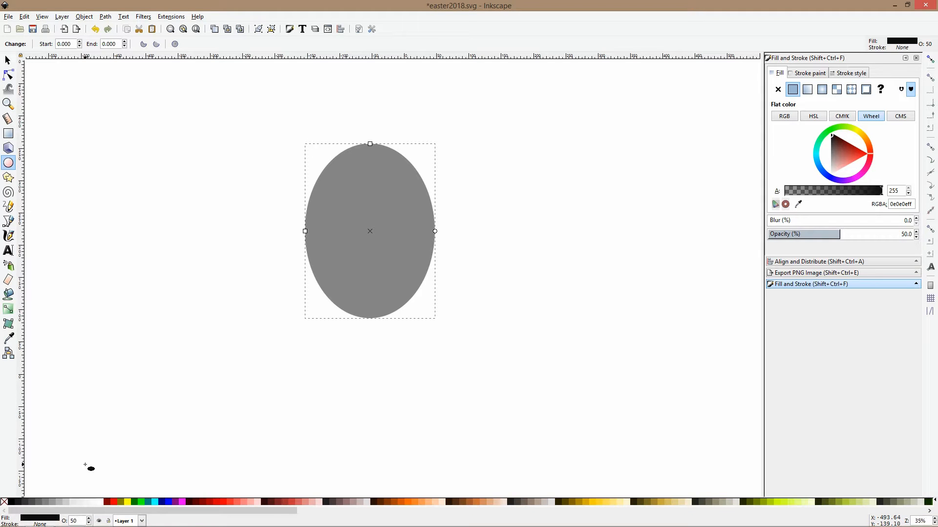
# Restore the ellipse to full opacity and turn it into an egg-shaped path by lowering its two side nodes about 30 mm.
pyautogui.hotkey('ctrl', 'z')
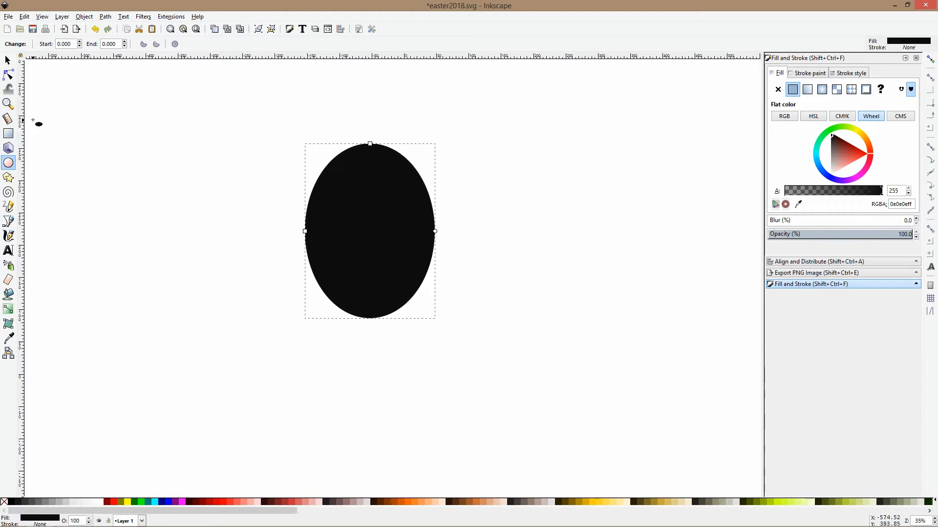
pyautogui.click(9, 75)
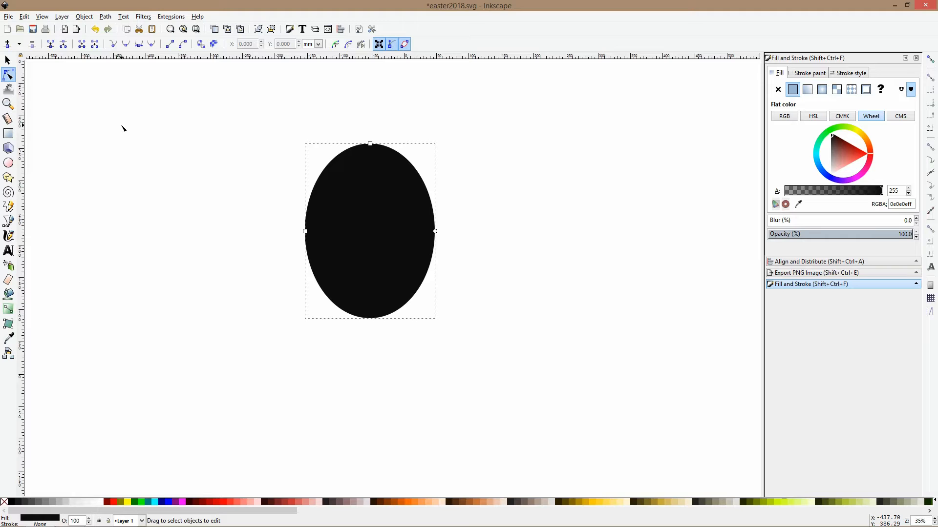
pyautogui.hotkey('shift', 'ctrl', 'c')
pyautogui.moveTo(296, 213); pyautogui.dragTo(450, 248)
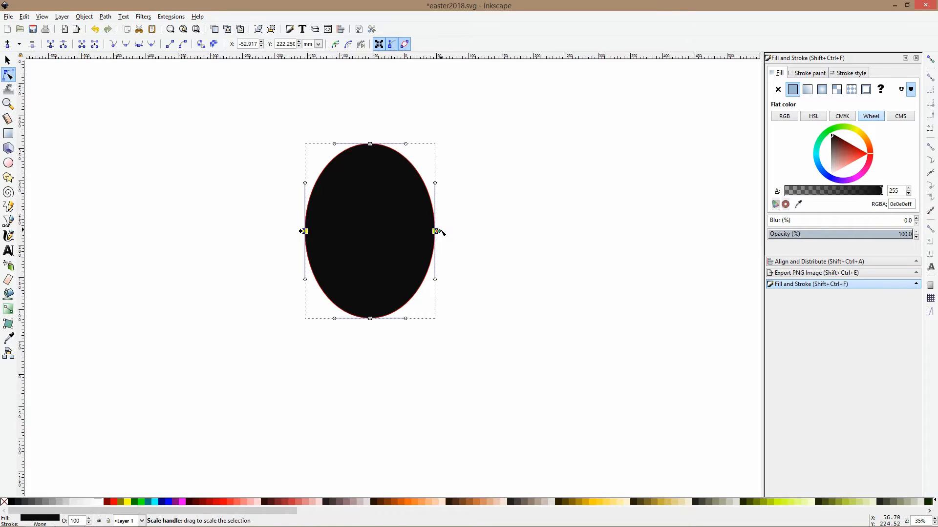
pyautogui.moveTo(436, 234); pyautogui.dragTo(442, 253)
pyautogui.click(471, 249)
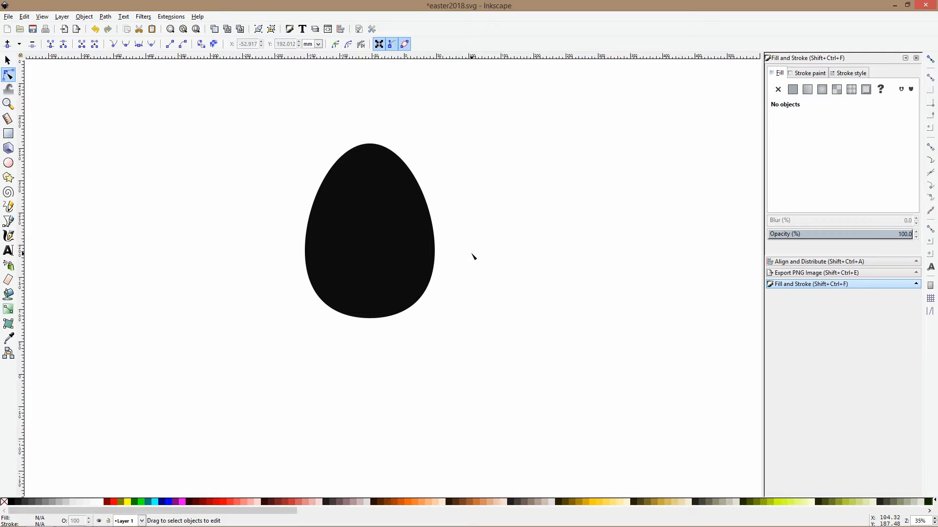
# Fill the egg with the greyish pink colour c8b7b7.
pyautogui.click(423, 233)
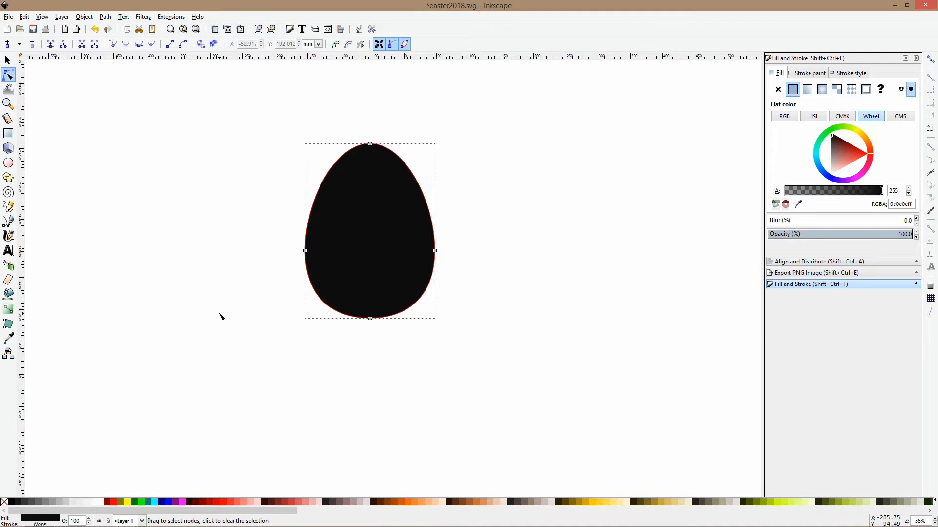
pyautogui.click(478, 502)
pyautogui.keyDown('ctrl'); pyautogui.scroll(1, 460, 230); pyautogui.keyUp('ctrl')
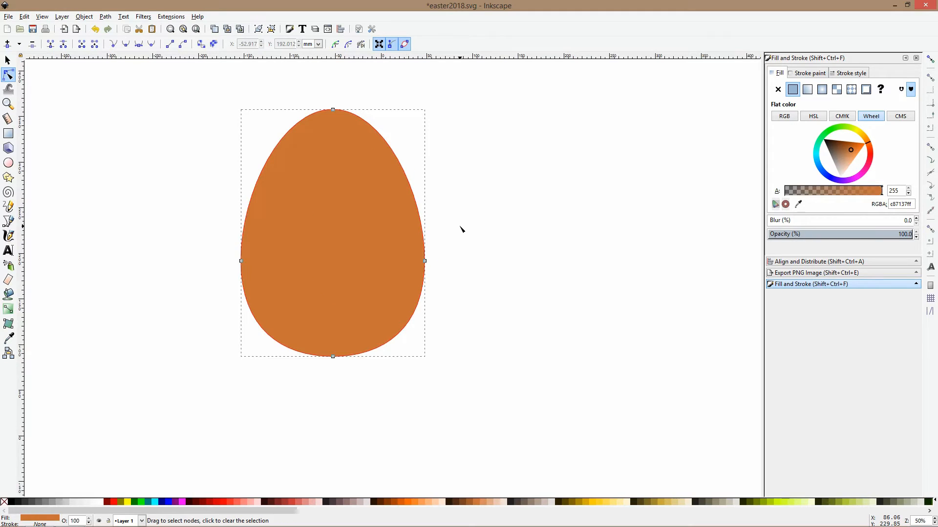
pyautogui.keyDown('ctrl'); pyautogui.scroll(-2, 460, 229); pyautogui.keyUp('ctrl')
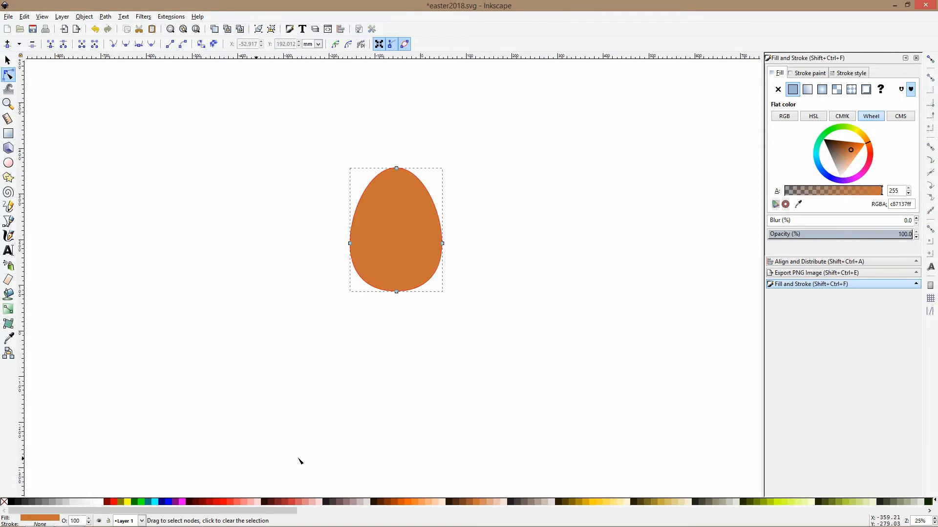
pyautogui.click(361, 503)
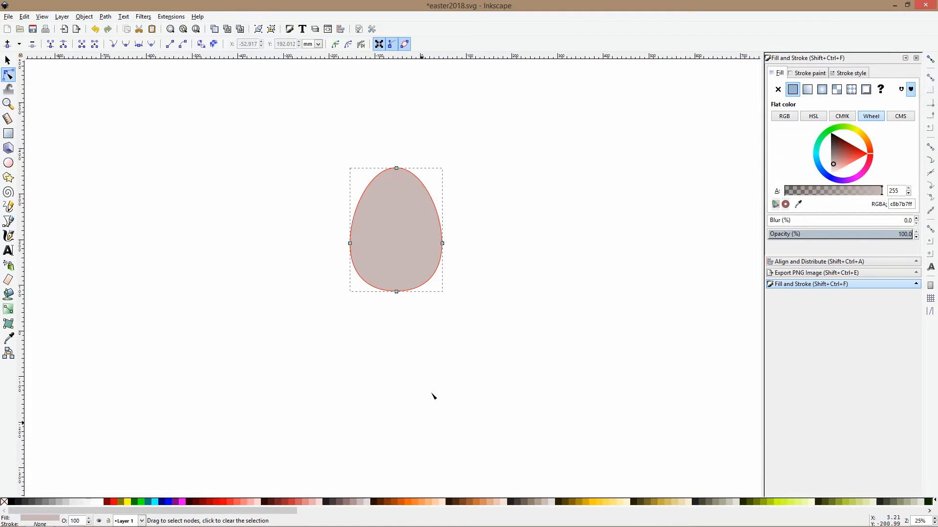
pyautogui.click(486, 318)
# Draw a circle about 57 mm in diameter beside the egg's right side as the bunny's head.
pyautogui.keyDown('ctrl'); pyautogui.scroll(2, 492, 257); pyautogui.keyUp('ctrl')
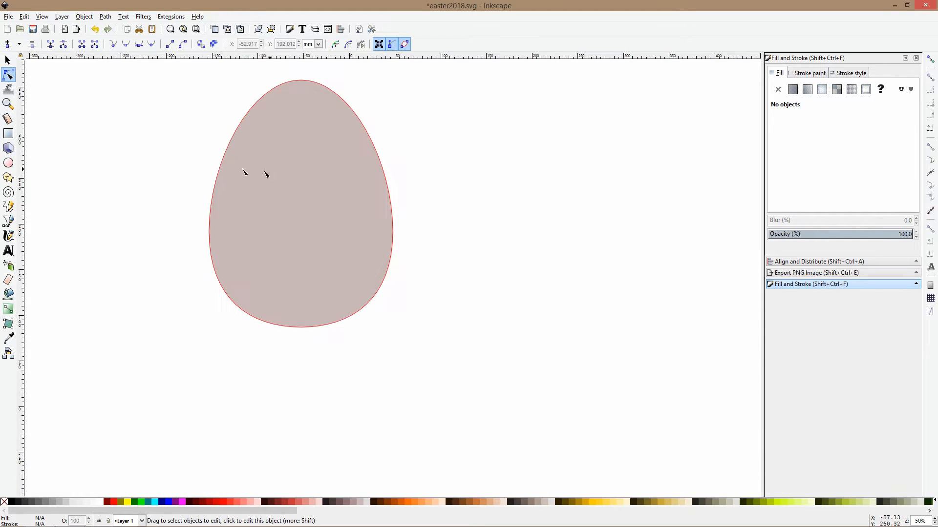
pyautogui.click(12, 166)
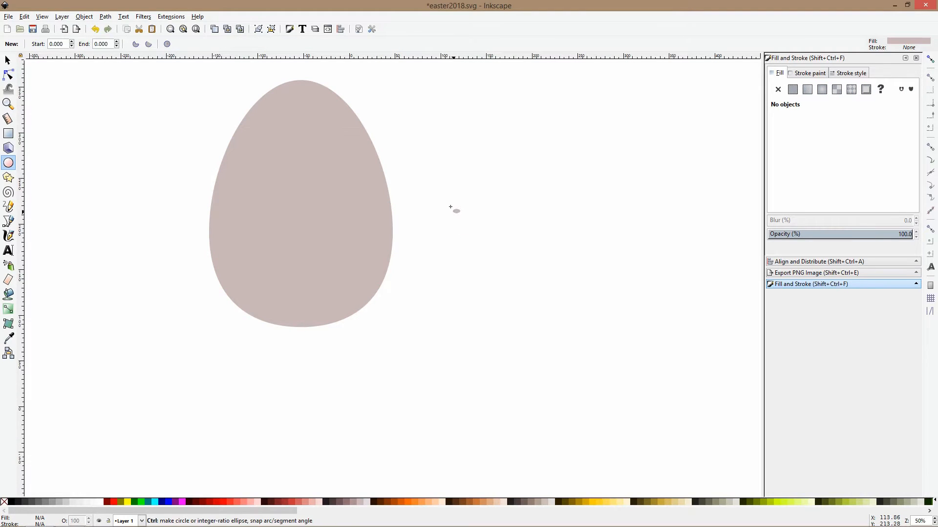
pyautogui.keyDown('ctrl'); pyautogui.moveTo(452, 208); pyautogui.dragTo(502, 257); pyautogui.keyUp('ctrl')
pyautogui.press('s')
pyautogui.keyDown('ctrl'); pyautogui.scroll(2, 500, 258); pyautogui.keyUp('ctrl')
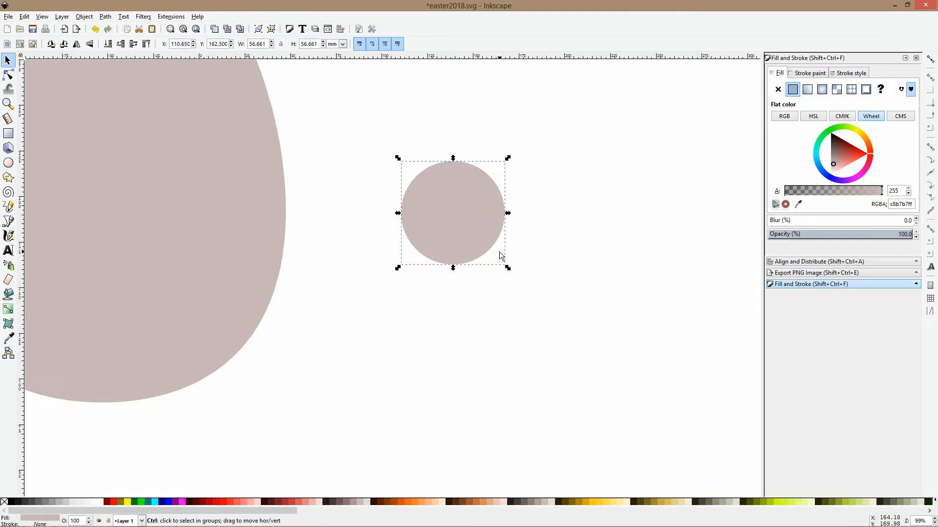
# Draw two narrow four-point tapered ears with the Bezier tool, rising from the upper right edge of the circle and widening outward.
pyautogui.click(9, 221)
pyautogui.keyDown('ctrl'); pyautogui.scroll(-3, 440, 222); pyautogui.keyUp('ctrl')
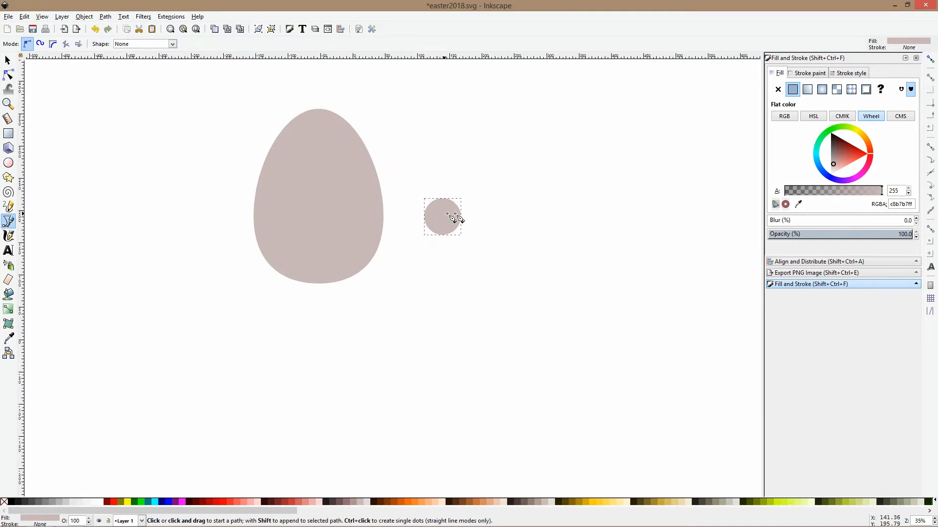
pyautogui.keyDown('ctrl'); pyautogui.scroll(5, 447, 176); pyautogui.keyUp('ctrl')
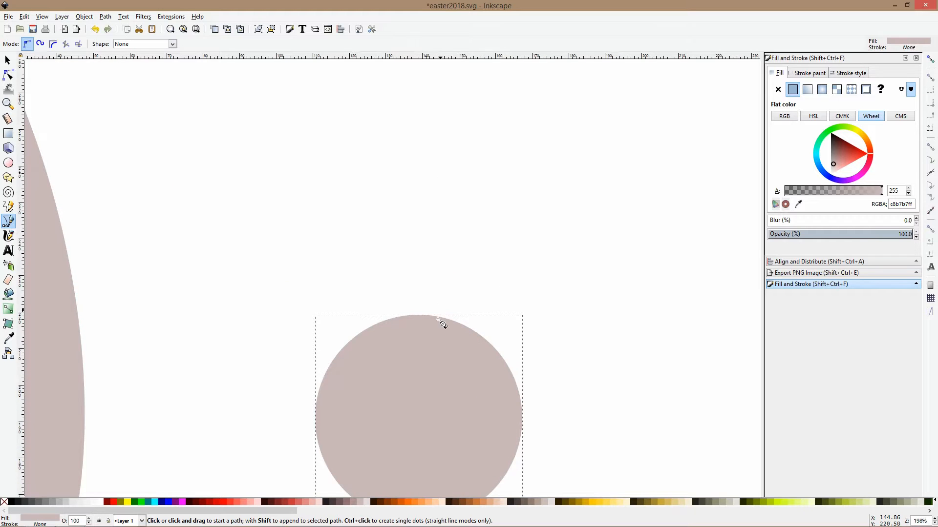
pyautogui.keyDown('ctrl'); pyautogui.scroll(-2, 429, 310); pyautogui.keyUp('ctrl')
pyautogui.click(423, 313)
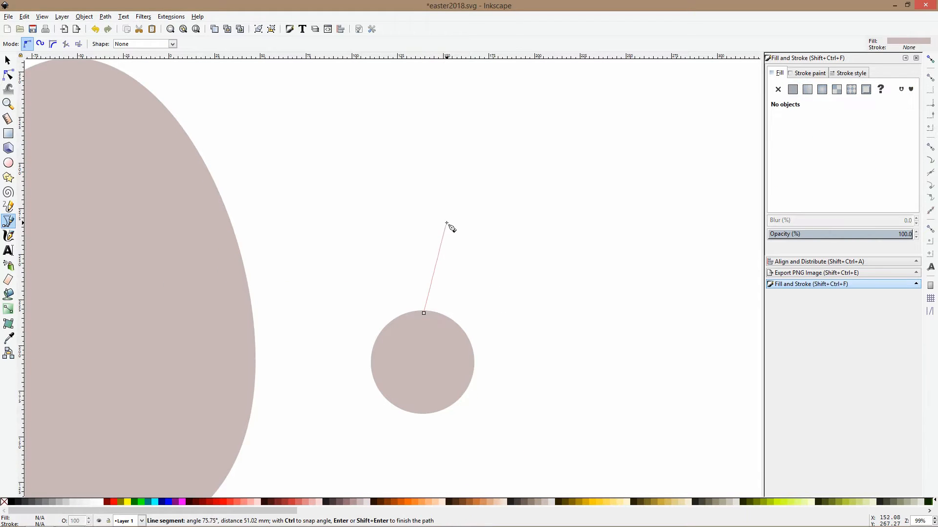
pyautogui.click(466, 222)
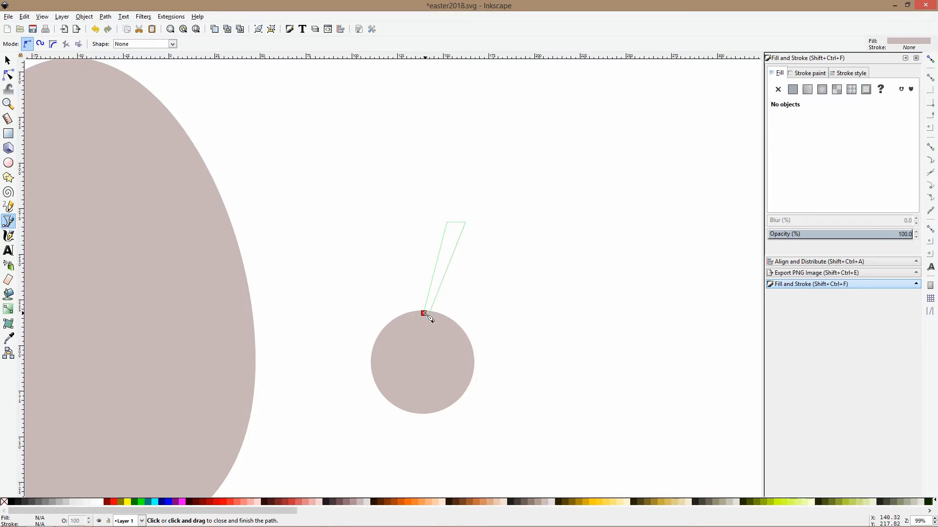
pyautogui.click(424, 313)
pyautogui.click(450, 320)
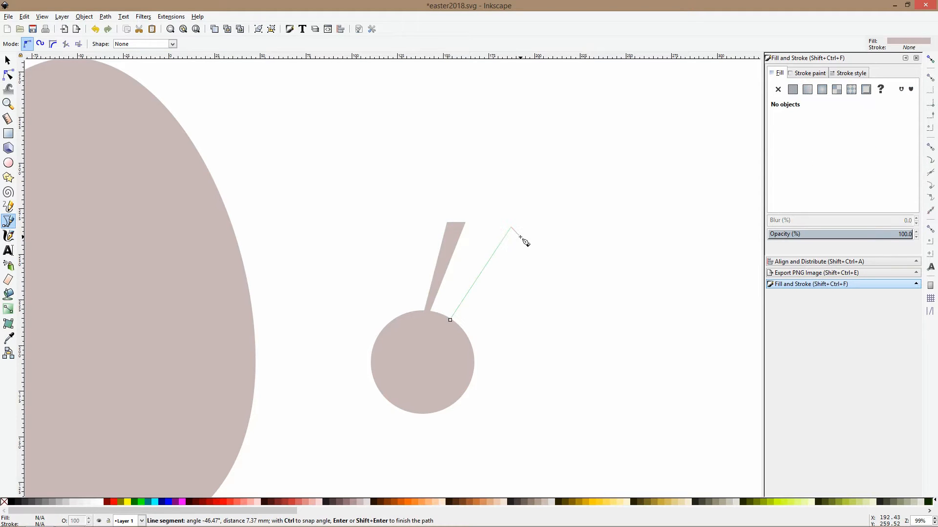
pyautogui.click(450, 321)
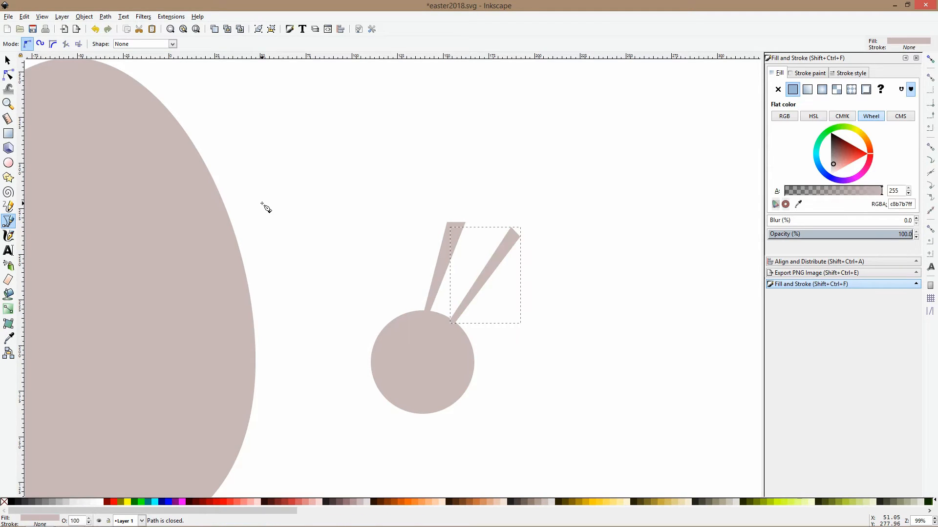
# Smooth the outer nodes of both ears into rounded tips and slim the left ear by adjusting its right tip node.
pyautogui.click(9, 74)
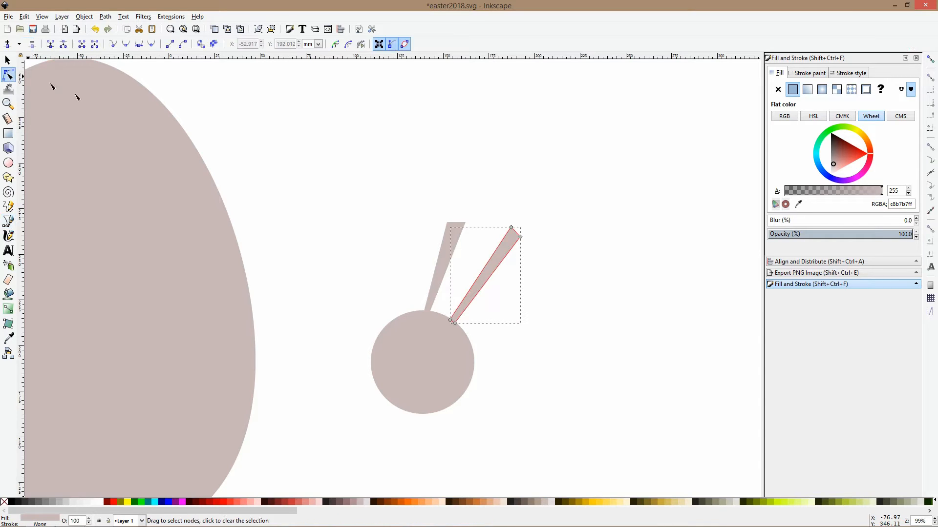
pyautogui.keyDown('ctrl'); pyautogui.click(511, 228); pyautogui.keyUp('ctrl')
pyautogui.keyDown('ctrl'); pyautogui.click(520, 237); pyautogui.keyUp('ctrl')
pyautogui.click(464, 224)
pyautogui.keyDown('ctrl'); pyautogui.click(465, 223); pyautogui.keyUp('ctrl')
pyautogui.keyDown('ctrl'); pyautogui.click(448, 222); pyautogui.keyUp('ctrl')
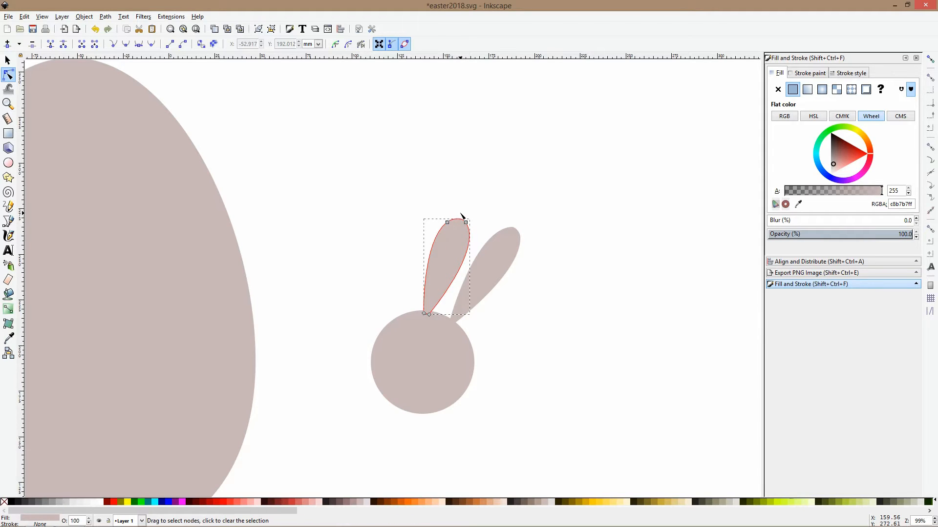
pyautogui.moveTo(467, 249); pyautogui.dragTo(468, 223)
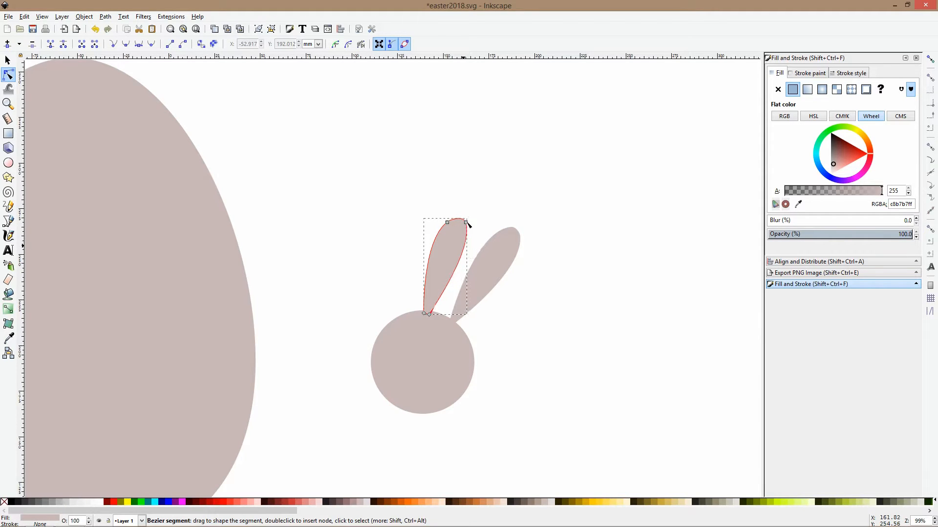
pyautogui.click(467, 227)
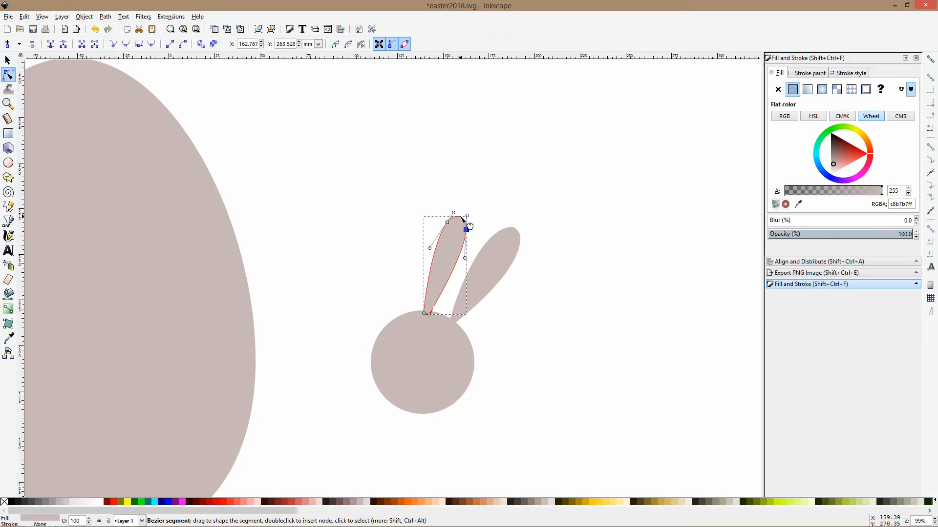
# Move both ears slightly down and right so their narrow ends overlap the head circle.
pyautogui.click(501, 242)
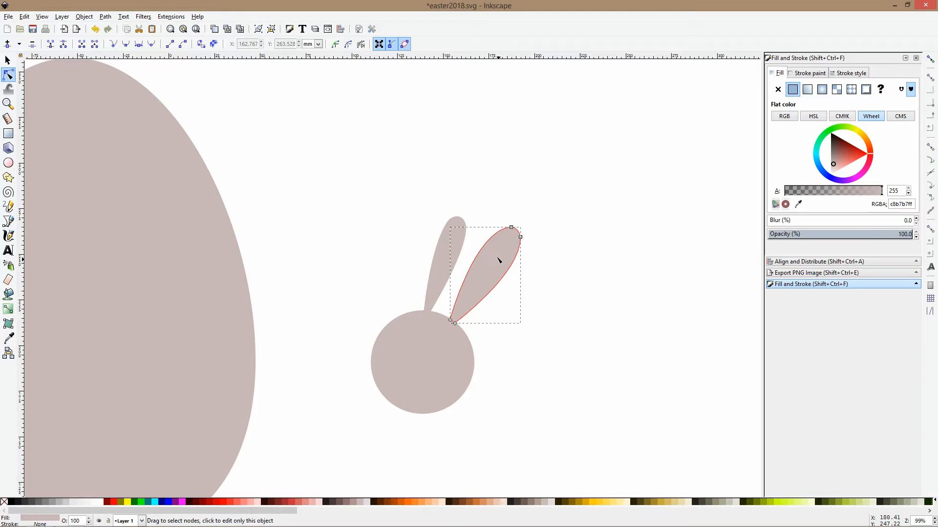
pyautogui.press('s')
pyautogui.moveTo(497, 258); pyautogui.dragTo(503, 265)
pyautogui.moveTo(446, 254); pyautogui.dragTo(456, 259)
# Select the head circle with both ears and rotate them together slightly clockwise.
pyautogui.keyDown('shift'); pyautogui.click(507, 272); pyautogui.keyUp('shift')
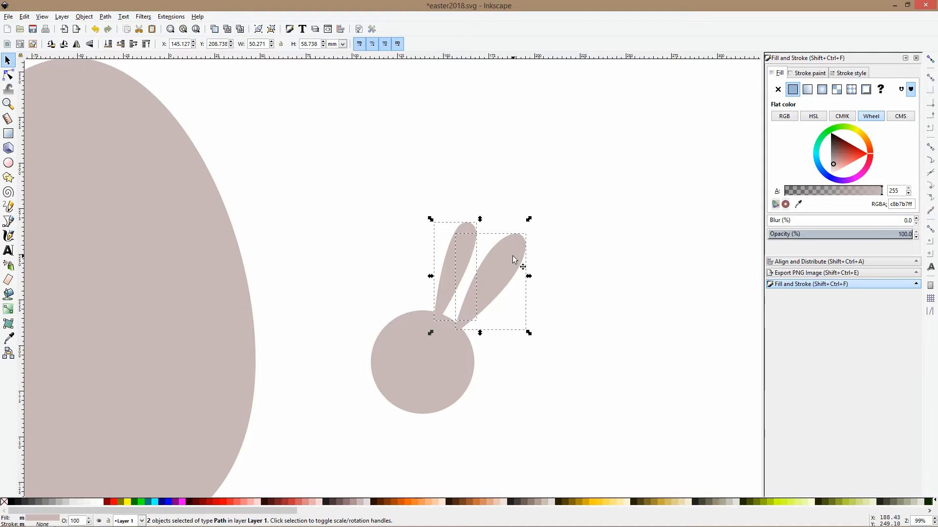
pyautogui.keyDown('shift'); pyautogui.click(461, 339); pyautogui.keyUp('shift')
pyautogui.click(501, 268)
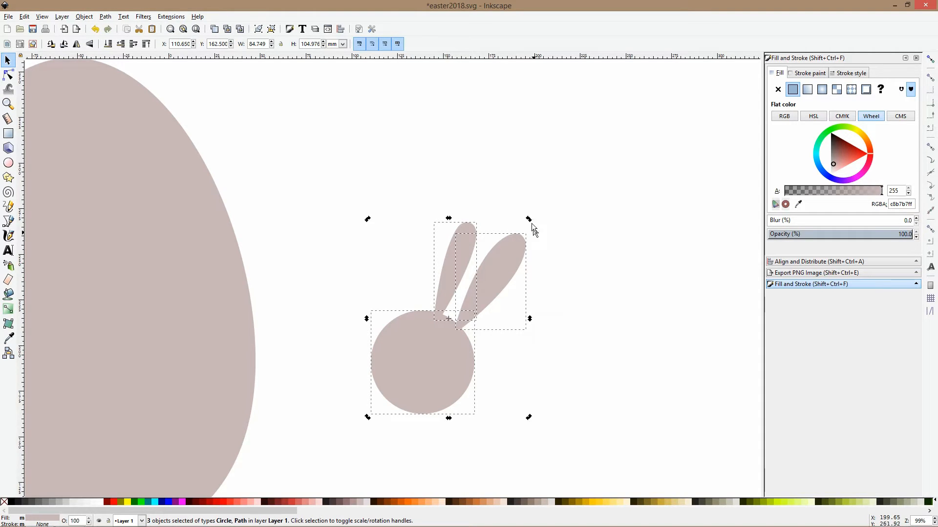
pyautogui.moveTo(531, 221); pyautogui.dragTo(543, 230)
pyautogui.click(507, 182)
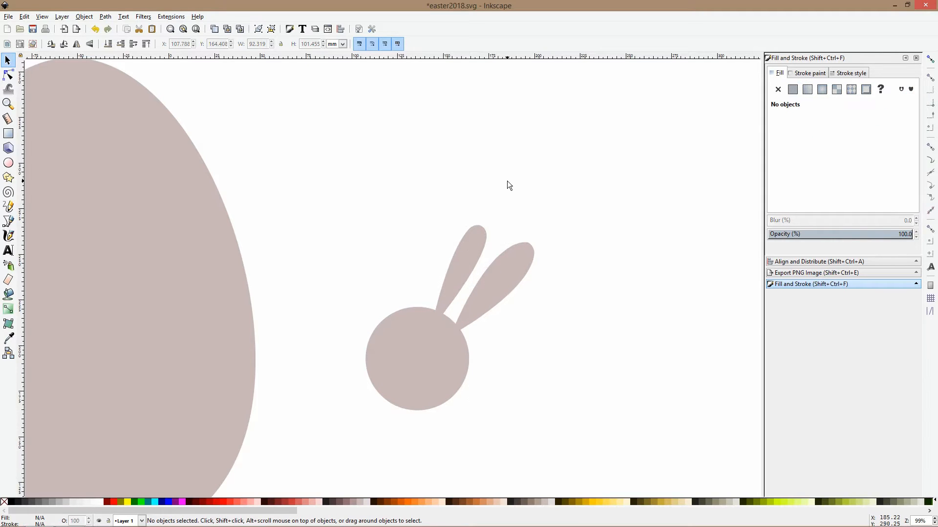
# Move the two ears slightly deeper into the head and rotate them slightly counter-clockwise.
pyautogui.scroll(-2, 523, 215)
pyautogui.click(466, 229)
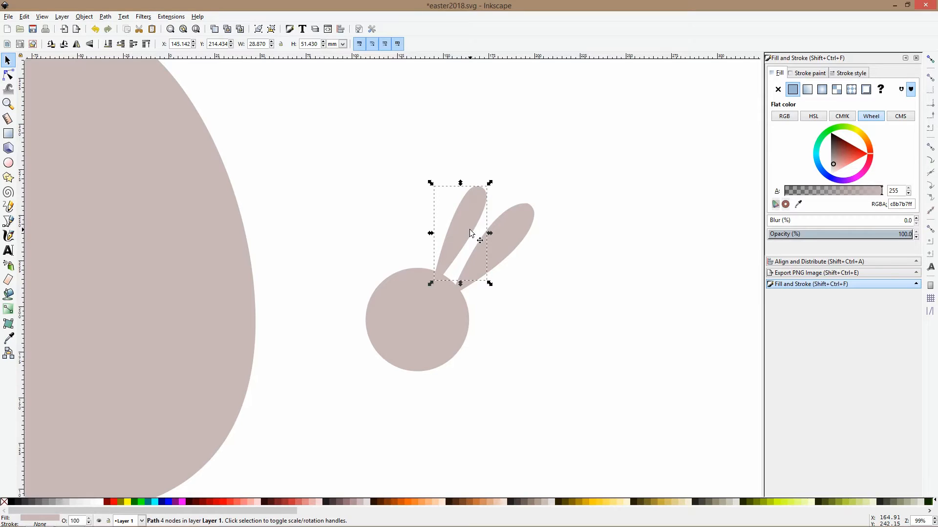
pyautogui.keyDown('shift'); pyautogui.click(506, 239); pyautogui.keyUp('shift')
pyautogui.moveTo(508, 236); pyautogui.dragTo(513, 247)
pyautogui.moveTo(542, 192); pyautogui.dragTo(526, 180)
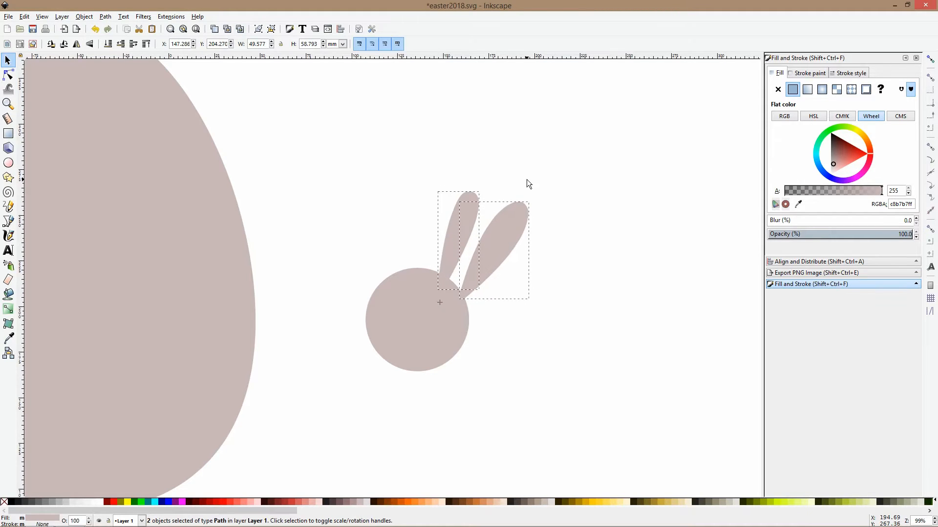
pyautogui.click(571, 226)
# Draw a tall narrow ellipse about 6 by 18 mm near the head's top as an eye and fill it dark grey 333333.
pyautogui.scroll(-6, 480, 292)
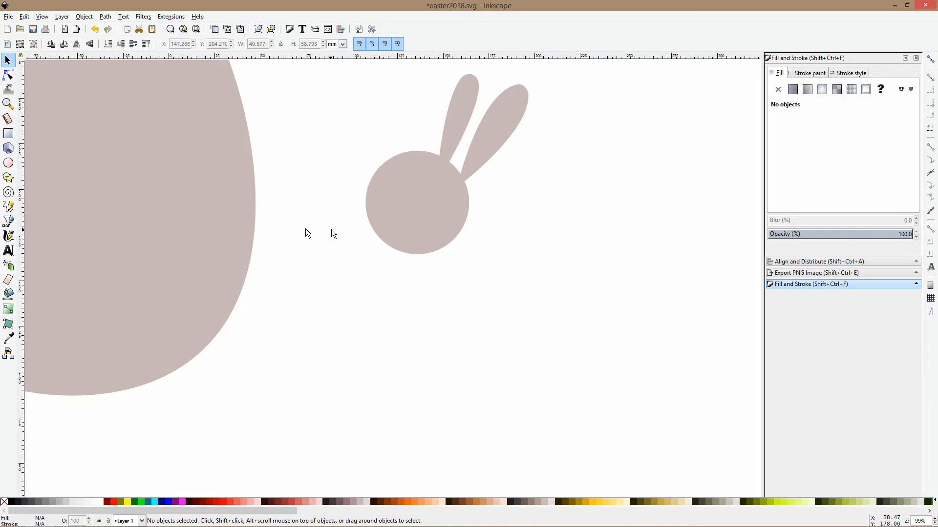
pyautogui.click(8, 162)
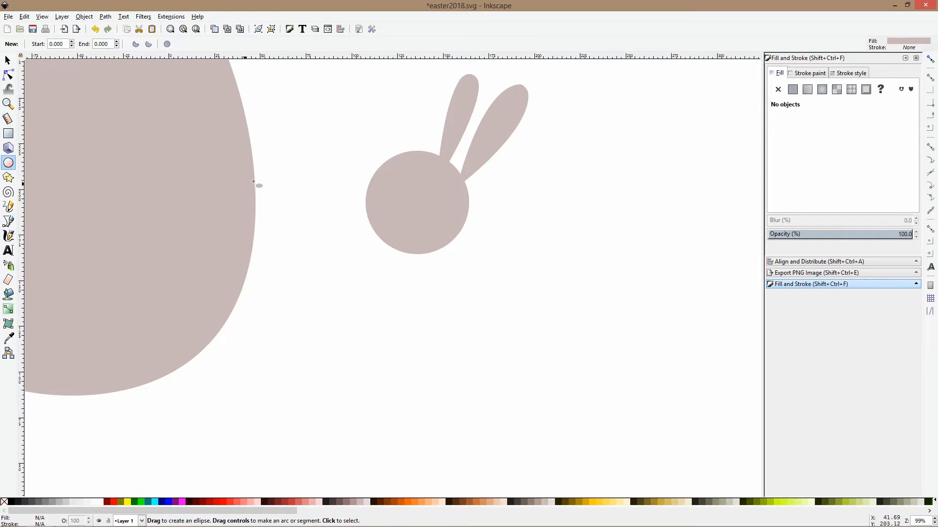
pyautogui.moveTo(401, 154); pyautogui.dragTo(412, 186)
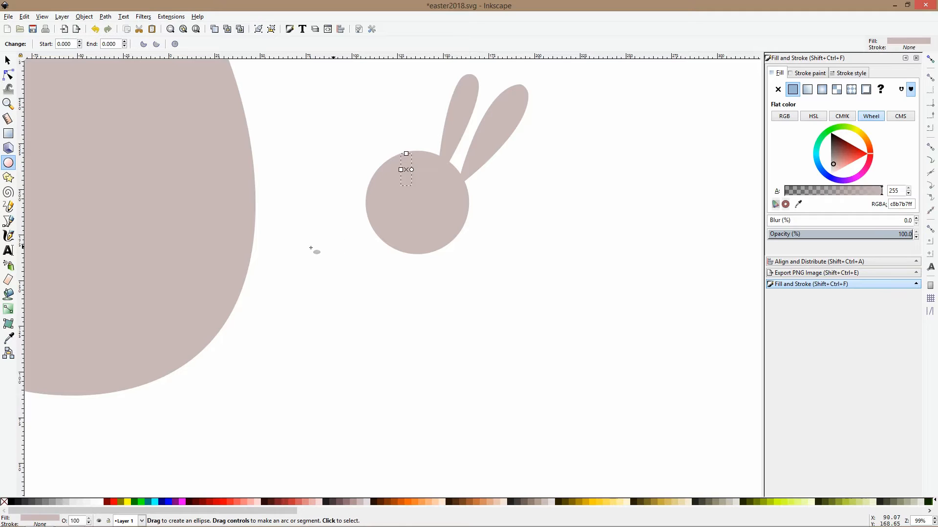
pyautogui.click(45, 501)
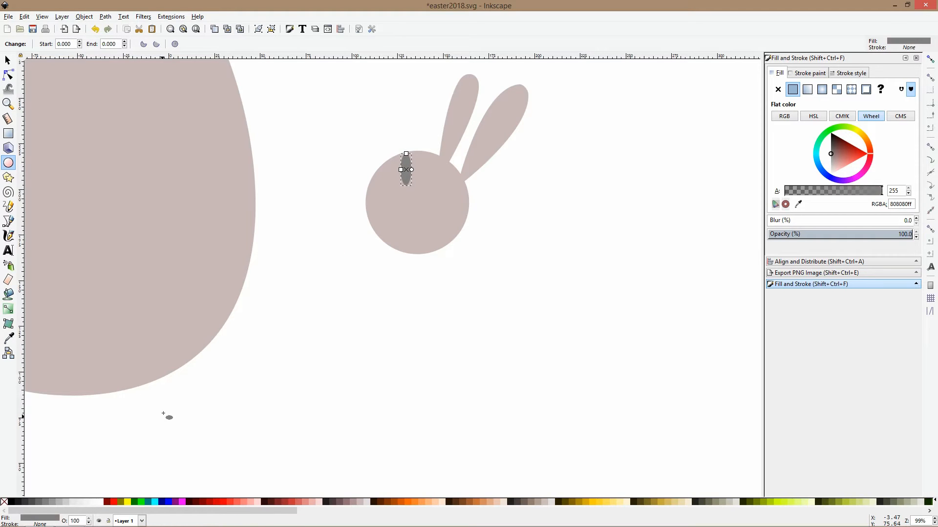
pyautogui.click(24, 502)
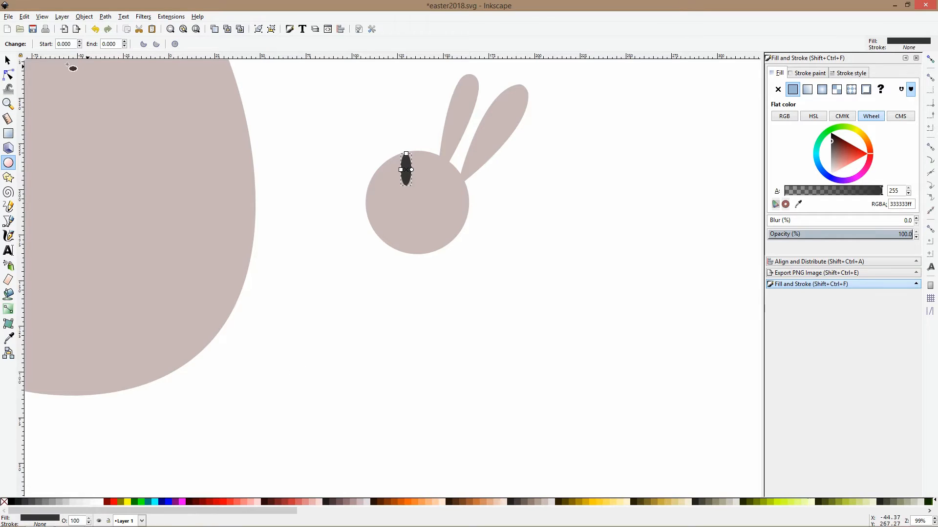
# Shorten and widen the eye ellipse, tilt it clockwise to about 7 by 10 mm overall, and place it inside the head's upper left.
pyautogui.click(8, 60)
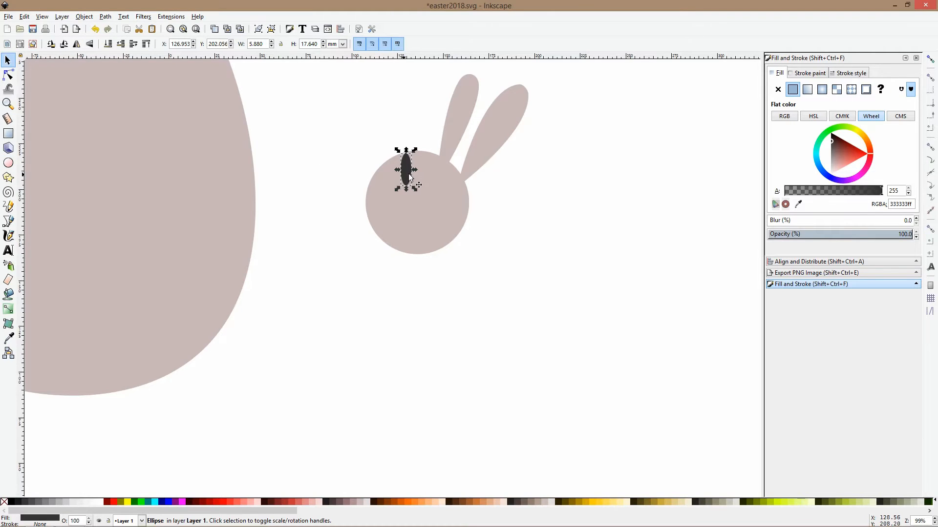
pyautogui.scroll(2, 410, 164)
pyautogui.moveTo(403, 142)
pyautogui.mouseDown()
pyautogui.moveTo(404, 173)
pyautogui.moveTo(422, 178)
pyautogui.moveTo(408, 159)
pyautogui.mouseUp()
pyautogui.scroll(-3, 419, 168)
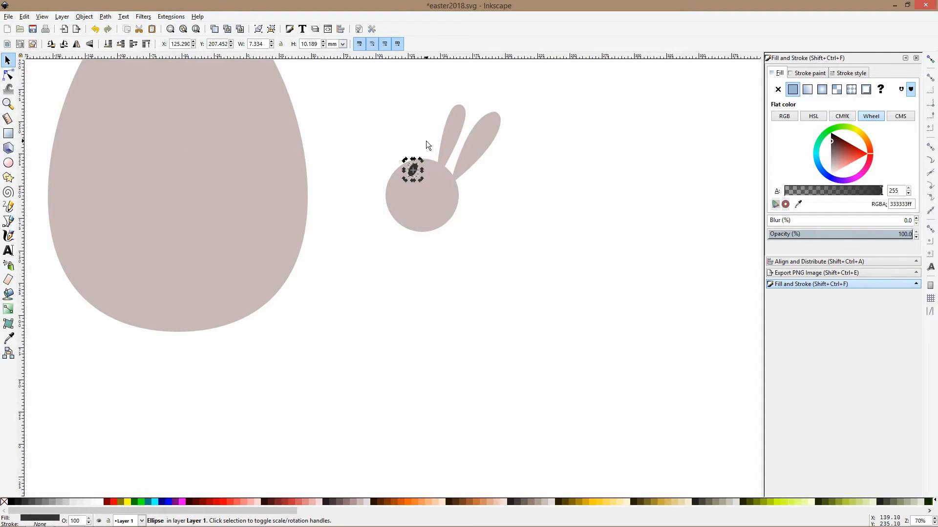
pyautogui.click(428, 148)
pyautogui.scroll(2, 428, 148)
pyautogui.scroll(3, 427, 148)
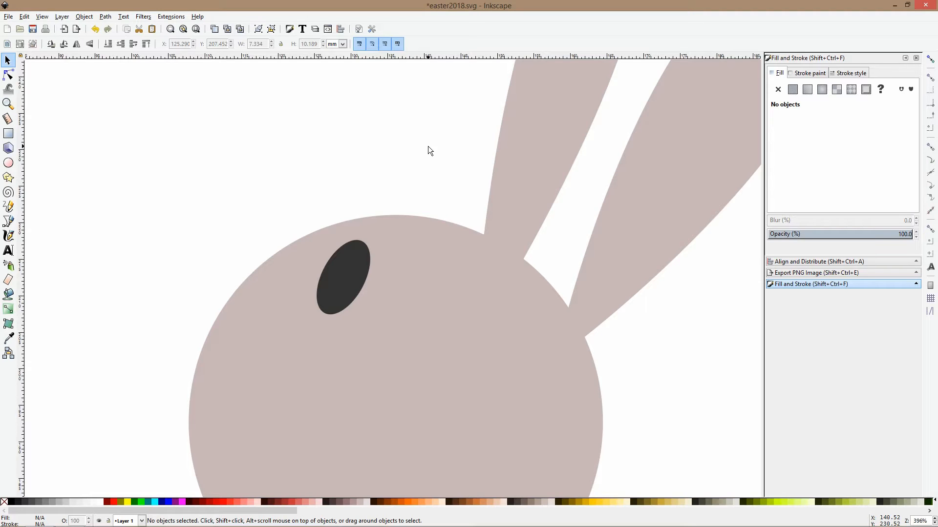
# Tilt the eye further clockwise to about 7.1 by 9 mm overall and move it toward the head's upper-left edge.
pyautogui.scroll(-3, 405, 221)
pyautogui.scroll(3, 389, 231)
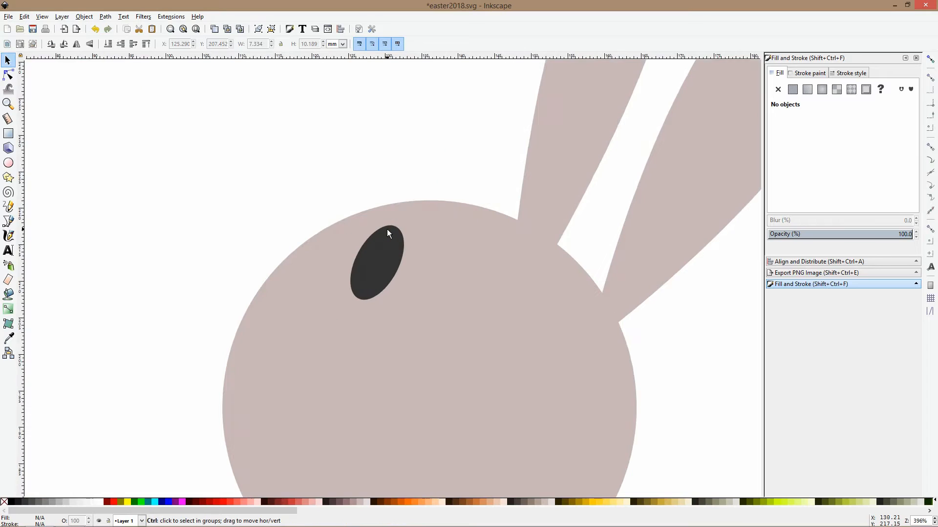
pyautogui.scroll(-1, 391, 247)
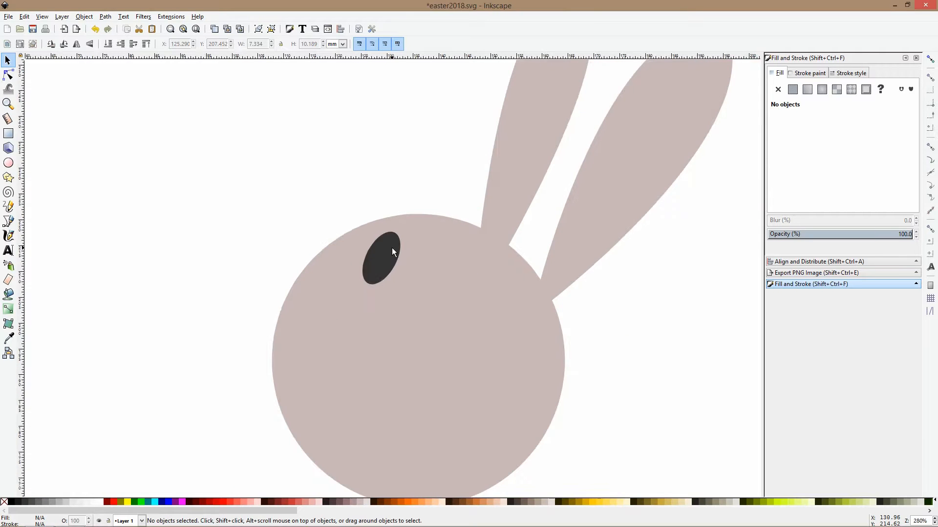
pyautogui.click(391, 248)
pyautogui.click(391, 220)
pyautogui.click(389, 243)
pyautogui.moveTo(356, 285)
pyautogui.mouseDown()
pyautogui.moveTo(364, 272)
pyautogui.moveTo(339, 281)
pyautogui.mouseUp()
pyautogui.scroll(-2, 361, 277)
pyautogui.press('Escape')
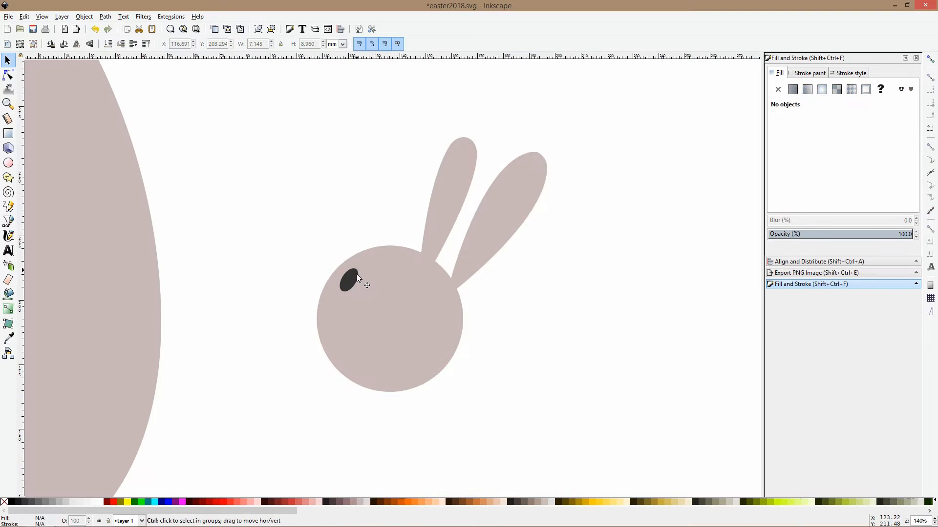
# Duplicate the eye and place the copy as a second eye farther right and slightly lower on the head.
pyautogui.keyDown('ctrl'); pyautogui.click(353, 278); pyautogui.keyUp('ctrl')
pyautogui.hotkey('ctrl', 'd')
pyautogui.moveTo(354, 278); pyautogui.dragTo(398, 302)
pyautogui.scroll(-3, 396, 300)
pyautogui.press('Escape')
pyautogui.scroll(5, 388, 302)
# Draw a closed three-cornered nose about 7.2 by 3.8 mm between and slightly below the eyes with the Bezier pen tool.
pyautogui.click(8, 221)
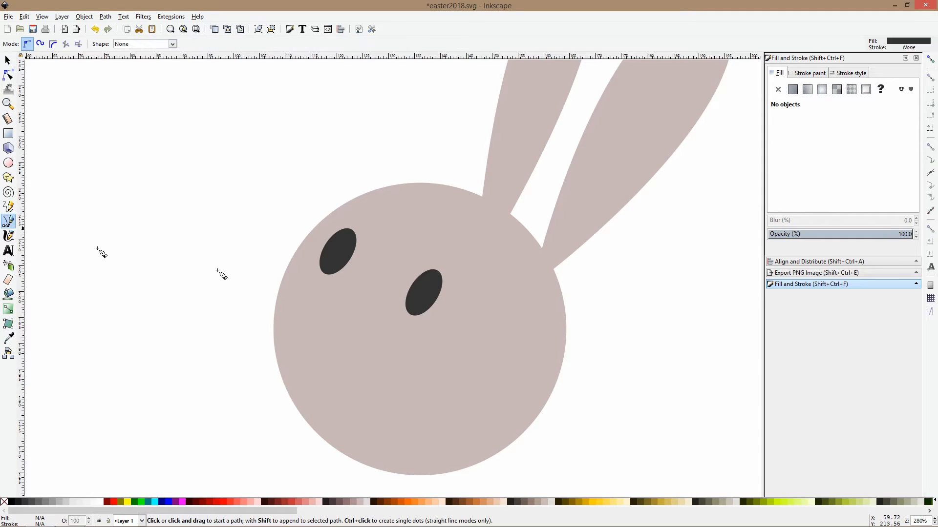
pyautogui.click(350, 290)
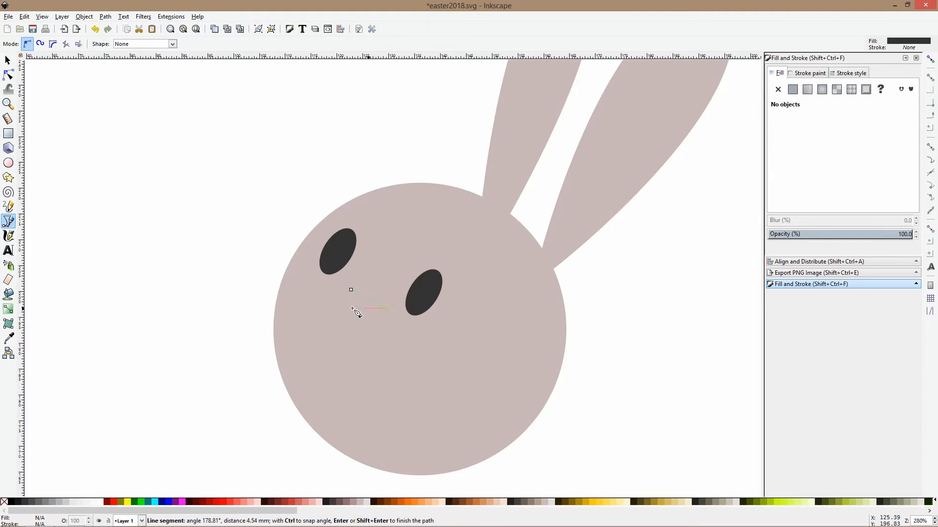
pyautogui.click(355, 309)
pyautogui.click(351, 290)
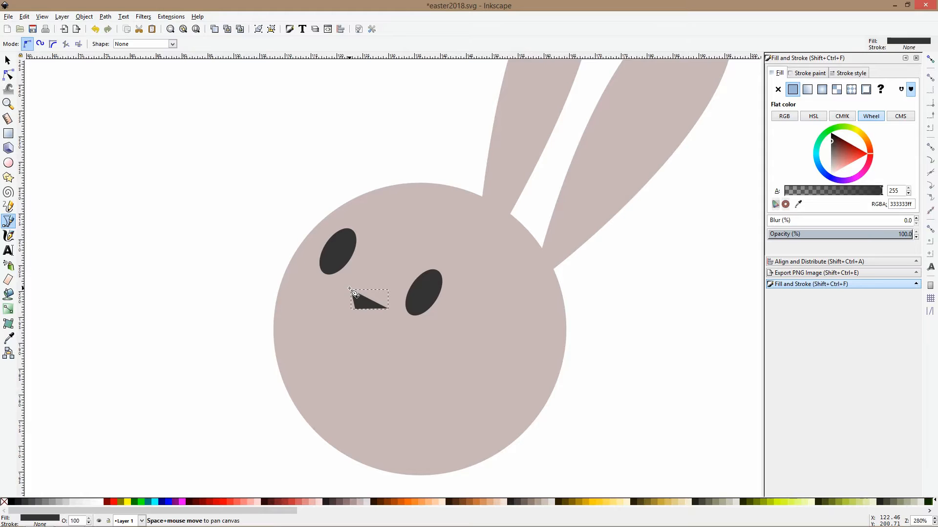
pyautogui.press('s')
pyautogui.click(291, 199)
pyautogui.scroll(-2, 471, 230)
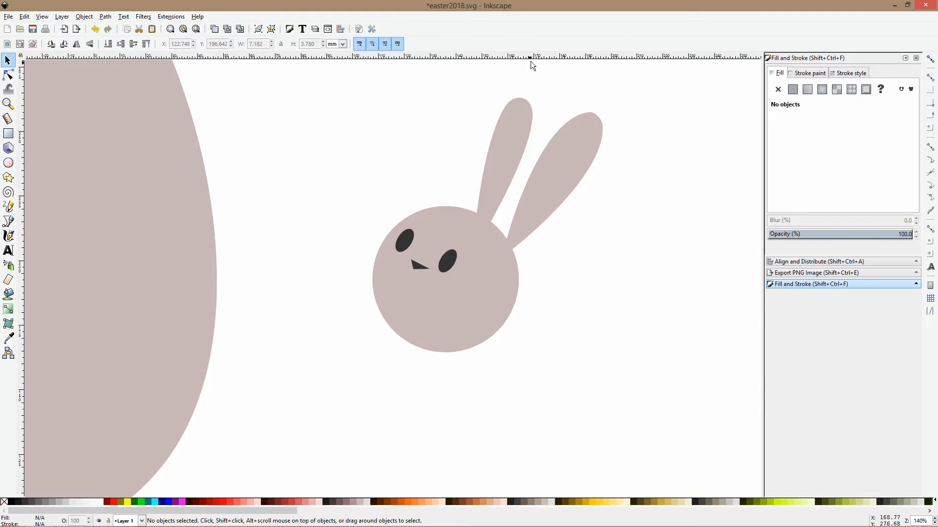
# Display the left ear's path nodes and select the node on its upper-left edge.
pyautogui.click(532, 105)
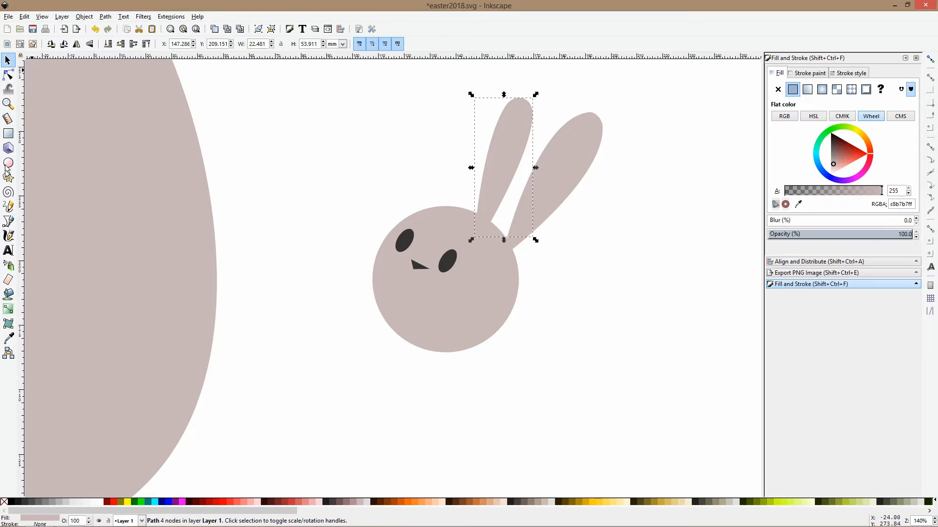
pyautogui.click(9, 222)
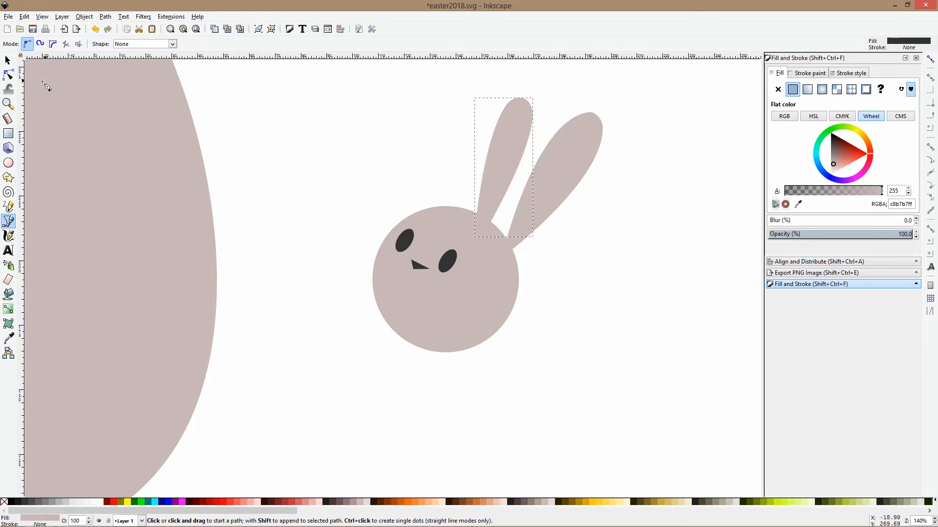
pyautogui.click(9, 74)
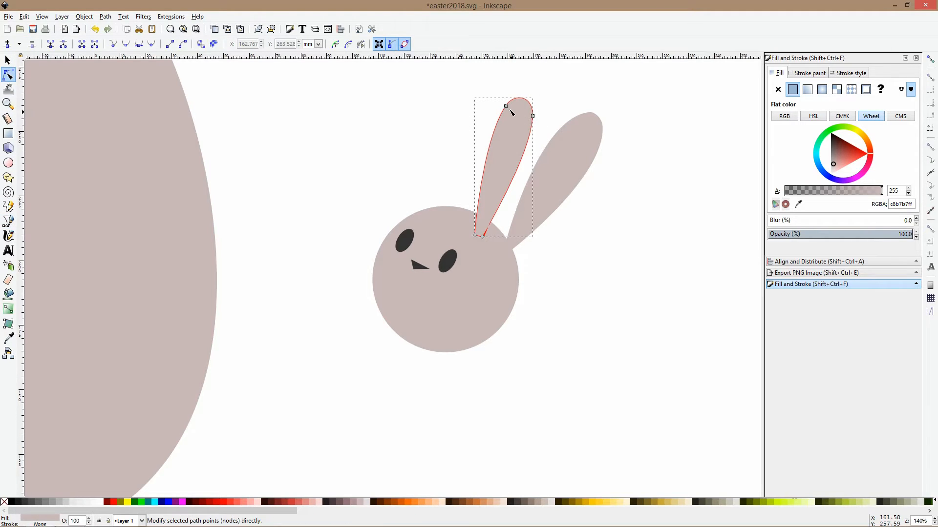
pyautogui.click(506, 107)
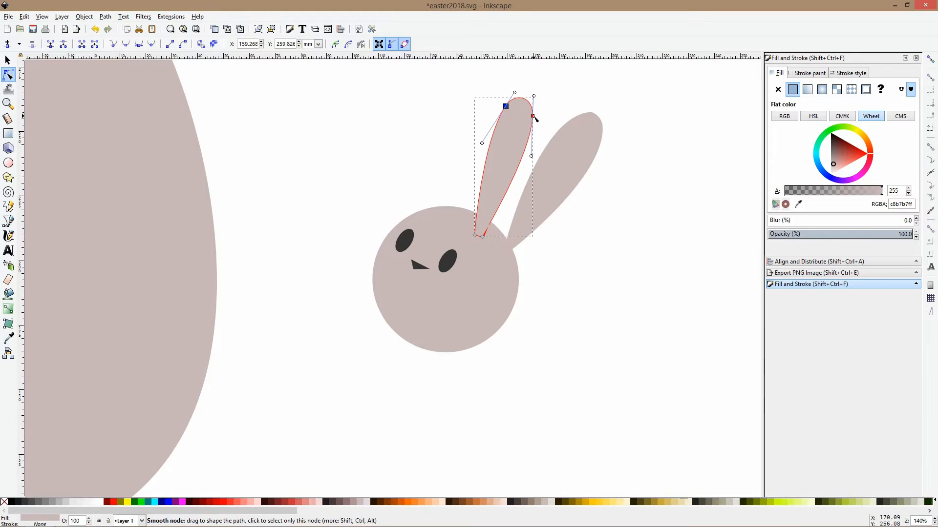
# Curve the triangular nose by pulling out and adjusting the node handles at its upper and right corners.
pyautogui.scroll(5, 414, 277)
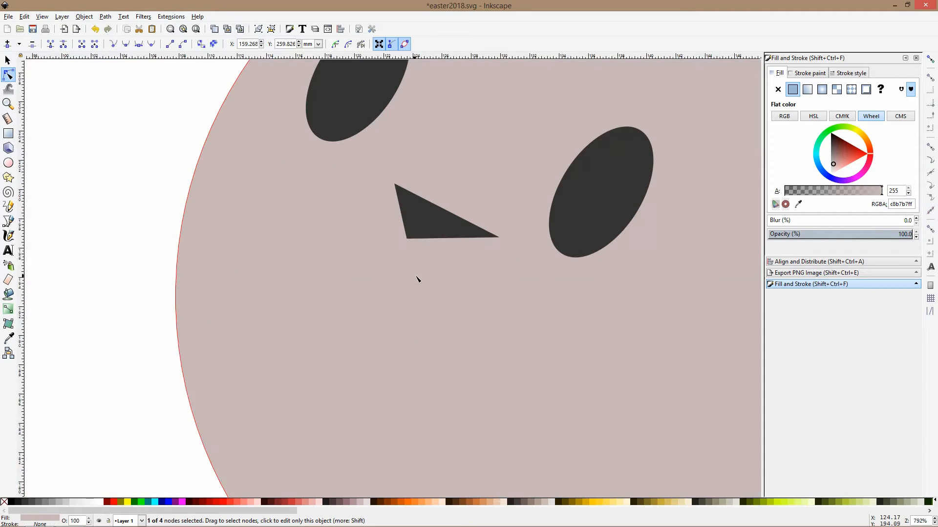
pyautogui.click(427, 212)
pyautogui.keyDown('ctrl'); pyautogui.click(394, 185); pyautogui.keyUp('ctrl')
pyautogui.click(499, 238)
pyautogui.keyDown('ctrl'); pyautogui.click(499, 238); pyautogui.keyUp('ctrl')
pyautogui.moveTo(508, 199); pyautogui.dragTo(502, 227)
pyautogui.moveTo(427, 161); pyautogui.dragTo(389, 189)
pyautogui.moveTo(494, 268); pyautogui.dragTo(494, 258)
pyautogui.moveTo(388, 189); pyautogui.dragTo(380, 201)
pyautogui.click(352, 191)
pyautogui.scroll(-6, 399, 245)
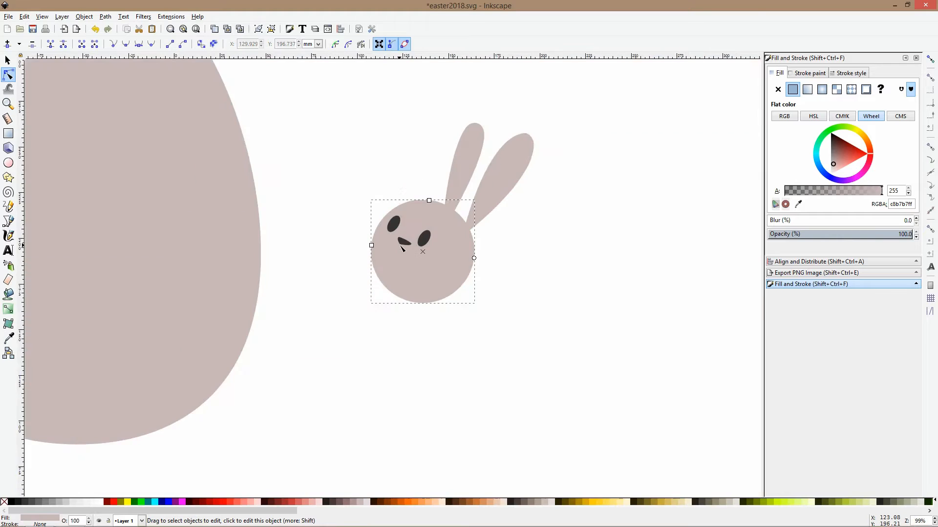
pyautogui.click(413, 151)
# Enlarge the right eye to about 8.2 by 10.3 mm and shift the nose slightly up and left.
pyautogui.scroll(1, 410, 243)
pyautogui.scroll(2, 421, 237)
pyautogui.press('e')
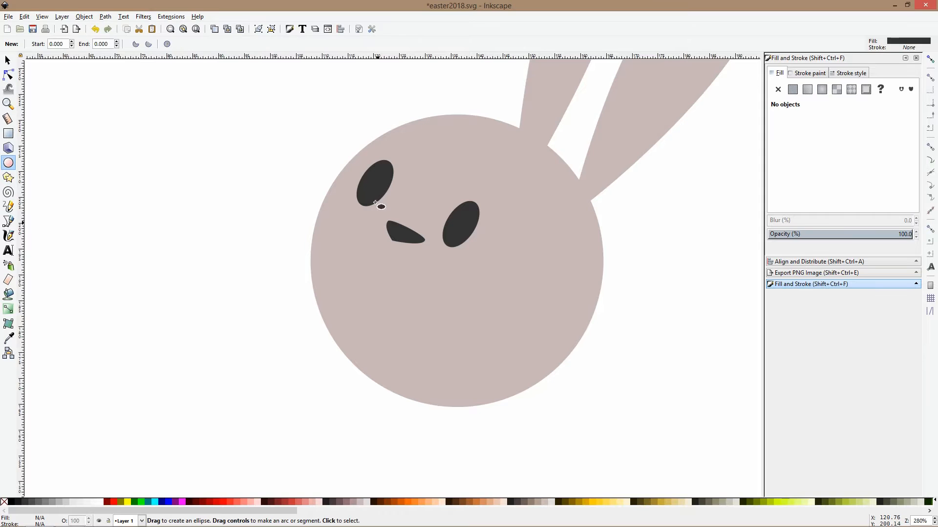
pyautogui.click(374, 187)
pyautogui.press('s')
pyautogui.click(466, 217)
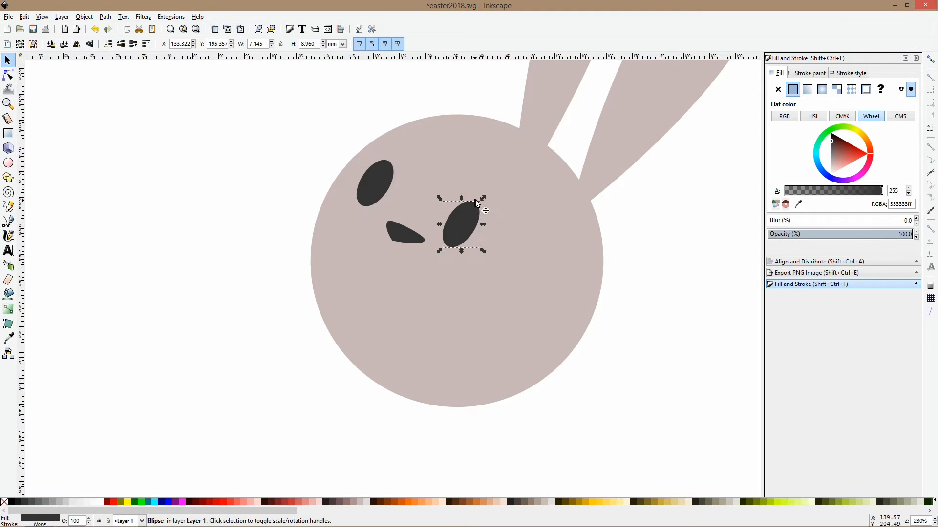
pyautogui.moveTo(482, 198); pyautogui.dragTo(487, 191)
pyautogui.moveTo(400, 237); pyautogui.dragTo(391, 232)
# Duplicate the right eye as a mouth below the nose and rotate the copy slightly more upright.
pyautogui.click(461, 229)
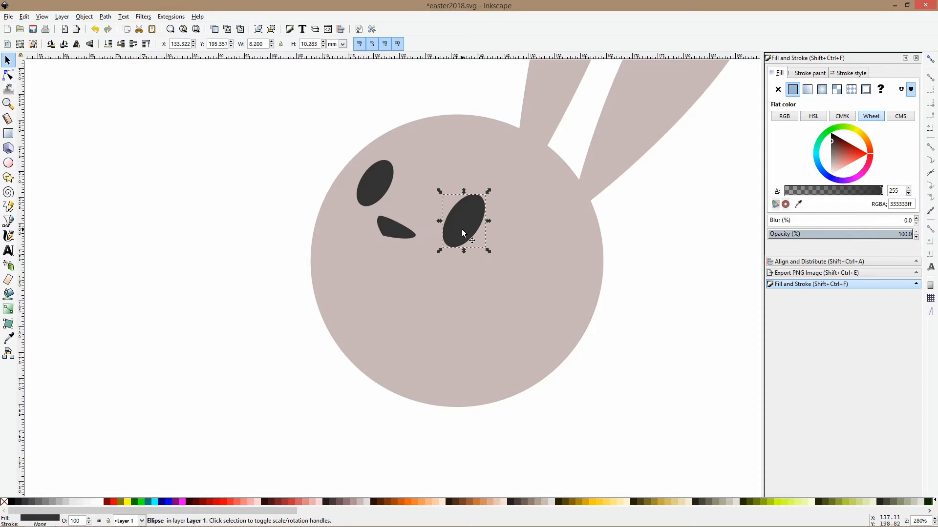
pyautogui.hotkey('ctrl', 'd')
pyautogui.moveTo(464, 226); pyautogui.dragTo(378, 258)
pyautogui.click(394, 244)
pyautogui.click(366, 272)
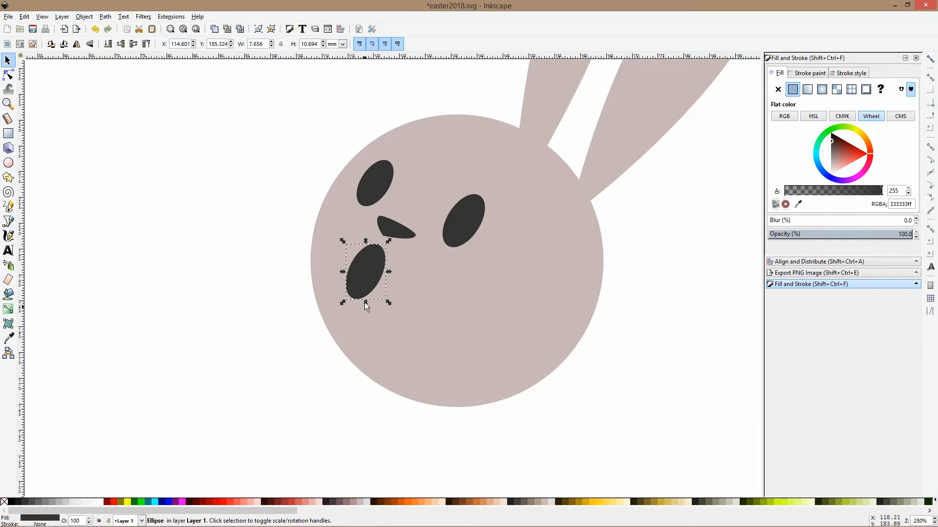
# Enlarge the mouth ellipse to about 9.6 by 13.8 mm within the head's lower left.
pyautogui.moveTo(366, 301); pyautogui.dragTo(362, 318)
pyautogui.moveTo(365, 251)
pyautogui.mouseDown()
pyautogui.moveTo(388, 235)
pyautogui.moveTo(376, 255)
pyautogui.mouseUp()
pyautogui.scroll(-3, 374, 256)
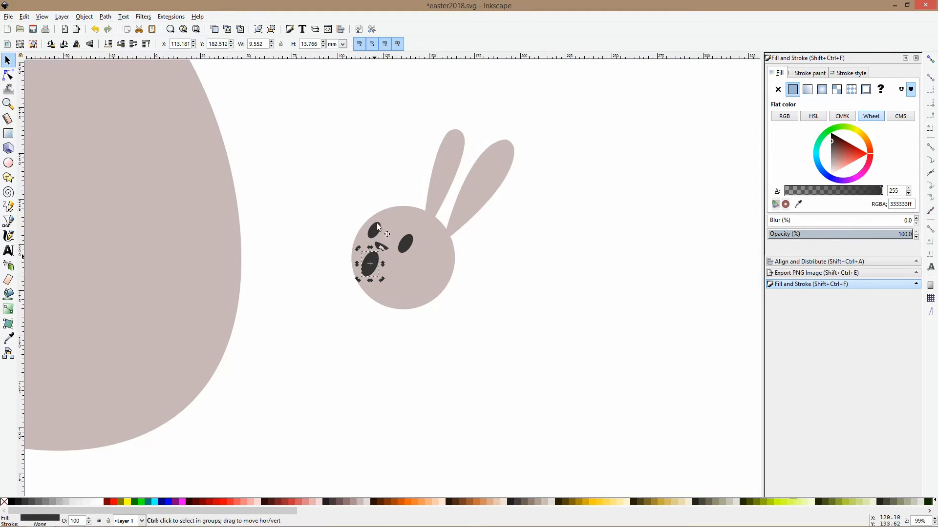
pyautogui.click(426, 161)
pyautogui.scroll(1, 476, 206)
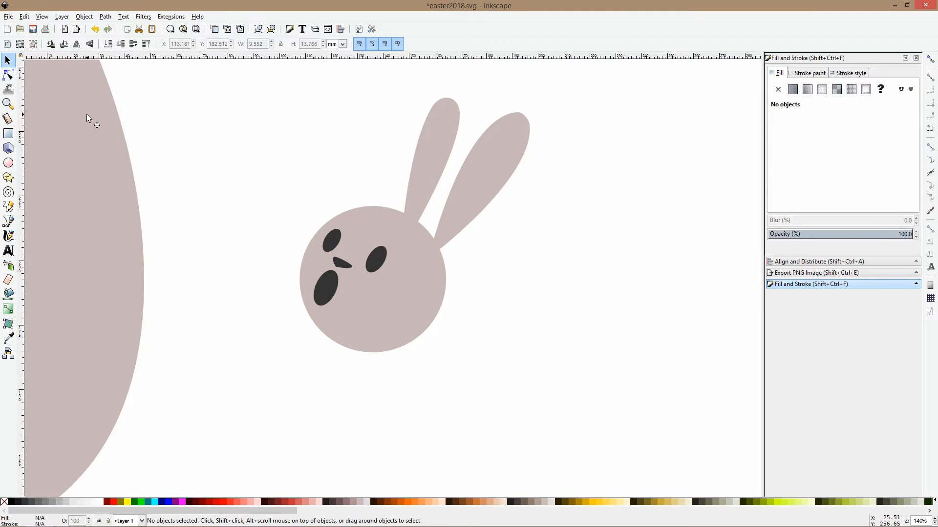
# Select all seven bunny shapes together and save the drawing.
pyautogui.scroll(-5, 373, 168)
pyautogui.moveTo(322, 116); pyautogui.dragTo(489, 277)
pyautogui.scroll(4, 412, 172)
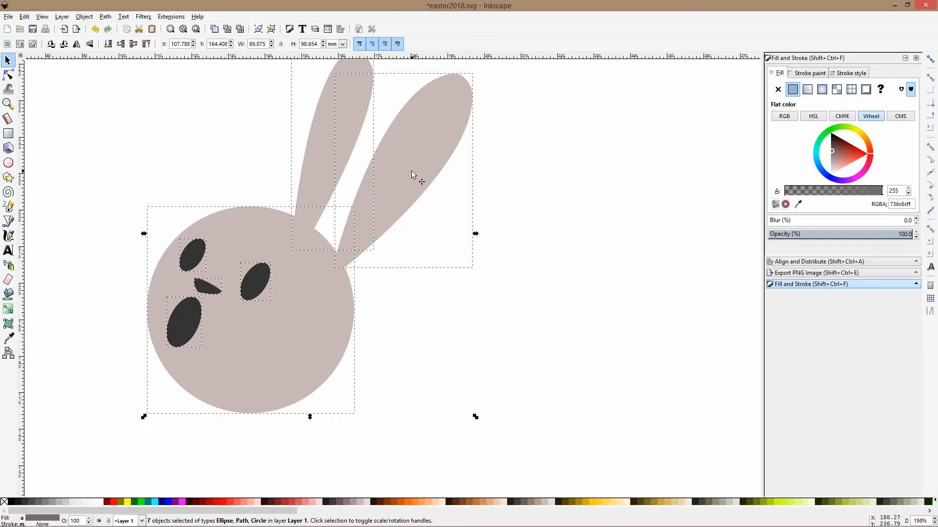
pyautogui.press('ctrl')
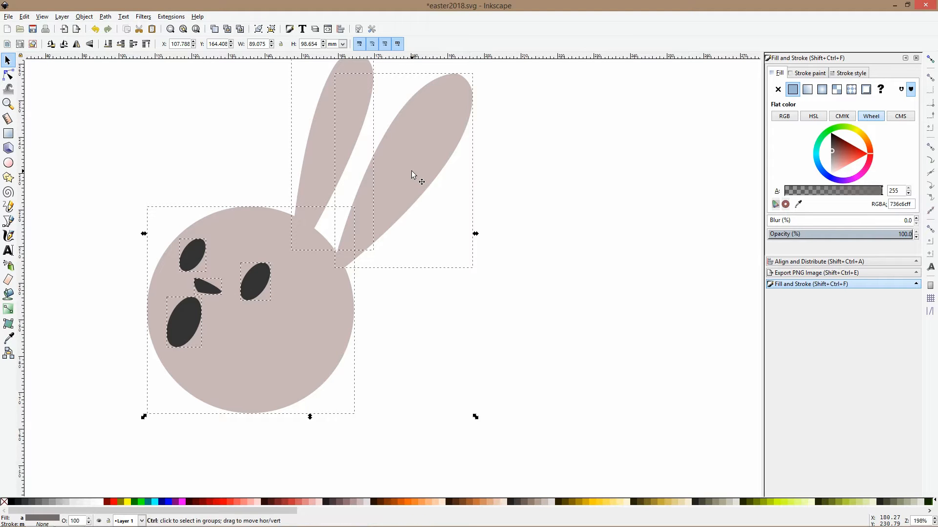
pyautogui.hotkey('ctrl', 's')
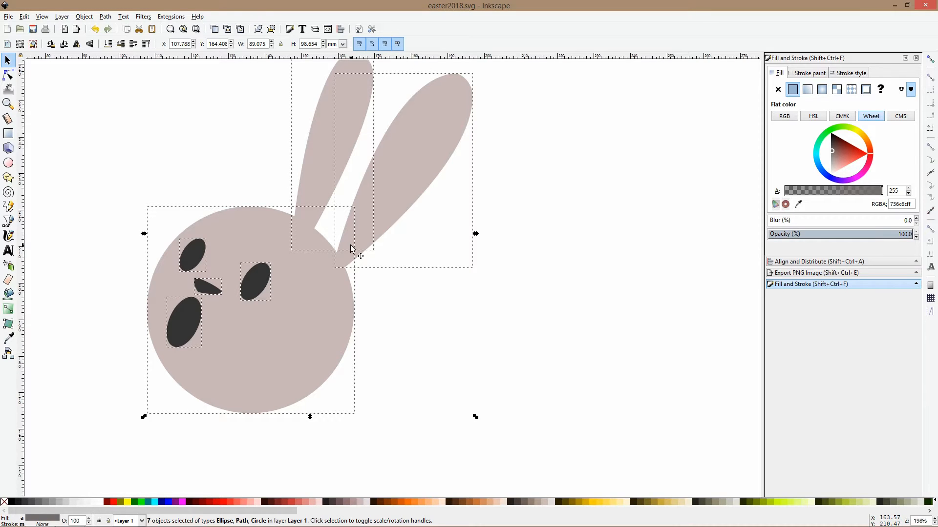
# Duplicate the whole bunny and place the copy beside the original on its right.
pyautogui.scroll(-6, 368, 252)
pyautogui.scroll(3, 361, 256)
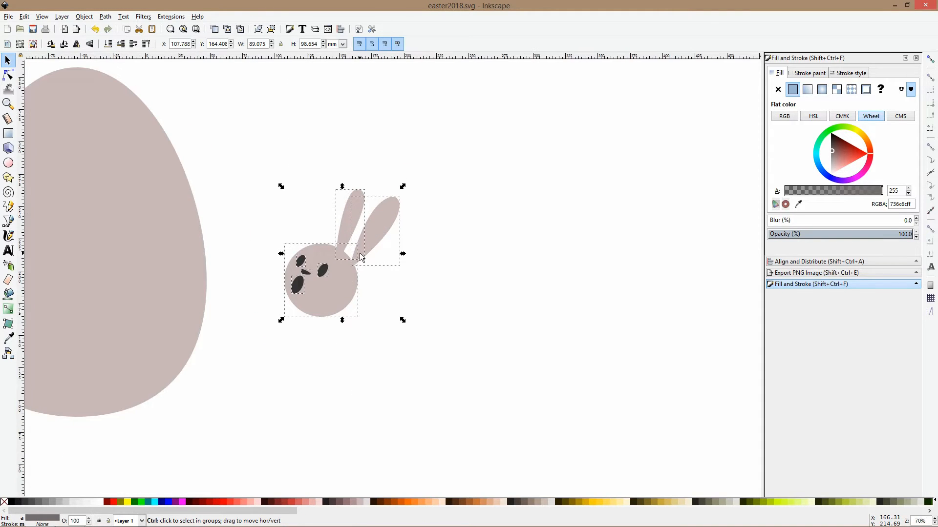
pyautogui.hotkey('ctrl', 'd')
pyautogui.moveTo(362, 256); pyautogui.dragTo(534, 264)
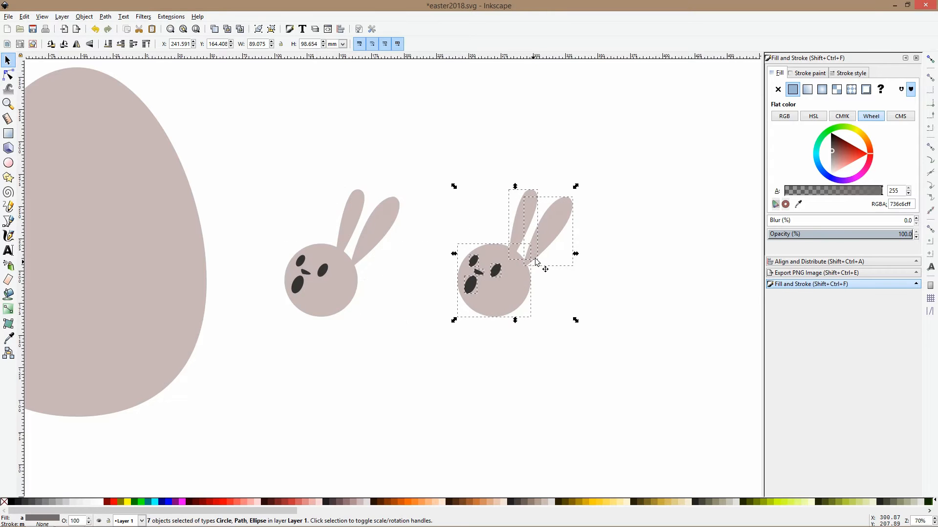
# Convert the copied bunny's head circle to a path and lower its top node by about 4 mm.
pyautogui.scroll(3, 539, 263)
pyautogui.click(9, 73)
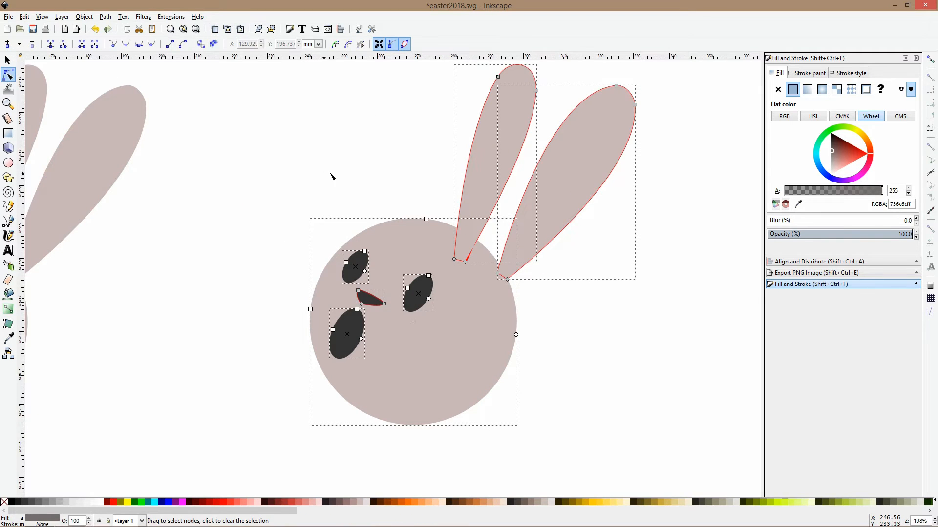
pyautogui.click(421, 211)
pyautogui.click(429, 227)
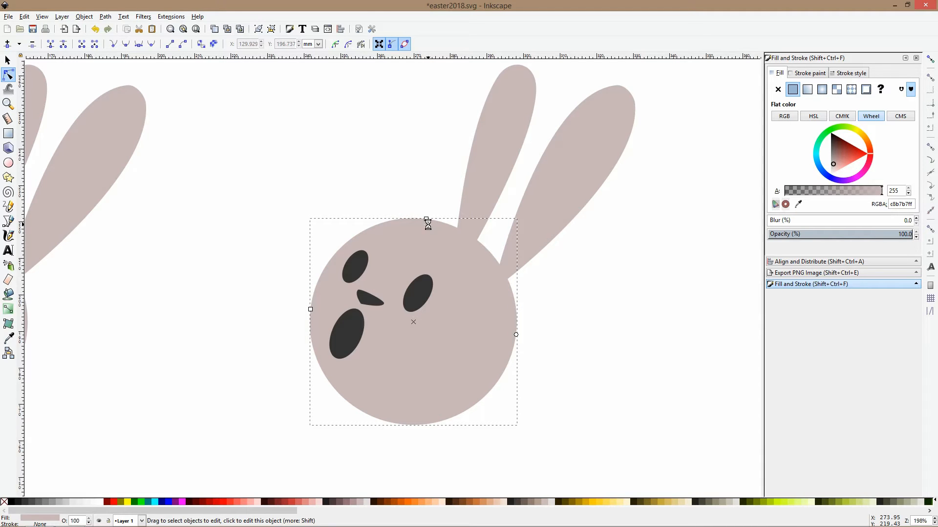
pyautogui.moveTo(426, 224); pyautogui.dragTo(424, 238)
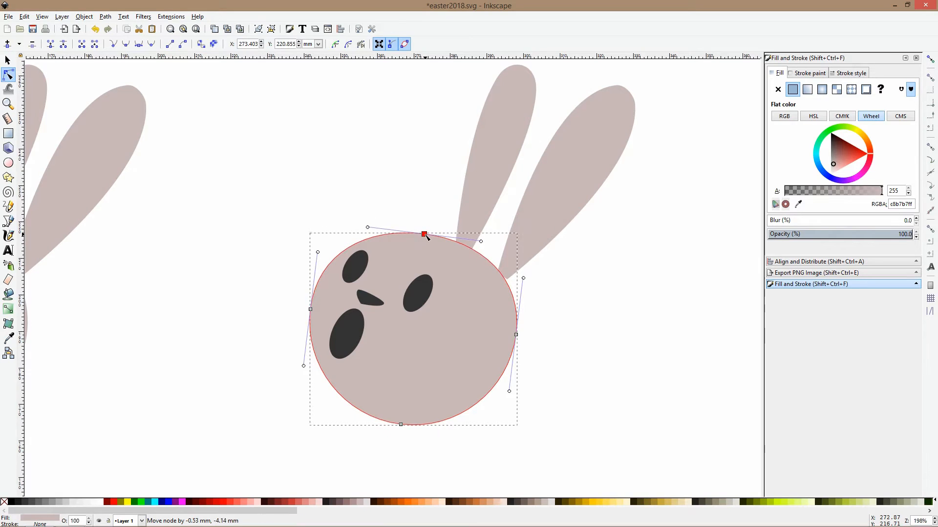
# Try reshaping the head by steepening the top node's handles and pulling the right and bottom nodes inward.
pyautogui.moveTo(367, 226); pyautogui.dragTo(374, 186)
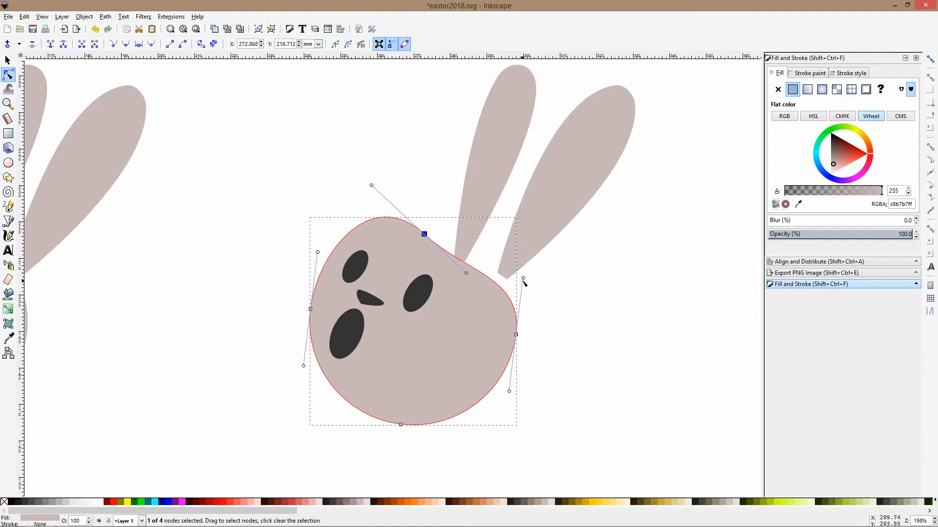
pyautogui.moveTo(523, 280); pyautogui.dragTo(522, 294)
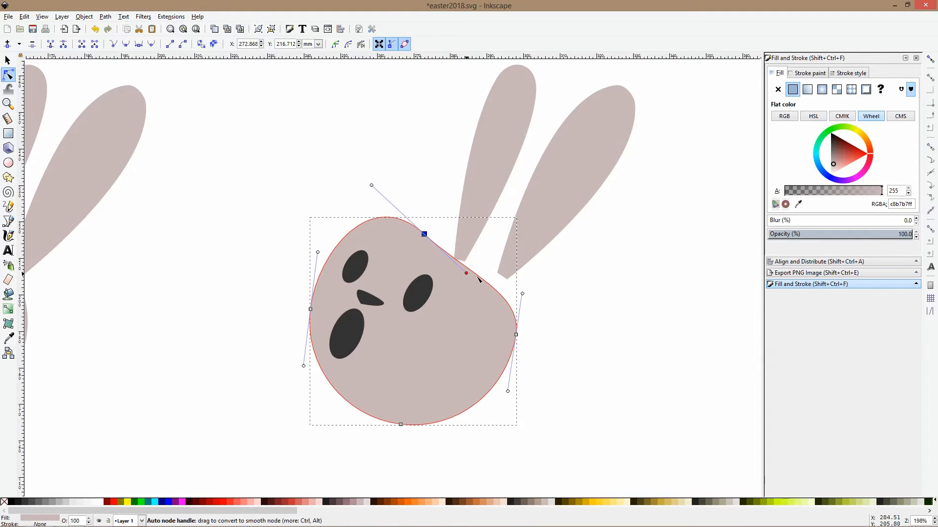
pyautogui.moveTo(426, 235); pyautogui.dragTo(450, 254)
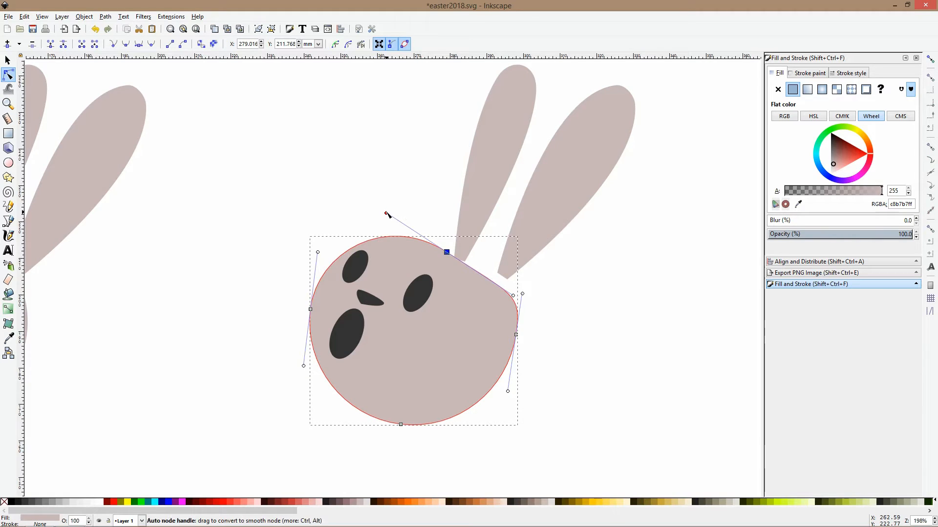
pyautogui.moveTo(387, 214); pyautogui.dragTo(376, 158)
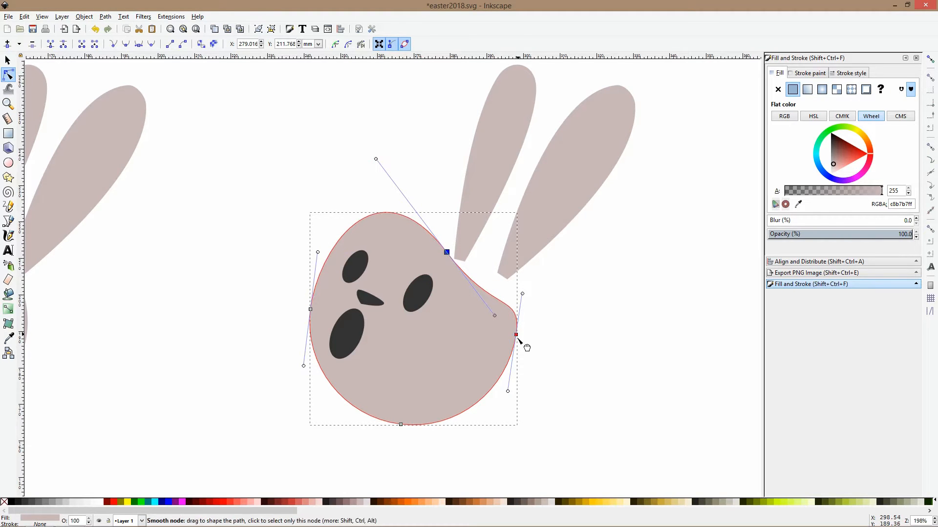
pyautogui.moveTo(517, 336); pyautogui.dragTo(505, 338)
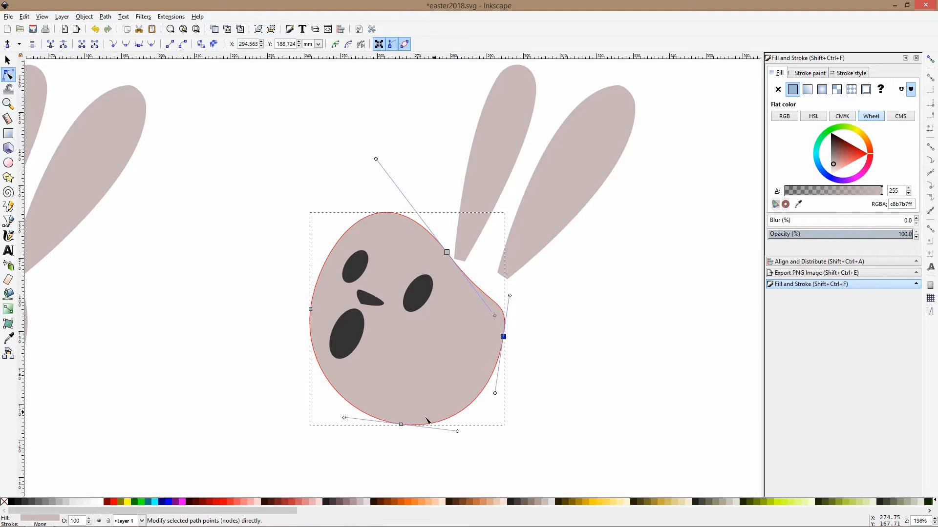
pyautogui.moveTo(404, 429); pyautogui.dragTo(404, 413)
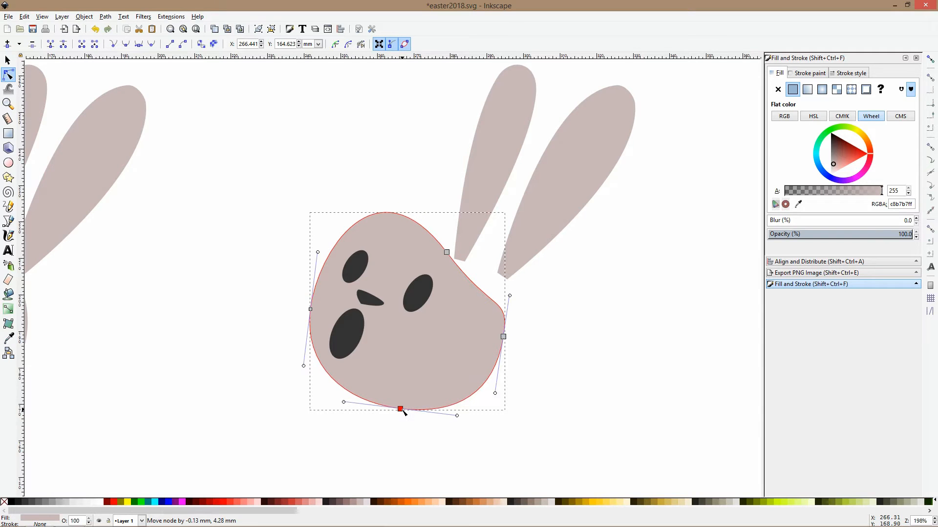
# Undo the head's handle and node adjustments back to the lowered top node.
pyautogui.hotkey('ctrl', 'z')
pyautogui.hotkey('ctrl', 'z')
pyautogui.hotkey('ctrl', 'z')
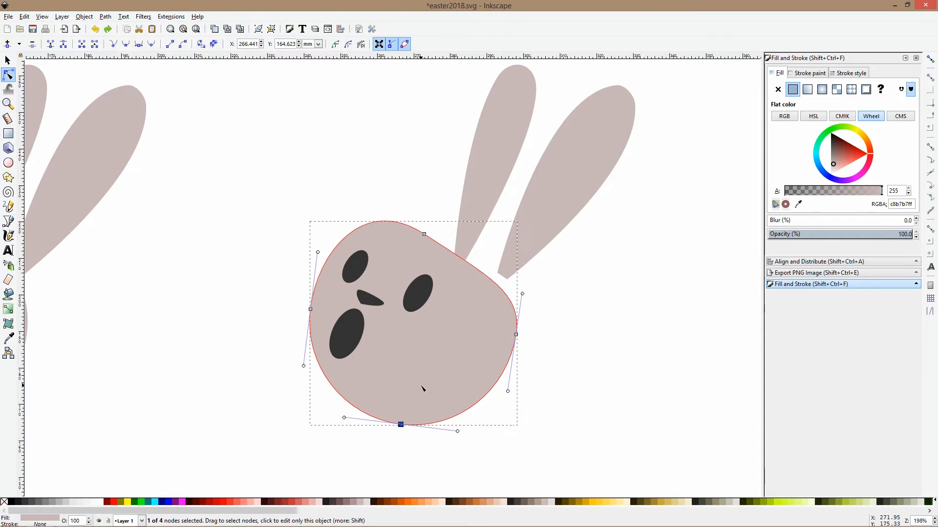
pyautogui.hotkey('ctrl', 'z')
pyautogui.hotkey('ctrl', 'z')
pyautogui.hotkey('ctrl', 'z')
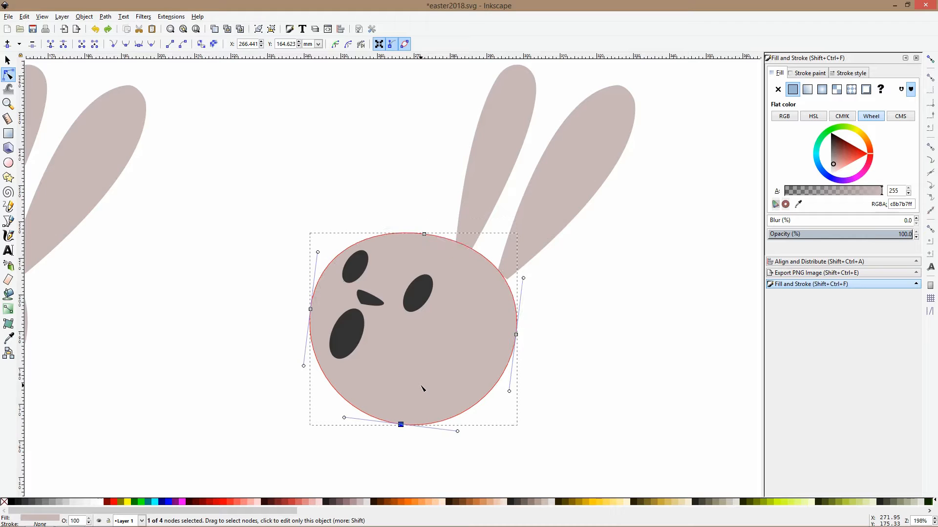
# Reshape the copied bunny's head by raising its top node, shifting the bottom node right and pulling the right node inward.
pyautogui.moveTo(425, 234); pyautogui.dragTo(411, 220)
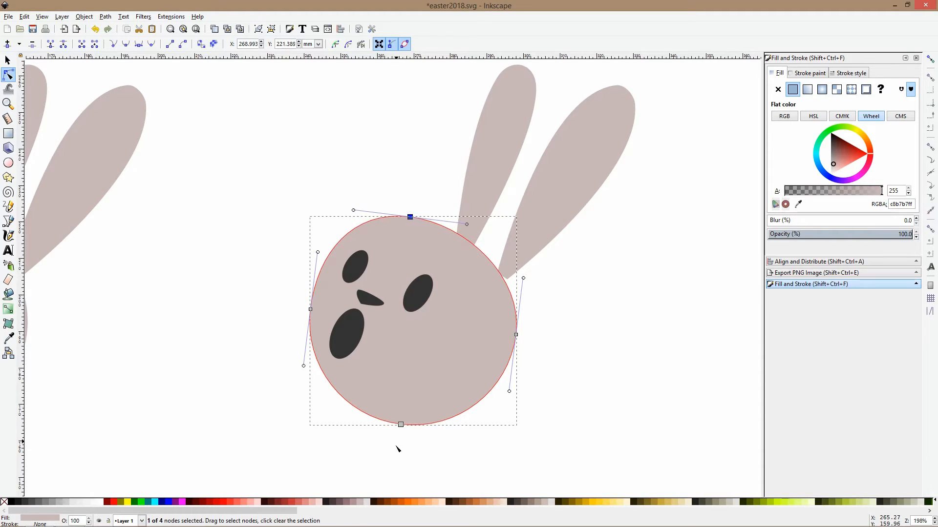
pyautogui.moveTo(402, 428); pyautogui.dragTo(441, 424)
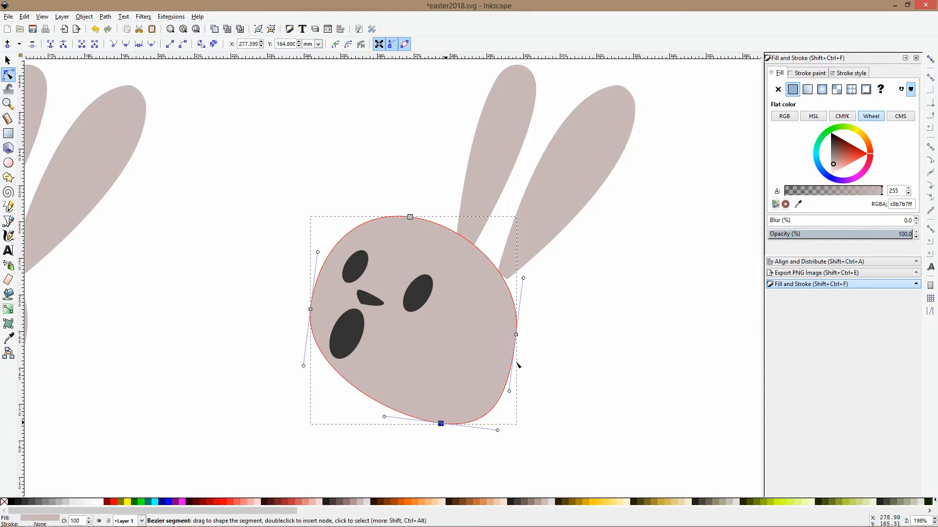
pyautogui.moveTo(516, 337); pyautogui.dragTo(426, 439)
pyautogui.moveTo(521, 358); pyautogui.dragTo(485, 350)
pyautogui.click(533, 365)
pyautogui.scroll(-3, 532, 365)
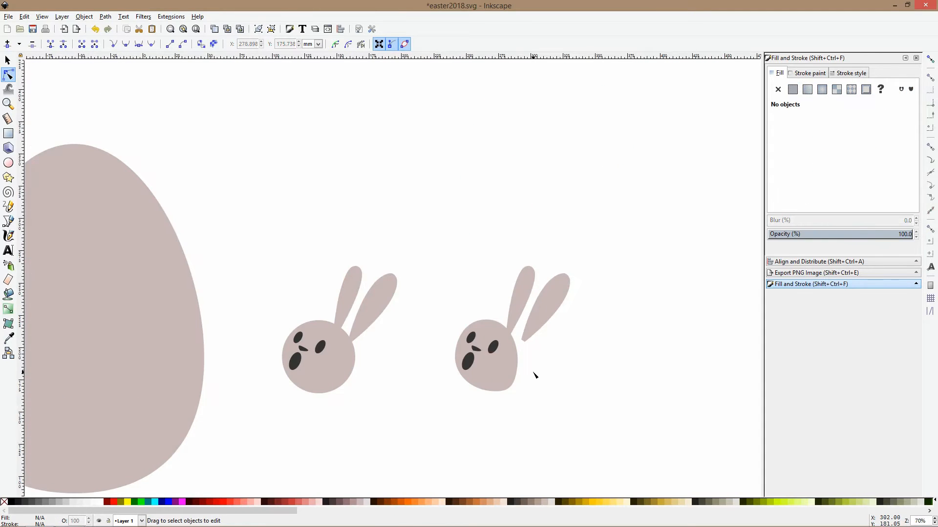
# Raise the head's bottom node slightly and level its handles to flatten the chin.
pyautogui.scroll(2, 511, 361)
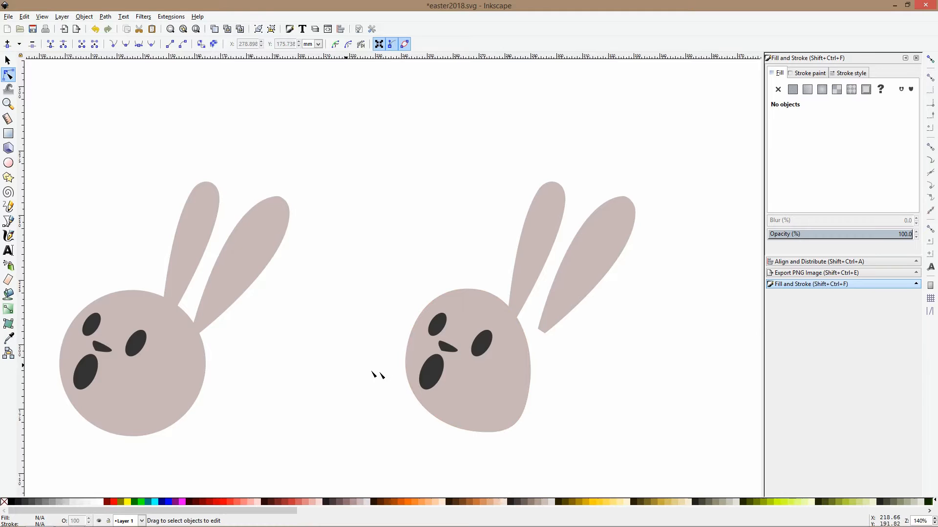
pyautogui.scroll(1, 465, 416)
pyautogui.scroll(-3, 466, 418)
pyautogui.click(464, 352)
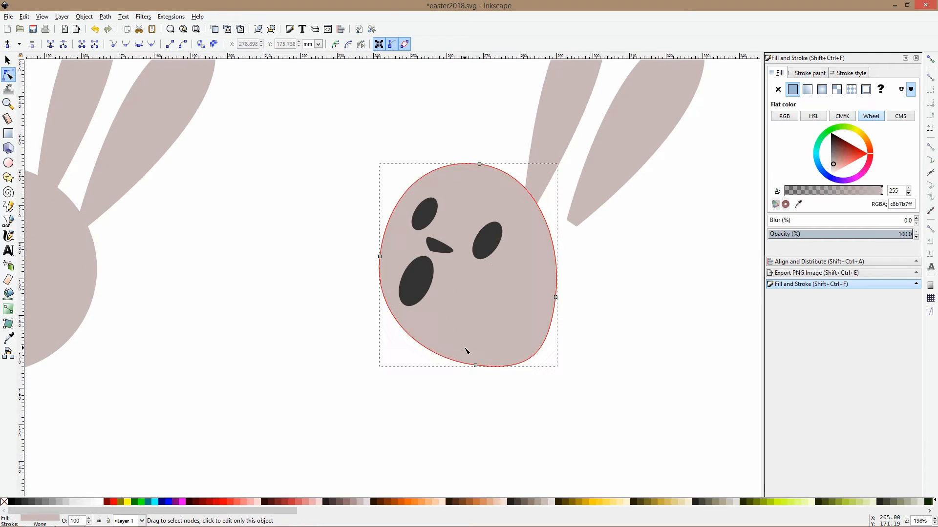
pyautogui.moveTo(460, 364); pyautogui.dragTo(476, 360)
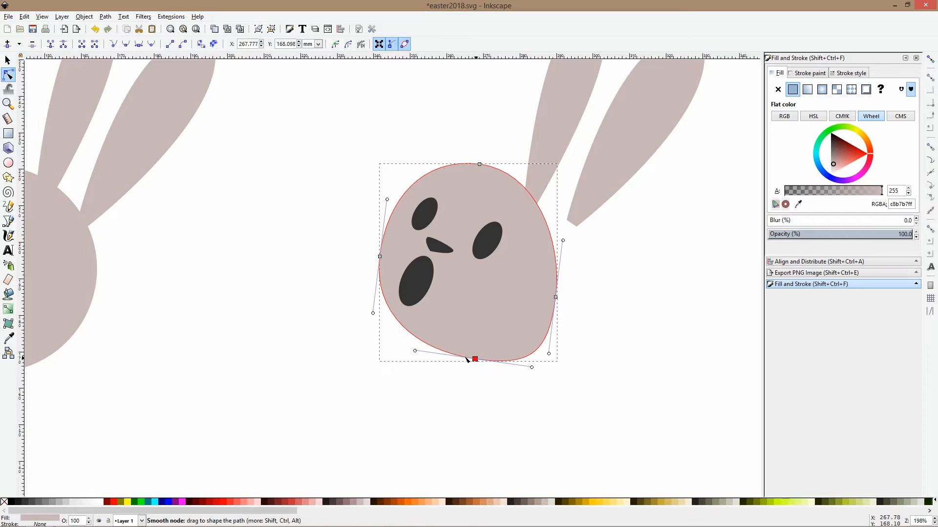
pyautogui.moveTo(415, 352); pyautogui.dragTo(414, 359)
# Move the head's right node up and outward and shorten the bottom node's right handle to round the lower back.
pyautogui.moveTo(557, 299); pyautogui.dragTo(562, 290)
pyautogui.moveTo(565, 235); pyautogui.dragTo(570, 234)
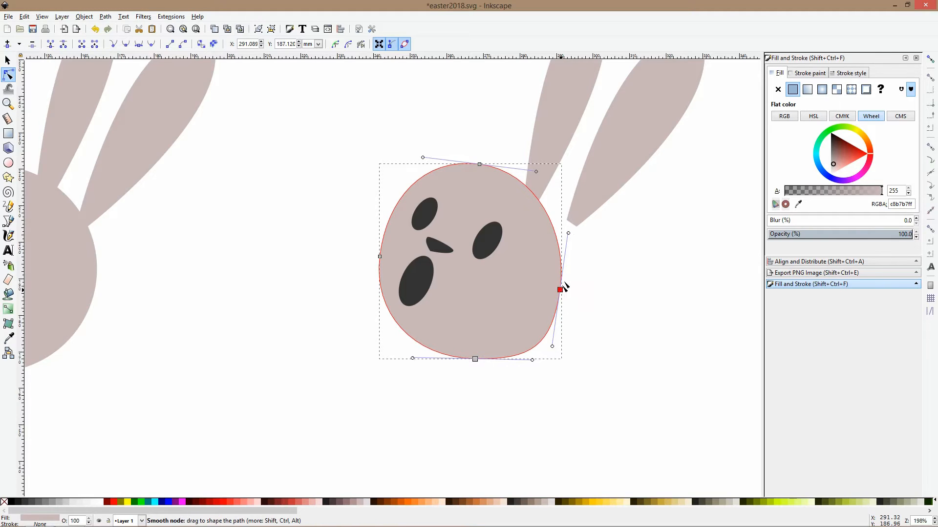
pyautogui.moveTo(561, 289); pyautogui.dragTo(568, 280)
pyautogui.moveTo(532, 360); pyautogui.dragTo(523, 356)
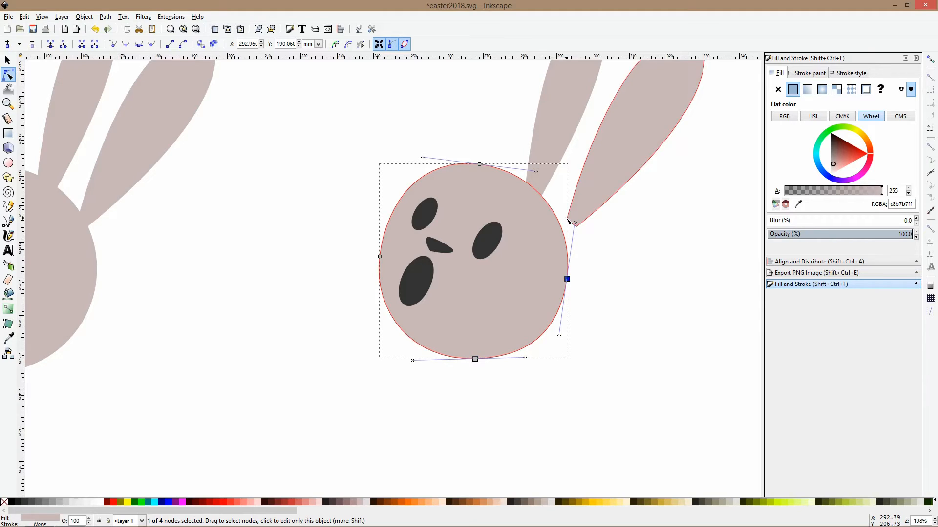
# Pull the head's right node inward by about 15 mm to make the back of the head concave.
pyautogui.scroll(-2, 567, 207)
pyautogui.scroll(1, 592, 184)
pyautogui.moveTo(562, 223)
pyautogui.mouseDown()
pyautogui.moveTo(563, 232)
pyautogui.moveTo(568, 223)
pyautogui.mouseUp()
pyautogui.moveTo(556, 262); pyautogui.dragTo(518, 259)
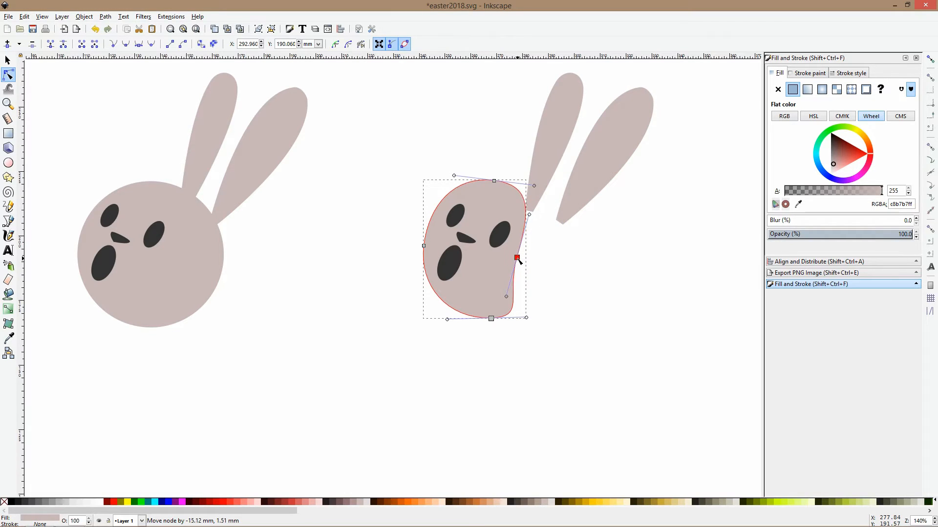
pyautogui.press('s')
pyautogui.click(555, 291)
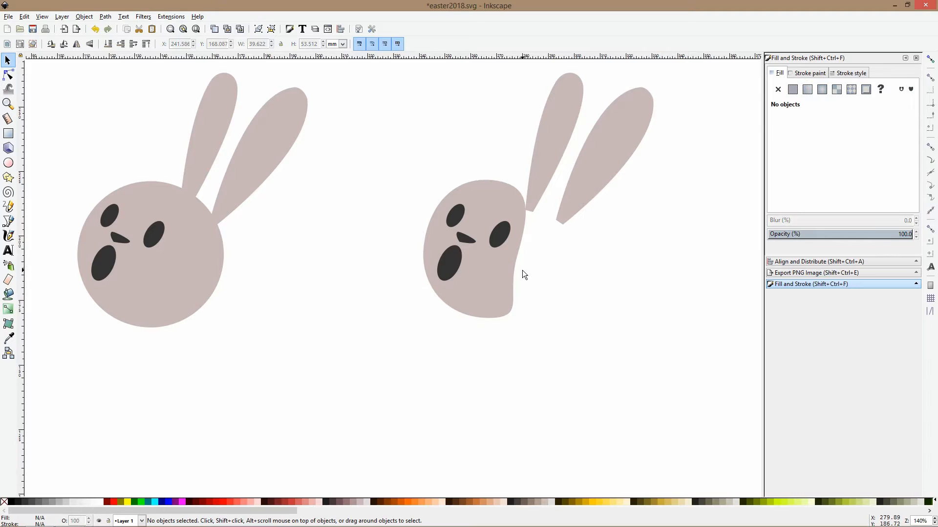
# Rotate the reshaped head slightly clockwise, reposition it behind the face, and shift the right eye a little toward the nose.
pyautogui.click(511, 275)
pyautogui.moveTo(528, 178); pyautogui.dragTo(517, 207)
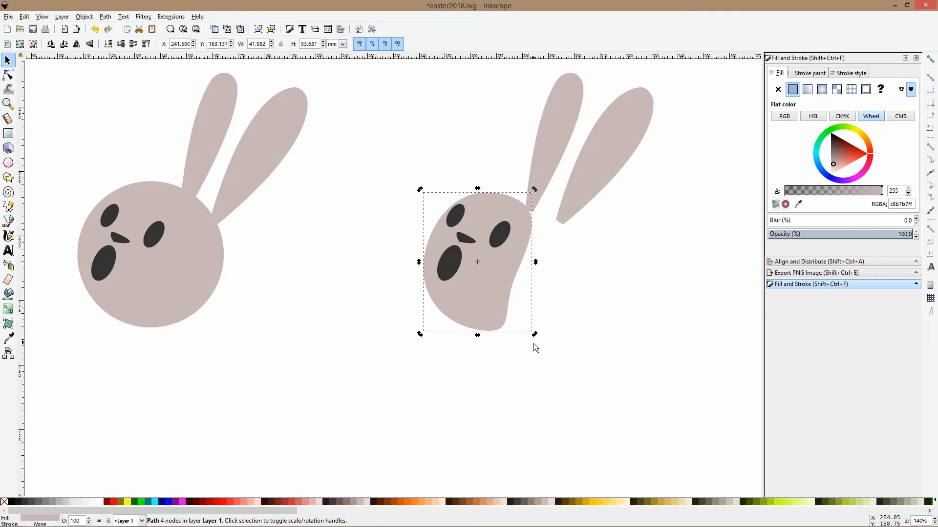
pyautogui.moveTo(534, 335)
pyautogui.mouseDown()
pyautogui.moveTo(540, 331)
pyautogui.moveTo(532, 334)
pyautogui.mouseUp()
pyautogui.moveTo(518, 302); pyautogui.dragTo(500, 289)
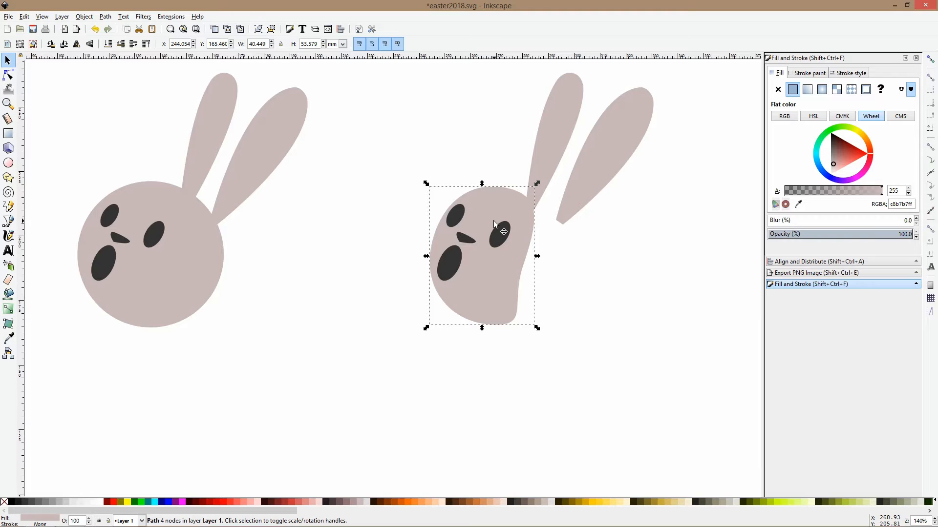
pyautogui.click(496, 226)
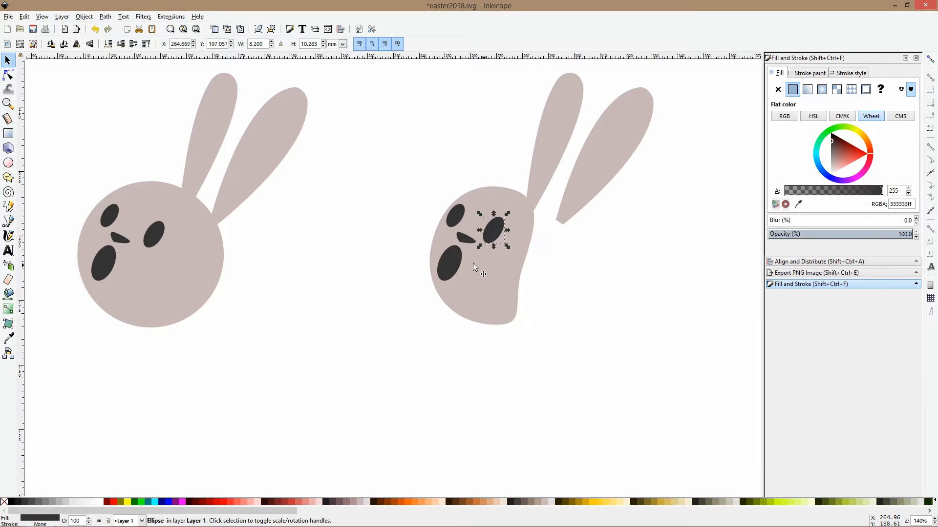
pyautogui.click(456, 261)
# Move the copied bunny's smaller ear onto the top of the head and rotate it clockwise to tilt backward.
pyautogui.click(535, 175)
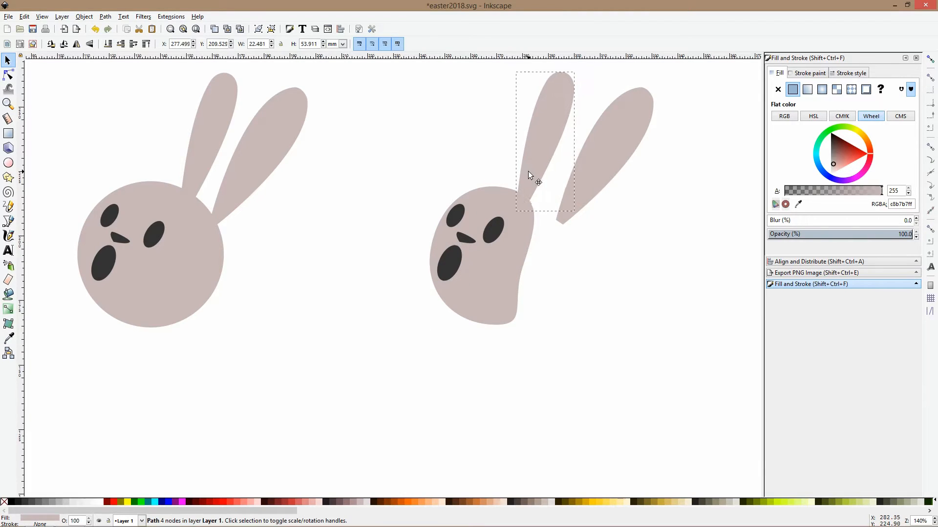
pyautogui.scroll(-3, 557, 150)
pyautogui.click(547, 133)
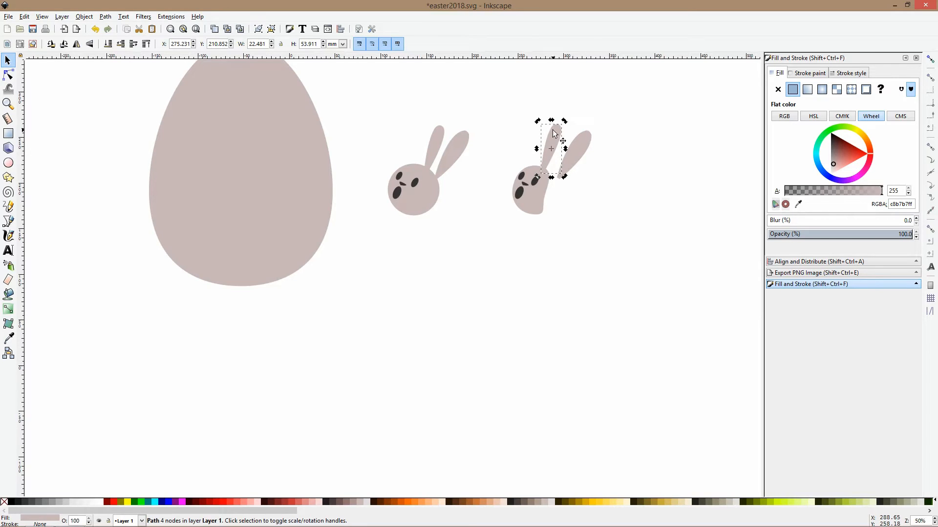
pyautogui.moveTo(564, 123); pyautogui.dragTo(602, 136)
# Attach the larger ear to the back of the head and rotate it clockwise so it leans well below the smaller ear.
pyautogui.click(601, 135)
pyautogui.scroll(3, 602, 137)
pyautogui.moveTo(581, 165); pyautogui.dragTo(543, 168)
pyautogui.moveTo(567, 133); pyautogui.dragTo(565, 194)
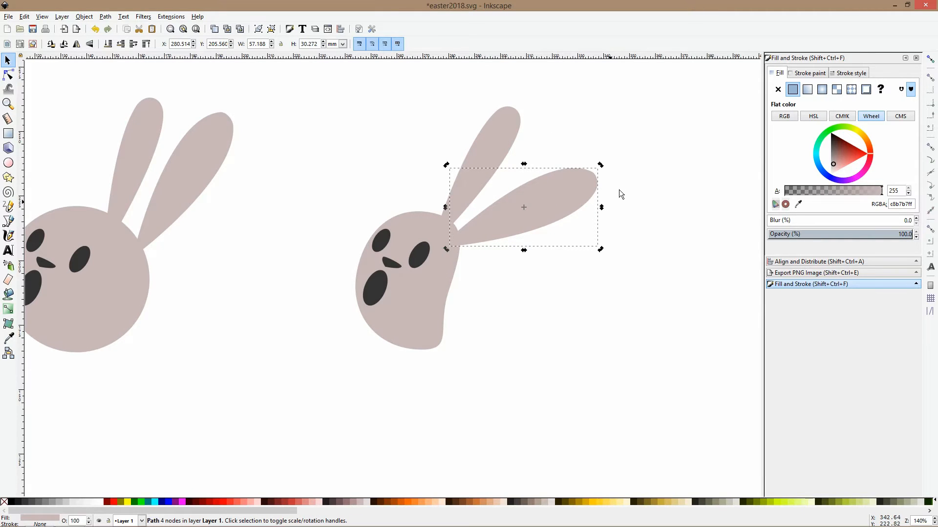
pyautogui.moveTo(604, 165); pyautogui.dragTo(651, 130)
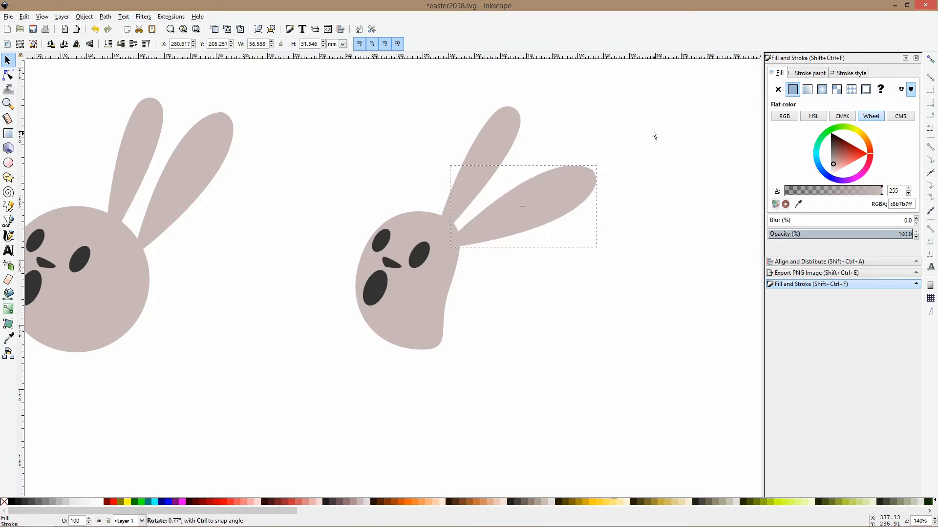
pyautogui.moveTo(601, 159)
pyautogui.mouseDown()
pyautogui.moveTo(640, 247)
pyautogui.moveTo(608, 164)
pyautogui.moveTo(594, 166)
pyautogui.mouseUp()
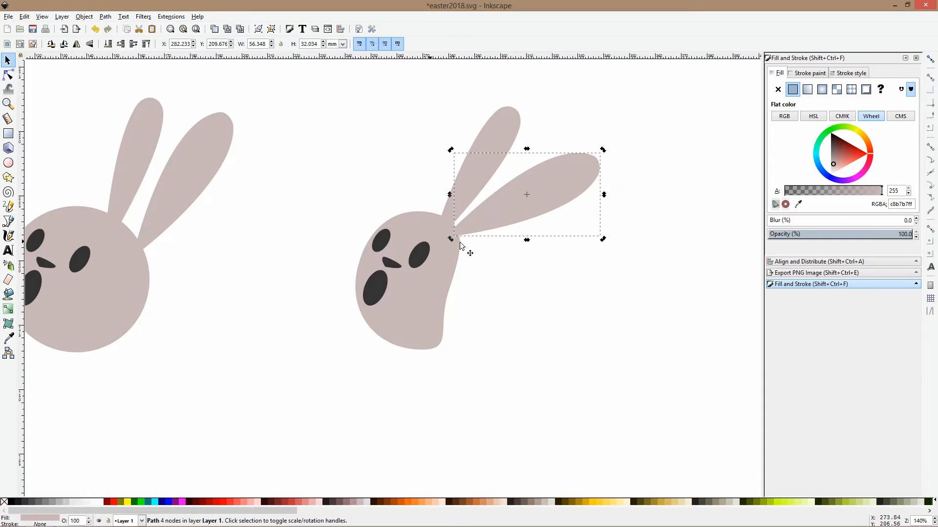
pyautogui.scroll(-2, 463, 236)
pyautogui.scroll(2, 450, 255)
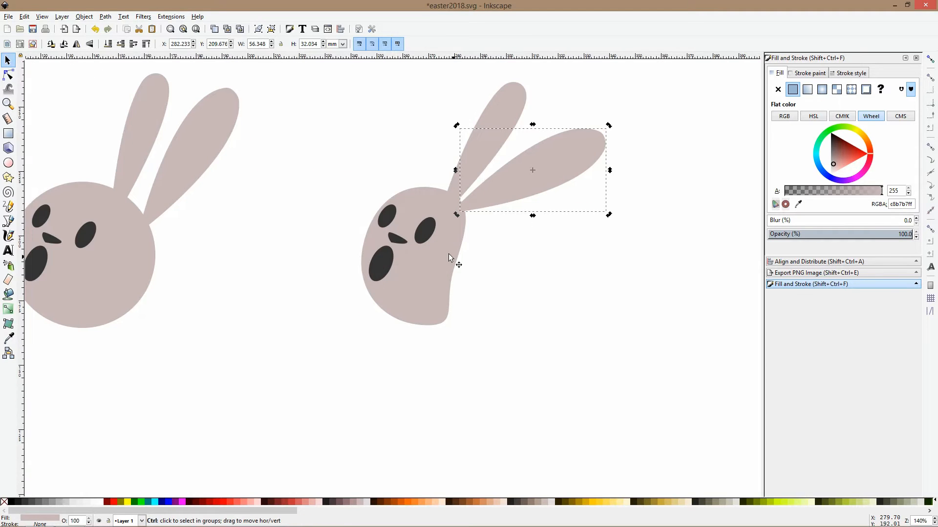
# Reshape the head's lower back edge inward so the head tapers into a narrow neck.
pyautogui.click(8, 75)
pyautogui.click(446, 300)
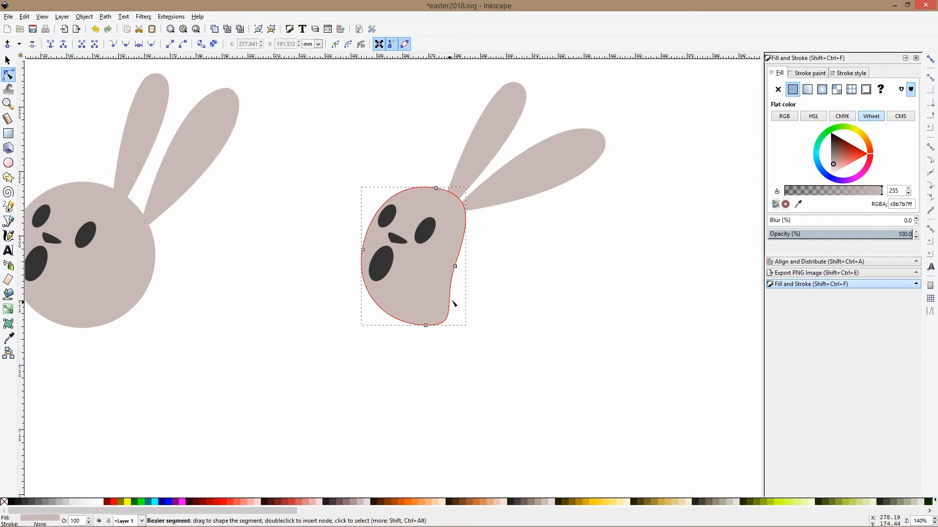
pyautogui.moveTo(452, 285); pyautogui.dragTo(379, 318)
pyautogui.scroll(-3, 453, 314)
# Duplicate the head shape, flip the copy vertically and place it below the head as the body.
pyautogui.click(453, 313)
pyautogui.press('v')
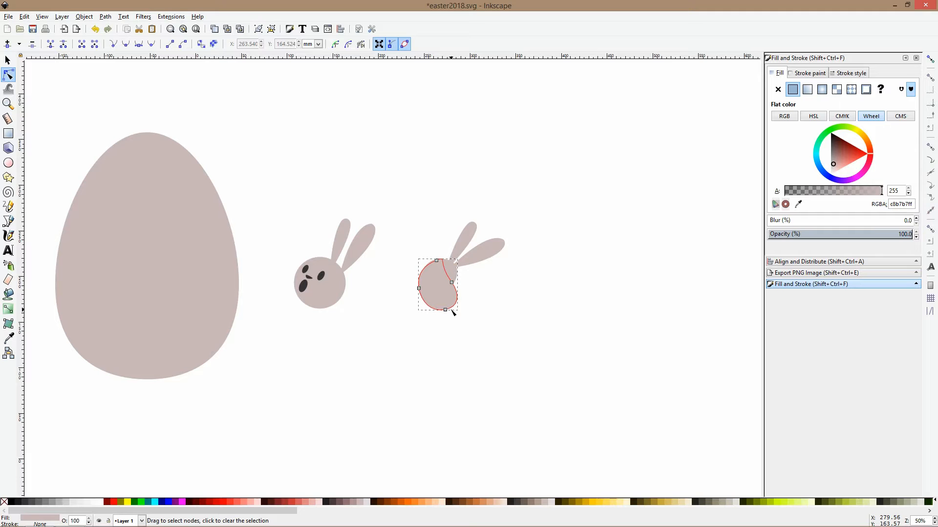
pyautogui.press('s')
pyautogui.moveTo(452, 308); pyautogui.dragTo(452, 337)
pyautogui.scroll(3, 458, 314)
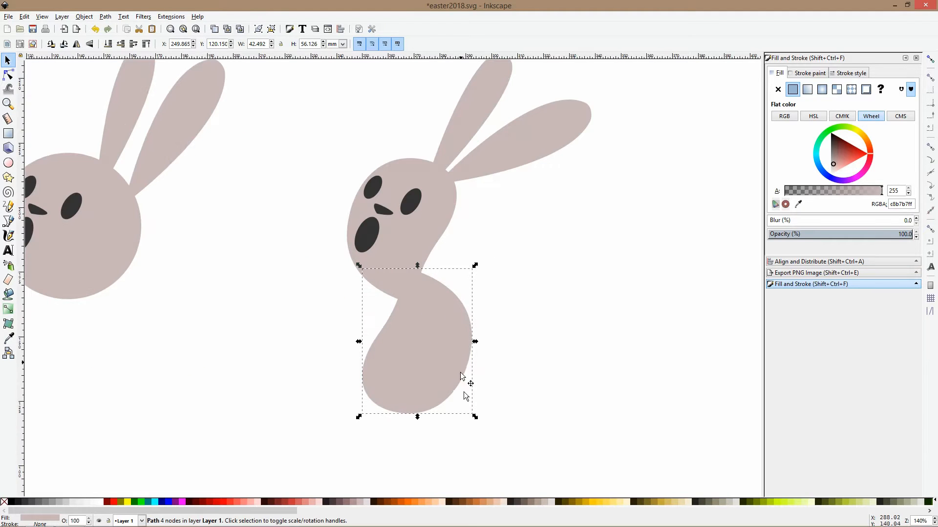
# Enlarge the body to about 50.4 × 66.5 mm, flip it horizontally and align its narrow end under the neck.
pyautogui.moveTo(477, 420); pyautogui.dragTo(519, 442)
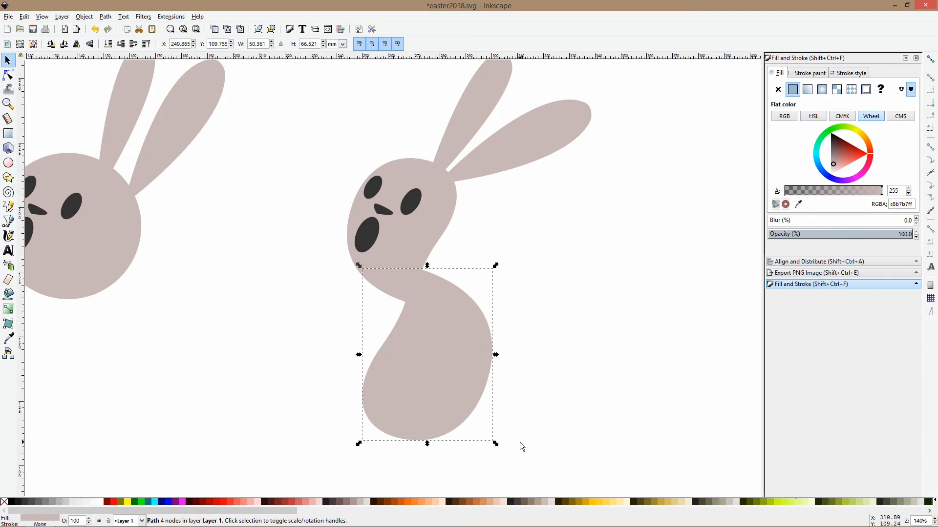
pyautogui.press('h')
pyautogui.scroll(-2, 468, 397)
pyautogui.moveTo(447, 380); pyautogui.dragTo(436, 386)
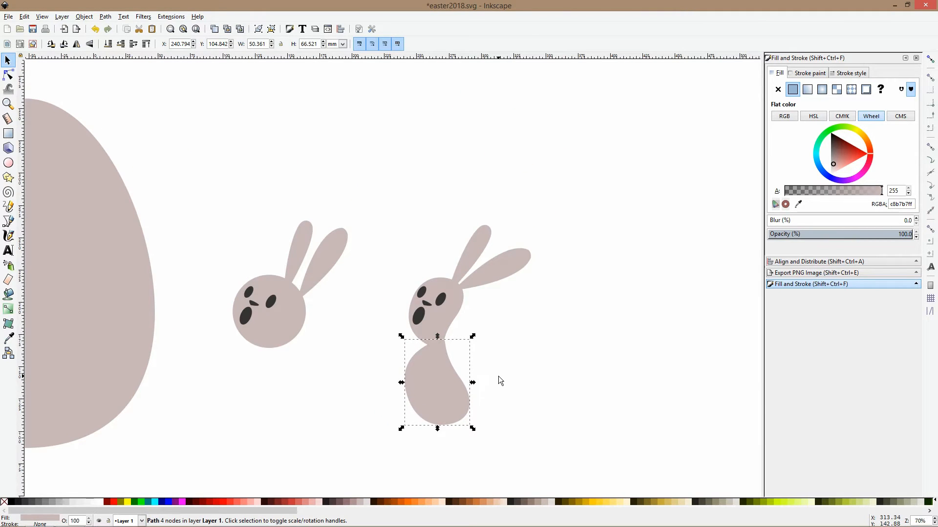
# Slim the body's front by moving its left node inward and flattening the upper left curve toward the neck.
pyautogui.click(8, 75)
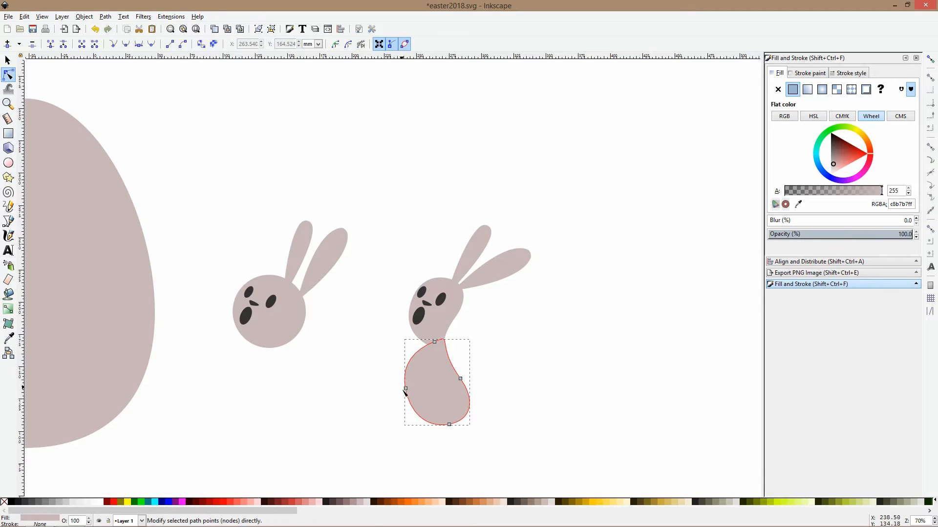
pyautogui.moveTo(406, 388); pyautogui.dragTo(419, 405)
pyautogui.moveTo(414, 349); pyautogui.dragTo(416, 372)
pyautogui.scroll(-2, 419, 366)
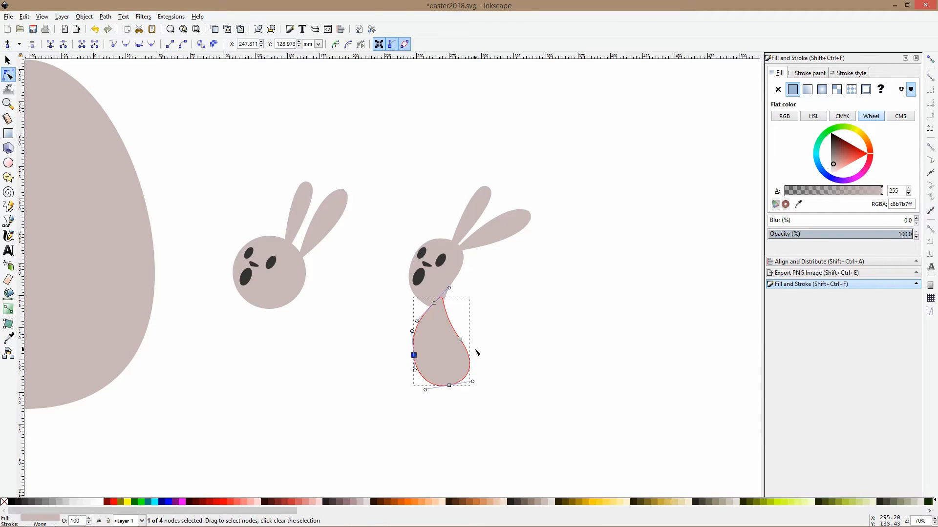
pyautogui.click(489, 362)
# Curve the body's upper back edge inward and move its top node about 4.5 mm right and 1.3 mm up into the neck.
pyautogui.scroll(3, 479, 352)
pyautogui.click(400, 345)
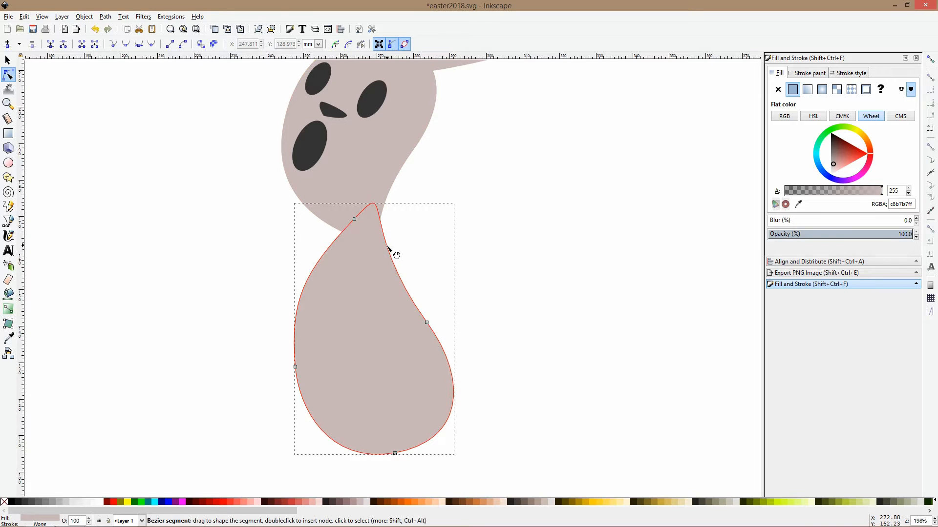
pyautogui.moveTo(389, 250); pyautogui.dragTo(383, 258)
pyautogui.moveTo(355, 219); pyautogui.dragTo(369, 216)
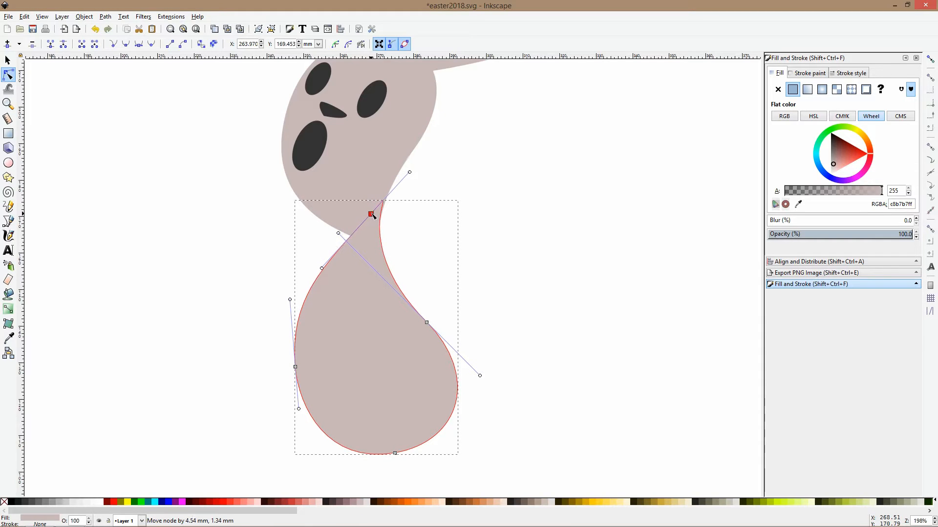
pyautogui.scroll(-2, 436, 258)
pyautogui.scroll(-2, 436, 258)
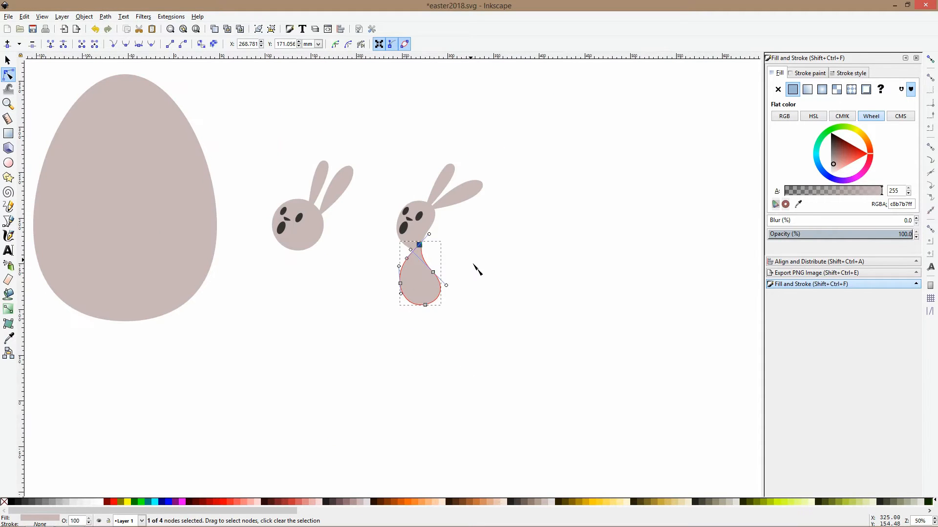
pyautogui.click(480, 292)
pyautogui.scroll(2, 445, 211)
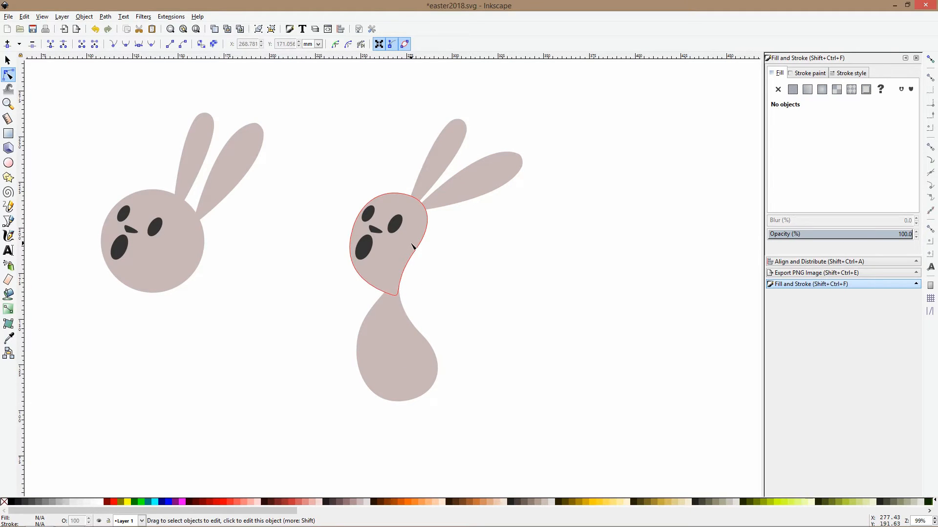
# Duplicate the head shape, flip it both ways, shrink it to about 14.6 × 19.2 mm and place it on the lower back as a tail.
pyautogui.click(407, 350)
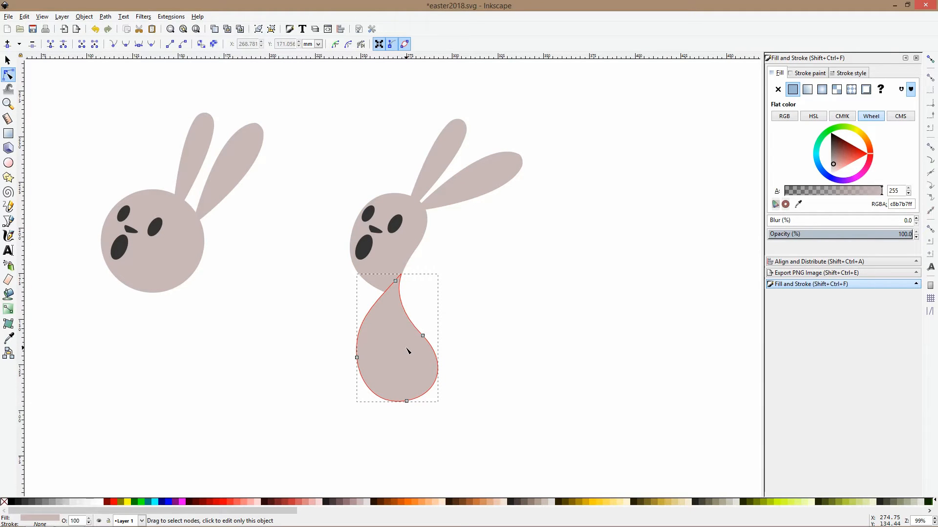
pyautogui.click(413, 253)
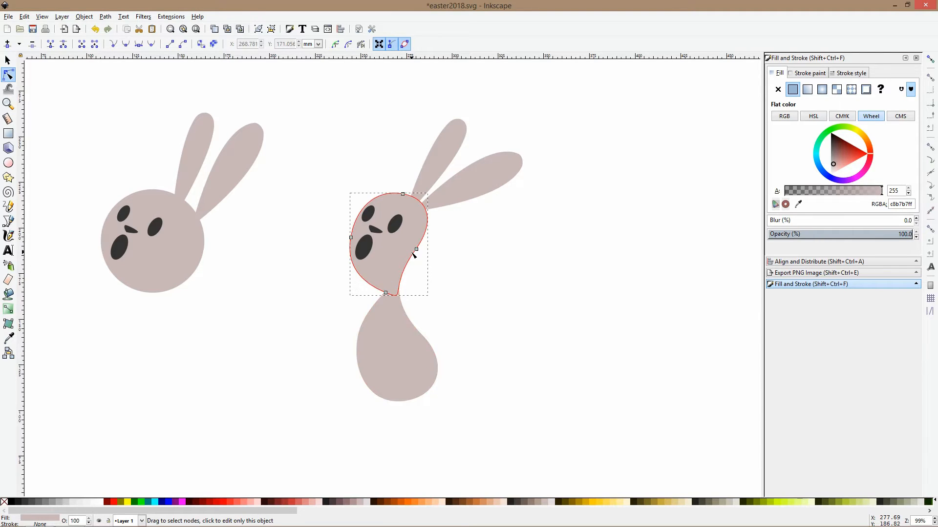
pyautogui.hotkey('ctrl', 'd')
pyautogui.press('s')
pyautogui.press('v')
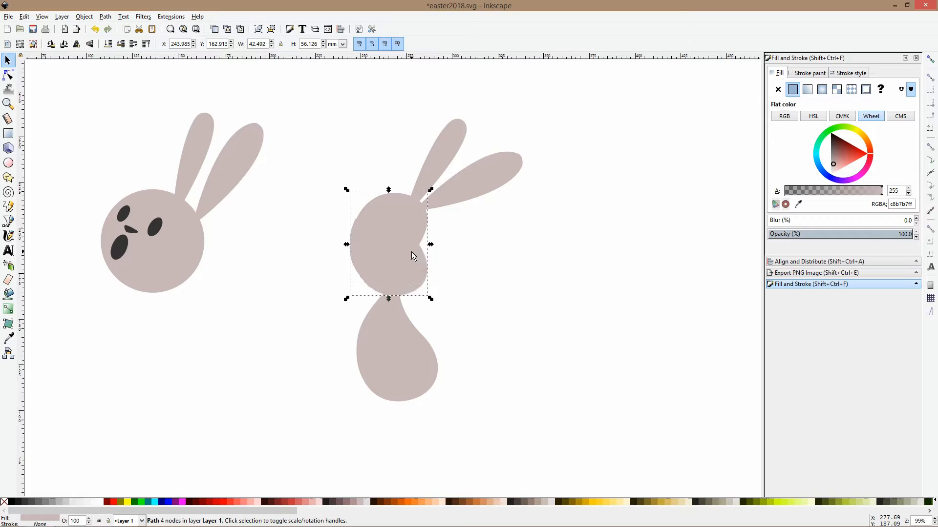
pyautogui.press('h')
pyautogui.moveTo(389, 190); pyautogui.dragTo(393, 256)
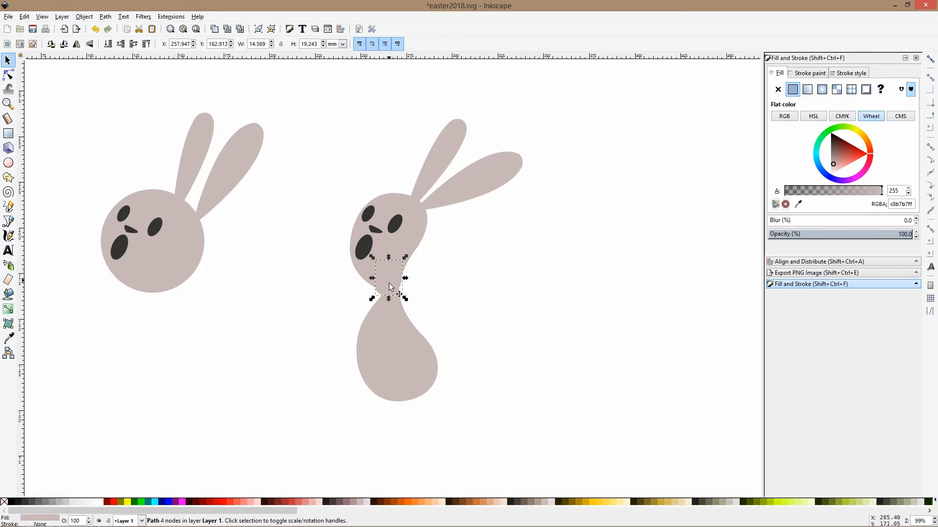
pyautogui.moveTo(444, 362); pyautogui.dragTo(444, 363)
pyautogui.click(481, 318)
pyautogui.scroll(-2, 494, 300)
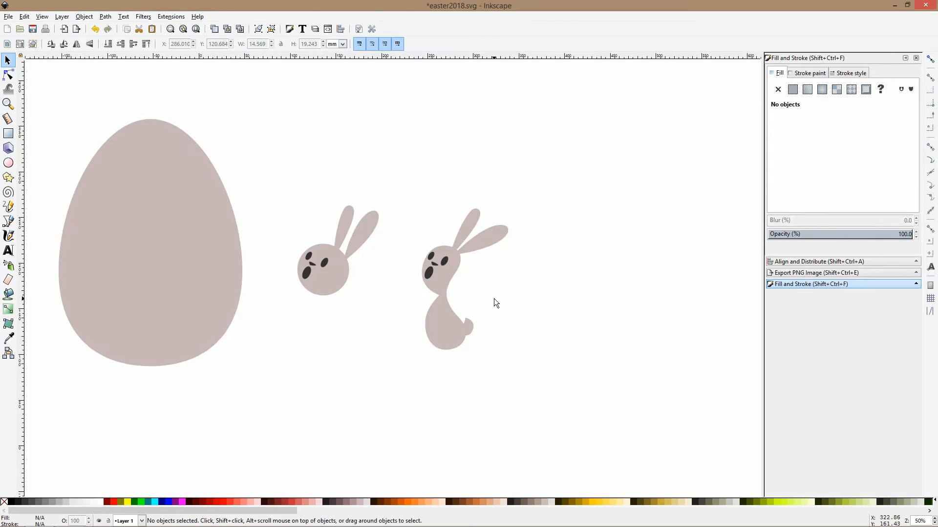
# Extend the head's lower end about halfway down the body by moving its bottom node down and to the left.
pyautogui.scroll(3, 483, 299)
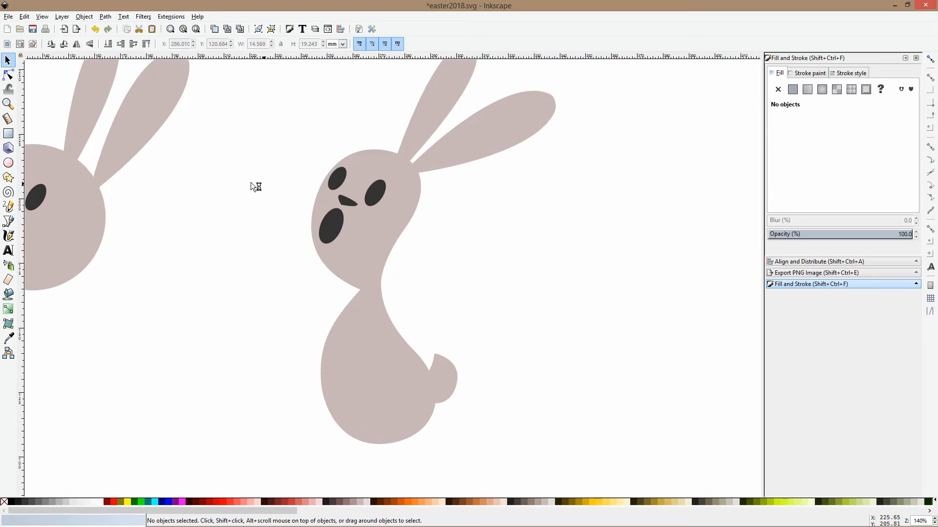
pyautogui.click(8, 74)
pyautogui.click(363, 254)
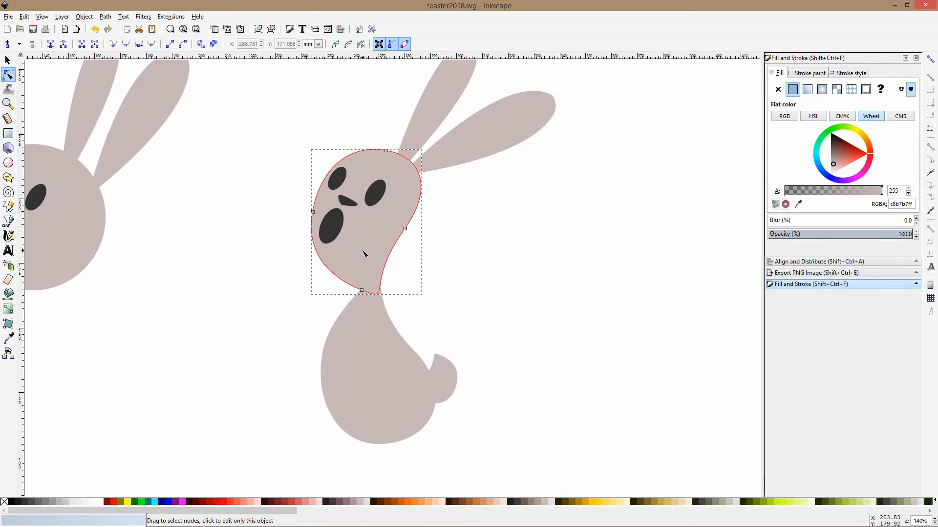
pyautogui.moveTo(381, 296); pyautogui.dragTo(336, 332)
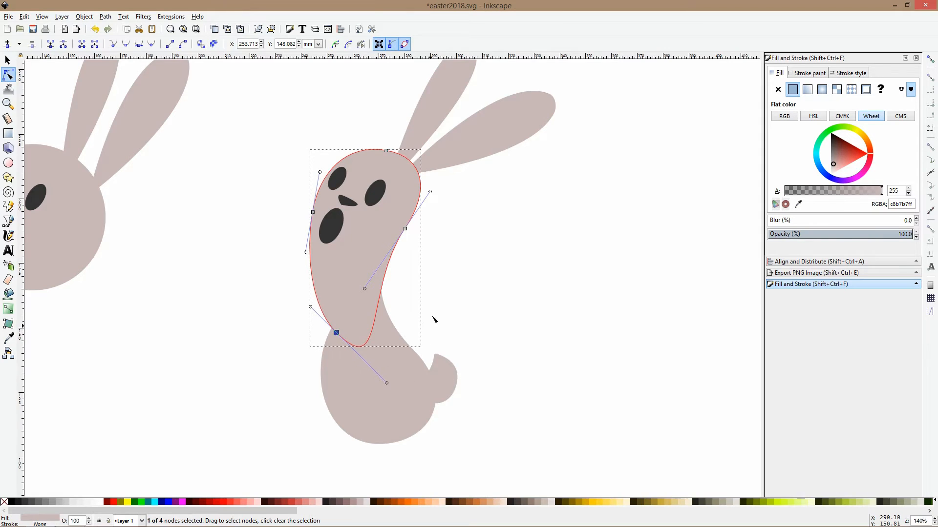
# Move the body and tail together slightly higher so the body overlaps the extended head shape.
pyautogui.scroll(-2, 434, 318)
pyautogui.click(406, 426)
pyautogui.press('space')
pyautogui.keyDown('shift'); pyautogui.click(442, 349); pyautogui.keyUp('shift')
pyautogui.hotkey('shift', 'Down')
pyautogui.hotkey('shift', 'Down')
pyautogui.press('Down')
pyautogui.moveTo(399, 351); pyautogui.dragTo(404, 331)
pyautogui.click(450, 297)
# Fill the body and tail with dark grey 666666.
pyautogui.click(439, 339)
pyautogui.keyDown('shift'); pyautogui.click(388, 345); pyautogui.keyUp('shift')
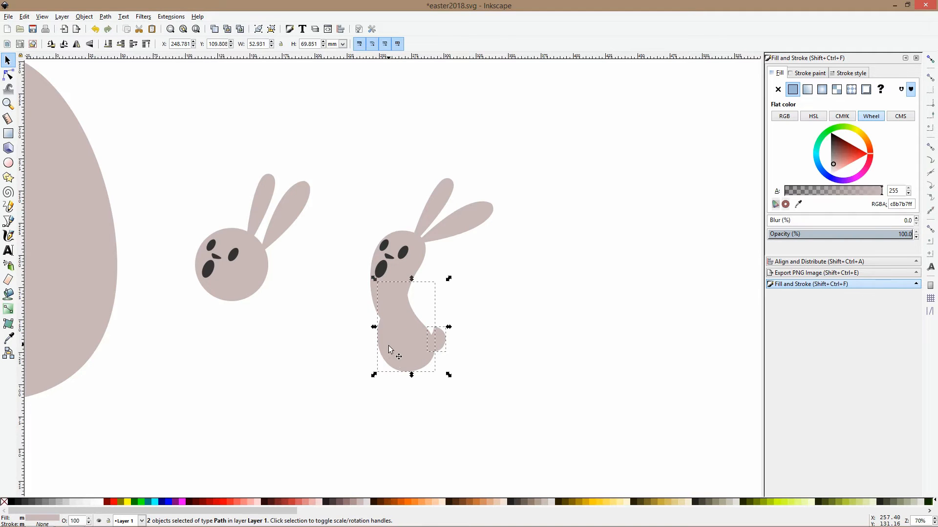
pyautogui.click(40, 501)
# Move the body's upper front node to about X 270.9, Y 173.3 mm and lengthen its lower handle to straighten the chest edge.
pyautogui.scroll(2, 445, 303)
pyautogui.scroll(1, 444, 303)
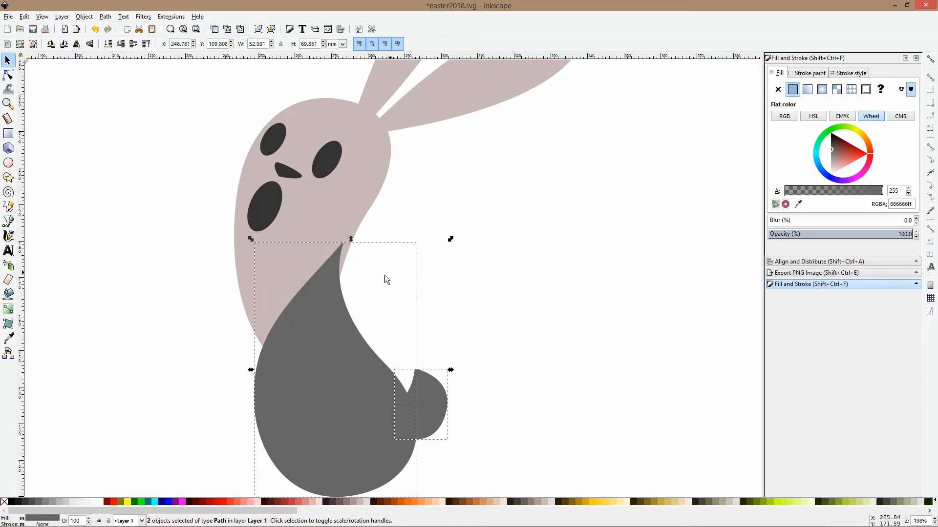
pyautogui.click(14, 72)
pyautogui.click(391, 268)
pyautogui.click(344, 256)
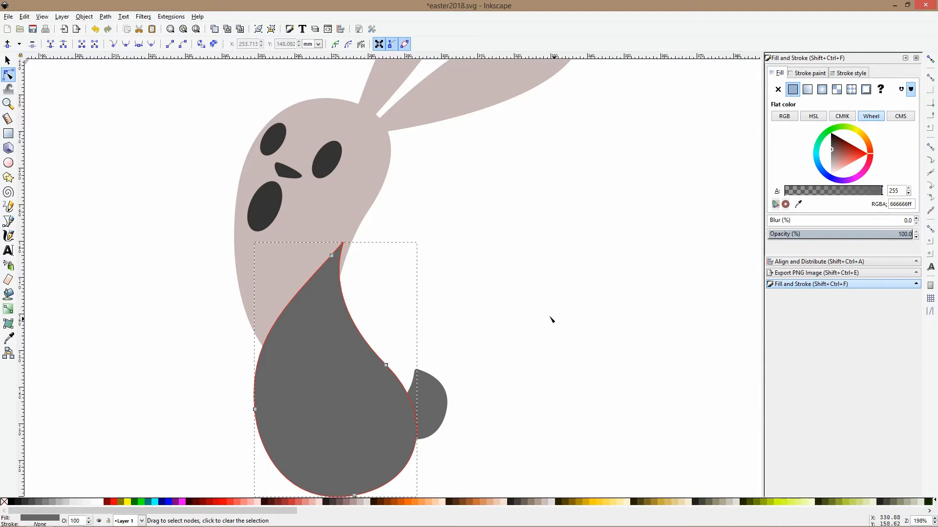
pyautogui.moveTo(334, 257); pyautogui.dragTo(341, 263)
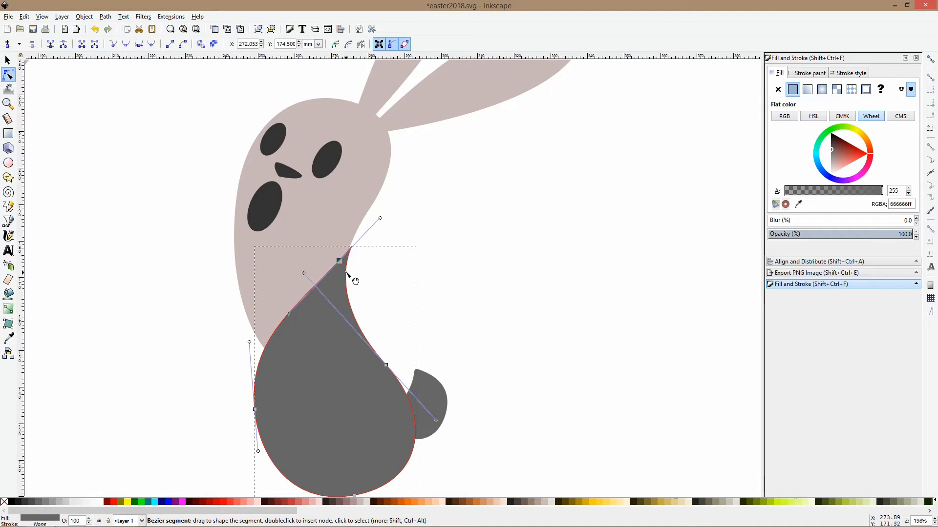
pyautogui.moveTo(339, 262); pyautogui.dragTo(336, 268)
pyautogui.moveTo(285, 320); pyautogui.dragTo(271, 334)
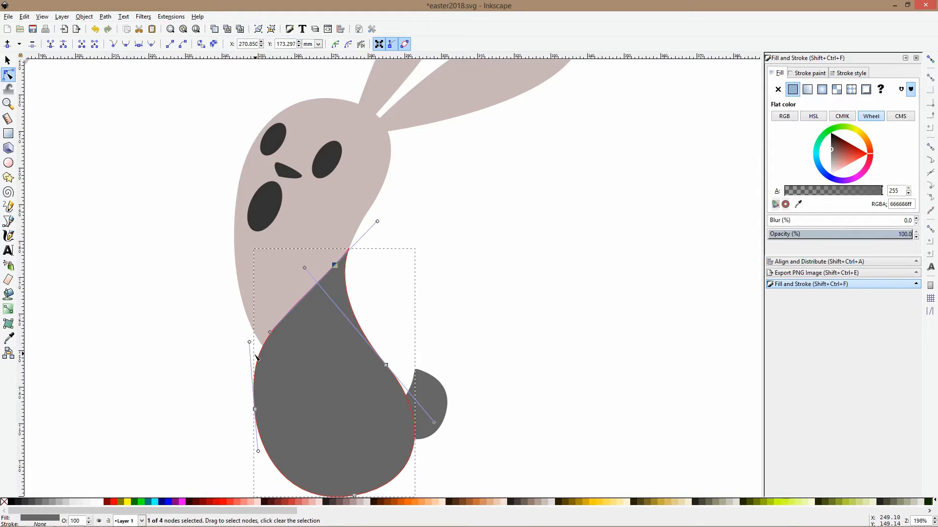
# Slim the belly by moving the body's left node inward, adjusting its handles and raising the bottom node slightly.
pyautogui.moveTo(255, 410); pyautogui.dragTo(261, 411)
pyautogui.moveTo(255, 345); pyautogui.dragTo(261, 363)
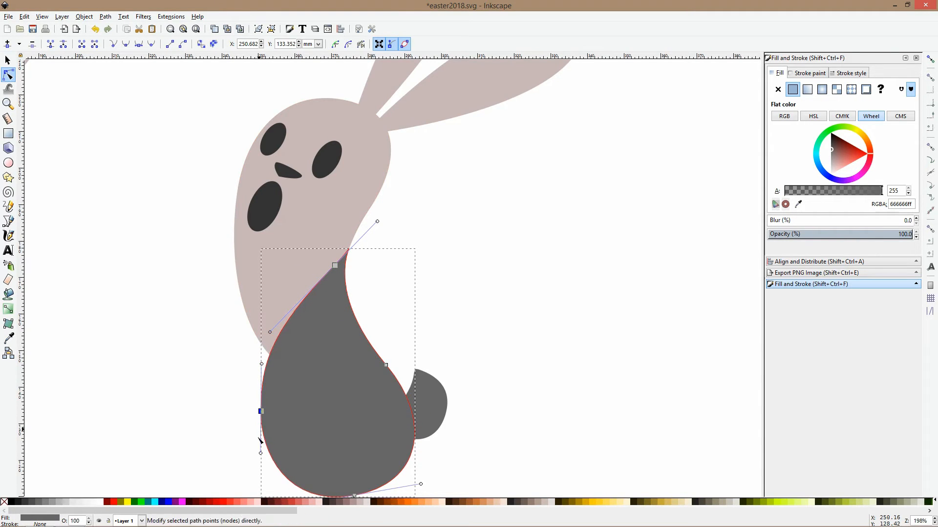
pyautogui.moveTo(260, 453); pyautogui.dragTo(259, 442)
pyautogui.scroll(-10, 310, 412)
pyautogui.moveTo(356, 302)
pyautogui.mouseDown()
pyautogui.moveTo(356, 310)
pyautogui.moveTo(359, 296)
pyautogui.mouseUp()
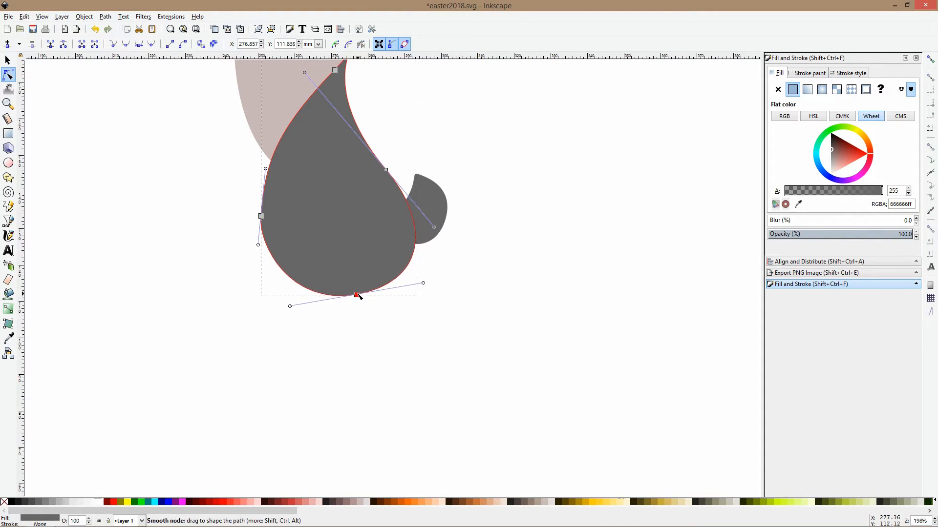
# Adjust the tail's inner left node, duplicate the tail and give the copy the head's fill colour c8b7b7.
pyautogui.click(416, 214)
pyautogui.moveTo(406, 210); pyautogui.dragTo(404, 205)
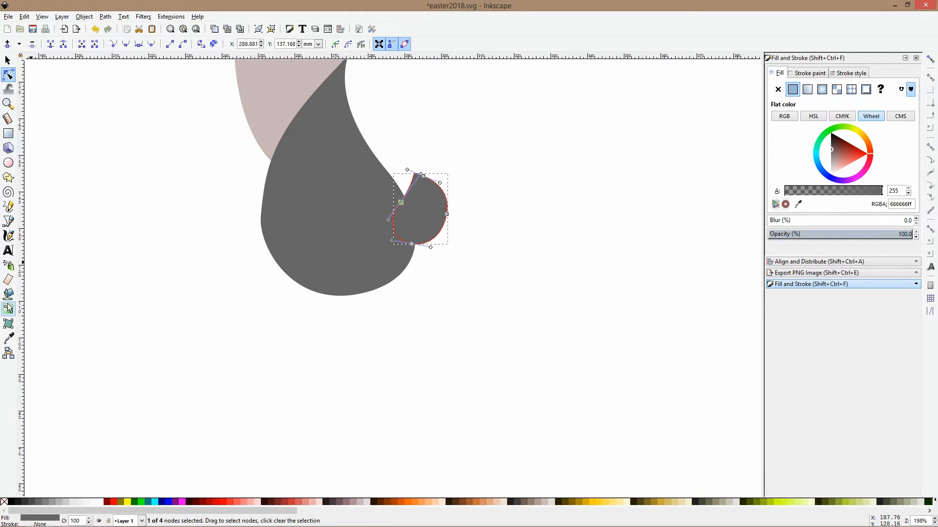
pyautogui.press('Escape')
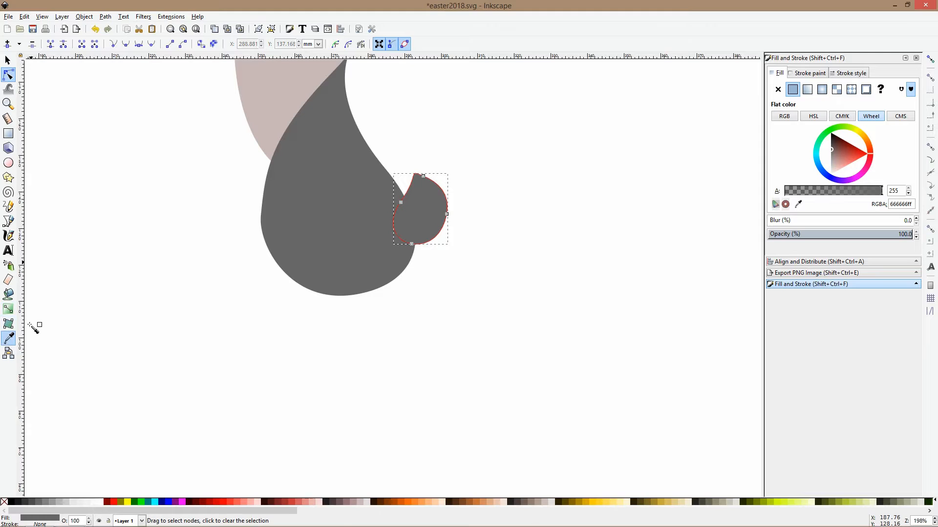
pyautogui.click(282, 100)
pyautogui.press('space')
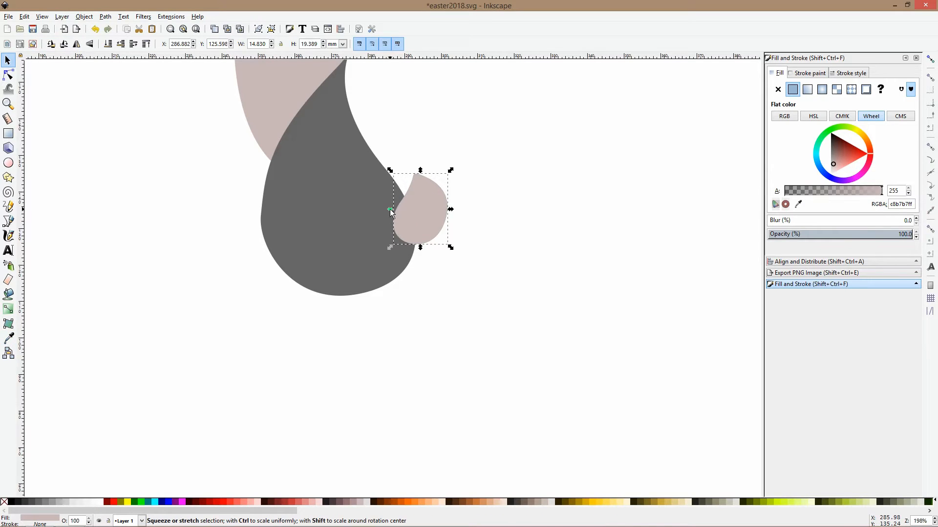
# Reshape the light tail copy to about 12.1 × 22.6 mm and offset it toward the tail's outer edge.
pyautogui.moveTo(390, 209); pyautogui.dragTo(397, 206)
pyautogui.moveTo(426, 170)
pyautogui.mouseDown()
pyautogui.moveTo(444, 191)
pyautogui.moveTo(432, 191)
pyautogui.moveTo(447, 157)
pyautogui.moveTo(450, 187)
pyautogui.moveTo(441, 183)
pyautogui.mouseUp()
pyautogui.moveTo(461, 244); pyautogui.dragTo(462, 236)
pyautogui.moveTo(440, 190); pyautogui.dragTo(430, 186)
pyautogui.scroll(4, 429, 186)
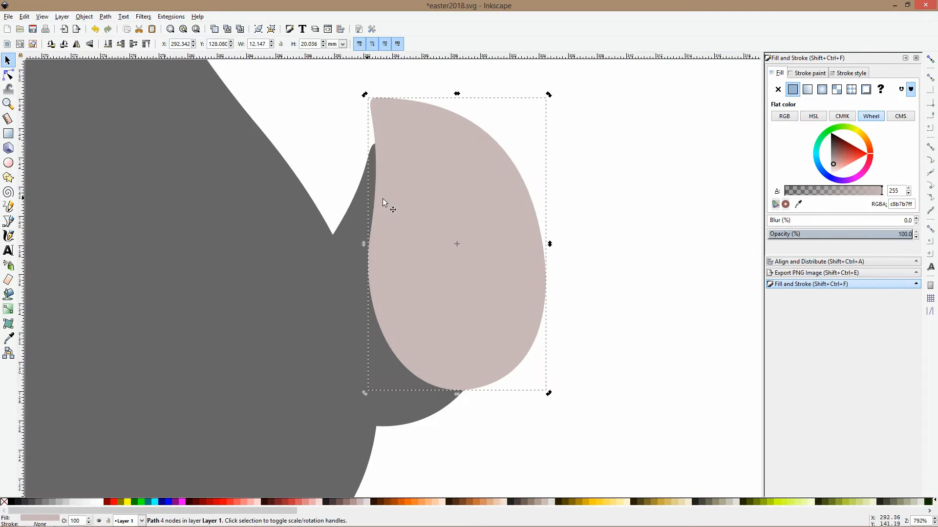
pyautogui.moveTo(457, 393); pyautogui.dragTo(455, 430)
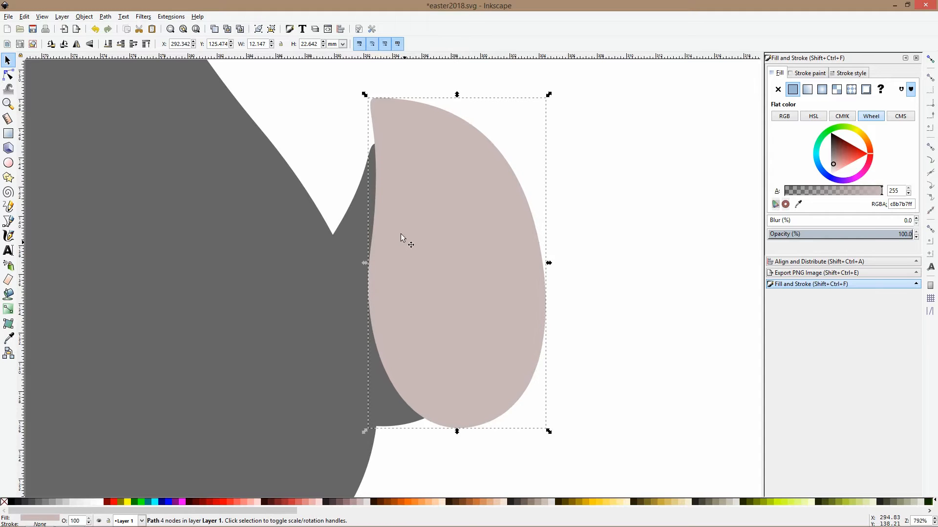
# Raise the grey tail above the light copy and intersect the two, leaving a light tip within the tail's outline.
pyautogui.click(362, 216)
pyautogui.press('Home')
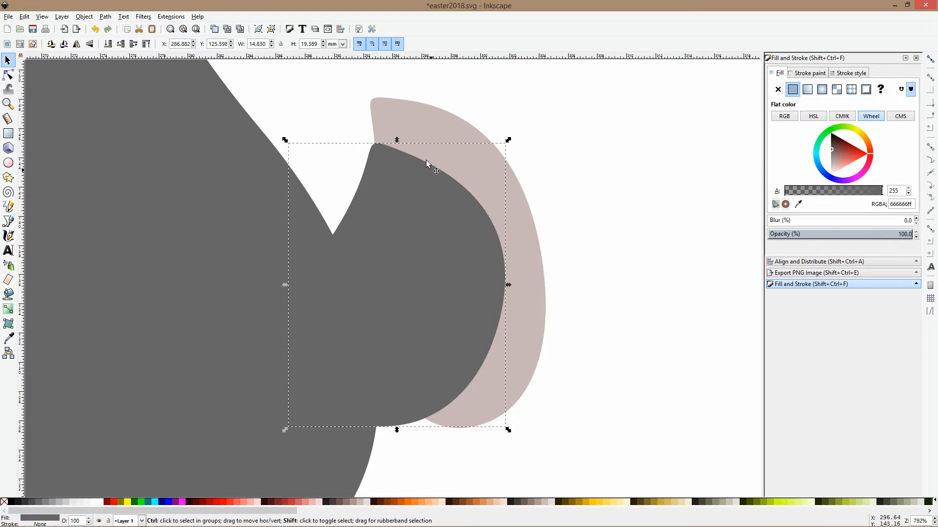
pyautogui.keyDown('shift'); pyautogui.click(428, 149); pyautogui.keyUp('shift')
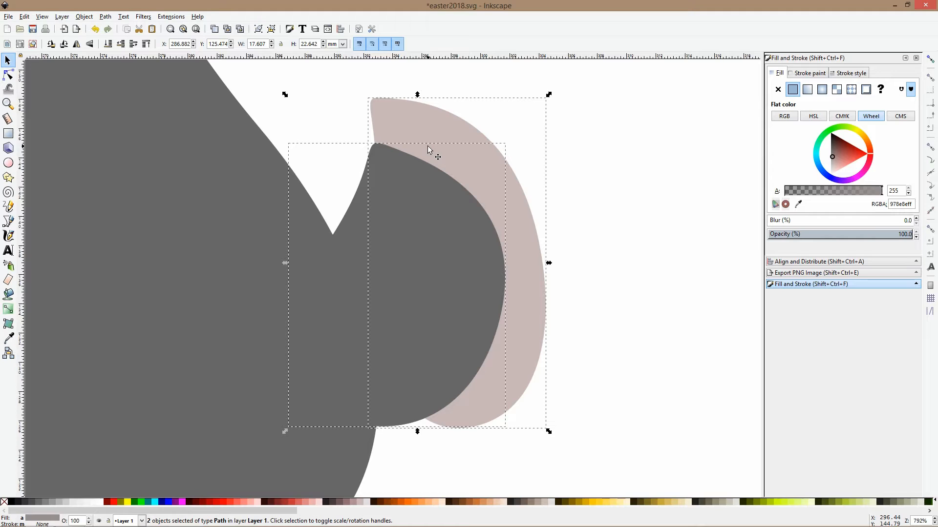
pyautogui.click(105, 16)
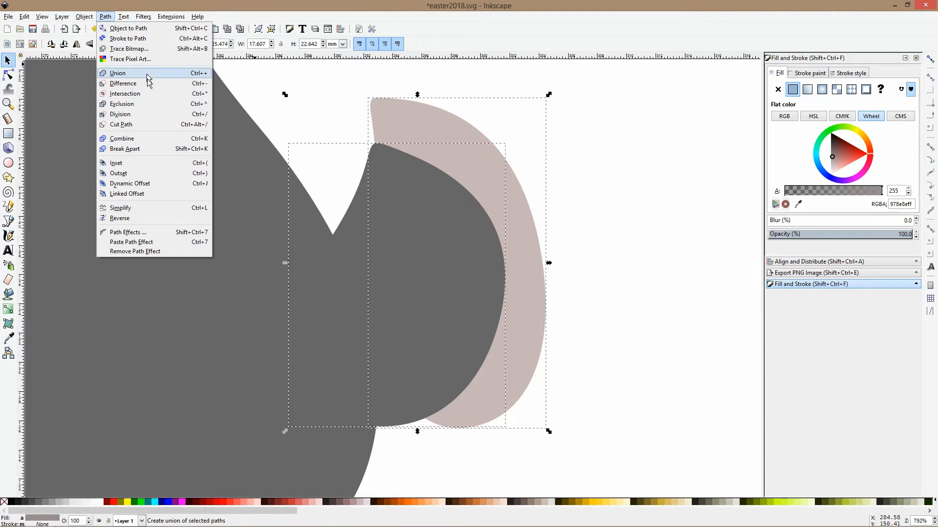
pyautogui.click(147, 94)
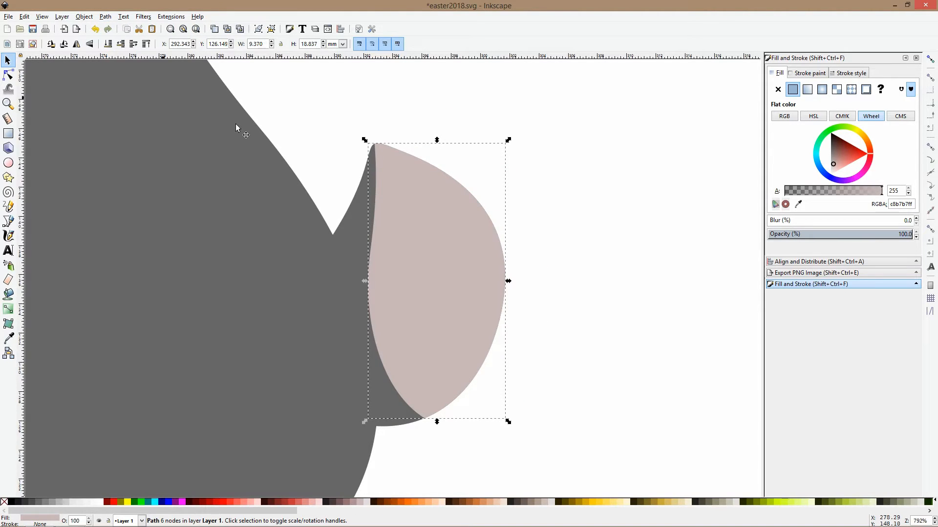
pyautogui.click(548, 304)
# Move the body's tip node up the neck to about X 275.8, Y 180.1 mm and delete the node just below it.
pyautogui.scroll(-4, 535, 305)
pyautogui.scroll(1, 532, 303)
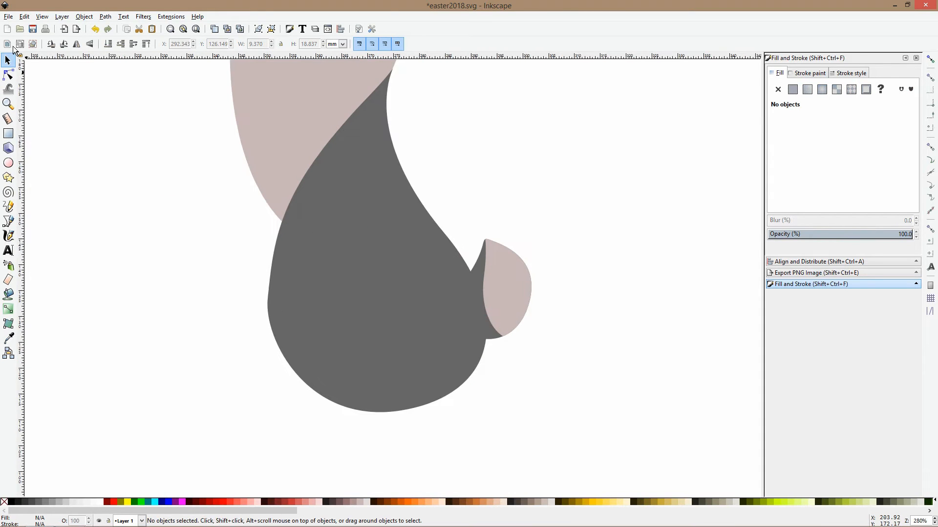
pyautogui.click(8, 76)
pyautogui.click(508, 325)
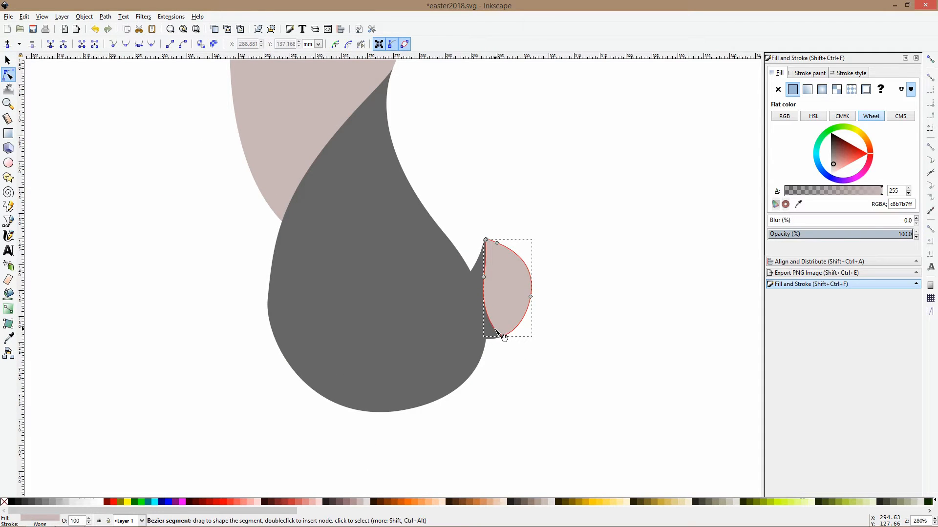
pyautogui.click(504, 352)
pyautogui.scroll(-2, 383, 245)
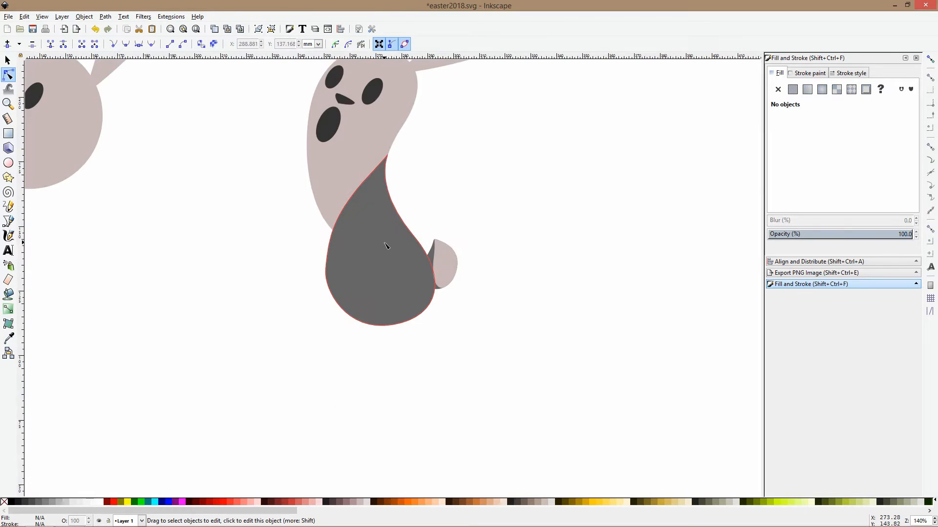
pyautogui.click(384, 164)
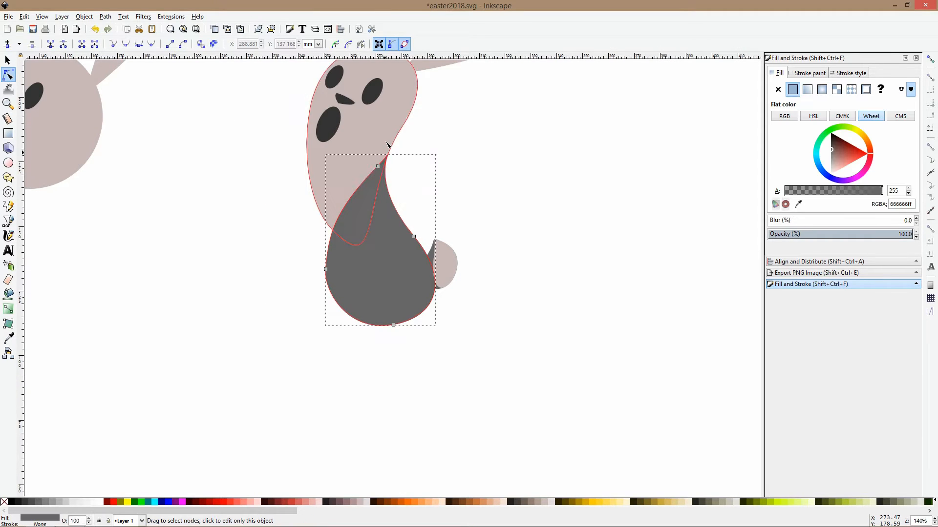
pyautogui.scroll(5, 390, 151)
pyautogui.click(385, 215)
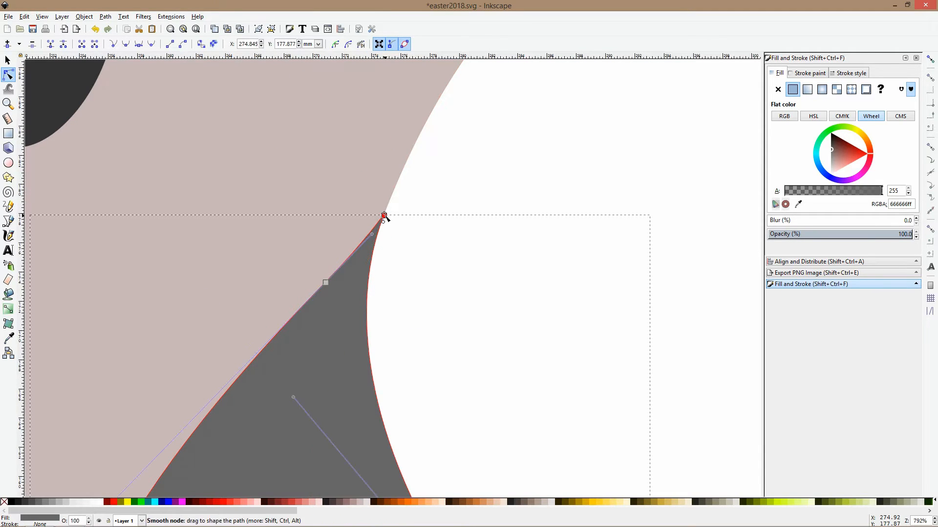
pyautogui.moveTo(384, 216); pyautogui.dragTo(397, 183)
pyautogui.click(326, 282)
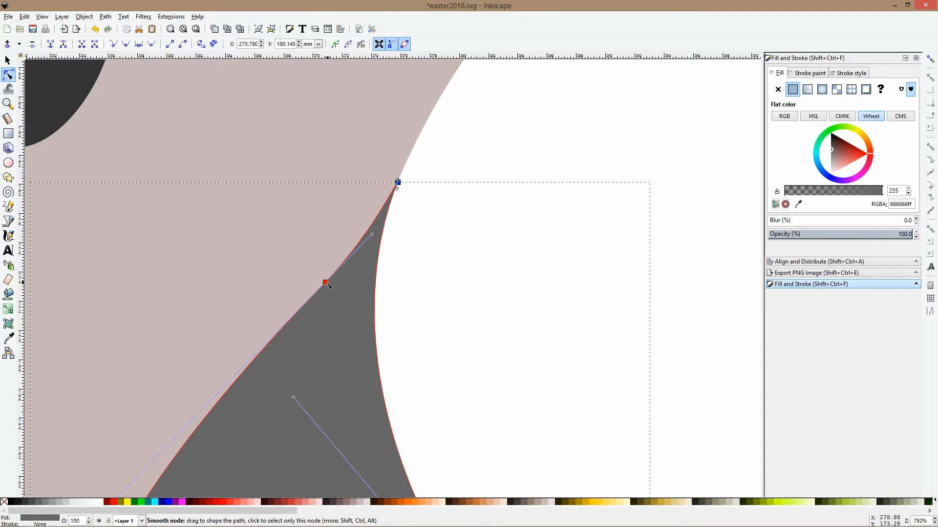
pyautogui.press('Delete')
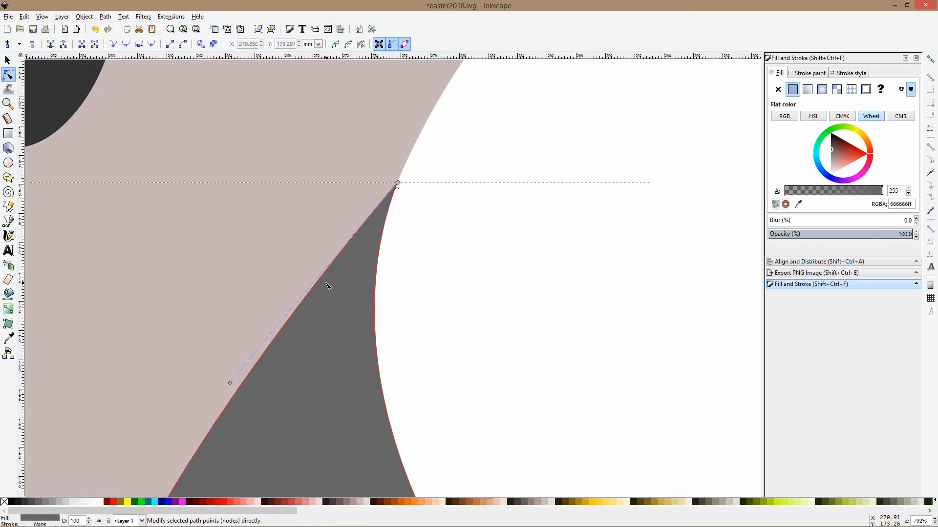
# Steepen the body's front edge with the tip node's handle and move the left node inward to about X 255.2, Y 131.2 mm.
pyautogui.scroll(-4, 327, 285)
pyautogui.moveTo(303, 305); pyautogui.dragTo(300, 362)
pyautogui.scroll(-8, 283, 383)
pyautogui.moveTo(253, 270); pyautogui.dragTo(269, 279)
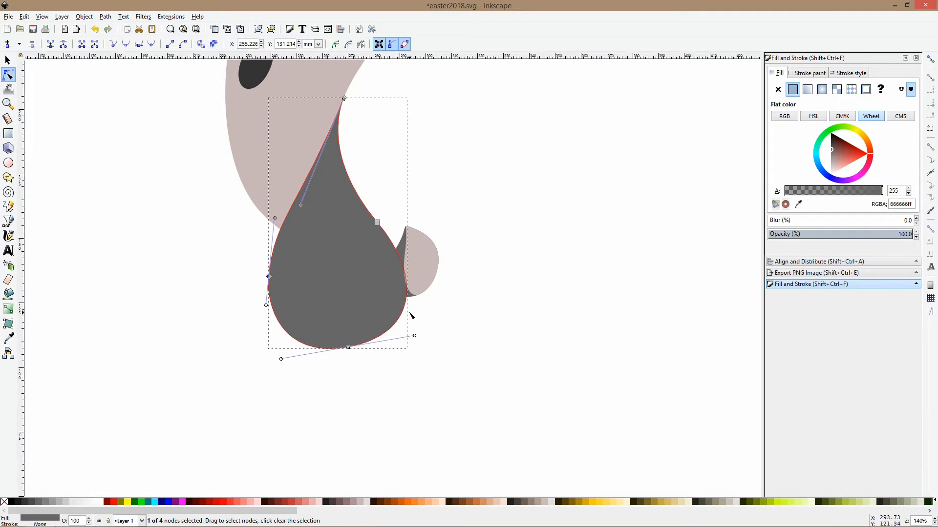
pyautogui.scroll(-3, 411, 314)
pyautogui.click(463, 250)
pyautogui.click(463, 250)
pyautogui.scroll(2, 414, 237)
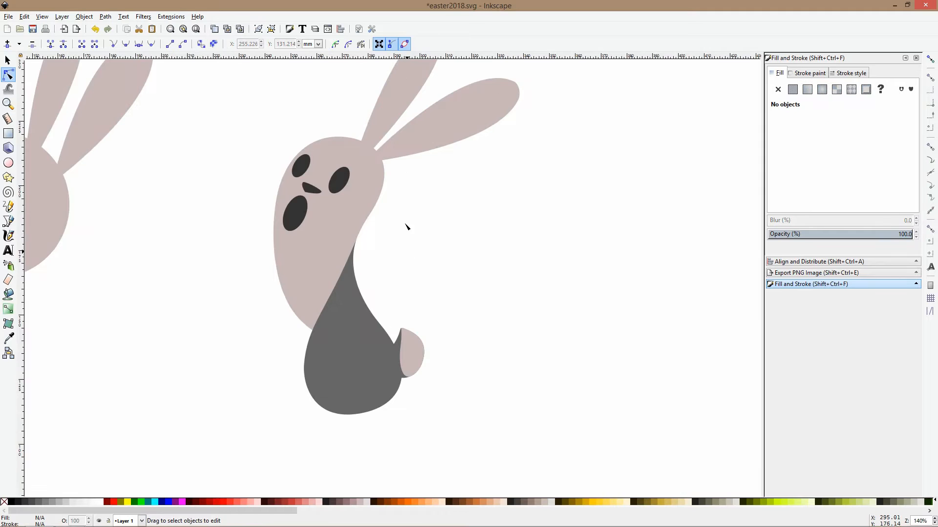
# Select the whole full-bodied bunny, duplicate it and place the copy to the right of the original.
pyautogui.scroll(-4, 407, 228)
pyautogui.press('s')
pyautogui.moveTo(359, 168); pyautogui.dragTo(461, 293)
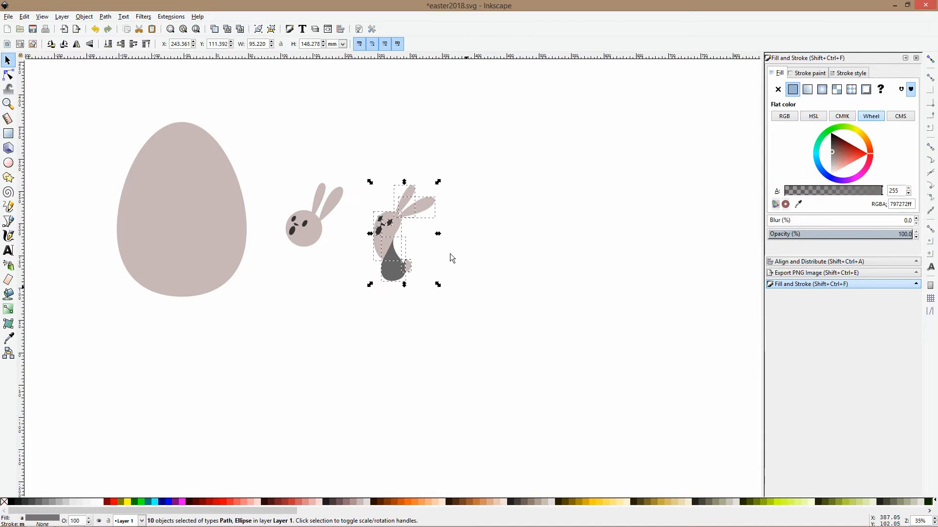
pyautogui.moveTo(439, 233); pyautogui.dragTo(465, 229)
pyautogui.hotkey('ctrl', 'd')
pyautogui.scroll(5, 472, 220)
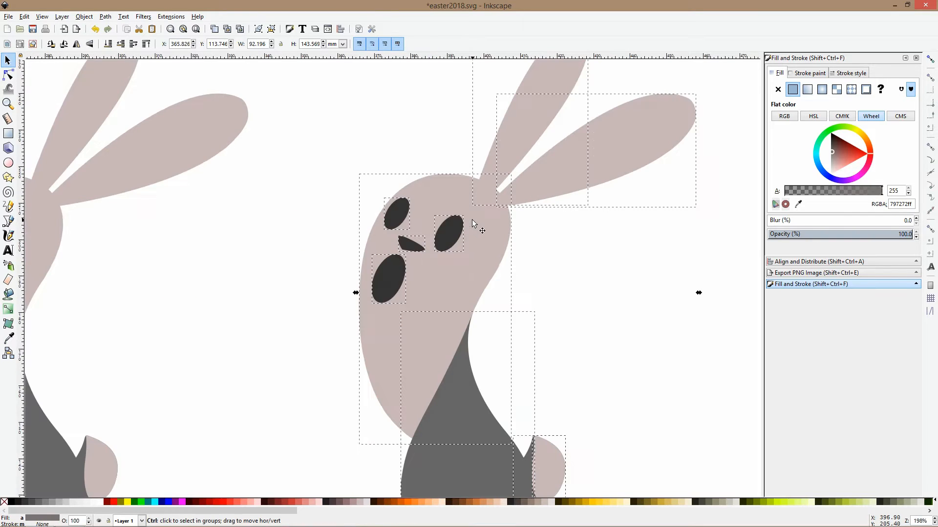
# Shrink the copied bunny's head, ears and face together to about 60.8 × 74.8 mm and fit them onto its neck.
pyautogui.scroll(-3, 483, 239)
pyautogui.moveTo(537, 391)
pyautogui.mouseDown()
pyautogui.moveTo(434, 262)
pyautogui.moveTo(450, 288)
pyautogui.mouseUp()
pyautogui.moveTo(431, 119); pyautogui.dragTo(610, 319)
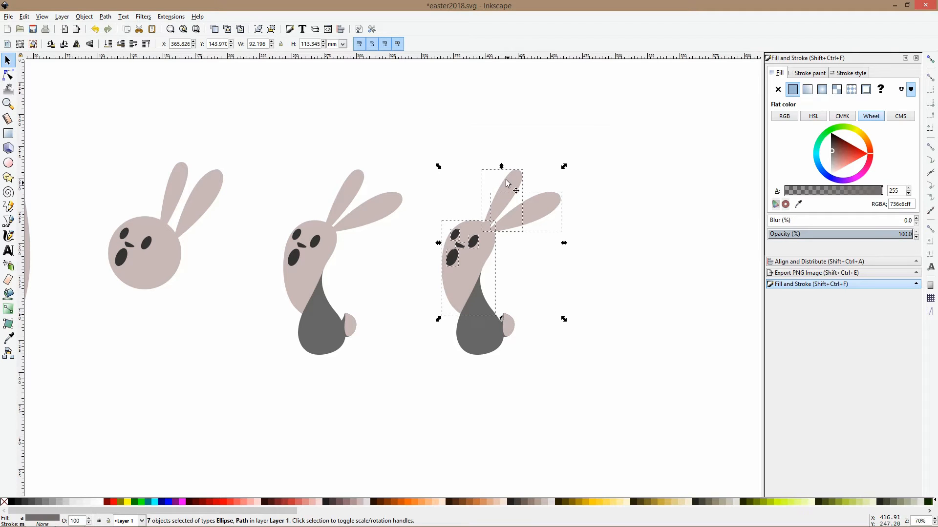
pyautogui.moveTo(502, 168); pyautogui.dragTo(507, 215)
pyautogui.moveTo(498, 275); pyautogui.dragTo(480, 262)
pyautogui.scroll(2, 516, 324)
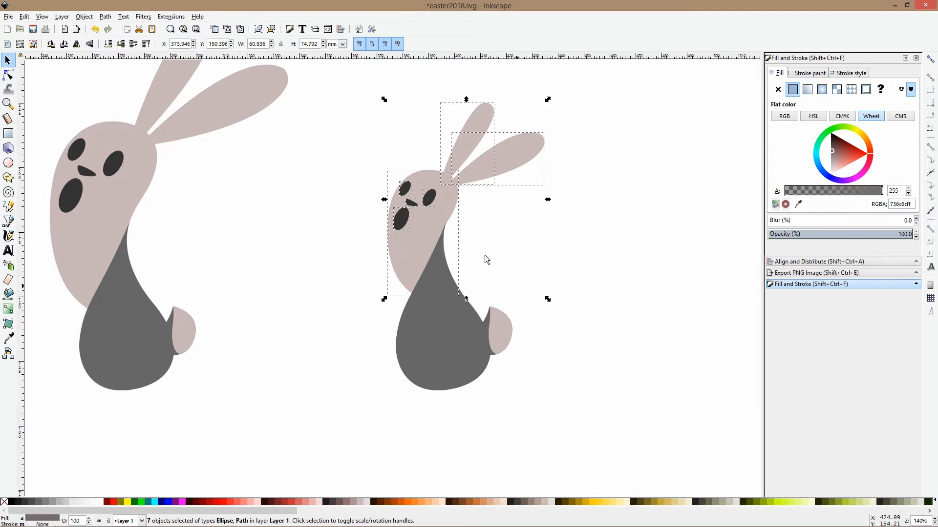
# Extend the smaller head's lower node down over the body and adjust its left edge with the node handle.
pyautogui.click(8, 76)
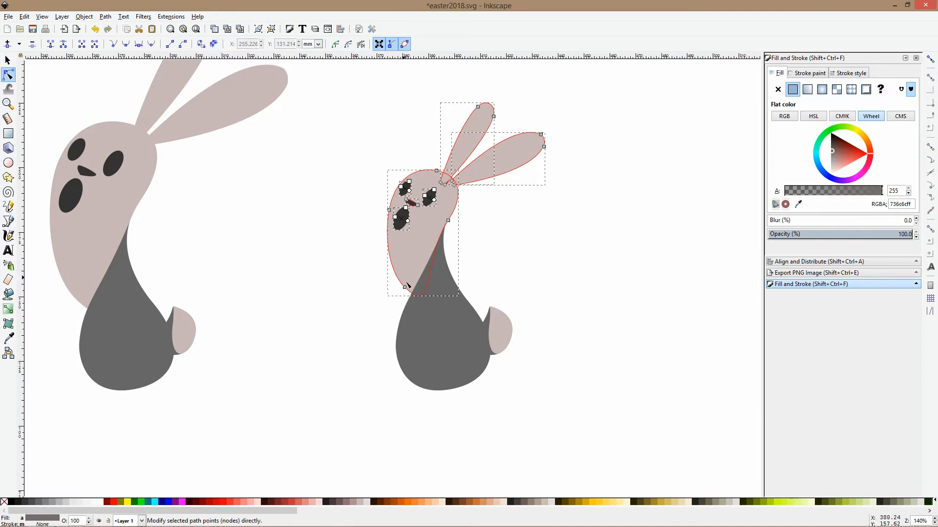
pyautogui.moveTo(406, 293); pyautogui.dragTo(412, 309)
pyautogui.moveTo(393, 262); pyautogui.dragTo(388, 253)
# Move the tip node of the copied bunny's body onto the head's right edge, at about X 397.0, Y 178.8 mm.
pyautogui.click(423, 274)
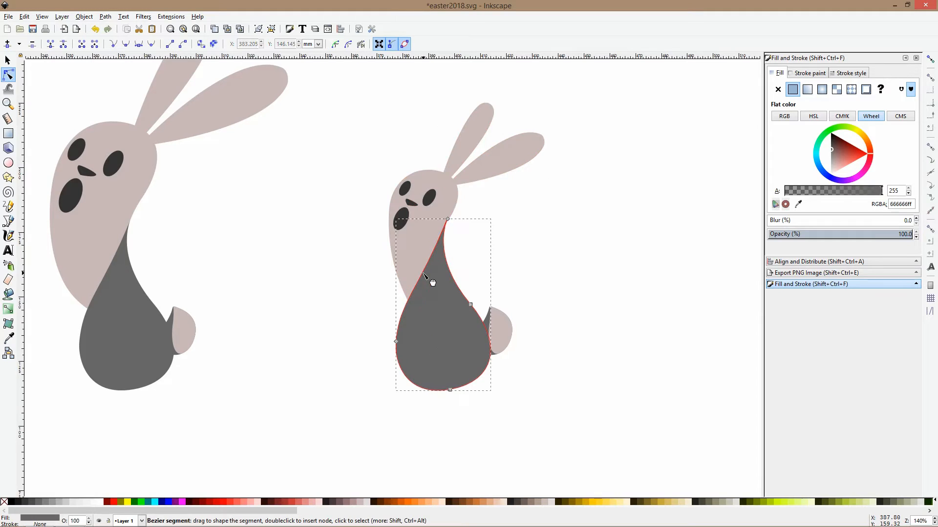
pyautogui.keyDown('ctrl'); pyautogui.scroll(7, 452, 226); pyautogui.keyUp('ctrl')
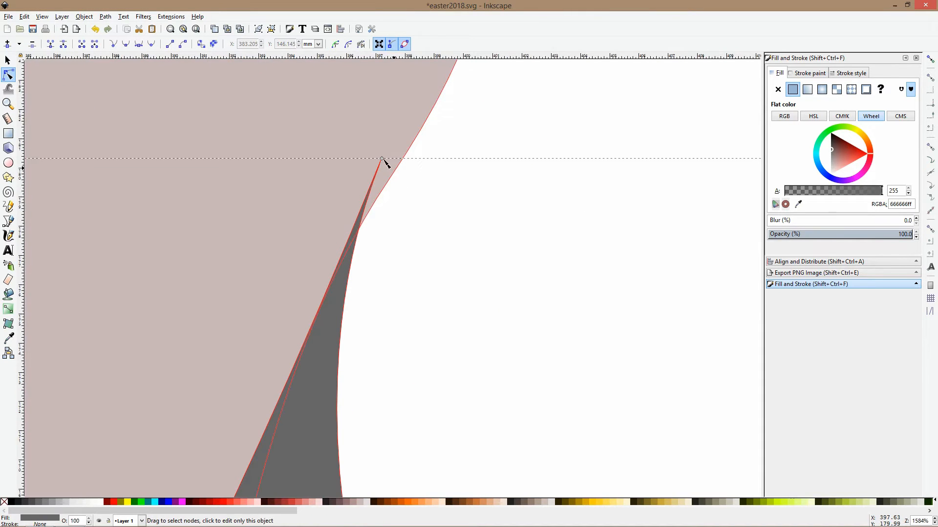
pyautogui.moveTo(382, 161); pyautogui.dragTo(377, 205)
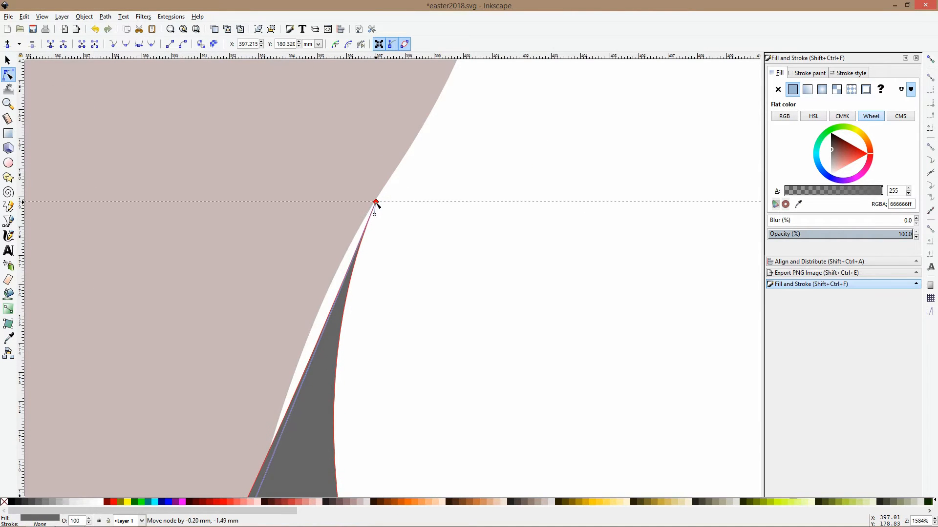
pyautogui.keyDown('ctrl'); pyautogui.scroll(-3, 384, 251); pyautogui.keyUp('ctrl')
pyautogui.scroll(-3, 376, 264)
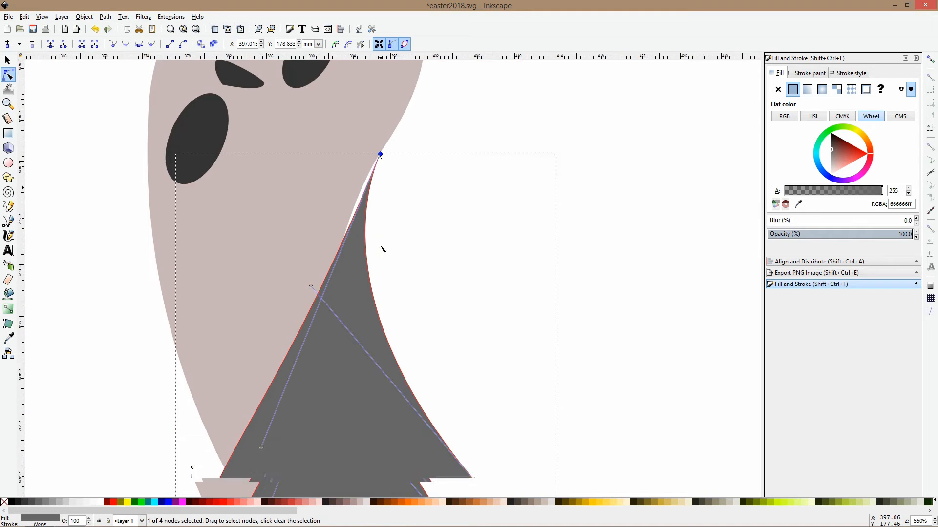
# Reshape the front edge of the copied bunny's body with the handles of its tip and left nodes.
pyautogui.moveTo(261, 448); pyautogui.dragTo(261, 435)
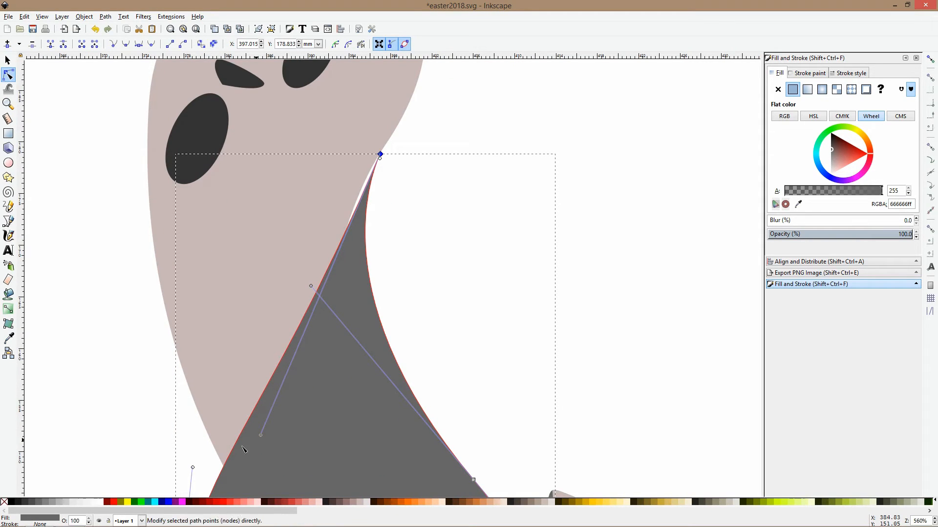
pyautogui.moveTo(194, 470); pyautogui.dragTo(194, 399)
pyautogui.moveTo(265, 433); pyautogui.dragTo(300, 347)
# Bend the smaller head's lower right segment slightly outward over the body to cover the gap at the neck, and deselect it.
pyautogui.click(315, 191)
pyautogui.scroll(-2, 380, 203)
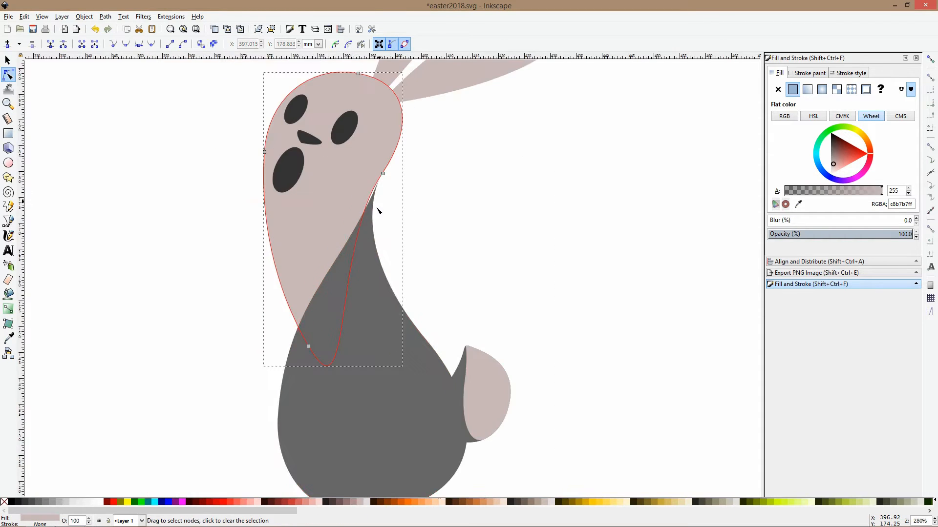
pyautogui.moveTo(359, 229); pyautogui.dragTo(363, 231)
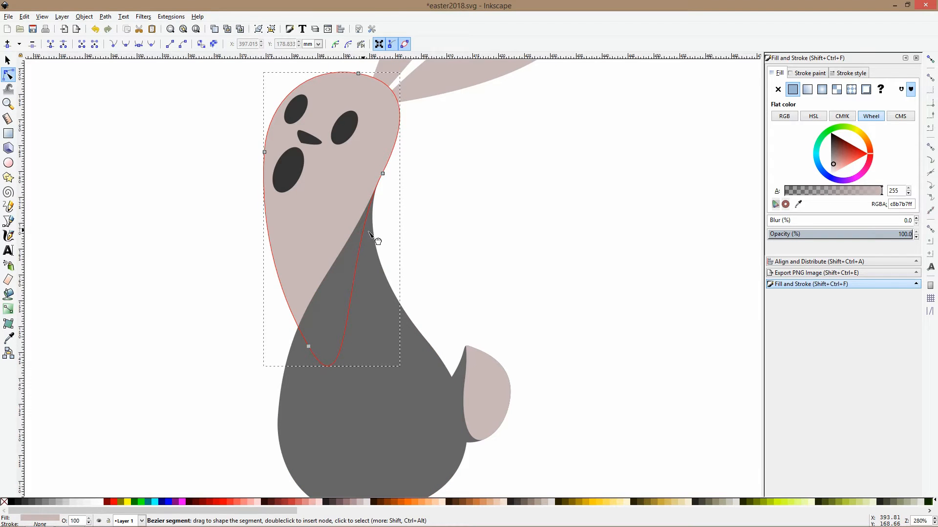
pyautogui.click(496, 234)
pyautogui.scroll(-4, 488, 229)
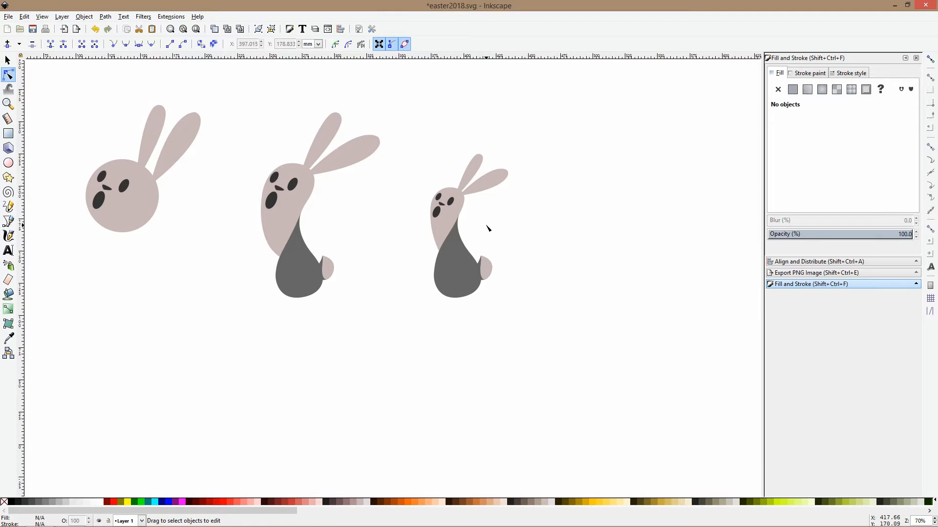
# Draw a closed straight-edged path for a thin leg with a wedge-shaped foot, about 23.3 × 63.1 mm, below the smaller-headed bunny's body.
pyautogui.scroll(4, 488, 227)
pyautogui.scroll(-3, 487, 227)
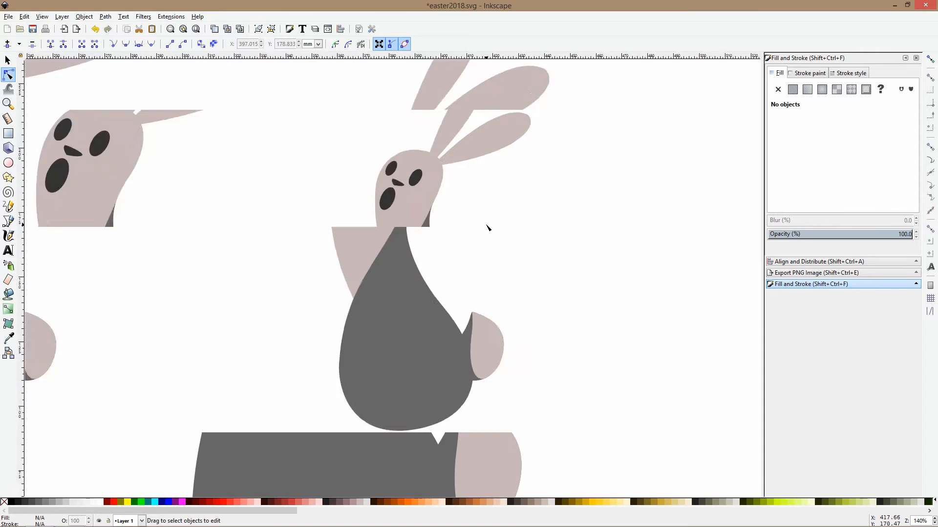
pyautogui.click(7, 221)
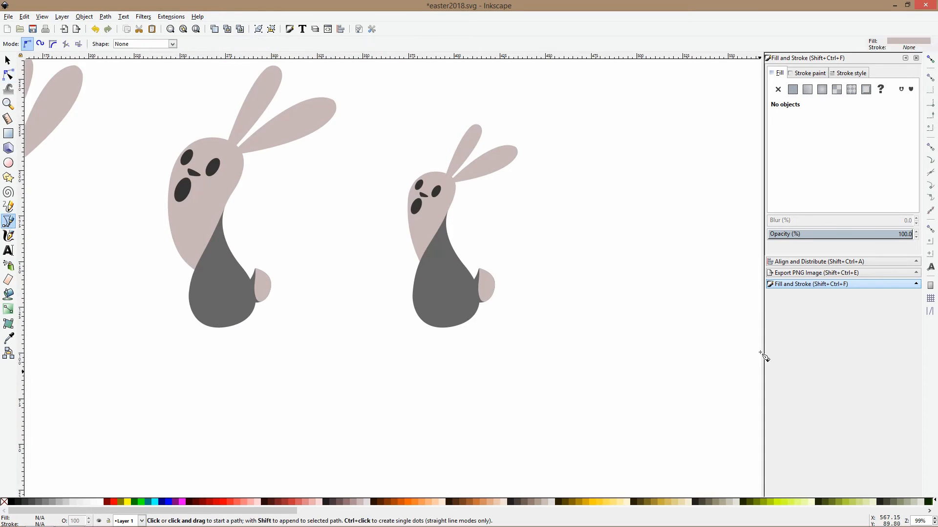
pyautogui.click(431, 300)
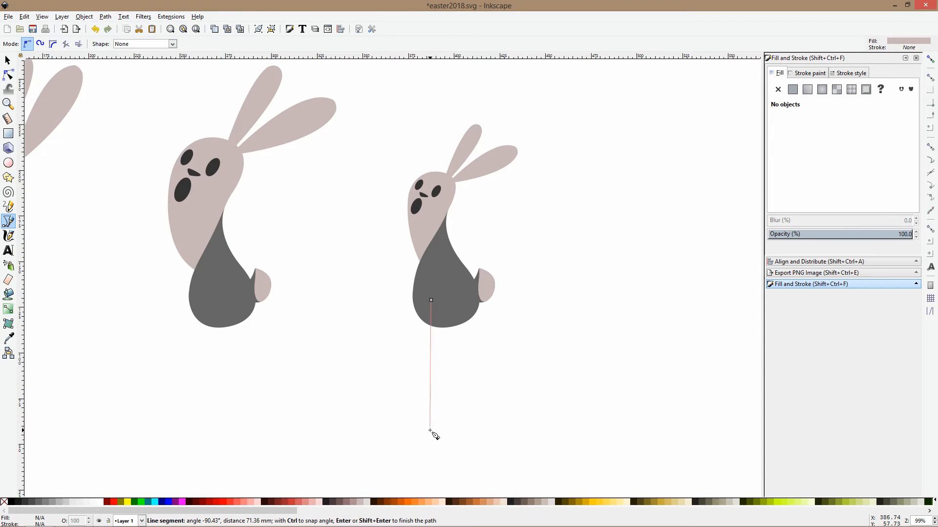
pyautogui.scroll(-5, 450, 310)
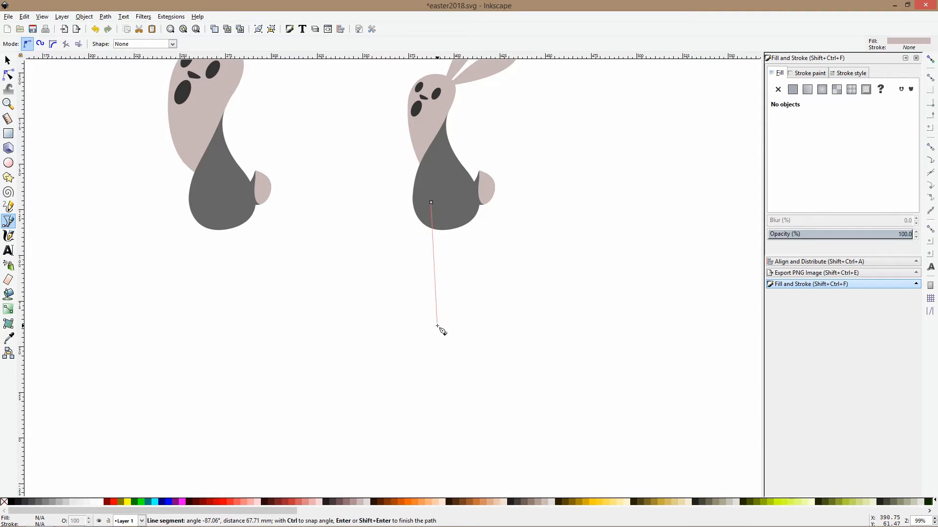
pyautogui.click(447, 308)
pyautogui.click(409, 296)
pyautogui.click(408, 317)
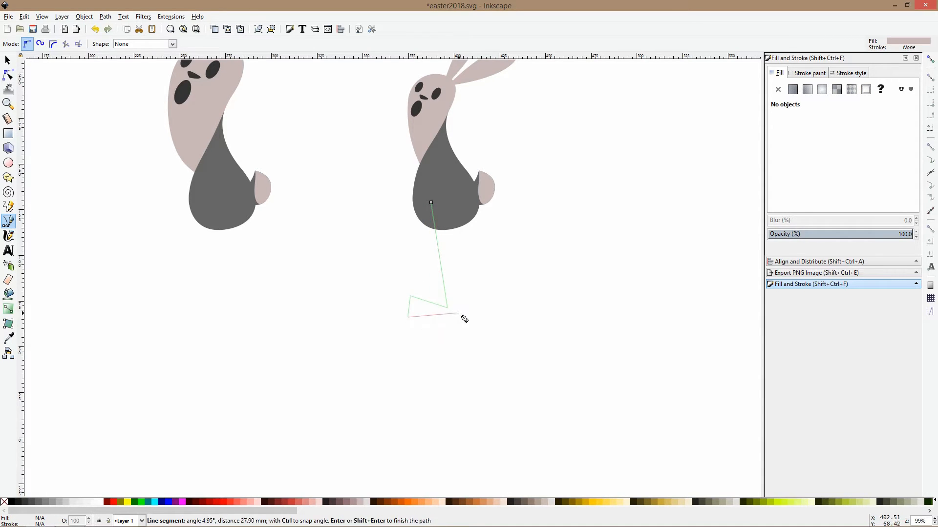
pyautogui.click(450, 315)
pyautogui.click(442, 220)
pyautogui.click(431, 203)
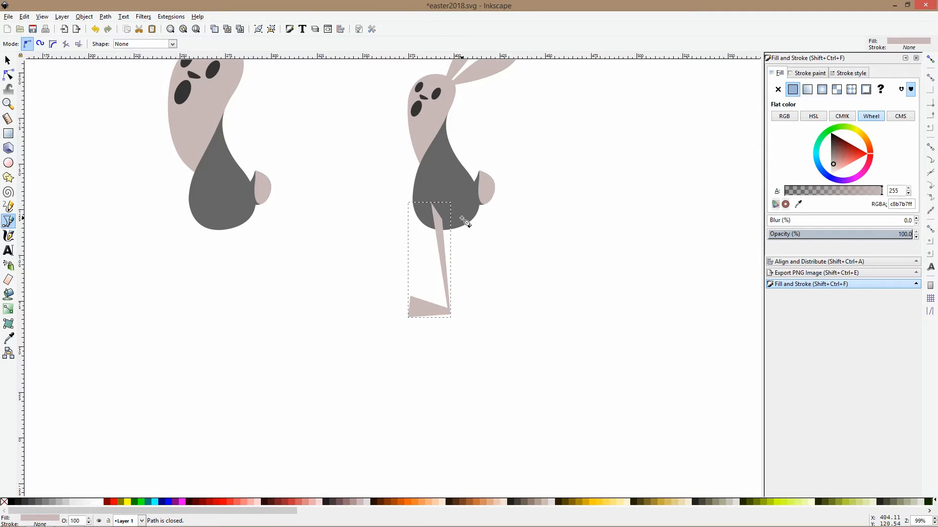
# Duplicate the leg and place the copy to its right at about X 385.1, Y 65.7 mm.
pyautogui.press('s')
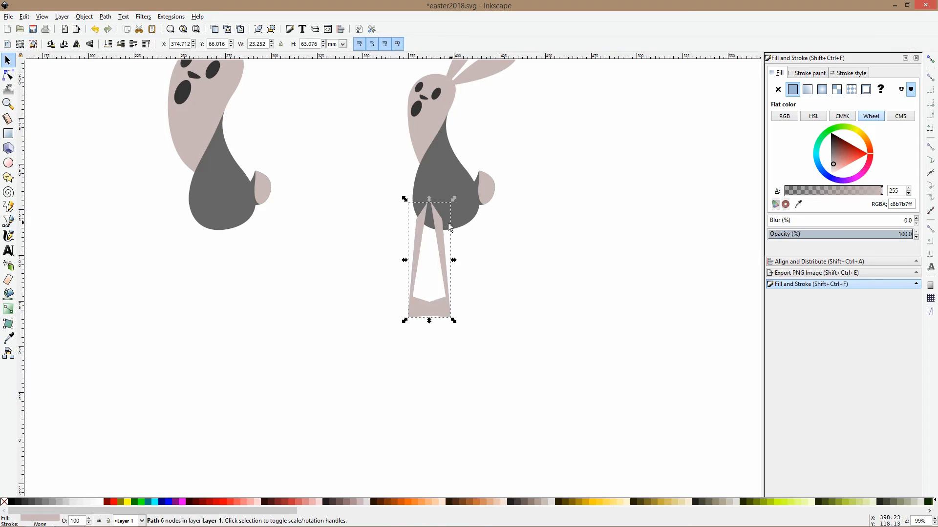
pyautogui.hotkey('ctrl', 'd')
pyautogui.moveTo(418, 231); pyautogui.dragTo(459, 226)
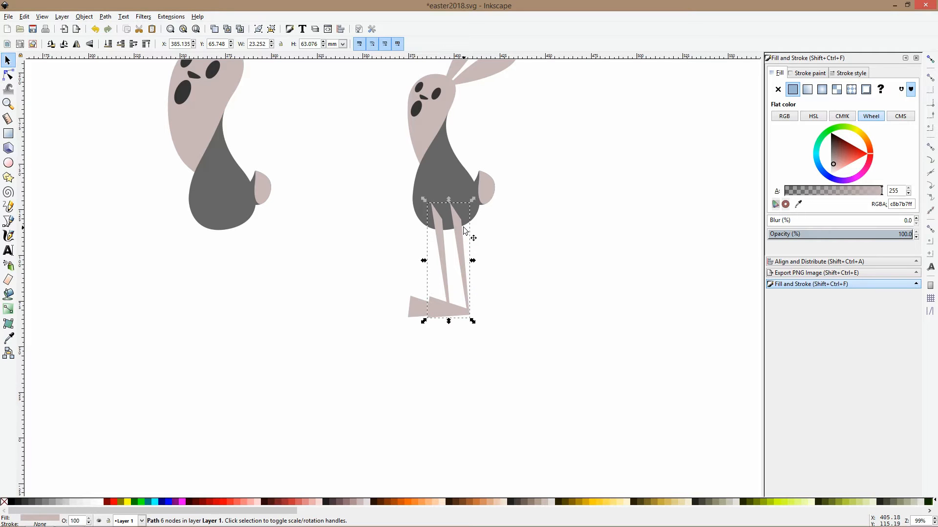
# Shorten both legs by moving their nodes and reshape the right leg's foot, making them about 33.7 × 38.9 mm overall.
pyautogui.click(8, 73)
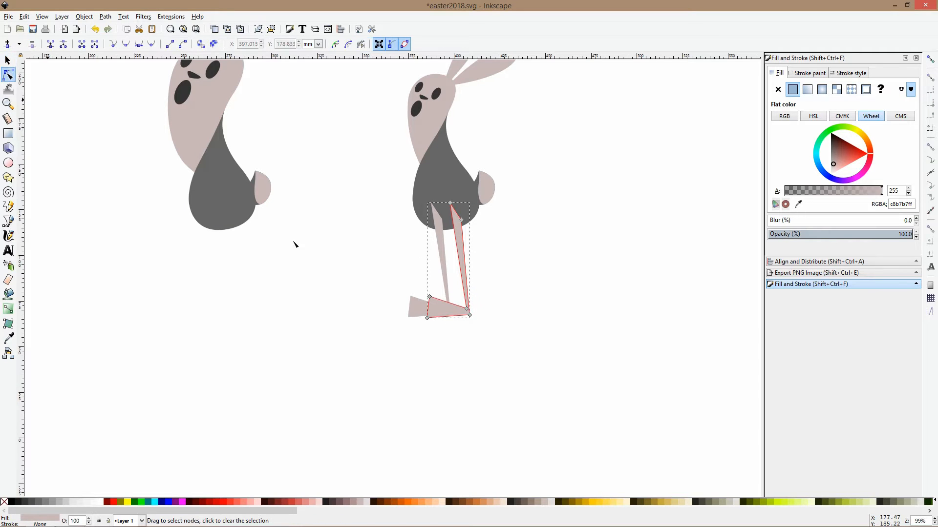
pyautogui.moveTo(399, 276); pyautogui.dragTo(465, 353)
pyautogui.moveTo(432, 299); pyautogui.dragTo(443, 283)
pyautogui.keyDown('shift'); pyautogui.click(441, 239); pyautogui.keyUp('shift')
pyautogui.moveTo(390, 179); pyautogui.dragTo(459, 221)
pyautogui.scroll(5, 440, 196)
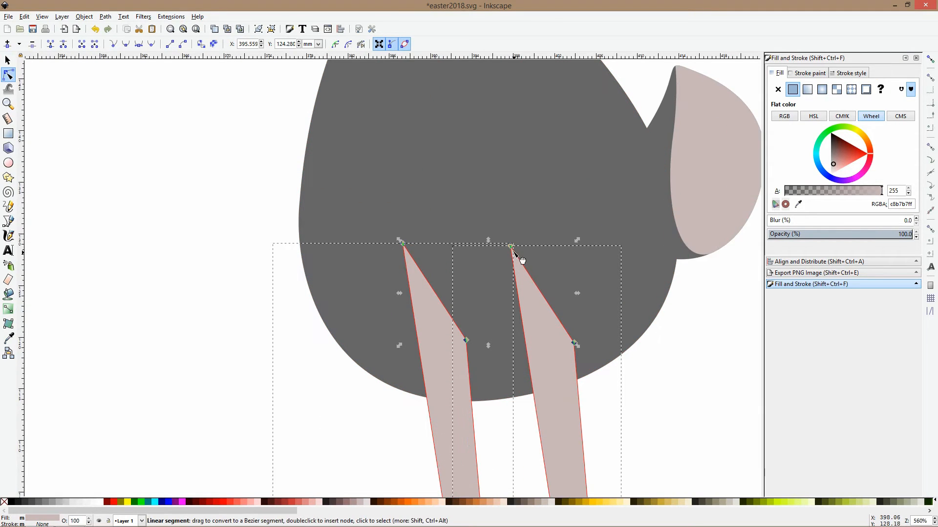
pyautogui.moveTo(511, 253); pyautogui.dragTo(548, 379)
pyautogui.moveTo(550, 360); pyautogui.dragTo(553, 389)
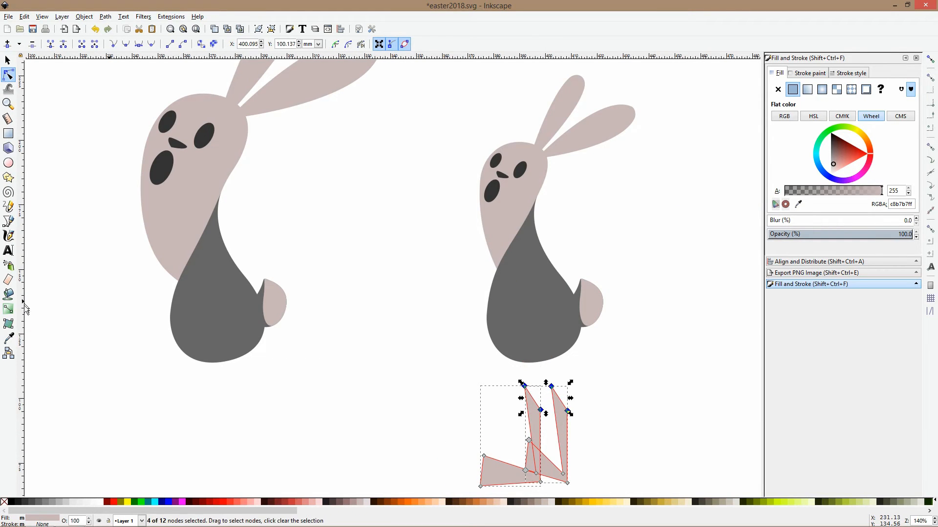
# Fill both legs with the body's dark grey and attach them beneath the body at about X 374.1, Y 95.1 mm.
pyautogui.click(8, 338)
pyautogui.click(258, 310)
pyautogui.press('s')
pyautogui.moveTo(534, 434)
pyautogui.mouseDown()
pyautogui.moveTo(519, 326)
pyautogui.moveTo(529, 350)
pyautogui.mouseUp()
pyautogui.click(626, 375)
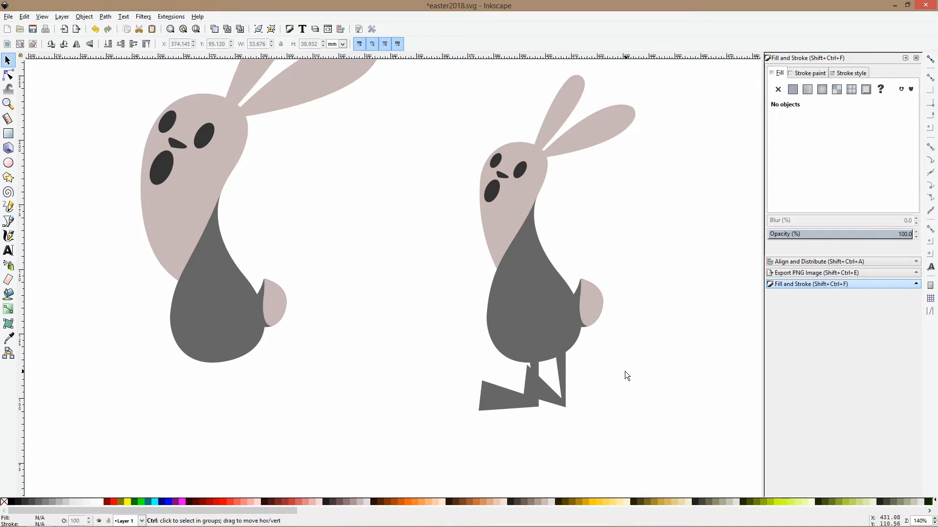
# Start an arm outline on the smaller-headed bunny's upper body, running down to an elbow and up left to the wrist.
pyautogui.scroll(-2, 625, 372)
pyautogui.moveTo(665, 302); pyautogui.dragTo(334, 270)
pyautogui.scroll(3, 219, 268)
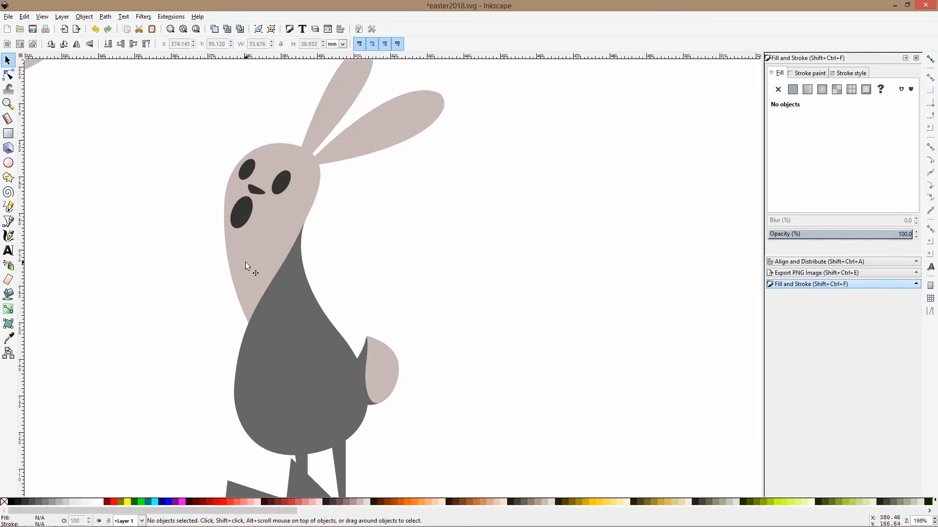
pyautogui.click(8, 221)
pyautogui.scroll(-3, 301, 263)
pyautogui.click(282, 181)
pyautogui.click(232, 222)
pyautogui.click(174, 182)
# Continue the arm outline around a raised hand with a thumb and three straight-edged fingers.
pyautogui.click(176, 167)
pyautogui.click(166, 160)
pyautogui.click(162, 170)
pyautogui.click(143, 147)
pyautogui.click(136, 156)
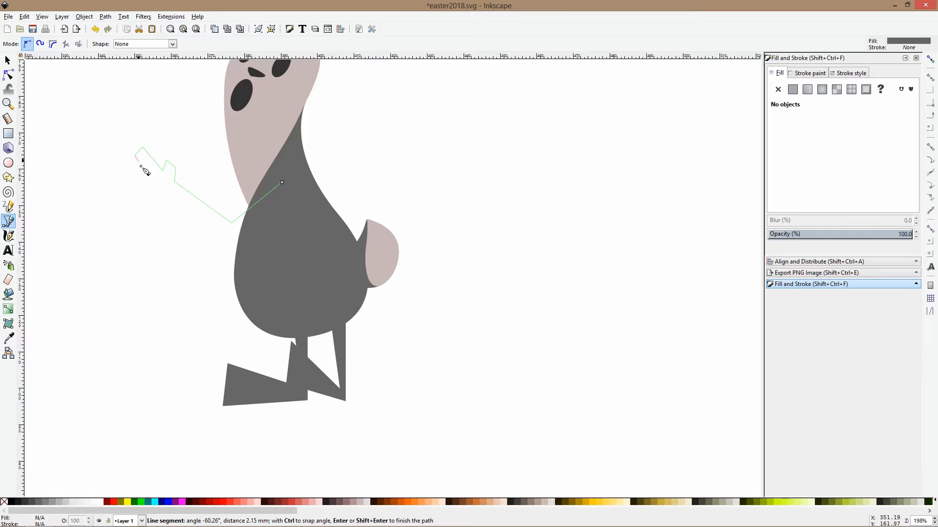
pyautogui.click(142, 168)
pyautogui.click(122, 159)
pyautogui.click(116, 171)
pyautogui.click(133, 180)
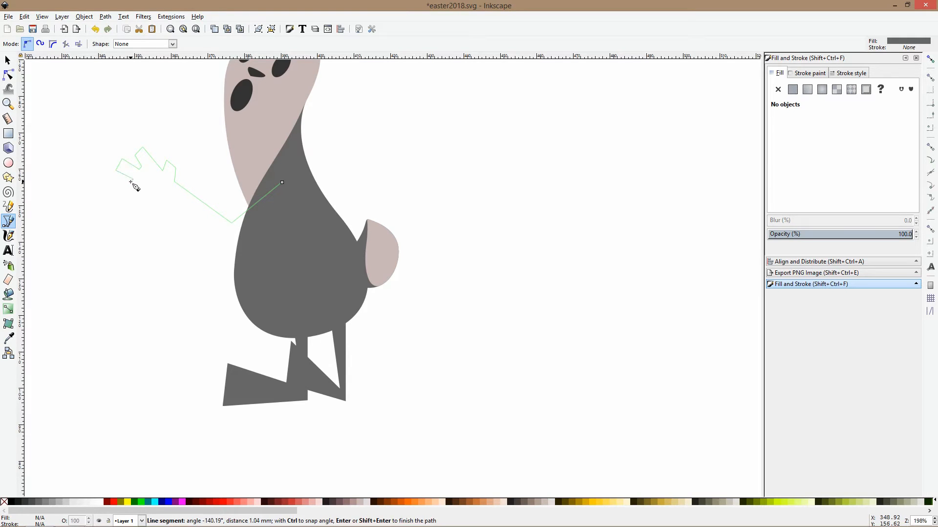
pyautogui.click(117, 183)
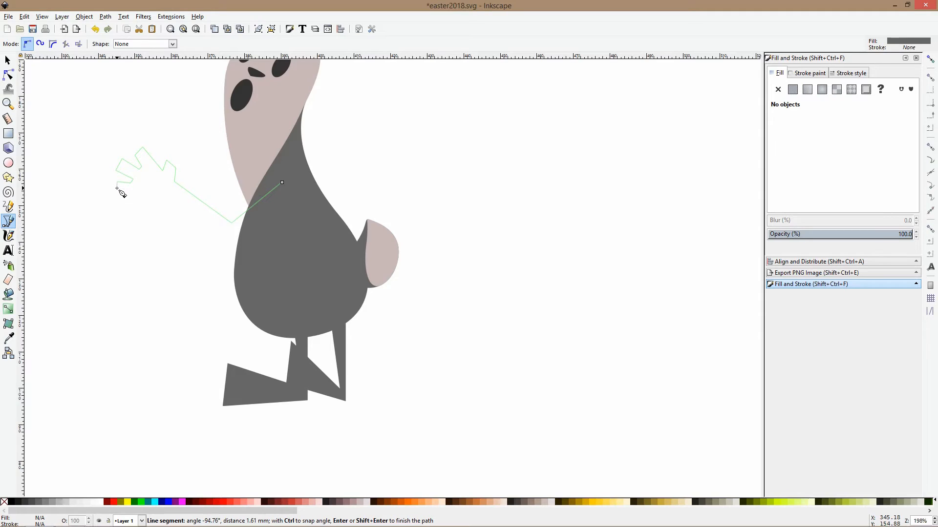
# Bring the outline back along the palm, wrist and underside of the arm and close the path at its starting point.
pyautogui.click(155, 202)
pyautogui.click(172, 194)
pyautogui.click(230, 231)
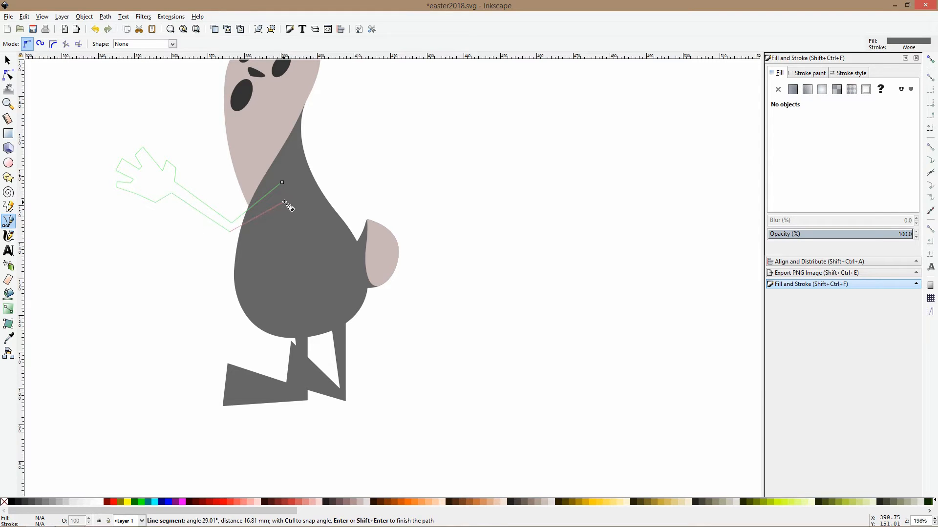
pyautogui.click(282, 182)
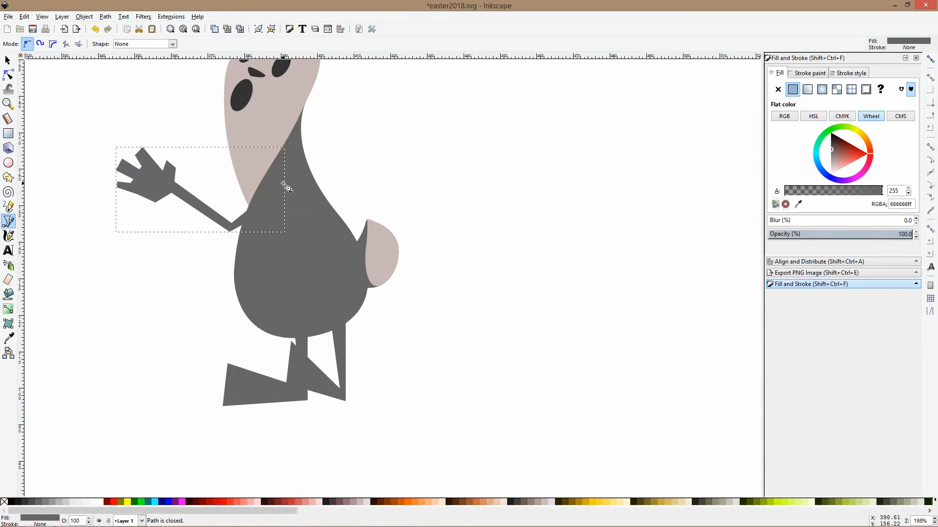
# Round the thumb of the hand by smoothing its two tip nodes and repositioning them.
pyautogui.click(13, 83)
pyautogui.scroll(4, 109, 155)
pyautogui.moveTo(359, 319); pyautogui.dragTo(351, 322)
pyautogui.moveTo(371, 261); pyautogui.dragTo(361, 276)
pyautogui.click(385, 209)
pyautogui.scroll(2, 370, 166)
pyautogui.keyDown('ctrl'); pyautogui.click(383, 247); pyautogui.keyUp('ctrl')
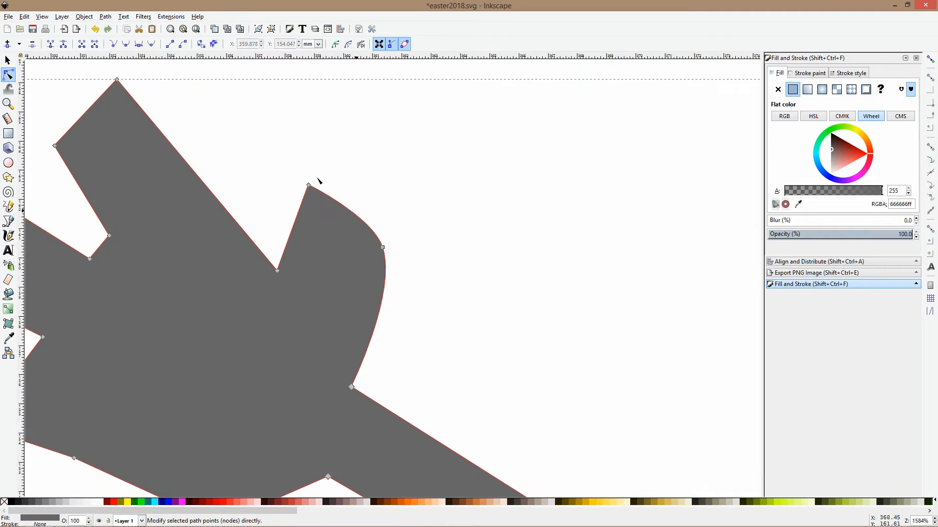
pyautogui.keyDown('ctrl'); pyautogui.click(308, 185); pyautogui.keyUp('ctrl')
pyautogui.moveTo(383, 248); pyautogui.dragTo(343, 166)
# Round the tip of the finger next to the thumb by smoothing and adjusting its end nodes.
pyautogui.scroll(-2, 350, 209)
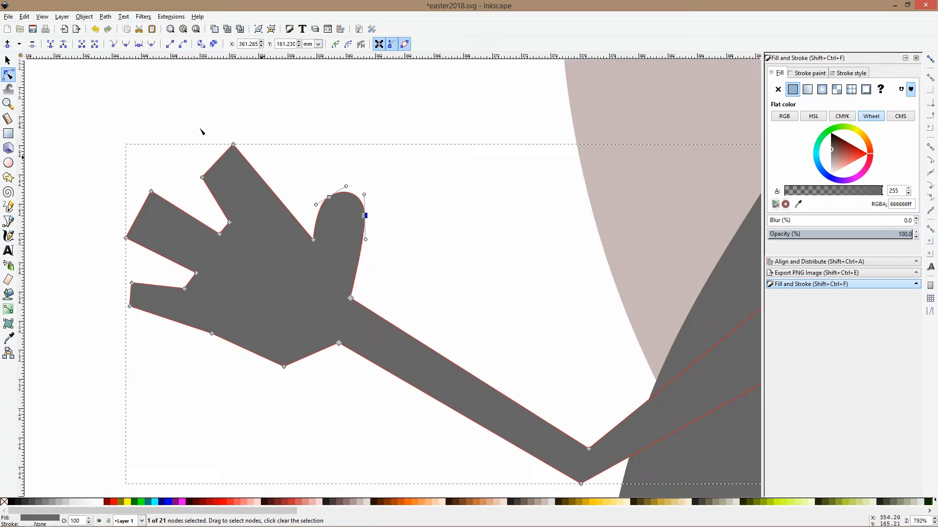
pyautogui.moveTo(202, 177); pyautogui.dragTo(264, 183)
pyautogui.keyDown('ctrl'); pyautogui.click(201, 169); pyautogui.keyUp('ctrl')
pyautogui.moveTo(202, 166); pyautogui.dragTo(246, 173)
pyautogui.click(213, 140)
# Round the middle finger's tip, placing its lower end node at about X 344.9, Y 160.2 mm and bulging the tip outward.
pyautogui.moveTo(127, 237); pyautogui.dragTo(135, 195)
pyautogui.keyDown('ctrl'); pyautogui.click(151, 191); pyautogui.keyUp('ctrl')
pyautogui.keyDown('ctrl'); pyautogui.click(128, 225); pyautogui.keyUp('ctrl')
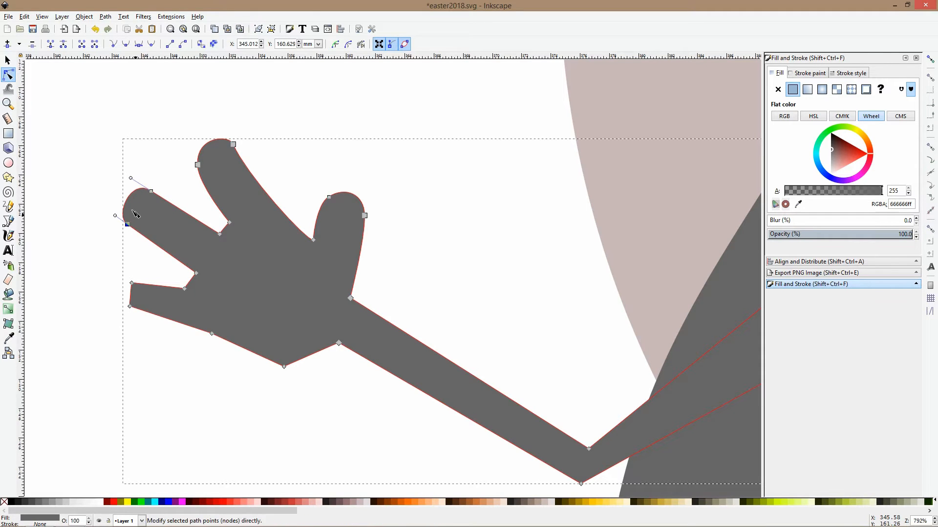
pyautogui.moveTo(126, 225); pyautogui.dragTo(125, 232)
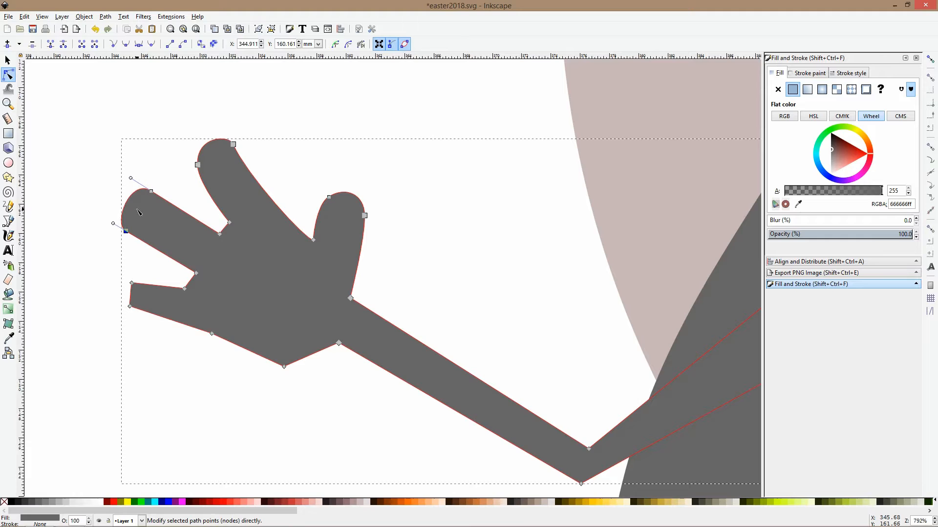
pyautogui.moveTo(128, 199); pyautogui.dragTo(125, 198)
# Smooth the lowest finger's two end nodes and move the upper one to about X 345.1, Y 157.2 mm.
pyautogui.keyDown('ctrl'); pyautogui.click(131, 283); pyautogui.keyUp('ctrl')
pyautogui.keyDown('ctrl'); pyautogui.click(130, 307); pyautogui.keyUp('ctrl')
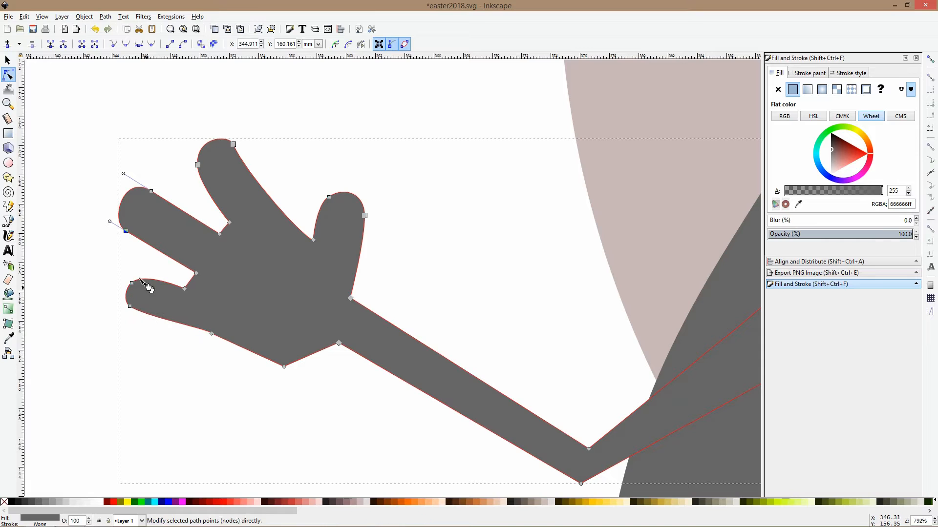
pyautogui.moveTo(133, 282); pyautogui.dragTo(131, 277)
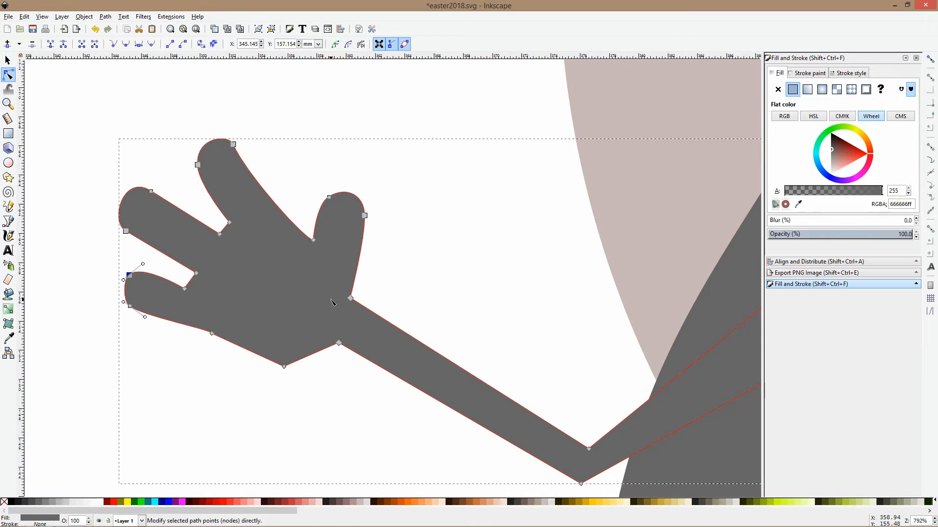
# Smooth the bottom node of the palm, shift the lower wrist node slightly toward the hand and deselect the arm.
pyautogui.keyDown('ctrl'); pyautogui.click(284, 366); pyautogui.keyUp('ctrl')
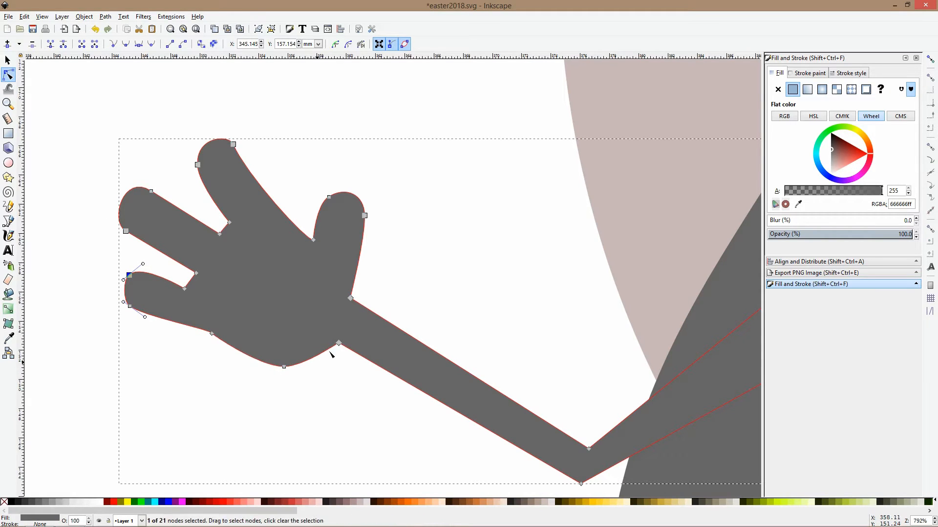
pyautogui.moveTo(341, 344); pyautogui.dragTo(336, 348)
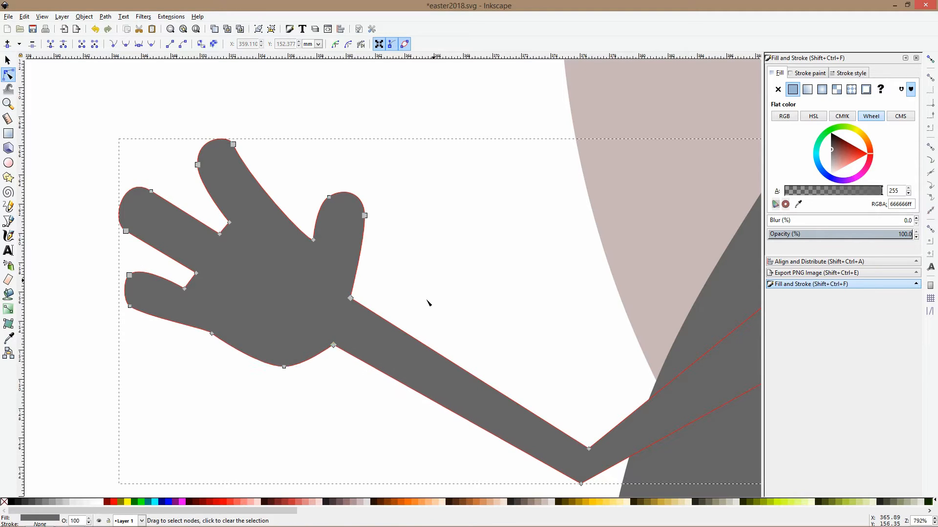
pyautogui.click(449, 321)
pyautogui.scroll(-5, 452, 318)
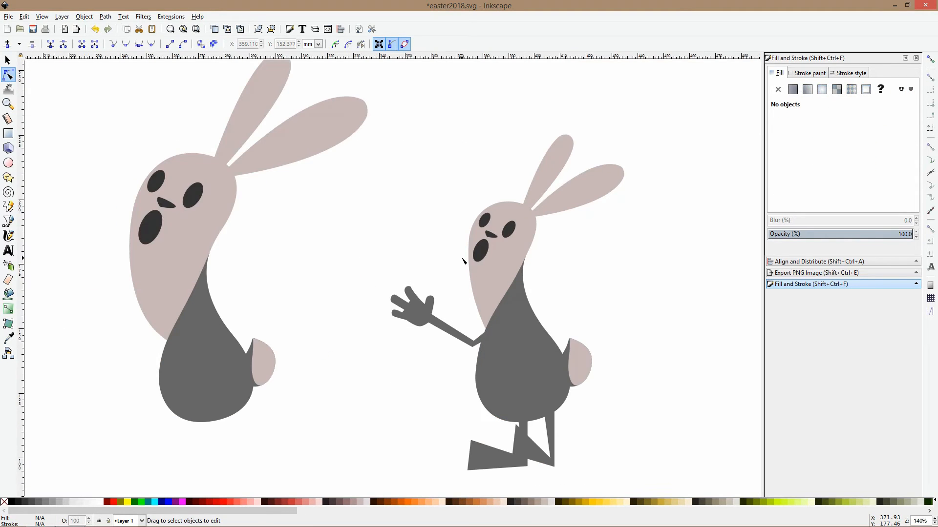
# Curve the smaller-headed bunny's arm by smoothing both elbow nodes, and deselect it.
pyautogui.click(442, 329)
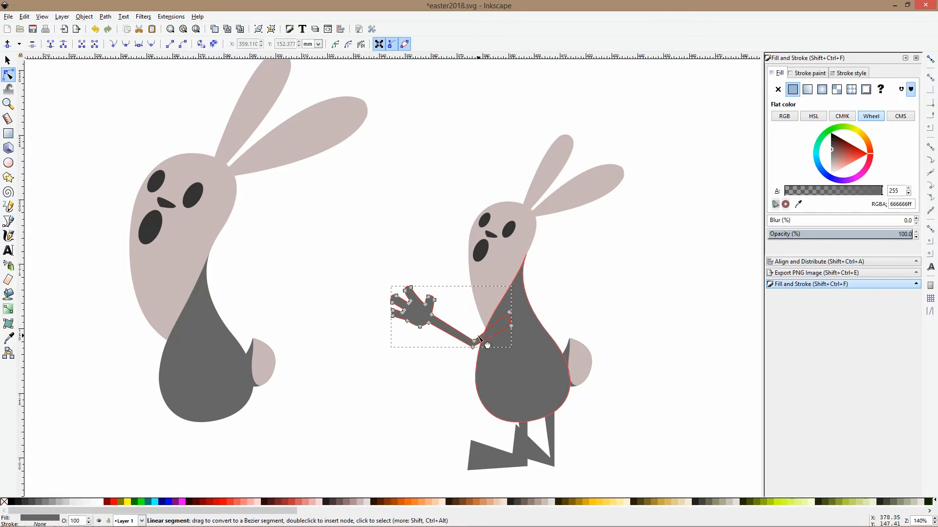
pyautogui.moveTo(480, 338); pyautogui.dragTo(474, 346)
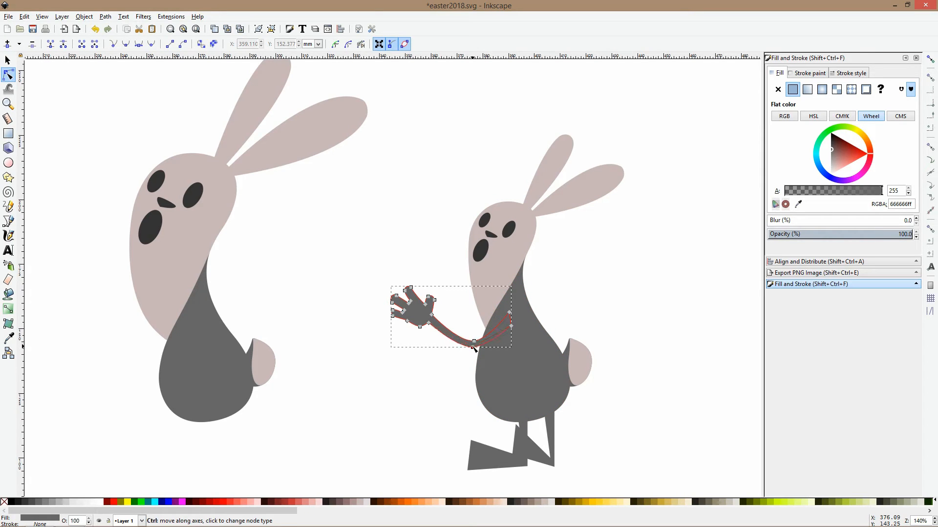
pyautogui.press('s')
pyautogui.moveTo(386, 349); pyautogui.dragTo(361, 360)
pyautogui.keyDown('ctrl'); pyautogui.scroll(-2, 526, 334); pyautogui.keyUp('ctrl')
pyautogui.click(572, 328)
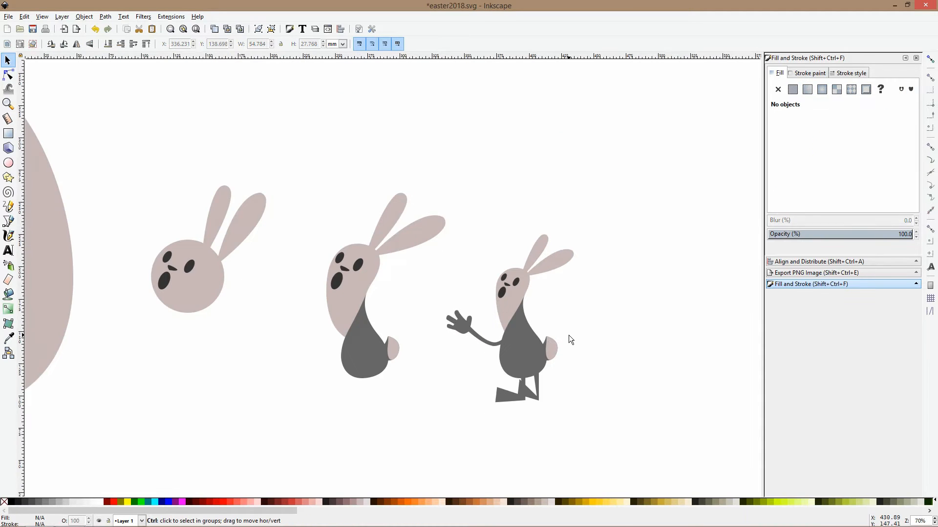
pyautogui.keyDown('ctrl'); pyautogui.scroll(1, 565, 332); pyautogui.keyUp('ctrl')
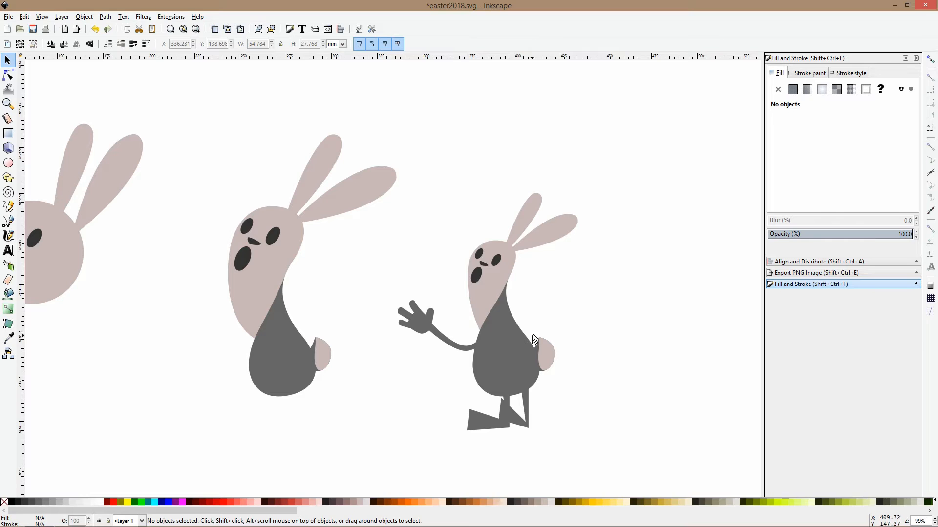
pyautogui.keyDown('ctrl'); pyautogui.scroll(-3, 532, 333); pyautogui.keyUp('ctrl')
pyautogui.keyDown('ctrl'); pyautogui.scroll(1, 588, 284); pyautogui.keyUp('ctrl')
pyautogui.moveTo(596, 239)
pyautogui.mouseDown()
pyautogui.moveTo(453, 423)
pyautogui.moveTo(427, 421)
pyautogui.mouseUp()
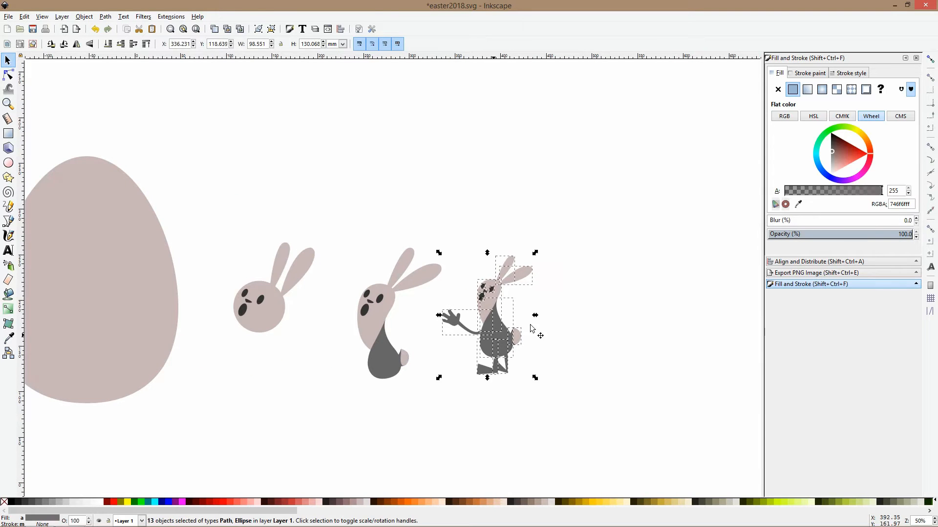
pyautogui.click(547, 301)
pyautogui.keyDown('ctrl'); pyautogui.scroll(2, 547, 301); pyautogui.keyUp('ctrl')
pyautogui.keyDown('ctrl'); pyautogui.scroll(-2, 268, 285); pyautogui.keyUp('ctrl')
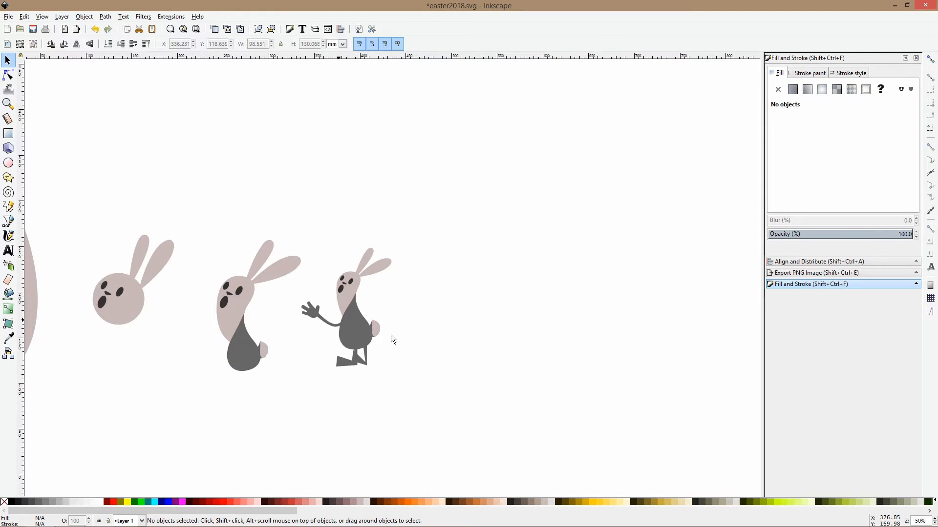
# Duplicate the larger-headed bunny with the body and place the copy level with it, beyond the smaller-headed bunny.
pyautogui.moveTo(194, 226)
pyautogui.mouseDown()
pyautogui.moveTo(315, 424)
pyautogui.moveTo(299, 417)
pyautogui.moveTo(308, 415)
pyautogui.mouseUp()
pyautogui.hotkey('ctrl', 'd')
pyautogui.keyDown('ctrl'); pyautogui.moveTo(251, 336); pyautogui.dragTo(467, 308); pyautogui.keyUp('ctrl')
# Copy the smaller-headed bunny's arm and both legs onto the new bunny.
pyautogui.click(320, 317)
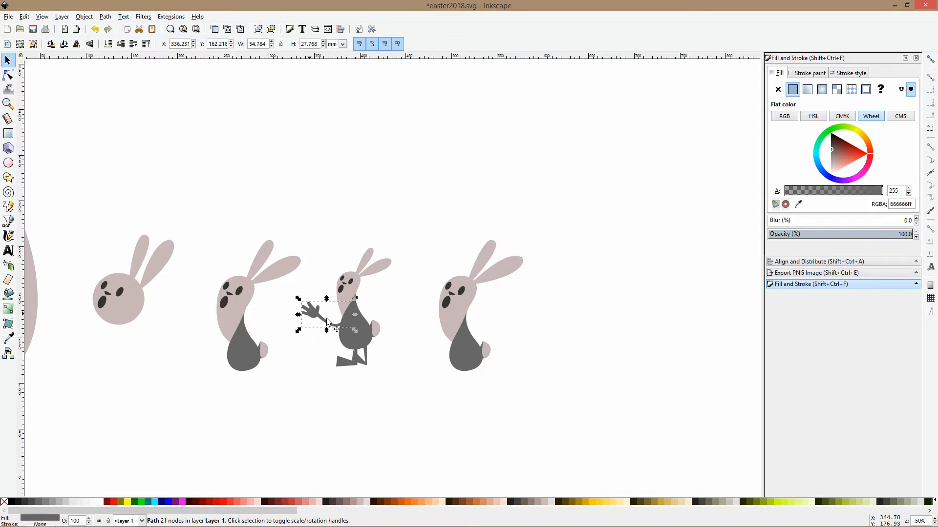
pyautogui.keyDown('ctrl'); pyautogui.scroll(2, 337, 327); pyautogui.keyUp('ctrl')
pyautogui.keyDown('shift'); pyautogui.click(357, 399); pyautogui.keyUp('shift')
pyautogui.keyDown('shift'); pyautogui.click(384, 393); pyautogui.keyUp('shift')
pyautogui.moveTo(391, 394); pyautogui.dragTo(586, 453)
pyautogui.press('Escape')
pyautogui.scroll(-2, 566, 435)
# Rotate the new bunny's two legs together so they slant backward from the body, and deselect them.
pyautogui.click(568, 413)
pyautogui.keyDown('shift'); pyautogui.click(586, 413); pyautogui.keyUp('shift')
pyautogui.moveTo(555, 432); pyautogui.dragTo(623, 410)
pyautogui.click(655, 400)
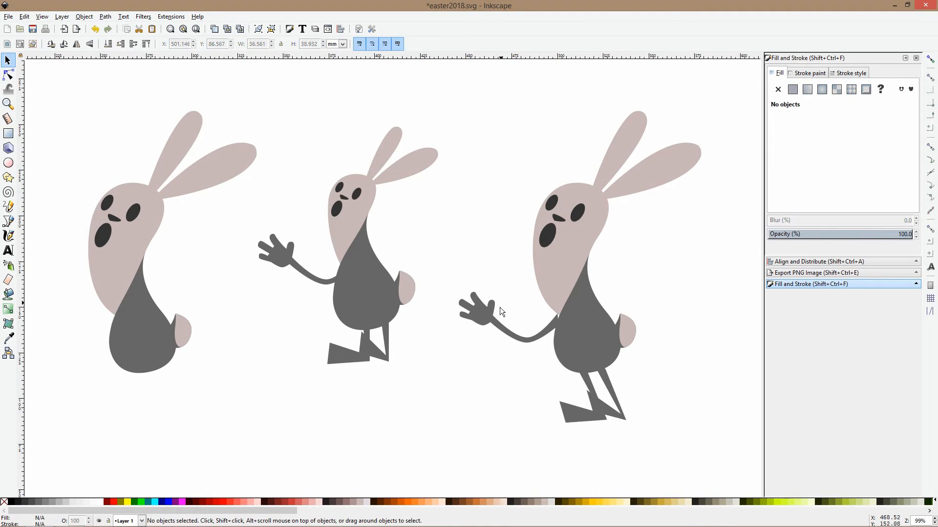
# Move the new bunny's arm closer to its body and shift the head's lower node to about X 497.9, Y 149.5 mm.
pyautogui.moveTo(490, 317); pyautogui.dragTo(509, 319)
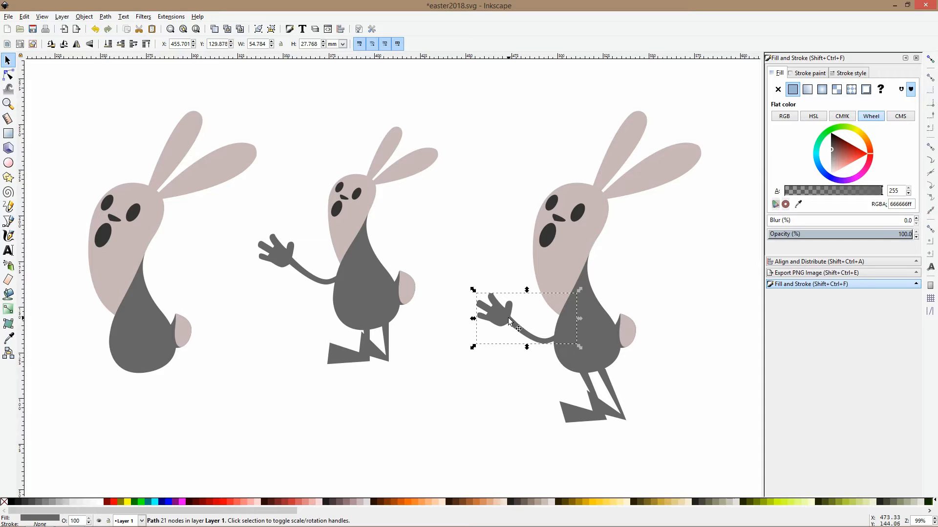
pyautogui.click(8, 76)
pyautogui.click(545, 285)
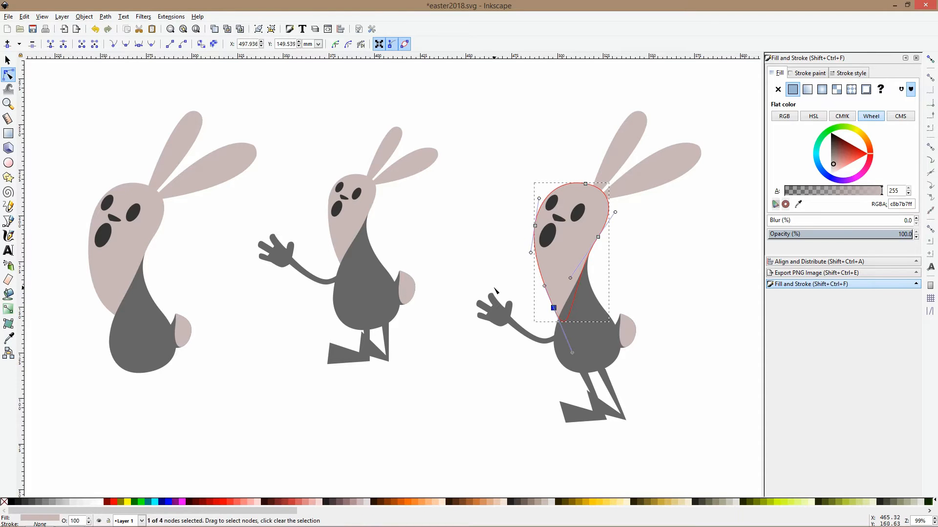
pyautogui.click(487, 242)
pyautogui.scroll(-1, 537, 239)
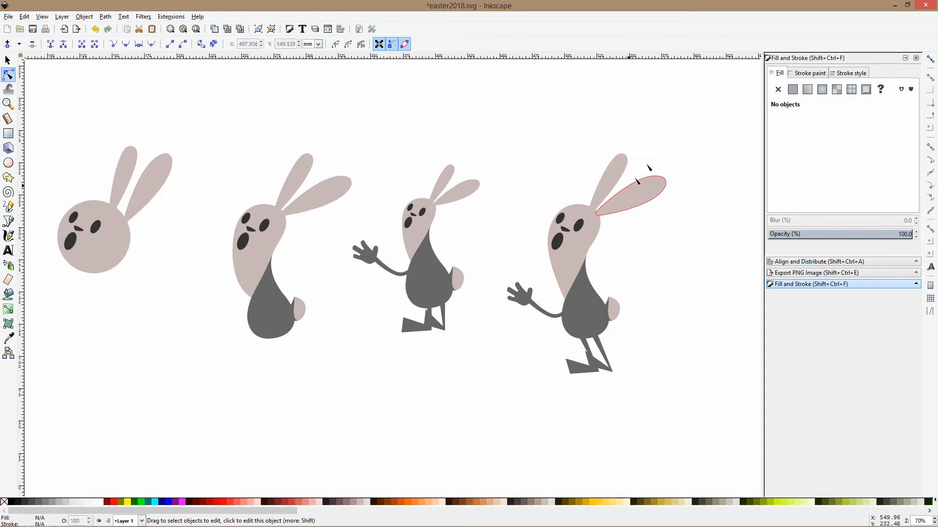
# Bend both of the new bunny's ears into backward-sweeping curves by moving their nodes and bulging their edges.
pyautogui.scroll(2, 649, 167)
pyautogui.click(585, 193)
pyautogui.moveTo(555, 203); pyautogui.dragTo(599, 217)
pyautogui.click(596, 230)
pyautogui.moveTo(616, 262); pyautogui.dragTo(690, 223)
pyautogui.moveTo(548, 276); pyautogui.dragTo(587, 215)
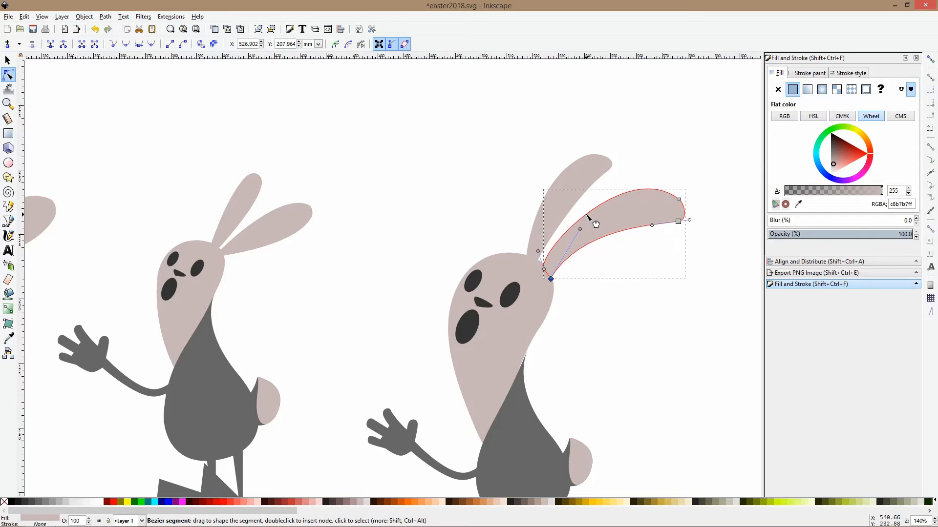
pyautogui.click(656, 164)
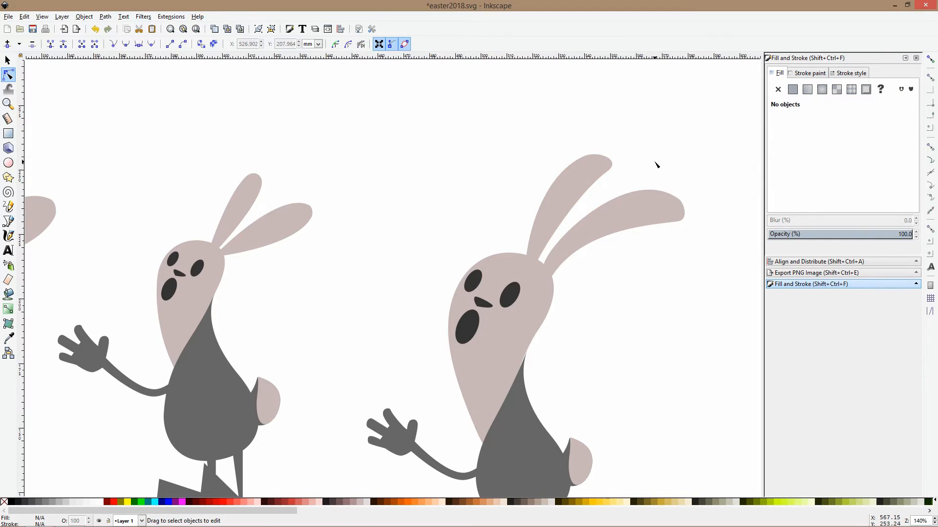
# Curve the new bunny's rear leg and flatten its foot, placing the heel node at about X 534.7, Y 95.5 mm.
pyautogui.scroll(-4, 656, 164)
pyautogui.moveTo(676, 189); pyautogui.dragTo(412, 189)
pyautogui.scroll(2, 412, 189)
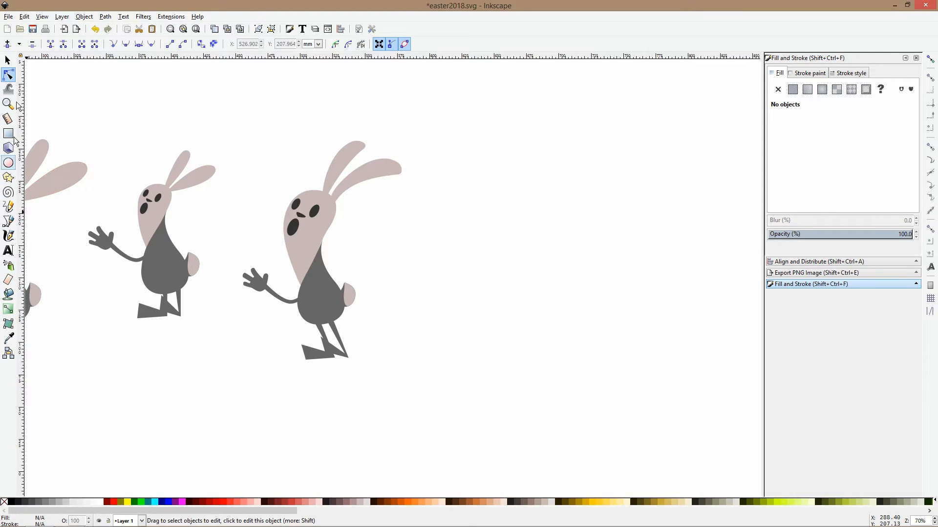
pyautogui.scroll(2, 356, 351)
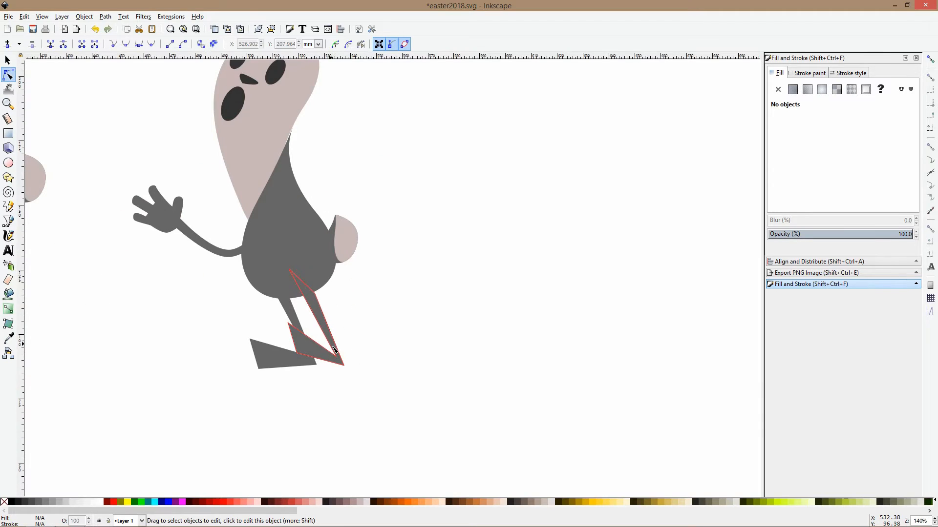
pyautogui.click(335, 350)
pyautogui.moveTo(332, 374); pyautogui.dragTo(331, 327)
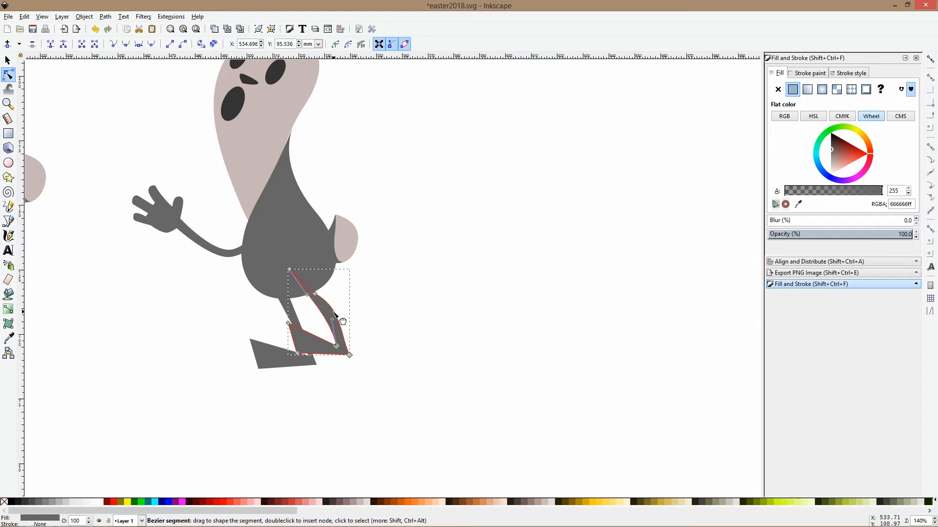
# Curve the new bunny's front leg and widen its thigh, moving the outer top node to about X 505.8, Y 116.2 mm.
pyautogui.click(300, 321)
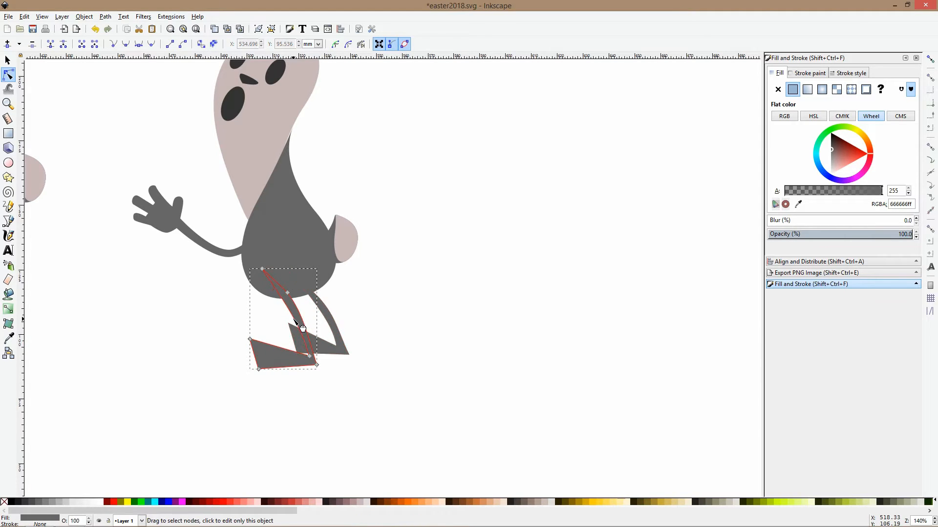
pyautogui.moveTo(250, 253); pyautogui.dragTo(284, 300)
pyautogui.click(263, 295)
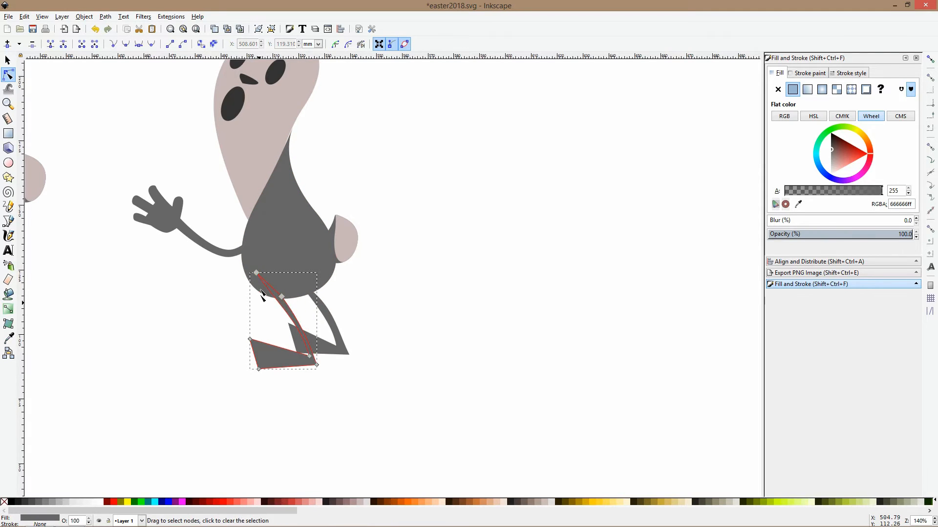
pyautogui.scroll(3, 260, 289)
pyautogui.moveTo(253, 248); pyautogui.dragTo(276, 309)
pyautogui.click(256, 315)
pyautogui.click(256, 313)
pyautogui.scroll(-4, 312, 321)
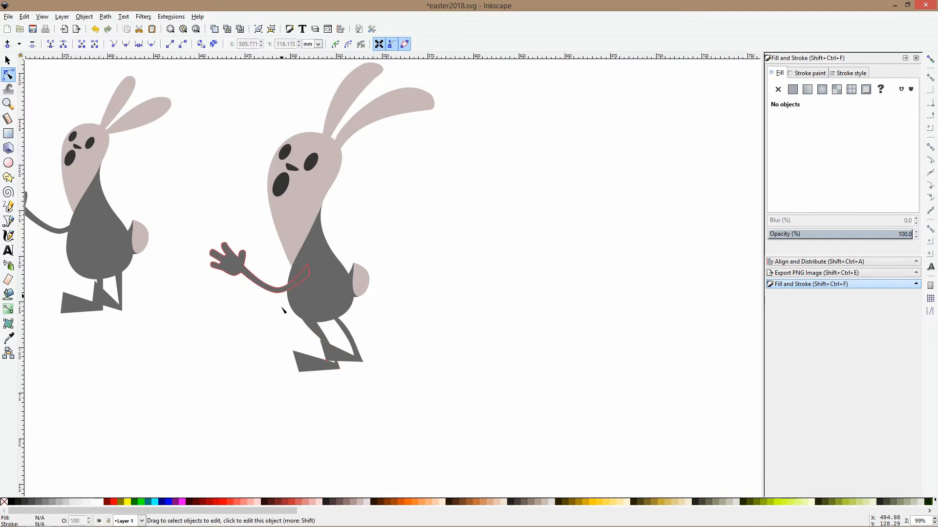
# Inspect where the new bunny's head, body and legs meet at close range.
pyautogui.scroll(4, 300, 303)
pyautogui.scroll(-3, 300, 305)
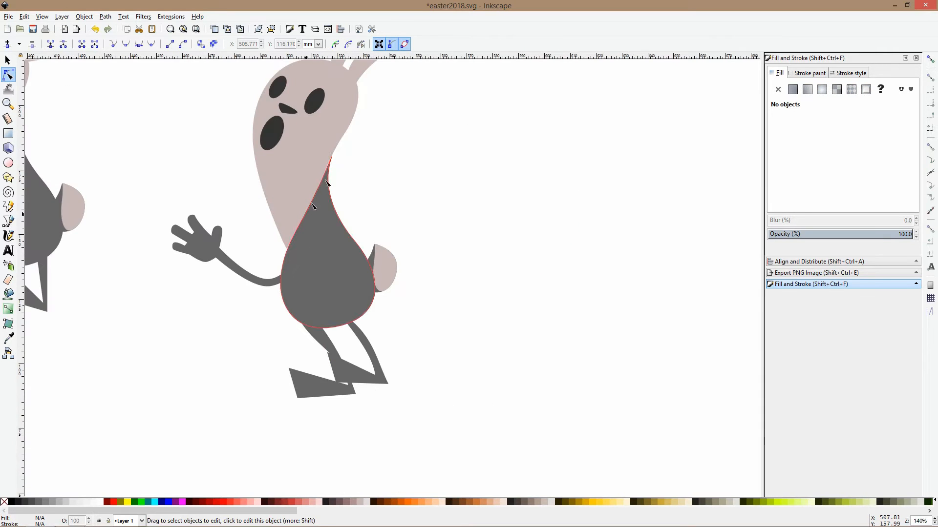
pyautogui.scroll(4, 355, 90)
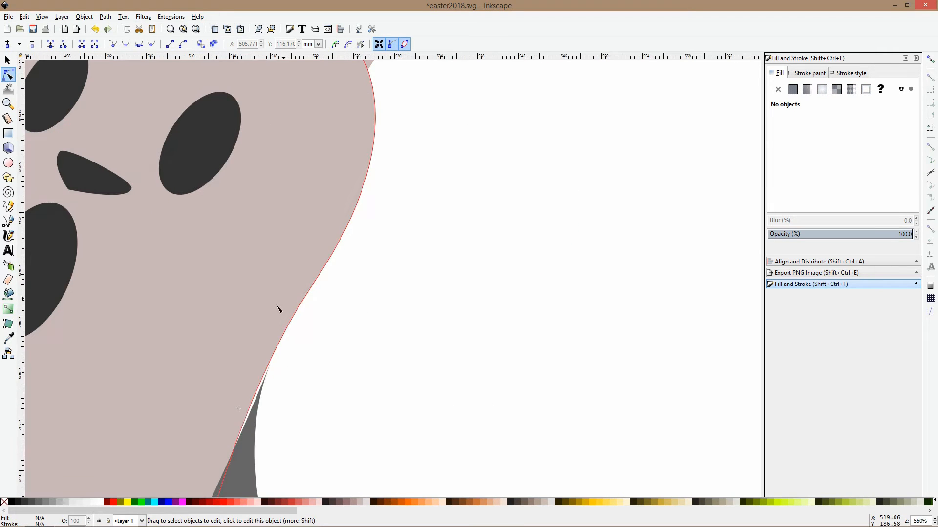
pyautogui.scroll(-6, 266, 361)
pyautogui.scroll(3, 287, 262)
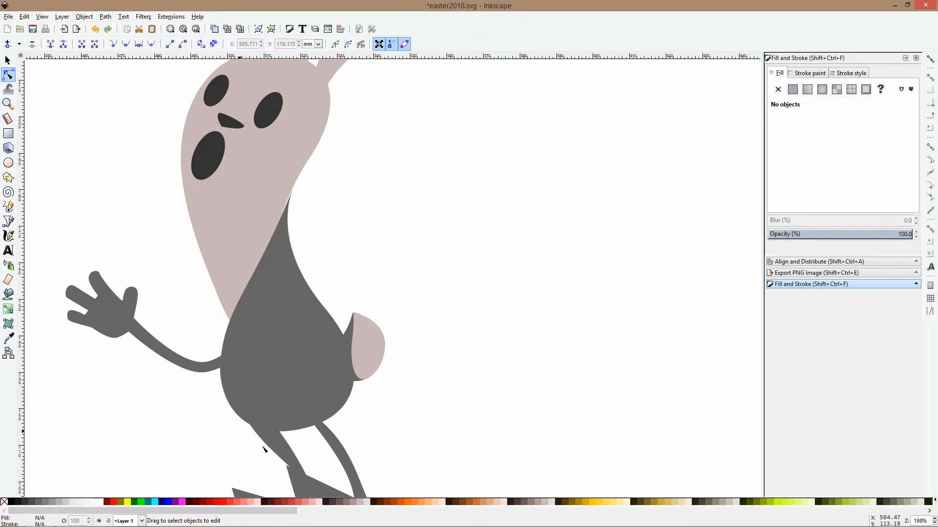
pyautogui.scroll(-5, 293, 433)
pyautogui.scroll(2, 268, 262)
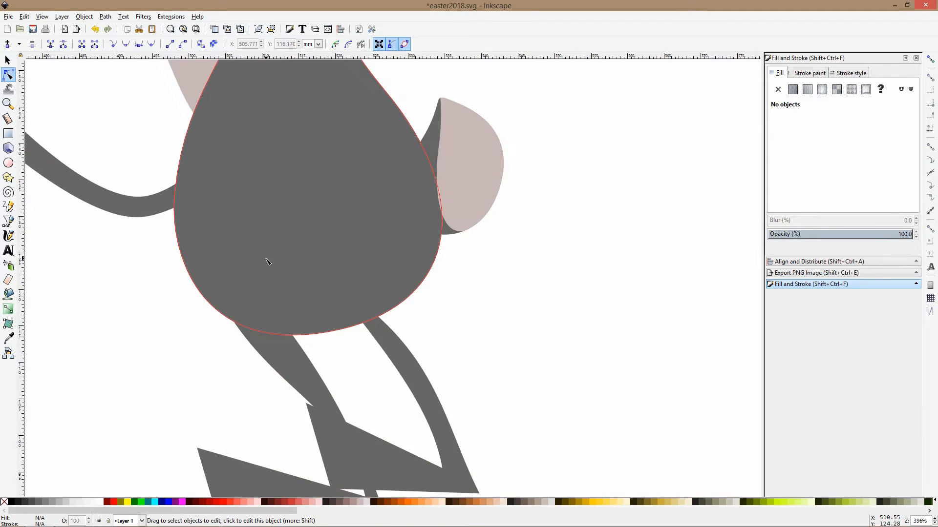
# Blend the front thigh into the body outline, moving its outer top node to about X 499.9, Y 122.4 mm and adjusting its handle.
pyautogui.scroll(-5, 268, 261)
pyautogui.click(299, 275)
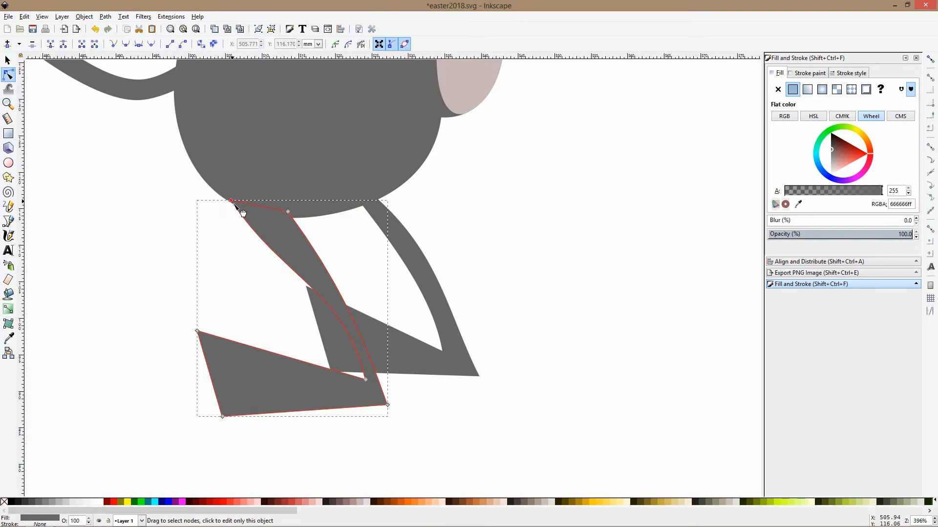
pyautogui.moveTo(235, 204); pyautogui.dragTo(188, 156)
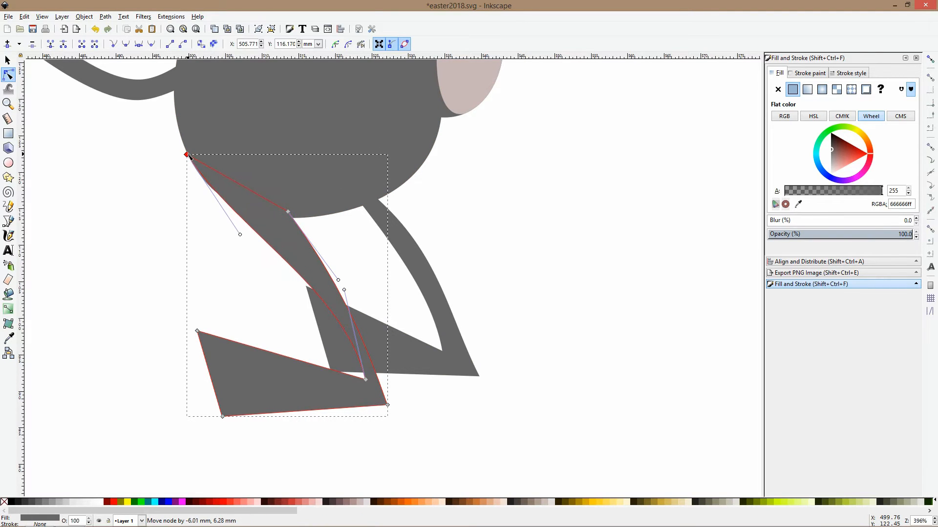
pyautogui.moveTo(240, 235); pyautogui.dragTo(233, 250)
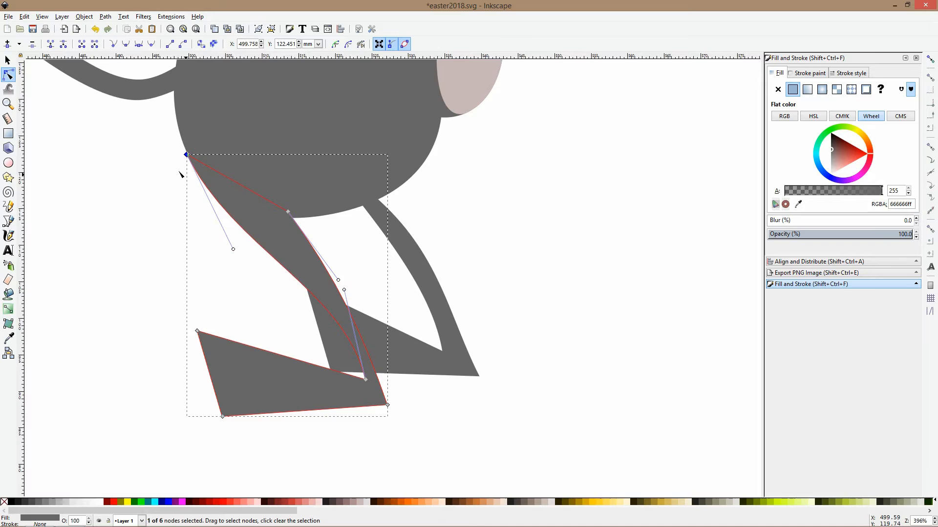
pyautogui.scroll(5, 184, 151)
pyautogui.moveTo(225, 193); pyautogui.dragTo(230, 194)
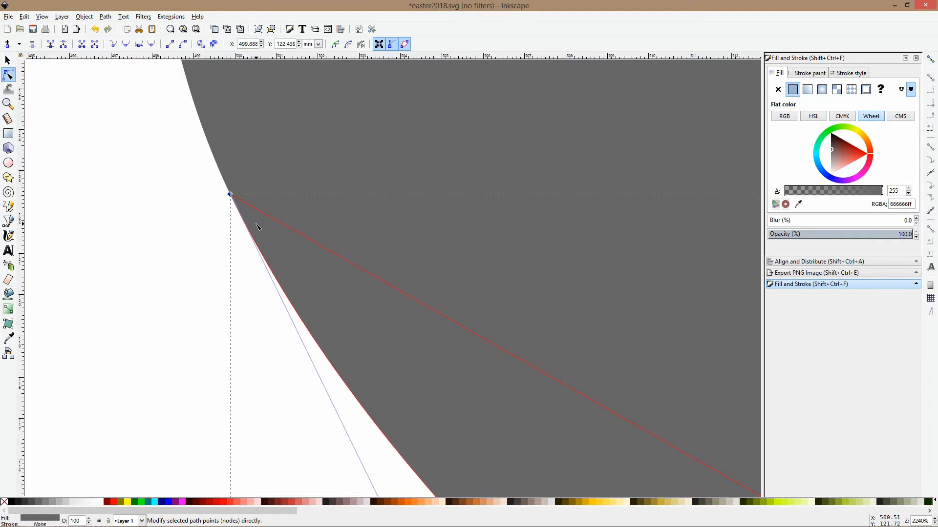
# In outline display mode, refine the front thigh's curve and move its outer top node to about X 499.0, Y 124.2 mm.
pyautogui.press('ctrl+KP_5')
pyautogui.scroll(-5, 258, 227)
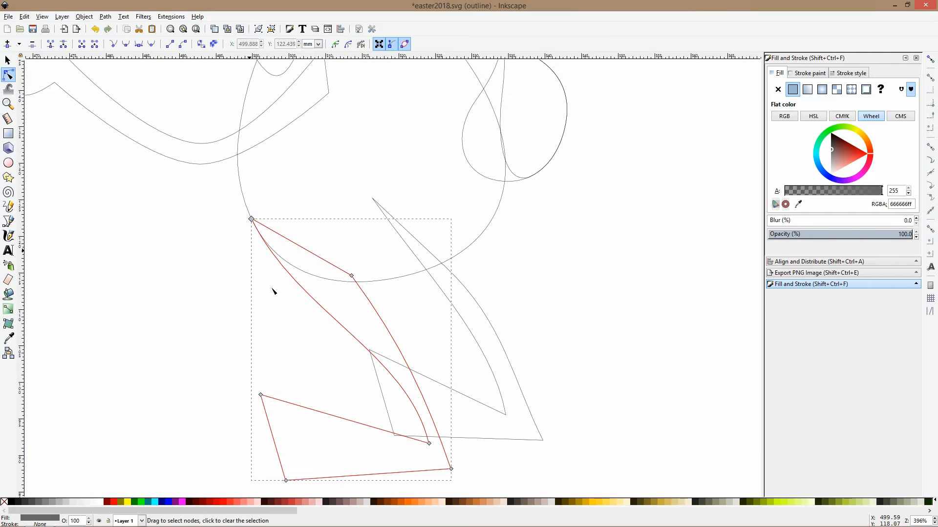
pyautogui.moveTo(308, 294); pyautogui.dragTo(297, 278)
pyautogui.click(251, 219)
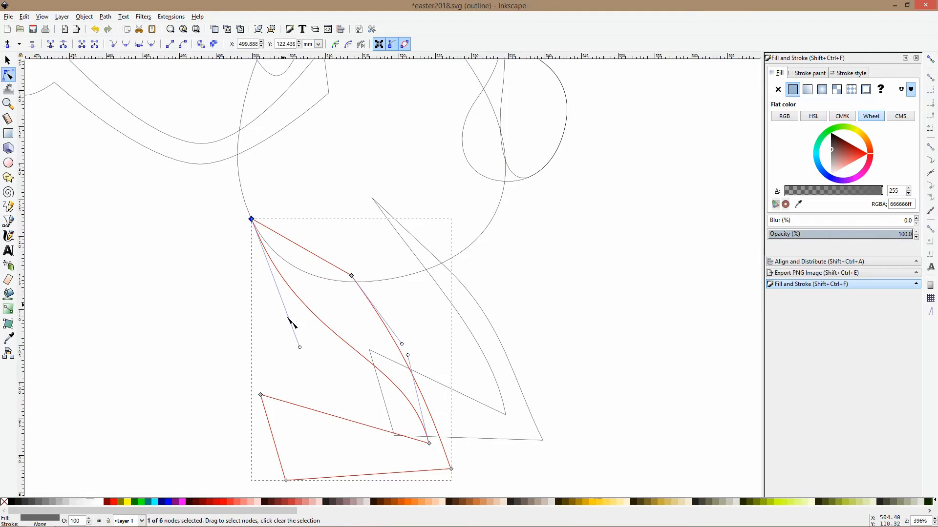
pyautogui.moveTo(301, 349); pyautogui.dragTo(313, 349)
pyautogui.moveTo(256, 220); pyautogui.dragTo(248, 207)
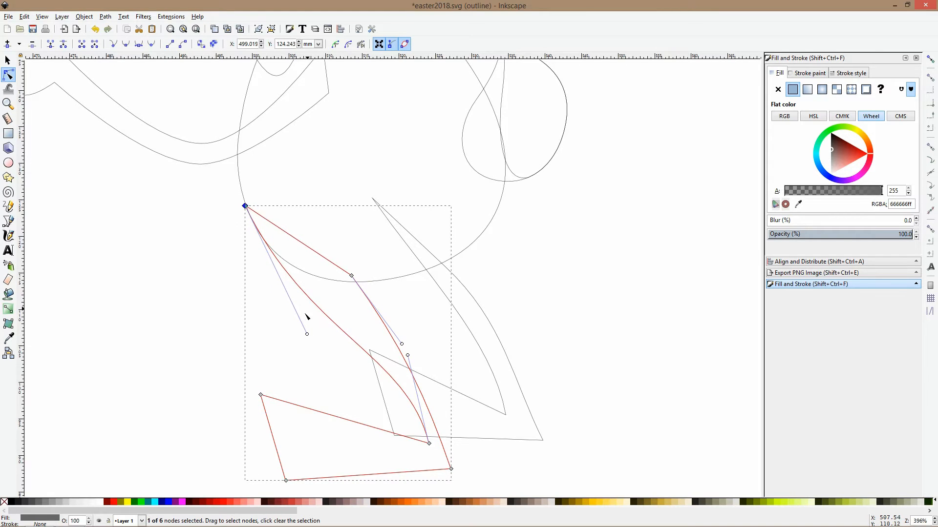
pyautogui.moveTo(308, 336); pyautogui.dragTo(302, 341)
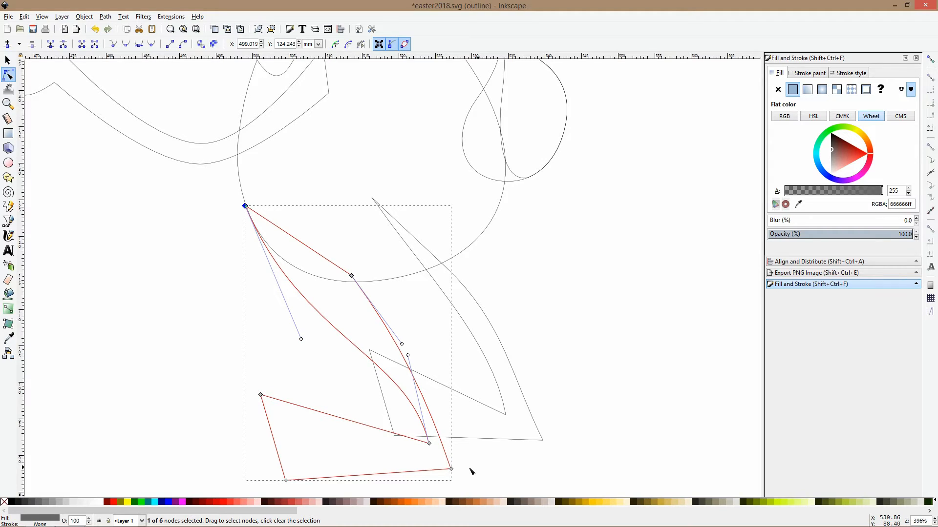
# Reshape the front foot by moving its heel and toe corners, and add a toe node at about X 503.2, Y 87.4 mm.
pyautogui.scroll(-2, 472, 424)
pyautogui.moveTo(482, 391); pyautogui.dragTo(457, 409)
pyautogui.moveTo(240, 345); pyautogui.dragTo(322, 473)
pyautogui.moveTo(286, 442); pyautogui.dragTo(302, 464)
pyautogui.click(277, 379)
pyautogui.moveTo(278, 378); pyautogui.dragTo(277, 437)
pyautogui.doubleClick(296, 436)
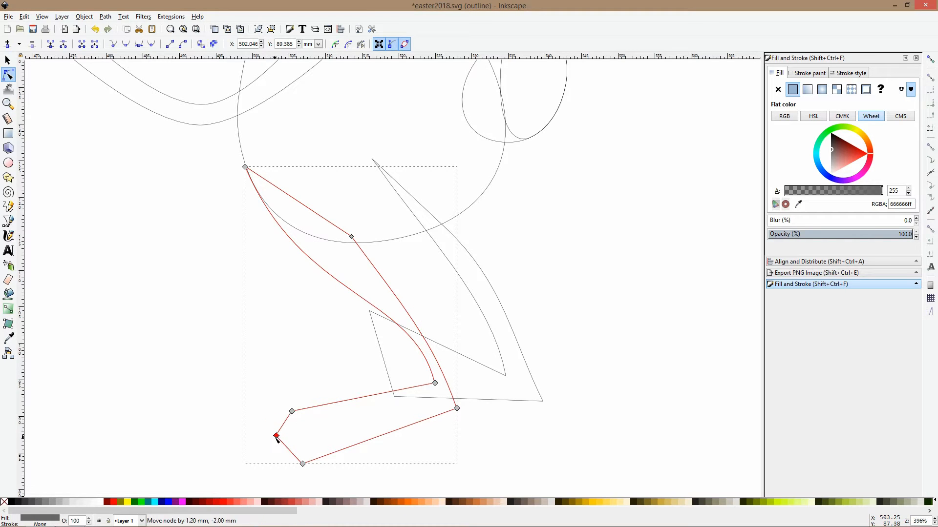
# Smooth the front foot's three toe nodes and arch its sole with an added node at about X 518.8, Y 88.1 mm.
pyautogui.keyDown('ctrl'); pyautogui.click(292, 412); pyautogui.keyUp('ctrl')
pyautogui.keyDown('ctrl'); pyautogui.click(277, 437); pyautogui.keyUp('ctrl')
pyautogui.keyDown('ctrl'); pyautogui.click(303, 464); pyautogui.keyUp('ctrl')
pyautogui.moveTo(397, 433)
pyautogui.mouseDown()
pyautogui.moveTo(382, 442)
pyautogui.moveTo(388, 437)
pyautogui.mouseUp()
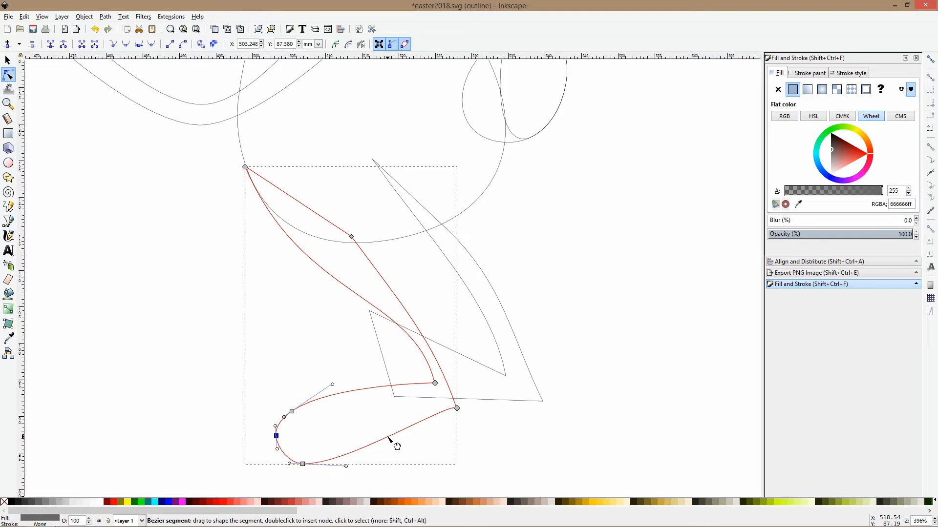
pyautogui.hotkey('ctrl', 'z')
pyautogui.doubleClick(397, 444)
pyautogui.moveTo(396, 443); pyautogui.dragTo(390, 433)
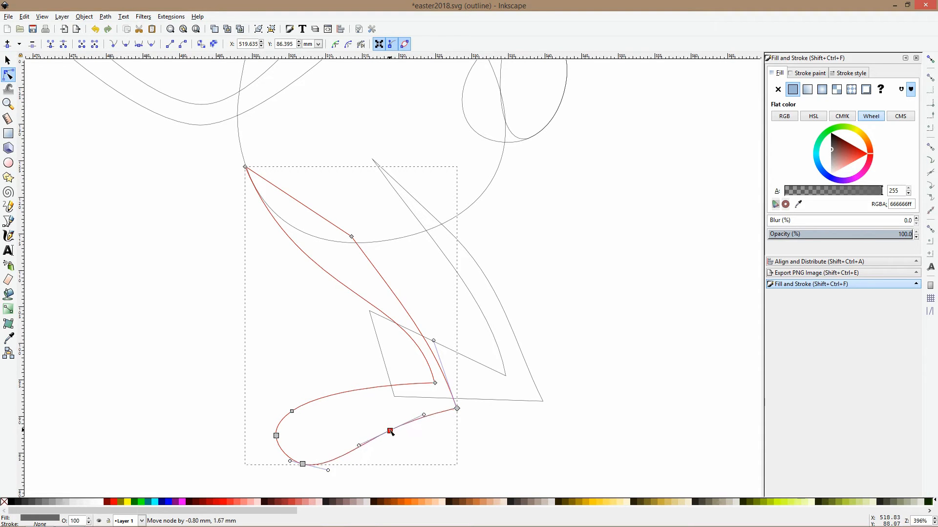
# Delete the old back leg path.
pyautogui.click(508, 402)
pyautogui.press('s')
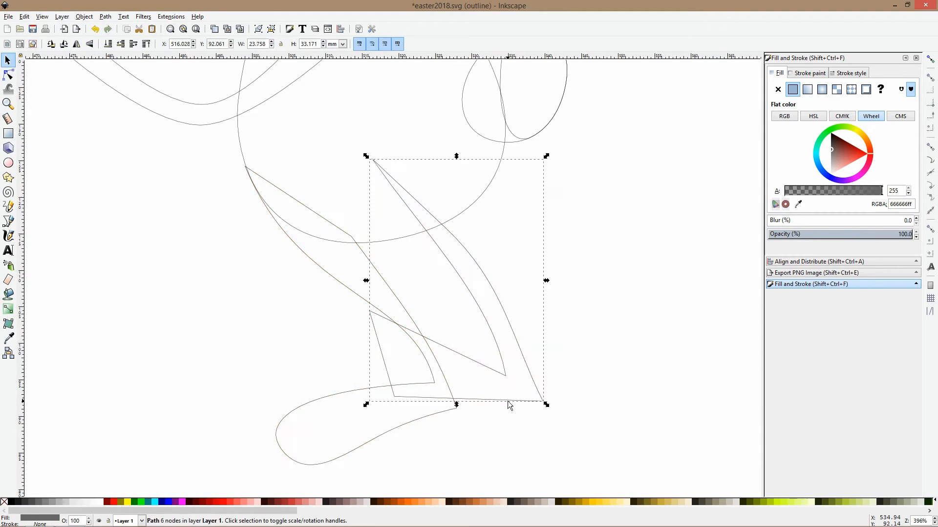
pyautogui.press('Delete')
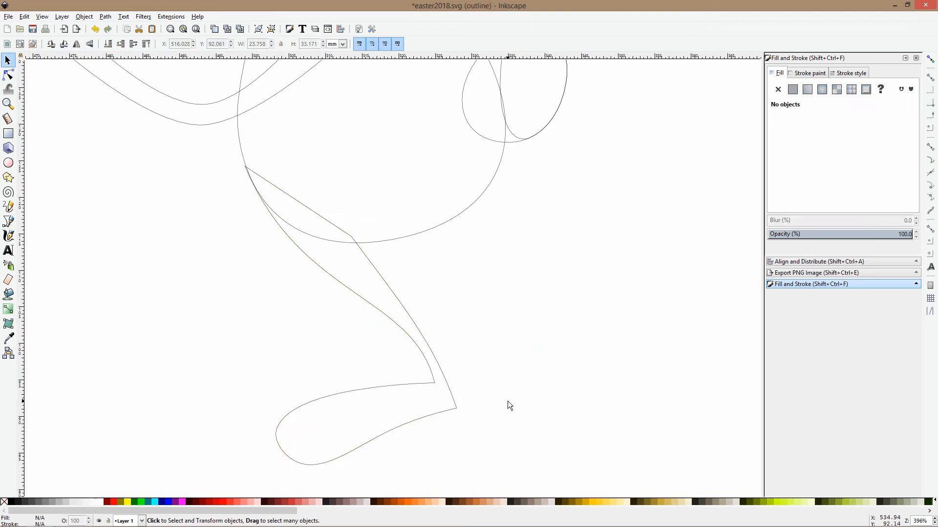
# Duplicate the front leg, rotate the copy slightly counter-clockwise to about 26.2 × 41.5 mm, and place it to the right as the back leg.
pyautogui.click(432, 387)
pyautogui.moveTo(433, 381); pyautogui.dragTo(467, 348)
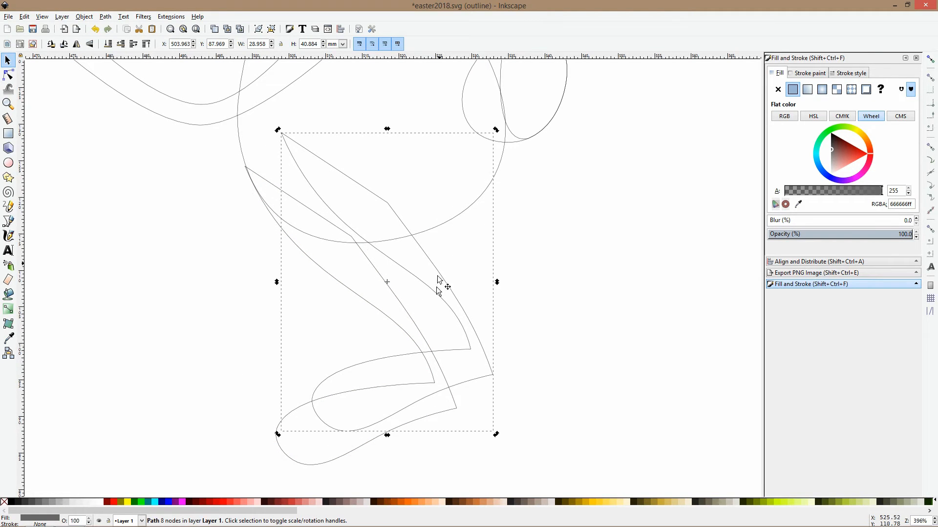
pyautogui.moveTo(282, 131); pyautogui.dragTo(294, 128)
pyautogui.click(468, 311)
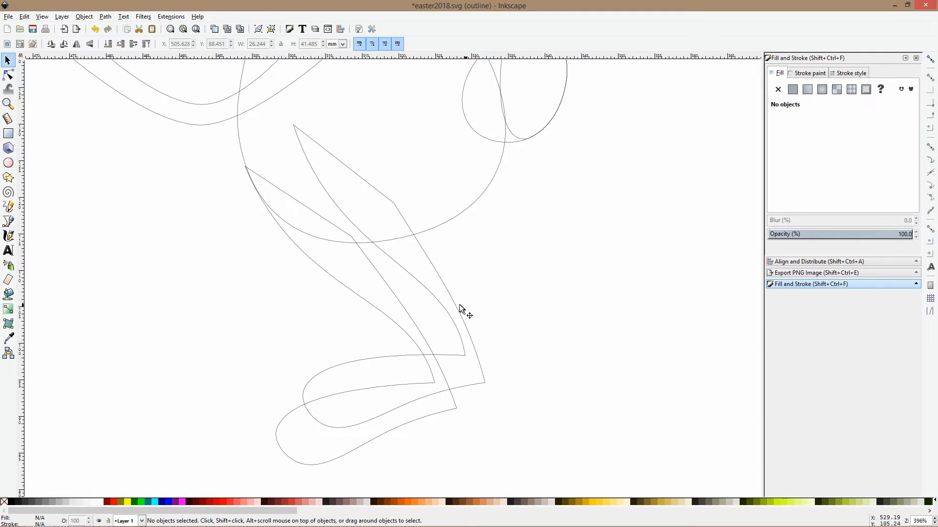
pyautogui.moveTo(455, 308); pyautogui.dragTo(497, 311)
# Widen both thighs by moving their inner top nodes outward, placing the back leg's node at about X 528.9, Y 120.5 mm.
pyautogui.click(8, 75)
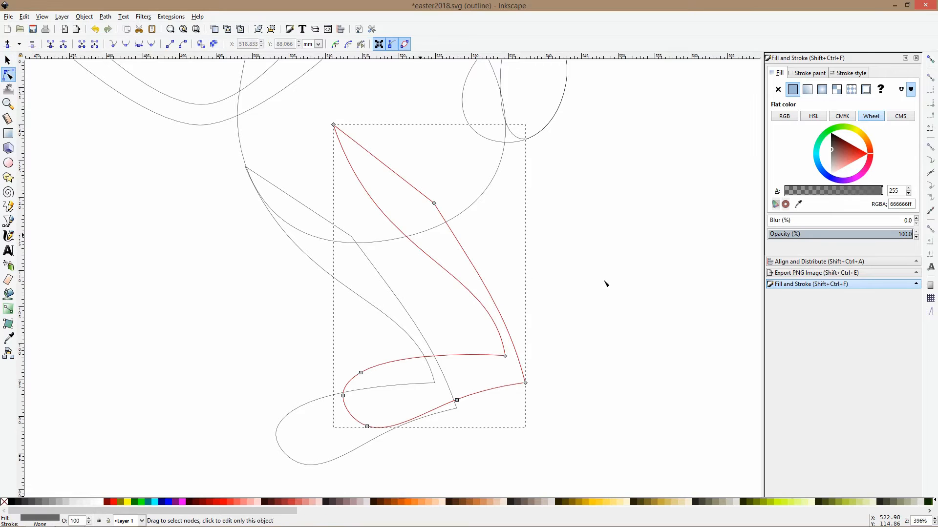
pyautogui.click(363, 256)
pyautogui.moveTo(360, 237); pyautogui.dragTo(381, 235)
pyautogui.click(445, 230)
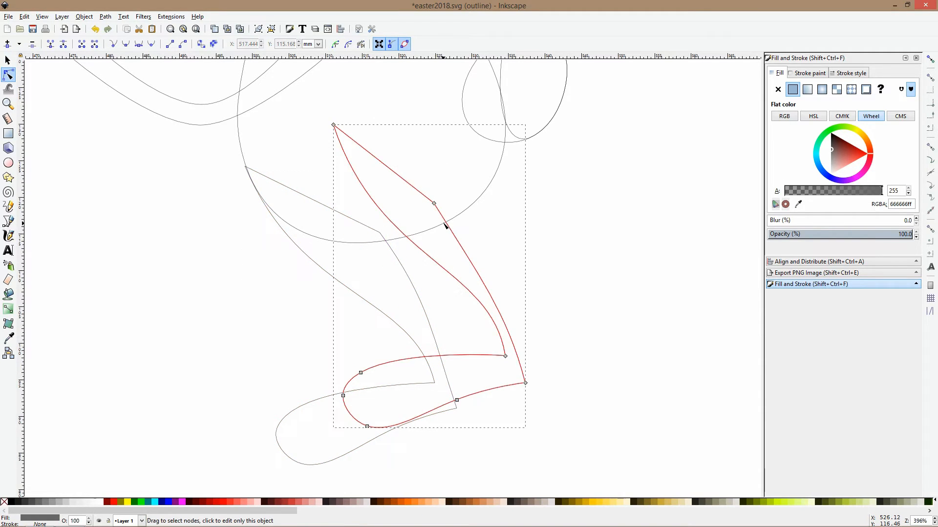
pyautogui.moveTo(434, 203); pyautogui.dragTo(464, 195)
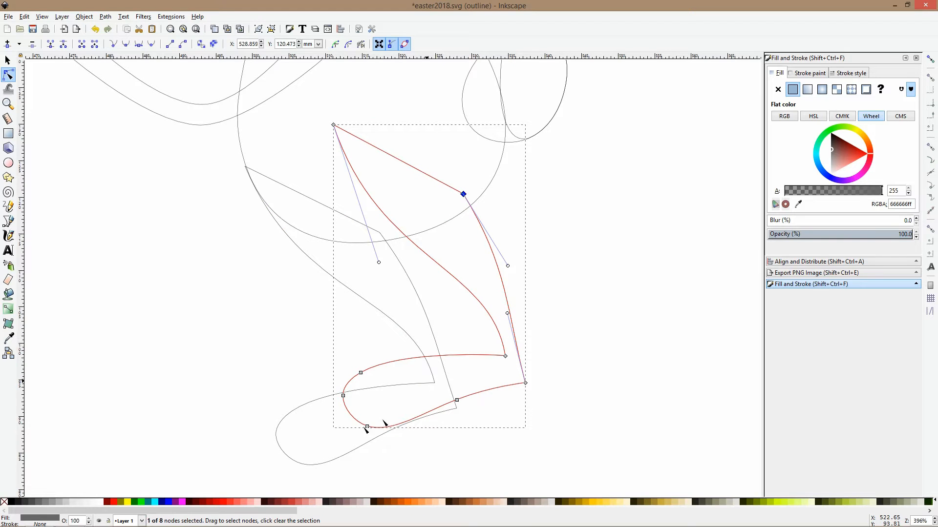
# Tilt the back foot upward by rotating its four toe and sole nodes, and return to normal display mode.
pyautogui.moveTo(511, 444); pyautogui.dragTo(464, 442)
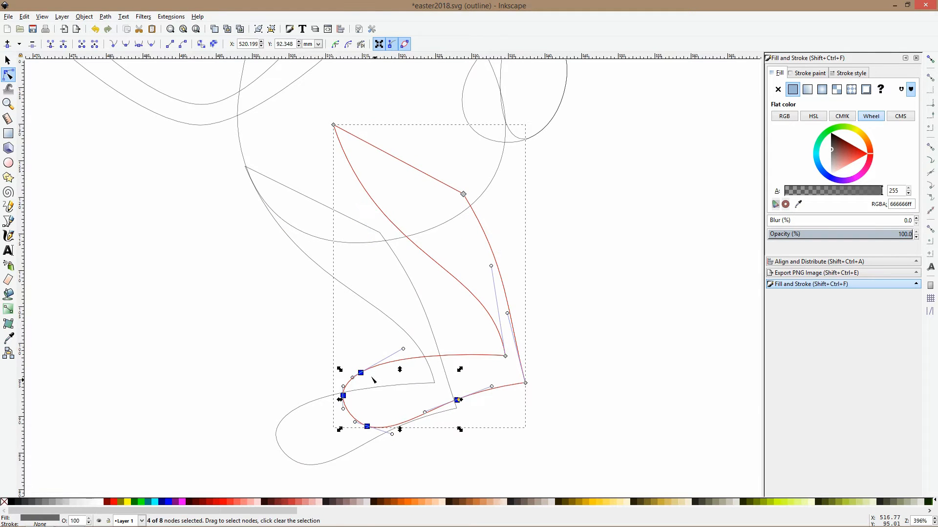
pyautogui.click(361, 373)
pyautogui.moveTo(340, 370); pyautogui.dragTo(460, 391)
pyautogui.click(511, 436)
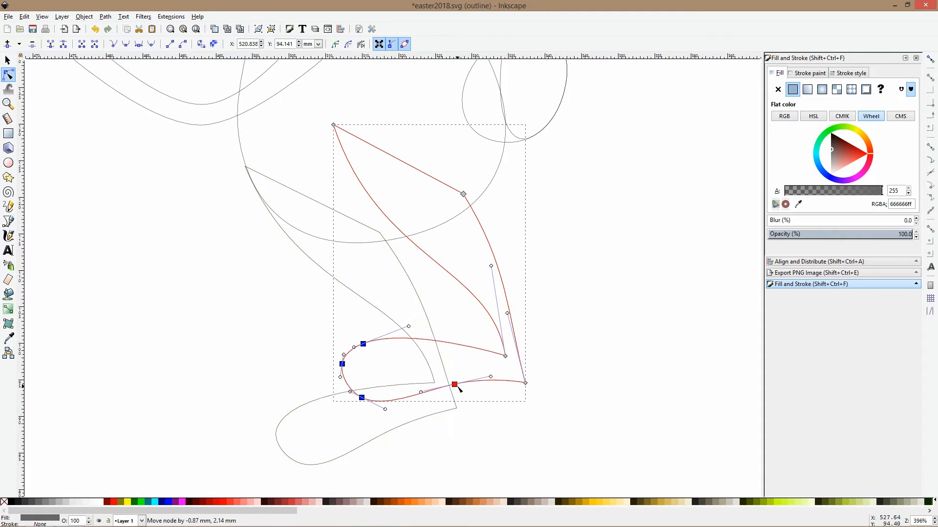
pyautogui.press('s')
pyautogui.press('ctrl+KP_5')
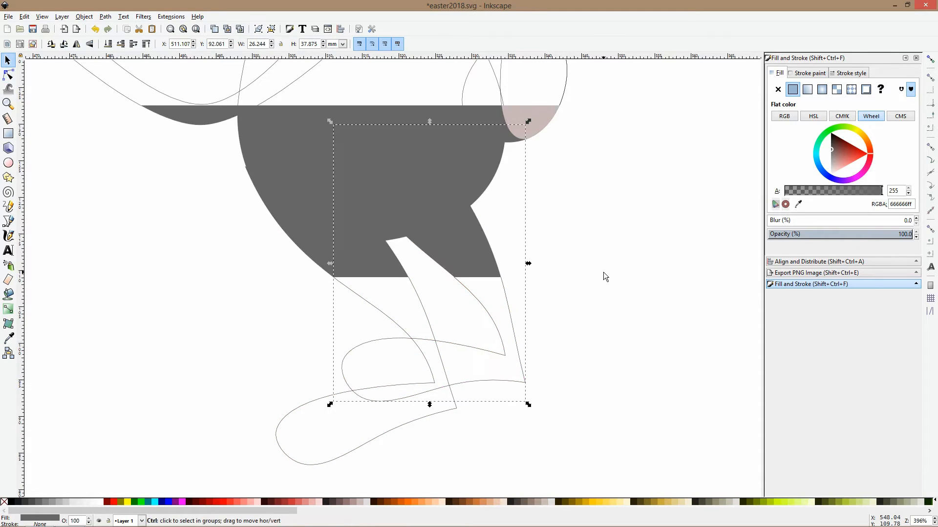
pyautogui.press('5')
pyautogui.click(625, 230)
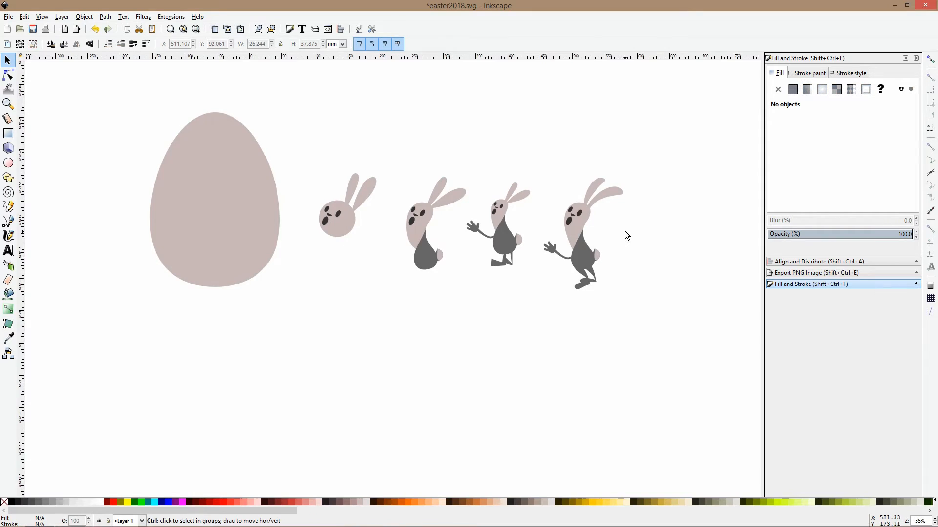
# Raise the back foot's toe and sole nodes further and move the back leg to about X 510.0, Y 95.7 mm.
pyautogui.scroll(3, 625, 230)
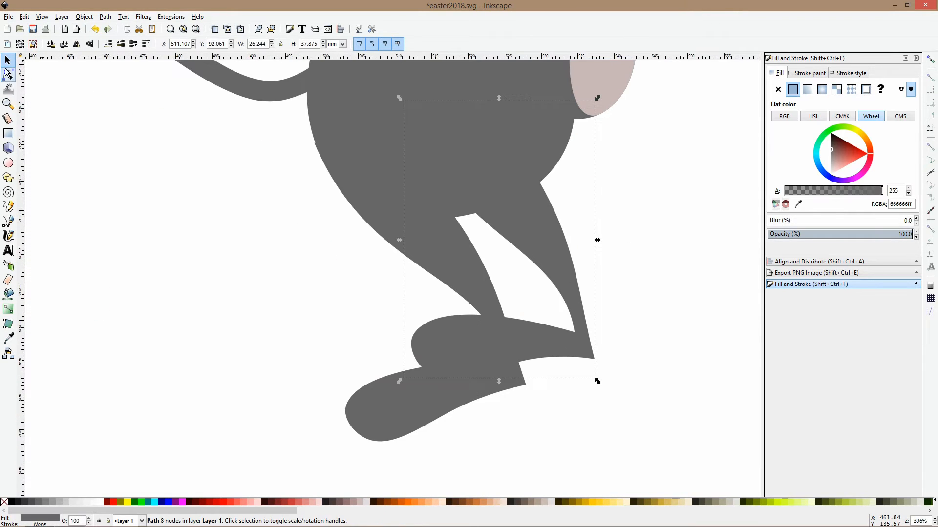
pyautogui.click(7, 74)
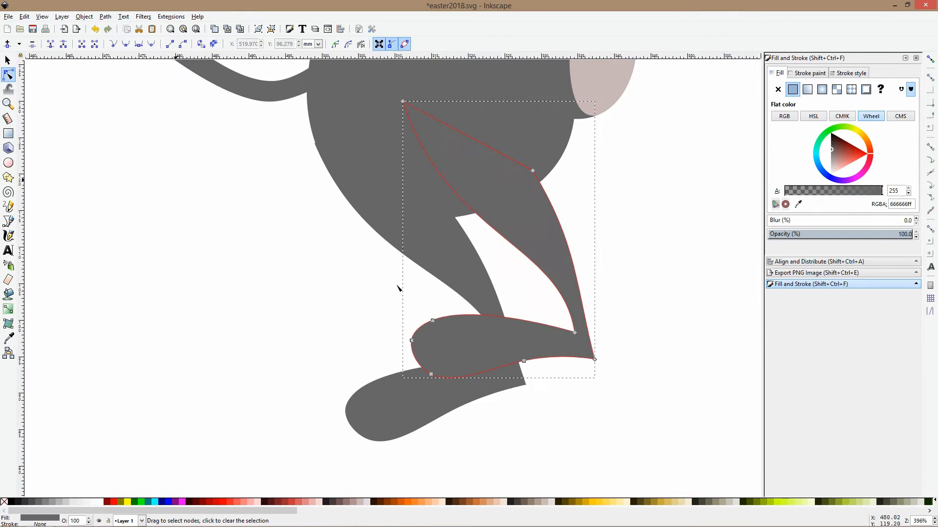
pyautogui.moveTo(360, 283); pyautogui.dragTo(567, 406)
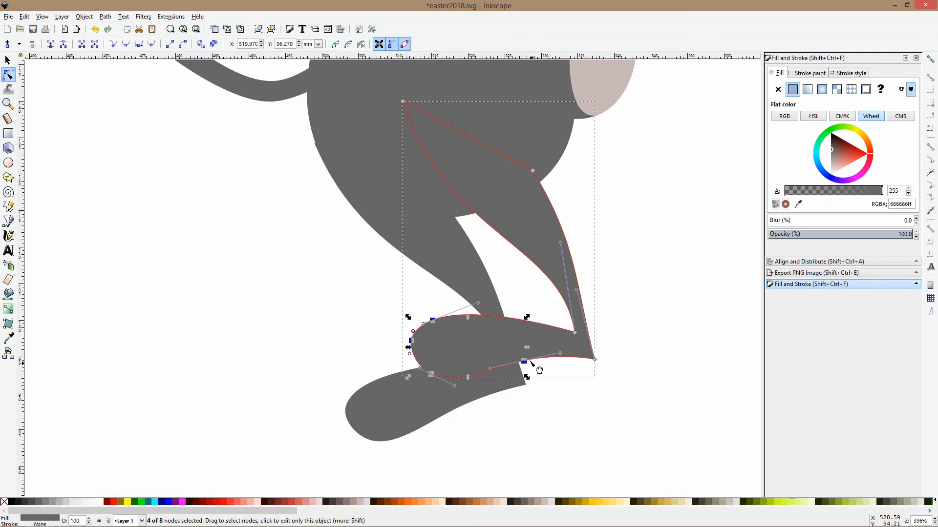
pyautogui.click(432, 321)
pyautogui.moveTo(408, 318); pyautogui.dragTo(420, 299)
pyautogui.press('s')
pyautogui.moveTo(572, 347); pyautogui.dragTo(565, 333)
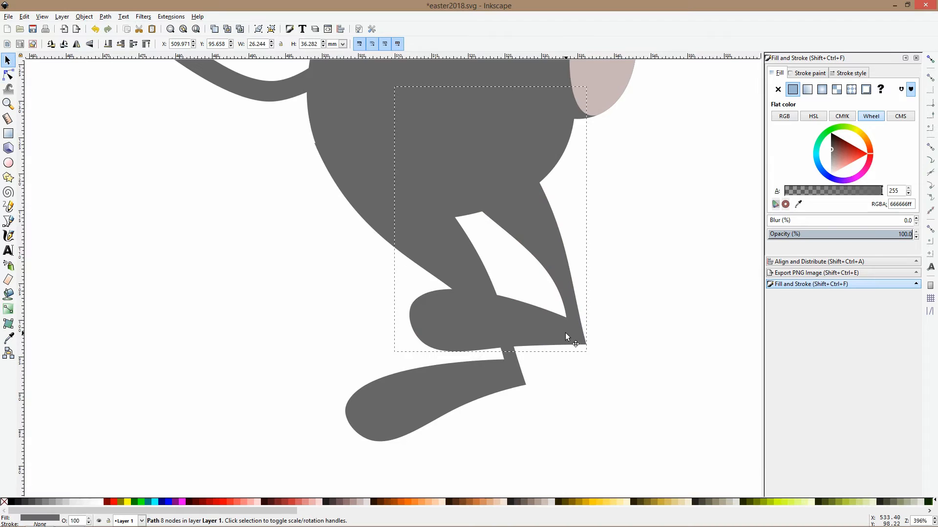
# Scale the whole bunny down to about 93.4 × 131.0 mm and place a duplicate to its right at about X 632.5, Y 125.1 mm.
pyautogui.scroll(-3, 584, 363)
pyautogui.click(631, 353)
pyautogui.scroll(-3, 631, 352)
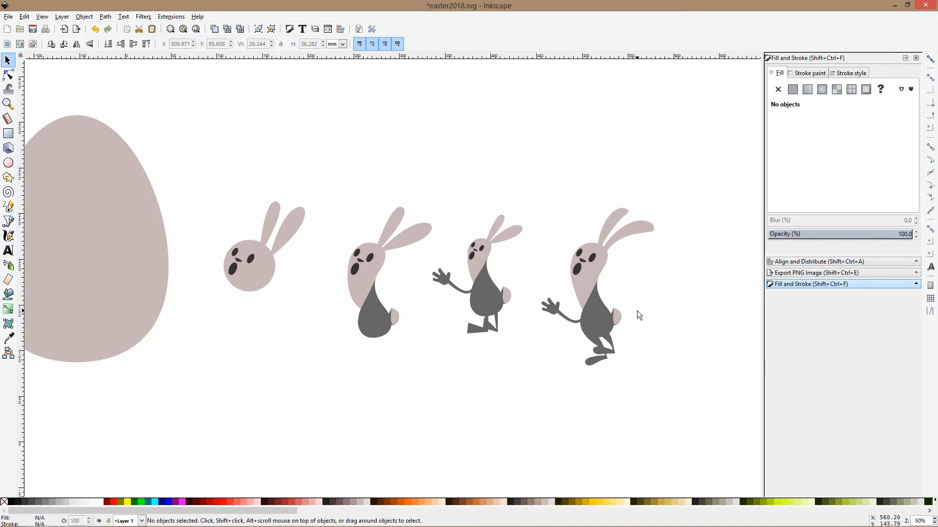
pyautogui.moveTo(636, 314); pyautogui.dragTo(350, 352)
pyautogui.moveTo(402, 227)
pyautogui.mouseDown()
pyautogui.moveTo(316, 411)
pyautogui.moveTo(256, 432)
pyautogui.mouseUp()
pyautogui.click(318, 293)
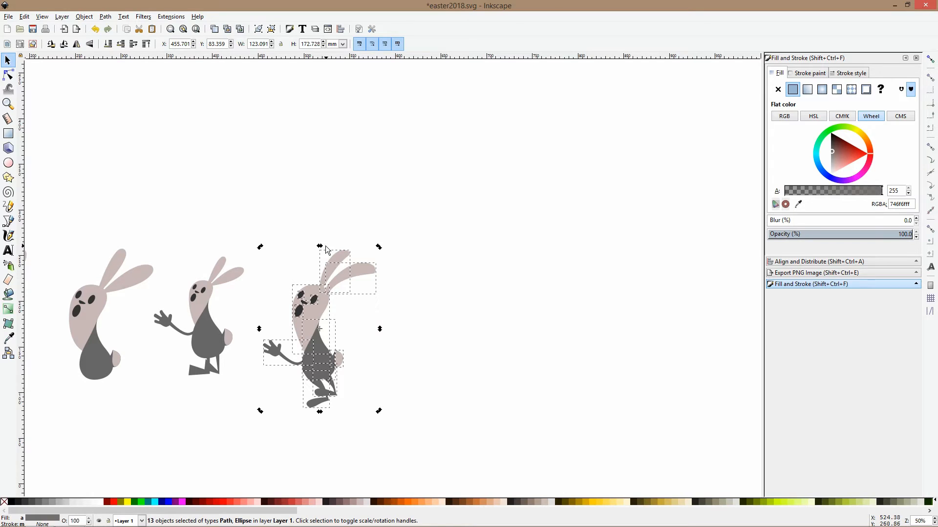
pyautogui.moveTo(323, 415); pyautogui.dragTo(465, 353)
pyautogui.hotkey('ctrl', 'd')
pyautogui.click(472, 249)
pyautogui.moveTo(413, 216); pyautogui.dragTo(520, 396)
# Skew the duplicated bunny slightly to the right, to a width of about 95.7 mm.
pyautogui.click(476, 271)
pyautogui.moveTo(467, 248)
pyautogui.mouseDown()
pyautogui.moveTo(496, 255)
pyautogui.moveTo(444, 254)
pyautogui.moveTo(463, 258)
pyautogui.mouseUp()
pyautogui.hotkey('ctrl', 'z')
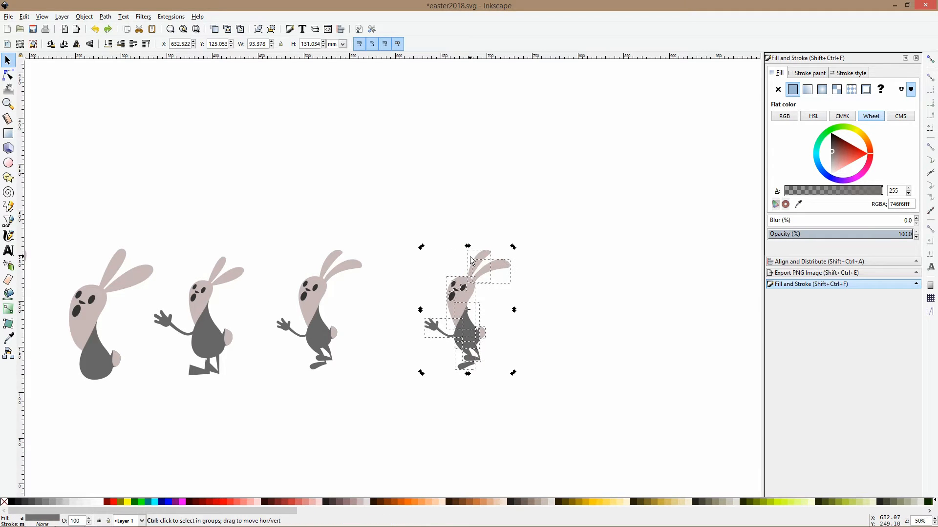
pyautogui.scroll(2, 467, 252)
pyautogui.moveTo(466, 240); pyautogui.dragTo(475, 242)
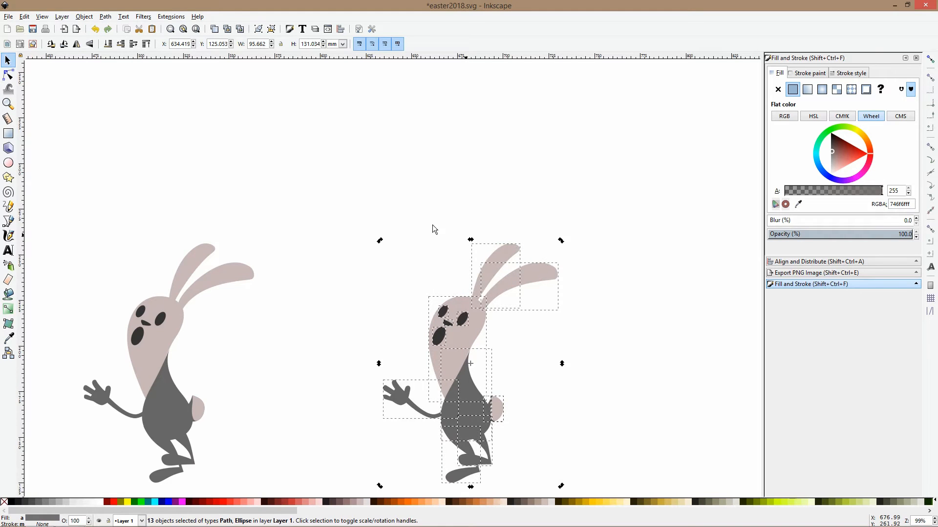
pyautogui.press('Escape')
# Try to slant both legs of the duplicated bunny forward and reposition them under the body.
pyautogui.scroll(-3, 489, 374)
pyautogui.scroll(2, 465, 420)
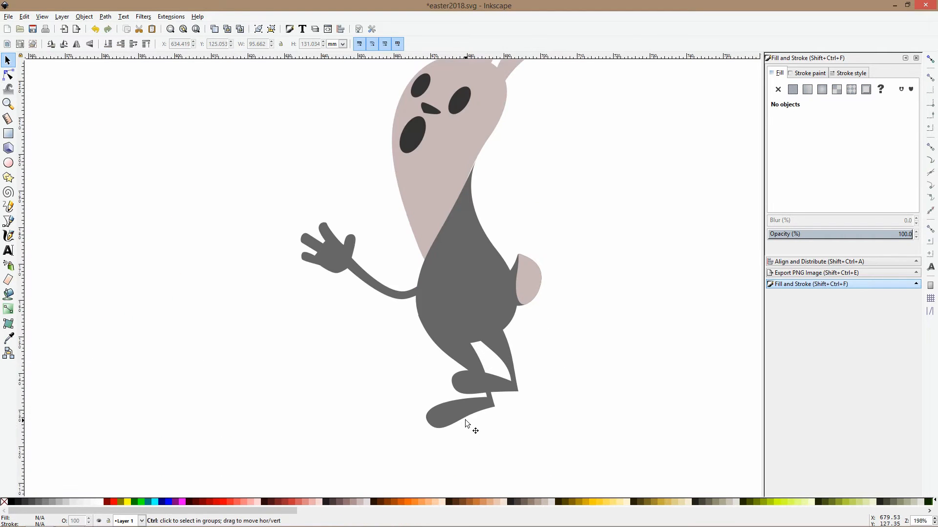
pyautogui.click(465, 415)
pyautogui.keyDown('shift'); pyautogui.click(502, 388); pyautogui.keyUp('shift')
pyautogui.moveTo(469, 433); pyautogui.dragTo(369, 431)
pyautogui.hotkey('ctrl', 'z')
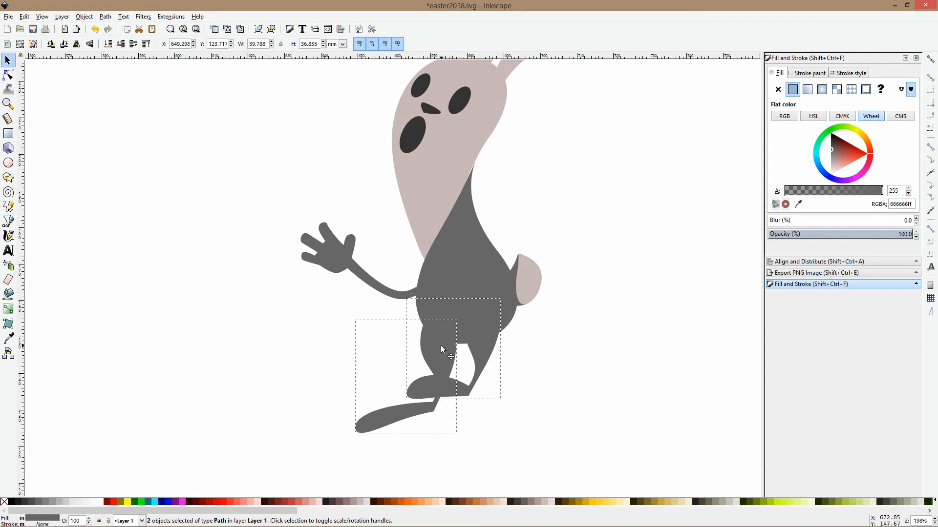
pyautogui.scroll(-4, 523, 377)
pyautogui.scroll(3, 538, 377)
pyautogui.hotkey('ctrl', 'z')
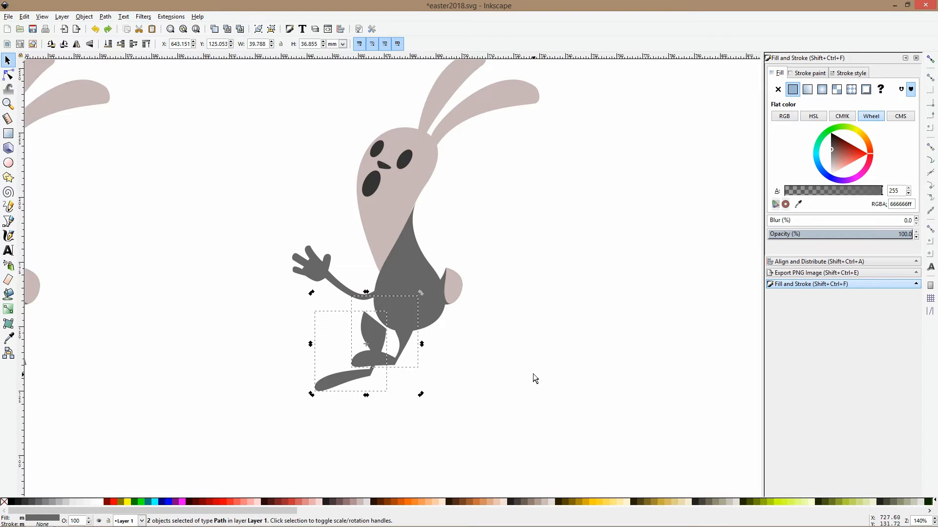
pyautogui.hotkey('ctrl', 'z')
pyautogui.click(525, 339)
pyautogui.scroll(-1, 524, 339)
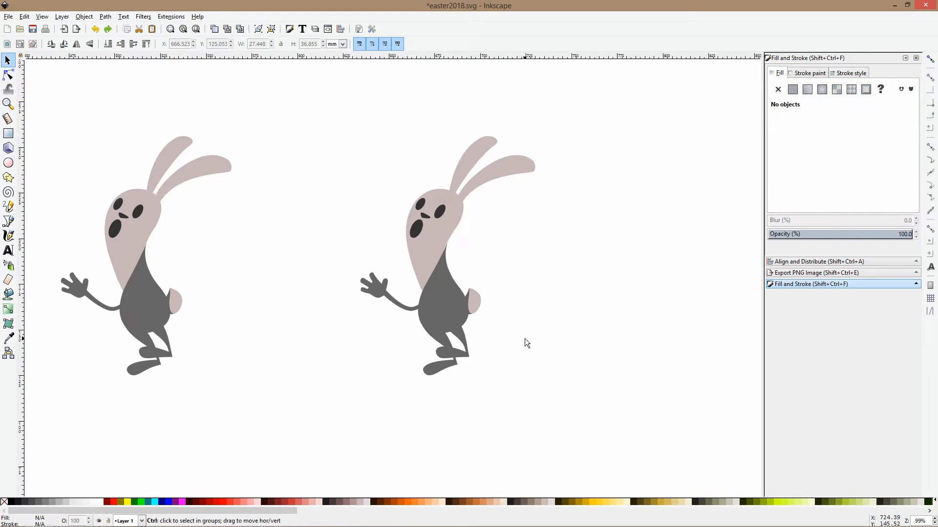
# Adjust the bend of the duplicated bunny's outstretched arm, moving its lower elbow node about 0.9 mm down.
pyautogui.keyDown('ctrl'); pyautogui.click(469, 355); pyautogui.keyUp('ctrl')
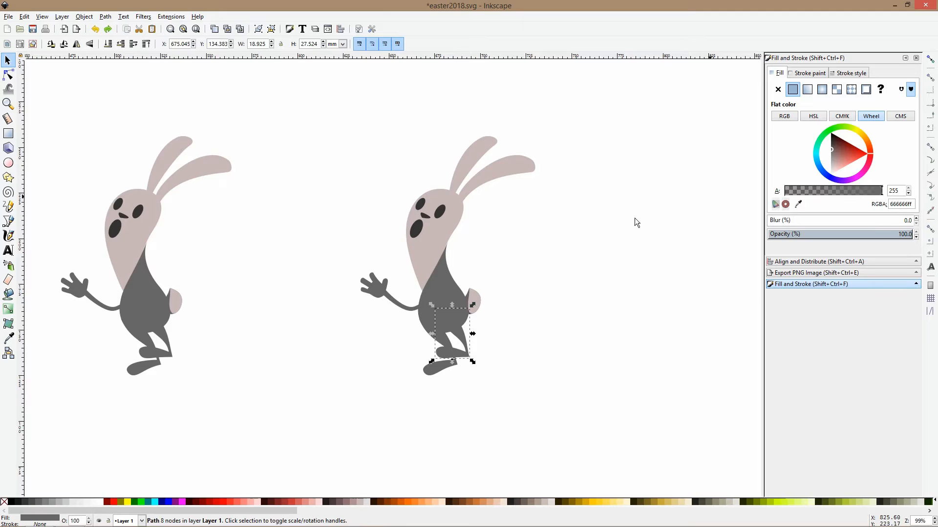
pyautogui.scroll(-1, 588, 244)
pyautogui.scroll(2, 537, 229)
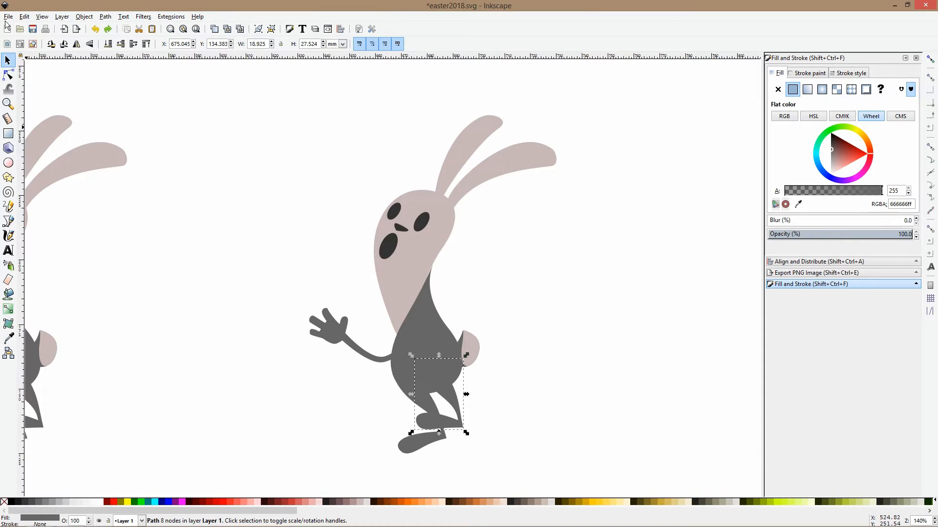
pyautogui.click(9, 75)
pyautogui.click(377, 377)
pyautogui.click(412, 366)
pyautogui.scroll(2, 391, 363)
pyautogui.click(370, 363)
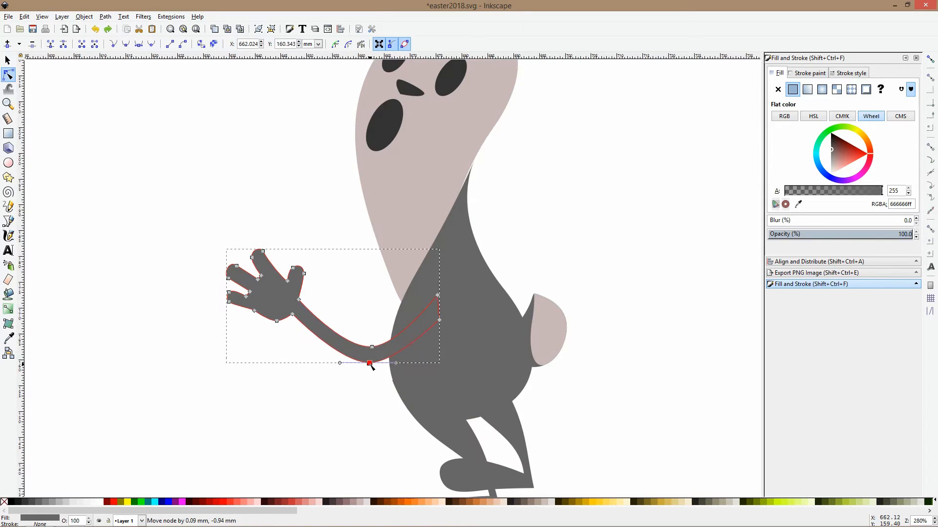
pyautogui.click(320, 235)
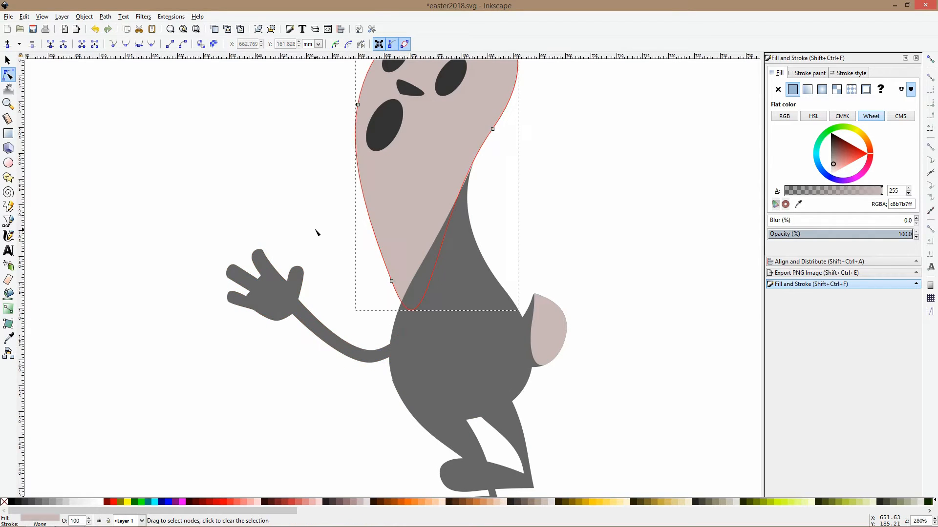
pyautogui.scroll(-2, 326, 236)
pyautogui.scroll(-1, 327, 237)
pyautogui.scroll(1, 349, 234)
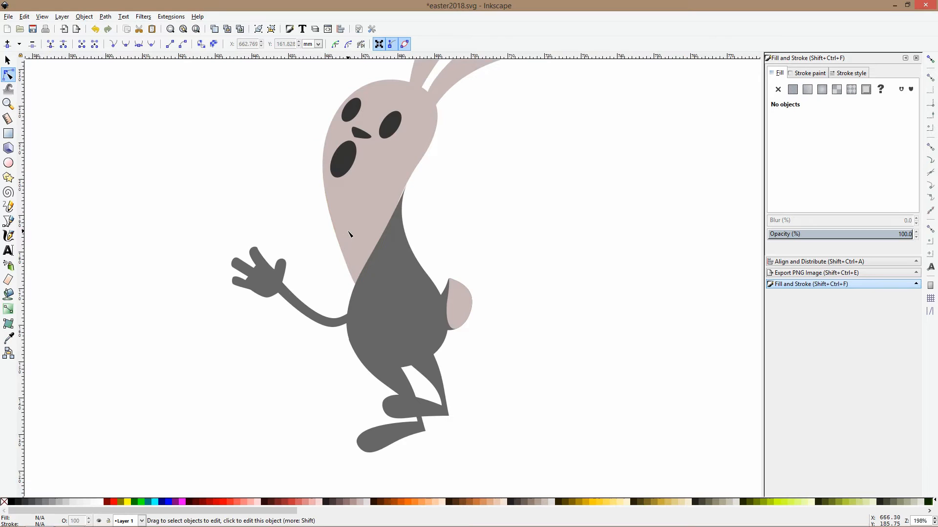
# Duplicate the outstretched arm, flip it horizontally, and place it on the body's other side at about X 678.7, Y 176.6 mm.
pyautogui.click(331, 321)
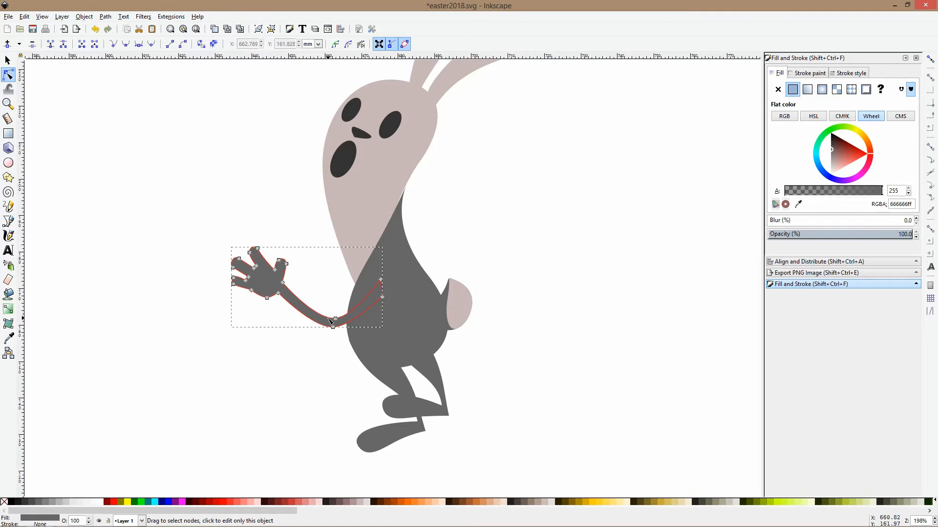
pyautogui.hotkey('ctrl', 'd')
pyautogui.press('h')
pyautogui.press('s')
pyautogui.moveTo(337, 287); pyautogui.dragTo(500, 222)
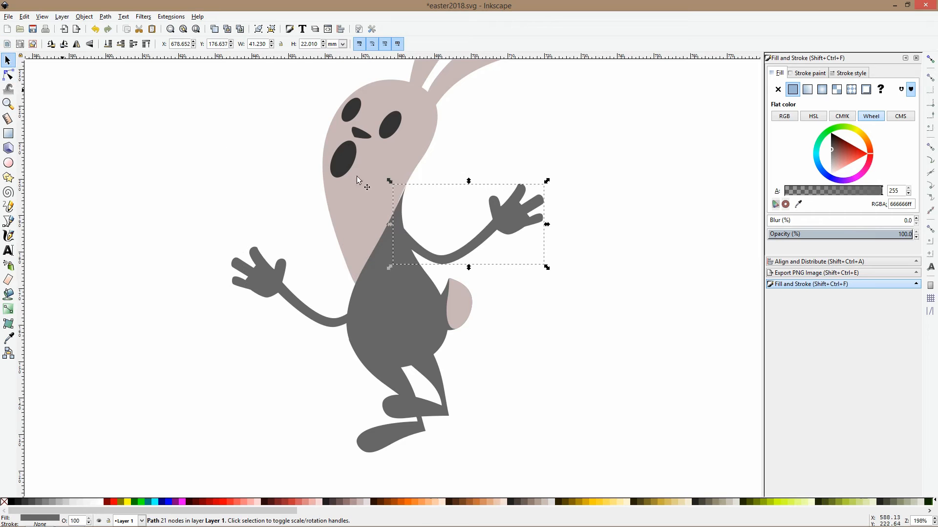
# Rotate the mirrored arm until its hand points up and position it against the bunny's back.
pyautogui.moveTo(547, 182); pyautogui.dragTo(434, 199)
pyautogui.moveTo(344, 238); pyautogui.dragTo(356, 236)
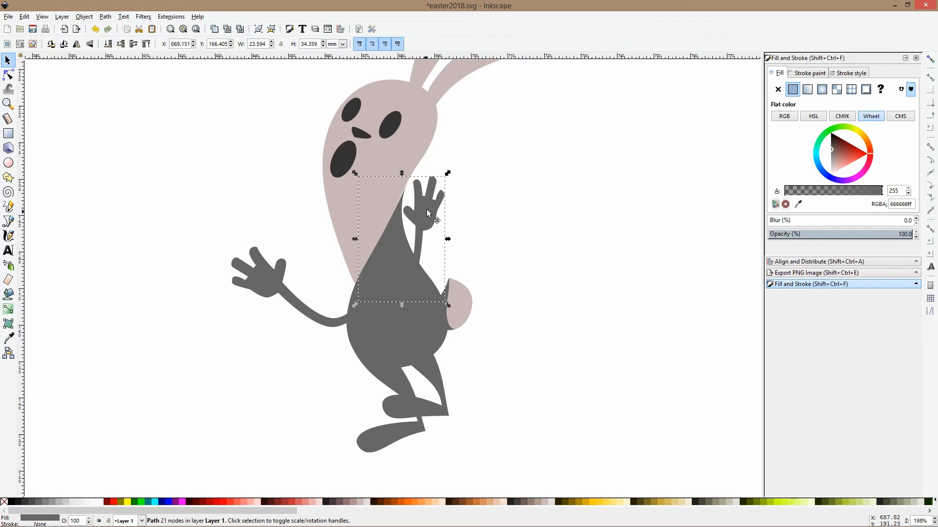
pyautogui.moveTo(427, 211); pyautogui.dragTo(431, 212)
# Refine the raised hand by adjusting the nodes of its thumb and fingers.
pyautogui.click(8, 74)
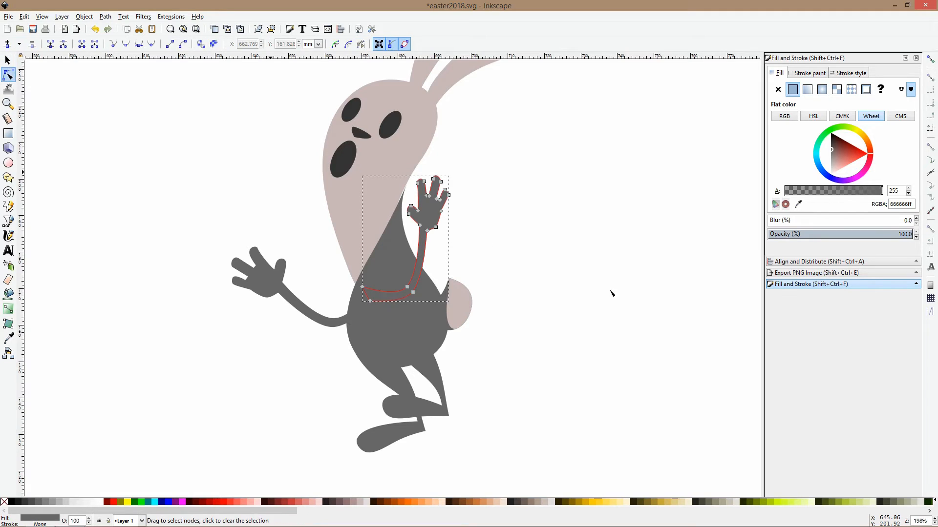
pyautogui.scroll(3, 446, 222)
pyautogui.moveTo(356, 205); pyautogui.dragTo(355, 205)
pyautogui.click(371, 185)
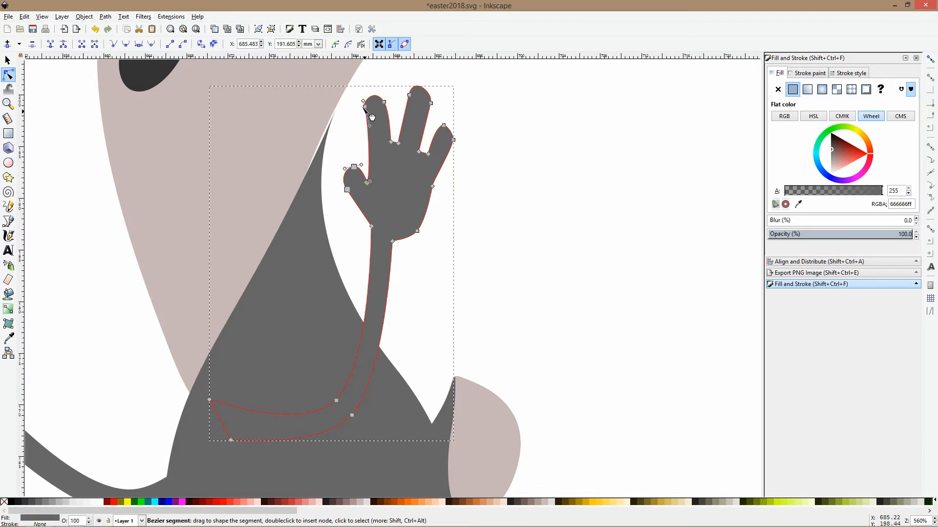
pyautogui.moveTo(401, 82); pyautogui.dragTo(397, 105)
pyautogui.click(443, 126)
pyautogui.moveTo(454, 137)
pyautogui.mouseDown()
pyautogui.moveTo(456, 126)
pyautogui.moveTo(450, 136)
pyautogui.mouseUp()
pyautogui.click(454, 240)
pyautogui.click(455, 255)
# Move the raised arm to about X 669.1, Y 167.9 mm.
pyautogui.scroll(-4, 396, 246)
pyautogui.press('space')
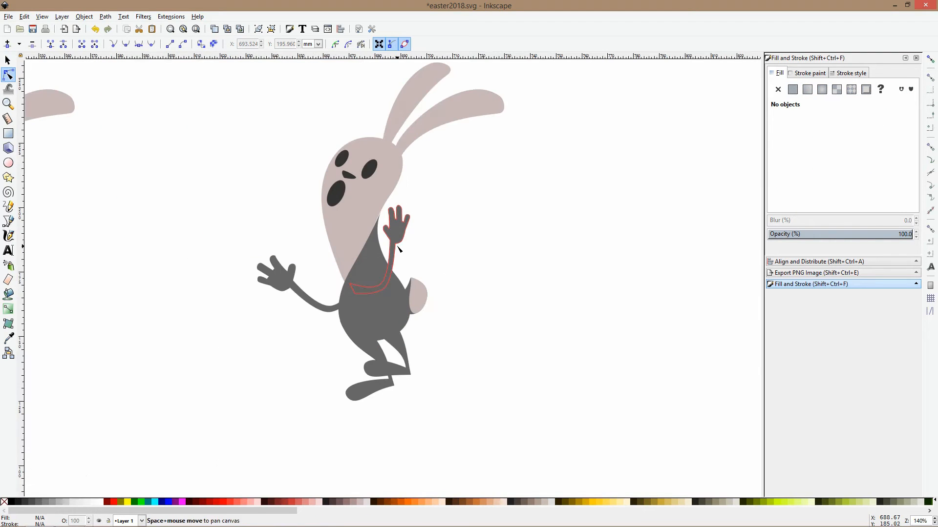
pyautogui.moveTo(401, 233); pyautogui.dragTo(399, 229)
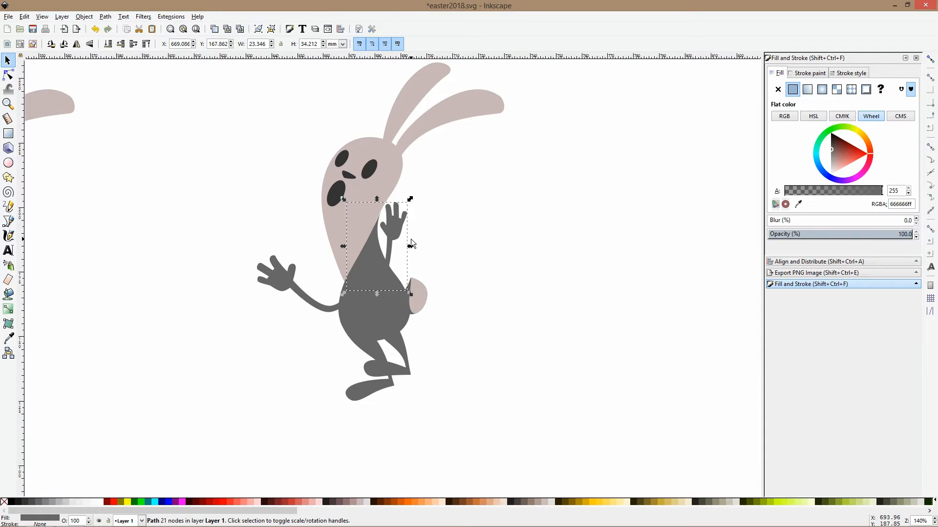
# Reshape the edge of the bunny's head by its neck to close the white gap between the head and the dark body.
pyautogui.press('3')
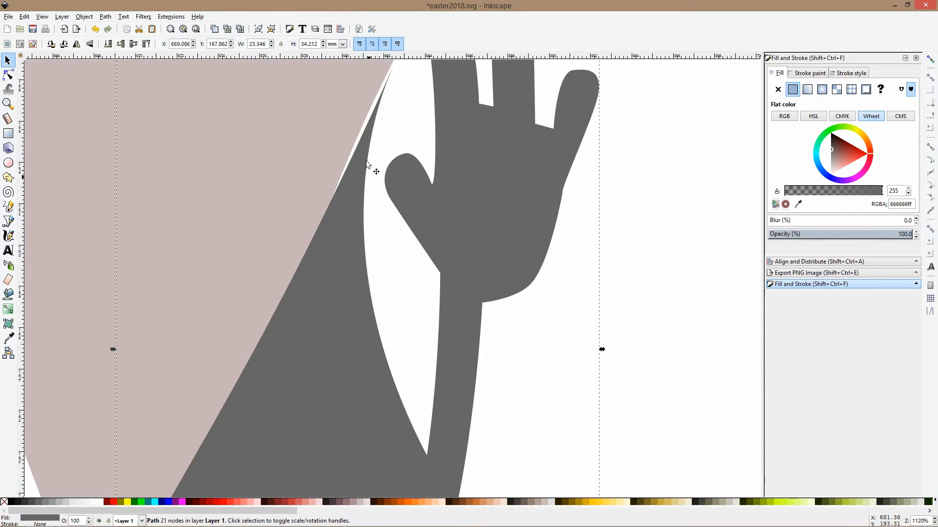
pyautogui.click(9, 74)
pyautogui.click(308, 207)
pyautogui.scroll(-2, 322, 185)
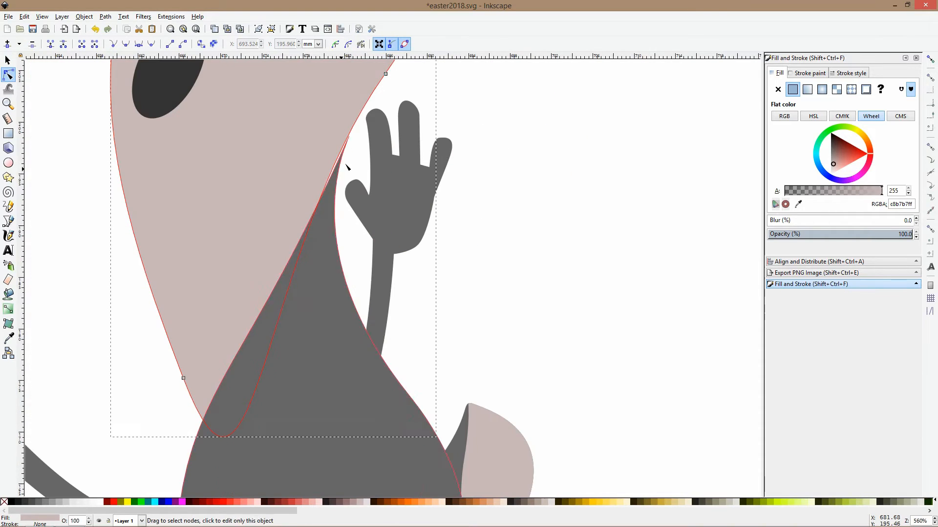
pyautogui.scroll(3, 338, 158)
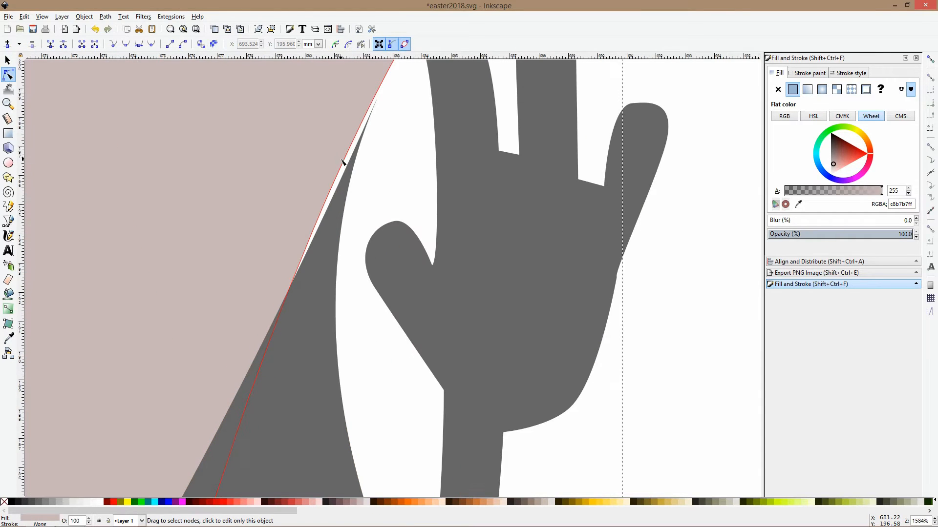
pyautogui.moveTo(344, 162); pyautogui.dragTo(348, 164)
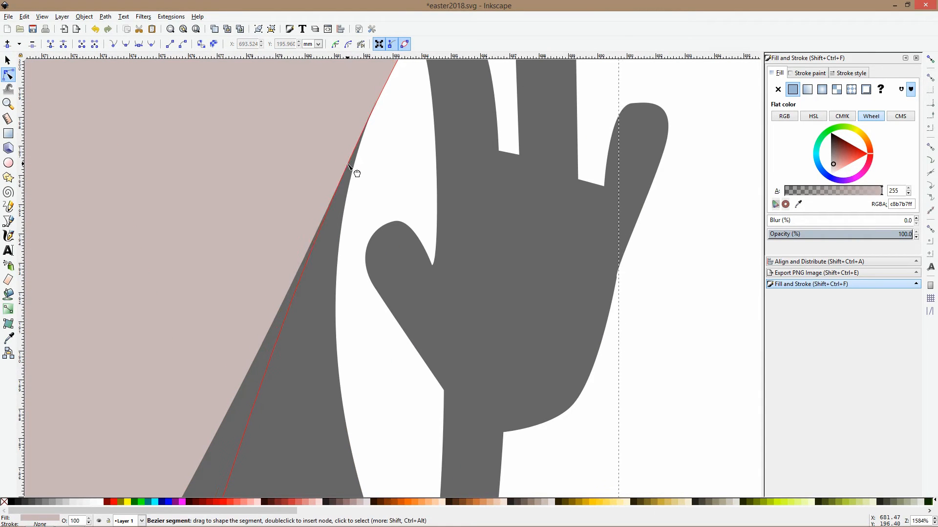
pyautogui.scroll(-5, 373, 176)
pyautogui.click(452, 154)
# Group all parts of the two-armed bunny and place a copy of the group below the row of characters.
pyautogui.scroll(-5, 449, 161)
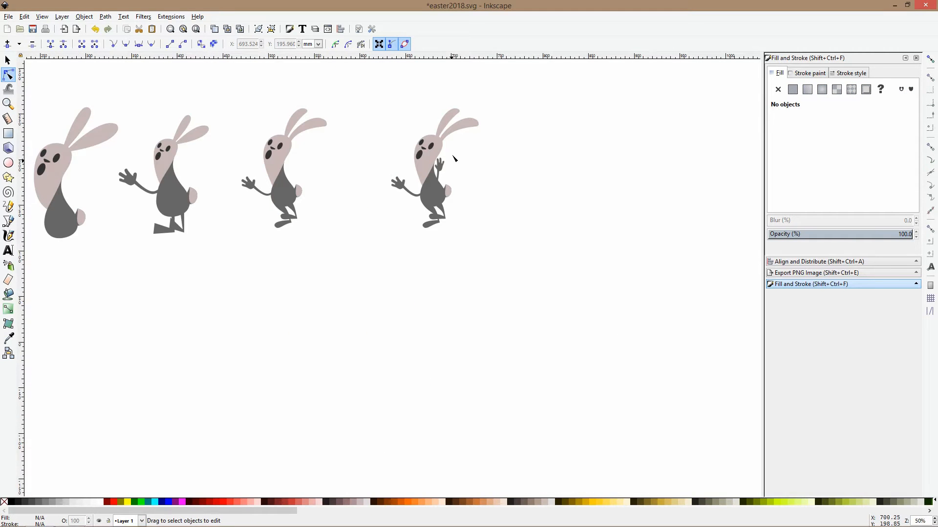
pyautogui.scroll(1, 456, 162)
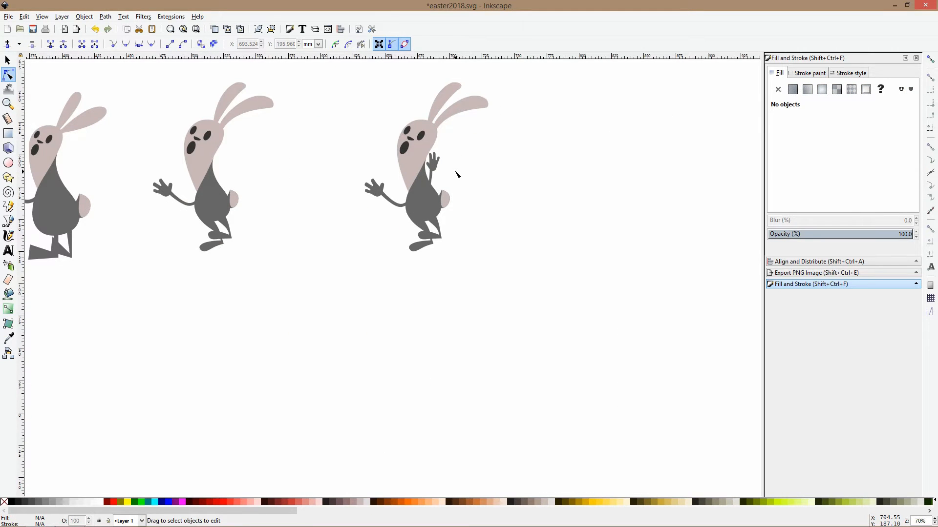
pyautogui.scroll(-3, 456, 172)
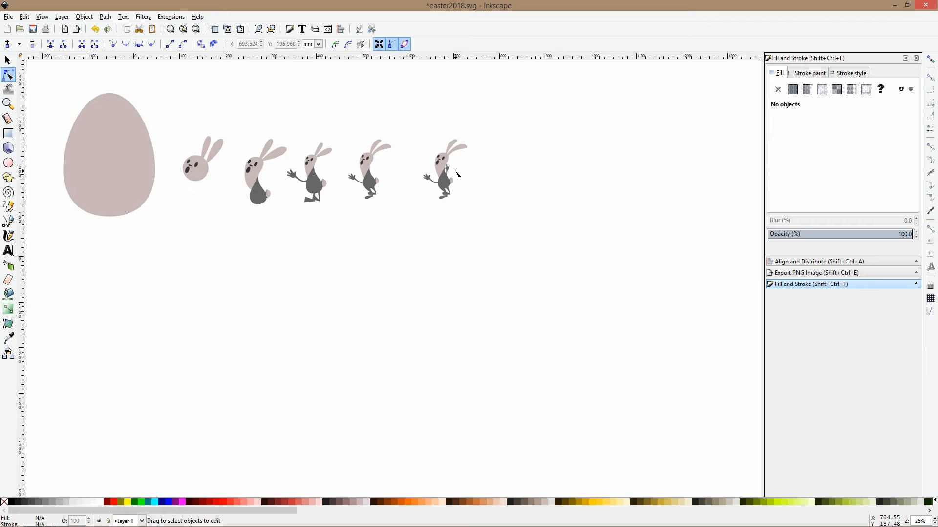
pyautogui.press('s')
pyautogui.moveTo(407, 113); pyautogui.dragTo(504, 225)
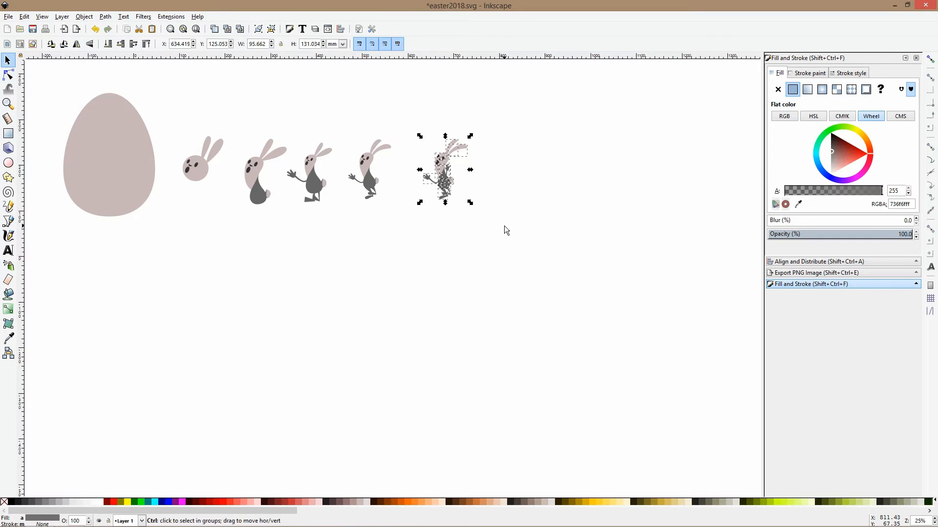
pyautogui.hotkey('ctrl', 'g')
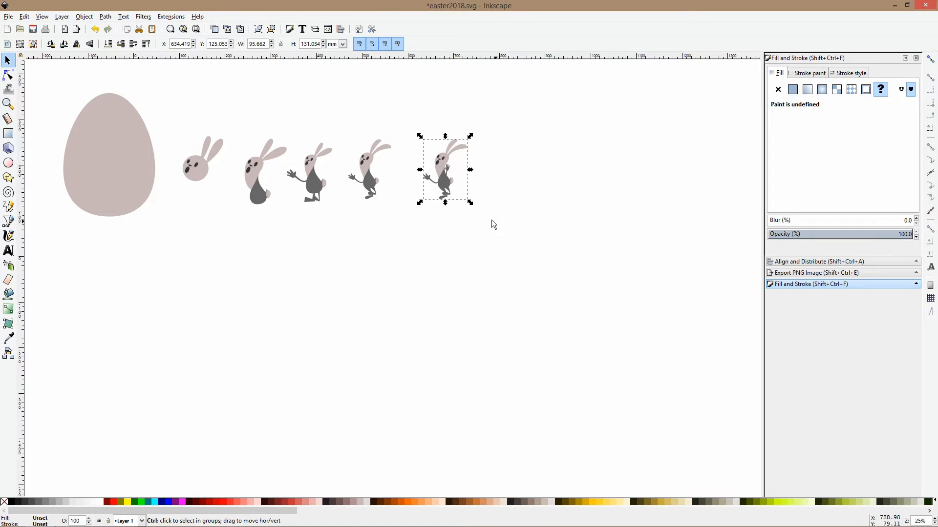
pyautogui.moveTo(444, 190); pyautogui.dragTo(296, 347)
# Move the egg down beside the copied bunny and scale it to about 132.8 by 178.7 mm.
pyautogui.click(134, 170)
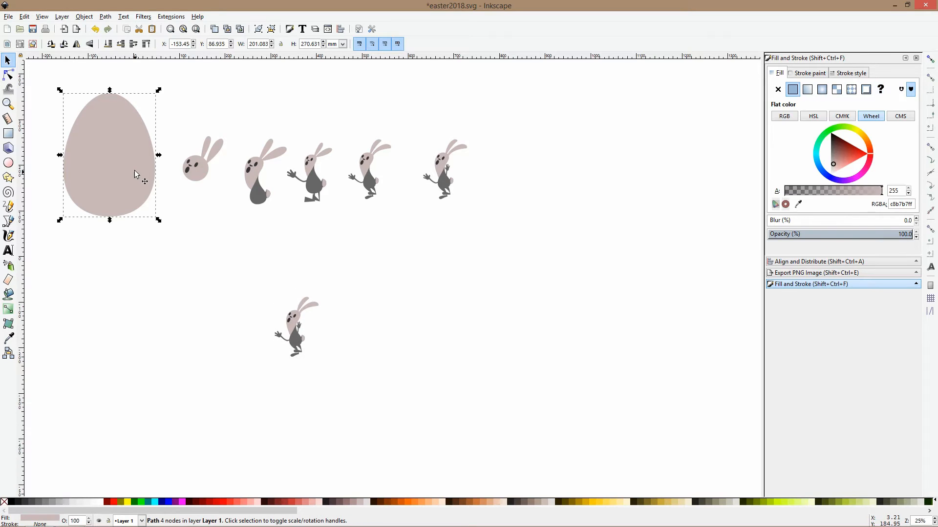
pyautogui.moveTo(134, 170); pyautogui.dragTo(262, 309)
pyautogui.moveTo(247, 235); pyautogui.dragTo(262, 294)
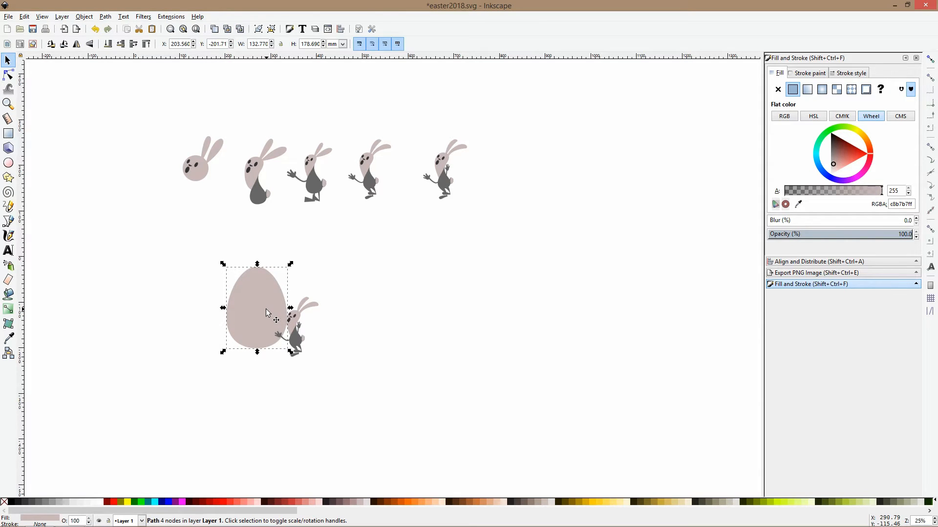
# Try several blue tints on the egg and settle on the grey-teal fill #B7C8C4.
pyautogui.scroll(4, 265, 309)
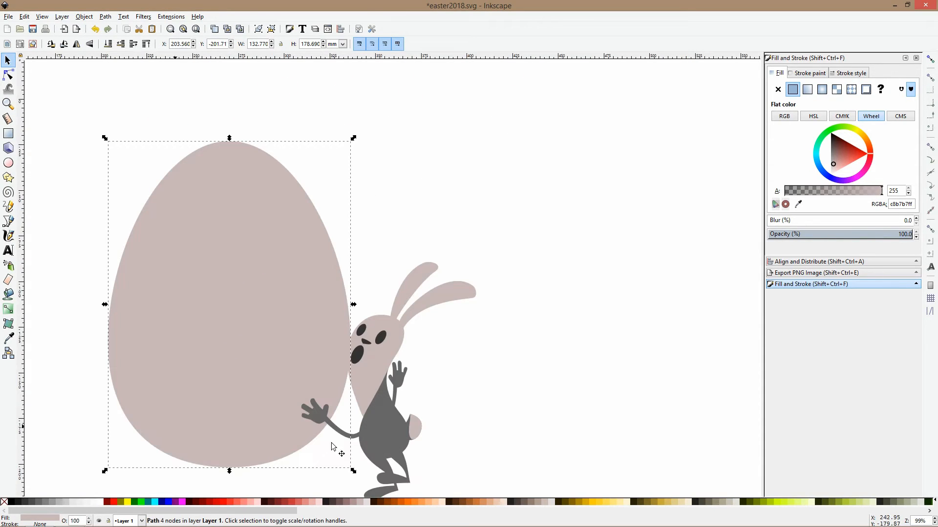
pyautogui.scroll(-3, 701, 503)
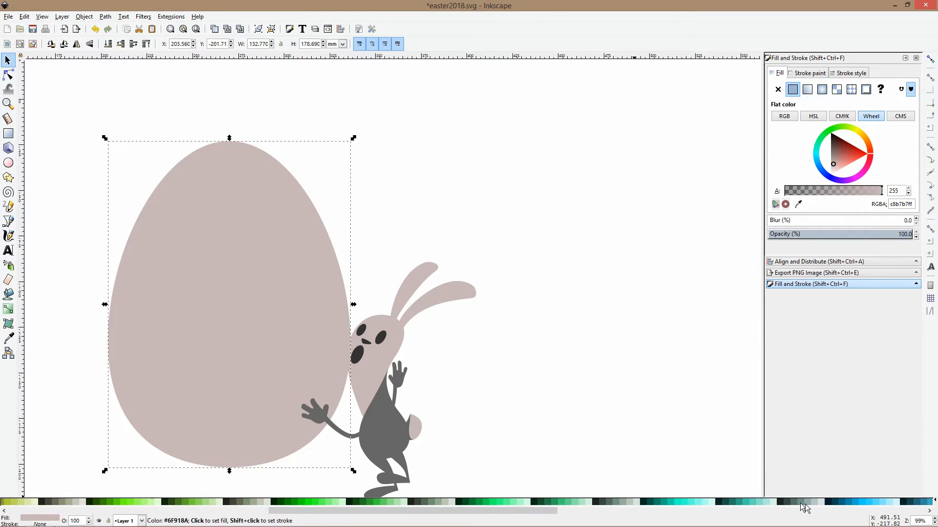
pyautogui.click(889, 503)
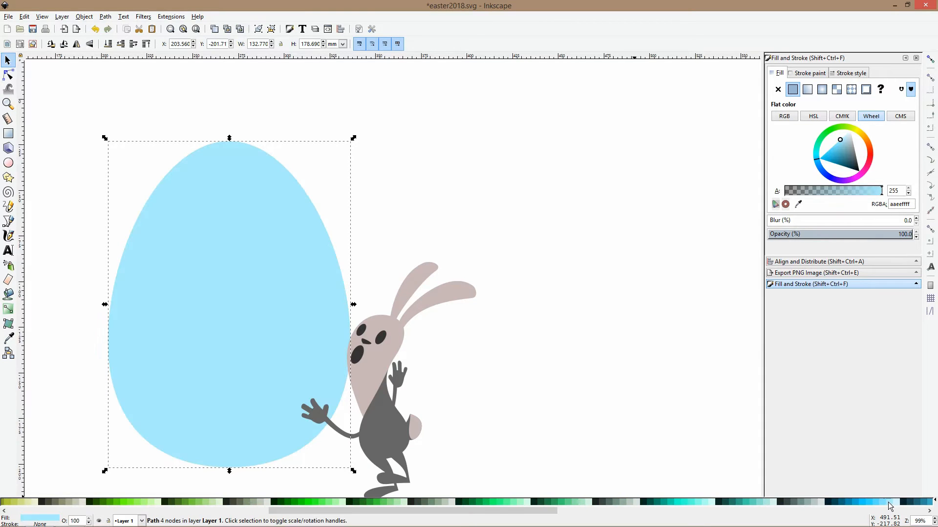
pyautogui.click(818, 503)
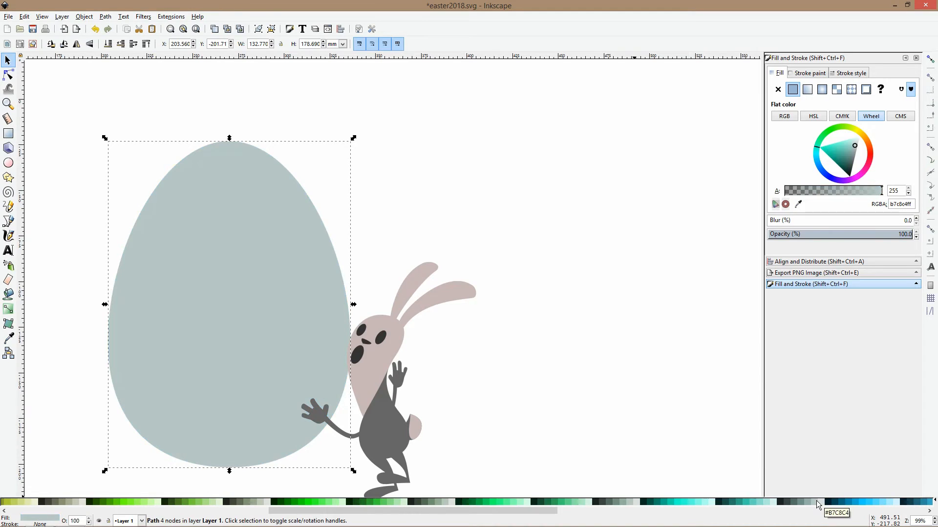
pyautogui.click(822, 503)
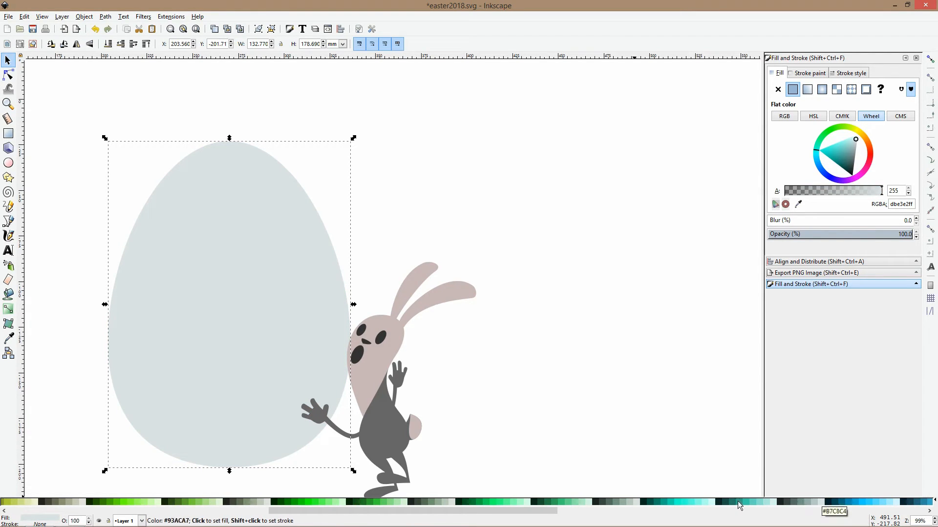
pyautogui.click(817, 504)
pyautogui.click(421, 214)
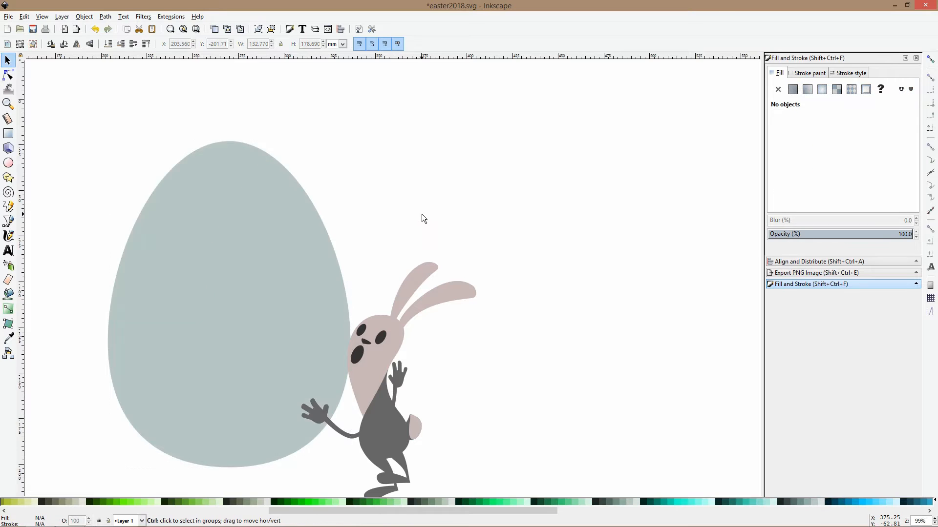
# Move the egg away from the bunny to about X 162.4, Y -195.8 mm.
pyautogui.scroll(-2, 421, 214)
pyautogui.click(336, 241)
pyautogui.moveTo(335, 238); pyautogui.dragTo(306, 233)
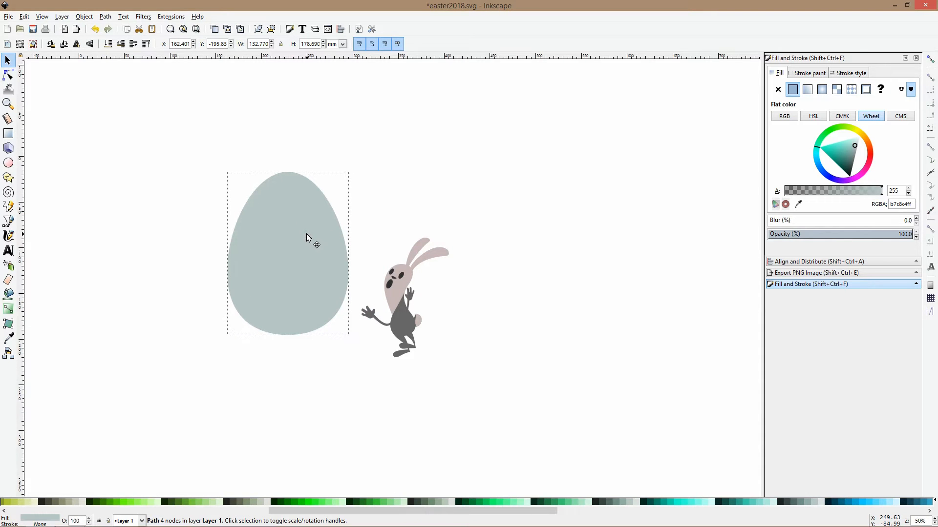
# Draw a closed five-node shard about 58 by 84.5 mm over the egg's upper-left edge with the Pen tool.
pyautogui.click(10, 224)
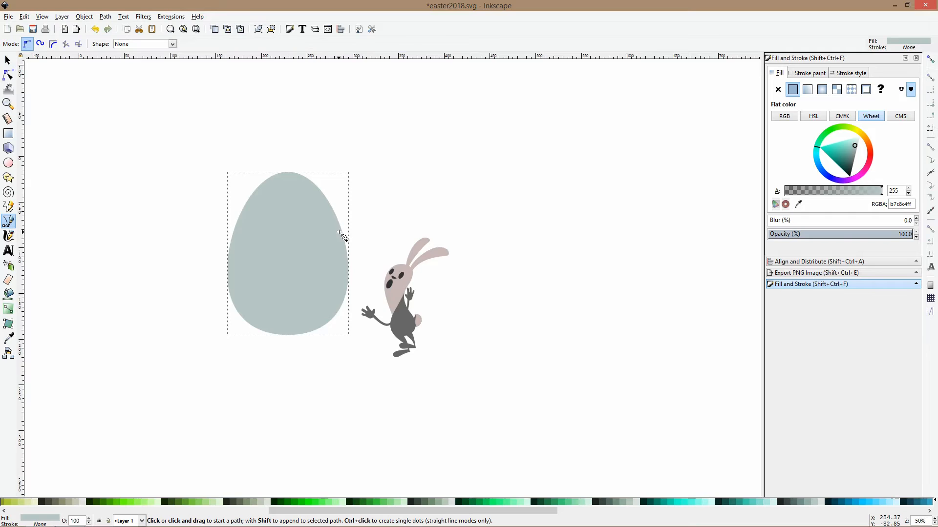
pyautogui.scroll(2, 267, 223)
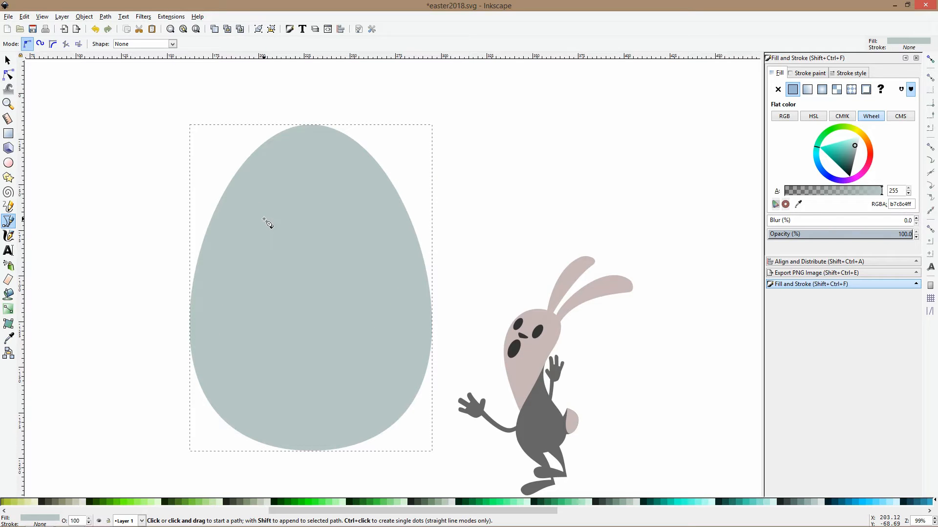
pyautogui.press('s')
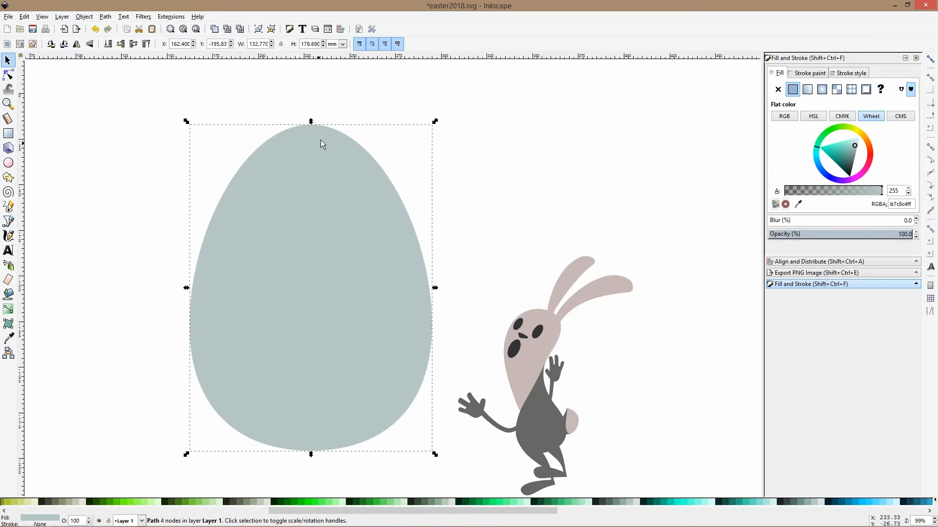
pyautogui.press('b')
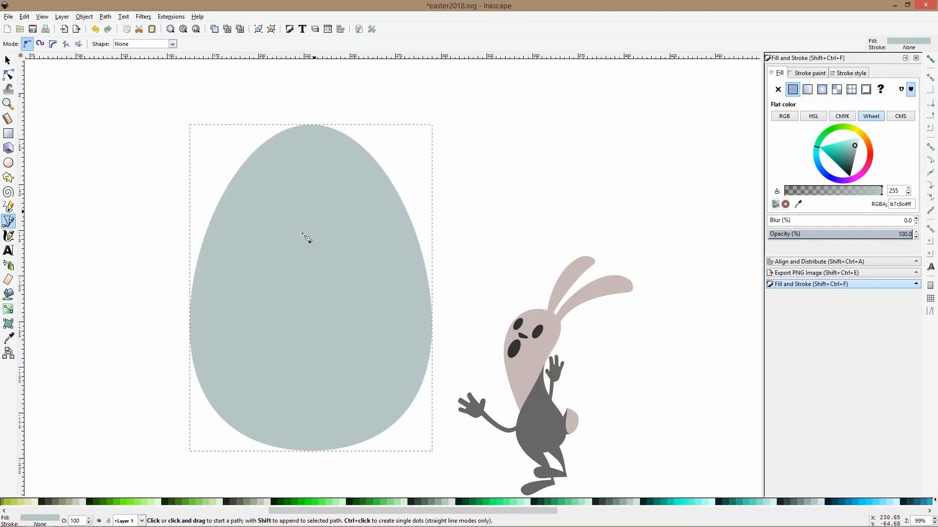
pyautogui.click(184, 257)
pyautogui.click(224, 276)
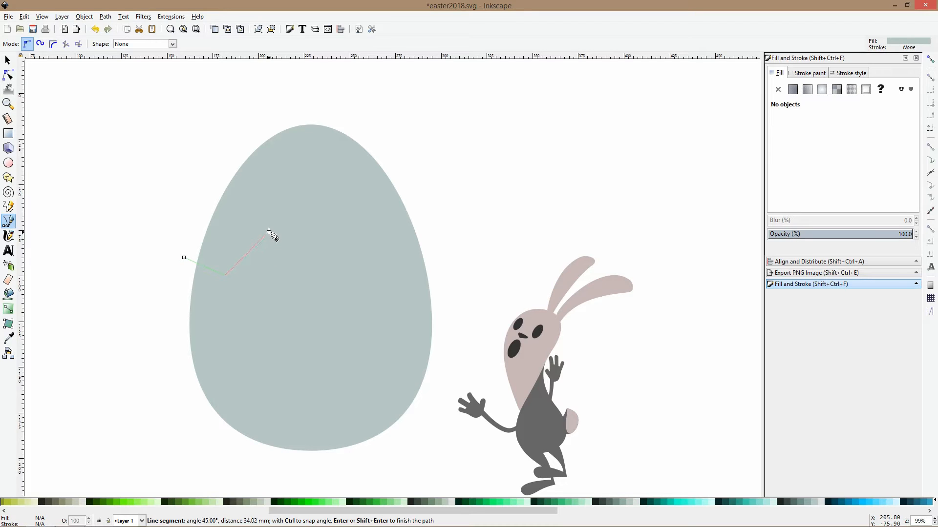
pyautogui.click(288, 209)
pyautogui.click(245, 122)
pyautogui.click(184, 257)
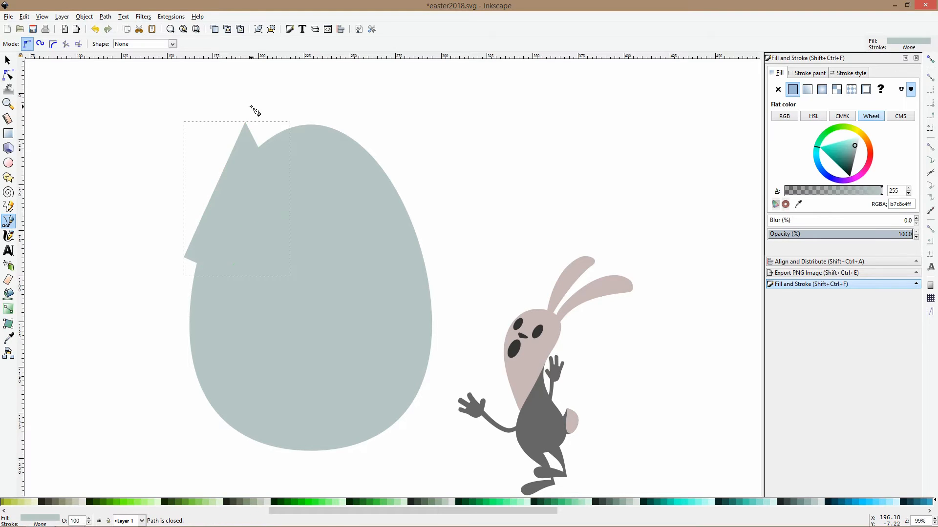
# Place a copy of the egg at the start of the character row, at about X -116.6, Y 116.3 mm.
pyautogui.press('s')
pyautogui.scroll(-4, 283, 149)
pyautogui.click(307, 170)
pyautogui.moveTo(308, 174)
pyautogui.mouseDown()
pyautogui.moveTo(126, 41)
pyautogui.moveTo(194, 144)
pyautogui.moveTo(180, 175)
pyautogui.mouseUp()
pyautogui.scroll(-3, 244, 254)
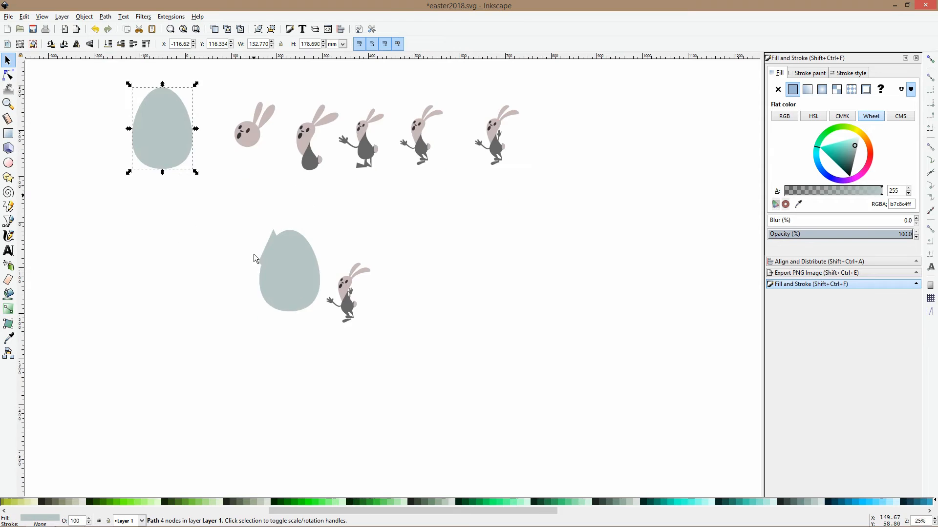
# Fill the five-node shard on the egg with the grey-green colour #9DAC93.
pyautogui.scroll(2, 254, 257)
pyautogui.click(252, 260)
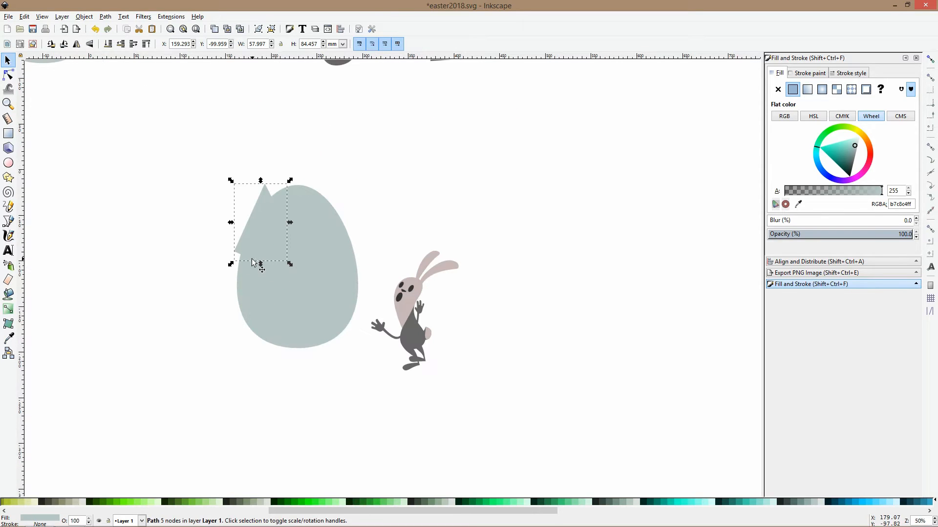
pyautogui.click(253, 501)
# Draw a closed triangular shard with a curved lower tip over the egg's top, just right of the first shard.
pyautogui.click(8, 222)
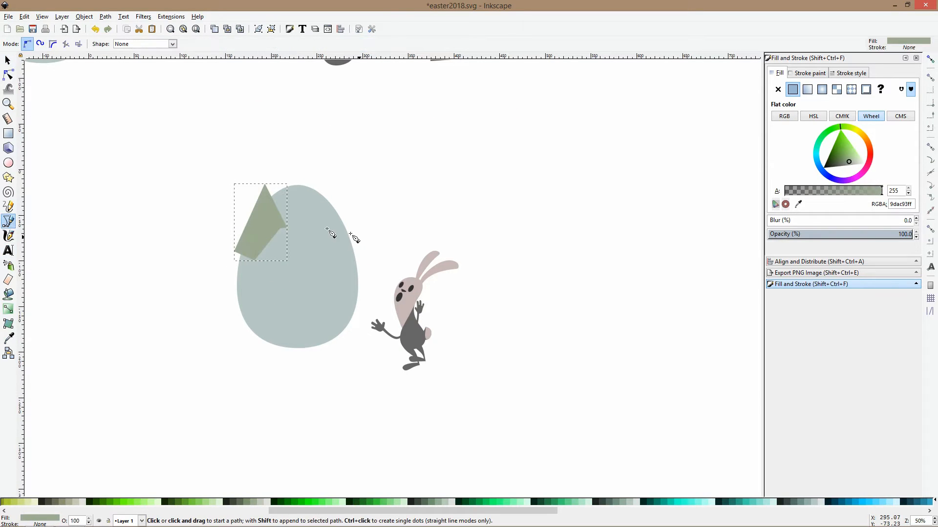
pyautogui.scroll(2, 319, 229)
pyautogui.scroll(2, 233, 161)
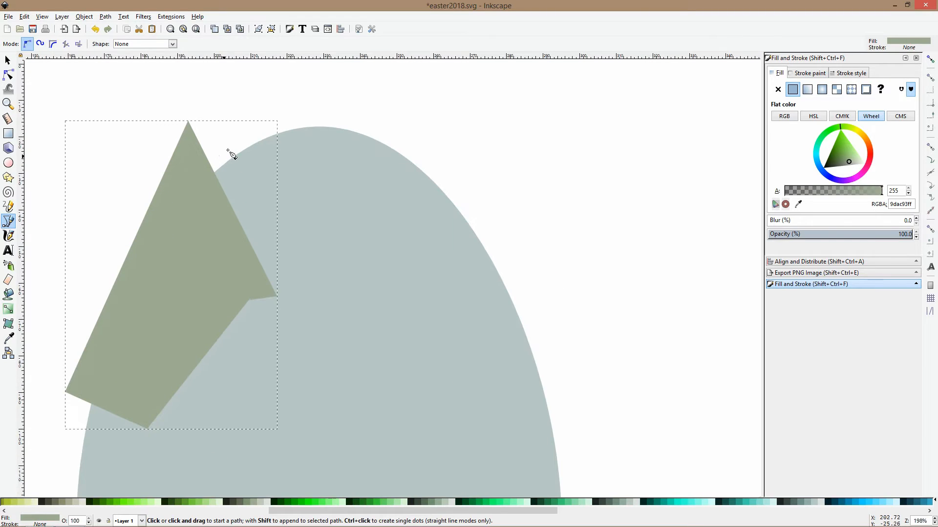
pyautogui.click(221, 149)
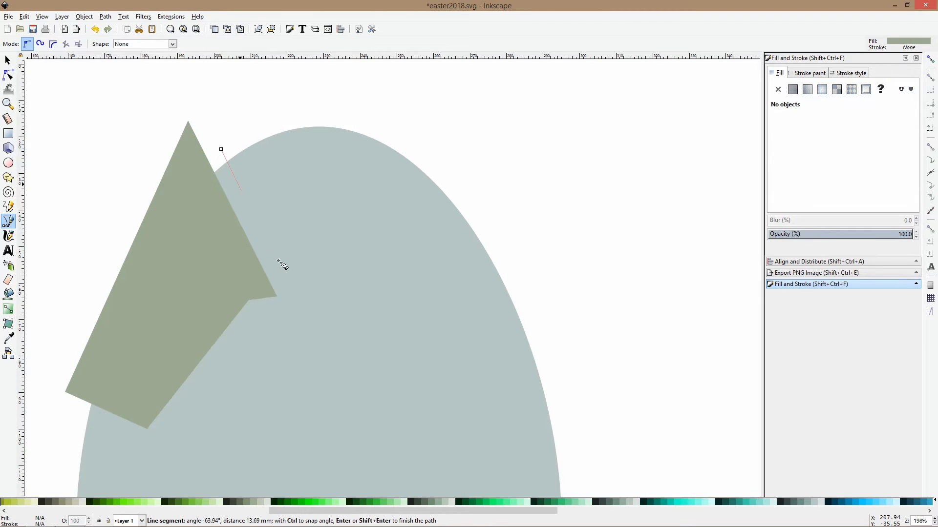
pyautogui.press('Escape')
pyautogui.click(219, 143)
pyautogui.moveTo(267, 217); pyautogui.dragTo(277, 204)
pyautogui.click(326, 106)
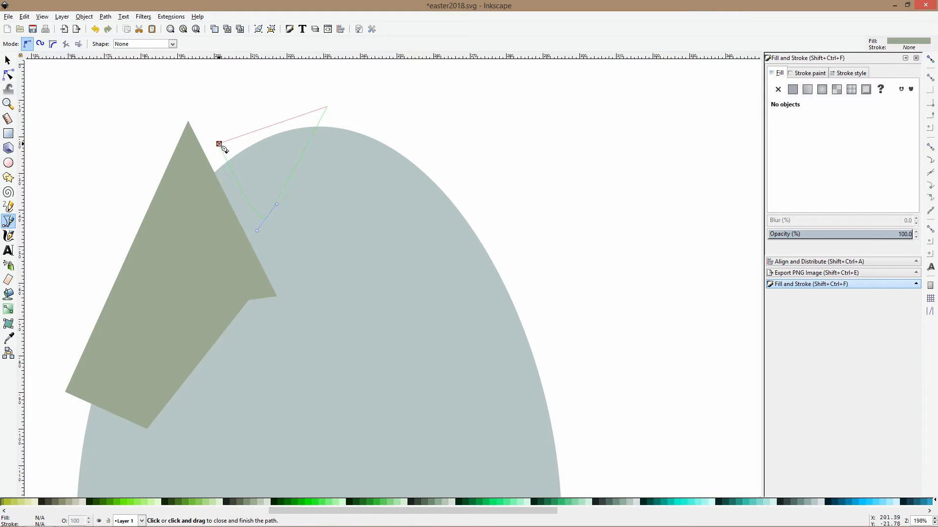
pyautogui.click(218, 144)
# Draw a closed angular shard over the egg's top, leaving a narrow gap beside the triangular one.
pyautogui.click(338, 106)
pyautogui.click(263, 235)
pyautogui.click(287, 291)
pyautogui.click(360, 254)
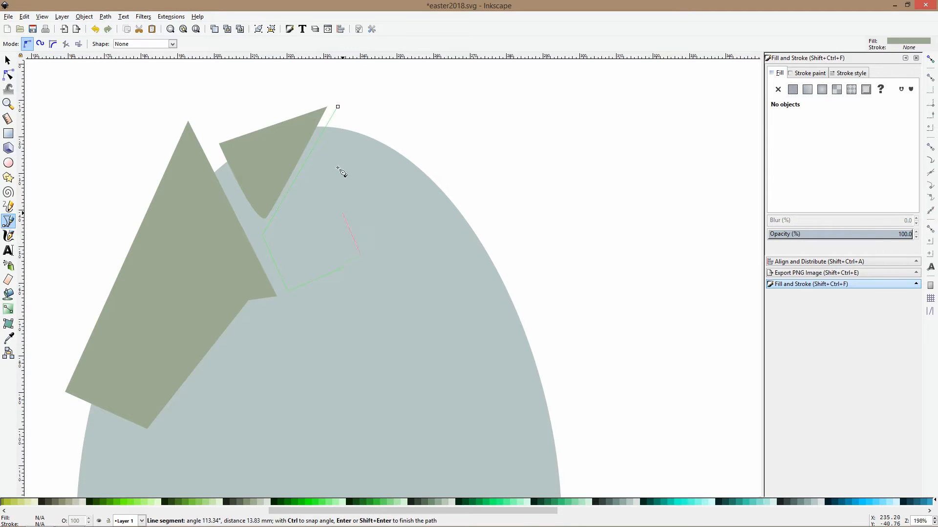
pyautogui.click(374, 112)
pyautogui.click(338, 107)
# Draw a large closed shard with a stepped lower edge over the egg's upper-right side.
pyautogui.scroll(-2, 434, 154)
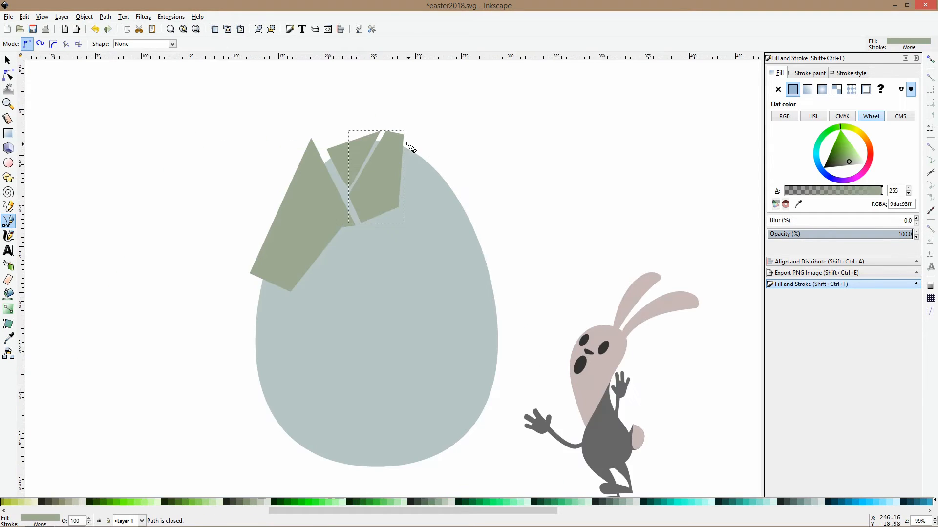
pyautogui.click(405, 141)
pyautogui.click(439, 243)
pyautogui.click(440, 262)
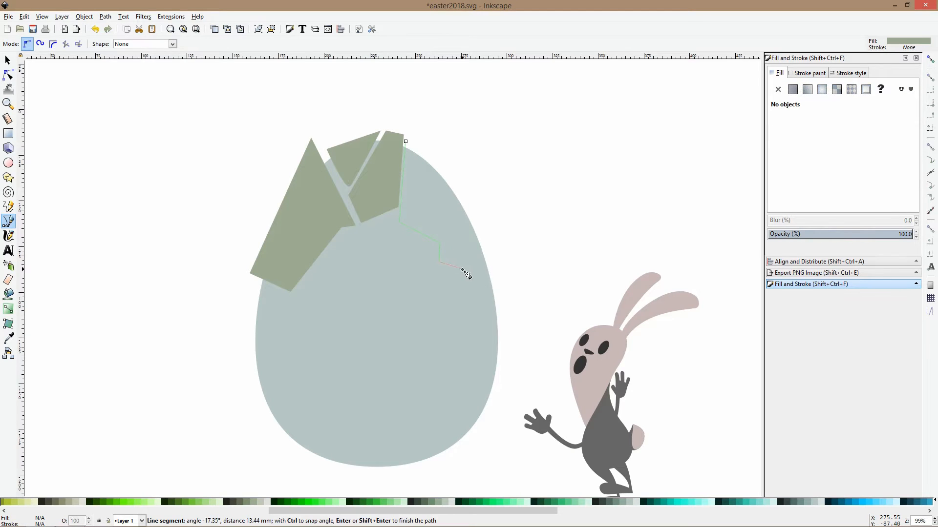
pyautogui.click(496, 279)
pyautogui.click(481, 125)
pyautogui.click(405, 141)
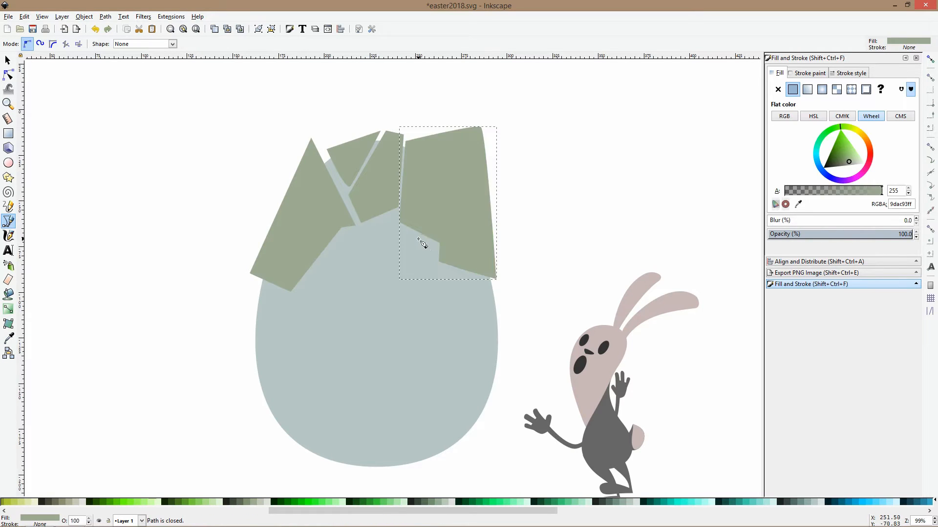
# Draw another angular shard on the egg just below the middle shard of the top row.
pyautogui.scroll(-4, 410, 242)
pyautogui.scroll(2, 382, 184)
pyautogui.click(416, 84)
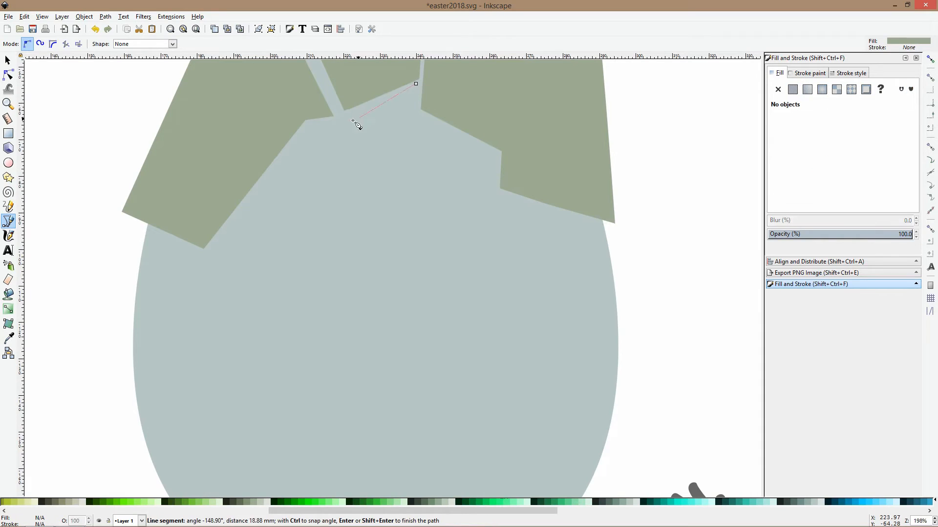
pyautogui.click(341, 117)
pyautogui.click(372, 180)
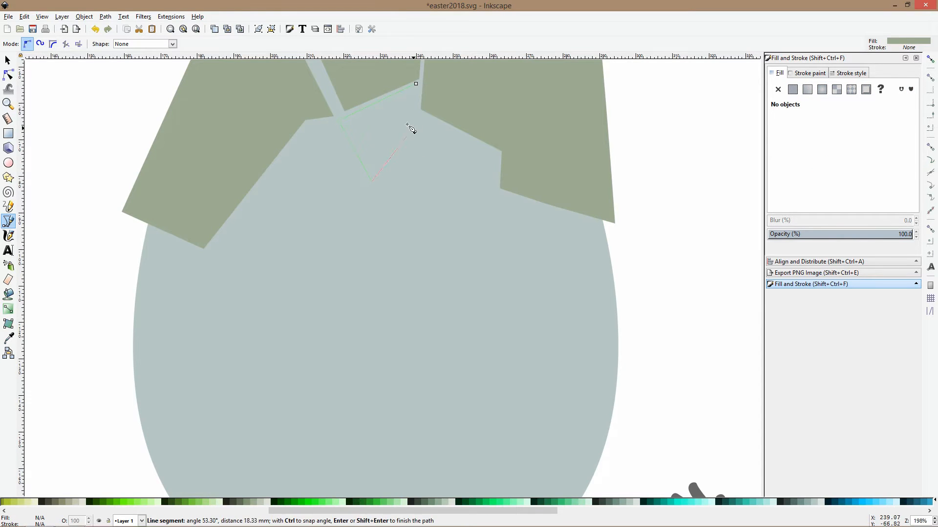
# Close the small triangular shard and draw a large jagged-topped polygon covering the lower part of the egg.
pyautogui.click(415, 84)
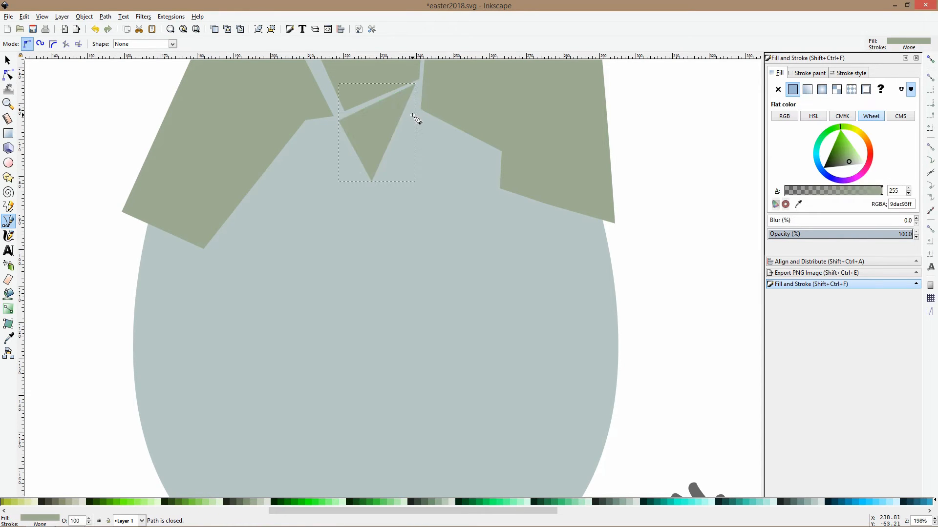
pyautogui.scroll(-1, 413, 116)
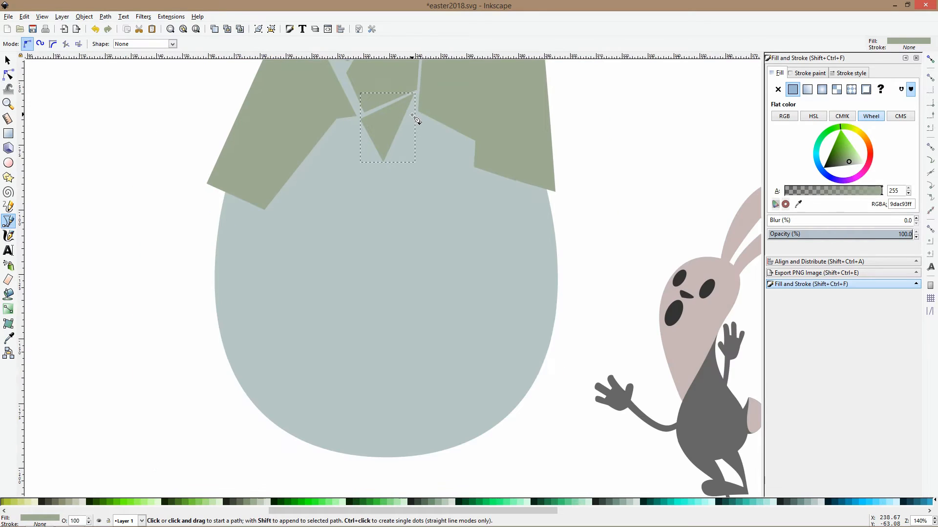
pyautogui.click(219, 197)
pyautogui.click(268, 217)
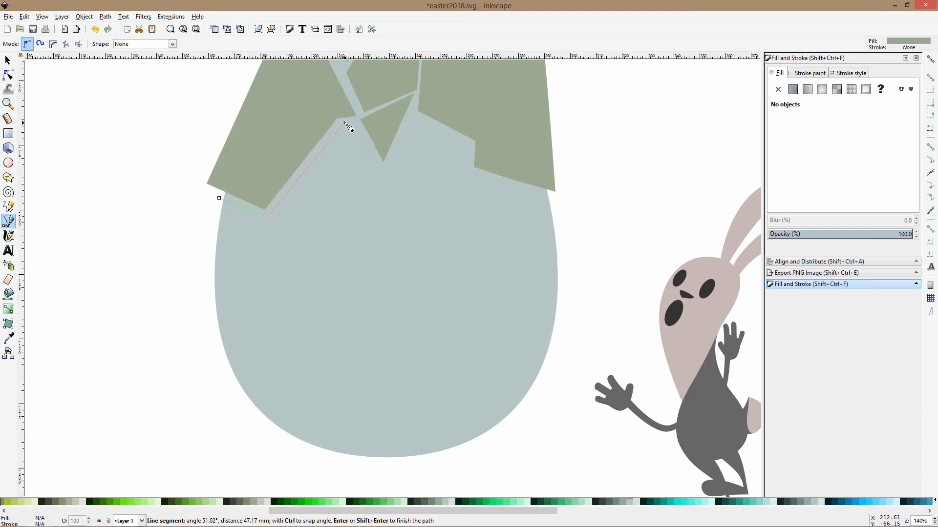
pyautogui.click(364, 183)
pyautogui.click(450, 225)
pyautogui.click(477, 212)
pyautogui.click(517, 282)
pyautogui.click(588, 288)
pyautogui.click(547, 474)
pyautogui.click(317, 468)
pyautogui.click(179, 378)
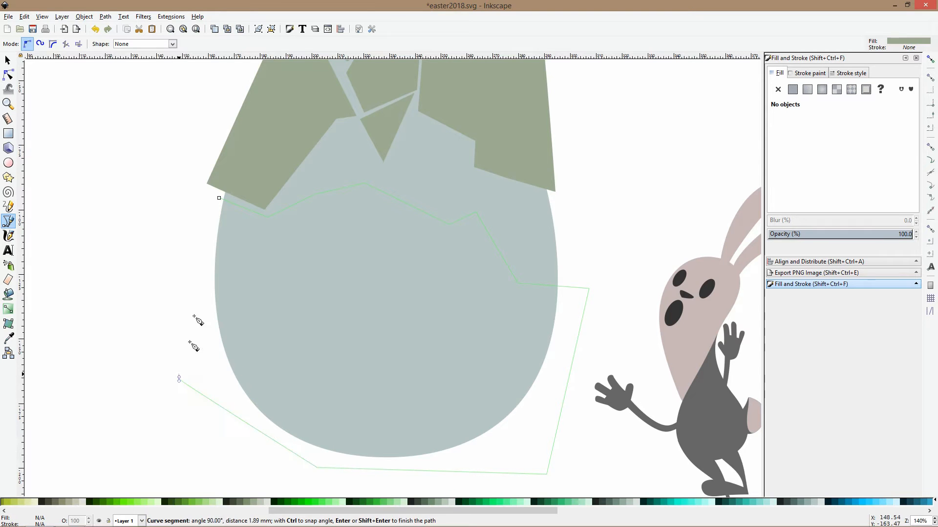
pyautogui.click(218, 198)
# Reshape the large lower shard's jagged upper edge, raising its corner nearest the rabbit and curving the adjoining segment.
pyautogui.click(8, 75)
pyautogui.moveTo(342, 166); pyautogui.dragTo(472, 260)
pyautogui.click(589, 289)
pyautogui.moveTo(589, 289); pyautogui.dragTo(547, 280)
pyautogui.click(620, 240)
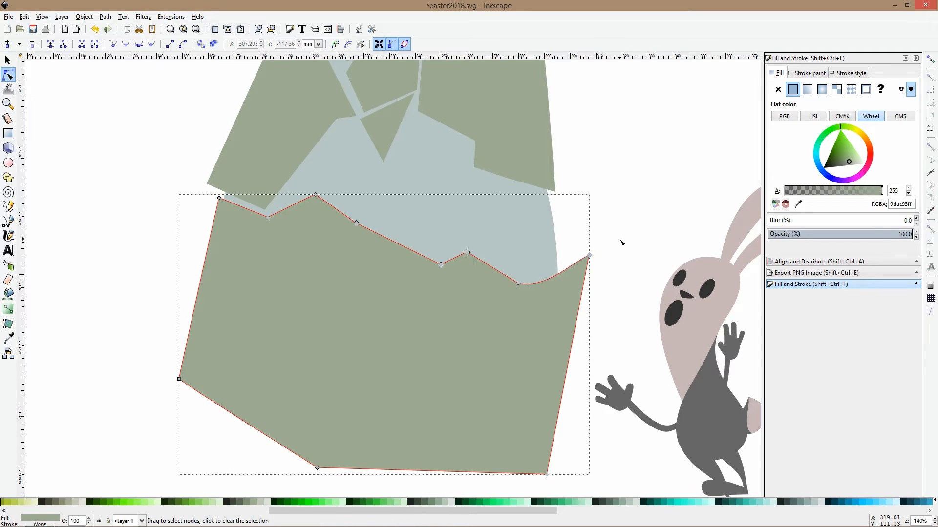
pyautogui.click(620, 241)
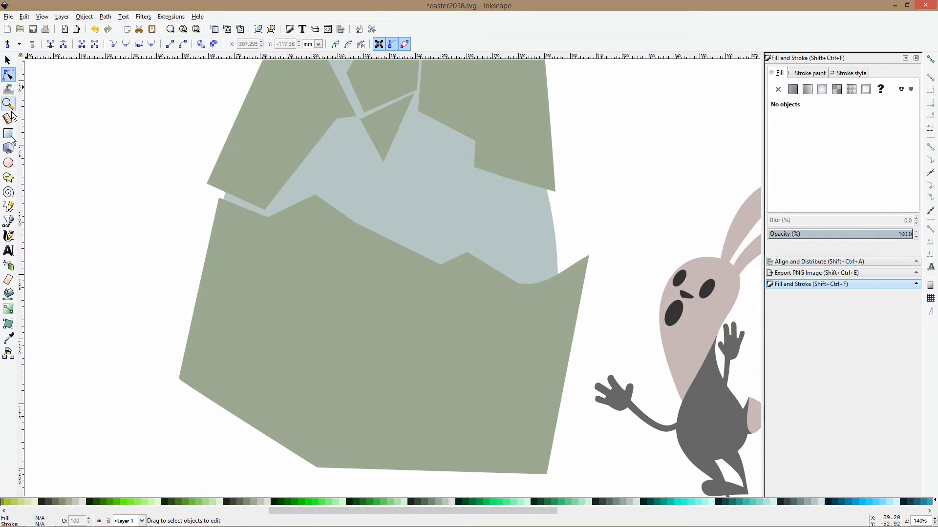
# Draw a five-sided shard with the Bezier tool in the gap between the upper left shard and the lower shard.
pyautogui.click(8, 221)
pyautogui.click(338, 122)
pyautogui.click(356, 118)
pyautogui.click(399, 201)
pyautogui.click(356, 218)
pyautogui.click(319, 192)
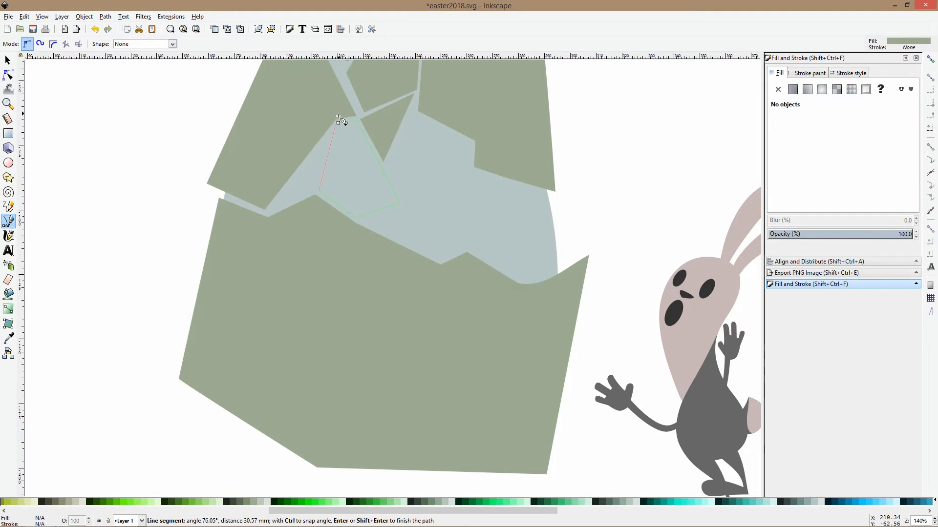
pyautogui.click(337, 121)
# Draw a thin triangular shard between the upper left shard and the five-sided shard.
pyautogui.click(326, 138)
pyautogui.click(277, 198)
pyautogui.click(309, 192)
pyautogui.click(327, 138)
# Draw a diamond-shaped shard in the egg's centre, beside the triangular and five-sided shards.
pyautogui.click(415, 114)
pyautogui.click(408, 205)
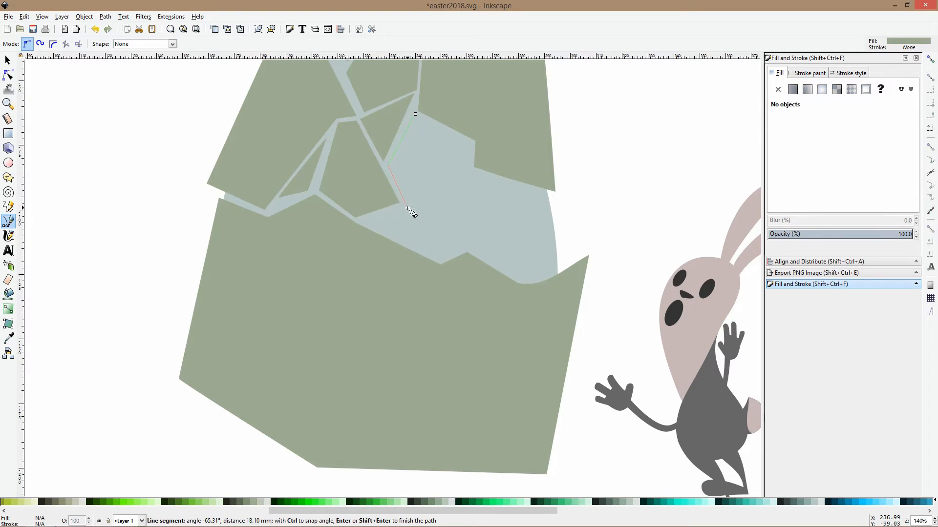
pyautogui.click(437, 152)
pyautogui.click(415, 113)
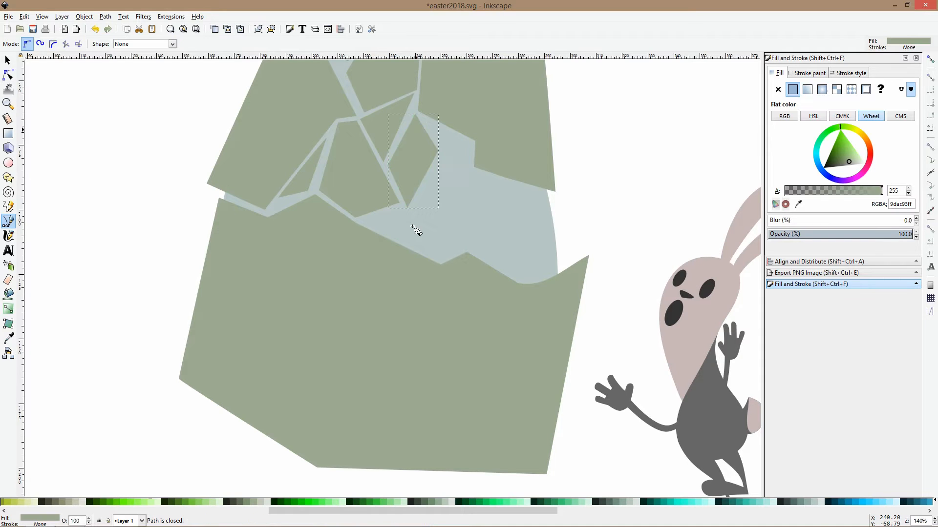
# Draw a flat triangular shard between the five-sided shard and the lower shard's sloping edge.
pyautogui.click(362, 220)
pyautogui.click(440, 259)
pyautogui.click(404, 208)
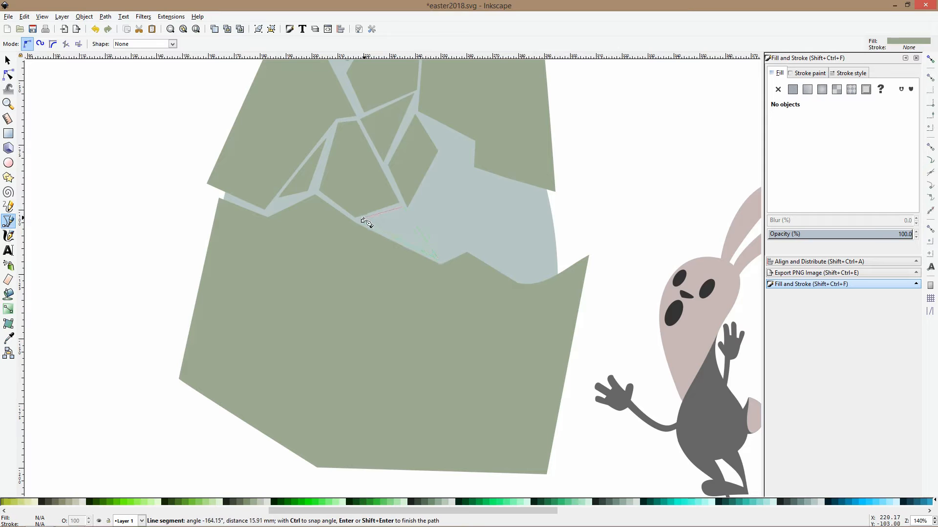
pyautogui.click(362, 221)
# Draw two tiny irregular shards between the diamond-shaped shard and the notch of the large upper right shard.
pyautogui.moveTo(432, 127); pyautogui.dragTo(444, 149)
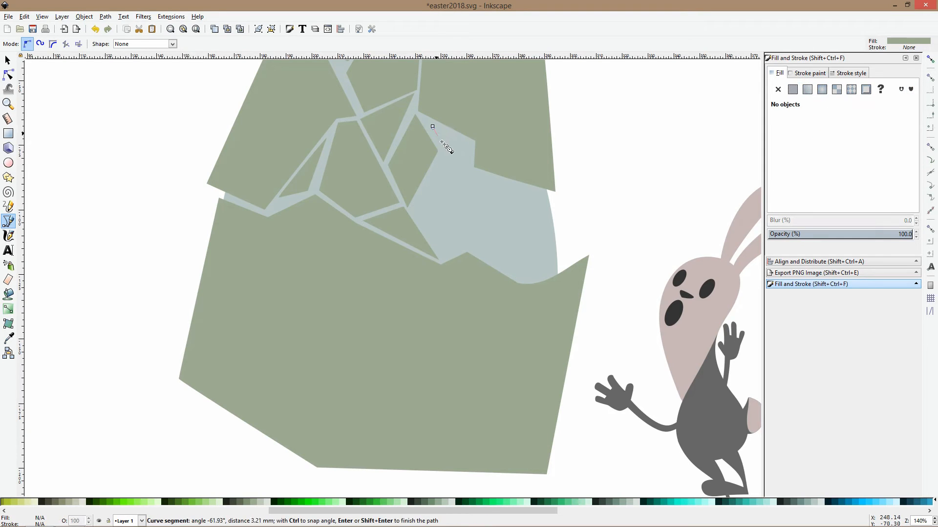
pyautogui.click(433, 127)
pyautogui.click(465, 147)
pyautogui.click(439, 160)
pyautogui.click(446, 174)
pyautogui.click(454, 170)
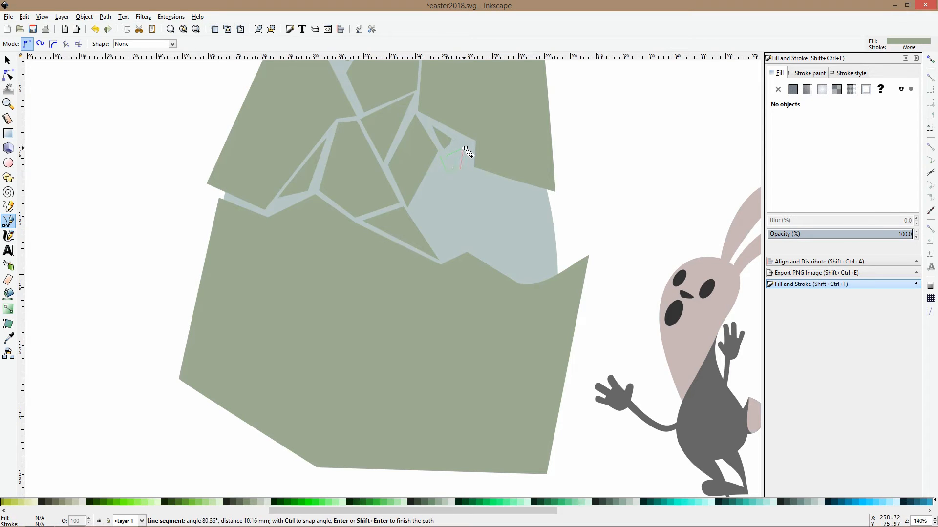
pyautogui.click(465, 147)
# Draw a large shard filling the egg's right side between the upper right shard and the lower shard.
pyautogui.click(428, 179)
pyautogui.click(562, 196)
pyautogui.click(566, 264)
pyautogui.click(538, 278)
pyautogui.click(464, 242)
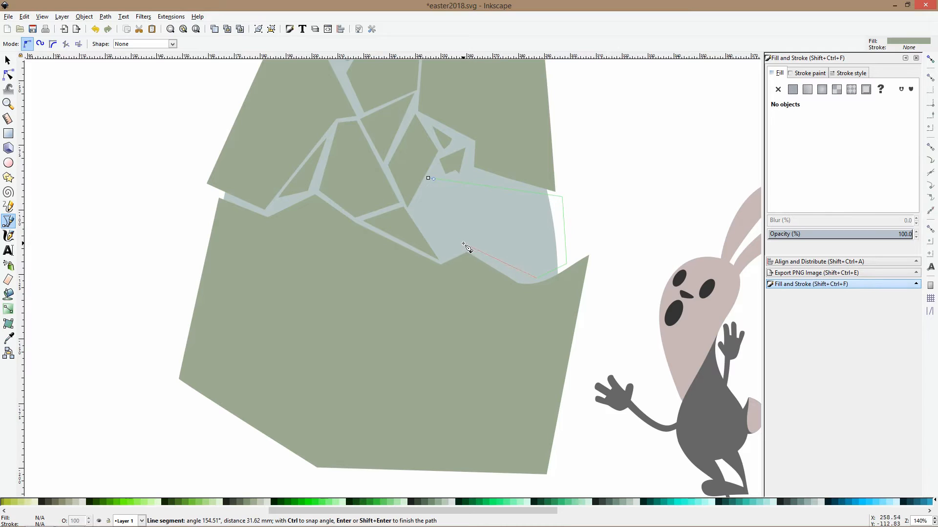
pyautogui.click(428, 178)
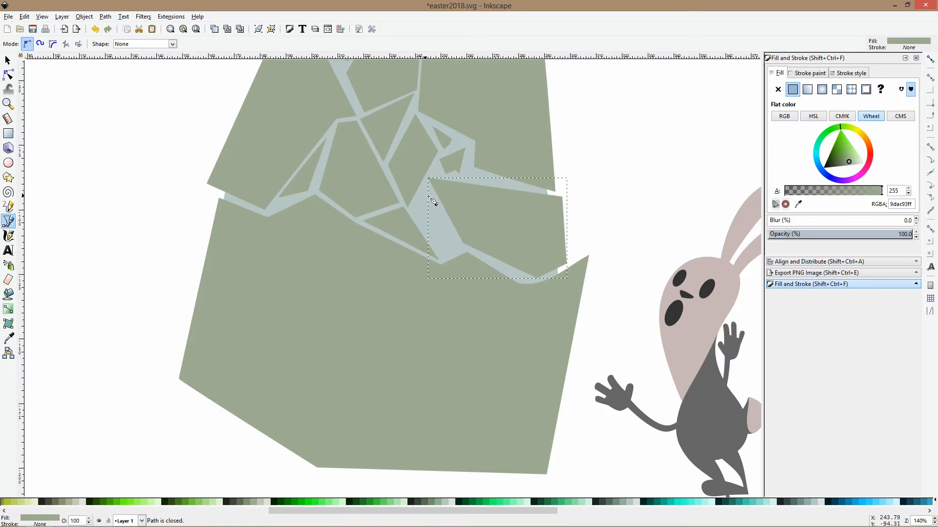
# Draw a narrow triangular shard in the remaining gap between the flat triangular shard and the large right shard.
pyautogui.click(425, 193)
pyautogui.moveTo(410, 209); pyautogui.dragTo(414, 210)
pyautogui.click(440, 248)
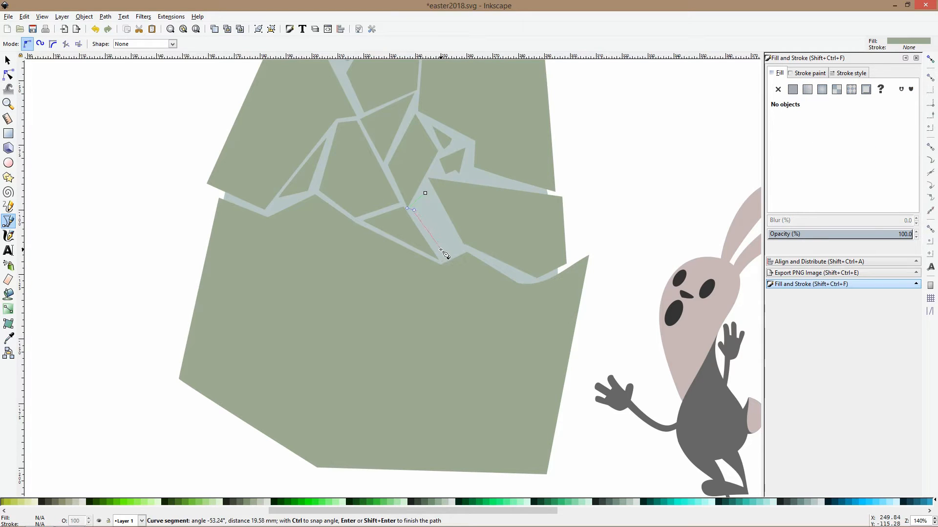
pyautogui.click(425, 194)
# Deselect the last shard and save the drawing.
pyautogui.press('space')
pyautogui.scroll(-2, 430, 196)
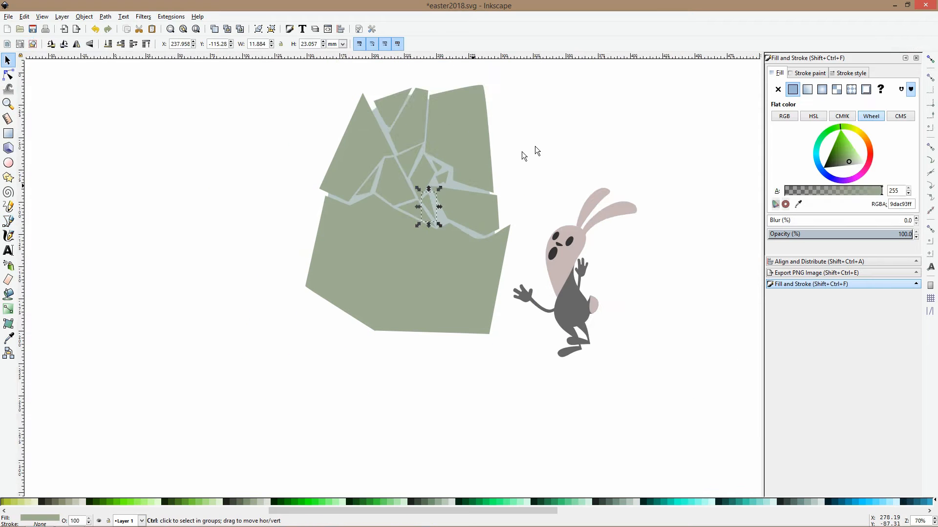
pyautogui.click(526, 148)
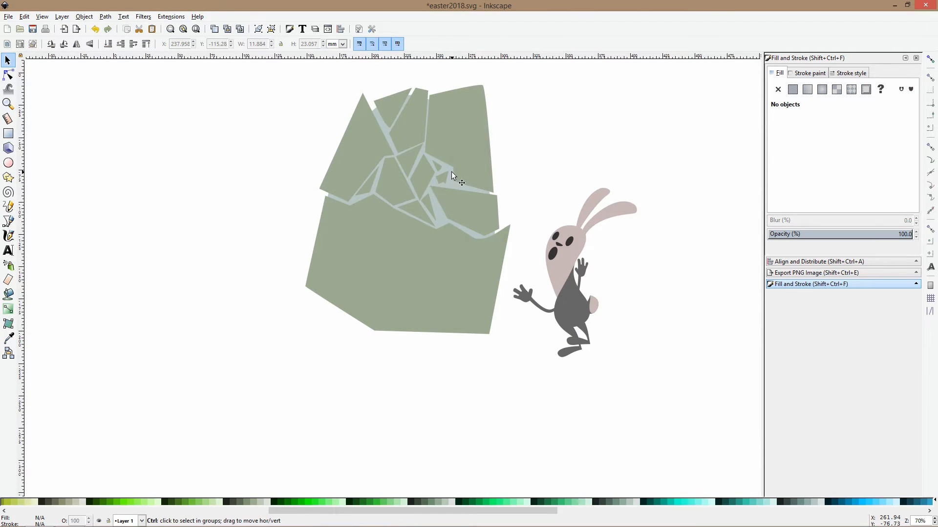
pyautogui.scroll(2, 451, 171)
pyautogui.hotkey('ctrl', 's')
# Select all the green shards over the egg and combine them into a single path.
pyautogui.scroll(-3, 452, 171)
pyautogui.moveTo(327, 97); pyautogui.dragTo(502, 323)
pyautogui.scroll(5, 451, 198)
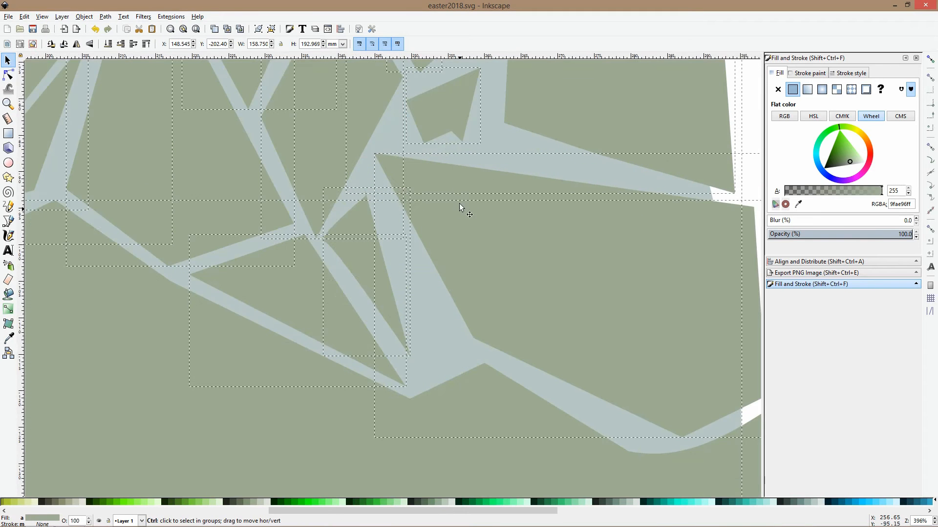
pyautogui.scroll(-3, 487, 160)
pyautogui.scroll(-1, 488, 160)
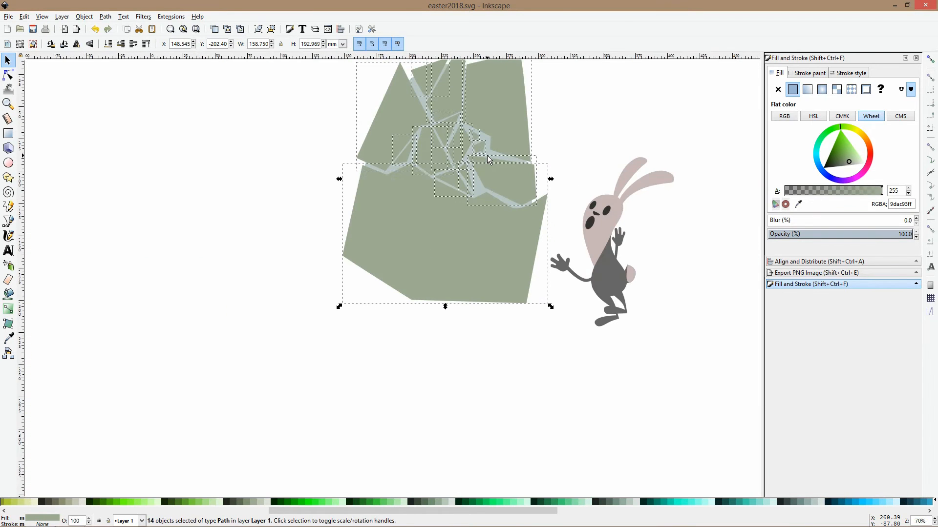
pyautogui.scroll(6, 473, 151)
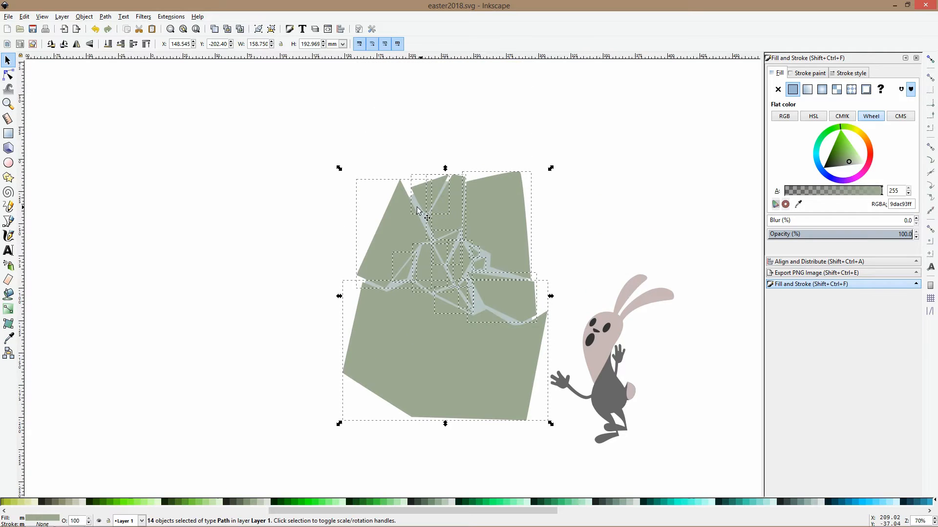
pyautogui.moveTo(418, 211); pyautogui.dragTo(128, 219)
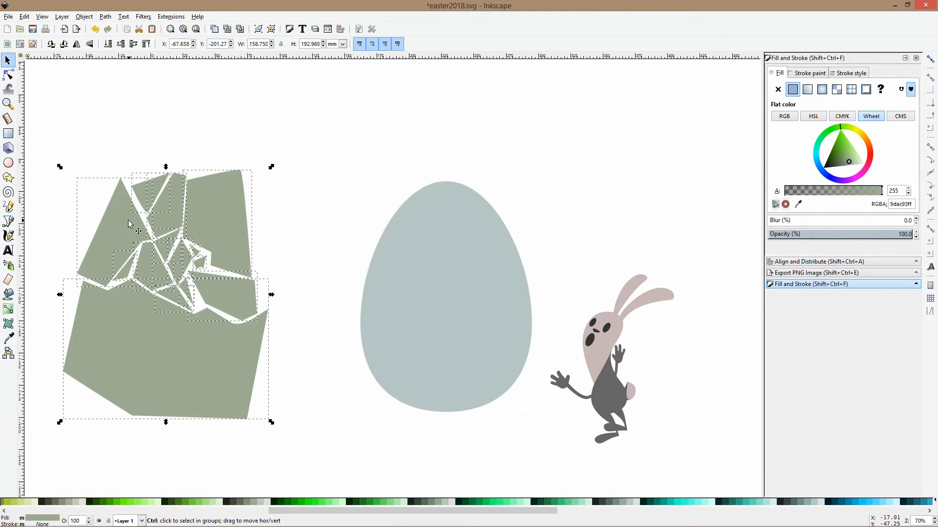
pyautogui.hotkey('ctrl', 'z')
pyautogui.hotkey('ctrl', 'k')
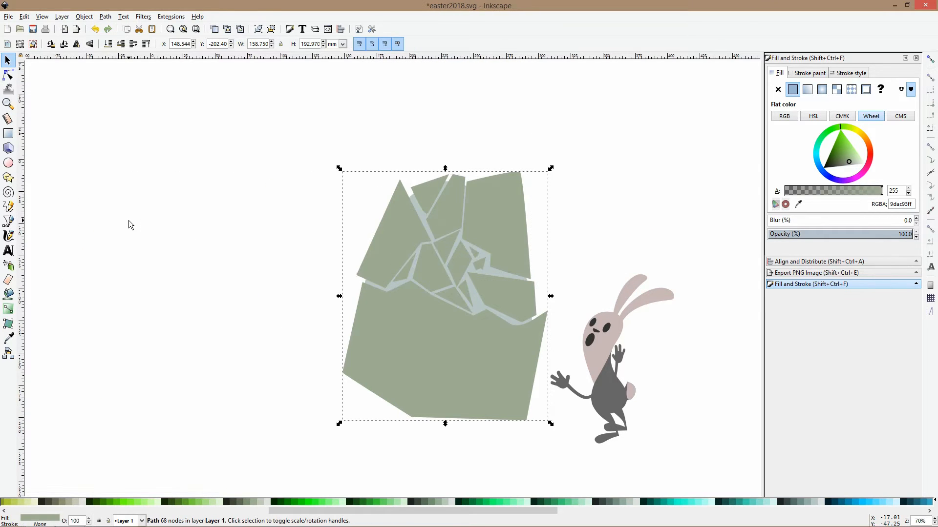
# Divide the egg into pieces with the combined shard path using Division.
pyautogui.scroll(2, 513, 254)
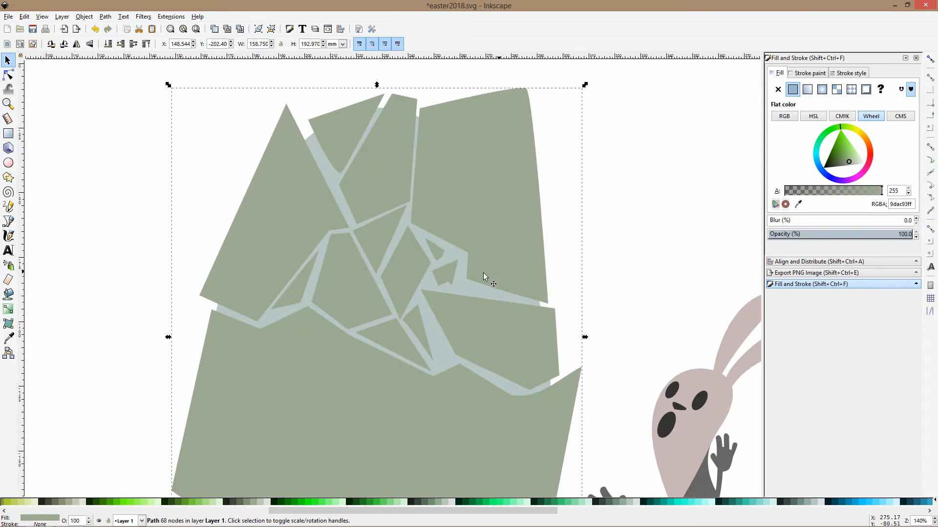
pyautogui.keyDown('shift'); pyautogui.click(457, 252); pyautogui.keyUp('shift')
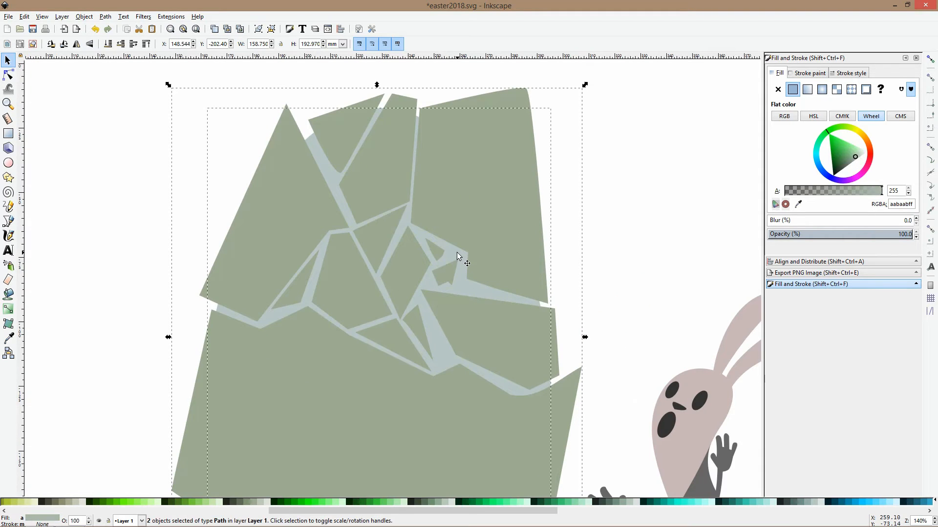
pyautogui.click(105, 17)
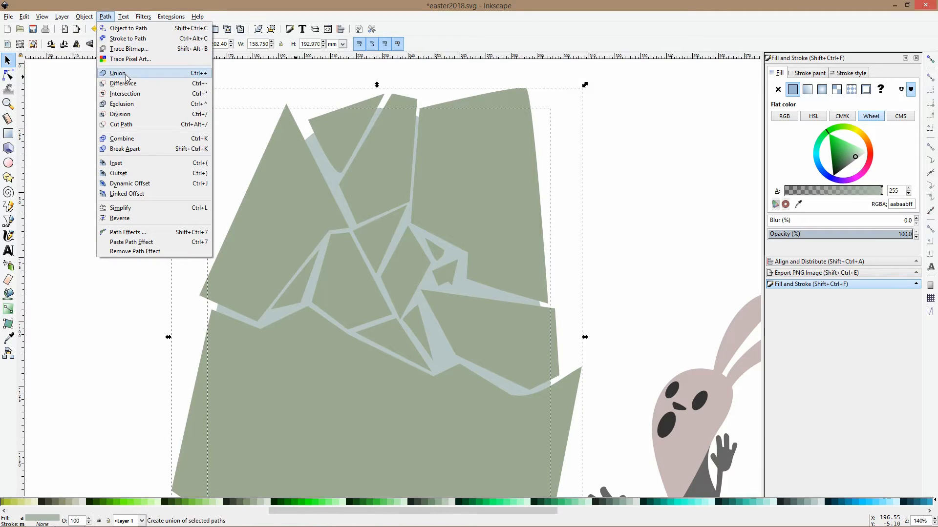
pyautogui.click(139, 113)
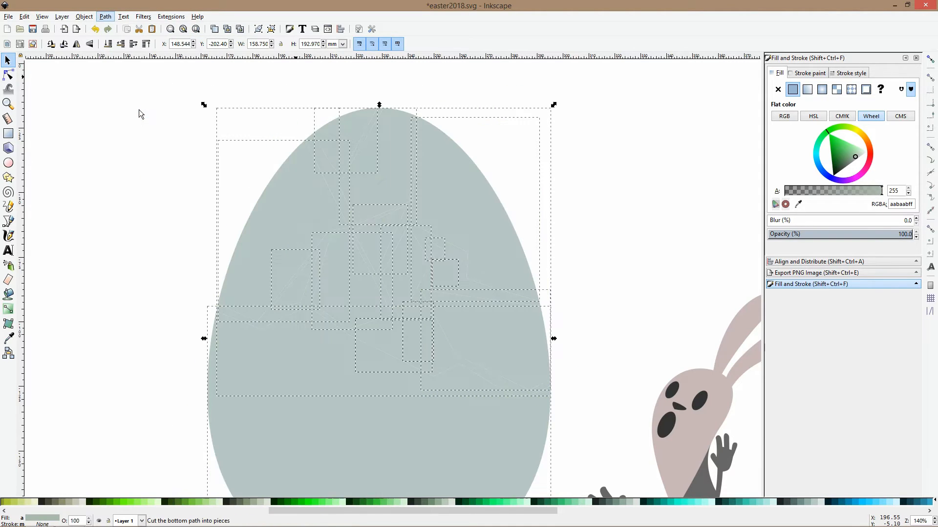
pyautogui.scroll(-1, 148, 143)
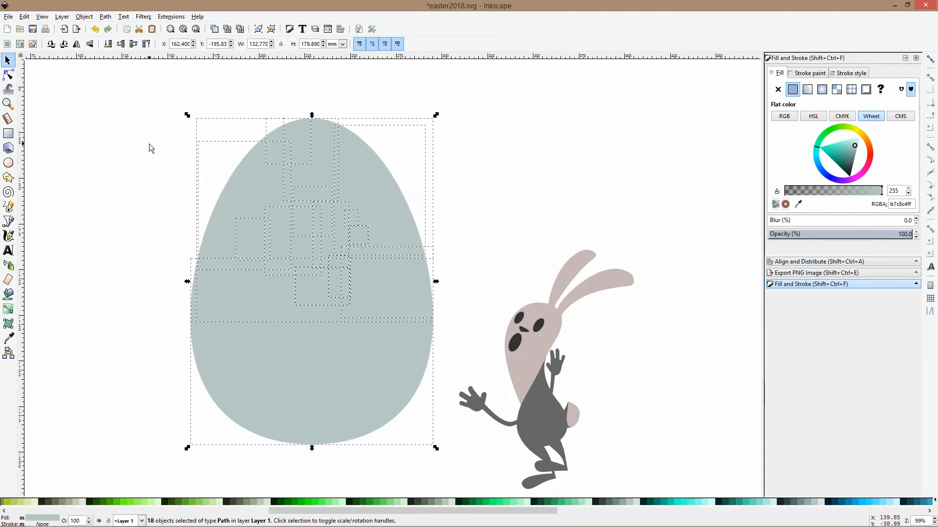
pyautogui.click(149, 143)
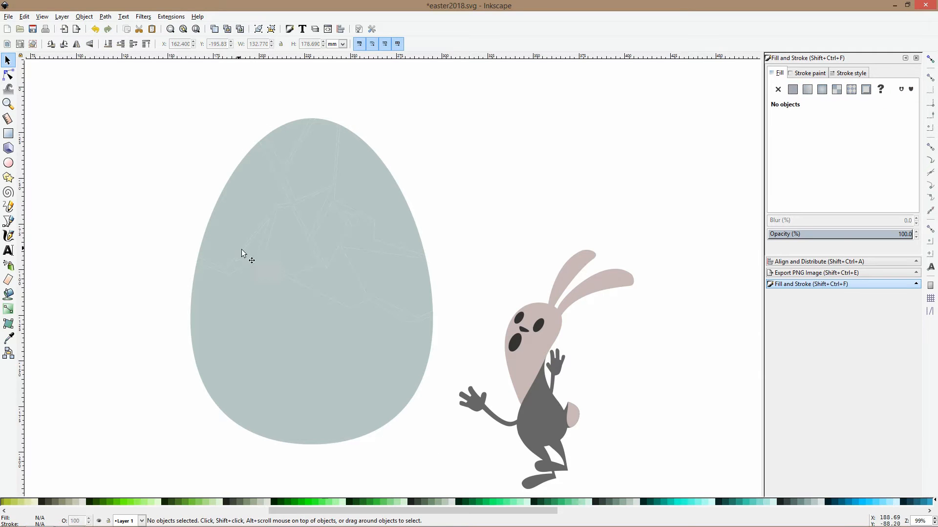
# Delete the crack-shaped piece that fills the gaps between the egg's shards.
pyautogui.scroll(2, 262, 280)
pyautogui.click(262, 222)
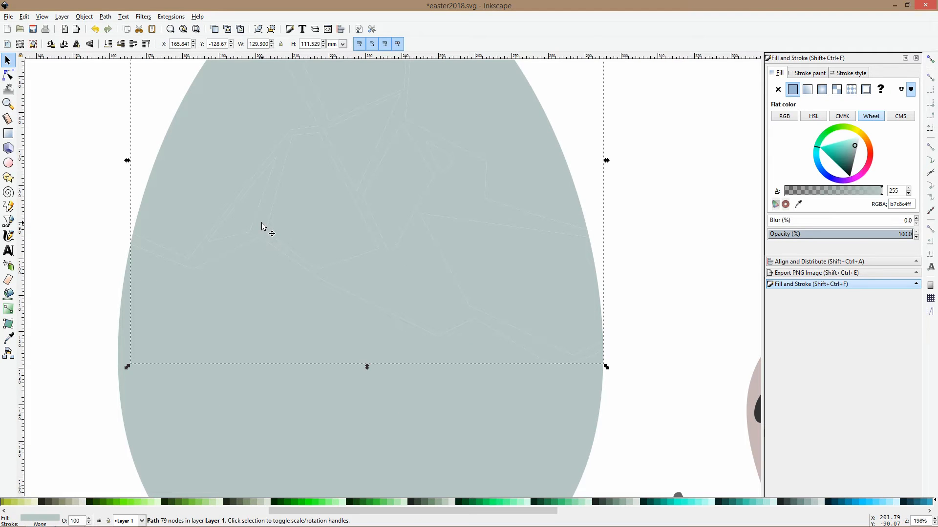
pyautogui.scroll(-1, 262, 222)
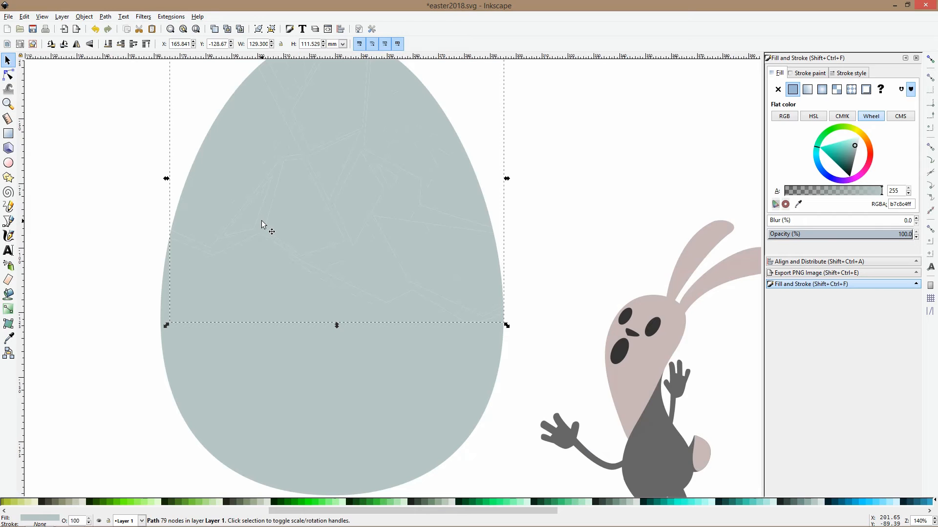
pyautogui.press('Delete')
pyautogui.scroll(-5, 262, 221)
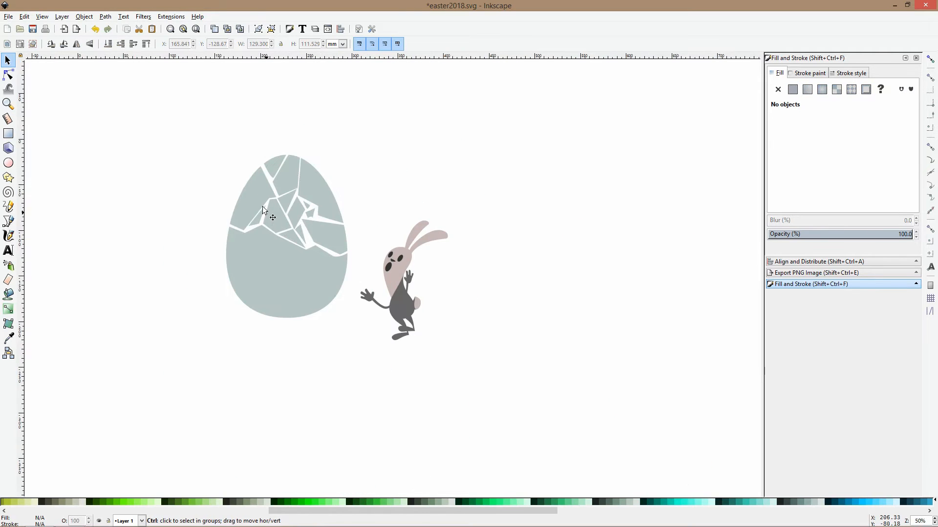
# Move the large upper left, upper right and right-side shards outward, away from the egg's centre.
pyautogui.scroll(5, 261, 211)
pyautogui.moveTo(260, 217); pyautogui.dragTo(220, 184)
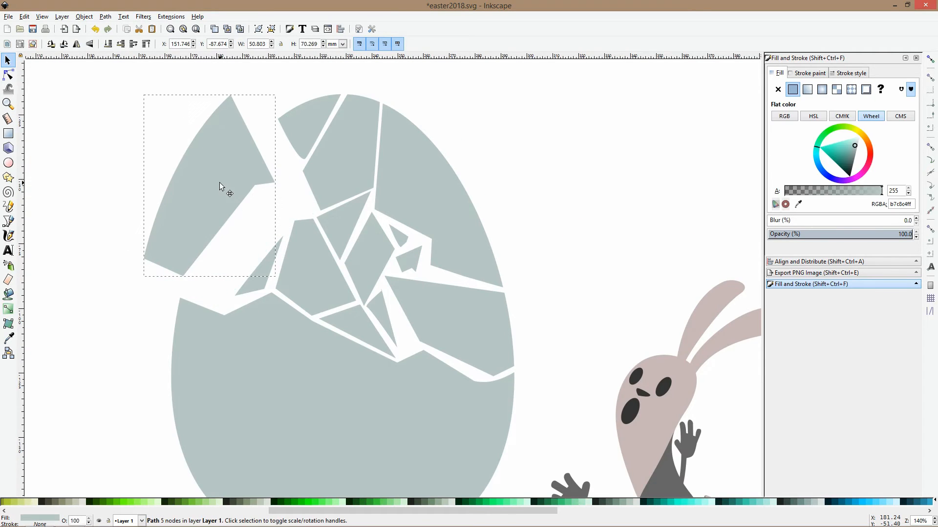
pyautogui.scroll(-1, 400, 236)
pyautogui.moveTo(431, 206); pyautogui.dragTo(444, 193)
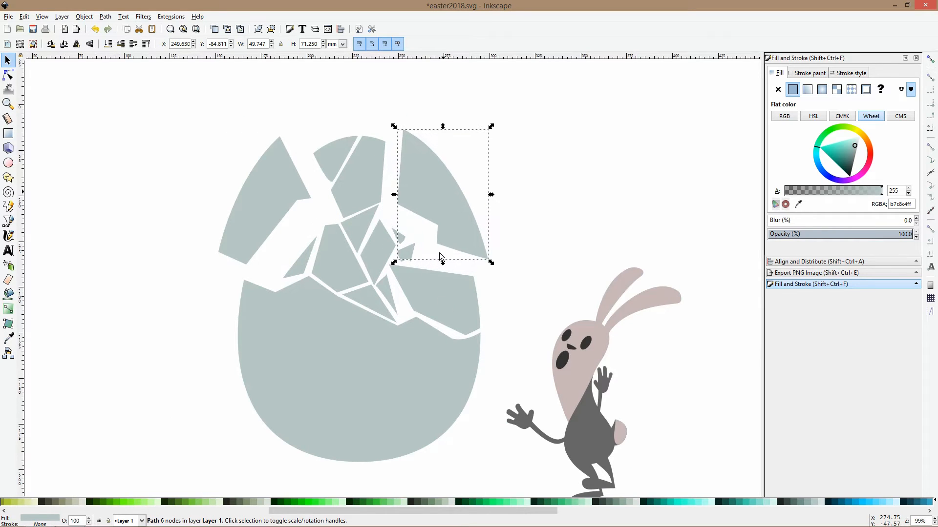
pyautogui.moveTo(470, 293); pyautogui.dragTo(511, 287)
pyautogui.moveTo(439, 197); pyautogui.dragTo(466, 182)
# Move the small top shard up and away from the egg, and the central five-sided shard out to the egg's left edge.
pyautogui.scroll(-2, 376, 185)
pyautogui.moveTo(375, 183); pyautogui.dragTo(317, 133)
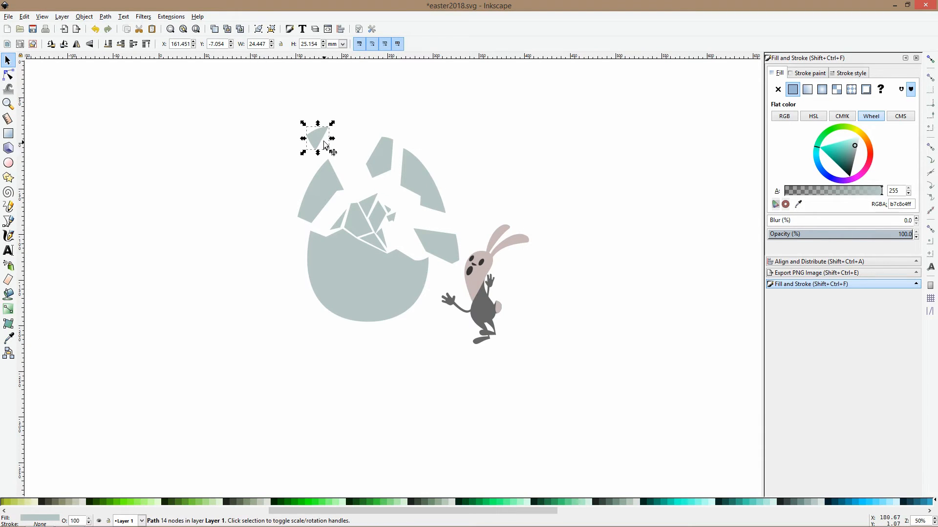
pyautogui.moveTo(353, 221); pyautogui.dragTo(301, 242)
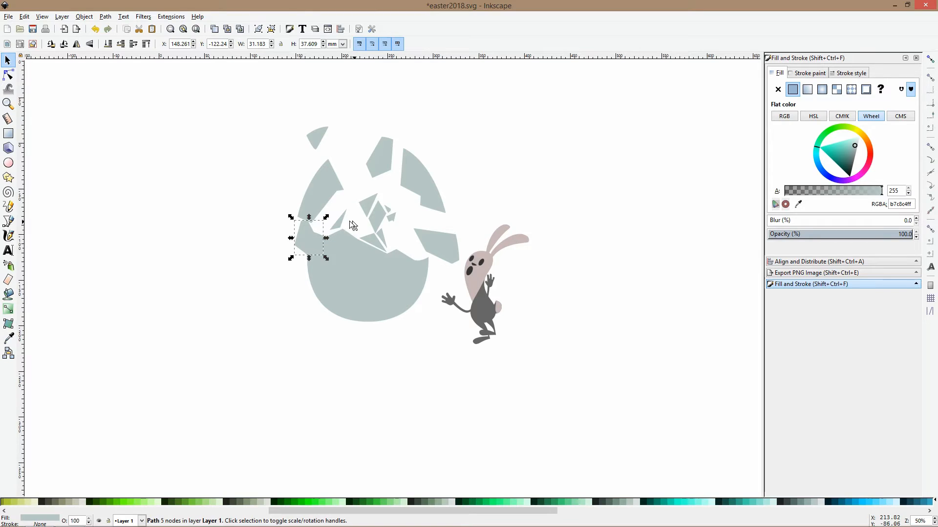
# Undo all the shard moves so the pieces sit back in place on the egg.
pyautogui.click(259, 112)
pyautogui.hotkey('ctrl', 'z')
pyautogui.hotkey('ctrl', 'z')
pyautogui.hotkey('ctrl', 'z')
pyautogui.hotkey('ctrl', 'z')
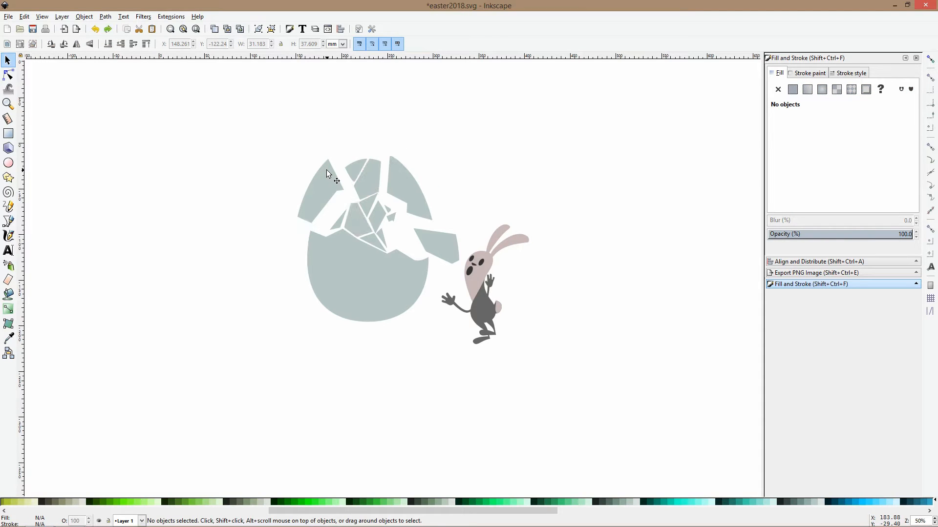
pyautogui.hotkey('ctrl', 'z')
pyautogui.hotkey('ctrl', 'z')
pyautogui.hotkey('ctrl', 'z')
pyautogui.scroll(3, 411, 262)
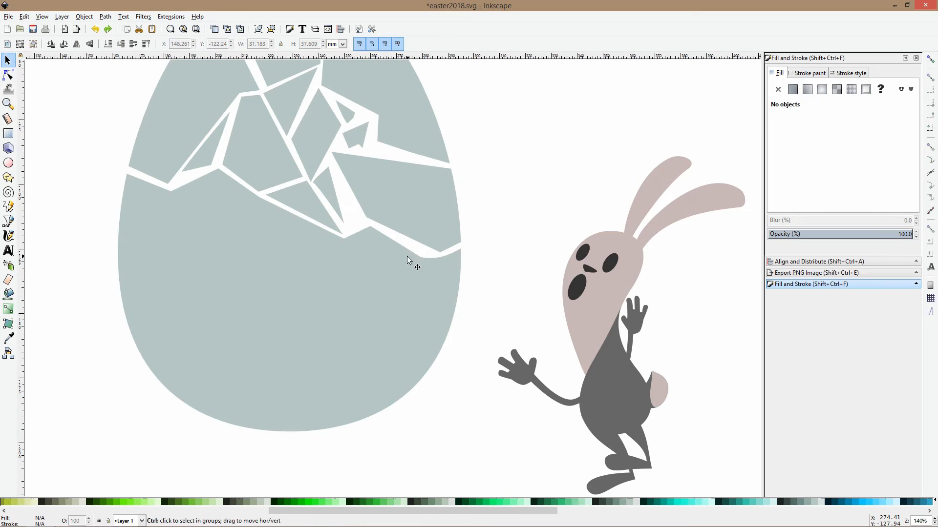
pyautogui.click(379, 174)
pyautogui.moveTo(399, 180); pyautogui.dragTo(541, 179)
pyautogui.moveTo(436, 134); pyautogui.dragTo(490, 129)
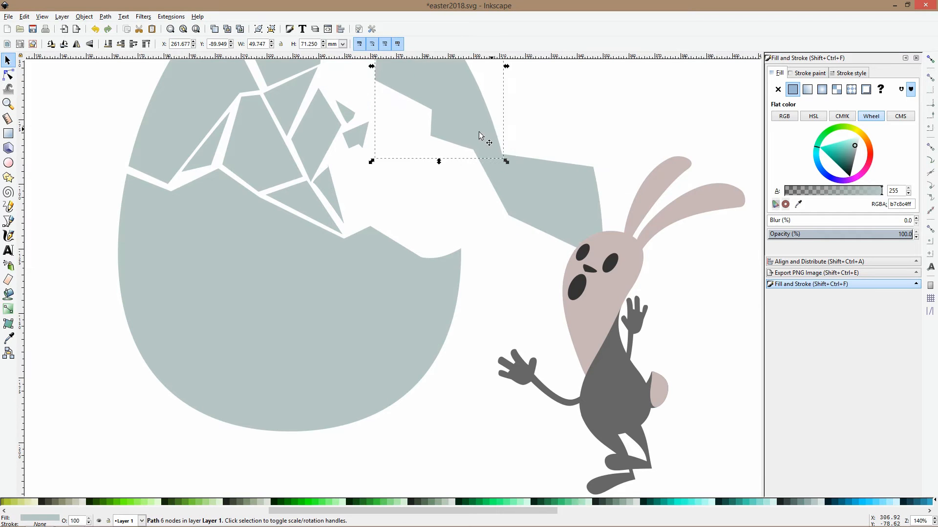
pyautogui.scroll(-1, 413, 157)
pyautogui.hotkey('ctrl', 'z')
pyautogui.hotkey('ctrl', 'z')
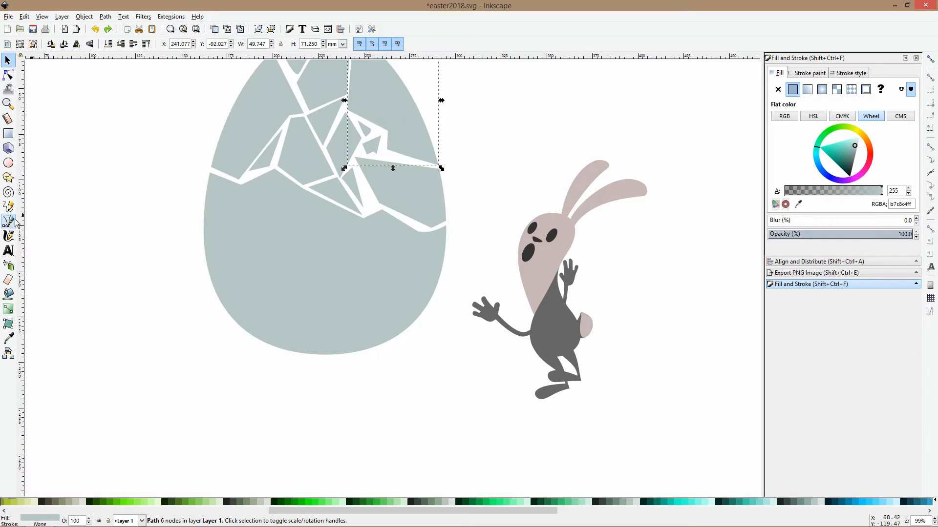
# Recolour all the egg's upper shards bright red, leaving the lower shell grey-green.
pyautogui.scroll(-3, 254, 220)
pyautogui.keyDown('ctrl'); pyautogui.click(110, 69); pyautogui.keyUp('ctrl')
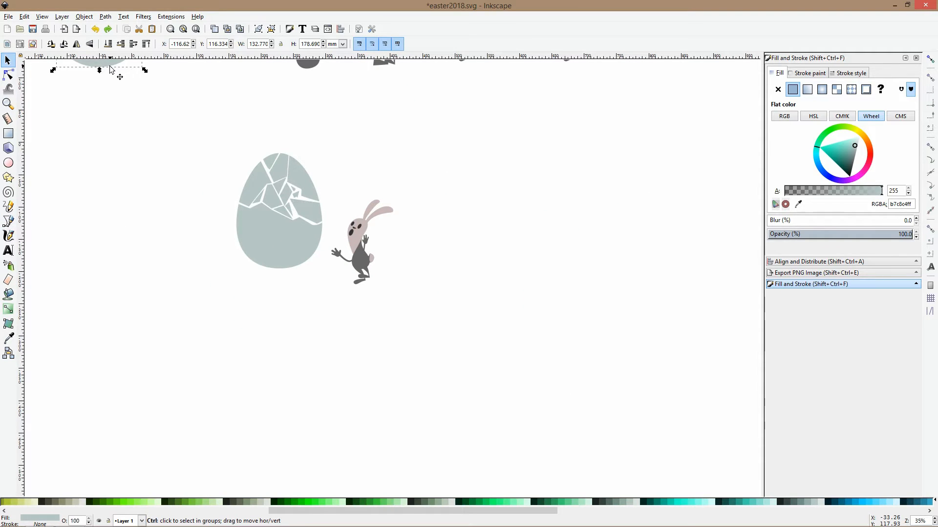
pyautogui.press('Escape')
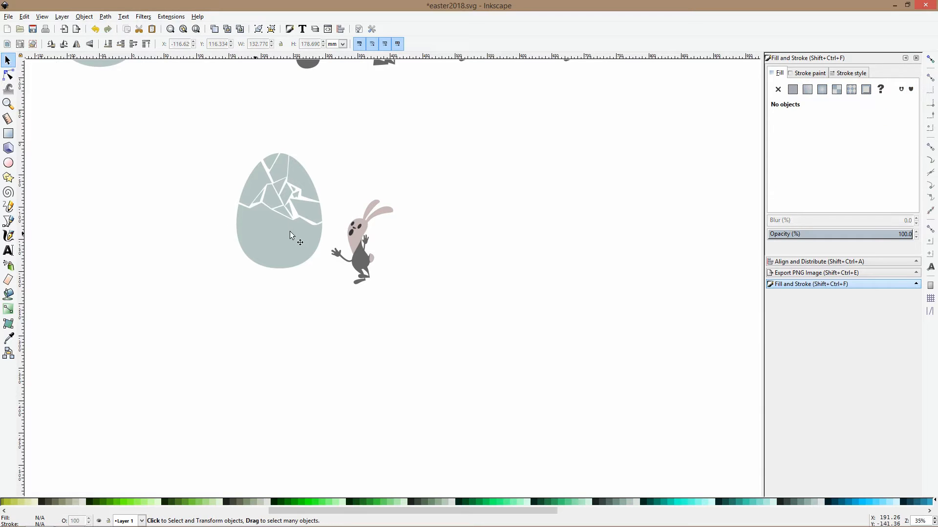
pyautogui.moveTo(187, 124); pyautogui.dragTo(334, 238)
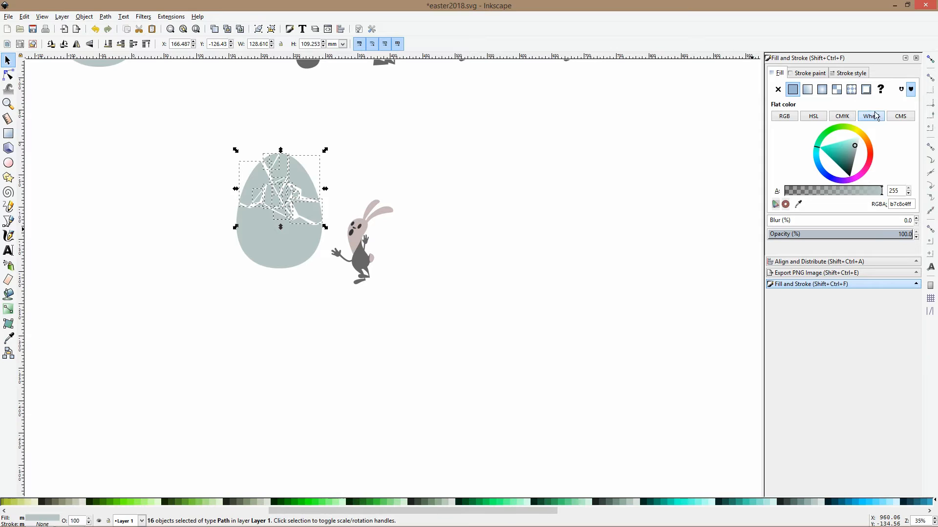
pyautogui.click(872, 154)
pyautogui.moveTo(855, 153)
pyautogui.mouseDown()
pyautogui.moveTo(877, 153)
pyautogui.moveTo(866, 140)
pyautogui.moveTo(859, 158)
pyautogui.moveTo(872, 163)
pyautogui.mouseUp()
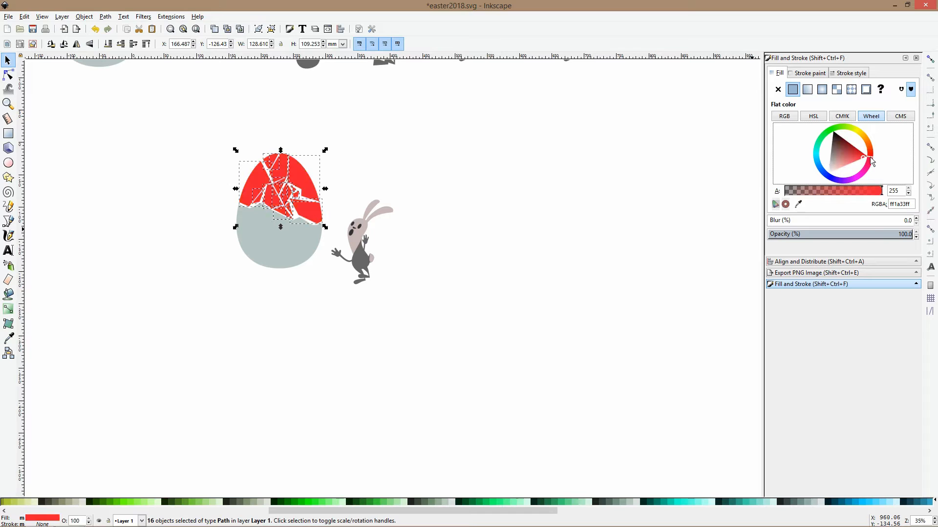
pyautogui.scroll(3, 251, 220)
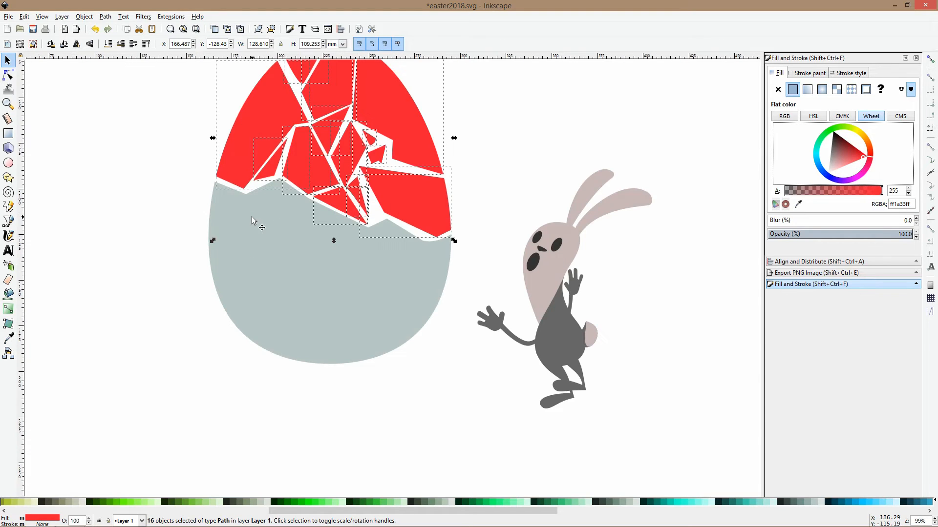
pyautogui.click(146, 207)
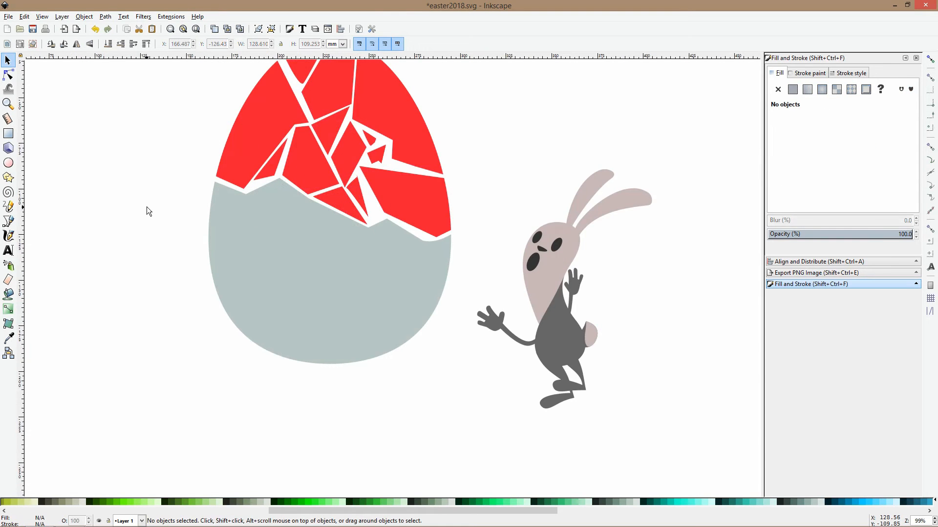
# Draw a closed shape with the Pen tool across the lower shell's cracked rim, giving it a jagged zigzag lower edge.
pyautogui.click(9, 222)
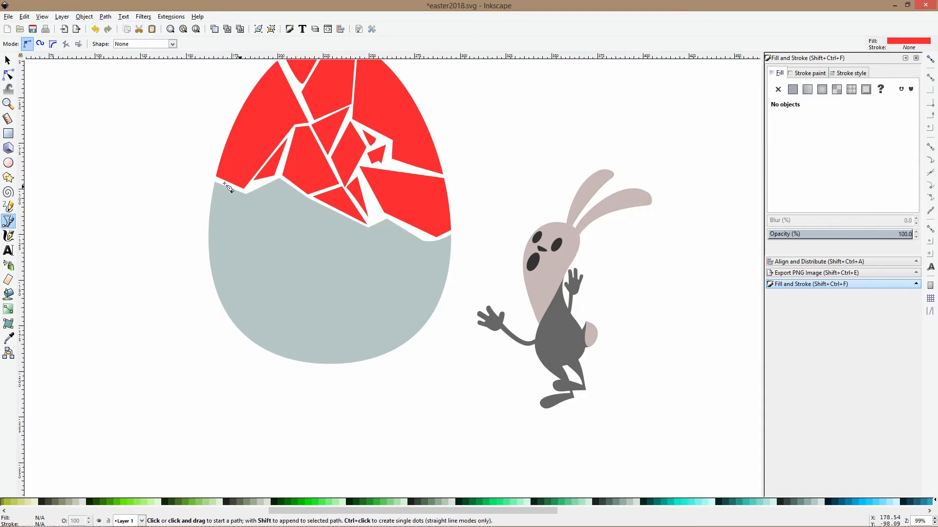
pyautogui.click(209, 176)
pyautogui.click(219, 211)
pyautogui.click(246, 207)
pyautogui.click(253, 226)
pyautogui.click(257, 247)
pyautogui.click(276, 231)
pyautogui.click(297, 236)
pyautogui.click(303, 276)
pyautogui.click(316, 247)
pyautogui.click(339, 255)
pyautogui.click(353, 293)
pyautogui.click(399, 260)
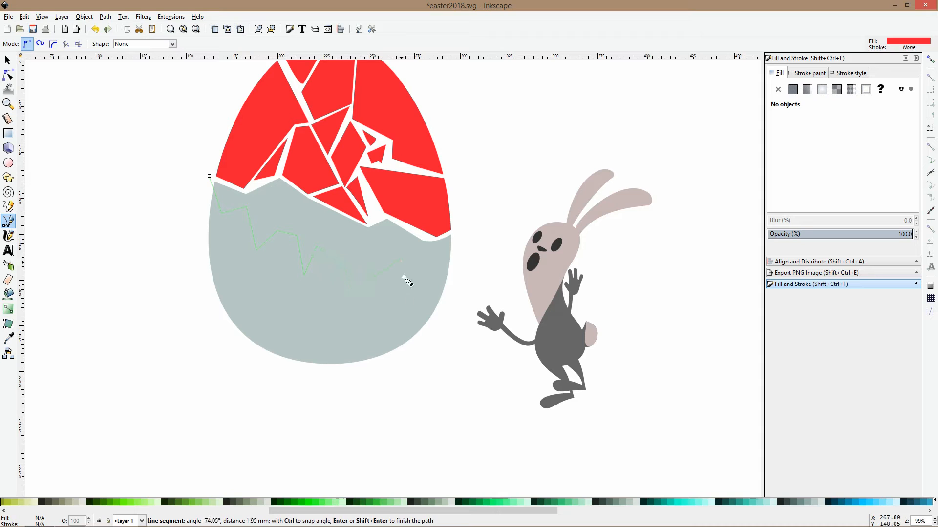
pyautogui.click(396, 313)
pyautogui.click(462, 199)
pyautogui.click(212, 135)
pyautogui.click(209, 176)
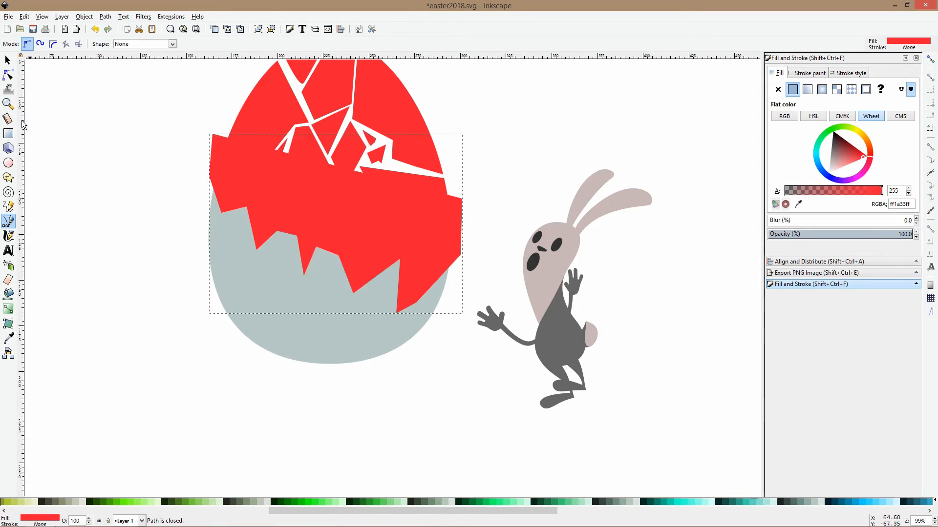
# Make the nodes along the jagged lower edge smooth so the zigzags turn into rounded drips.
pyautogui.click(9, 75)
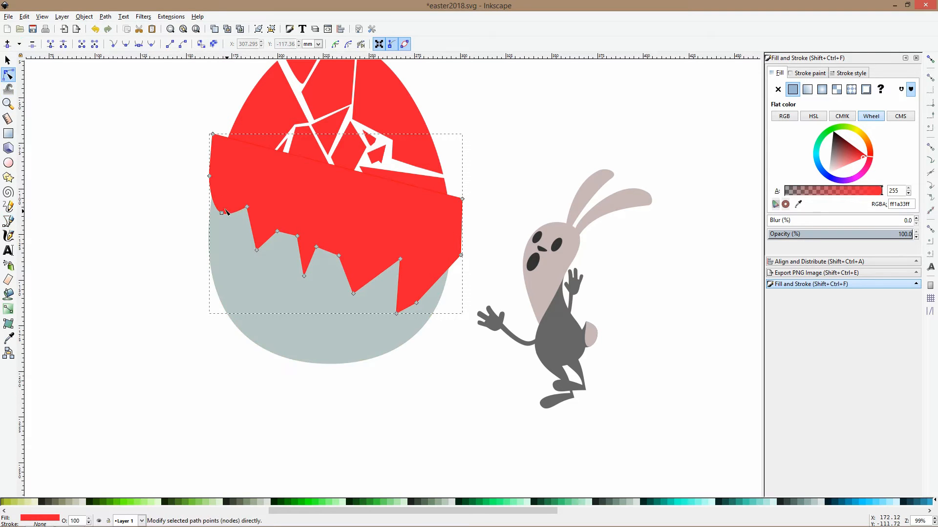
pyautogui.moveTo(243, 227); pyautogui.dragTo(439, 330)
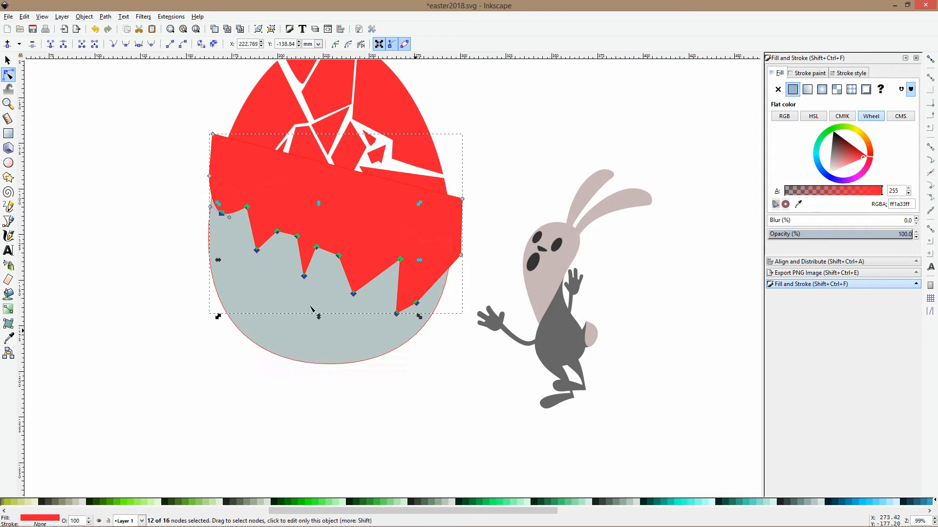
pyautogui.click(125, 47)
pyautogui.click(151, 283)
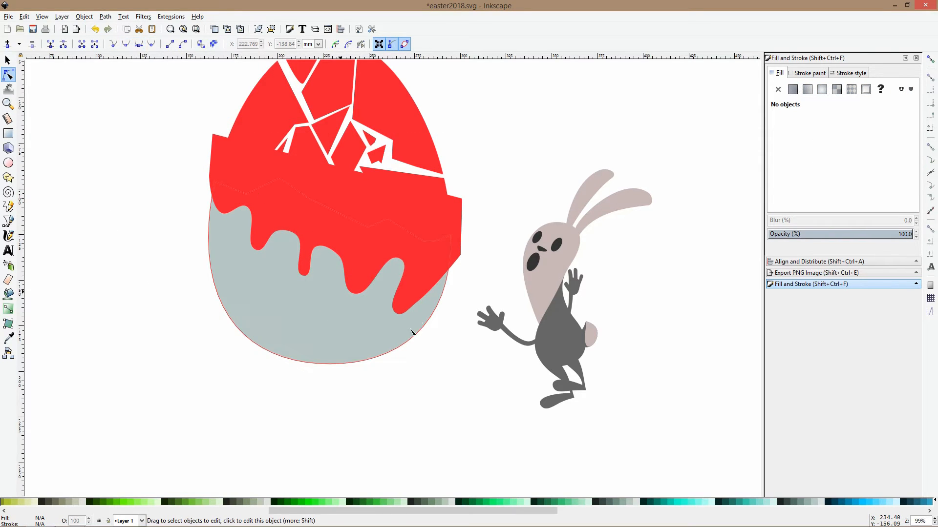
# Fine-tune the rightmost drip by shifting its outer lower node and the node at its inner top.
pyautogui.click(410, 309)
pyautogui.moveTo(416, 304)
pyautogui.mouseDown()
pyautogui.moveTo(428, 319)
pyautogui.moveTo(422, 310)
pyautogui.mouseUp()
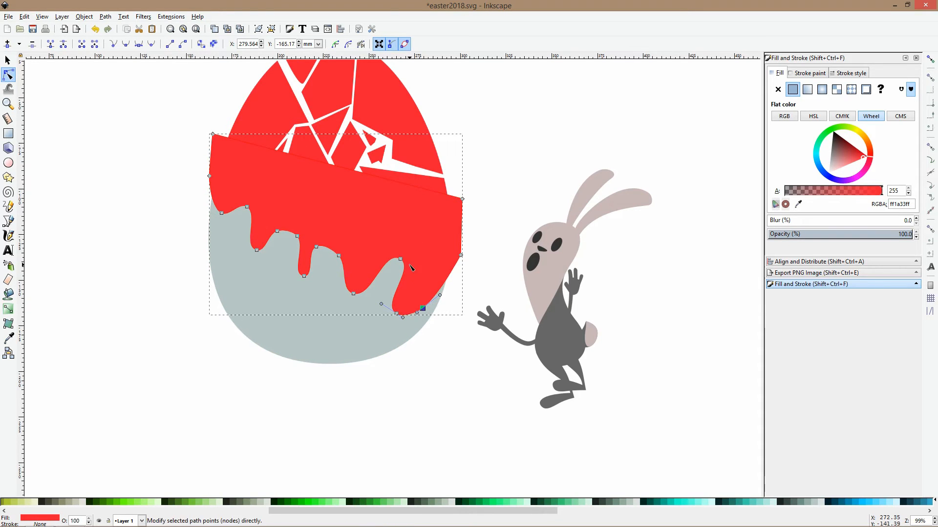
pyautogui.moveTo(400, 260); pyautogui.dragTo(398, 262)
# Draw two small red elliptical drops, one below the leftmost drip and a tinier one below the third drip.
pyautogui.moveTo(223, 216)
pyautogui.mouseDown()
pyautogui.moveTo(209, 211)
pyautogui.moveTo(242, 246)
pyautogui.mouseUp()
pyautogui.click(9, 163)
pyautogui.scroll(2, 230, 222)
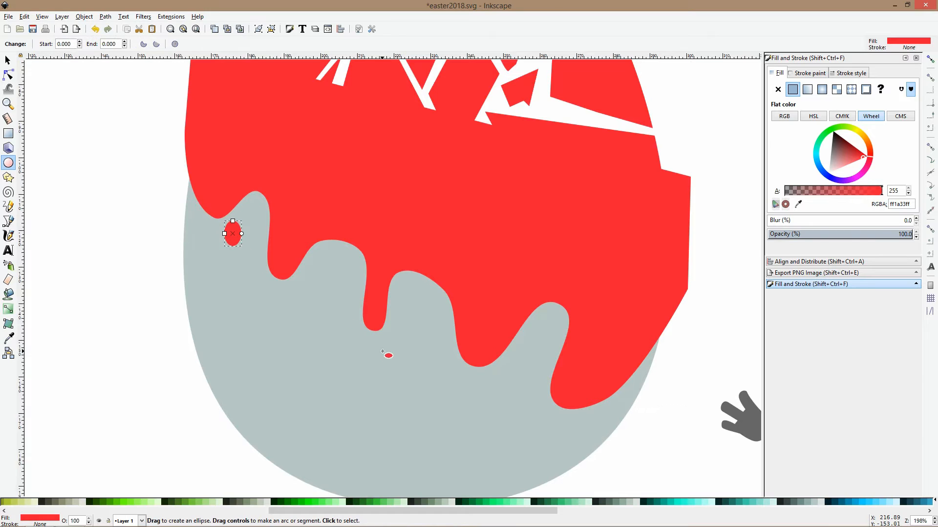
pyautogui.moveTo(386, 337); pyautogui.dragTo(394, 344)
pyautogui.scroll(-2, 473, 357)
# Select both drops together with the drip shape and merge them into one path.
pyautogui.press('s')
pyautogui.moveTo(273, 261); pyautogui.dragTo(466, 372)
pyautogui.keyDown('shift'); pyautogui.click(480, 304); pyautogui.keyUp('shift')
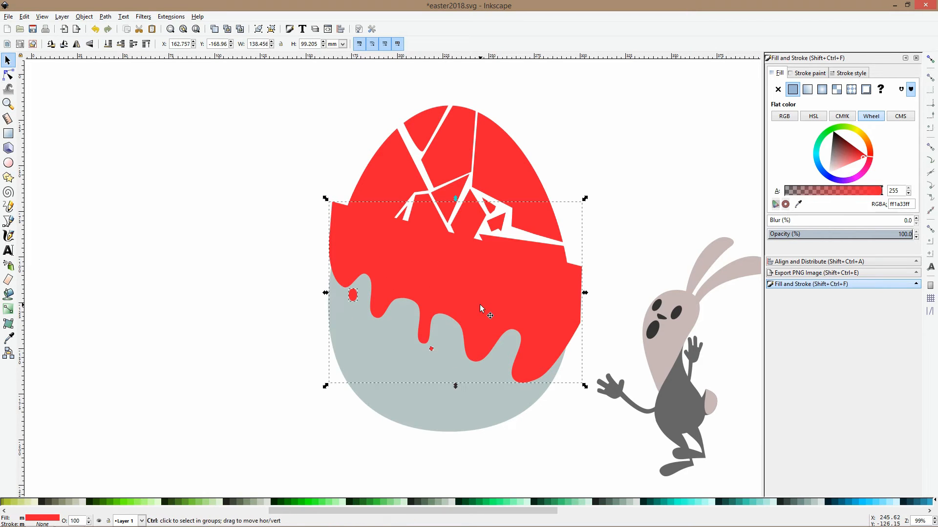
# Duplicate the lower shell, raise the copy to the top and intersect it with the drip shape to trim the drips to the shell.
pyautogui.keyDown('shift'); pyautogui.click(477, 373); pyautogui.keyUp('shift')
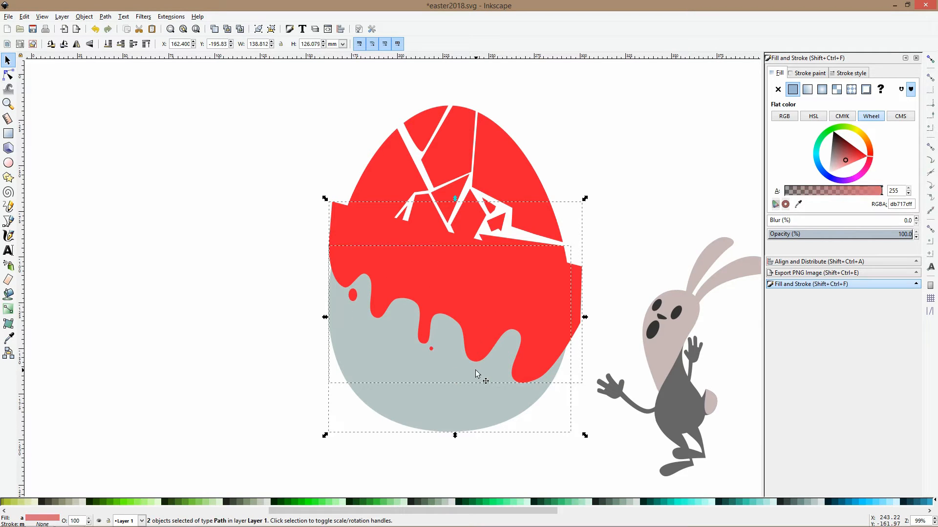
pyautogui.press('Escape')
pyautogui.click(381, 353)
pyautogui.press('Home')
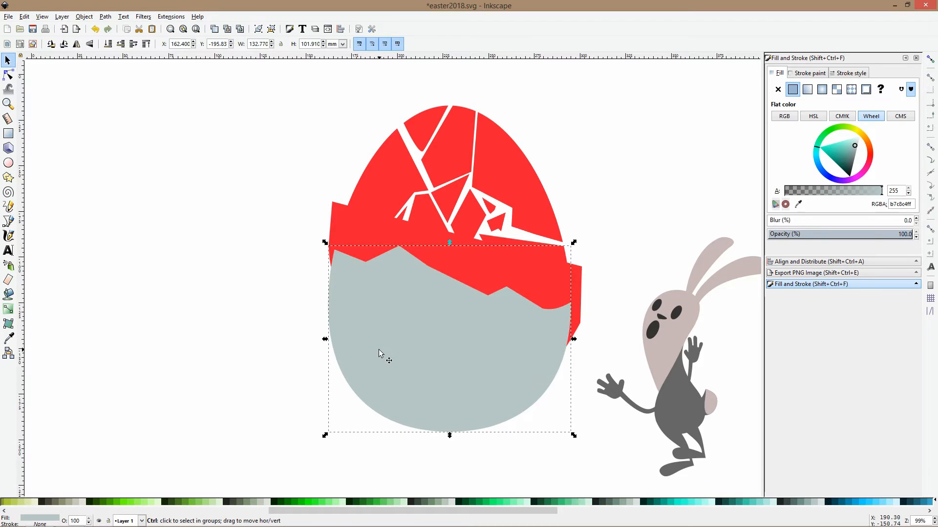
pyautogui.keyDown('shift'); pyautogui.click(351, 216); pyautogui.keyUp('shift')
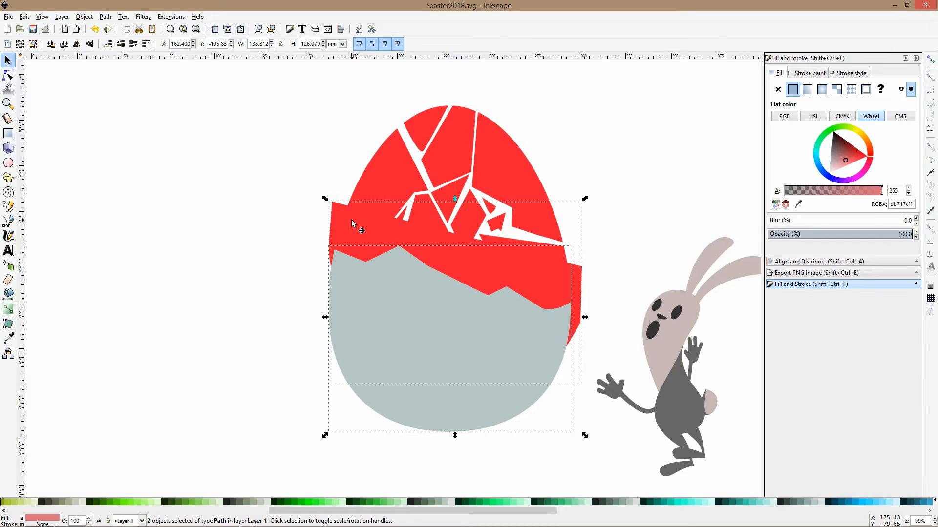
pyautogui.click(105, 16)
pyautogui.click(134, 93)
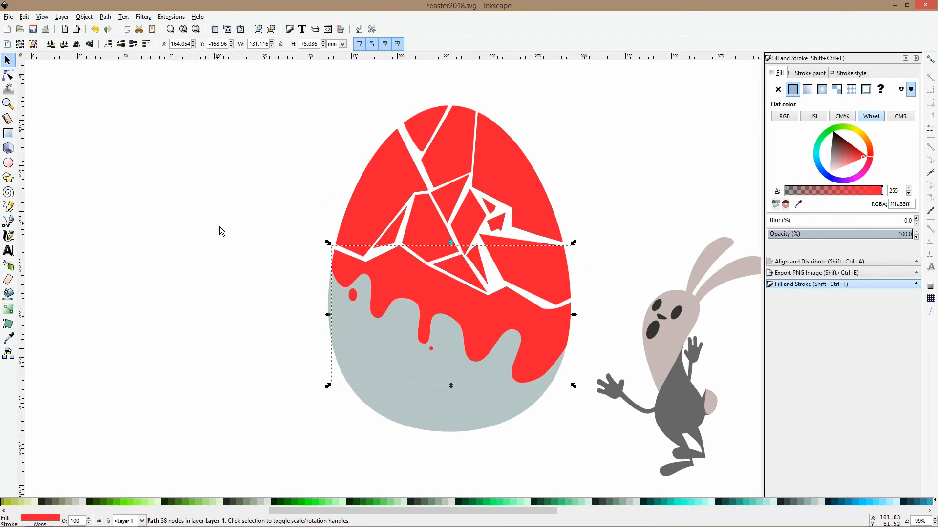
pyautogui.click(222, 231)
# Move the rabbit closer so it stands in front of the egg's lower right side.
pyautogui.scroll(-2, 572, 316)
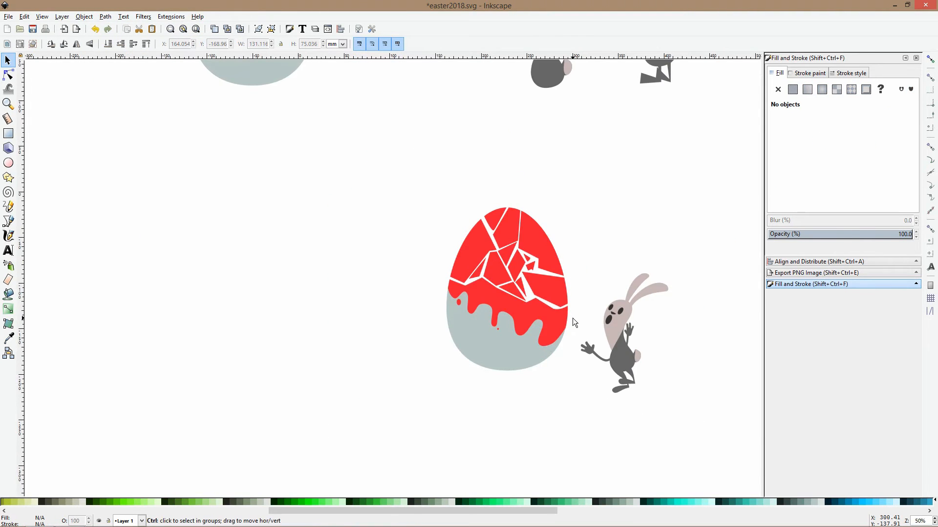
pyautogui.scroll(3, 572, 318)
pyautogui.scroll(-1, 573, 317)
pyautogui.scroll(-1, 549, 181)
pyautogui.moveTo(549, 182); pyautogui.dragTo(486, 206)
pyautogui.click(467, 195)
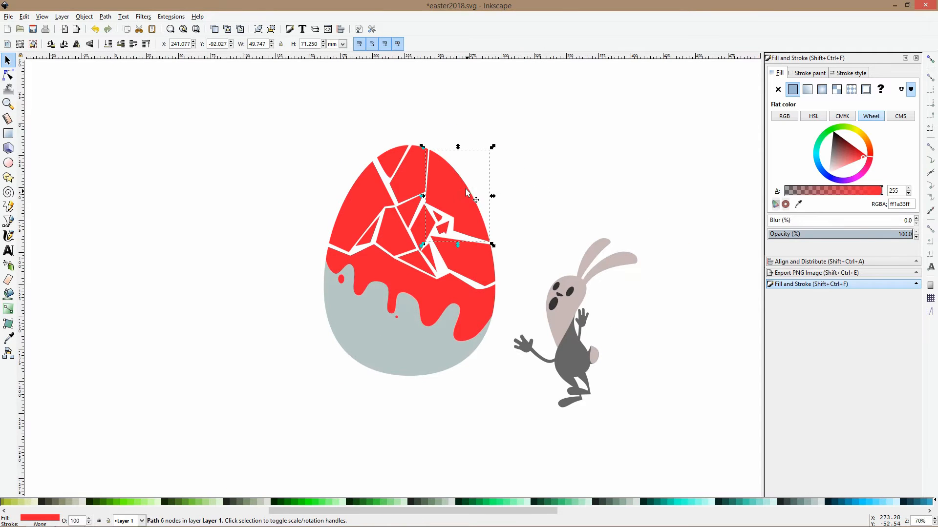
pyautogui.click(568, 309)
pyautogui.moveTo(568, 309); pyautogui.dragTo(493, 315)
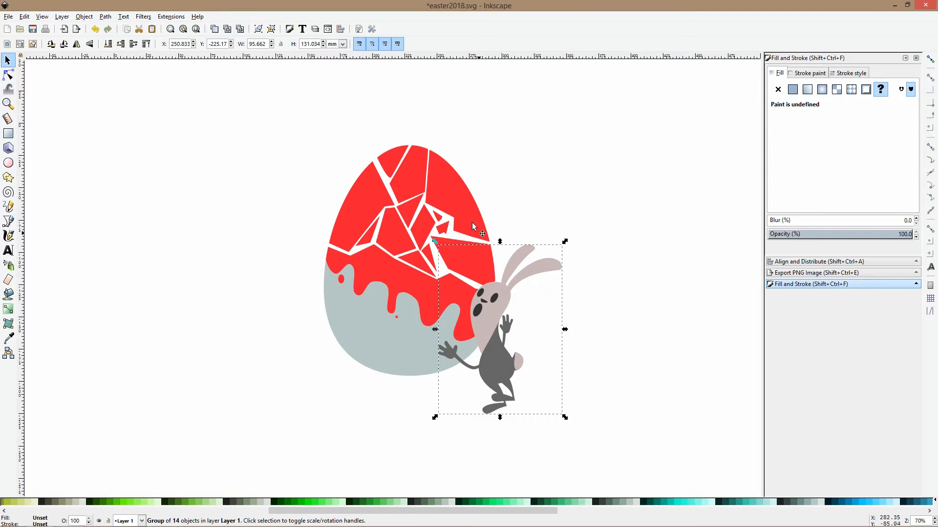
# Spread the four large upper shards outward from the egg, and place the narrow left triangle in front of the lower shell.
pyautogui.click(460, 188)
pyautogui.moveTo(492, 147); pyautogui.dragTo(528, 156)
pyautogui.moveTo(416, 164); pyautogui.dragTo(333, 128)
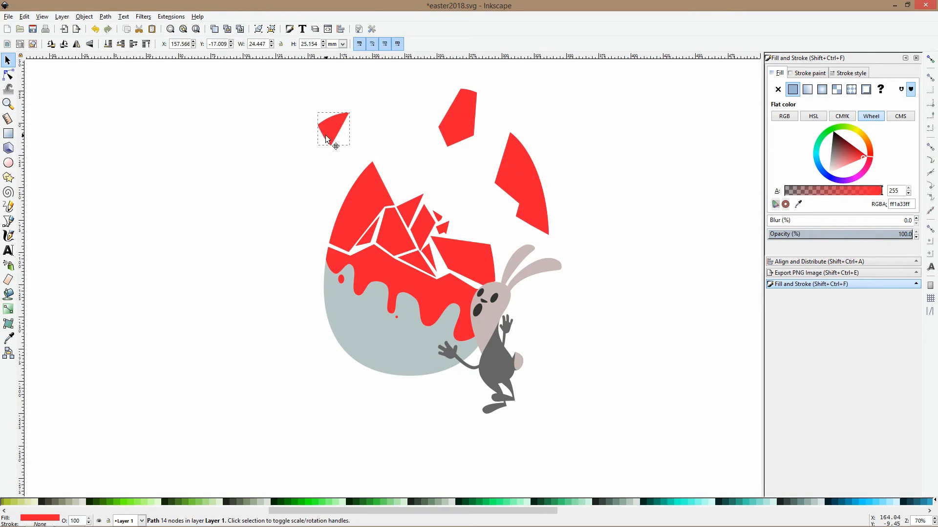
pyautogui.moveTo(372, 210); pyautogui.dragTo(320, 205)
pyautogui.moveTo(373, 238); pyautogui.dragTo(333, 315)
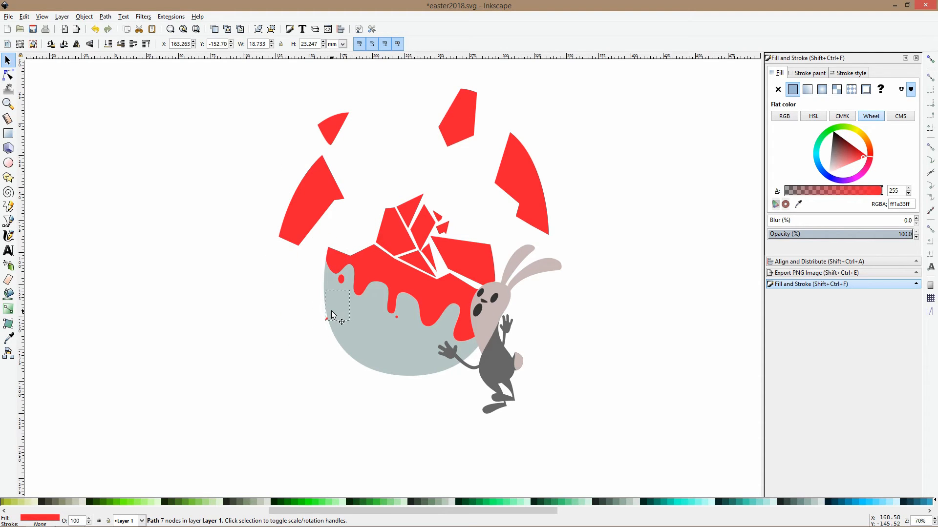
pyautogui.press('Home')
# Group the lower shell with its red drip coating.
pyautogui.click(355, 322)
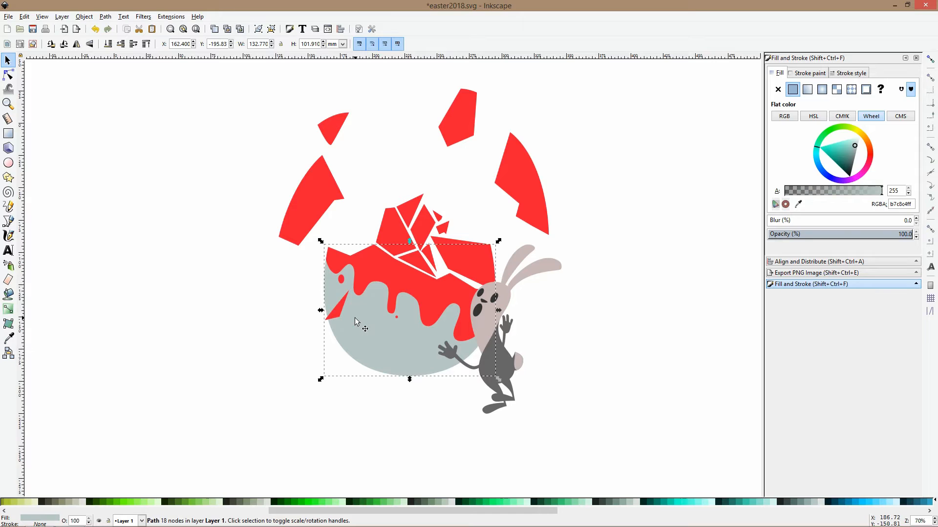
pyautogui.keyDown('shift'); pyautogui.click(375, 275); pyautogui.keyUp('shift')
pyautogui.hotkey('ctrl', 'g')
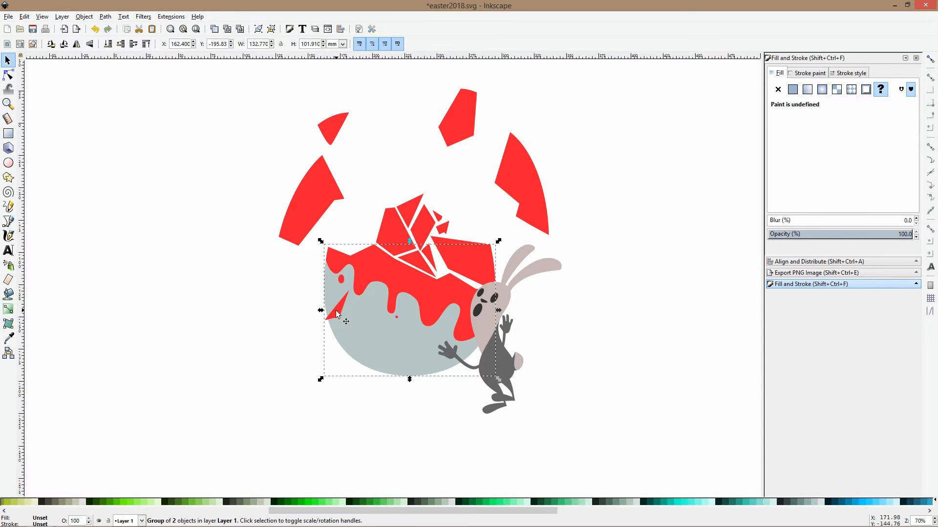
# Scatter the inner shards: narrow triangle outside the shell's left edge, five-sided piece on the left rim, upper triangle over the drips, diamond above the egg.
pyautogui.moveTo(335, 311); pyautogui.dragTo(300, 283)
pyautogui.moveTo(384, 221); pyautogui.dragTo(334, 240)
pyautogui.moveTo(403, 213); pyautogui.dragTo(348, 319)
pyautogui.moveTo(420, 222); pyautogui.dragTo(380, 151)
# Move the two tiny shards, a narrow triangle and the large right-hand shard outward to the right, and raise the diamond higher.
pyautogui.moveTo(413, 195)
pyautogui.mouseDown()
pyautogui.moveTo(455, 247)
pyautogui.moveTo(465, 205)
pyautogui.mouseUp()
pyautogui.moveTo(427, 257); pyautogui.dragTo(490, 222)
pyautogui.moveTo(476, 259); pyautogui.dragTo(510, 263)
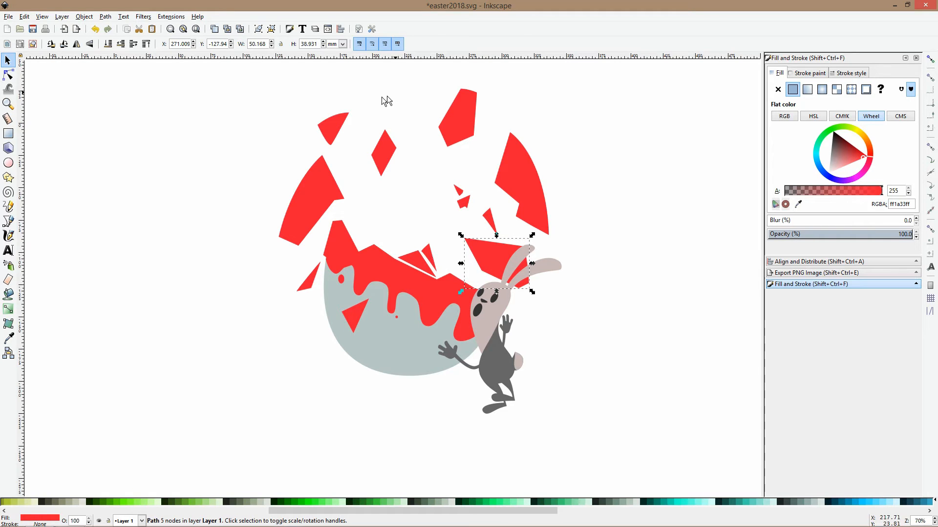
pyautogui.moveTo(386, 140); pyautogui.dragTo(388, 107)
# Move the two remaining small triangles to the far upper left of the egg, and delete the duplicate triangle on the rim.
pyautogui.click(429, 256)
pyautogui.keyDown('shift'); pyautogui.click(413, 265); pyautogui.keyUp('shift')
pyautogui.moveTo(413, 265); pyautogui.dragTo(265, 115)
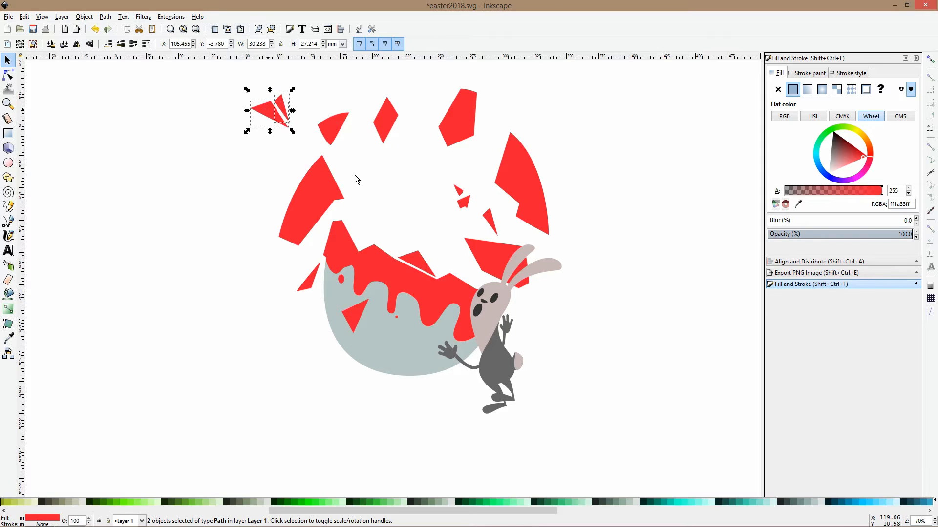
pyautogui.click(423, 260)
pyautogui.press('Delete')
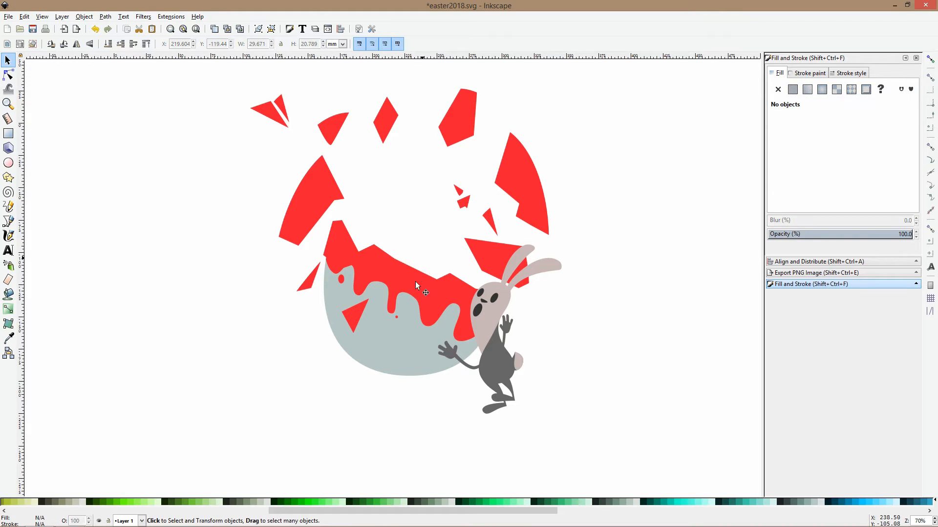
# Draw a closed jagged polygon for the egg's inner back wall, starting at the shell's left rim and peaking high near its right side.
pyautogui.click(9, 222)
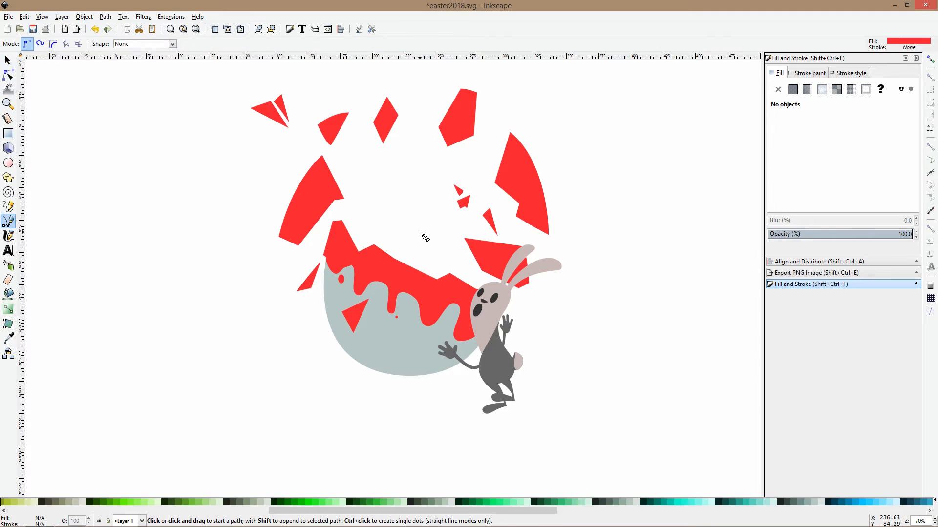
pyautogui.press('ctrl+KP_5')
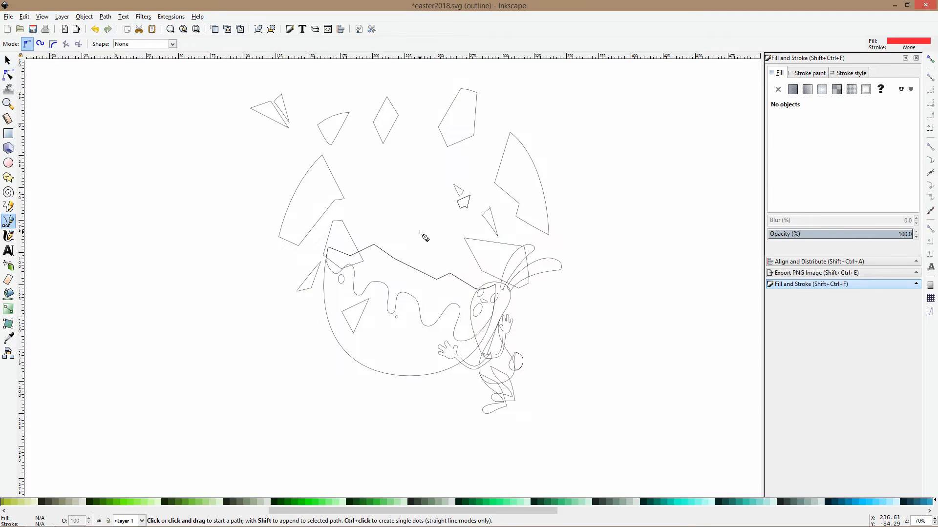
pyautogui.click(327, 247)
pyautogui.click(374, 227)
pyautogui.click(401, 233)
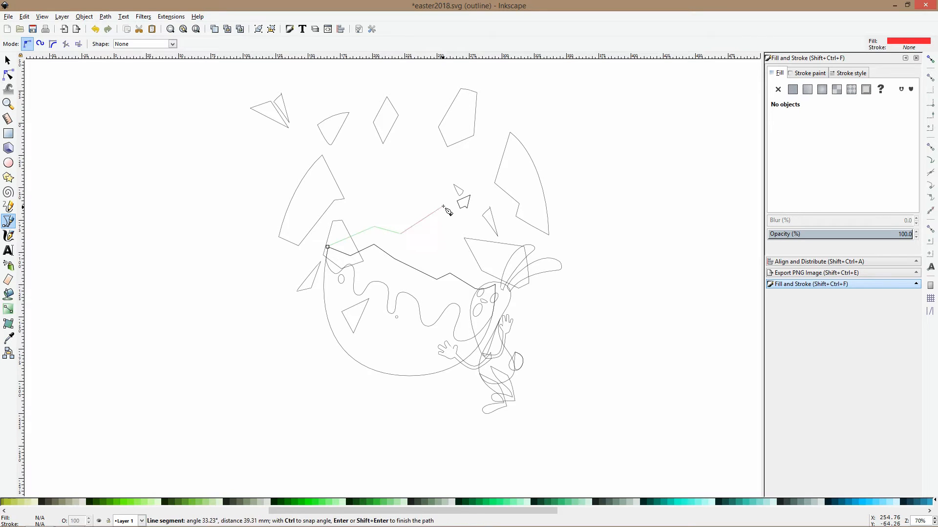
pyautogui.click(442, 200)
pyautogui.click(483, 178)
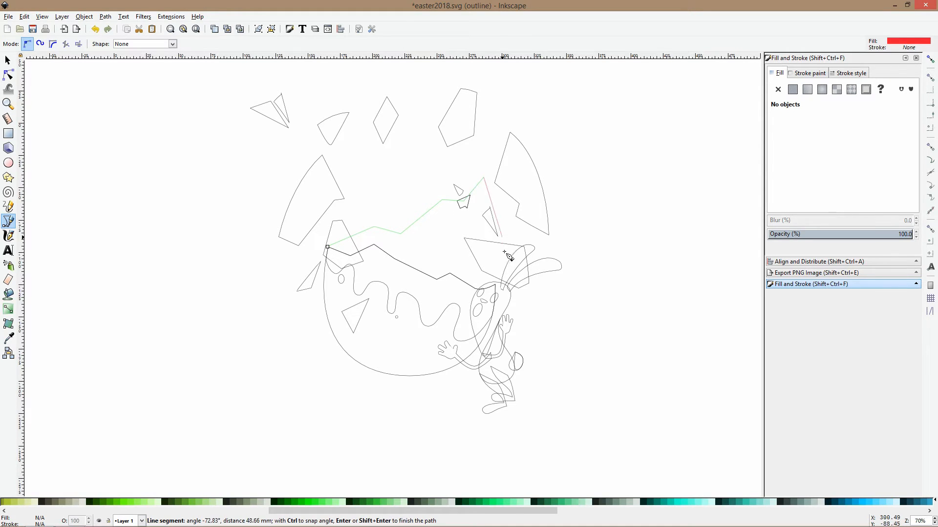
pyautogui.click(495, 286)
pyautogui.click(460, 313)
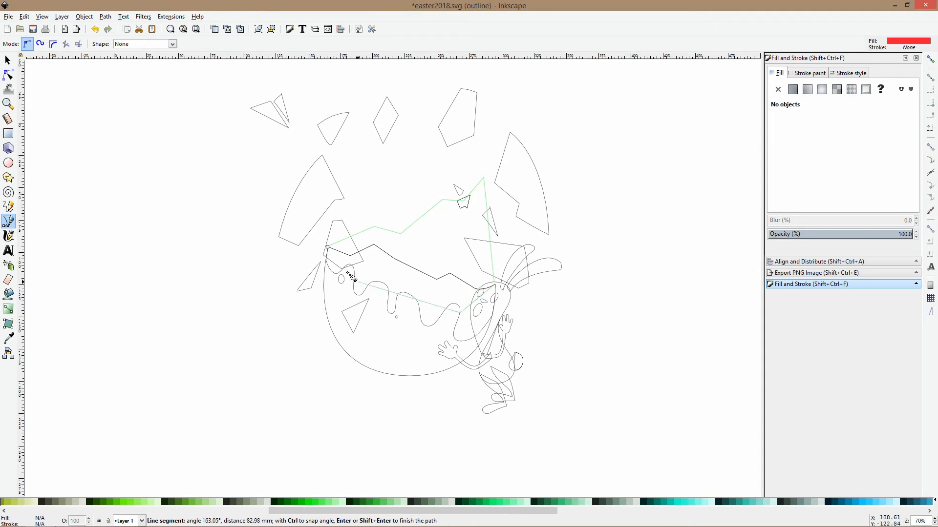
pyautogui.click(327, 247)
# Fill the inner wall with olive grey #8A916F behind the red pieces, and bend its right edge slightly outward.
pyautogui.press('s')
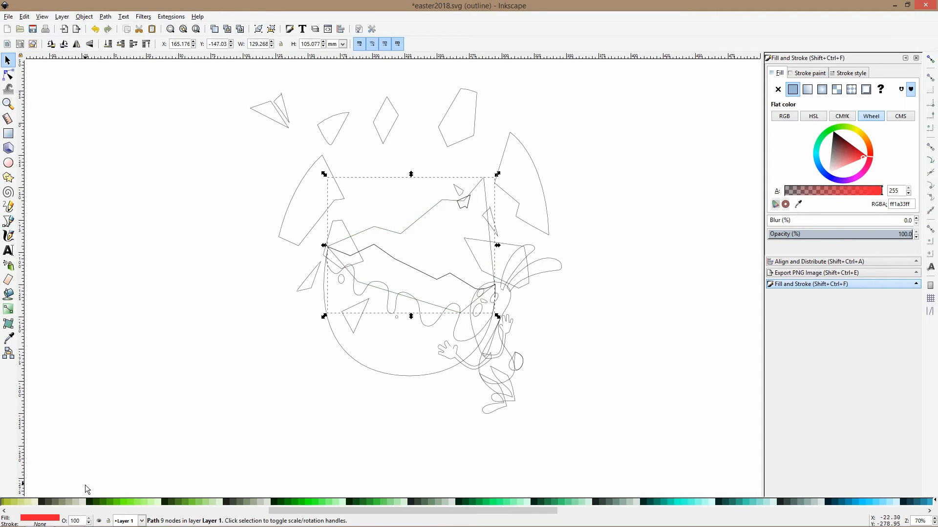
pyautogui.click(63, 503)
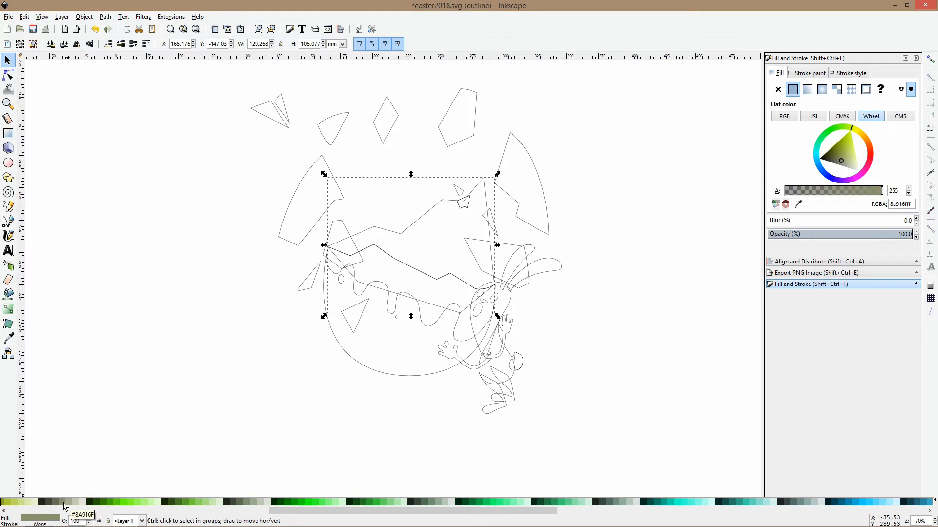
pyautogui.press('ctrl+KP_5')
pyautogui.click(8, 75)
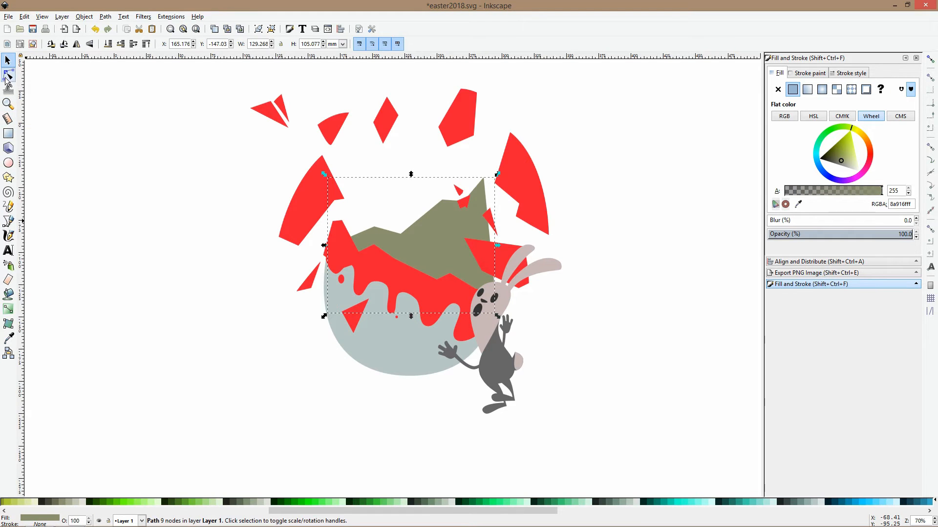
pyautogui.scroll(1, 470, 278)
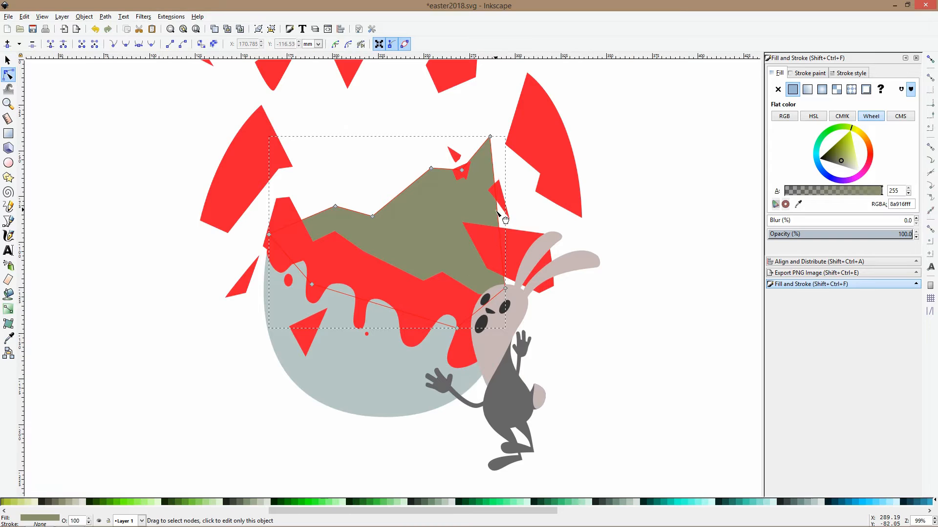
pyautogui.moveTo(505, 208); pyautogui.dragTo(507, 214)
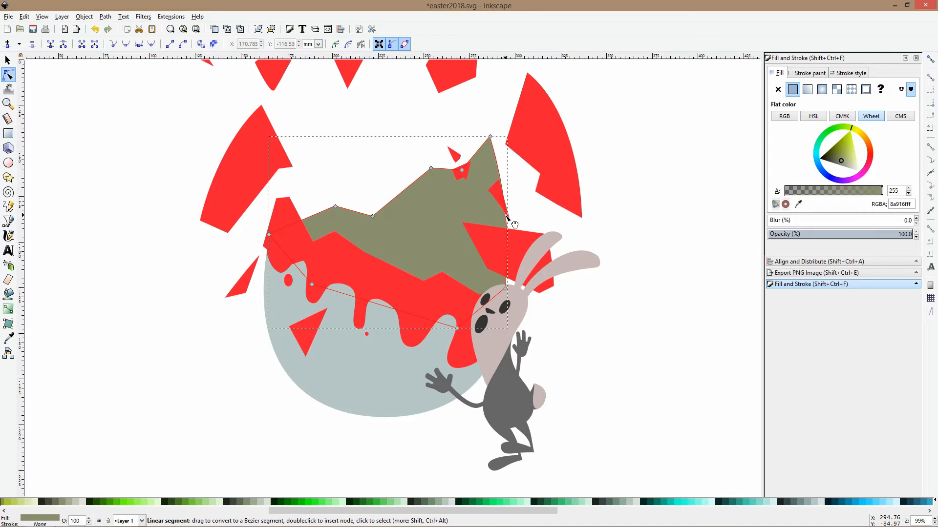
pyautogui.press('s')
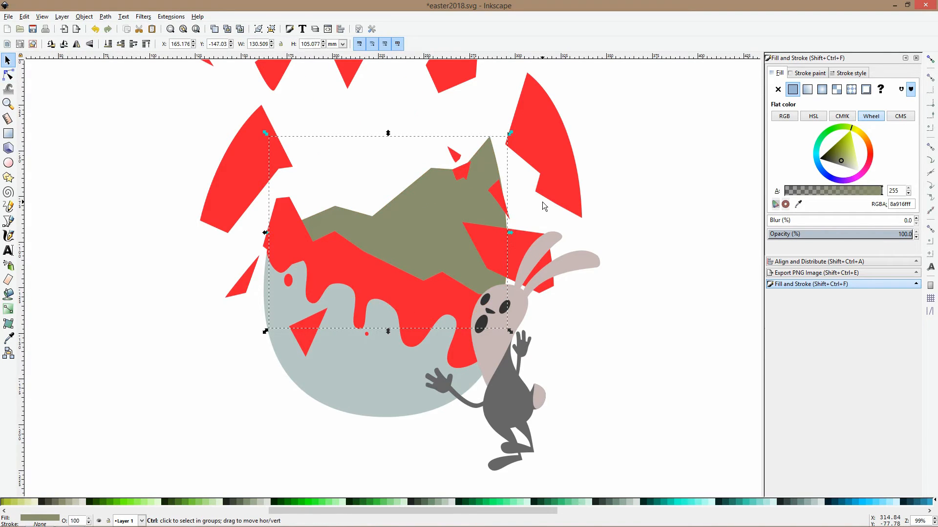
# Fill the two small far upper-left triangles with the inner wall's olive #8a916f and tuck them behind the large left shard.
pyautogui.scroll(-1, 542, 202)
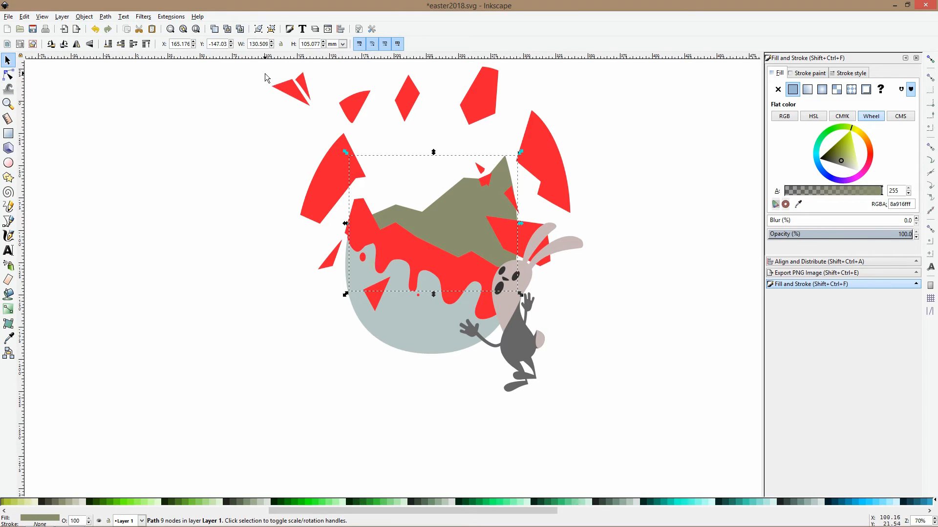
pyautogui.moveTo(265, 71); pyautogui.dragTo(333, 117)
pyautogui.moveTo(307, 95); pyautogui.dragTo(421, 174)
pyautogui.click(8, 338)
pyautogui.click(454, 244)
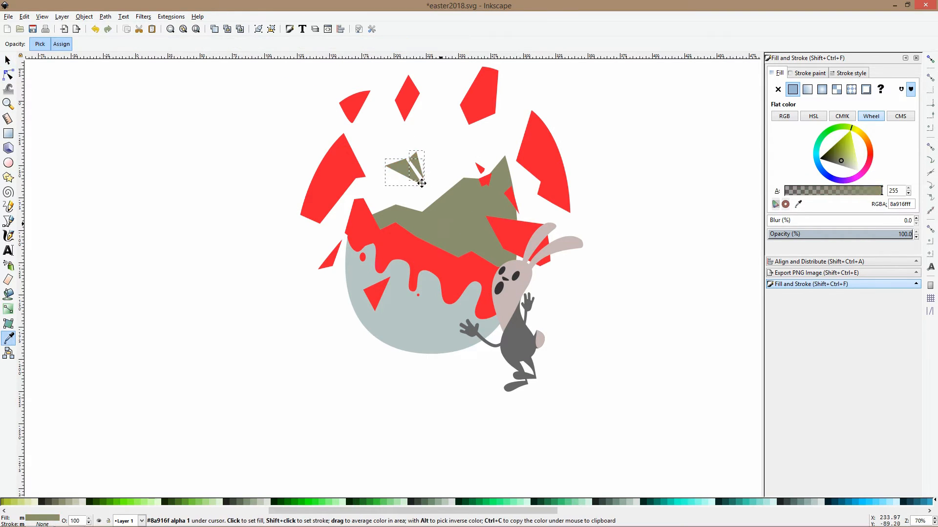
pyautogui.scroll(-1, 415, 153)
pyautogui.press('s')
pyautogui.moveTo(413, 152); pyautogui.dragTo(373, 168)
pyautogui.click(317, 165)
# Move the tiny five-sided shard up above the inner wall's peak, and shift the narrow triangle outward beyond the wall's right edge.
pyautogui.moveTo(478, 166); pyautogui.dragTo(463, 191)
pyautogui.press('Delete')
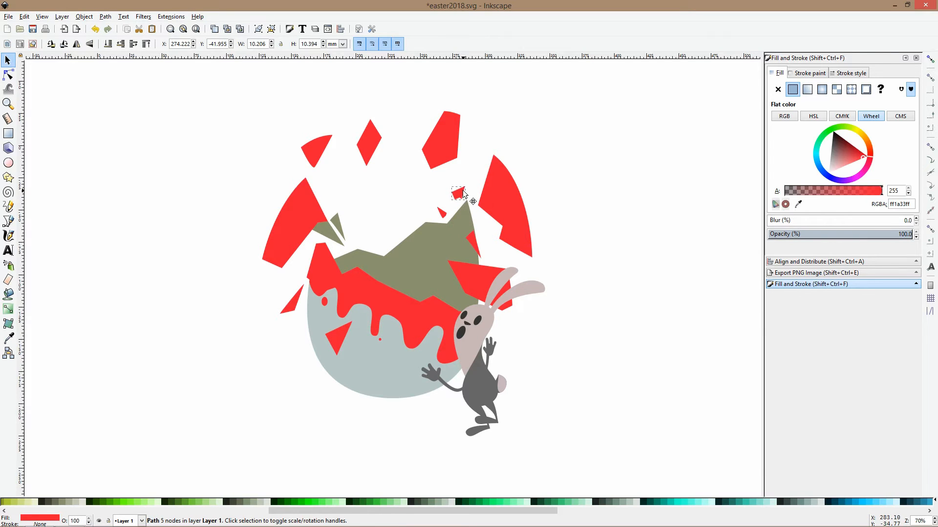
pyautogui.moveTo(476, 239); pyautogui.dragTo(487, 228)
# Shrink the diamond to about 11 by 21 mm near the upper-left shard and fill it with the inner wall's olive.
pyautogui.moveTo(369, 142); pyautogui.dragTo(342, 161)
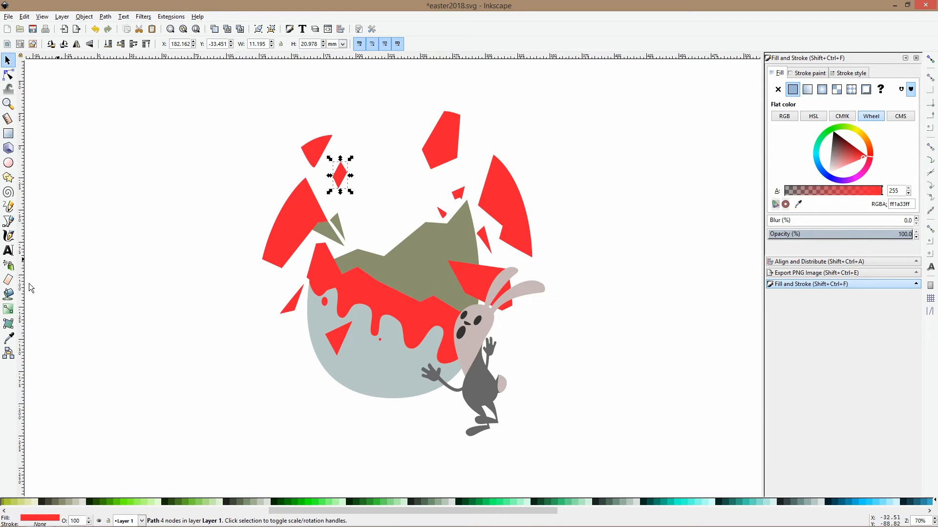
pyautogui.click(8, 338)
pyautogui.click(370, 265)
pyautogui.press('space')
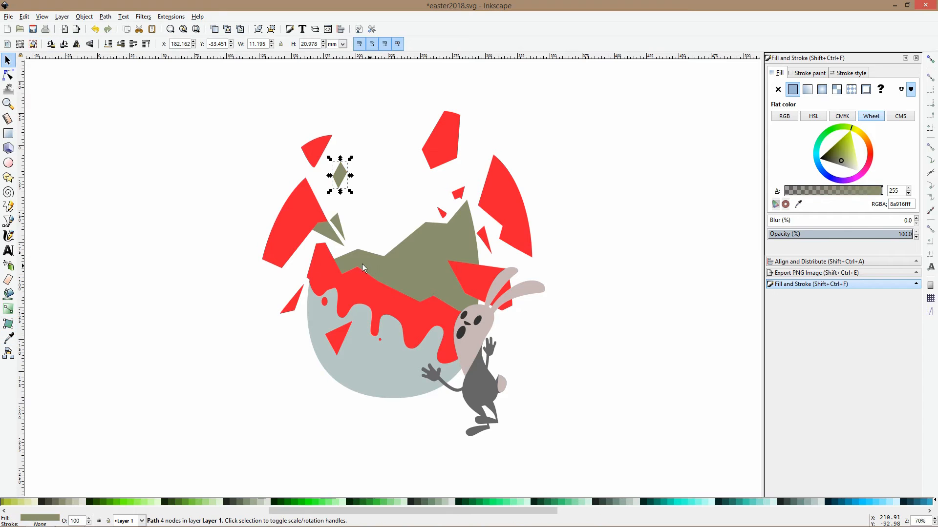
# Pull the red five-sided piece off the shell's left rim and delete it.
pyautogui.click(304, 266)
pyautogui.scroll(1, 316, 270)
pyautogui.click(300, 264)
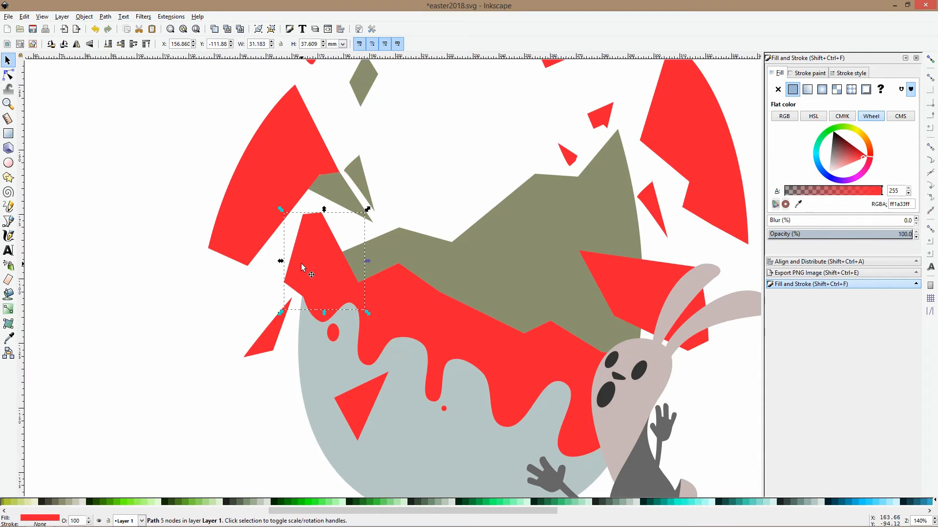
pyautogui.moveTo(301, 263); pyautogui.dragTo(142, 308)
pyautogui.scroll(-1, 207, 305)
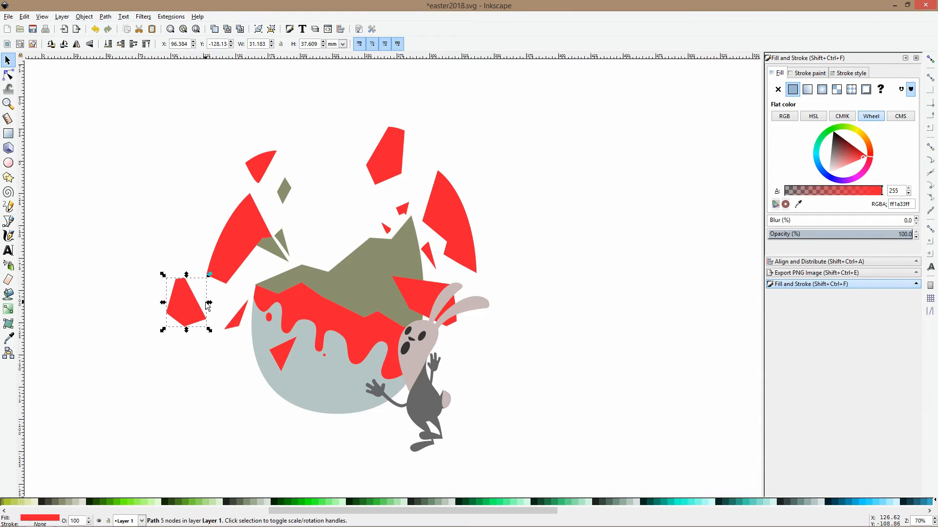
pyautogui.press('Delete')
# Bend the inner wall's upper-left edge into an outward curve.
pyautogui.click(16, 74)
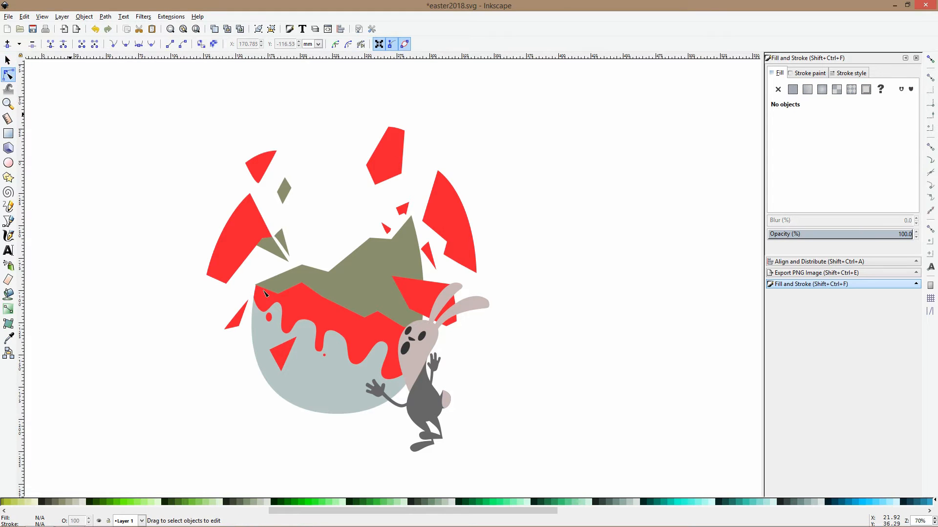
pyautogui.scroll(2, 266, 270)
pyautogui.click(269, 295)
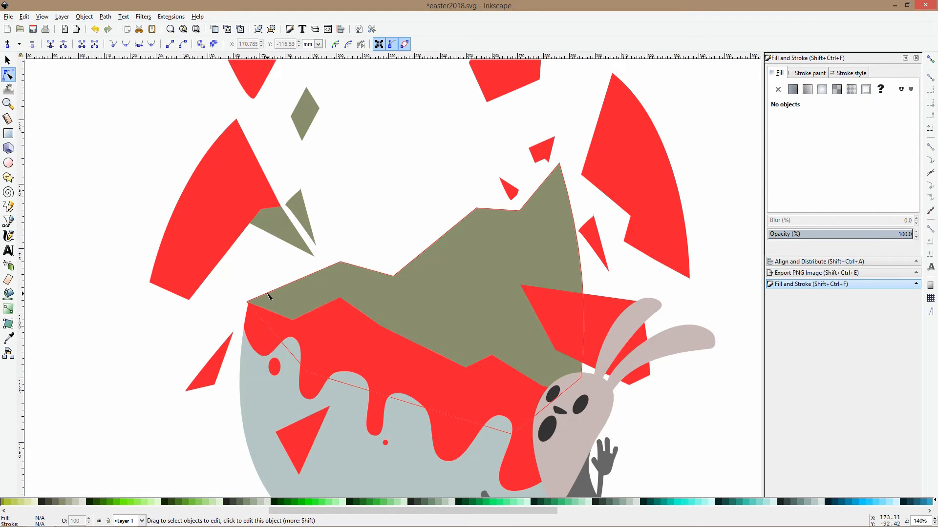
pyautogui.moveTo(299, 280); pyautogui.dragTo(280, 277)
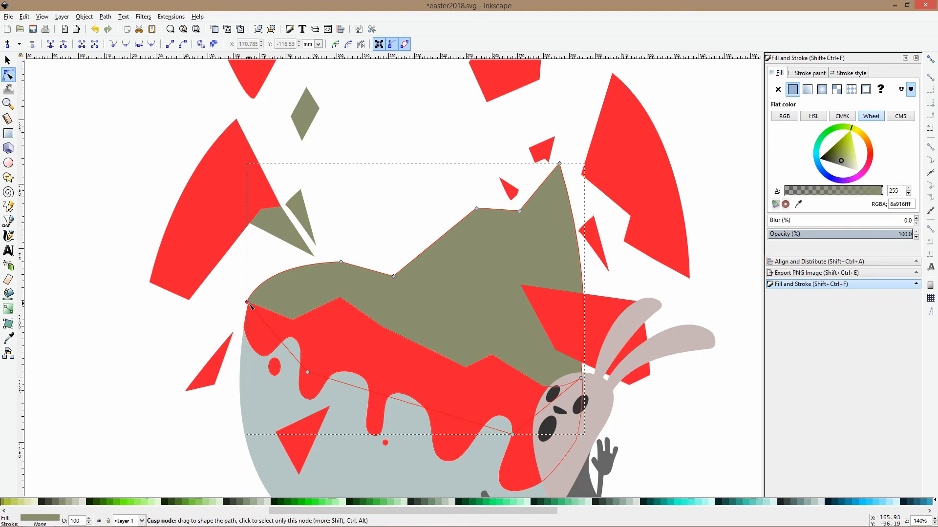
# Curve the leftmost rim segment of both the red drip coating and the grey shell downward so their edges match.
pyautogui.moveTo(246, 303); pyautogui.dragTo(268, 321)
pyautogui.click(272, 316)
pyautogui.click(267, 316)
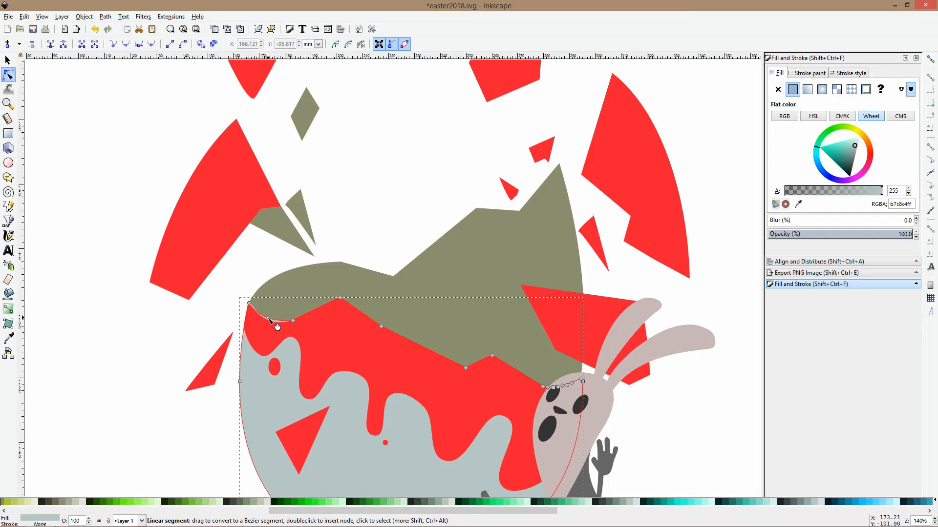
pyautogui.click(270, 322)
pyautogui.scroll(3, 266, 320)
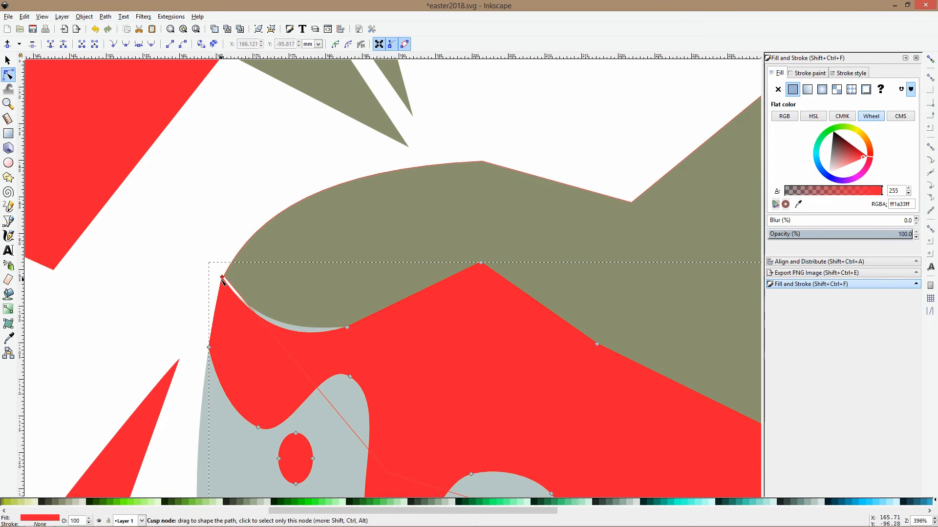
pyautogui.click(242, 281)
pyautogui.click(224, 277)
pyautogui.click(264, 319)
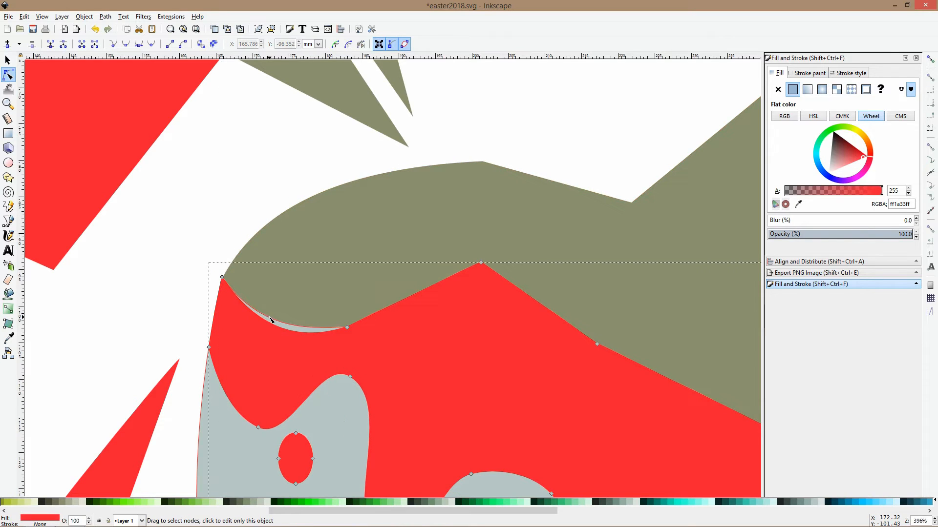
pyautogui.click(345, 420)
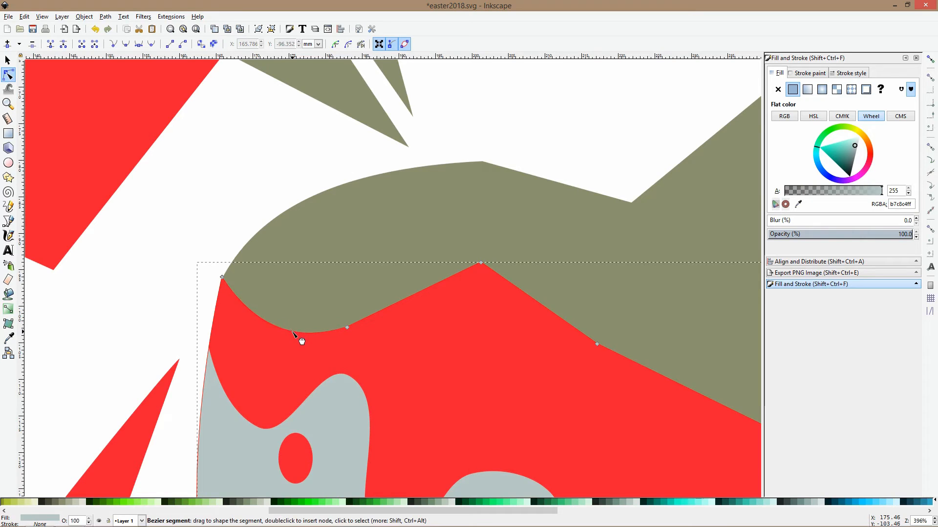
pyautogui.press('Escape')
# Apply a linear gradient to the inner wall, running upward from olive to transparent, in place of a trial radial one.
pyautogui.press('5')
pyautogui.scroll(-2, 432, 272)
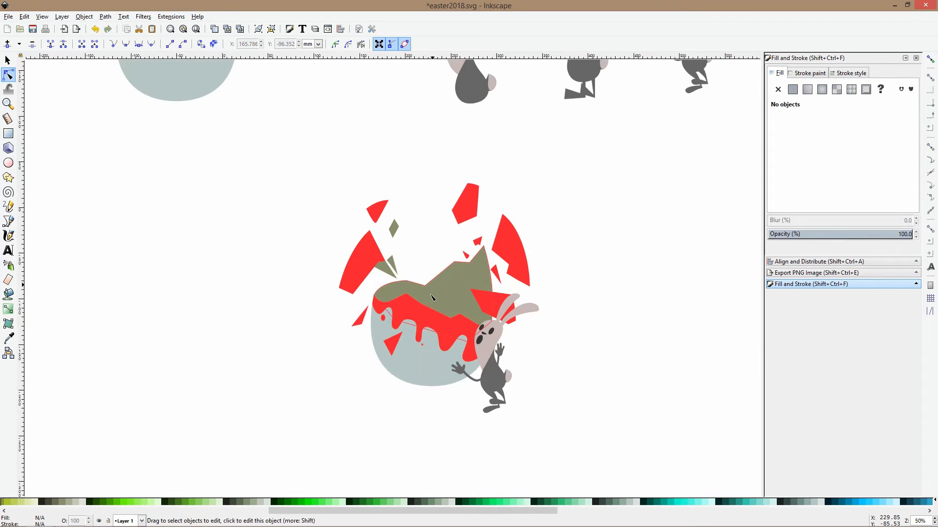
pyautogui.scroll(2, 447, 276)
pyautogui.click(459, 303)
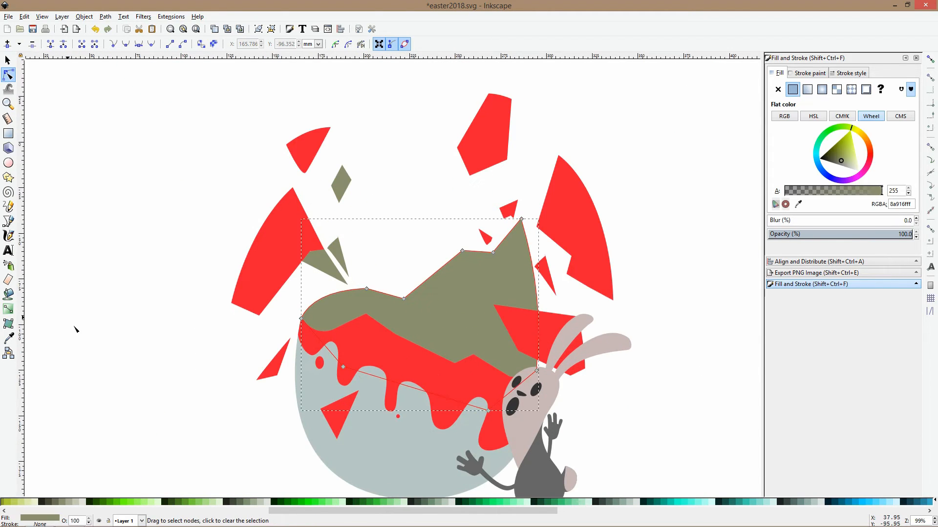
pyautogui.click(9, 309)
pyautogui.moveTo(464, 283); pyautogui.dragTo(466, 337)
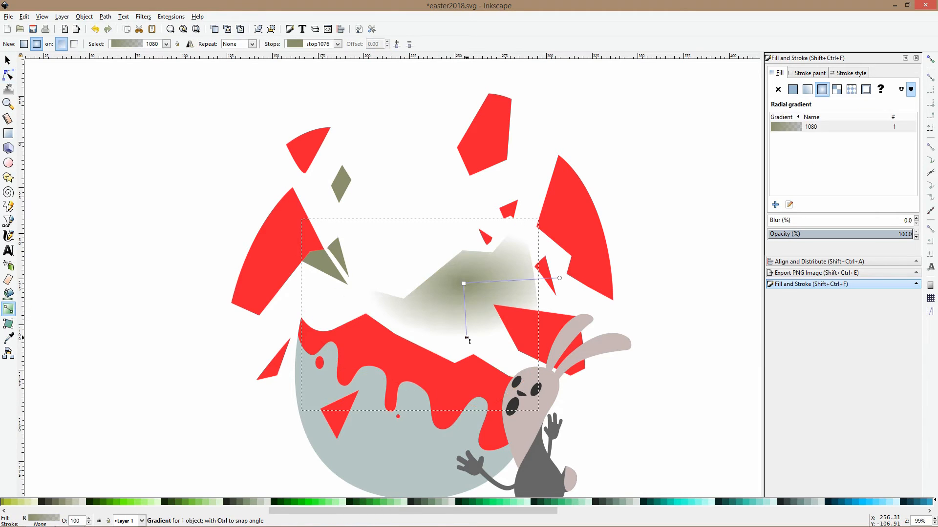
pyautogui.hotkey('ctrl', 'z')
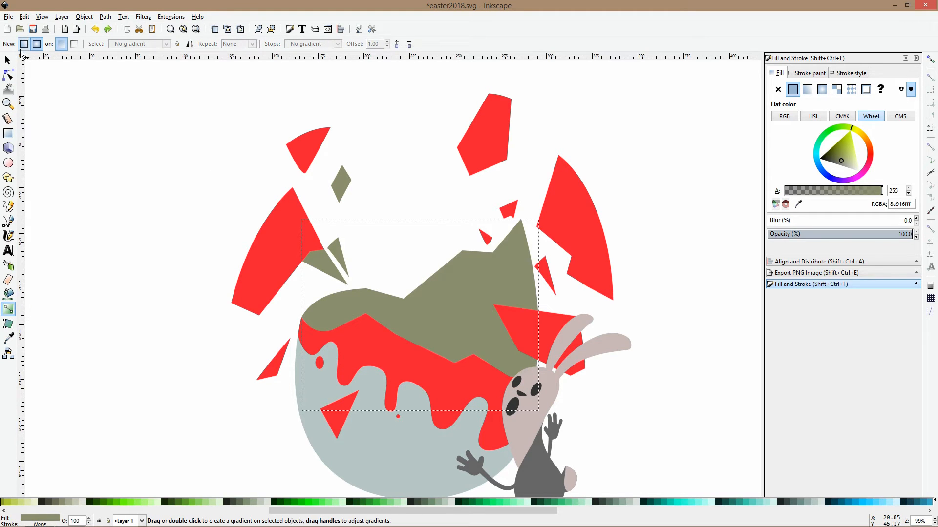
pyautogui.moveTo(448, 326); pyautogui.dragTo(461, 271)
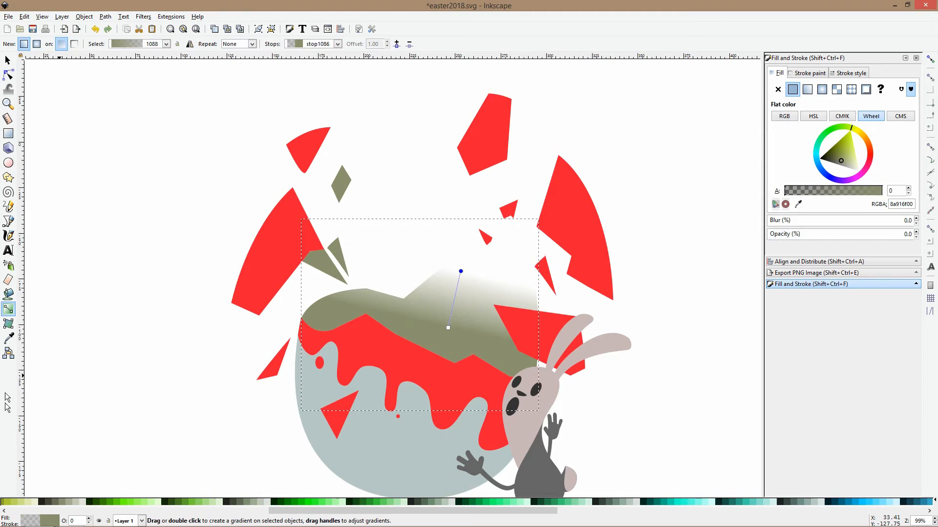
# Set the inner wall gradient's upper stop to opaque pale aqua #d5fff6 and extend the gradient at both ends.
pyautogui.click(8, 337)
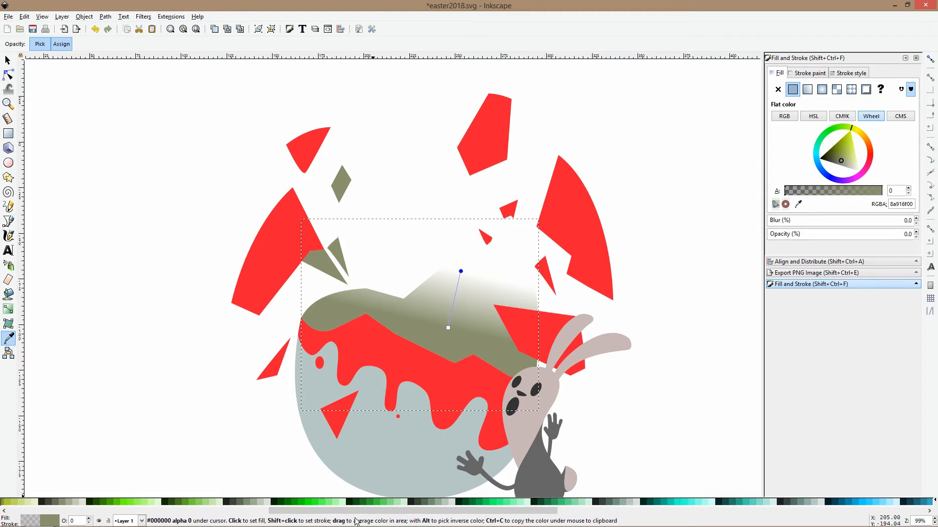
pyautogui.click(712, 502)
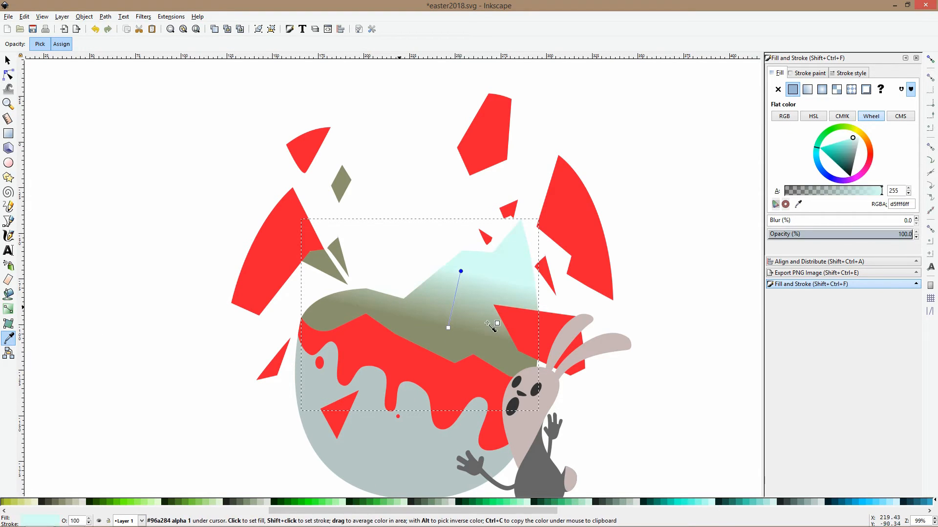
pyautogui.moveTo(449, 328); pyautogui.dragTo(438, 347)
pyautogui.click(460, 271)
pyautogui.moveTo(460, 271); pyautogui.dragTo(463, 258)
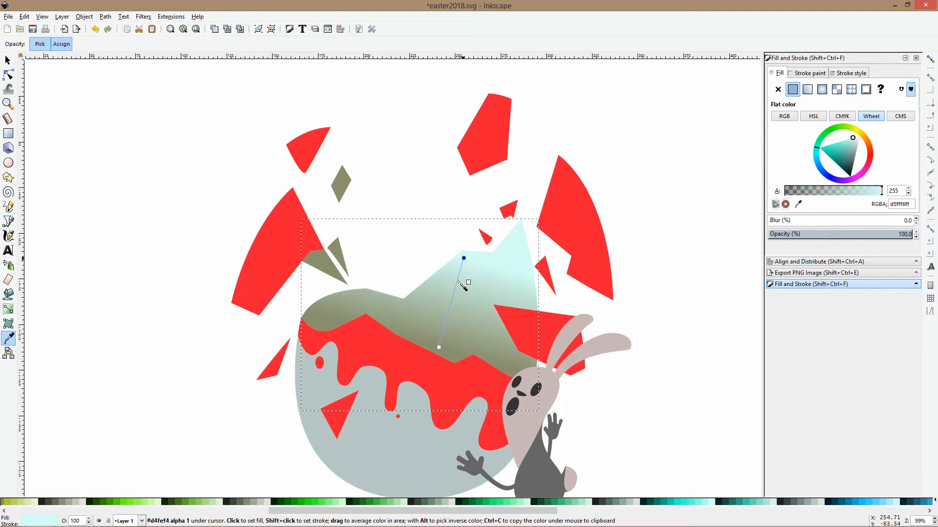
# Apply a linear gradient to the grey lower shell, fading to transparent toward its base.
pyautogui.press('F1')
pyautogui.click(407, 444)
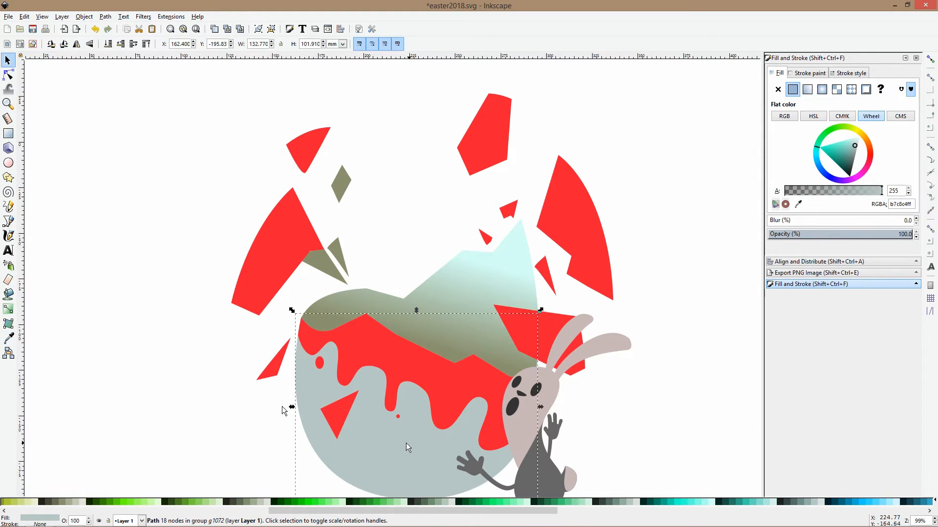
pyautogui.click(8, 309)
pyautogui.scroll(-5, 387, 316)
pyautogui.moveTo(386, 313); pyautogui.dragTo(402, 356)
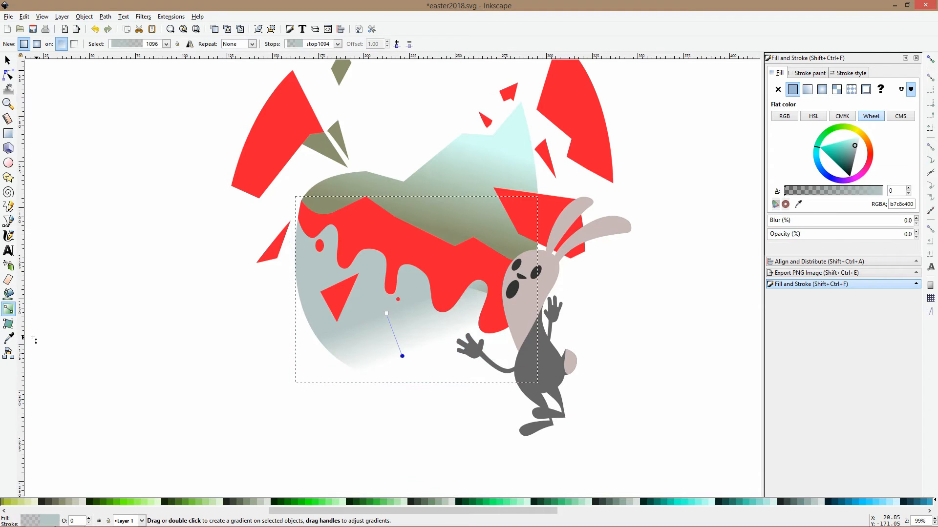
# Set the lower shell gradient's base stop to an opaque darker grey-green, #8ea7a1.
pyautogui.click(8, 342)
pyautogui.click(316, 266)
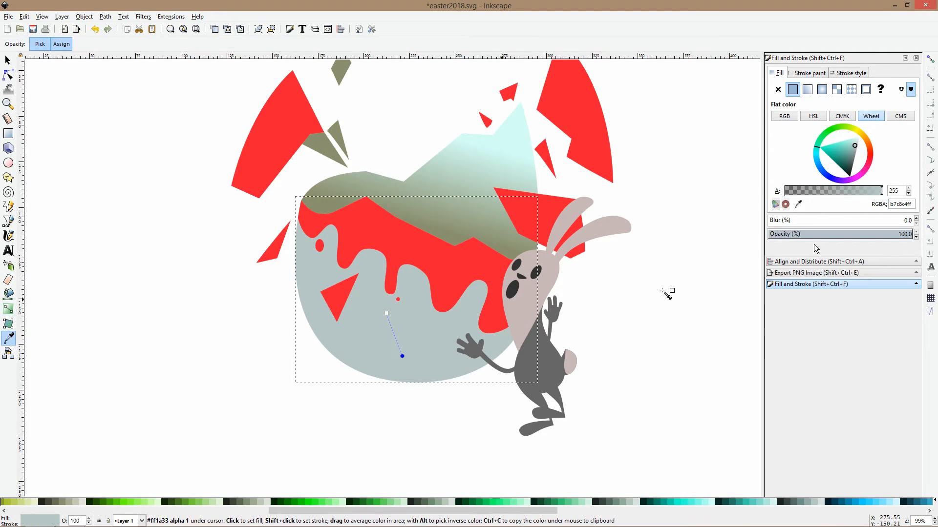
pyautogui.moveTo(855, 148); pyautogui.dragTo(853, 153)
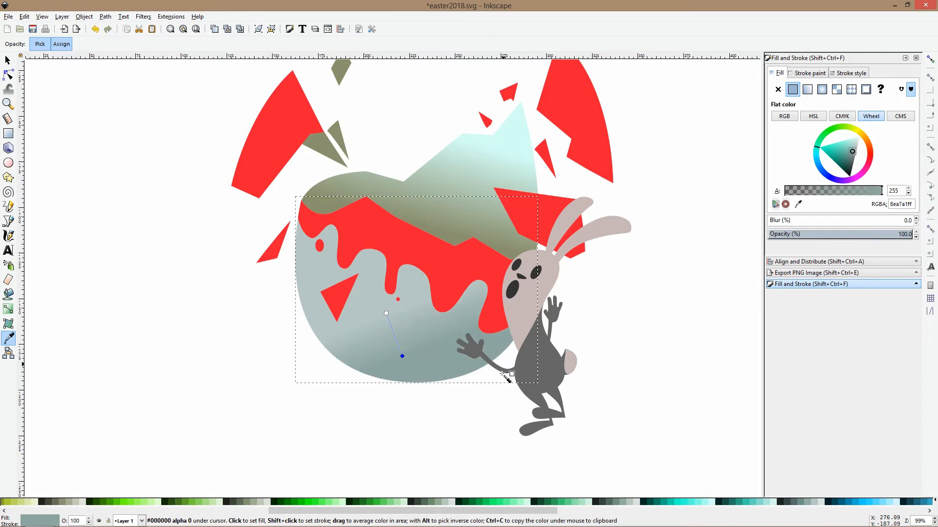
pyautogui.press('s')
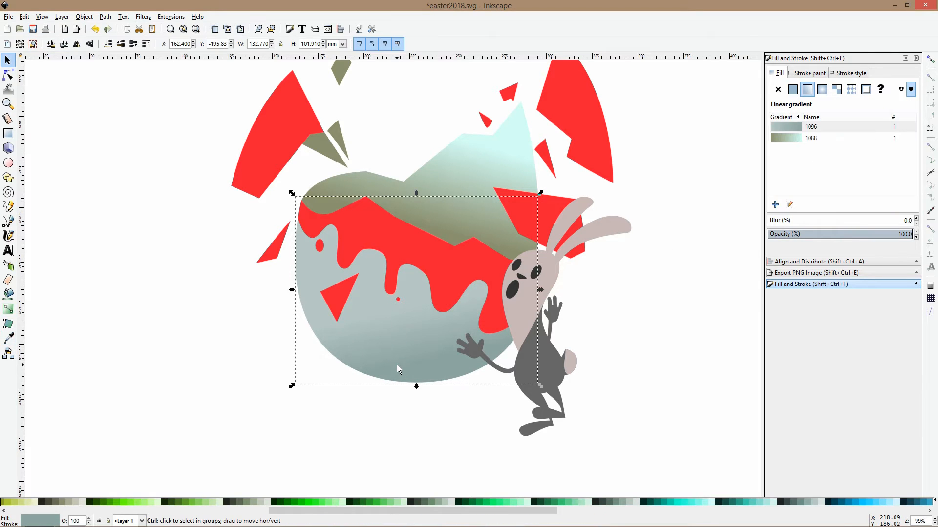
pyautogui.keyDown('ctrl'); pyautogui.scroll(-1, 467, 291); pyautogui.keyUp('ctrl')
pyautogui.keyDown('ctrl'); pyautogui.scroll(-2, 467, 291); pyautogui.keyUp('ctrl')
pyautogui.click(555, 186)
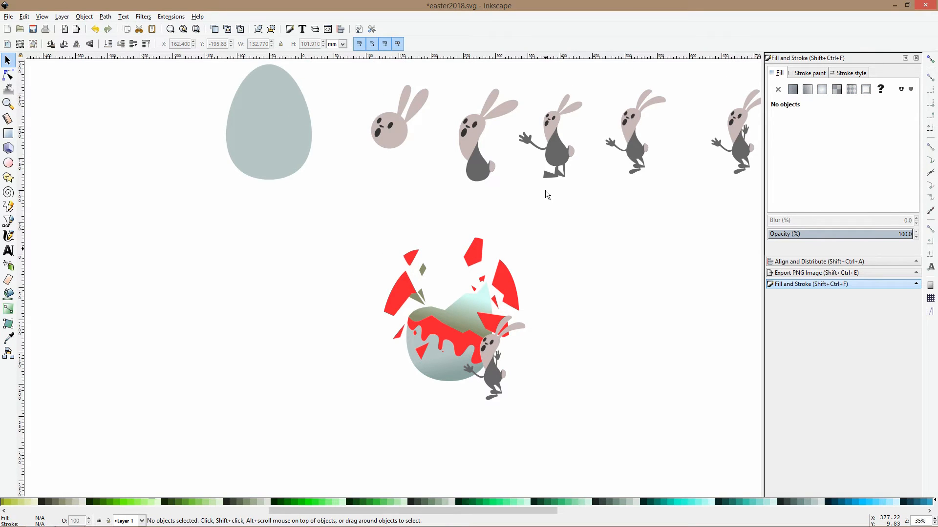
# Move the red triangular shard on the grey shell outward so it overlaps the shell's left edge.
pyautogui.keyDown('ctrl'); pyautogui.scroll(2, 439, 331); pyautogui.keyUp('ctrl')
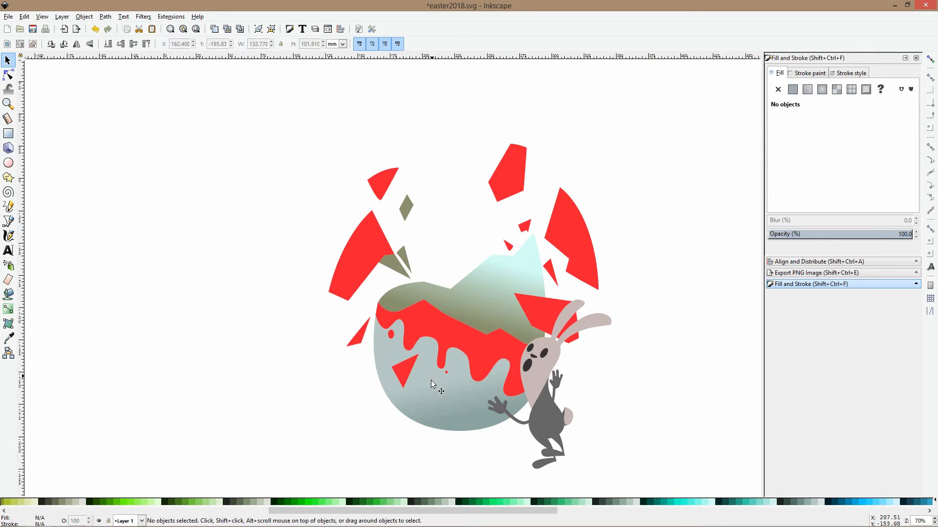
pyautogui.click(399, 376)
pyautogui.click(399, 375)
pyautogui.click(397, 374)
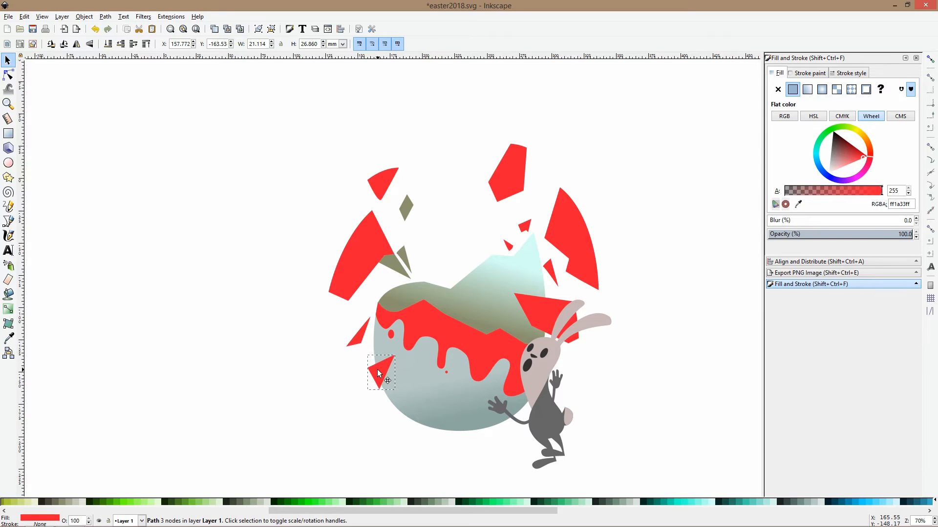
# Duplicate the triangular shard, offset the copy down and to the right over the shell, and shrink it slightly.
pyautogui.keyDown('ctrl'); pyautogui.scroll(3, 391, 373); pyautogui.keyUp('ctrl')
pyautogui.hotkey('ctrl', 'd')
pyautogui.moveTo(383, 369); pyautogui.dragTo(419, 381)
pyautogui.moveTo(451, 338); pyautogui.dragTo(449, 341)
# Fill the shard copy with #97aea9 sampled from the shell's shaded base and lower it beneath the red shard as a shadow.
pyautogui.click(8, 338)
pyautogui.scroll(-8, 538, 337)
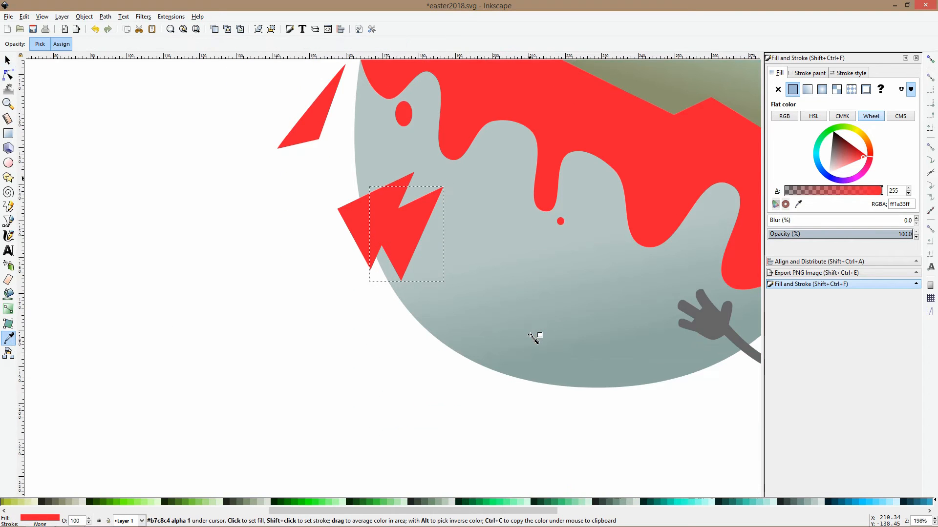
pyautogui.click(576, 342)
pyautogui.press('F1')
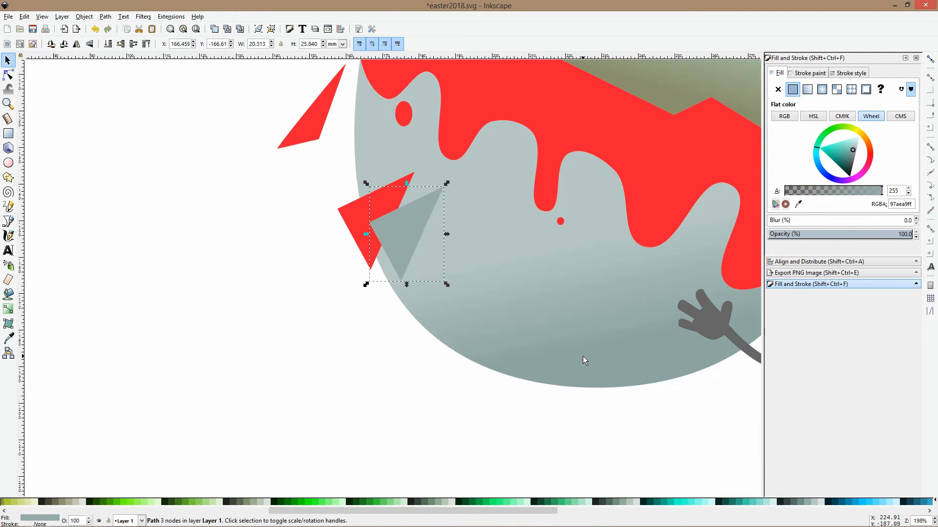
pyautogui.press('pagedown')
pyautogui.scroll(-2, 583, 356)
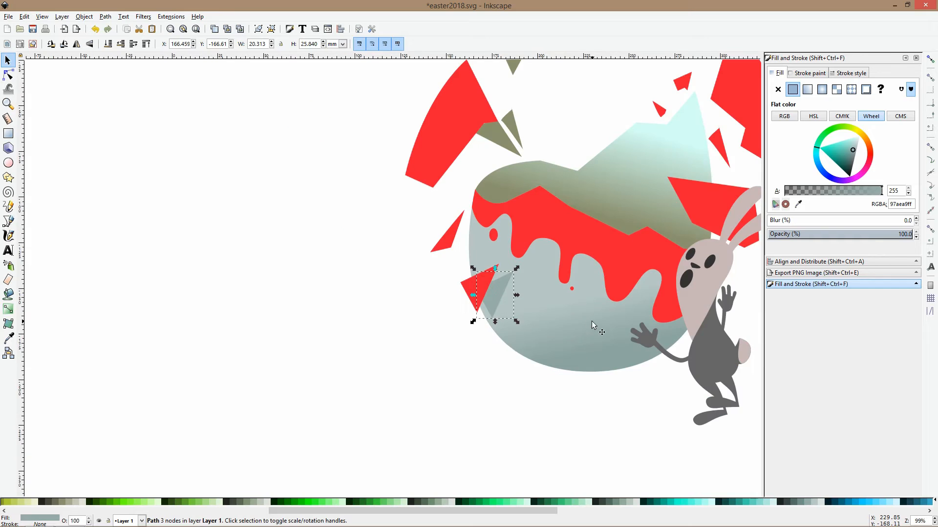
pyautogui.moveTo(591, 321); pyautogui.dragTo(469, 376)
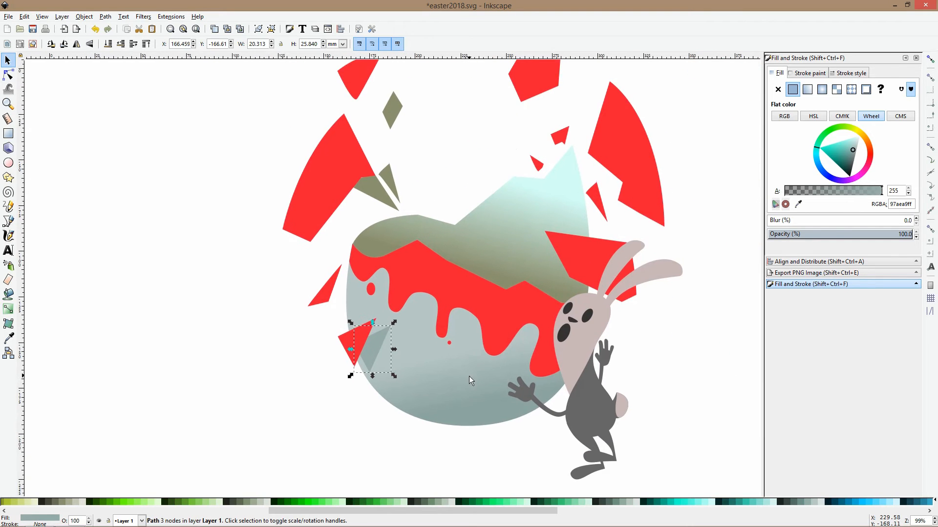
# Rotate the narrow red shard beside the shell's rim to a flatter angle and add an offset copy below it filled with #97aea9.
pyautogui.click(332, 286)
pyautogui.click(351, 268)
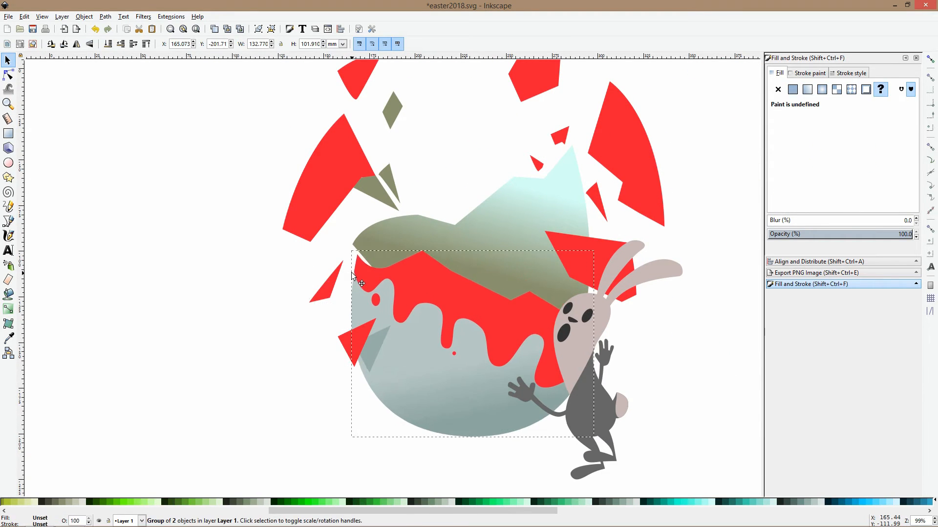
pyautogui.click(321, 274)
pyautogui.click(332, 280)
pyautogui.click(333, 280)
pyautogui.moveTo(346, 257); pyautogui.dragTo(356, 287)
pyautogui.click(348, 260)
pyautogui.press('d')
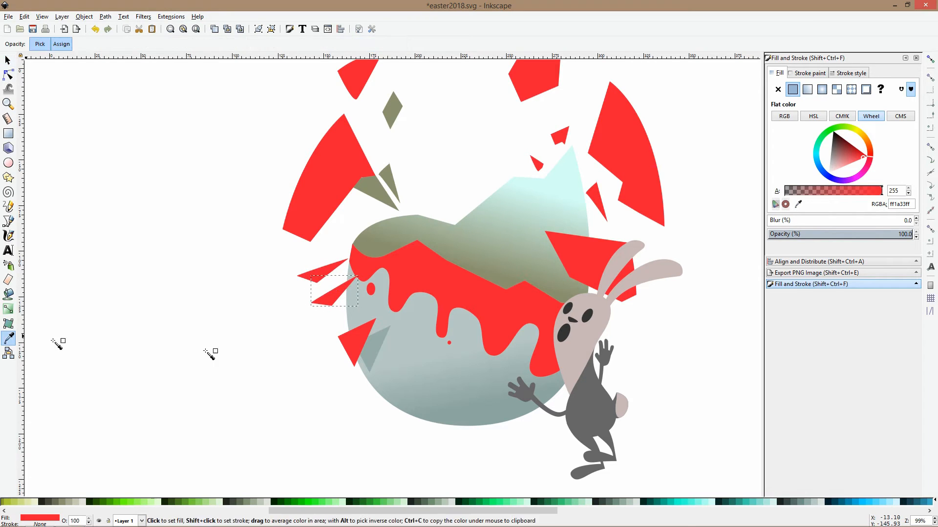
pyautogui.click(370, 347)
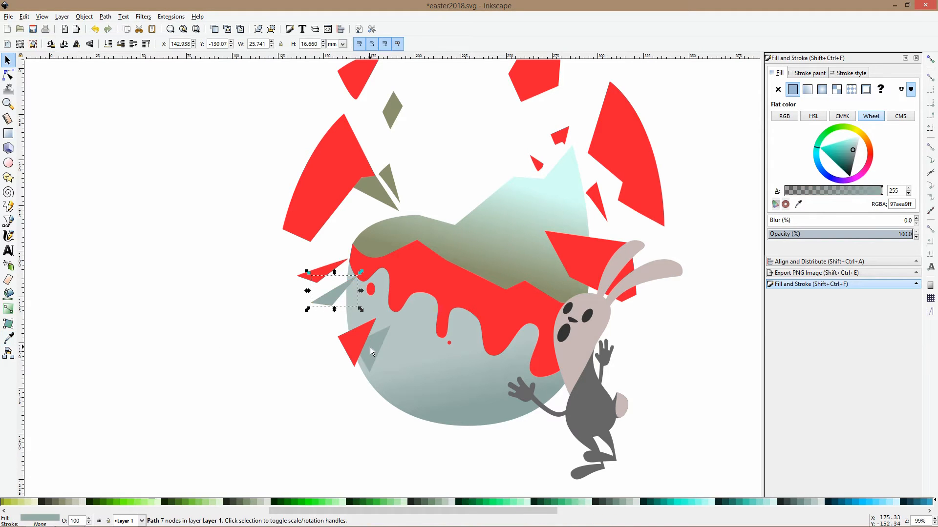
# Trim the narrow shard's shadow to the shell by intersecting it with a shell duplicate, and refill it with the triangular shadow's colour.
pyautogui.click(380, 306)
pyautogui.press('pageup')
pyautogui.keyDown('shift'); pyautogui.click(329, 297); pyautogui.keyUp('shift')
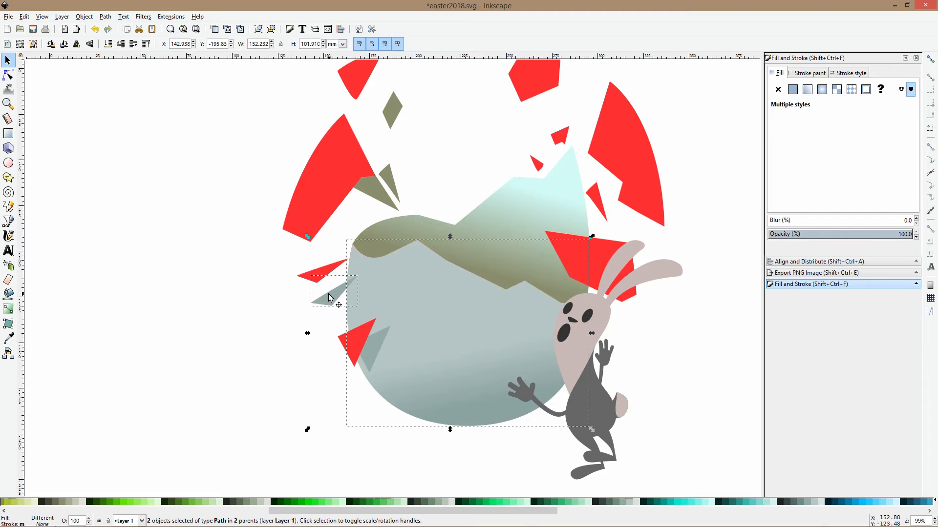
pyautogui.hotkey('ctrl', '*')
pyautogui.click(9, 338)
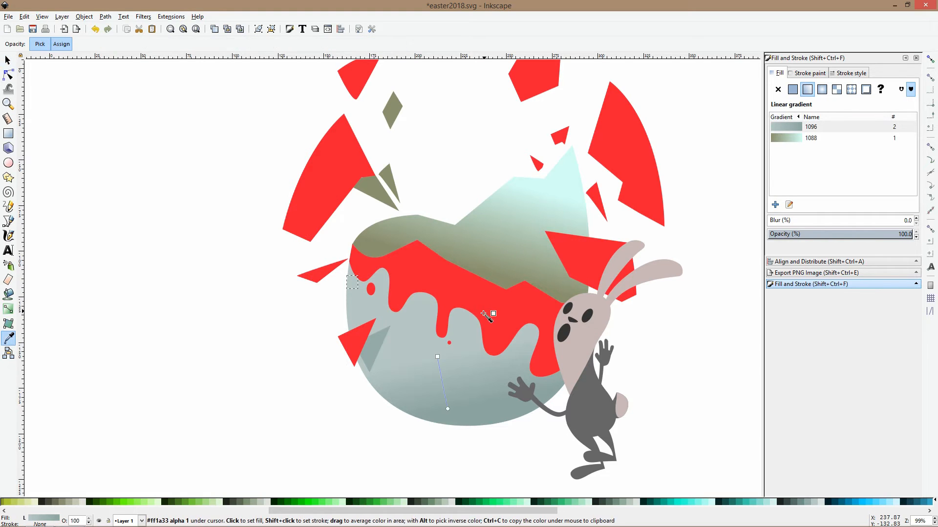
pyautogui.click(373, 342)
pyautogui.press('space')
pyautogui.click(316, 339)
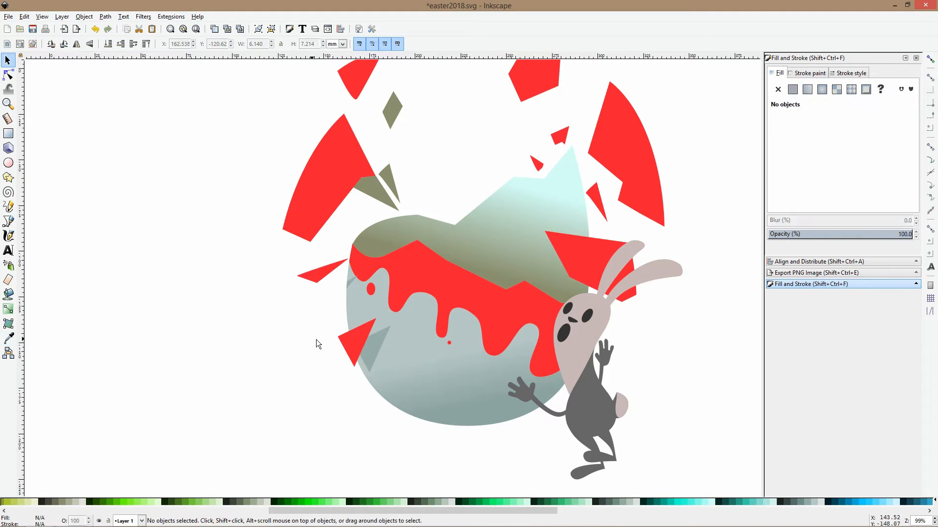
pyautogui.scroll(-2, 316, 339)
pyautogui.scroll(2, 393, 303)
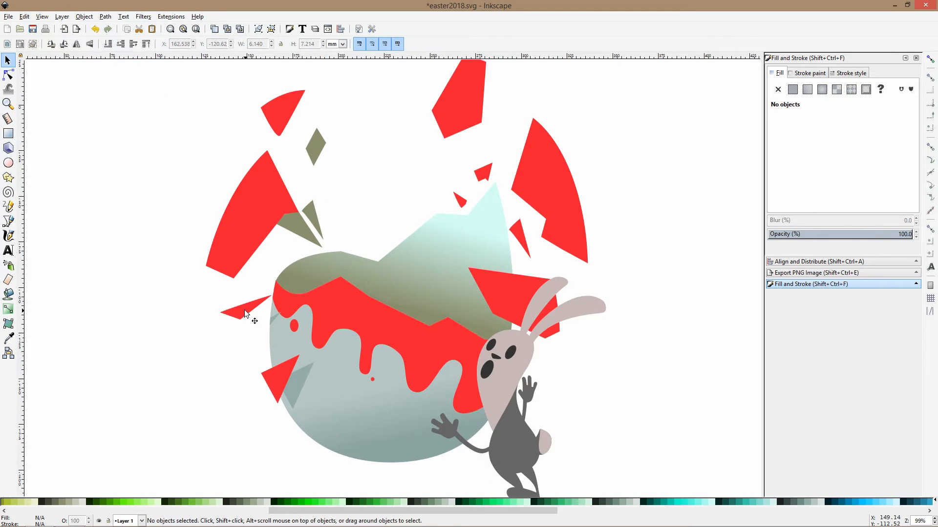
pyautogui.click(320, 307)
pyautogui.scroll(2, 275, 322)
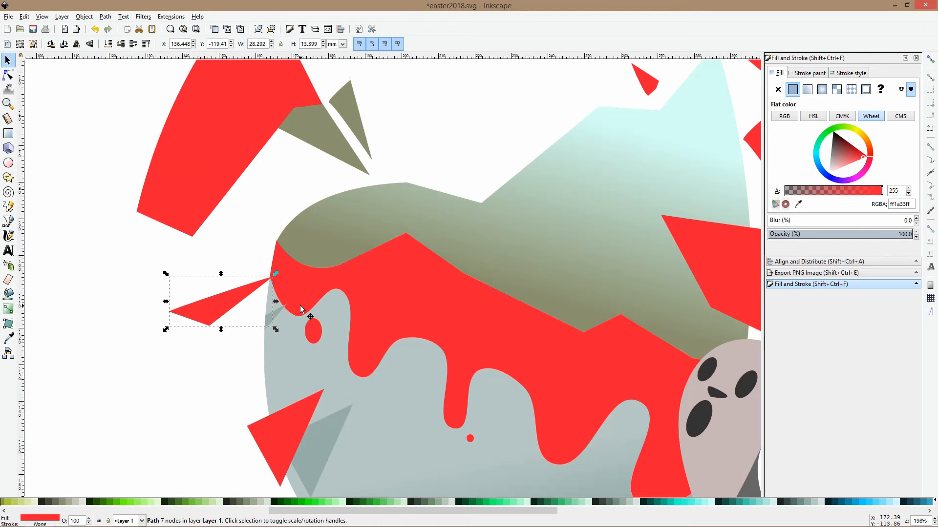
pyautogui.click(300, 305)
pyautogui.scroll(-3, 300, 306)
pyautogui.click(575, 225)
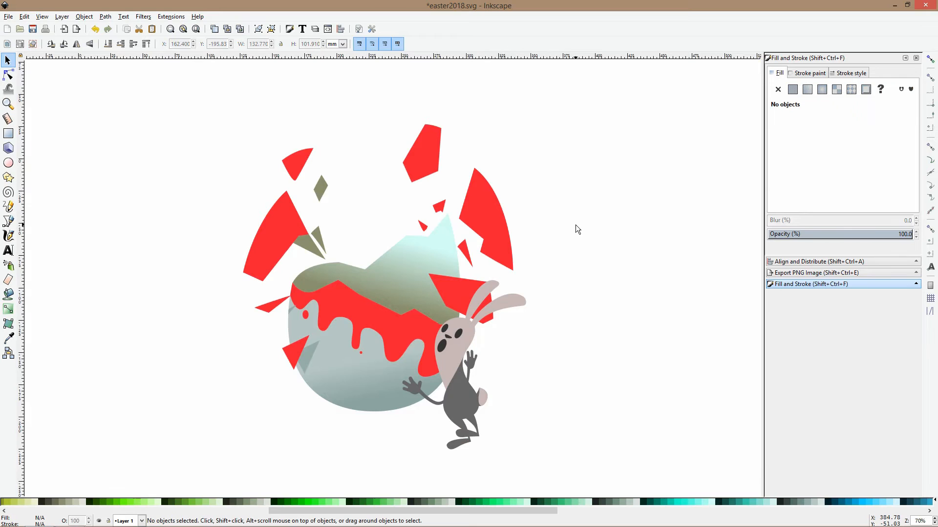
# Extend the inner wall's linear gradient at both ends, up to the peak's height and down into the drip area.
pyautogui.click(452, 245)
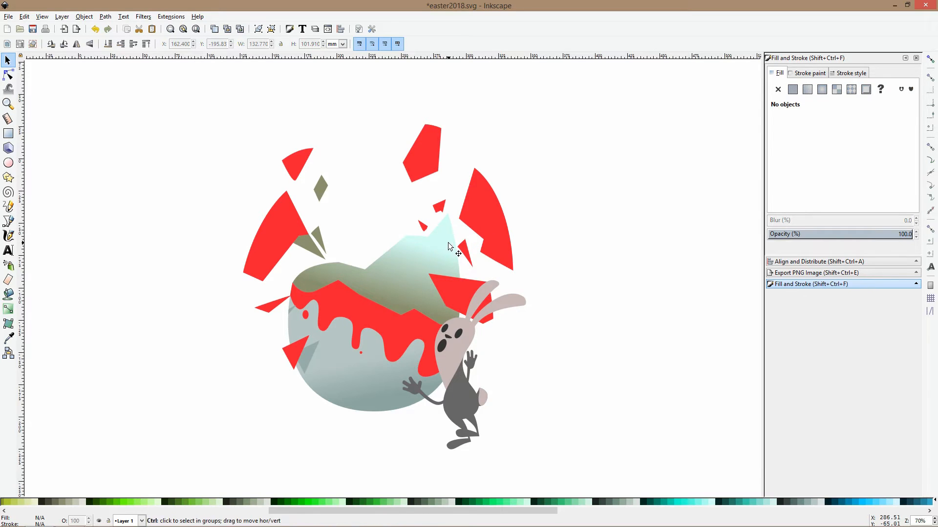
pyautogui.click(9, 308)
pyautogui.moveTo(408, 241); pyautogui.dragTo(412, 217)
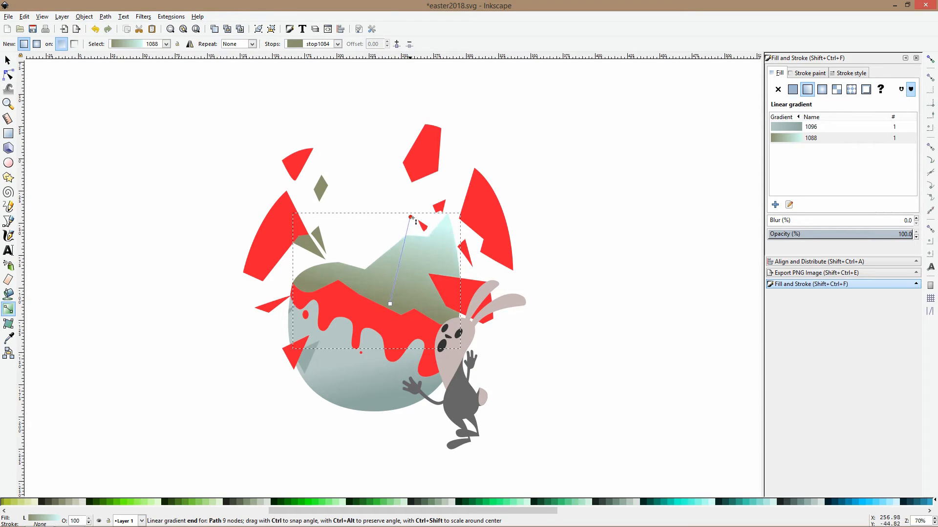
pyautogui.moveTo(390, 304)
pyautogui.mouseDown()
pyautogui.moveTo(391, 326)
pyautogui.moveTo(383, 321)
pyautogui.mouseUp()
pyautogui.press('space')
pyautogui.click(584, 244)
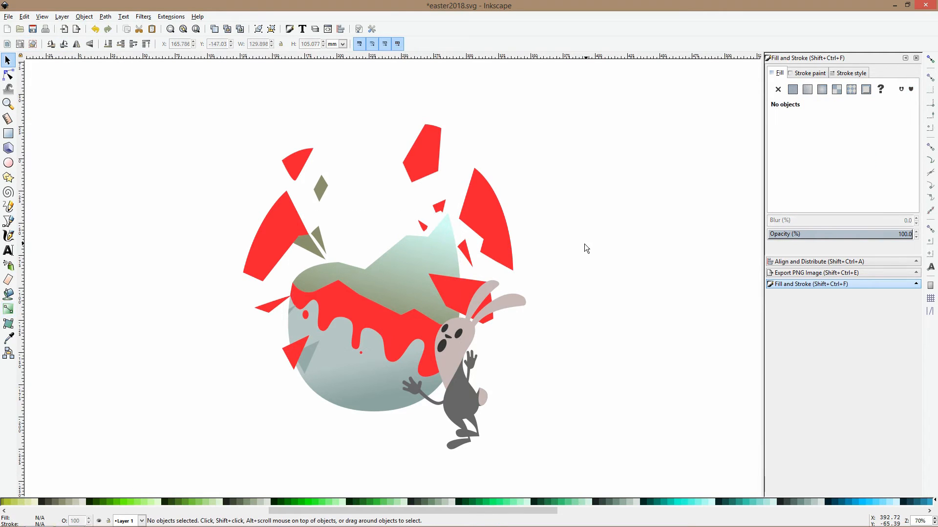
# Shift the red drip coating slightly down so a thin grey rim shows along the shell's broken edge.
pyautogui.scroll(2, 383, 327)
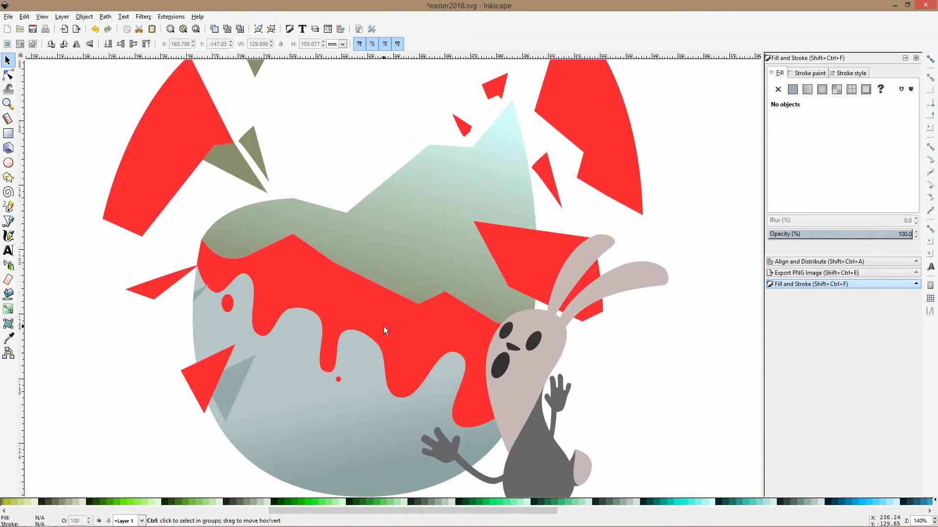
pyautogui.keyDown('ctrl'); pyautogui.click(356, 306); pyautogui.keyUp('ctrl')
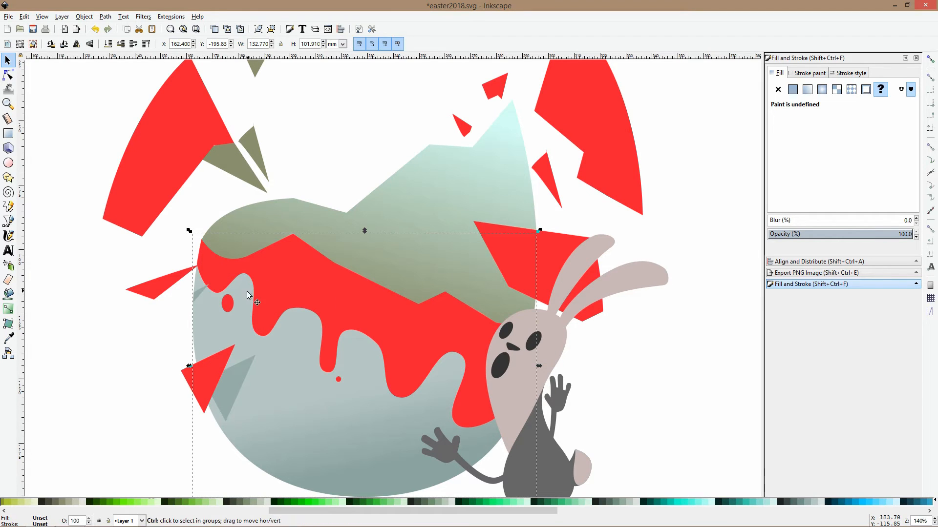
pyautogui.moveTo(298, 266); pyautogui.dragTo(300, 272)
pyautogui.click(610, 352)
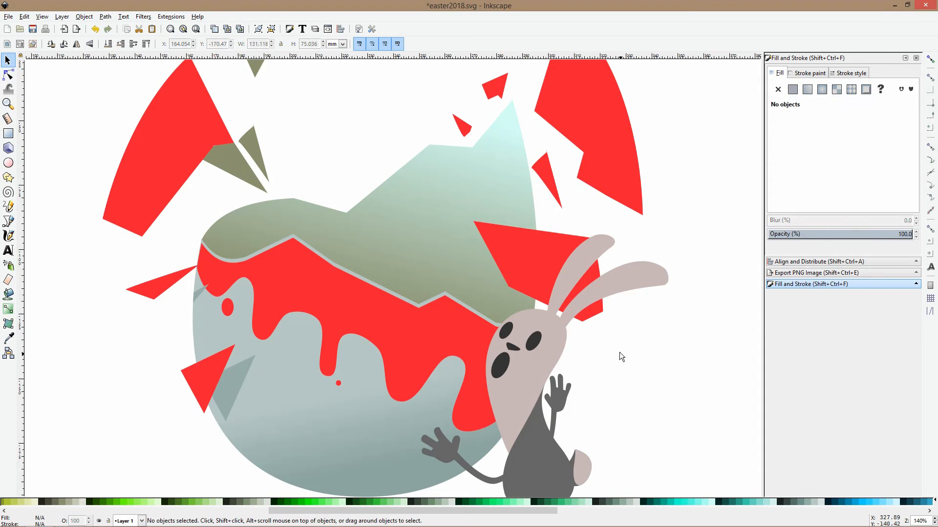
# Add a shell-grey #b7c8c4 copy of the narrow left shard beneath the red one and nudge it down as a thickness edge.
pyautogui.scroll(-2, 288, 240)
pyautogui.scroll(2, 254, 242)
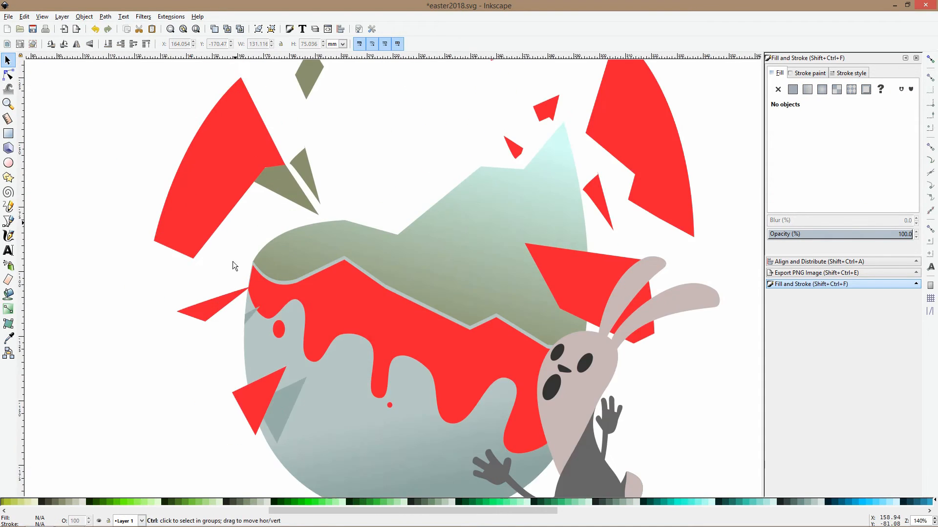
pyautogui.click(230, 293)
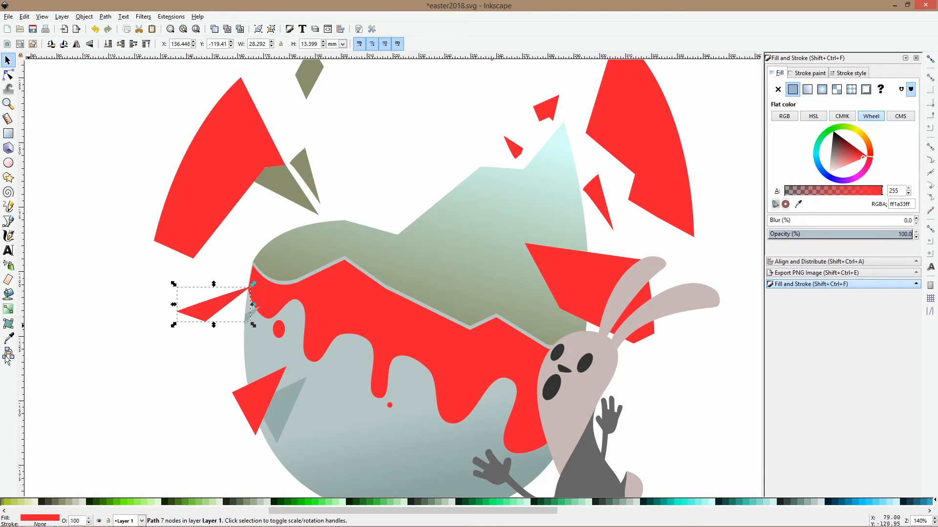
pyautogui.press('d')
pyautogui.click(290, 315)
pyautogui.press('d')
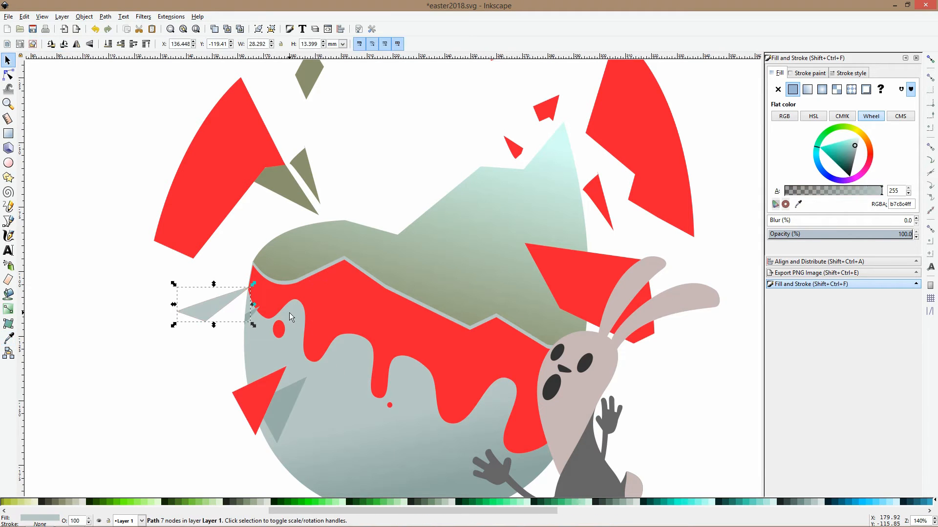
pyautogui.hotkey('ctrl', 'z')
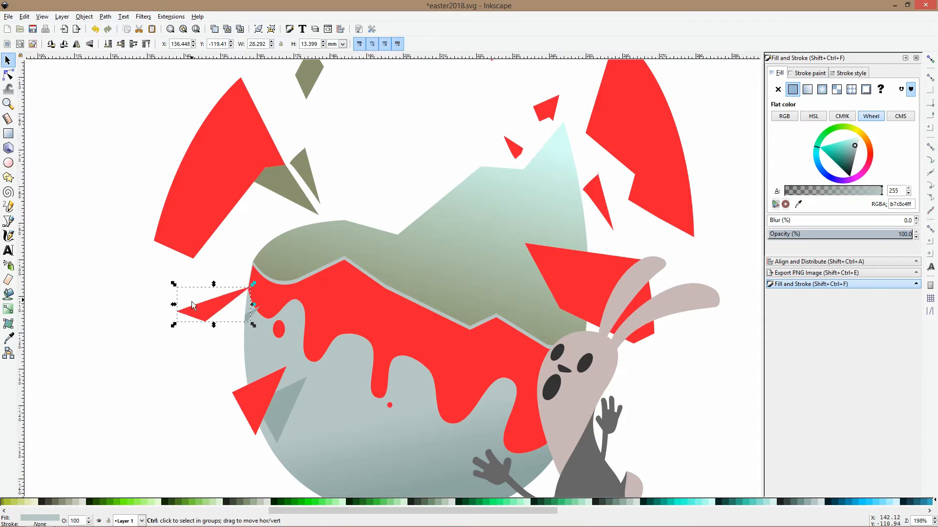
pyautogui.scroll(3, 192, 302)
pyautogui.press('Down')
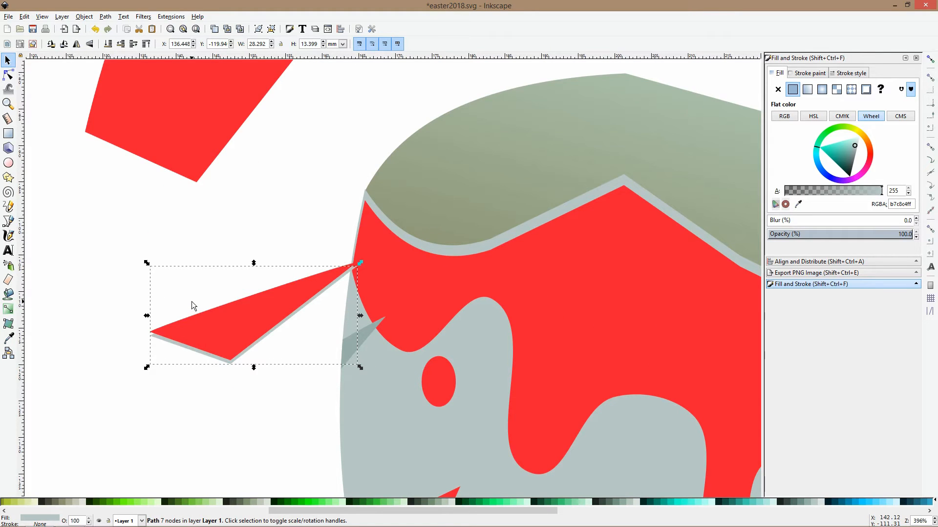
# Adjust the nodes at the grey copy's pointed tip and far left corner to fit the red shard's outline.
pyautogui.click(8, 75)
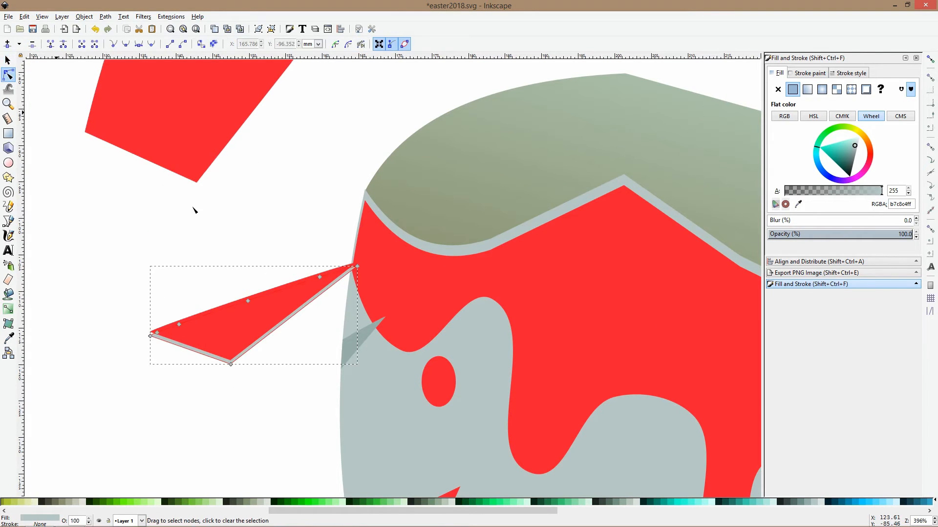
pyautogui.scroll(2, 356, 289)
pyautogui.moveTo(357, 266); pyautogui.dragTo(342, 242)
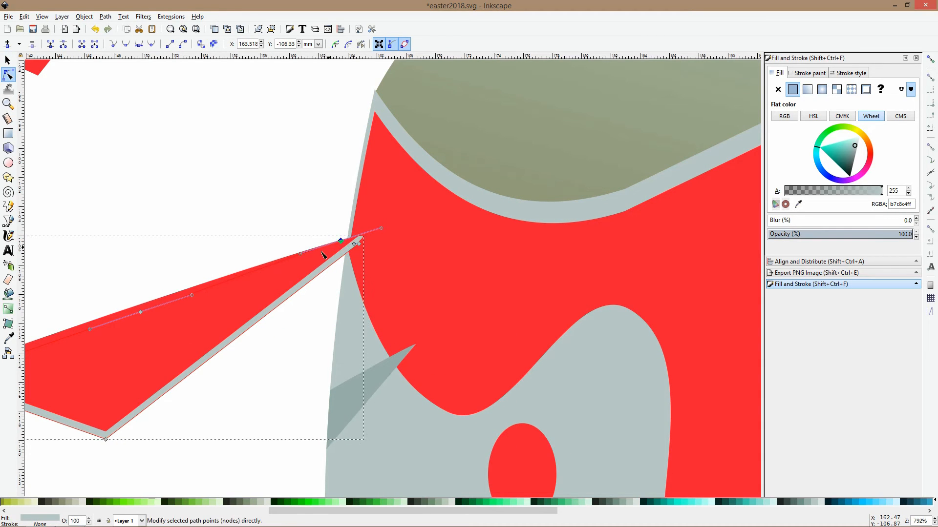
pyautogui.scroll(-2, 322, 254)
pyautogui.scroll(3, 139, 320)
pyautogui.moveTo(148, 282); pyautogui.dragTo(142, 279)
pyautogui.click(185, 246)
pyautogui.scroll(-6, 196, 235)
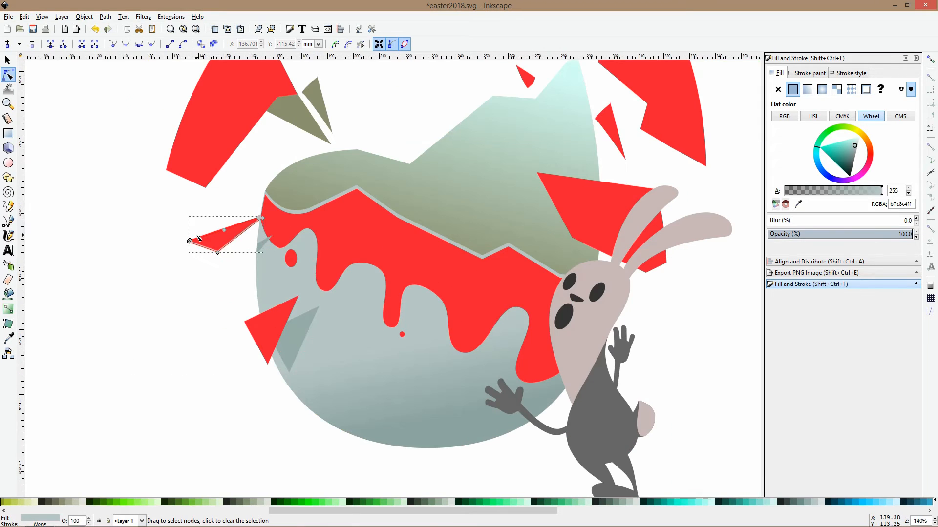
# Pull the grey copy's lowest corner node further down to thicken the shard's lower edge.
pyautogui.click(136, 251)
pyautogui.scroll(5, 205, 268)
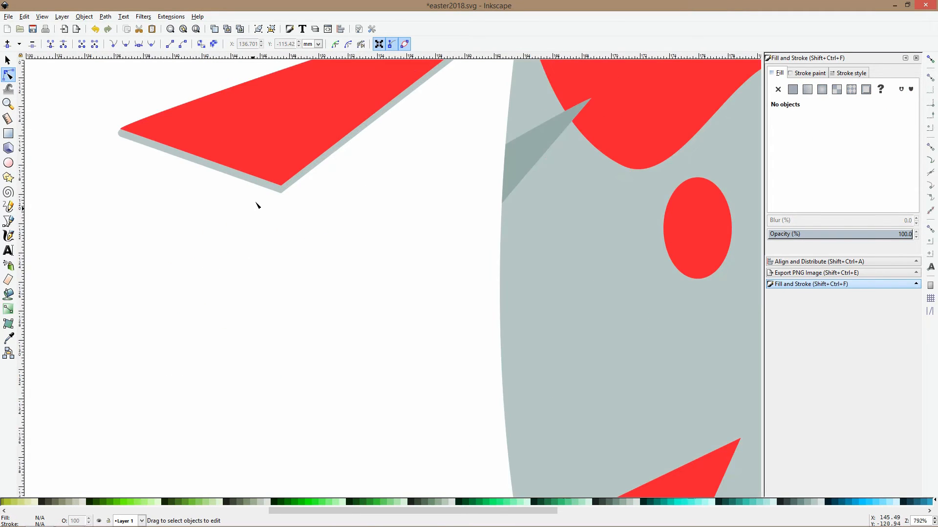
pyautogui.click(262, 189)
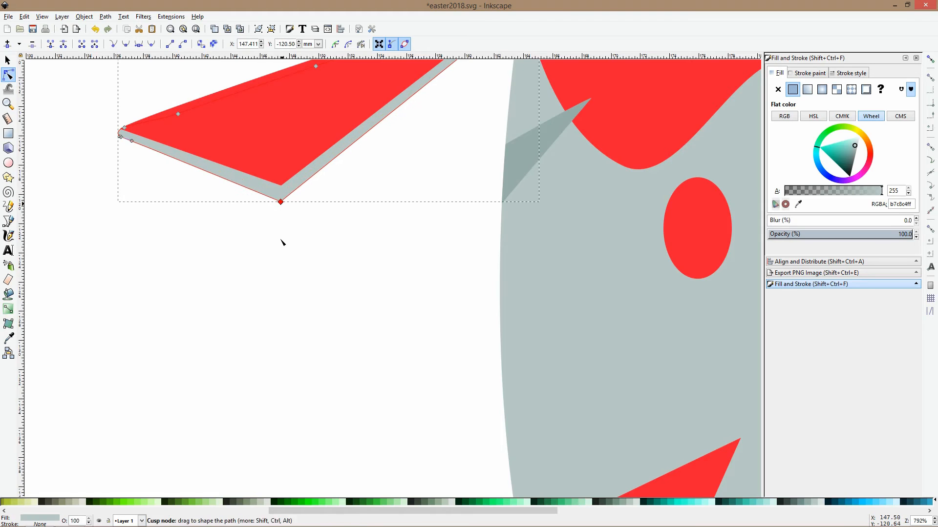
# Place a shell-grey #b7c8c4 copy of the lower-left triangular shard slightly lower and beneath the red one as a thickness edge.
pyautogui.click(283, 306)
pyautogui.scroll(-6, 293, 330)
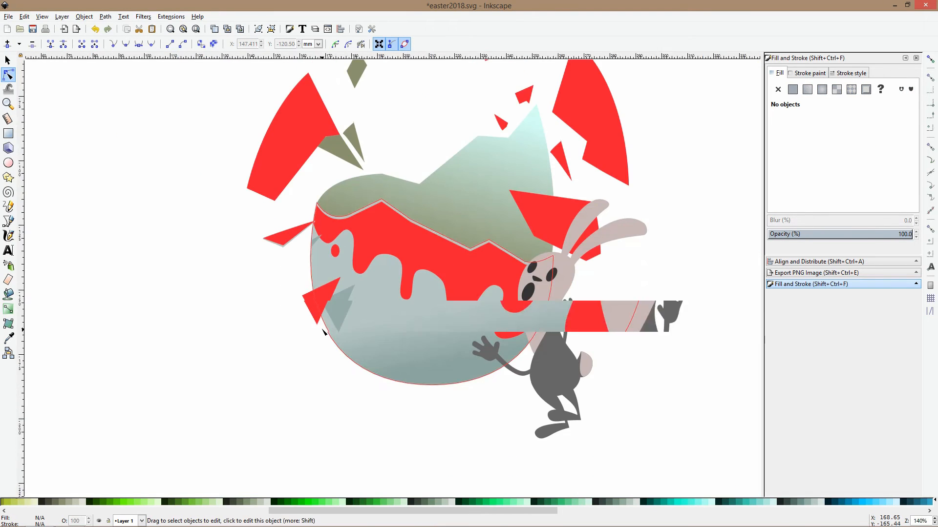
pyautogui.scroll(5, 323, 322)
pyautogui.click(321, 273)
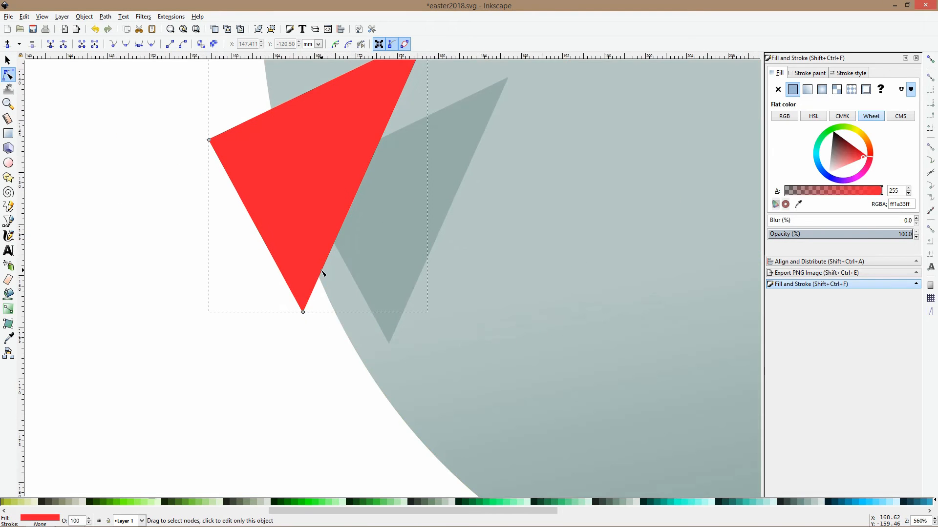
pyautogui.click(8, 337)
pyautogui.scroll(-2, 236, 272)
pyautogui.click(332, 109)
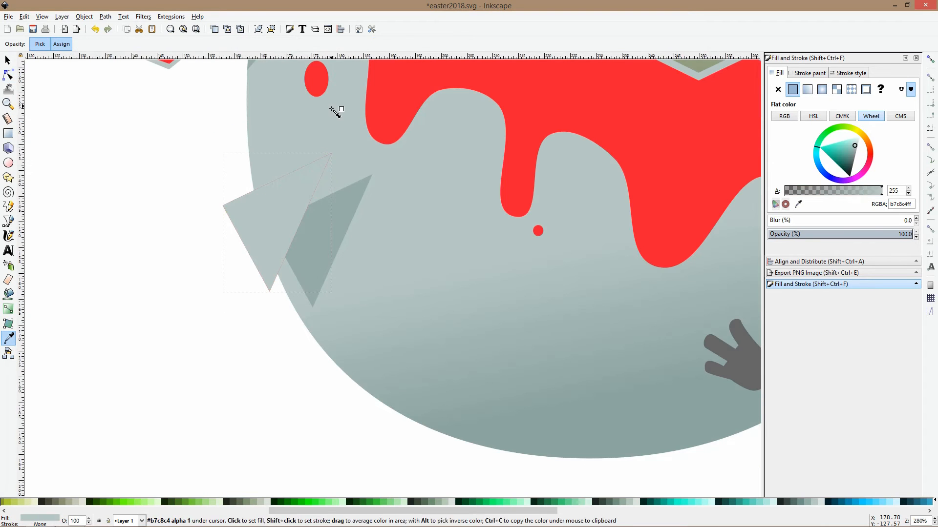
pyautogui.press('space')
pyautogui.moveTo(277, 211); pyautogui.dragTo(277, 214)
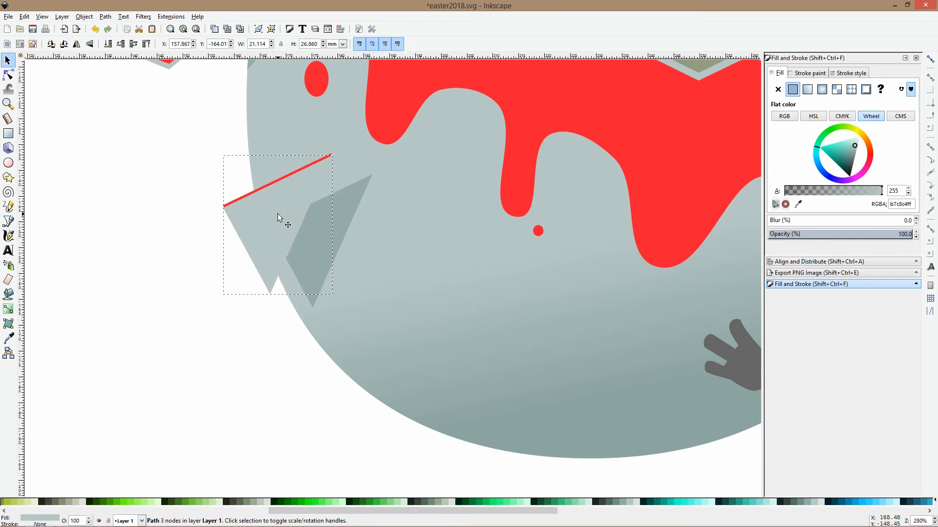
pyautogui.press('pagedown')
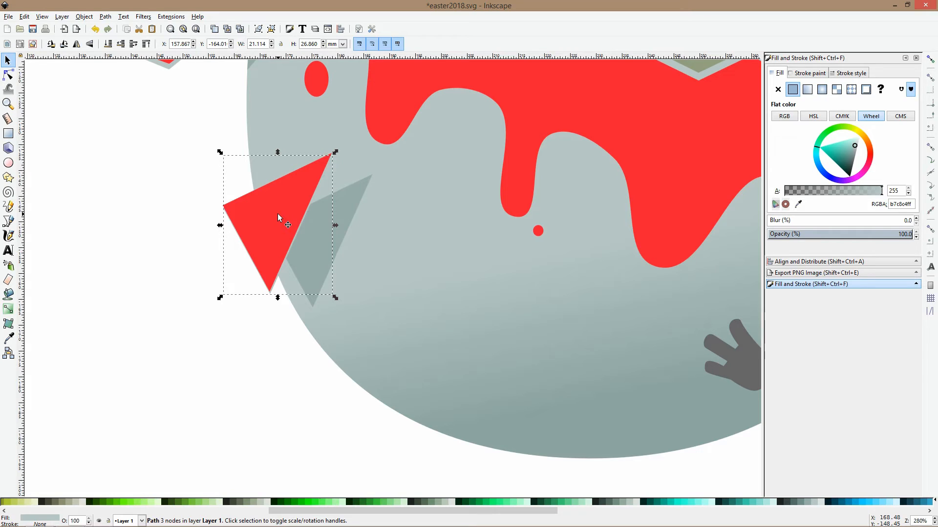
# Pull the grey copy's lowest corner node slightly down and fit its upper tip to the red triangular shard.
pyautogui.click(9, 75)
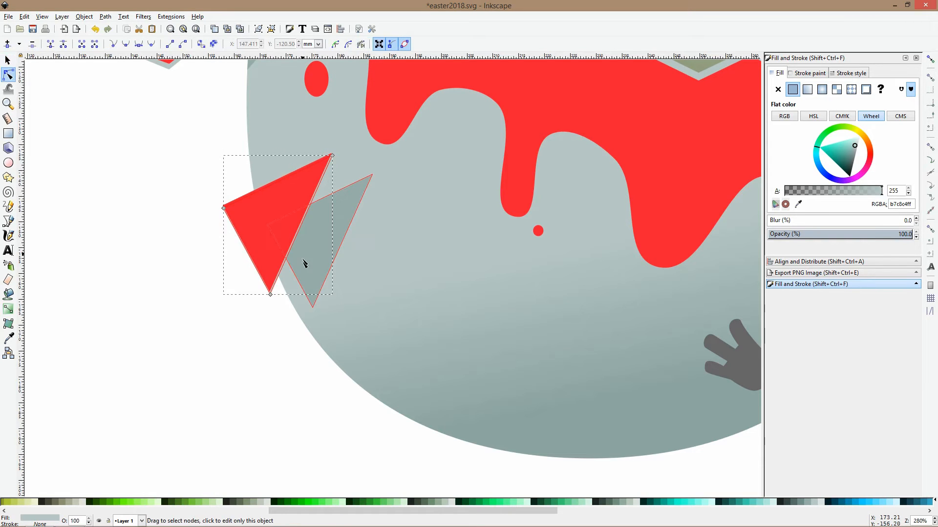
pyautogui.click(270, 295)
pyautogui.scroll(2, 335, 183)
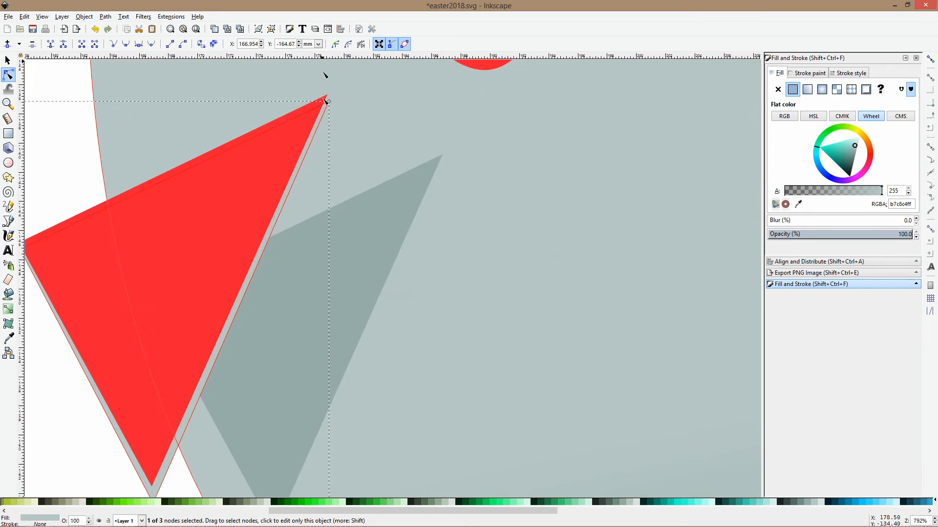
pyautogui.click(350, 168)
pyautogui.scroll(-1, 350, 168)
pyautogui.scroll(-1, 350, 167)
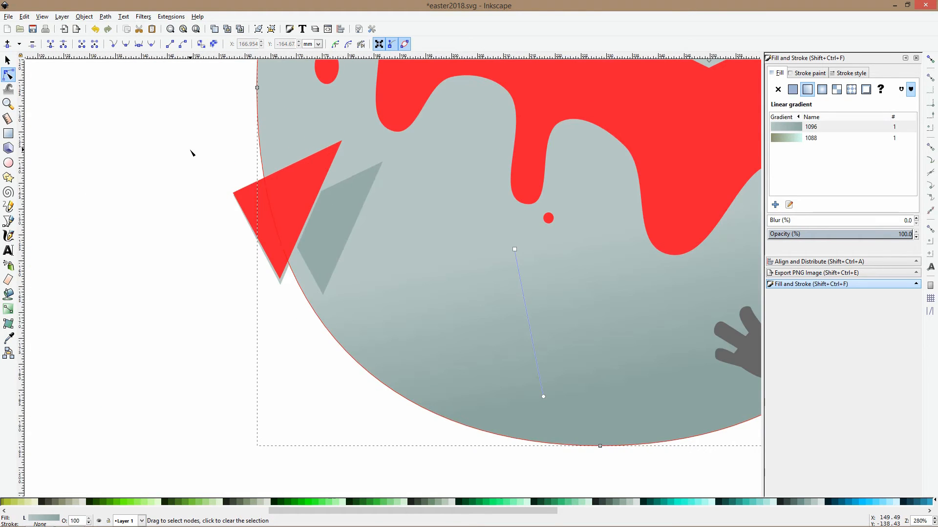
pyautogui.click(190, 151)
pyautogui.scroll(-3, 355, 205)
pyautogui.moveTo(373, 186); pyautogui.dragTo(180, 331)
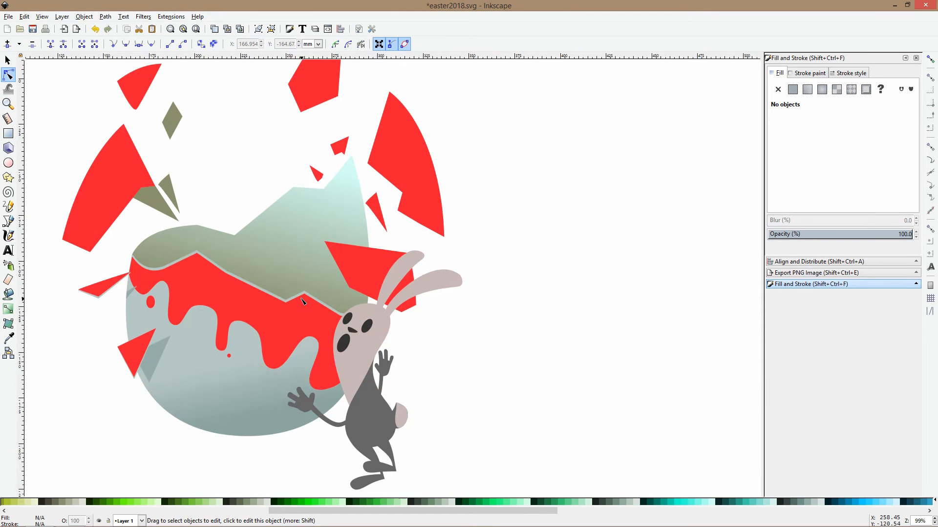
# Draw a closed light grey polygon about 84 by 45 mm covering the two rising stretches of the shell's broken rim.
pyautogui.press('b')
pyautogui.scroll(2, 172, 287)
pyautogui.click(136, 224)
pyautogui.click(132, 275)
pyautogui.click(195, 280)
pyautogui.click(221, 223)
pyautogui.click(222, 205)
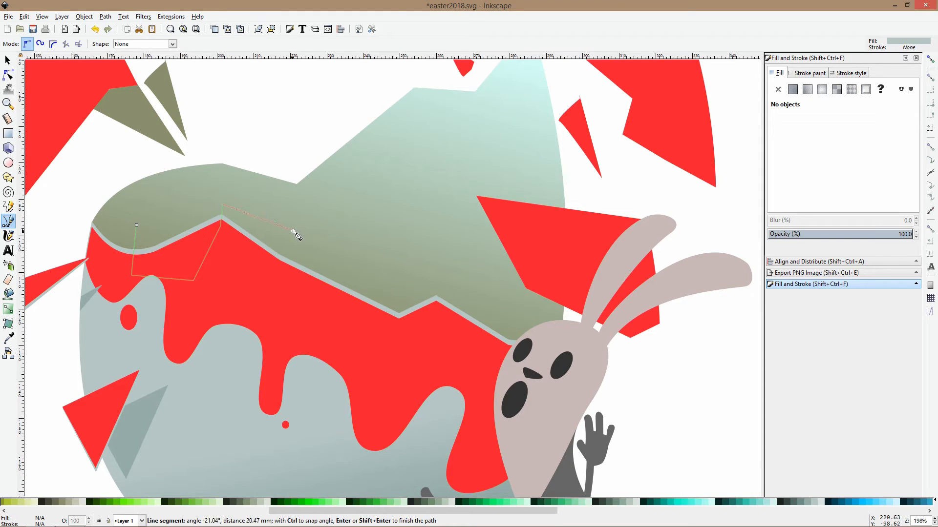
pyautogui.moveTo(396, 252); pyautogui.dragTo(399, 271)
pyautogui.click(400, 356)
pyautogui.click(434, 347)
pyautogui.click(437, 254)
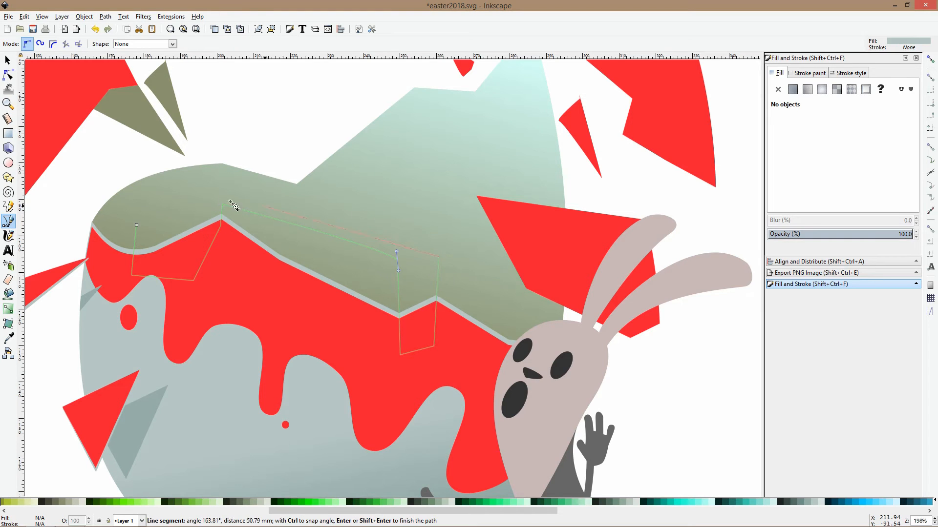
pyautogui.click(136, 225)
pyautogui.press('s')
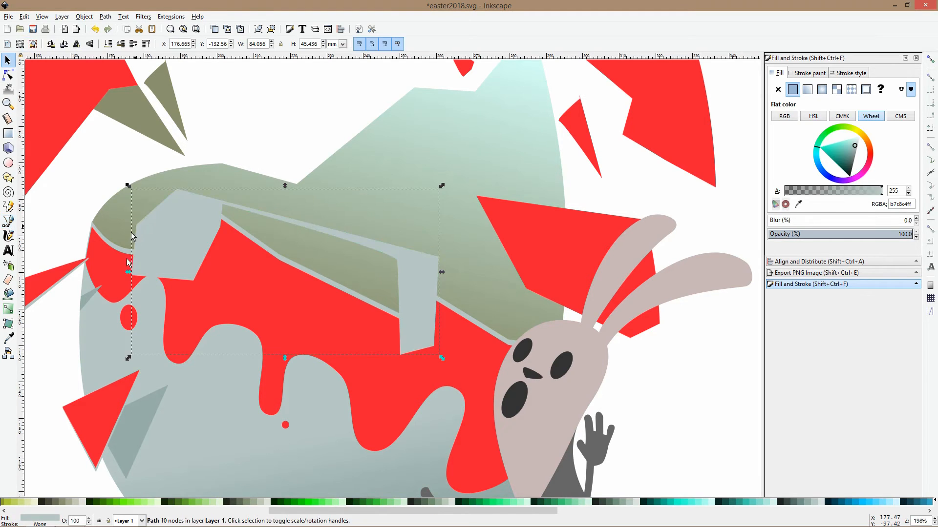
pyautogui.click(856, 139)
pyautogui.click(859, 141)
# Intersect a duplicate of the lower shell with the light grey polygon and lower the result beneath the red drip coating.
pyautogui.keyDown('ctrl'); pyautogui.click(145, 342); pyautogui.keyUp('ctrl')
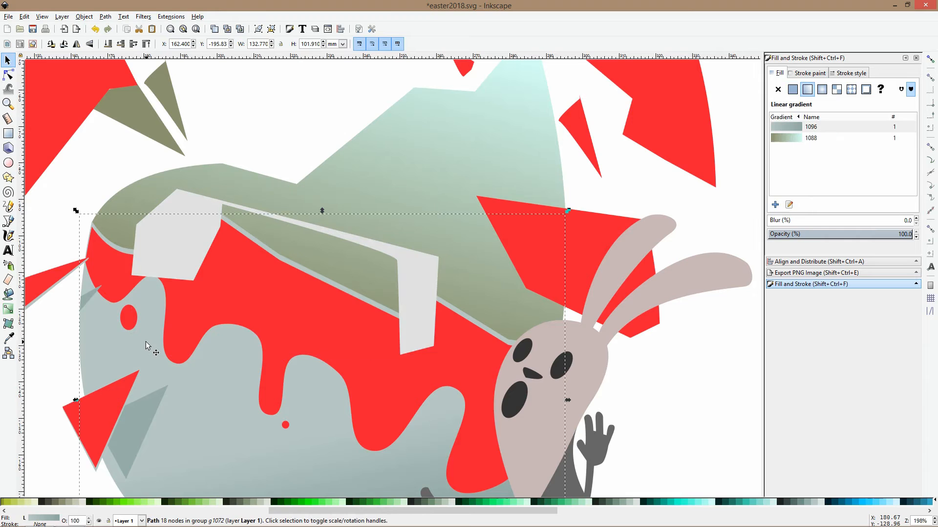
pyautogui.hotkey('ctrl', 'd')
pyautogui.keyDown('ctrl'); pyautogui.keyDown('shift'); pyautogui.click(177, 205); pyautogui.keyUp('shift'); pyautogui.keyUp('ctrl')
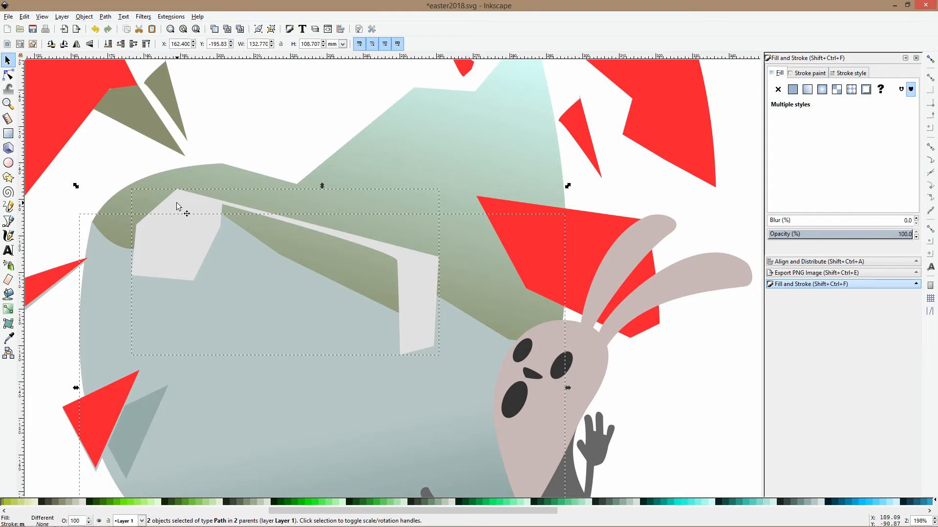
pyautogui.click(104, 16)
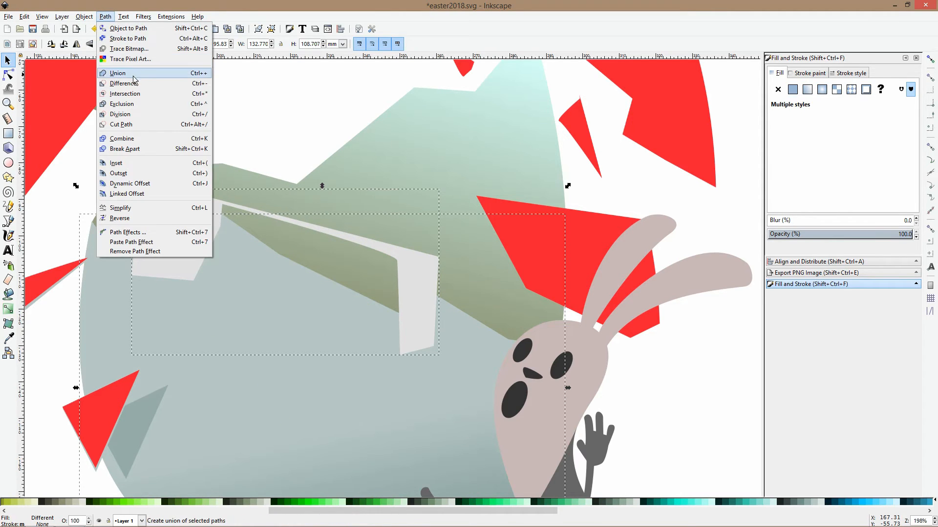
pyautogui.click(130, 94)
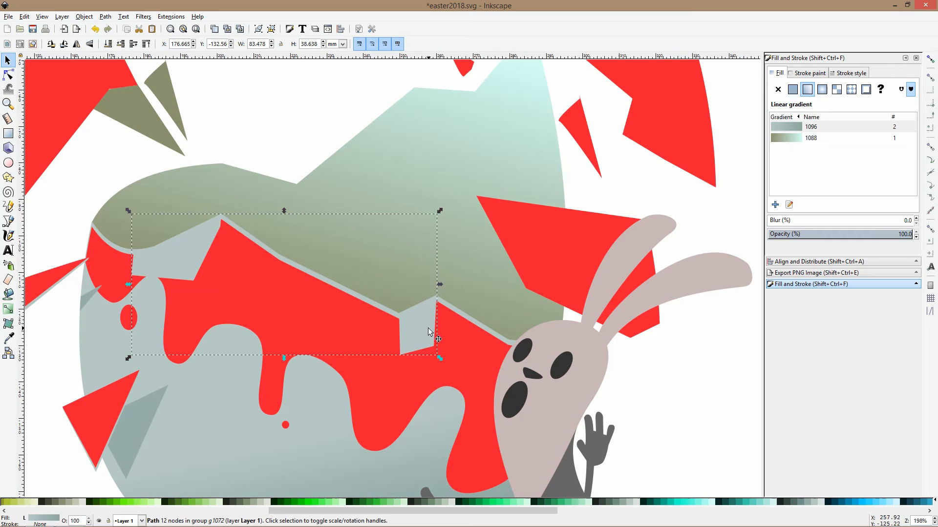
pyautogui.press('pagedown')
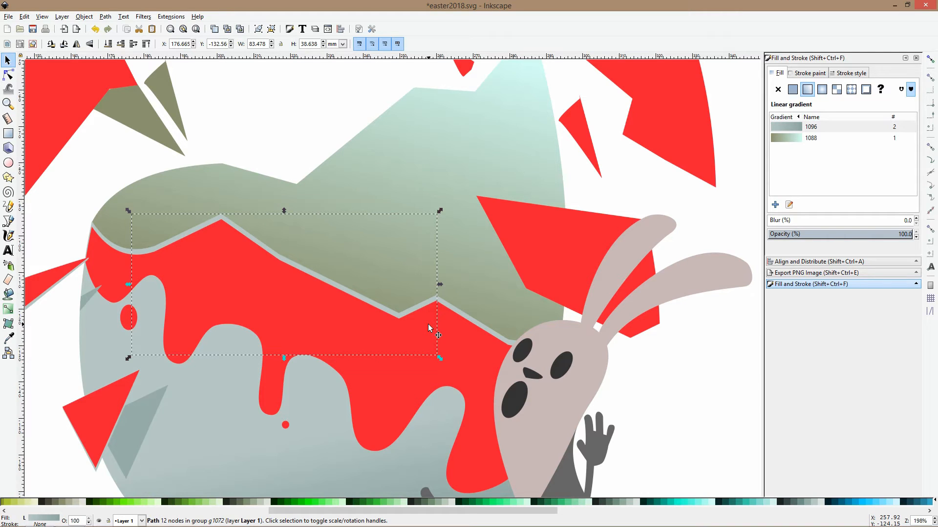
# Give the intersected rim pieces a flat near-white fill as highlights on the broken edge.
pyautogui.click(793, 89)
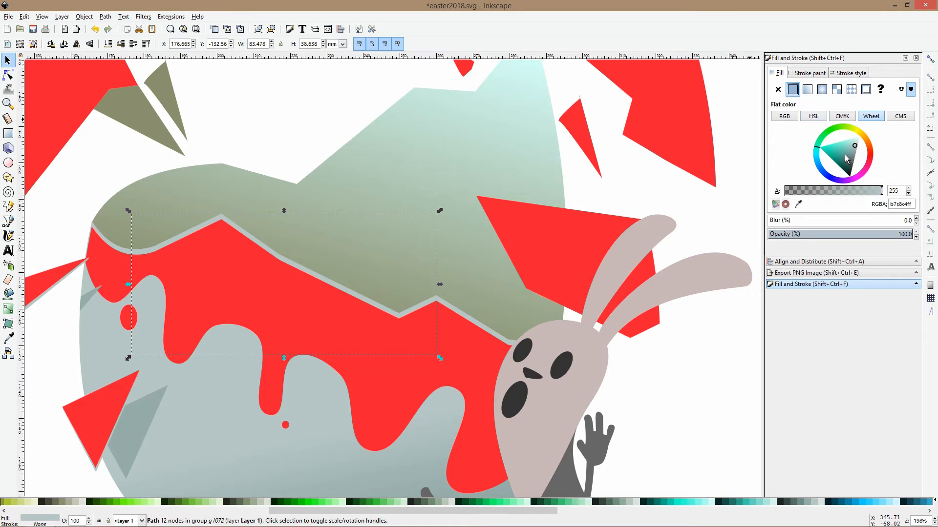
pyautogui.moveTo(850, 143); pyautogui.dragTo(859, 135)
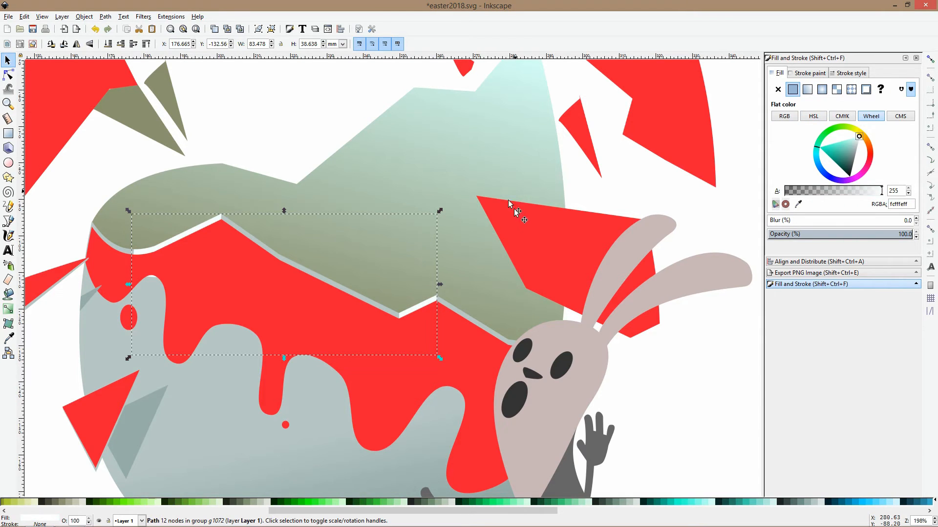
pyautogui.scroll(-2, 508, 204)
pyautogui.click(165, 220)
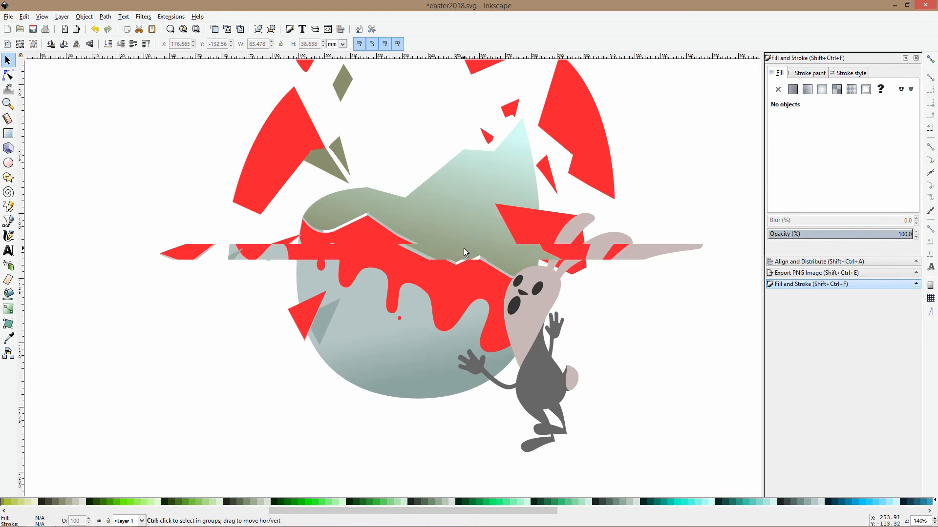
# Darken the red fill of the large right shard and the shard behind the rabbit's ears to #e6172e.
pyautogui.click(450, 286)
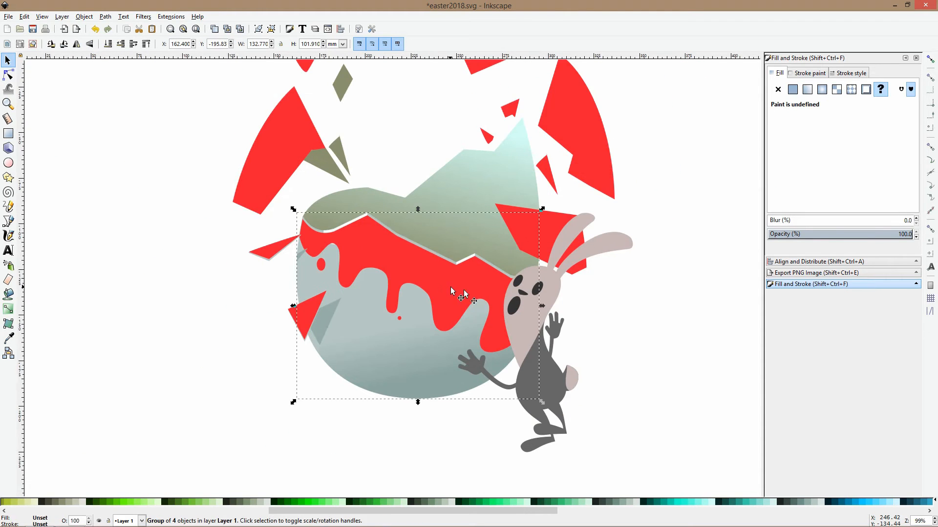
pyautogui.scroll(-2, 548, 168)
pyautogui.scroll(3, 526, 203)
pyautogui.click(508, 262)
pyautogui.scroll(-2, 508, 261)
pyautogui.keyDown('shift'); pyautogui.click(476, 345); pyautogui.keyUp('shift')
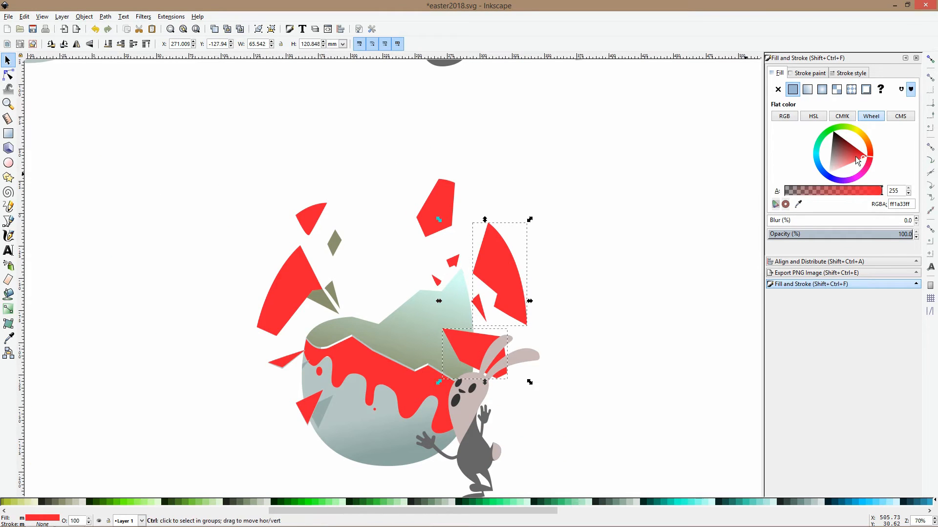
pyautogui.moveTo(860, 157); pyautogui.dragTo(861, 156)
pyautogui.click(549, 279)
pyautogui.scroll(-3, 372, 288)
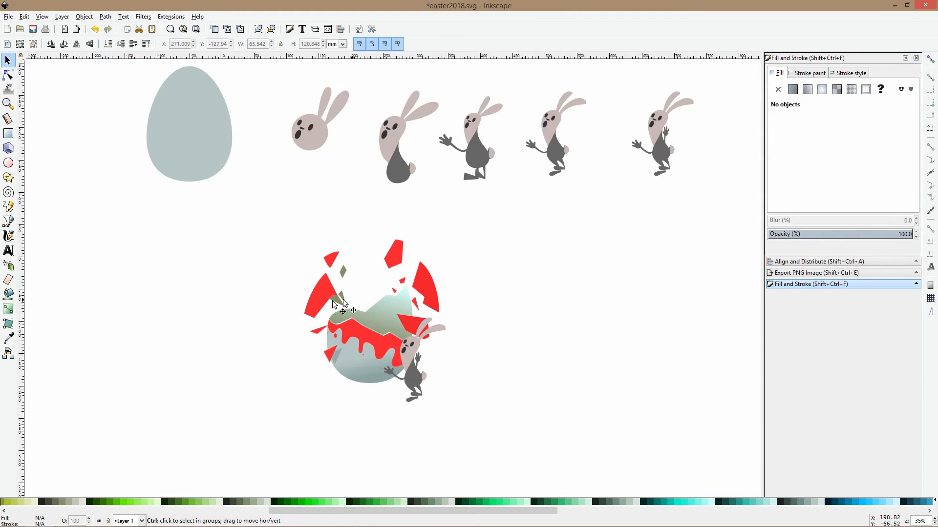
# Apply an upward linear gradient to the large left shard, from its red to a lighter red #ff364c near the upper end.
pyautogui.scroll(4, 328, 299)
pyautogui.click(324, 280)
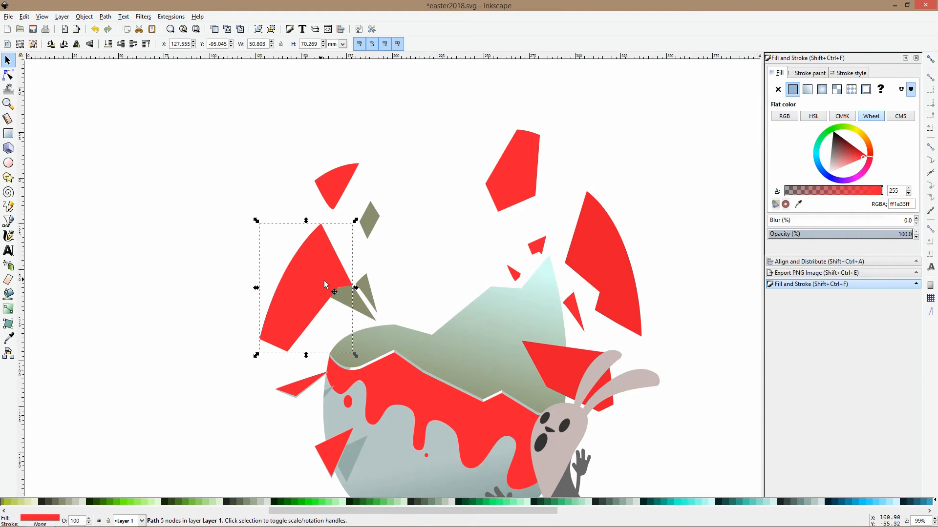
pyautogui.click(9, 309)
pyautogui.moveTo(289, 314); pyautogui.dragTo(309, 261)
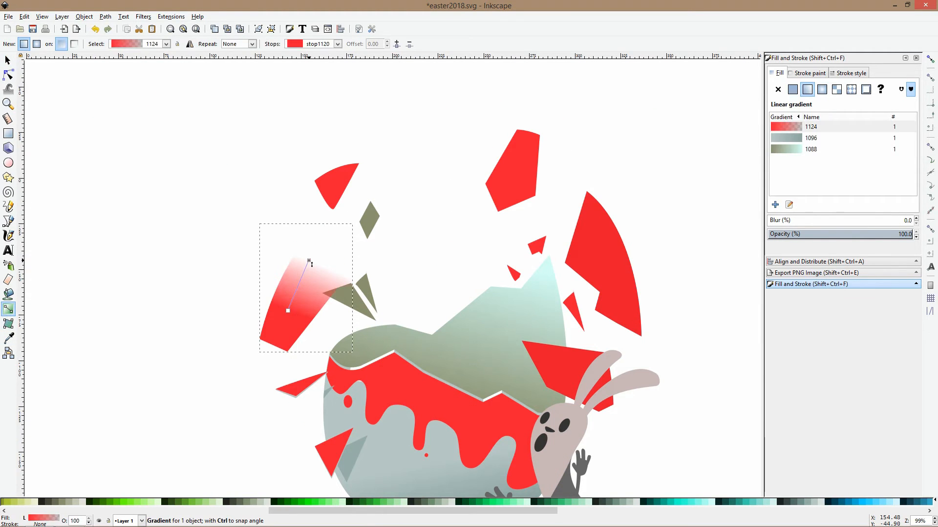
pyautogui.click(8, 339)
pyautogui.click(385, 382)
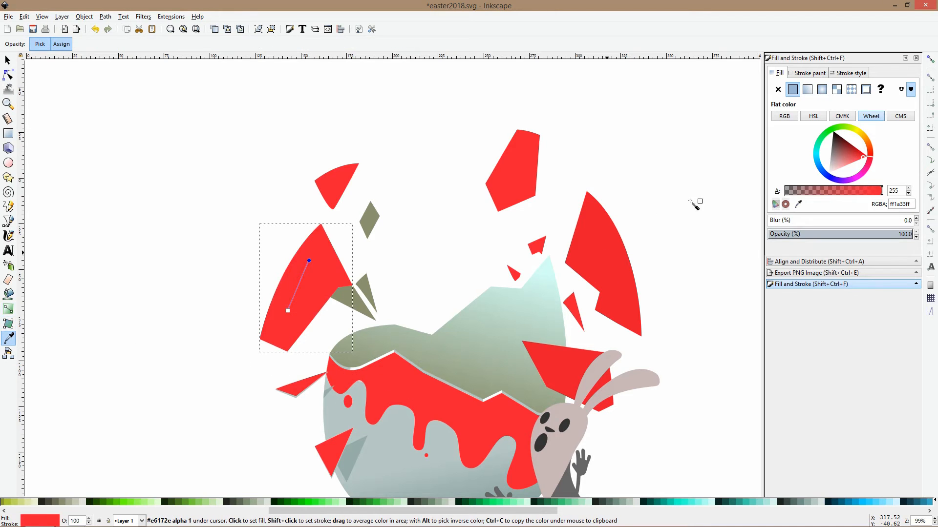
pyautogui.click(851, 160)
pyautogui.moveTo(854, 164); pyautogui.dragTo(859, 161)
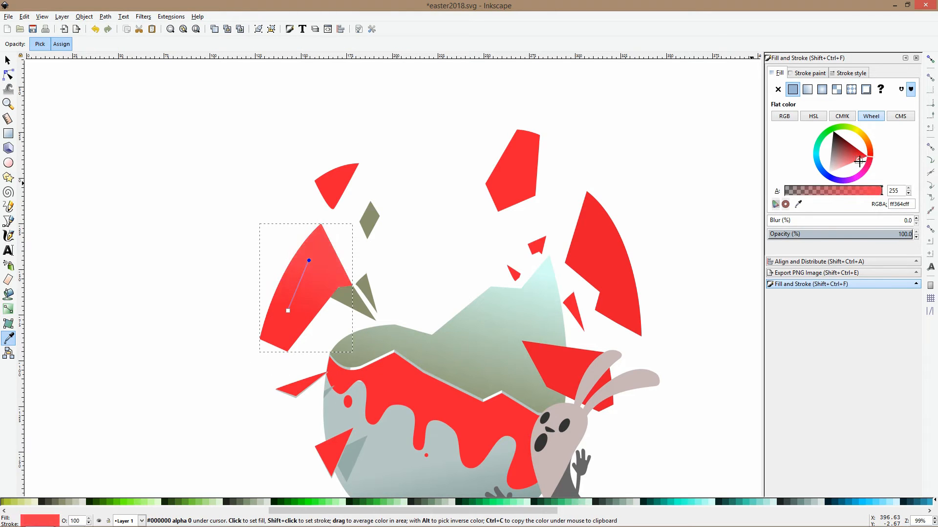
pyautogui.click(7, 60)
pyautogui.click(149, 119)
# Recolour the small upper-left shard with the lighter red #ff364c sampled from the large left shard.
pyautogui.click(328, 179)
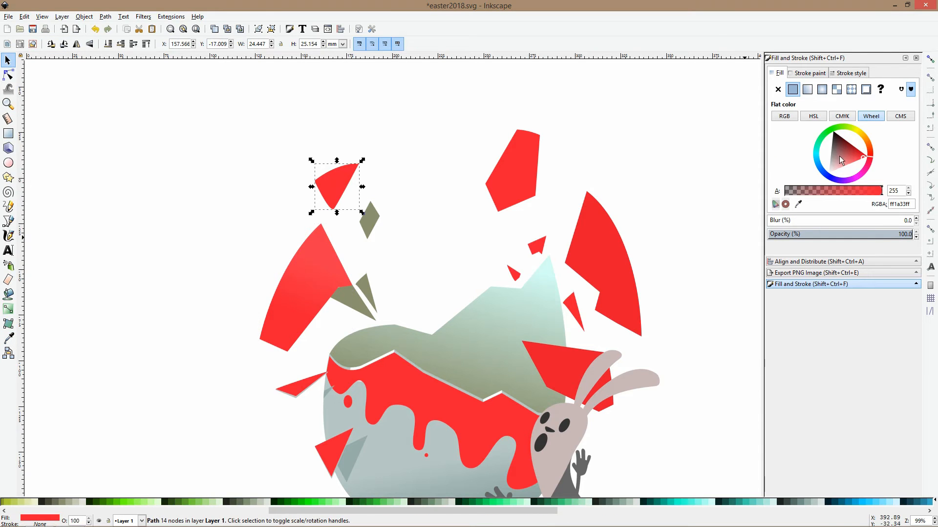
pyautogui.click(9, 338)
pyautogui.click(332, 261)
pyautogui.press('space')
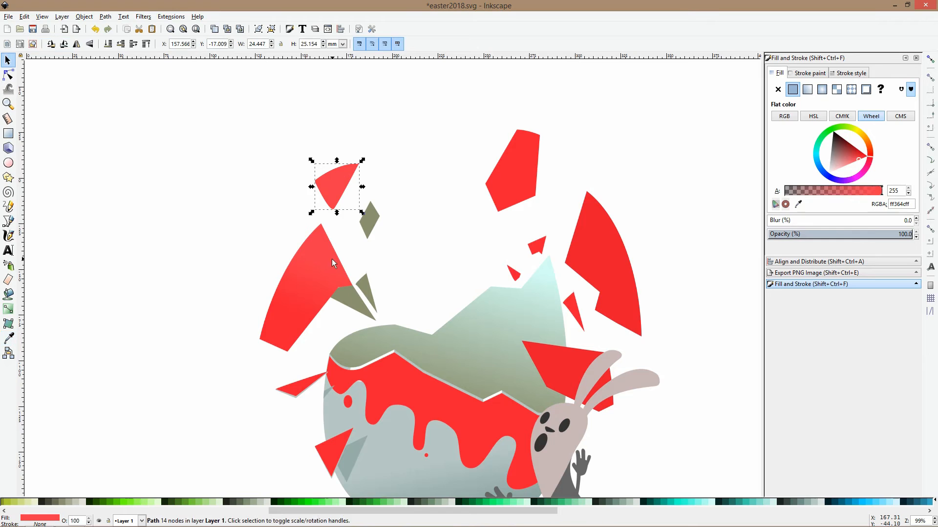
pyautogui.click(123, 222)
pyautogui.scroll(-2, 311, 234)
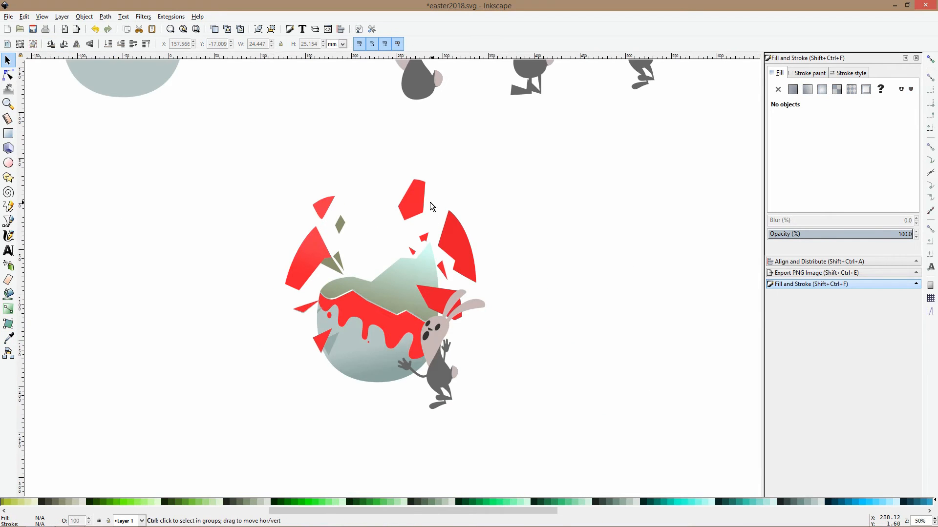
# Fill the top centre shard with a vertical red linear gradient whose upper stop is the lighter red #ff364c.
pyautogui.click(420, 203)
pyautogui.click(8, 339)
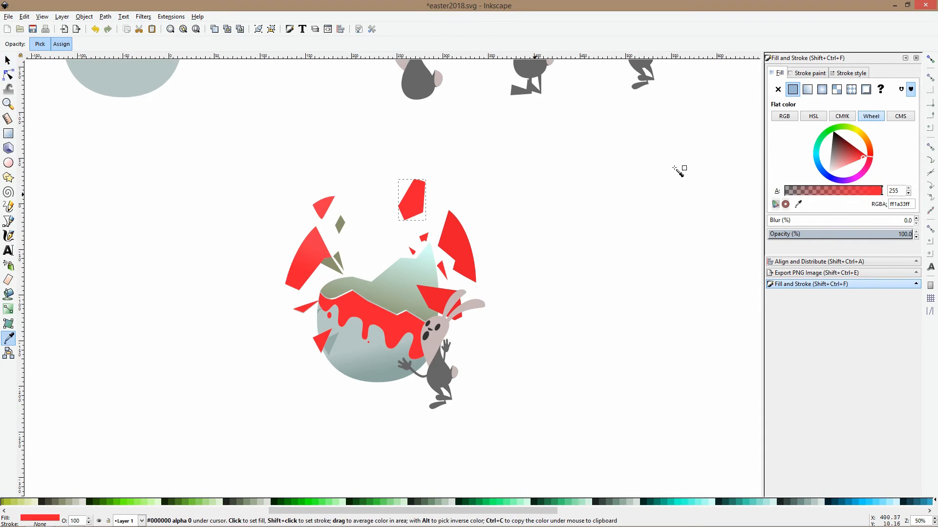
pyautogui.click(807, 90)
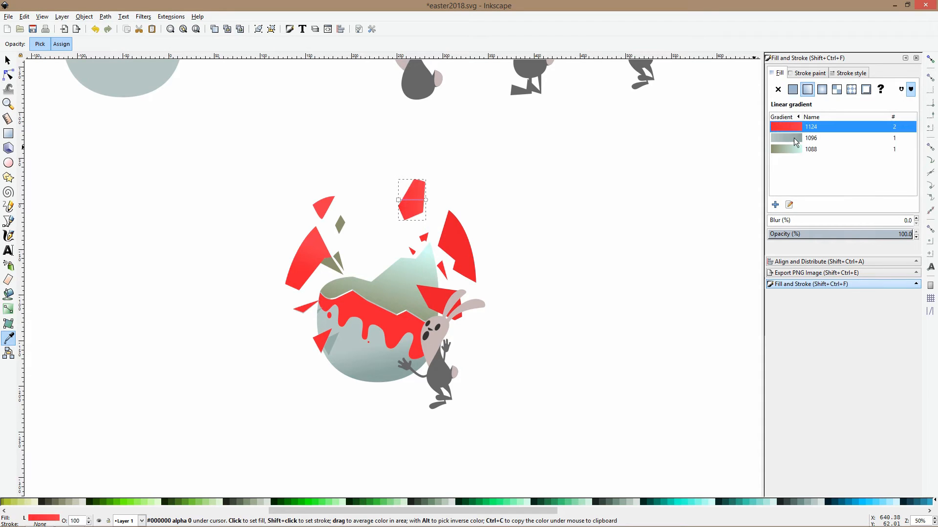
pyautogui.keyDown('ctrl'); pyautogui.scroll(2, 410, 201); pyautogui.keyUp('ctrl')
pyautogui.click(398, 205)
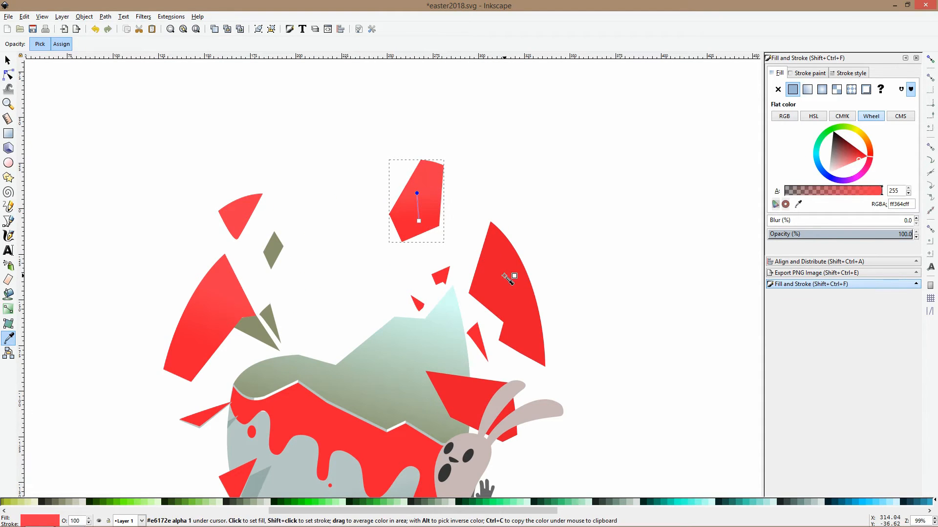
pyautogui.press('space')
pyautogui.scroll(-2, 454, 265)
pyautogui.click(554, 212)
# Shrink the two small olive shards beside the large left shard together.
pyautogui.scroll(3, 371, 305)
pyautogui.click(313, 293)
pyautogui.keyDown('shift'); pyautogui.click(337, 273); pyautogui.keyUp('shift')
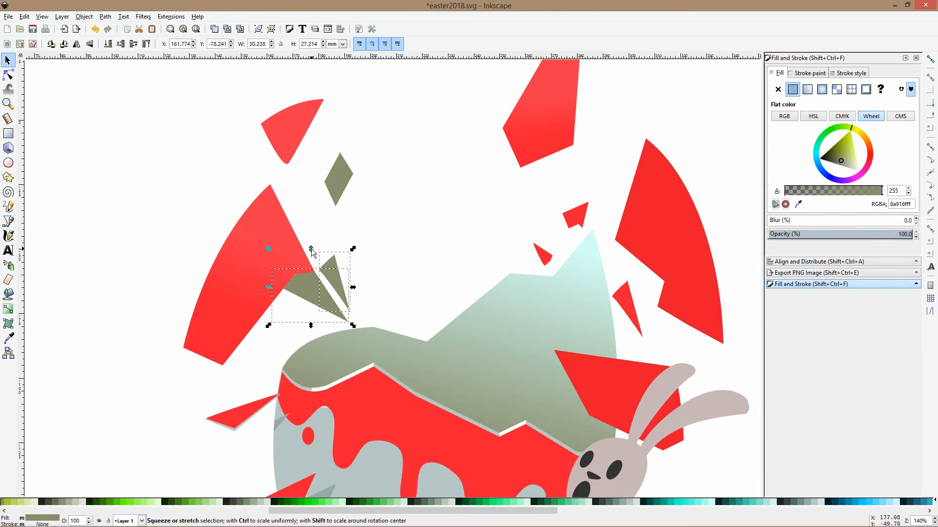
pyautogui.moveTo(312, 249); pyautogui.dragTo(311, 277)
# Recolour the two small olive shards and the diamond shard above them with the grey-green #a5b89f sampled from the egg's interior.
pyautogui.press('d')
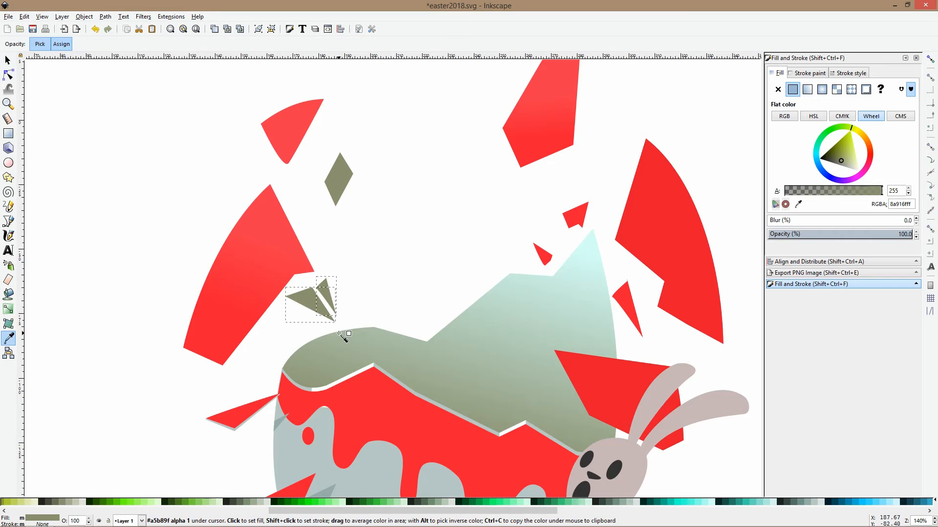
pyautogui.click(341, 336)
pyautogui.press('space')
pyautogui.press('Escape')
pyautogui.click(342, 184)
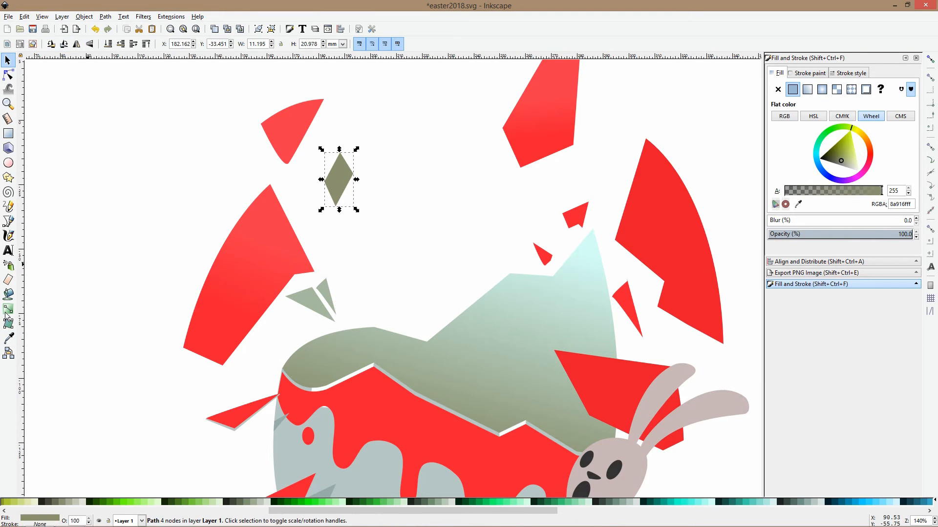
pyautogui.click(8, 338)
pyautogui.click(312, 299)
pyautogui.press('space')
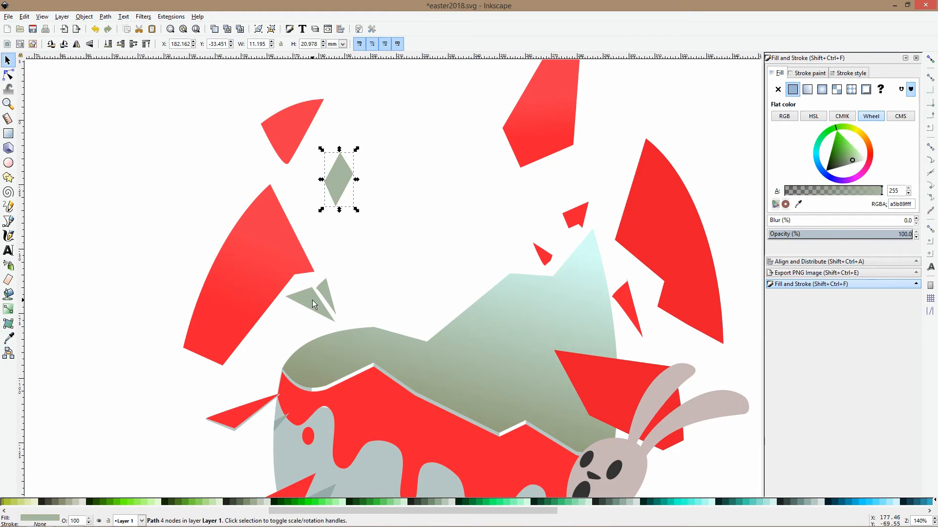
pyautogui.scroll(-2, 388, 233)
pyautogui.click(581, 149)
pyautogui.press('ctrl')
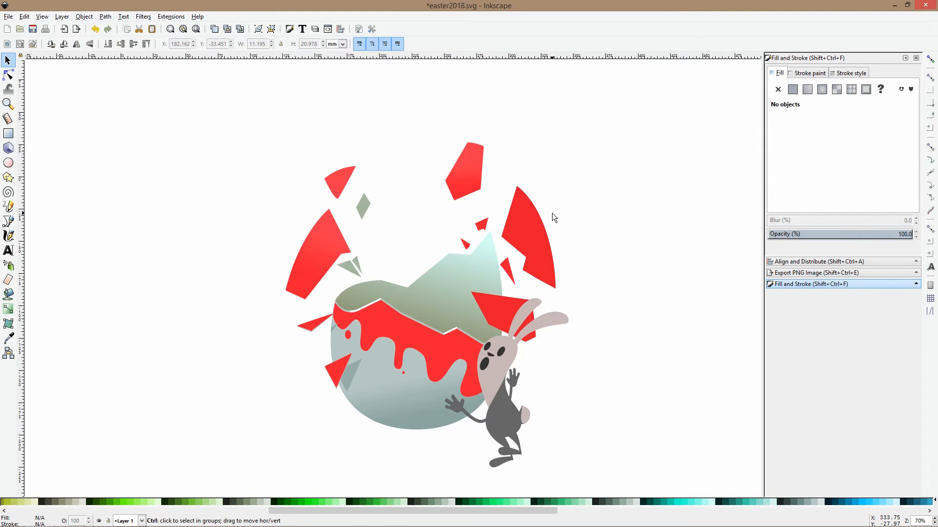
pyautogui.scroll(-3, 552, 213)
pyautogui.scroll(5, 552, 215)
pyautogui.scroll(-1, 82, 267)
pyautogui.click(86, 261)
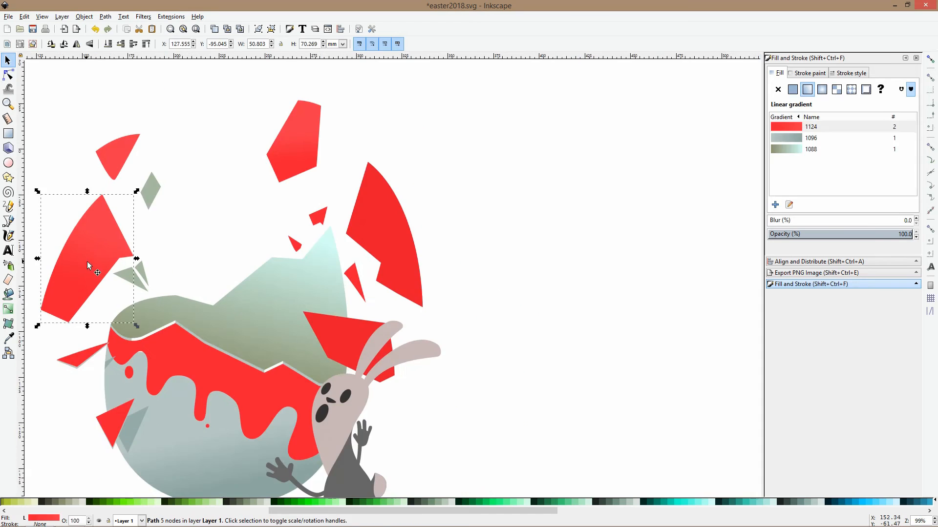
pyautogui.moveTo(141, 249); pyautogui.dragTo(281, 220)
pyautogui.click(8, 222)
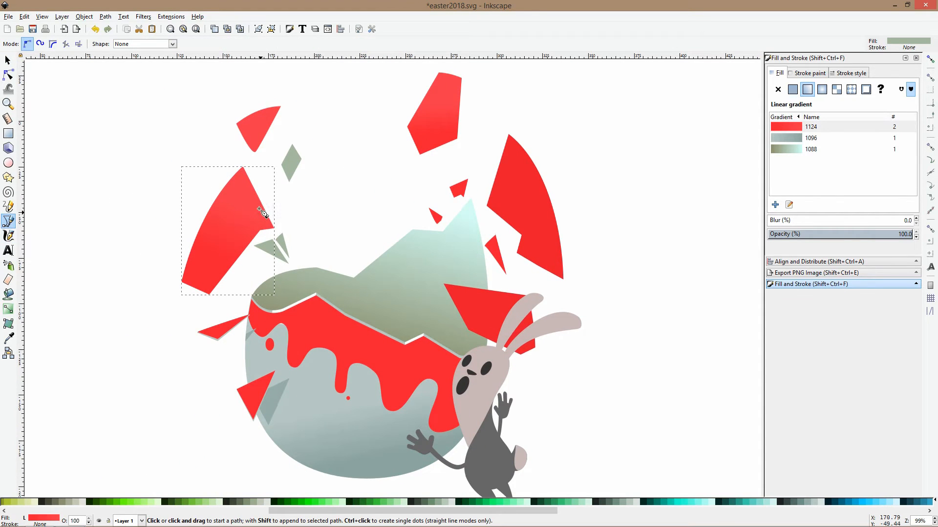
pyautogui.press('space')
# Move the two small grey-green shards together slightly right and up, clear of the large left shard.
pyautogui.click(274, 250)
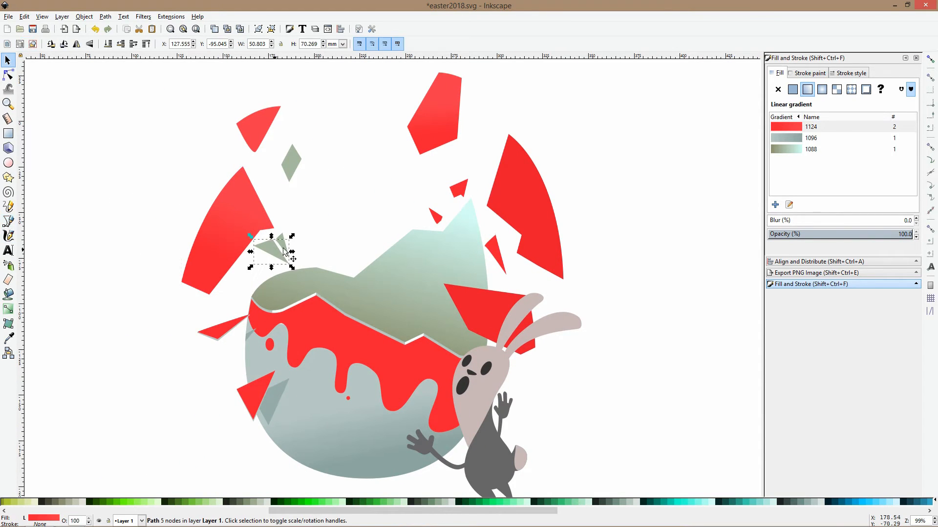
pyautogui.keyDown('shift'); pyautogui.click(282, 243); pyautogui.keyUp('shift')
pyautogui.moveTo(285, 246); pyautogui.dragTo(307, 241)
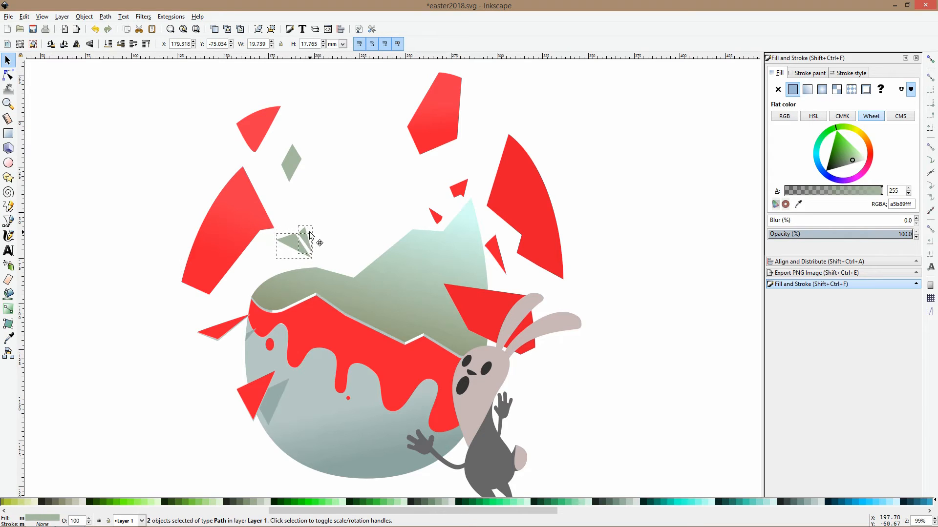
pyautogui.click(553, 142)
# Duplicate the large left shard, fill the copy with the shell grey #b7c8c4, and place it slightly lower behind the red shard.
pyautogui.click(8, 222)
pyautogui.click(255, 199)
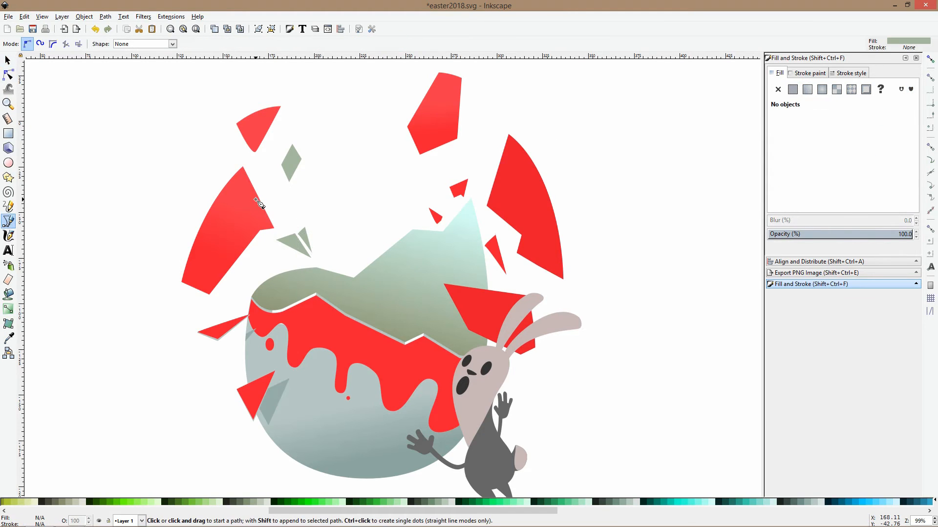
pyautogui.press('space')
pyautogui.keyDown('ctrl'); pyautogui.click(254, 239); pyautogui.keyUp('ctrl')
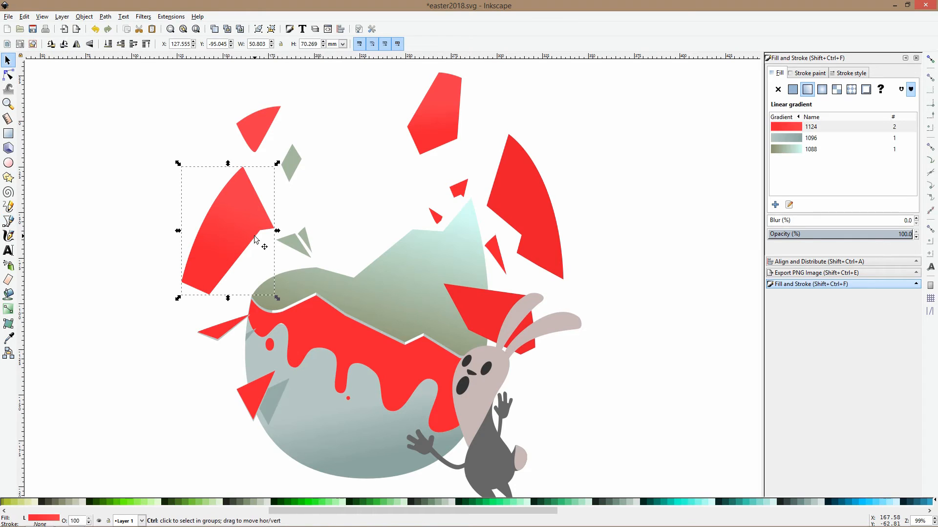
pyautogui.click(8, 338)
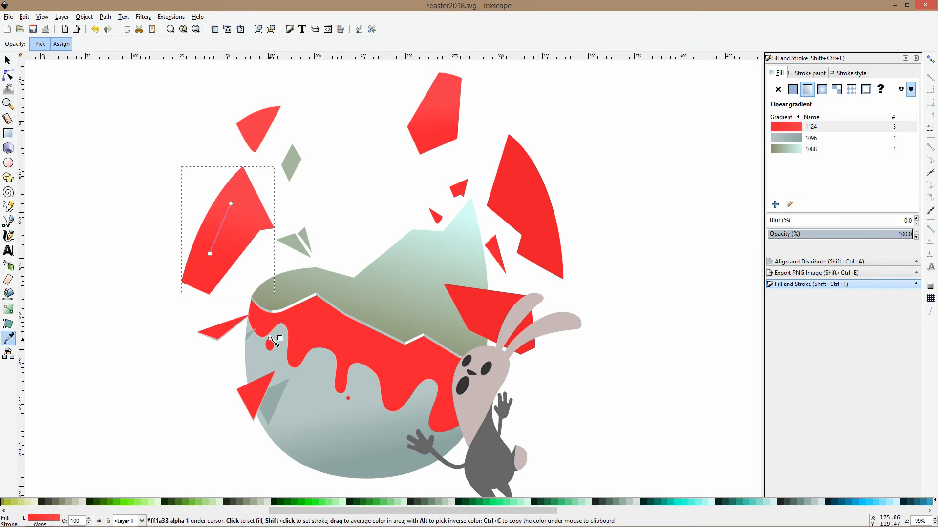
pyautogui.click(250, 350)
pyautogui.press('space')
pyautogui.moveTo(213, 238); pyautogui.dragTo(214, 241)
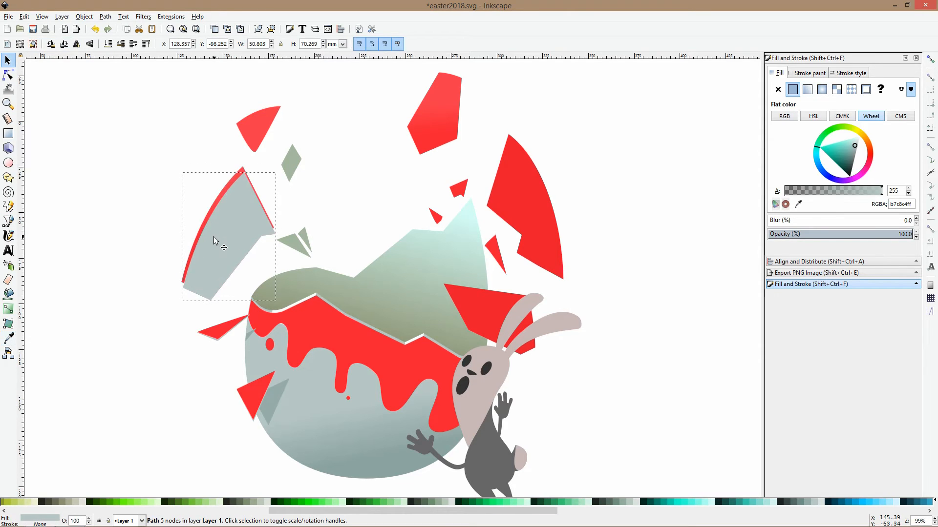
pyautogui.press('pagedown')
# Nudge the grey copy up for a thinner edge and add a node at its lower-left end, aligned to the red shard's corner.
pyautogui.scroll(3, 213, 237)
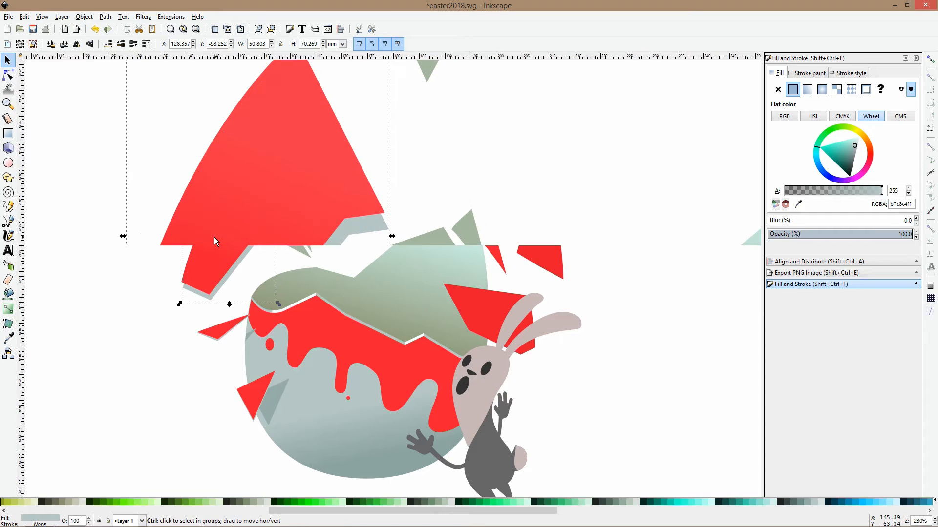
pyautogui.moveTo(305, 284); pyautogui.dragTo(303, 274)
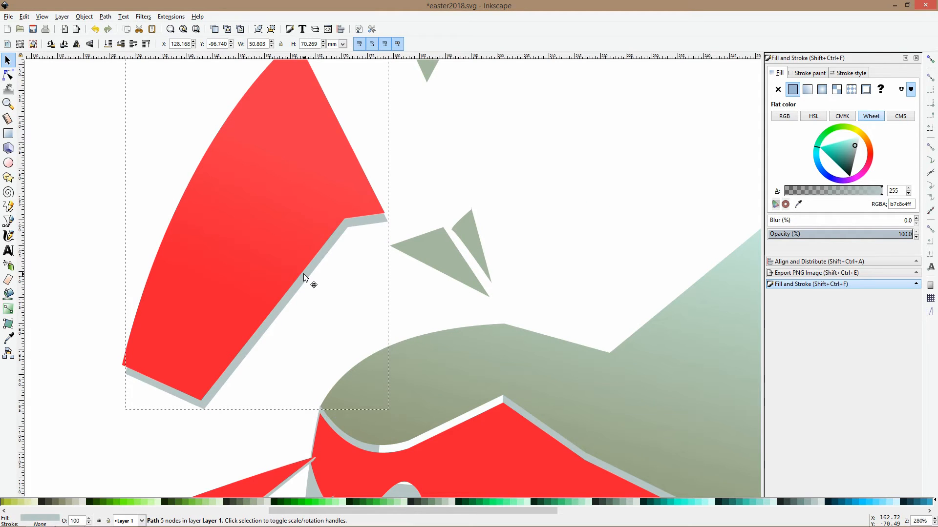
pyautogui.click(8, 75)
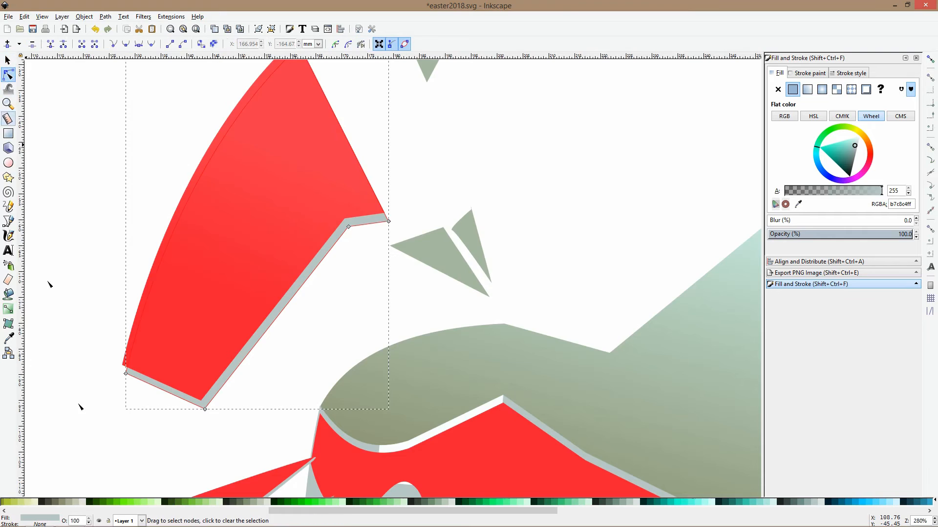
pyautogui.scroll(2, 80, 408)
pyautogui.doubleClick(172, 319)
pyautogui.moveTo(173, 319); pyautogui.dragTo(163, 314)
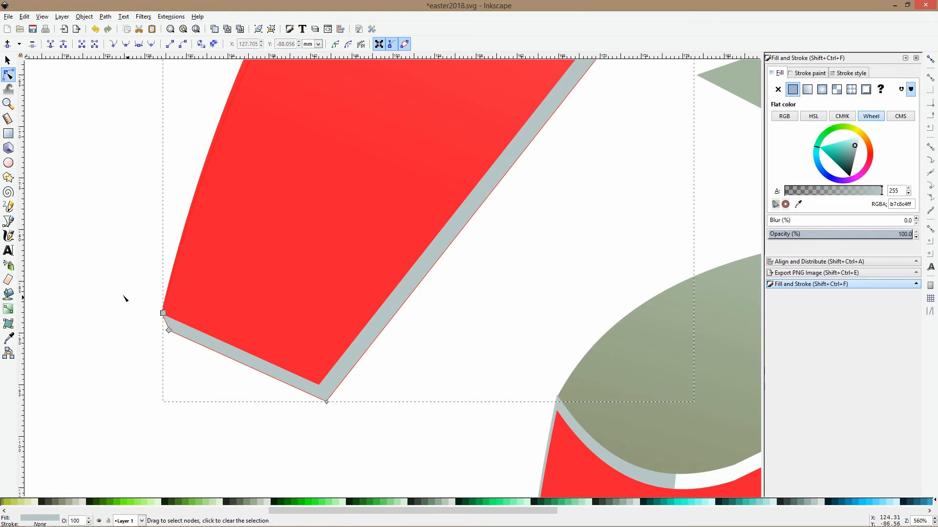
pyautogui.click(170, 373)
pyautogui.scroll(-4, 171, 373)
# Draw a closed five-sided shape over the large left shard, from its upper tip out past its right edge.
pyautogui.click(227, 293)
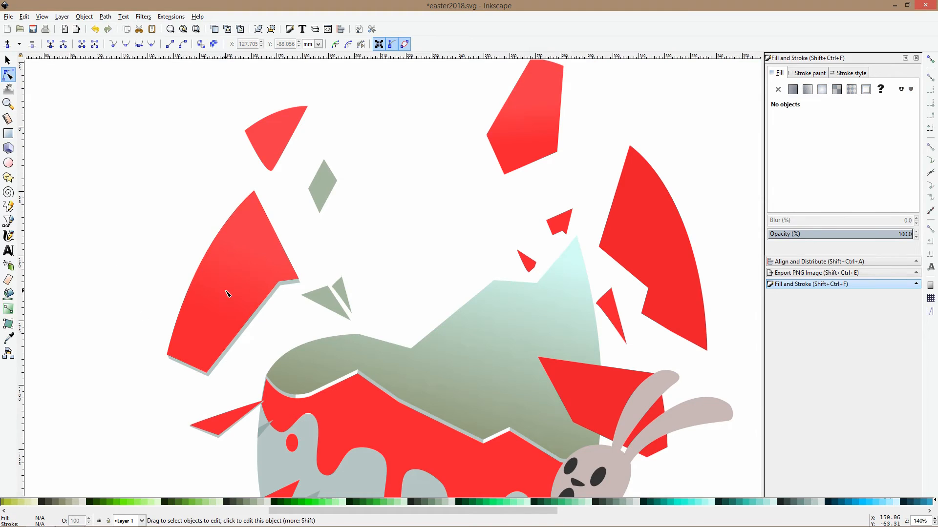
pyautogui.click(9, 221)
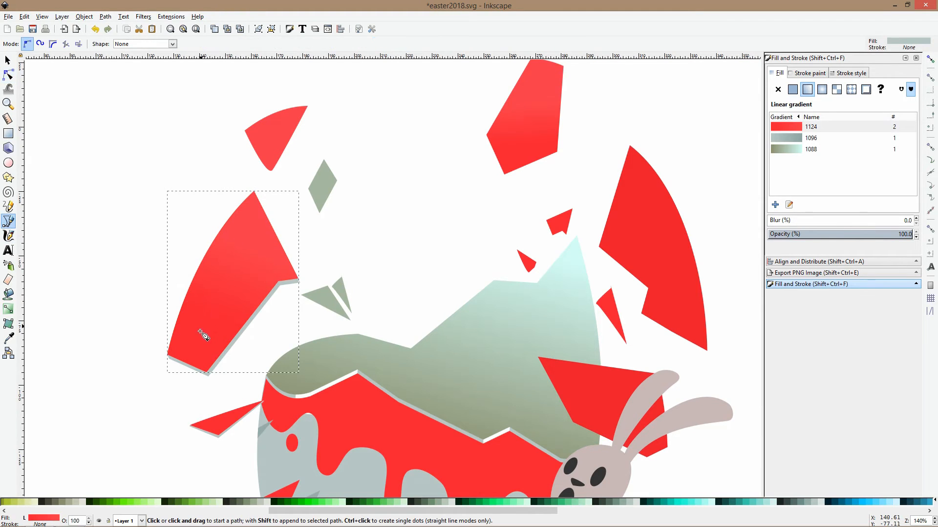
pyautogui.click(199, 332)
pyautogui.click(270, 346)
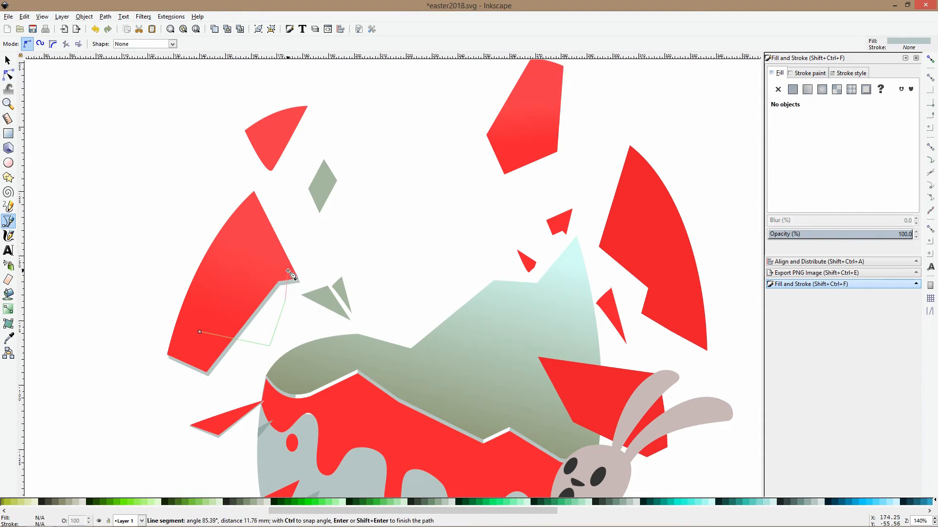
pyautogui.click(295, 232)
pyautogui.click(254, 194)
pyautogui.click(197, 333)
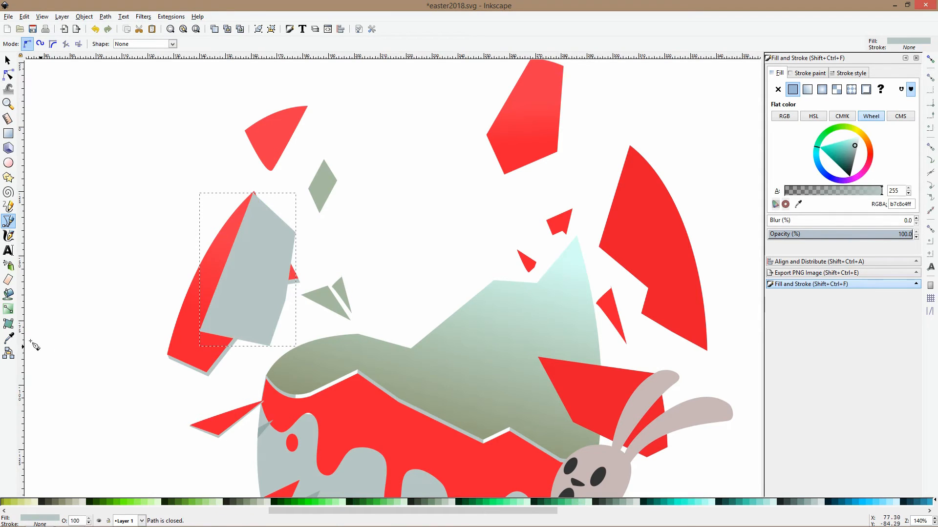
# Fill the five-sided shape with the grey-green #9eaf94 sampled from the egg's interior and lower it behind the large left shard.
pyautogui.click(8, 338)
pyautogui.click(335, 360)
pyautogui.press('s')
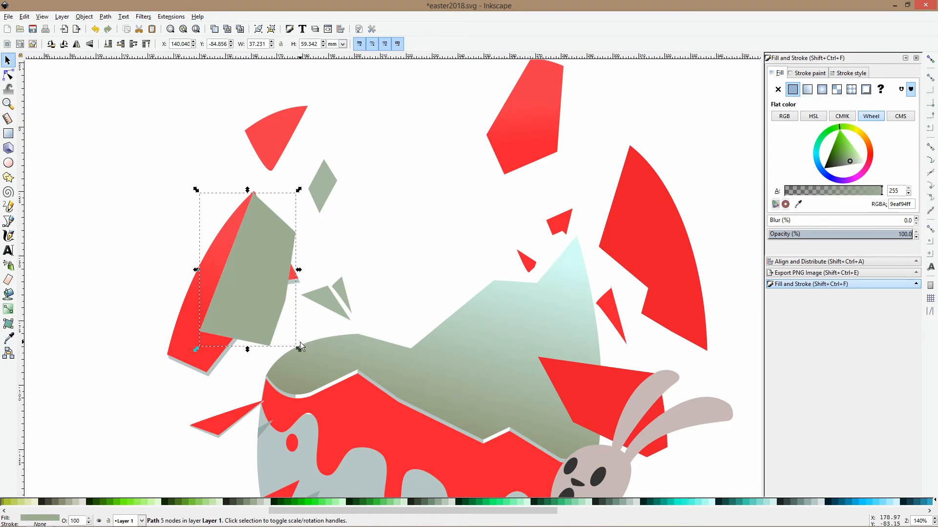
pyautogui.press('pagedown')
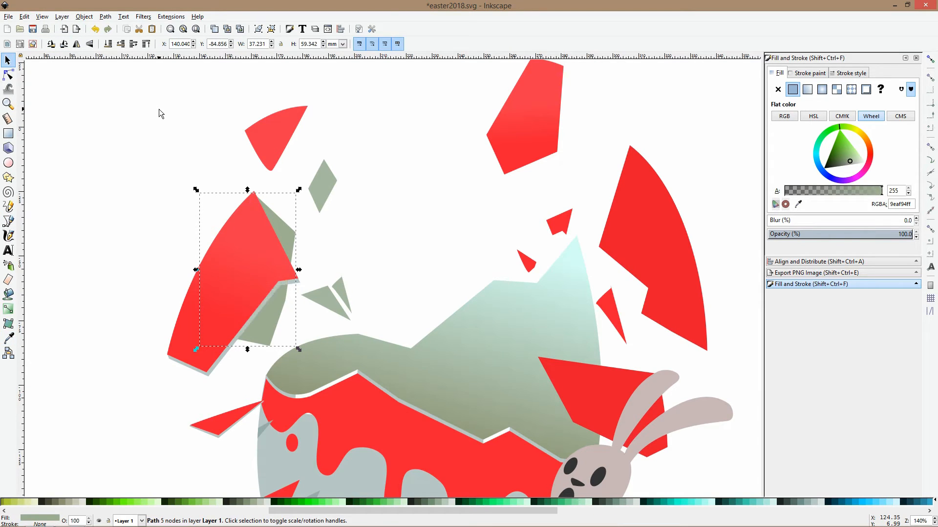
# Bend the upper-right edge of the grey-green shape behind the large left shard into an outward curve.
pyautogui.click(10, 75)
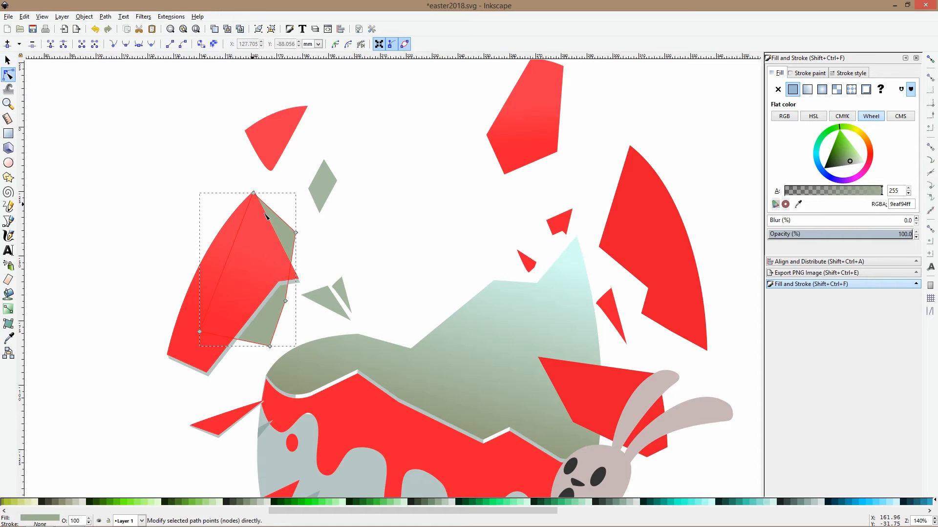
pyautogui.moveTo(273, 212); pyautogui.dragTo(286, 210)
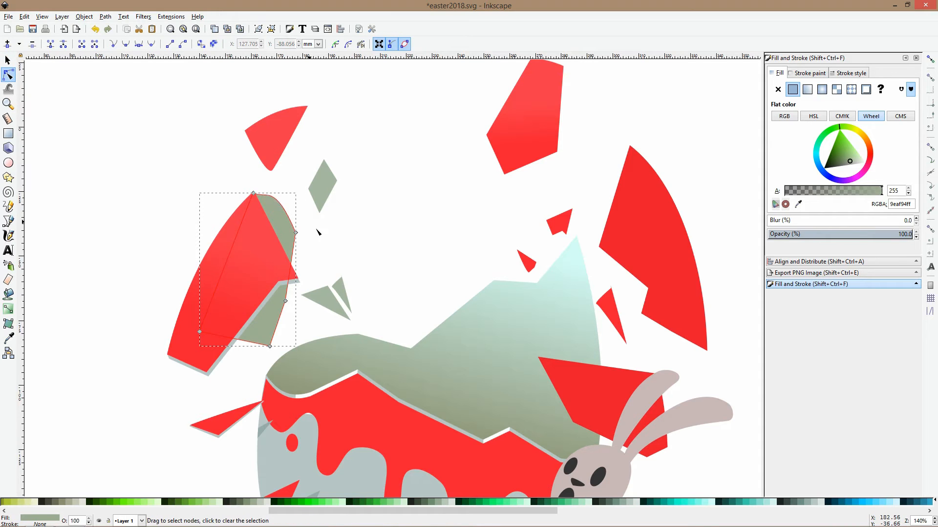
pyautogui.click(368, 227)
pyautogui.keyDown('ctrl'); pyautogui.scroll(-4, 370, 227); pyautogui.keyUp('ctrl')
pyautogui.keyDown('ctrl'); pyautogui.scroll(4, 364, 206); pyautogui.keyUp('ctrl')
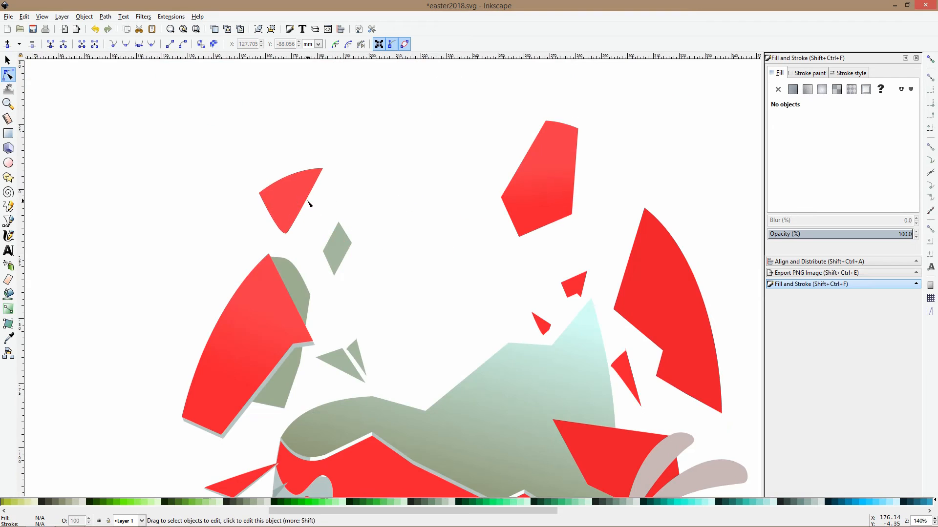
# Duplicate the small upper-left shard and fill the copy with the shell grey #b7c8c4.
pyautogui.click(307, 207)
pyautogui.press('s')
pyautogui.keyDown('ctrl'); pyautogui.scroll(-3, 326, 213); pyautogui.keyUp('ctrl')
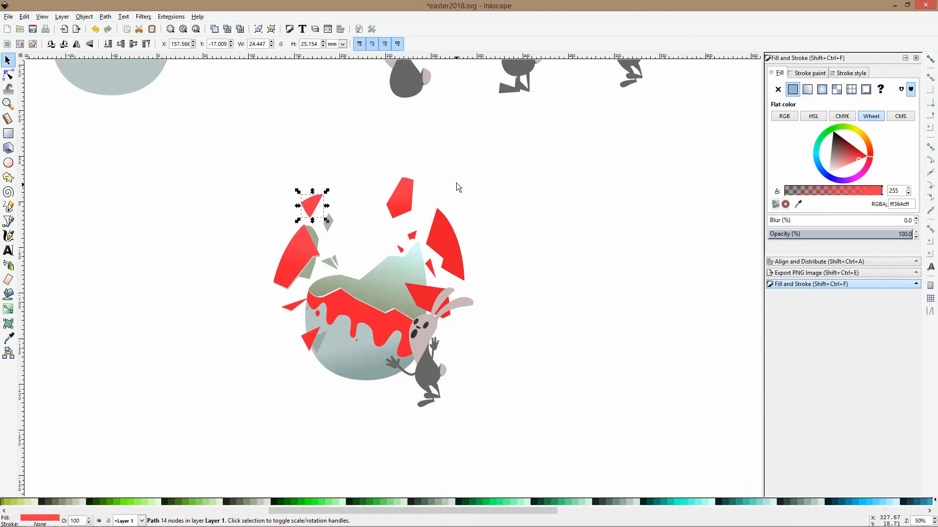
pyautogui.click(455, 187)
pyautogui.keyDown('ctrl'); pyautogui.scroll(2, 454, 189); pyautogui.keyUp('ctrl')
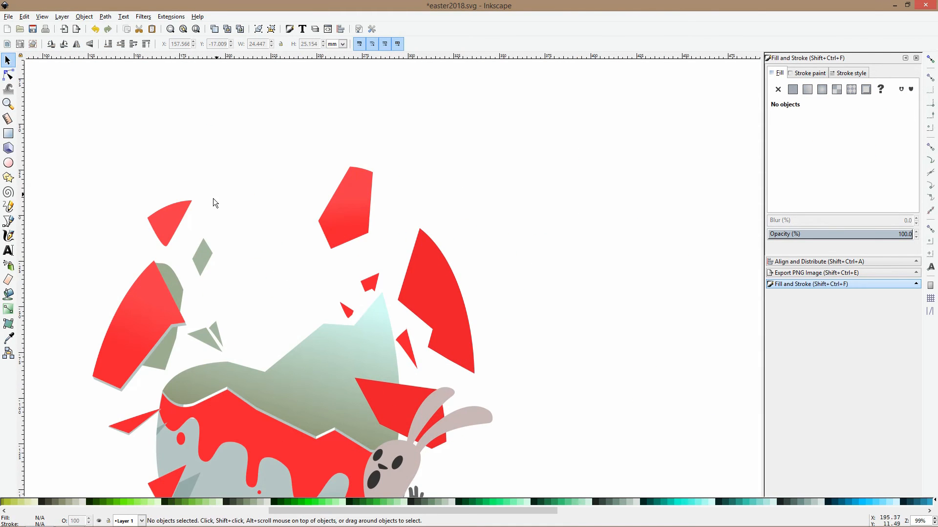
pyautogui.click(166, 226)
pyautogui.click(9, 338)
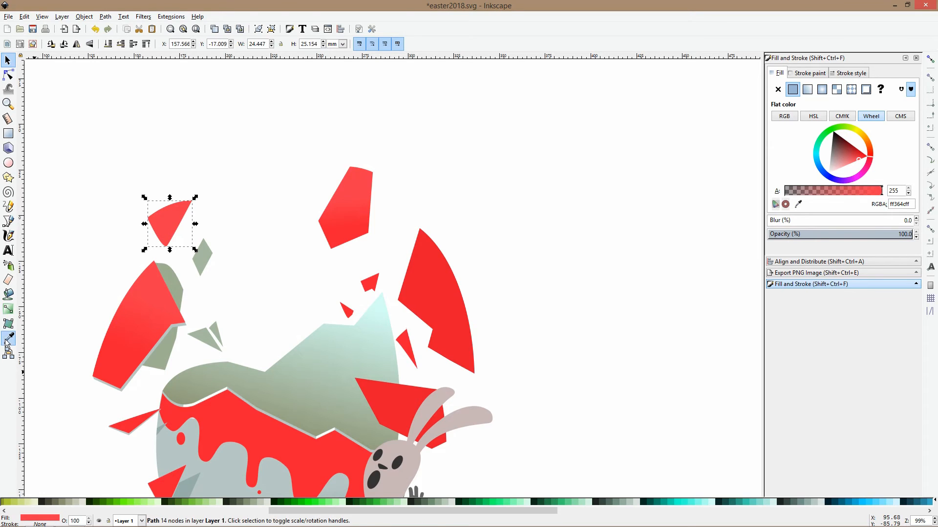
pyautogui.keyDown('ctrl'); pyautogui.scroll(3, 234, 430); pyautogui.keyUp('ctrl')
pyautogui.click(224, 446)
pyautogui.keyDown('ctrl'); pyautogui.scroll(-5, 250, 313); pyautogui.keyUp('ctrl')
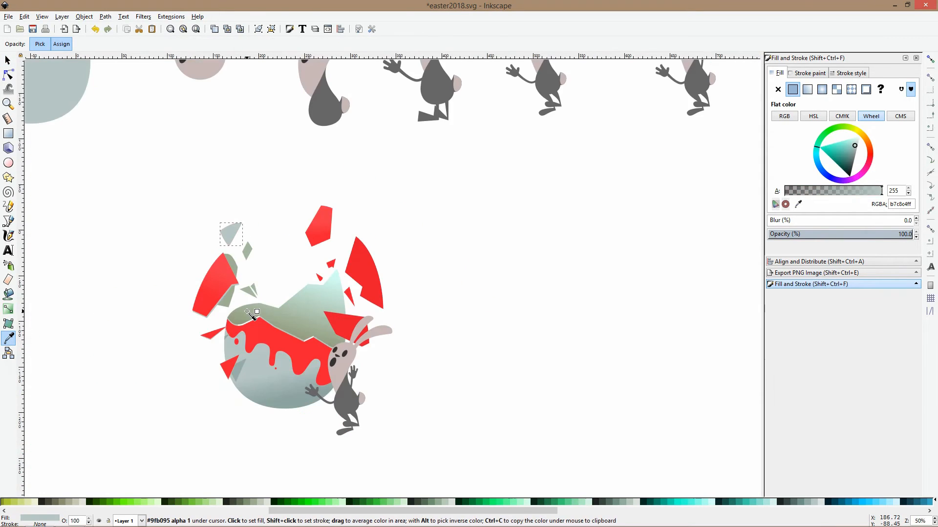
# Offset the grey copy of the upper-left shard slightly right and down, and lower it behind the red shard.
pyautogui.press('s')
pyautogui.keyDown('ctrl'); pyautogui.scroll(3, 227, 214); pyautogui.keyUp('ctrl')
pyautogui.click(223, 196)
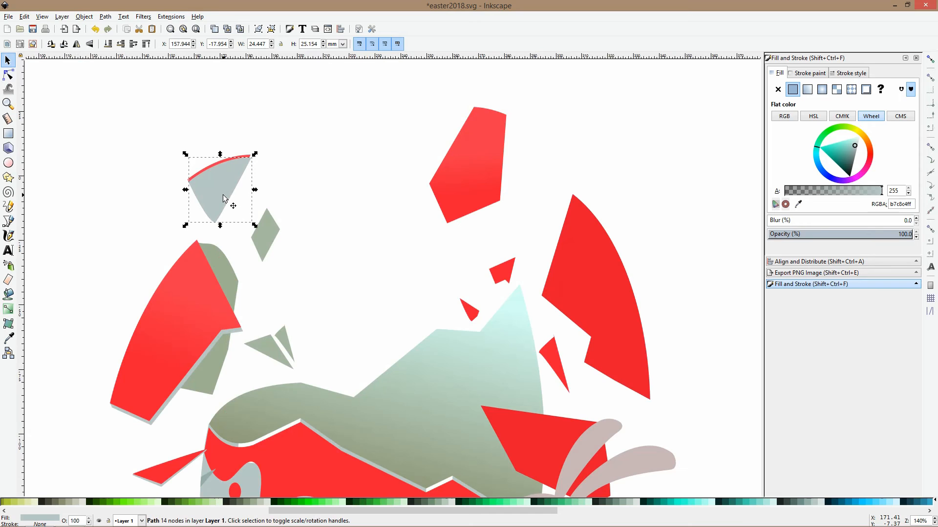
pyautogui.press('pagedown')
# Add a node near the upper-right tip of the grey copy and align it to the tip of the red upper-left shard.
pyautogui.press('n')
pyautogui.keyDown('ctrl'); pyautogui.scroll(2, 233, 160); pyautogui.keyUp('ctrl')
pyautogui.click(271, 152)
pyautogui.keyDown('ctrl'); pyautogui.scroll(4, 271, 152); pyautogui.keyUp('ctrl')
pyautogui.moveTo(266, 144); pyautogui.dragTo(275, 137)
pyautogui.keyDown('ctrl'); pyautogui.scroll(-5, 321, 184); pyautogui.keyUp('ctrl')
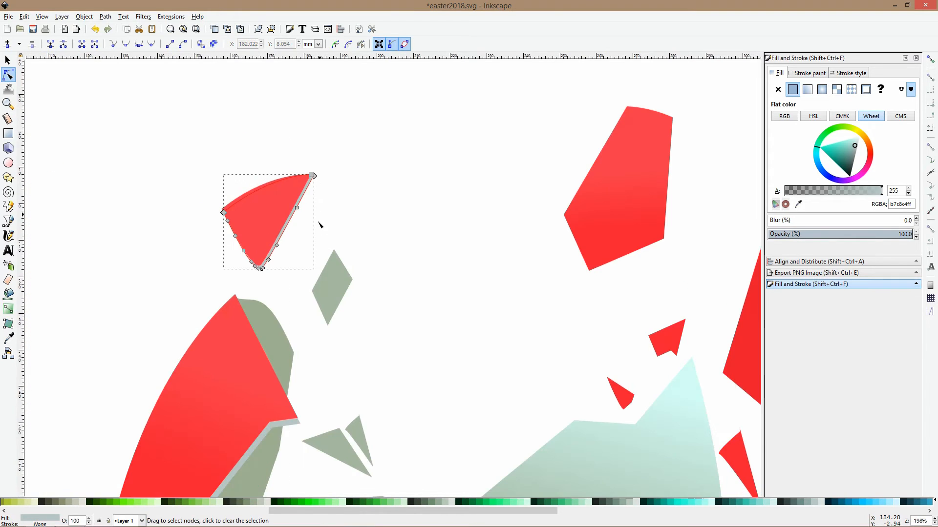
pyautogui.press('s')
# Draw a triangular inner piece along the upper-left shard's right edge and fill it with the sampled grey-green #9eaf94.
pyautogui.click(9, 221)
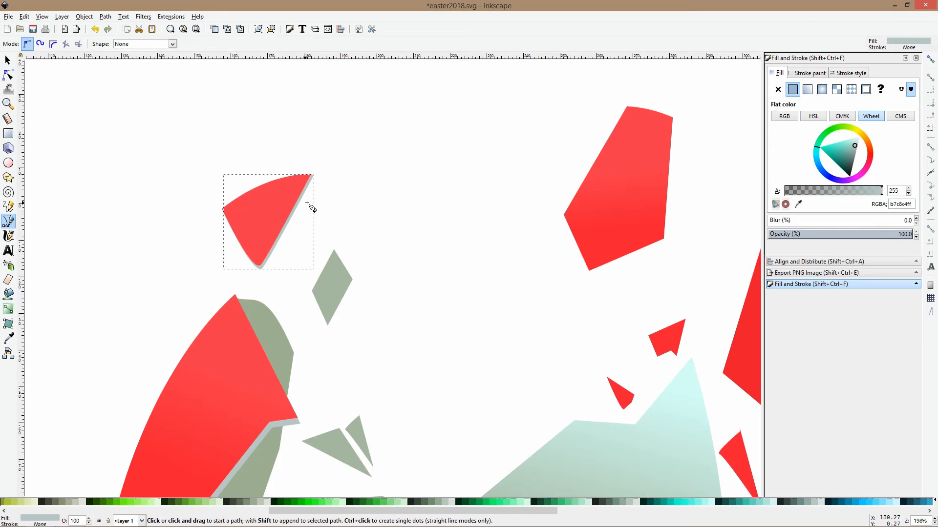
pyautogui.keyDown('ctrl'); pyautogui.scroll(1, 319, 178); pyautogui.keyUp('ctrl')
pyautogui.click(313, 168)
pyautogui.click(343, 200)
pyautogui.click(252, 274)
pyautogui.click(314, 168)
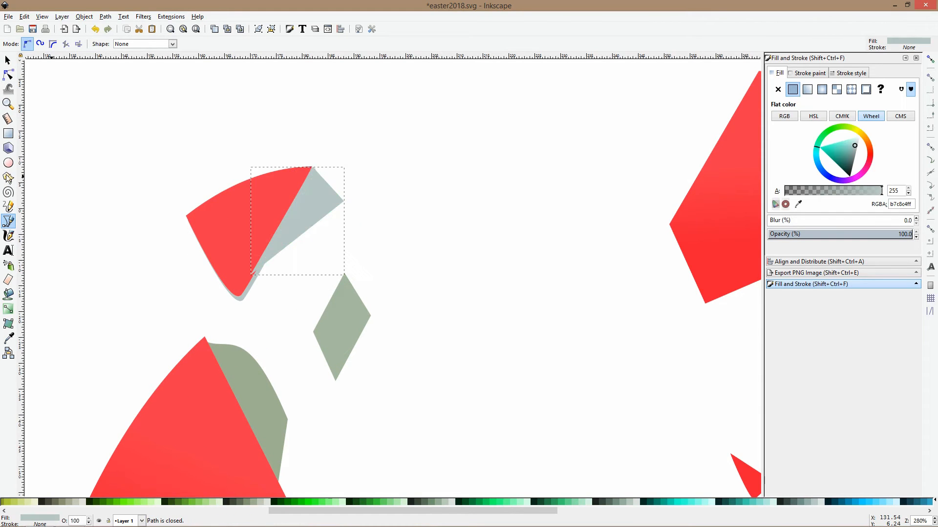
pyautogui.click(9, 338)
pyautogui.click(241, 377)
pyautogui.press('s')
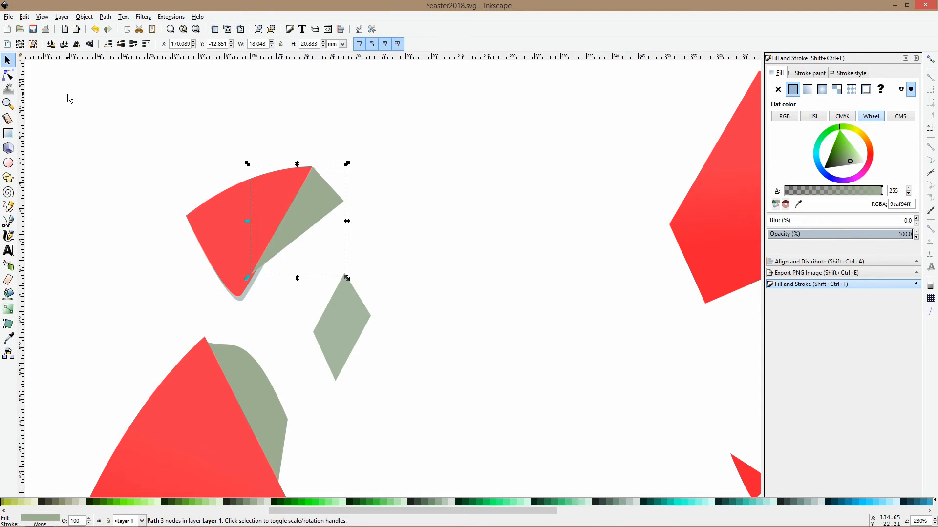
# Curve the two outer edges of the upper-left shard's grey-green inner piece.
pyautogui.press('n')
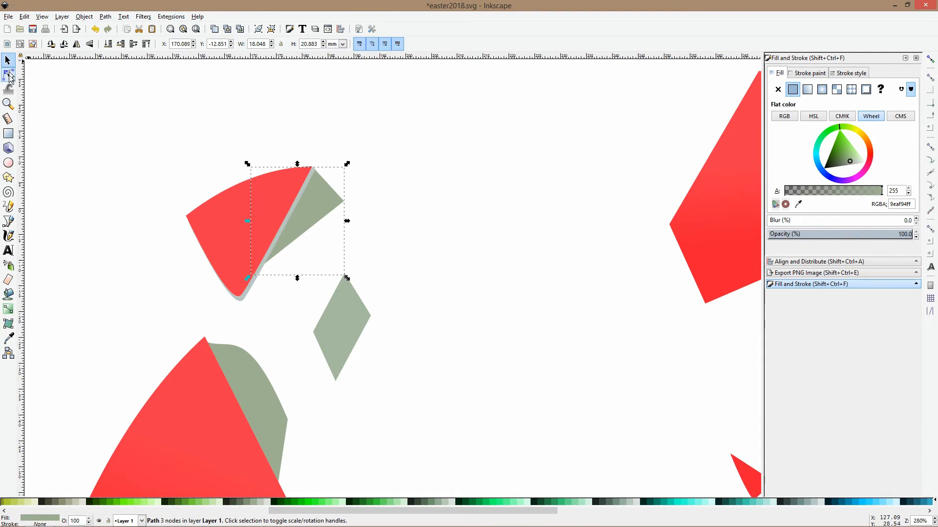
pyautogui.moveTo(344, 201); pyautogui.dragTo(324, 172)
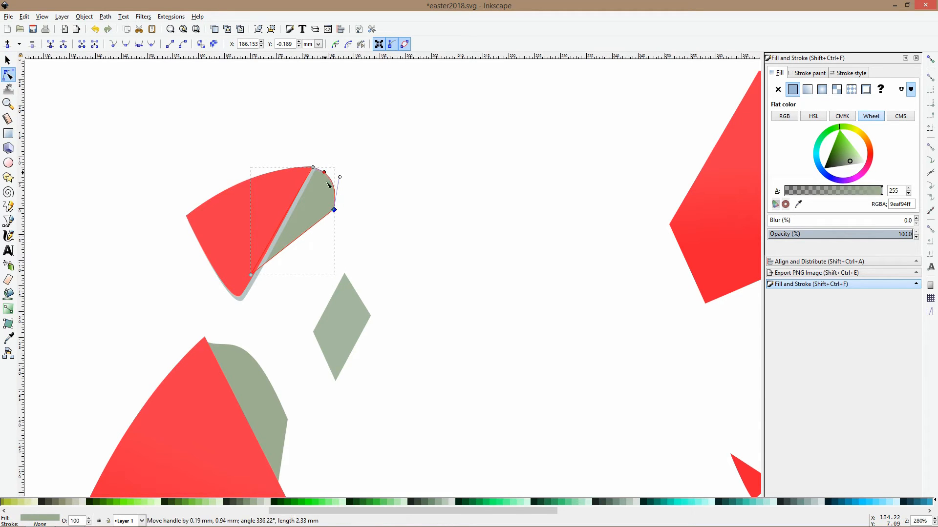
pyautogui.moveTo(311, 233); pyautogui.dragTo(314, 234)
pyautogui.click(381, 260)
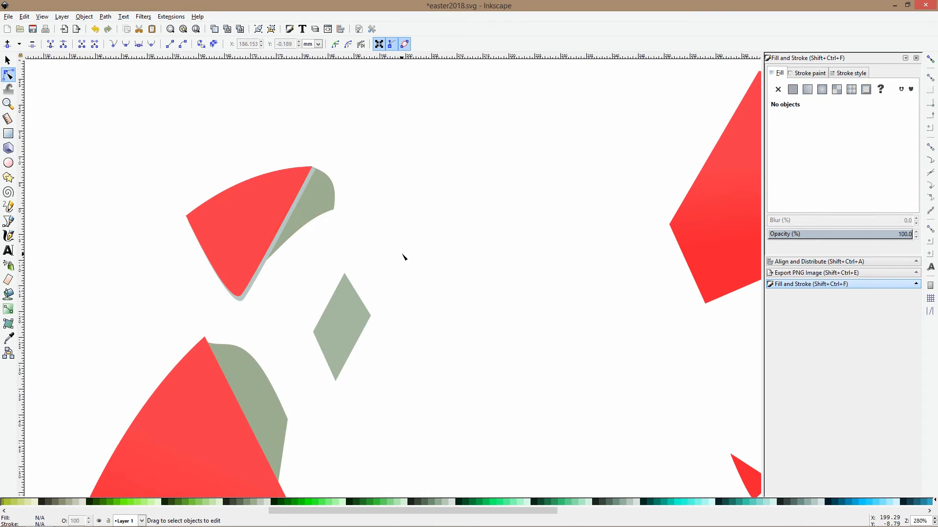
# Duplicate the large upper-right shard and fill the copy with the sampled thickness grey #b7c8c4.
pyautogui.scroll(-3, 404, 256)
pyautogui.scroll(-3, 445, 263)
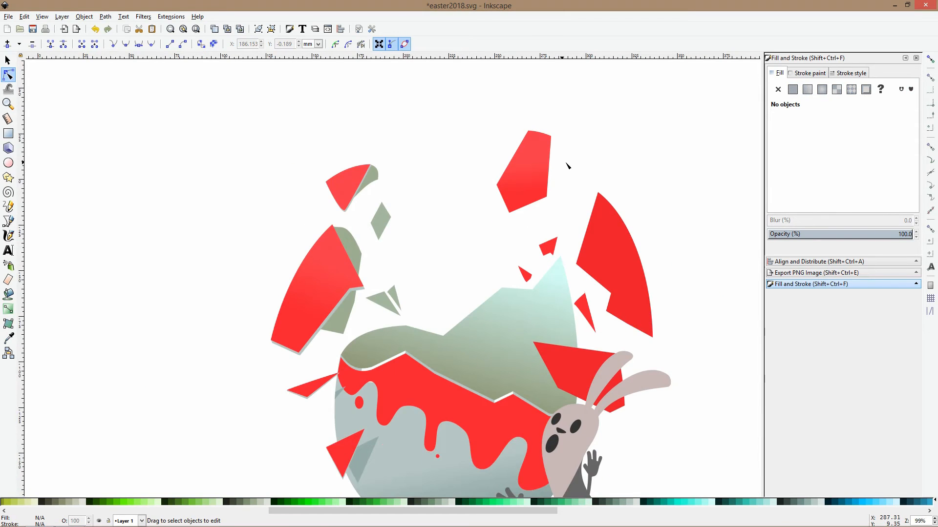
pyautogui.scroll(3, 549, 174)
pyautogui.click(485, 189)
pyautogui.scroll(-4, 549, 242)
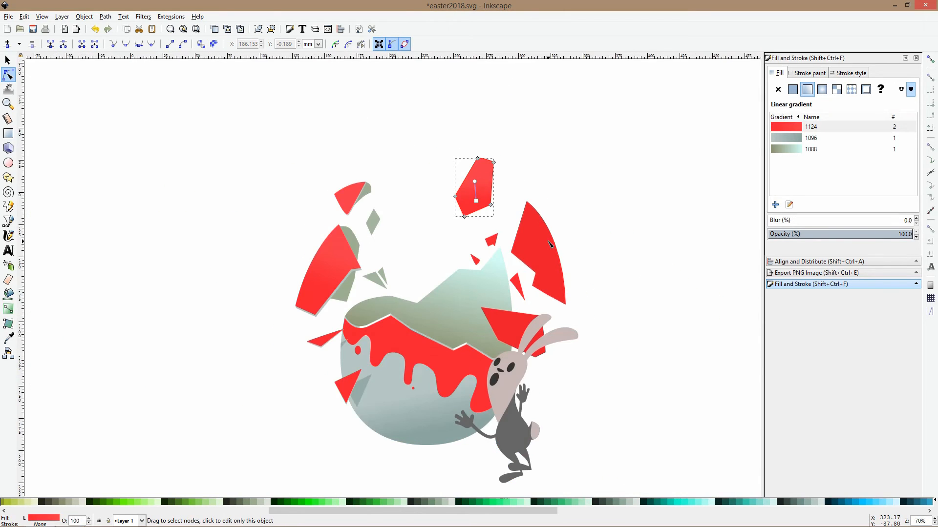
pyautogui.click(549, 243)
pyautogui.scroll(2, 548, 252)
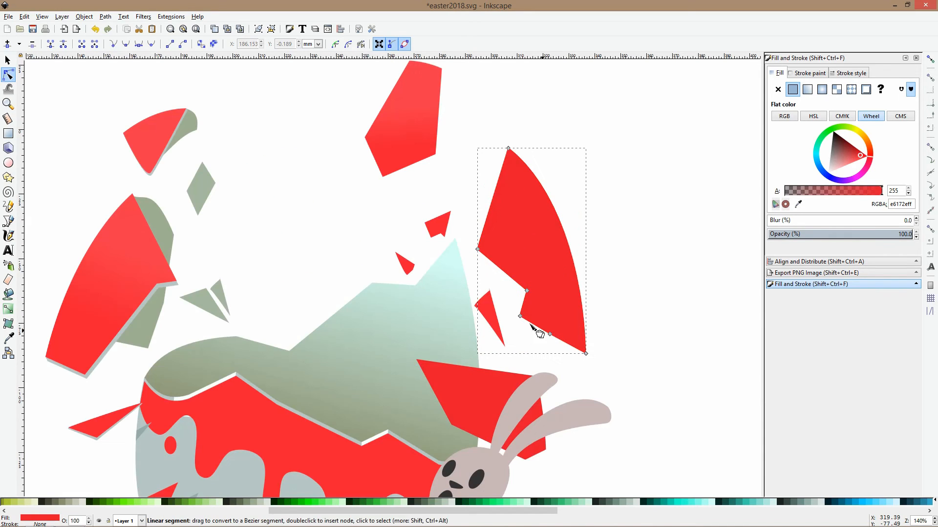
pyautogui.click(8, 338)
pyautogui.click(186, 430)
# Offset the grey copy of the large upper-right shard slightly left and down, and lower it behind the red shard.
pyautogui.press('s')
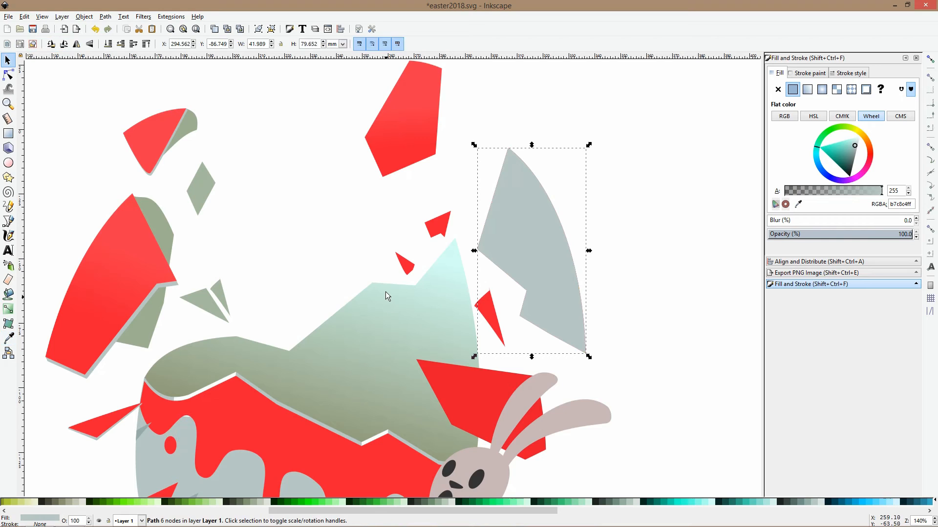
pyautogui.moveTo(534, 237); pyautogui.dragTo(529, 238)
pyautogui.press('pagedown')
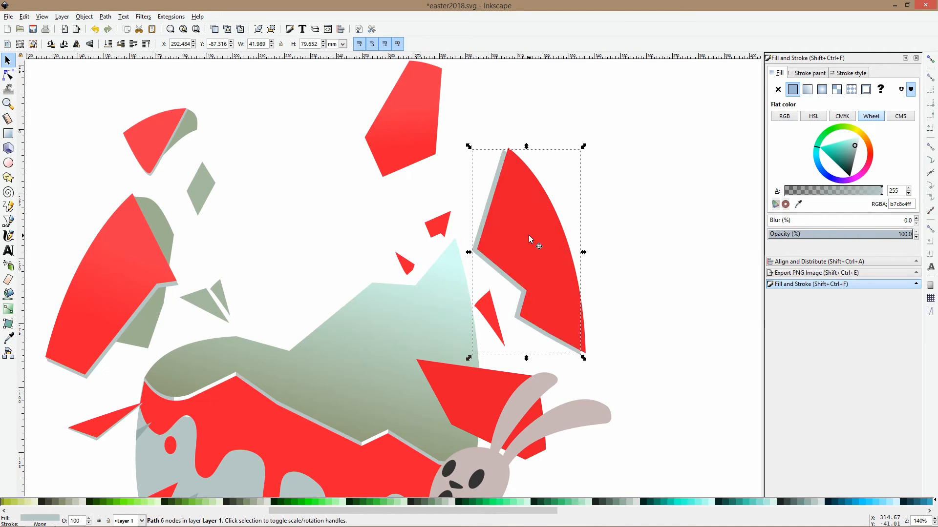
# Add a node near the top of the large right shard's grey copy and align it to the red shard's upper tip.
pyautogui.scroll(2, 528, 236)
pyautogui.scroll(-3, 169, 131)
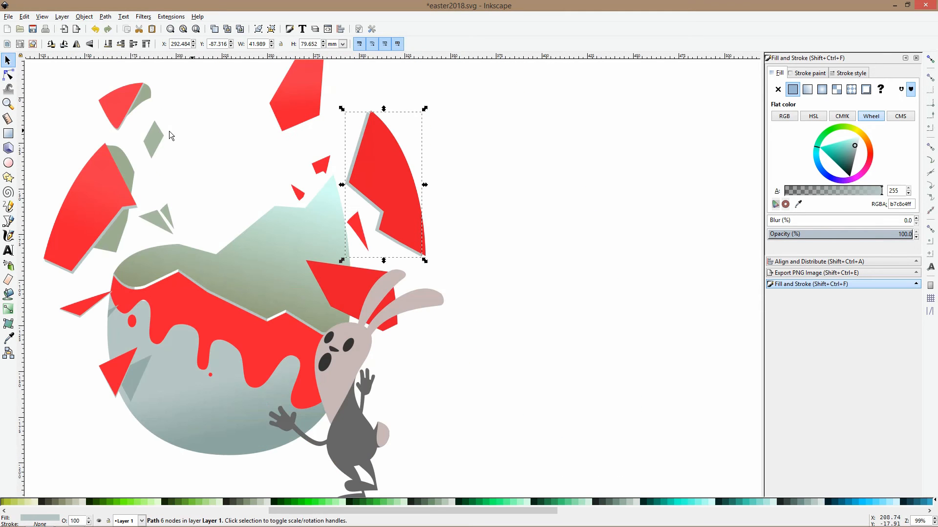
pyautogui.press('3')
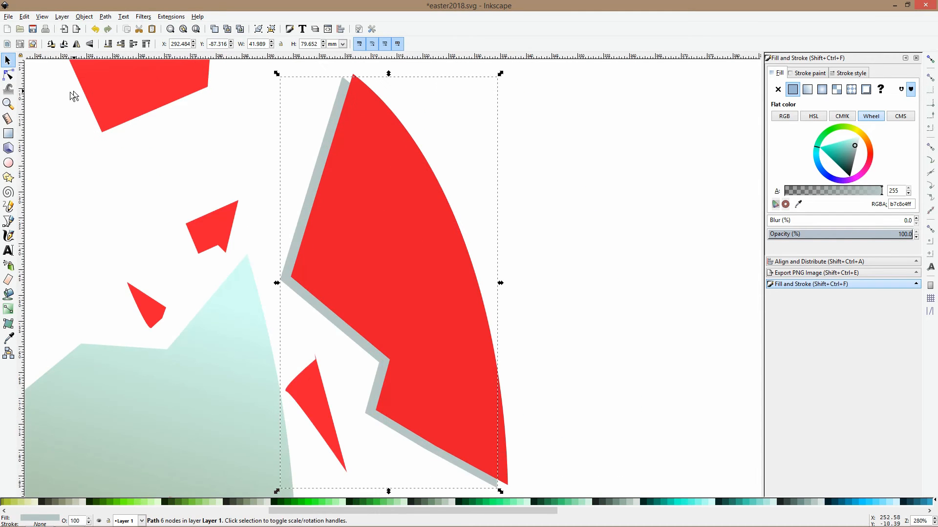
pyautogui.click(8, 76)
pyautogui.scroll(3, 351, 72)
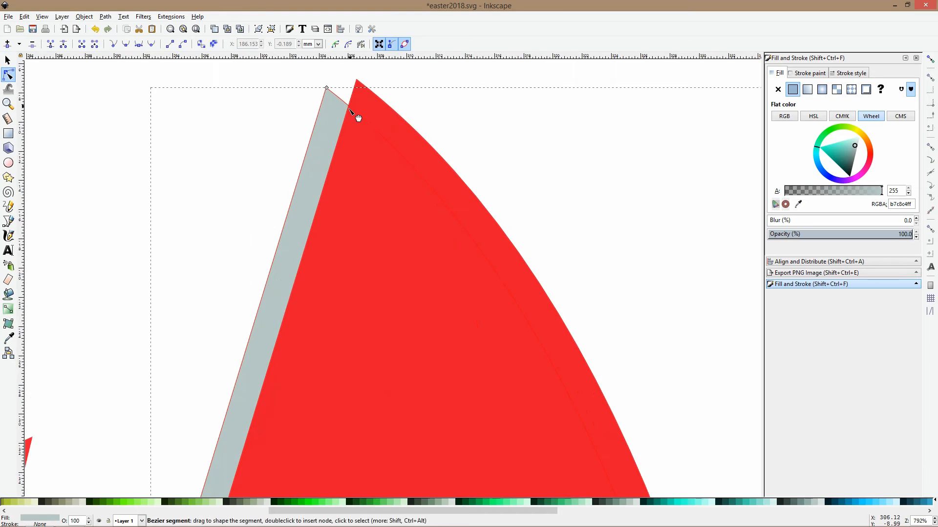
pyautogui.doubleClick(344, 102)
pyautogui.moveTo(344, 102); pyautogui.dragTo(358, 86)
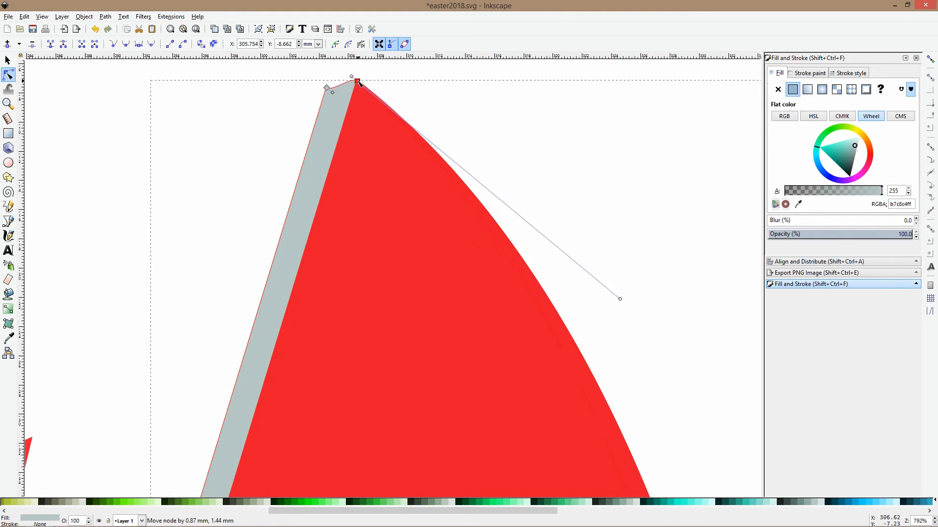
pyautogui.click(465, 136)
# Add a node near the bottom of the large right shard's grey copy and align it to the red shard's lower tip.
pyautogui.scroll(-4, 464, 137)
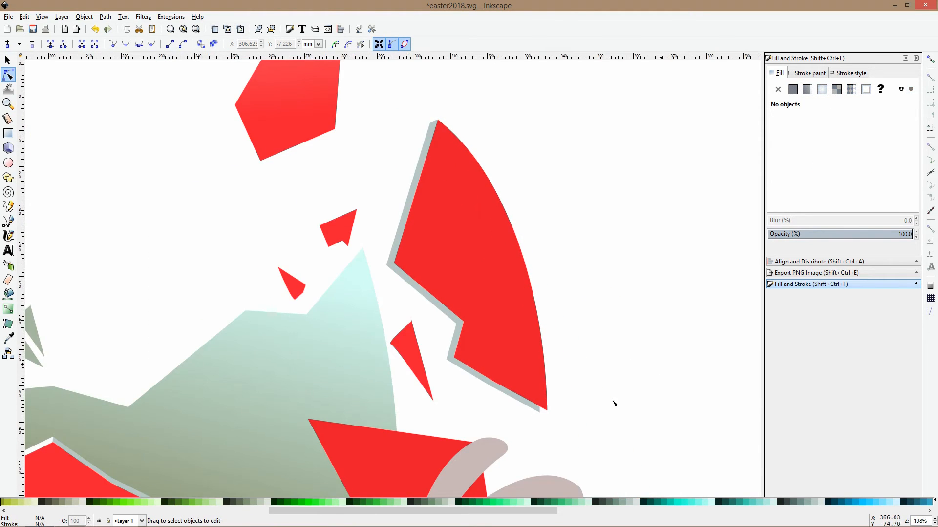
pyautogui.scroll(5, 544, 433)
pyautogui.click(518, 306)
pyautogui.doubleClick(526, 289)
pyautogui.moveTo(526, 289); pyautogui.dragTo(568, 308)
pyautogui.click(596, 348)
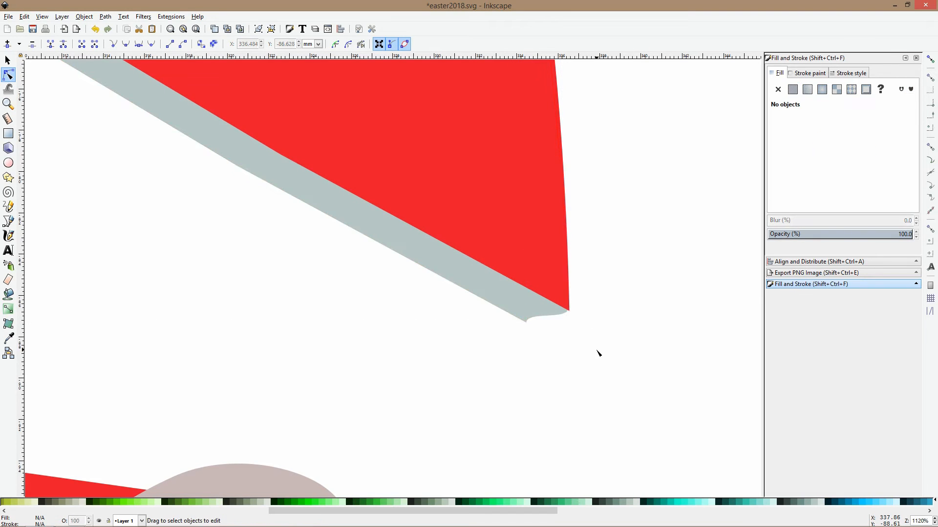
# Adjust the curve handle at the grey copy's lower corner to smooth the short edge leading to the red tip.
pyautogui.click(535, 320)
pyautogui.click(528, 323)
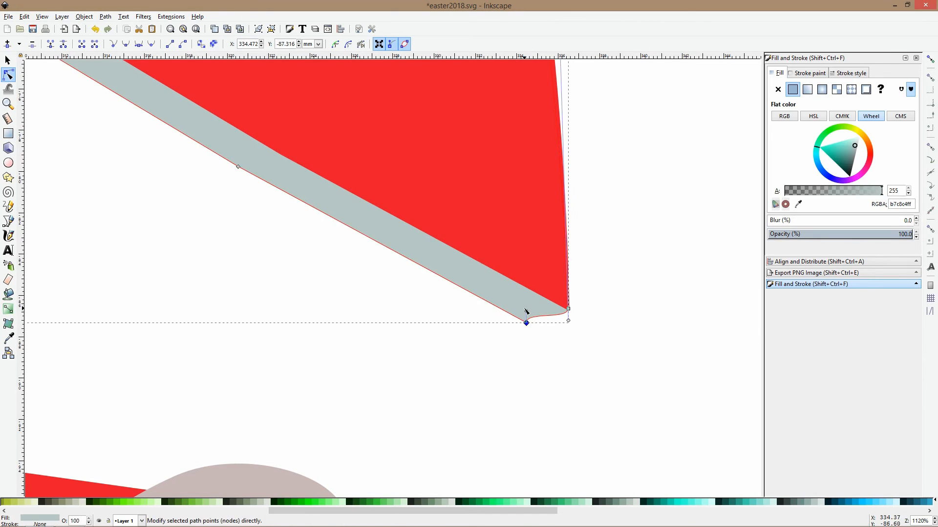
pyautogui.moveTo(528, 313); pyautogui.dragTo(533, 321)
pyautogui.click(581, 389)
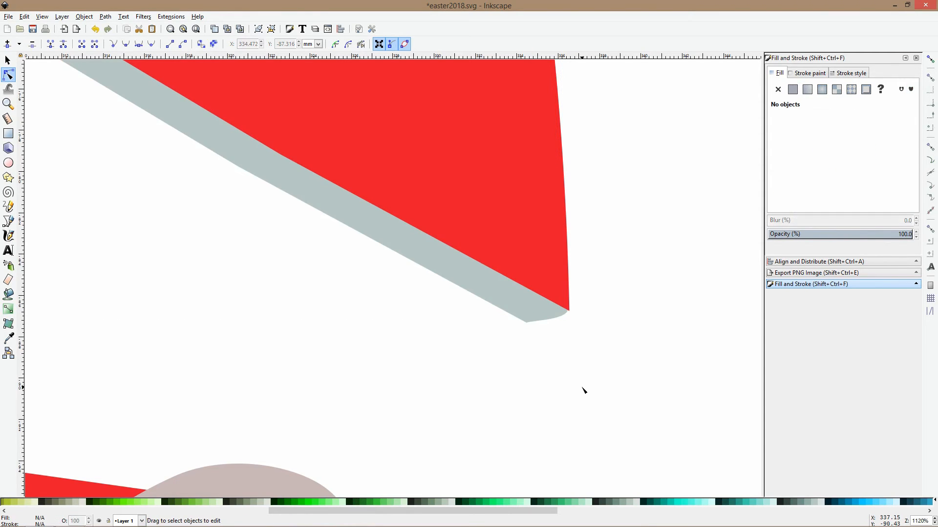
# Duplicate the small narrow shard beside the large right shard and fill the copy with the thickness grey #b7c8c4.
pyautogui.scroll(-5, 582, 389)
pyautogui.click(519, 264)
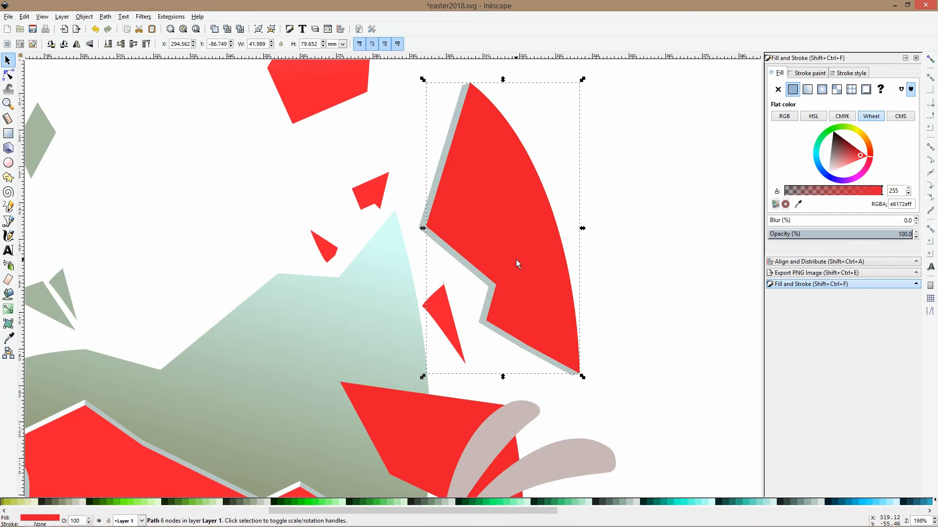
pyautogui.click(614, 315)
pyautogui.press('s')
pyautogui.click(433, 302)
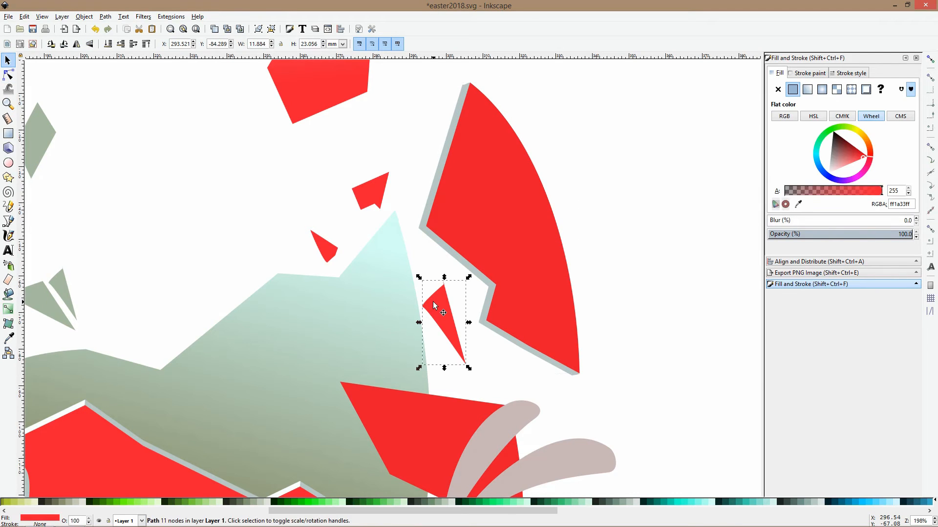
pyautogui.click(9, 338)
pyautogui.click(430, 210)
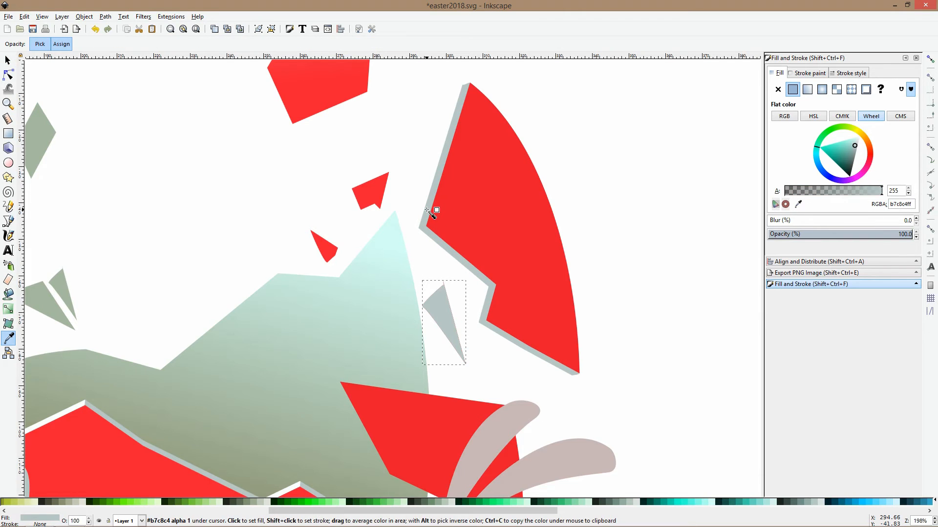
# Offset the narrow shard's grey copy slightly to the left and lower it behind the red shard.
pyautogui.press('s')
pyautogui.moveTo(420, 281); pyautogui.dragTo(416, 283)
pyautogui.press('pagedown')
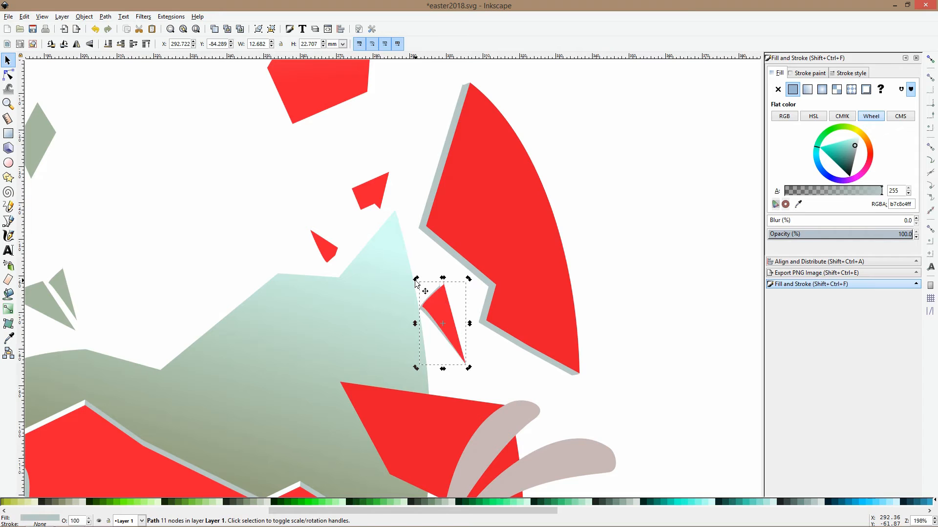
# Align the top node of the narrow shard's grey copy with the red shard's tip.
pyautogui.click(8, 80)
pyautogui.scroll(4, 459, 301)
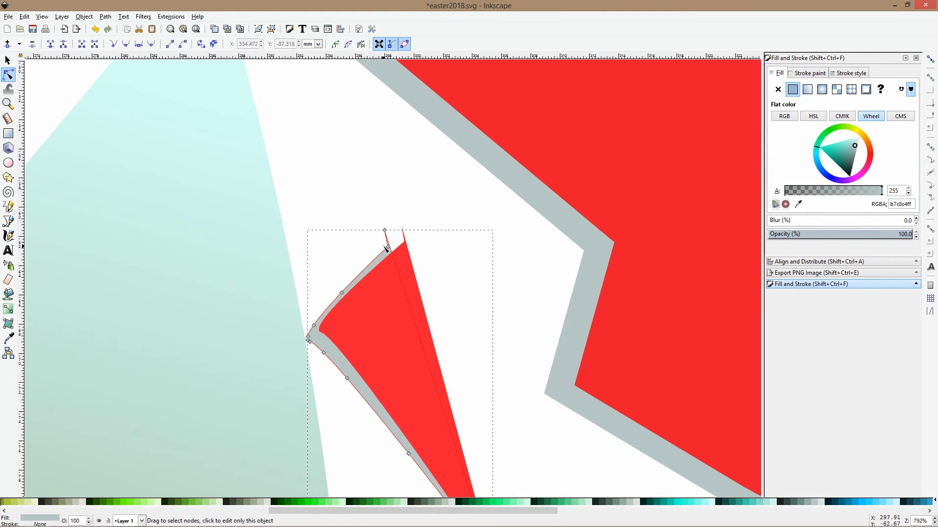
pyautogui.moveTo(385, 233); pyautogui.dragTo(402, 233)
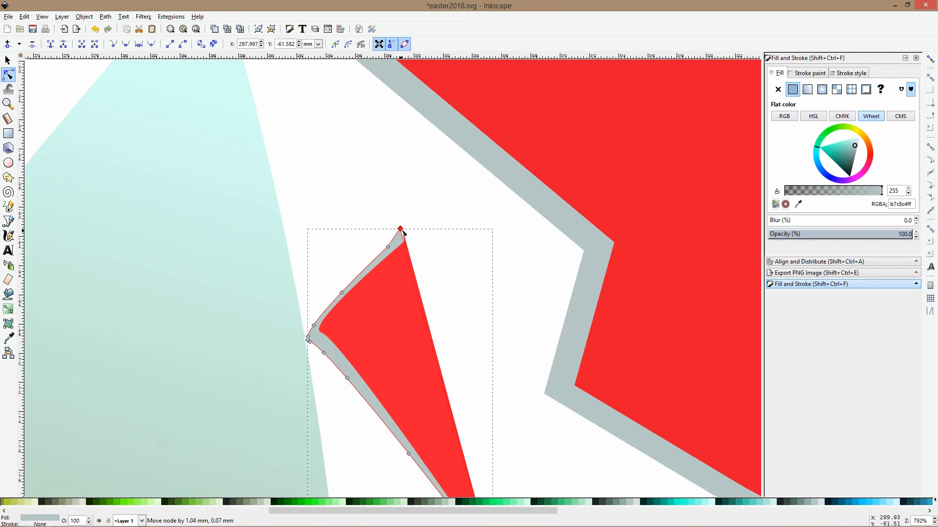
pyautogui.click(446, 239)
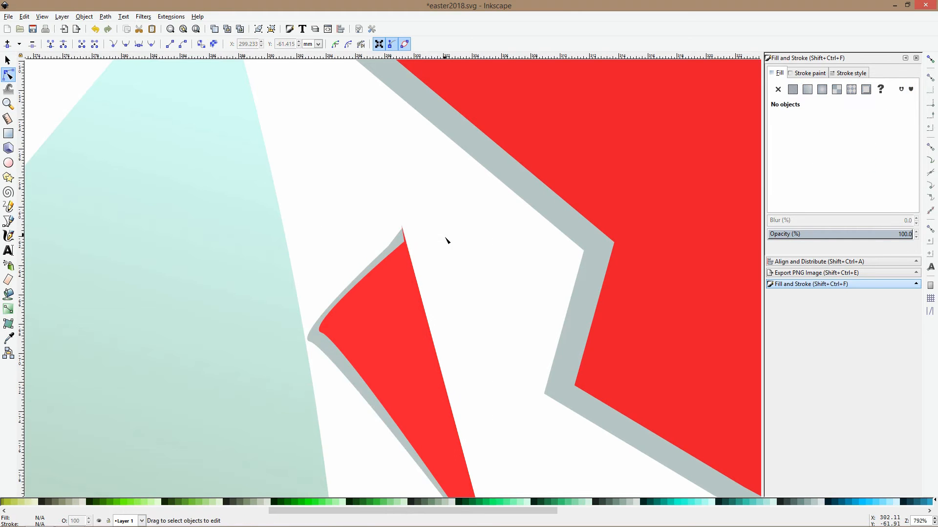
# Group the lower eggshell with the two small red shards at its left side, including their grey edges and shadows.
pyautogui.scroll(-9, 446, 239)
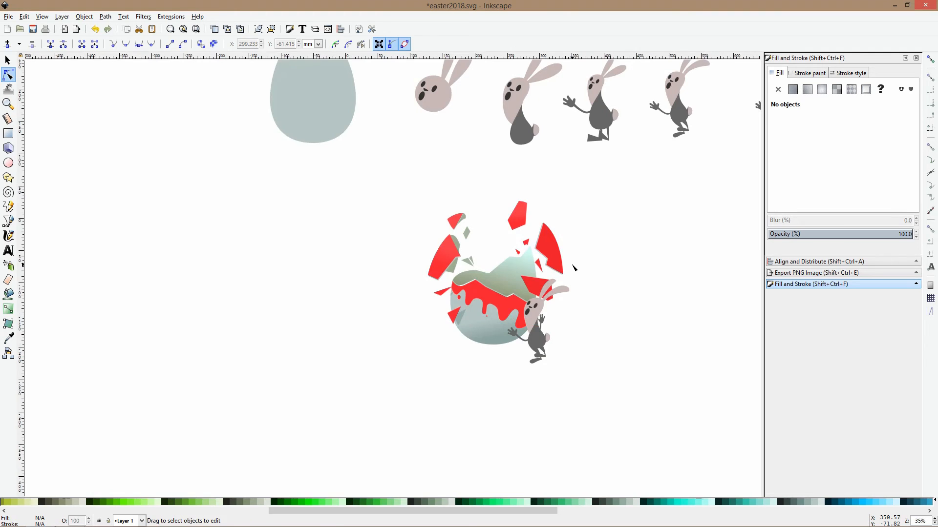
pyautogui.press('s')
pyautogui.scroll(3, 590, 248)
pyautogui.scroll(-3, 575, 254)
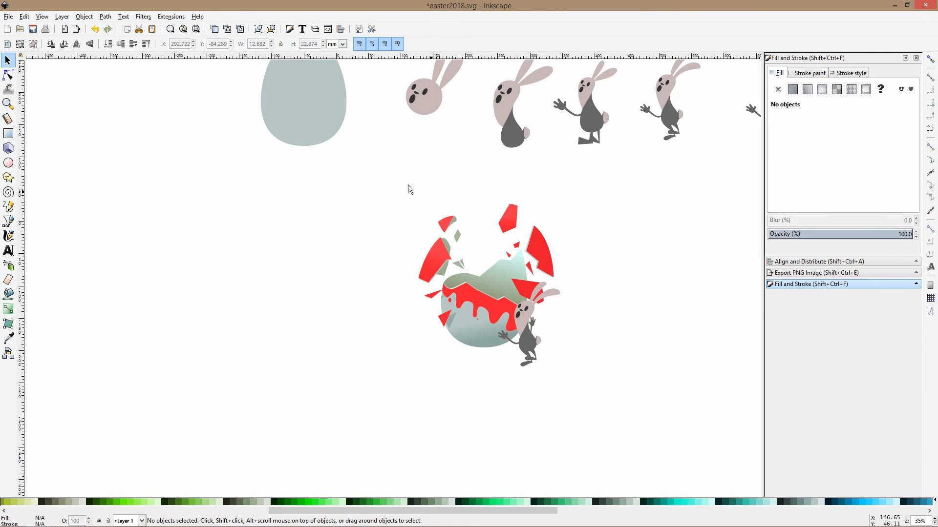
pyautogui.scroll(3, 469, 300)
pyautogui.click(428, 343)
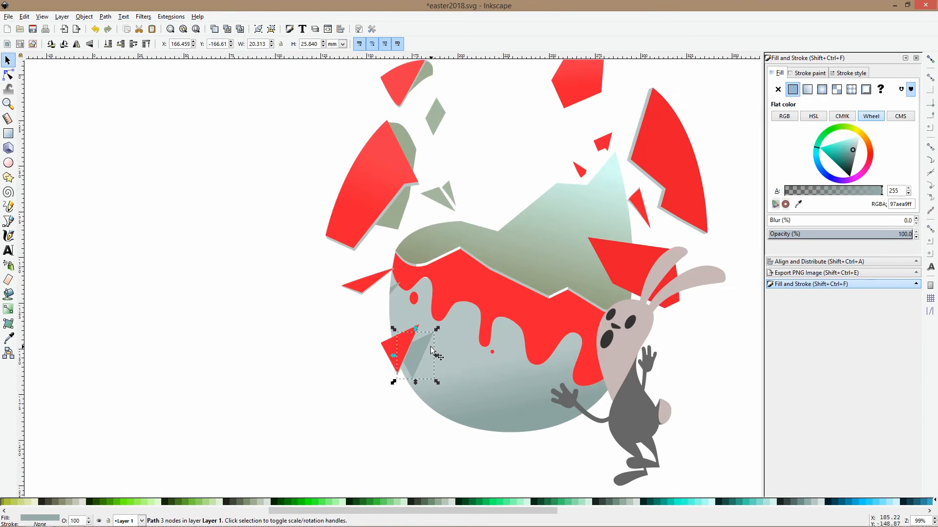
pyautogui.keyDown('shift'); pyautogui.click(400, 330); pyautogui.keyUp('shift')
pyautogui.click(392, 293)
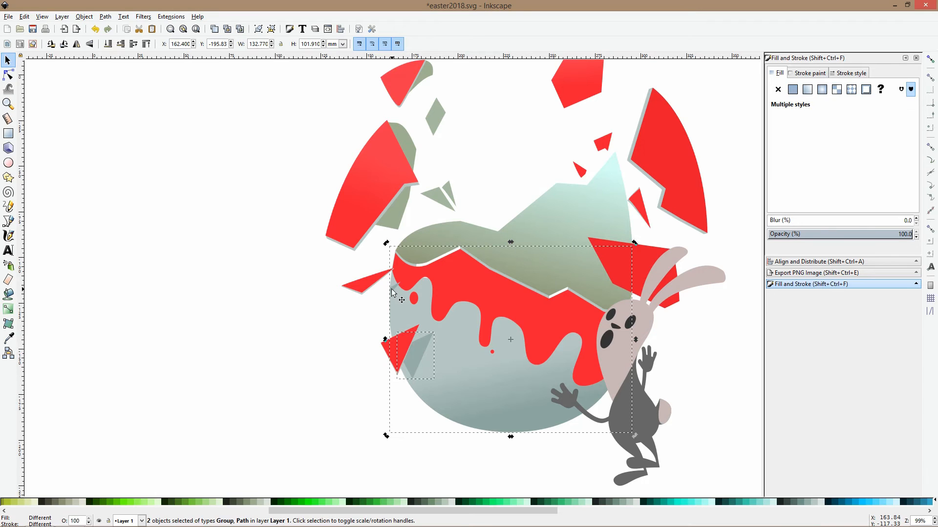
pyautogui.moveTo(309, 246); pyautogui.dragTo(452, 416)
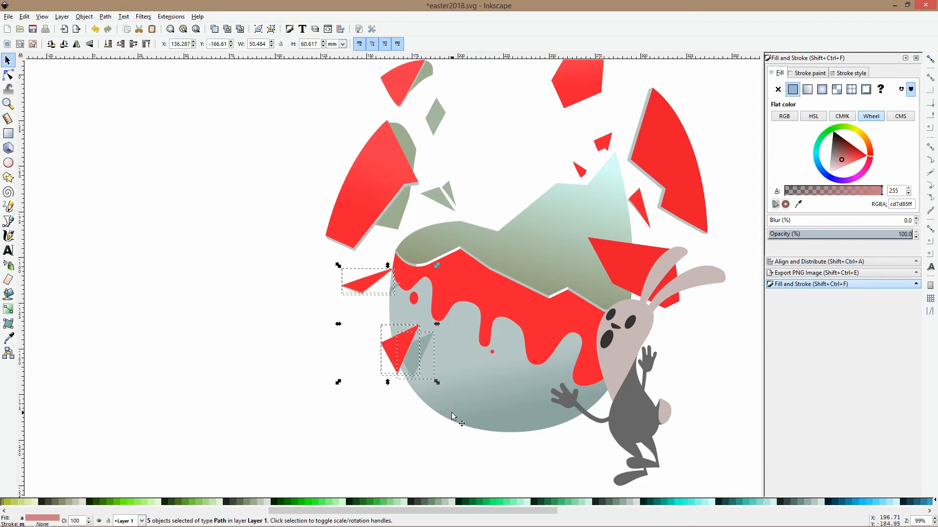
pyautogui.keyDown('shift'); pyautogui.click(464, 339); pyautogui.keyUp('shift')
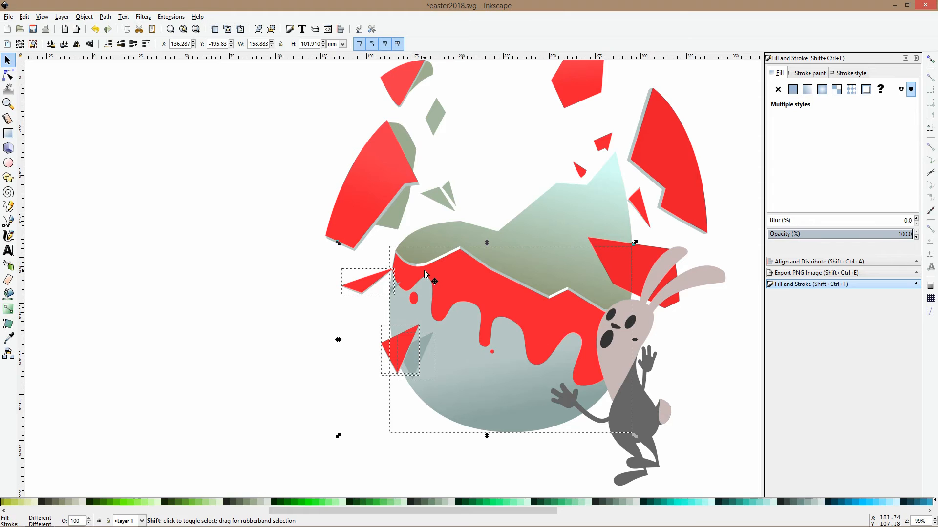
pyautogui.hotkey('ctrl', 'g')
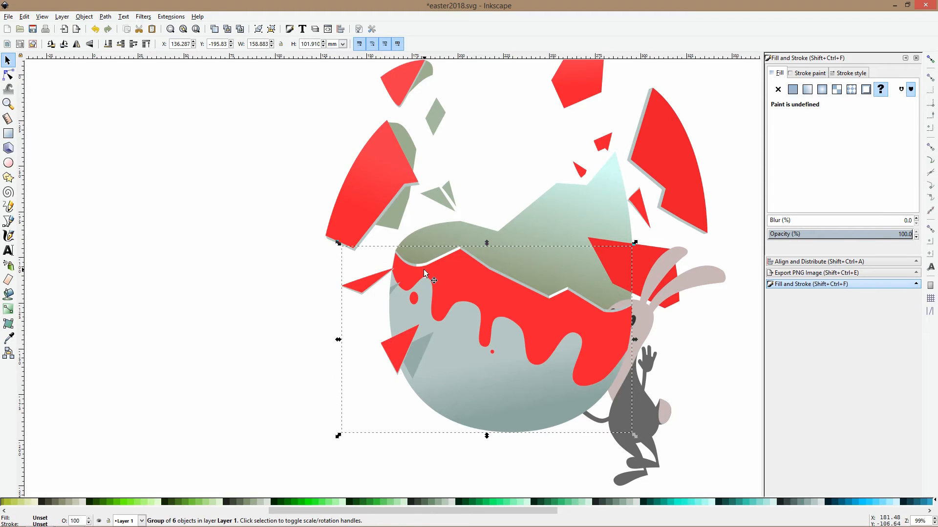
pyautogui.moveTo(457, 261); pyautogui.dragTo(130, 196)
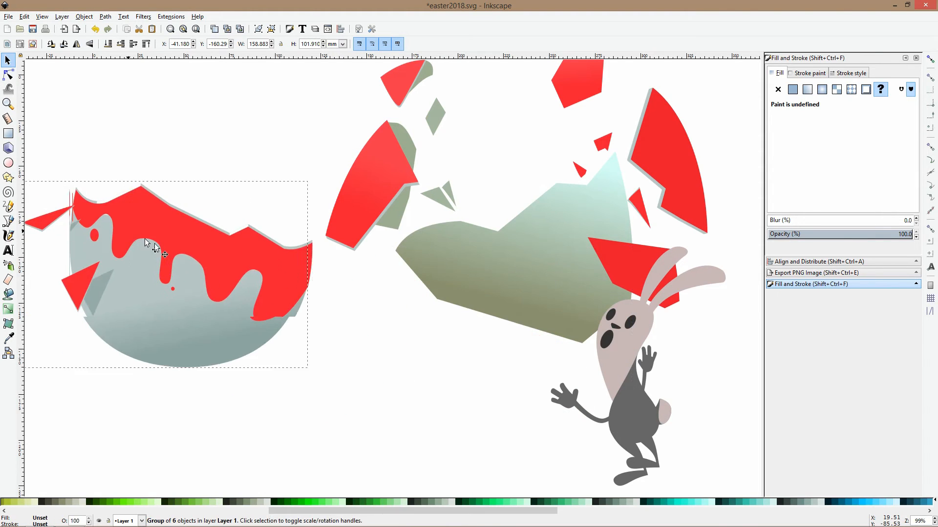
pyautogui.scroll(-2, 161, 249)
pyautogui.hotkey('ctrl', 'z')
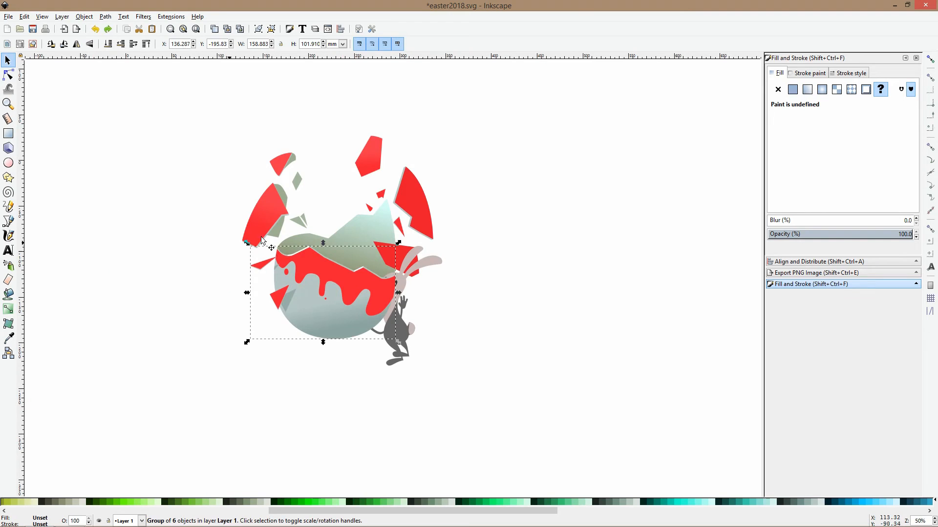
# Group all the upper shards together with the shell's inner back wall.
pyautogui.moveTo(196, 126); pyautogui.dragTo(482, 307)
pyautogui.hotkey('ctrl', 'g')
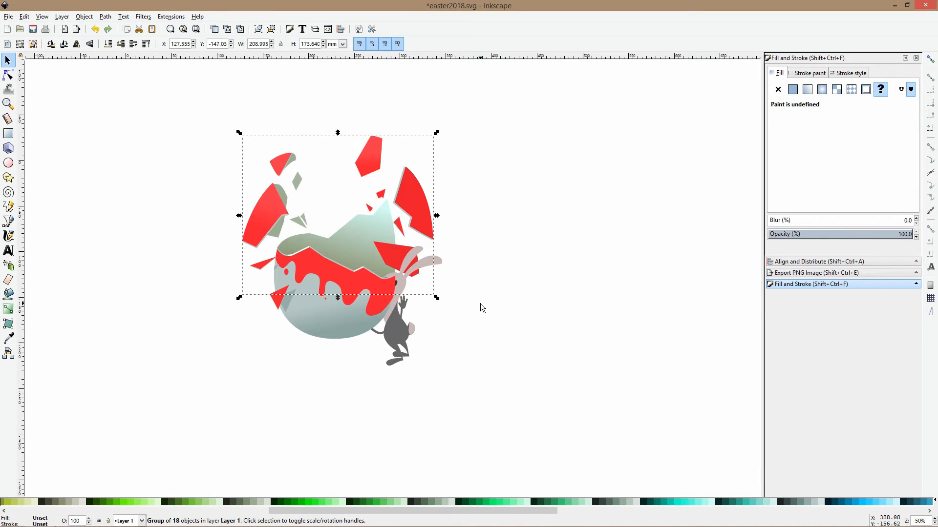
# Move the rabbit clear of the egg to the right and the lower shell group away to the lower left.
pyautogui.moveTo(408, 284); pyautogui.dragTo(504, 293)
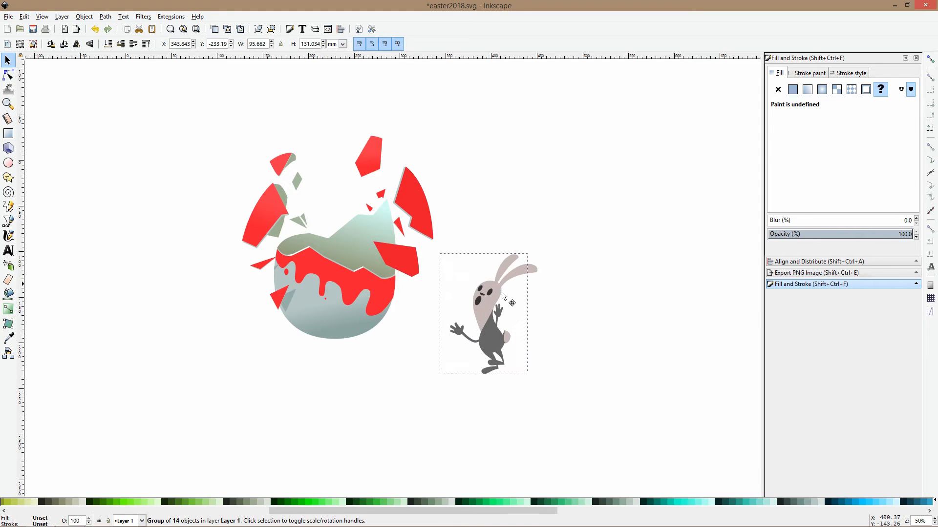
pyautogui.moveTo(396, 290); pyautogui.dragTo(298, 322)
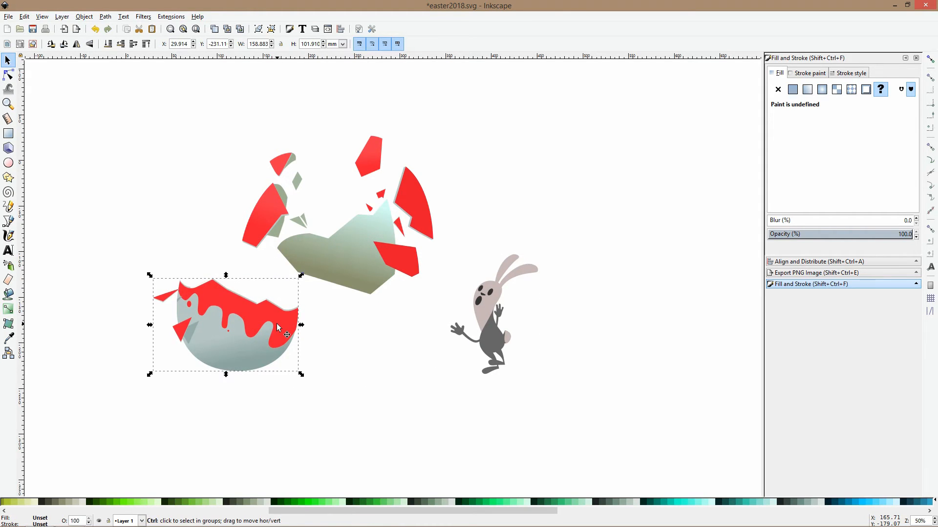
# Undo the last two moves of the shell group and rabbit, and shift the rabbit slightly right along the egg's lower edge.
pyautogui.hotkey('ctrl', 'z')
pyautogui.hotkey('ctrl', 'z')
pyautogui.click(416, 331)
pyautogui.click(414, 331)
pyautogui.moveTo(414, 331); pyautogui.dragTo(433, 328)
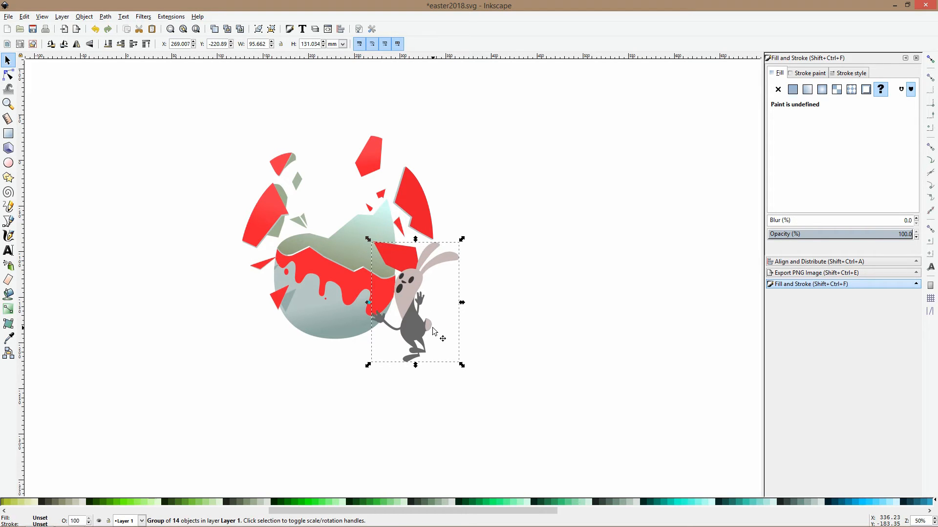
# Enlarge the rabbit to about 107 × 147 mm, position it over the egg's lower right side, and save the drawing.
pyautogui.moveTo(415, 239); pyautogui.dragTo(413, 220)
pyautogui.scroll(2, 383, 271)
pyautogui.click(403, 271)
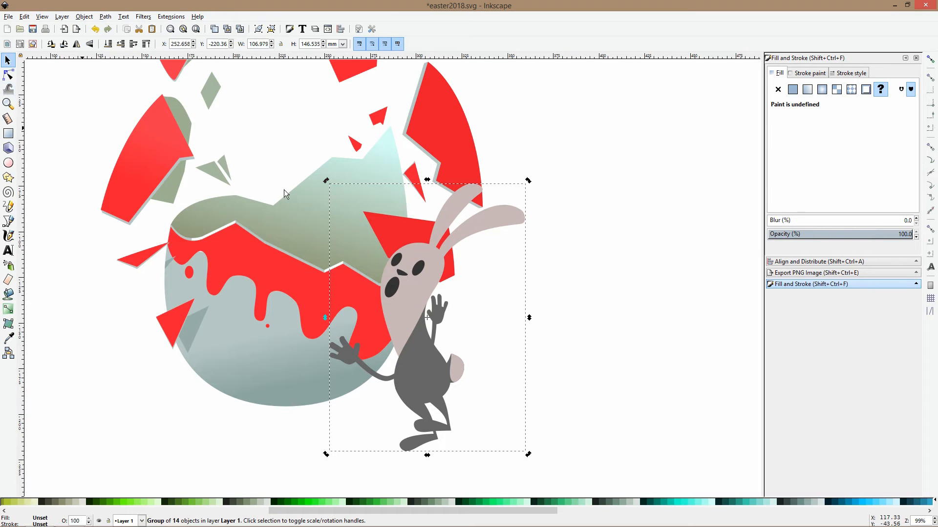
pyautogui.moveTo(424, 267)
pyautogui.mouseDown()
pyautogui.moveTo(441, 254)
pyautogui.moveTo(426, 257)
pyautogui.mouseUp()
pyautogui.scroll(-2, 445, 257)
pyautogui.moveTo(423, 291); pyautogui.dragTo(414, 293)
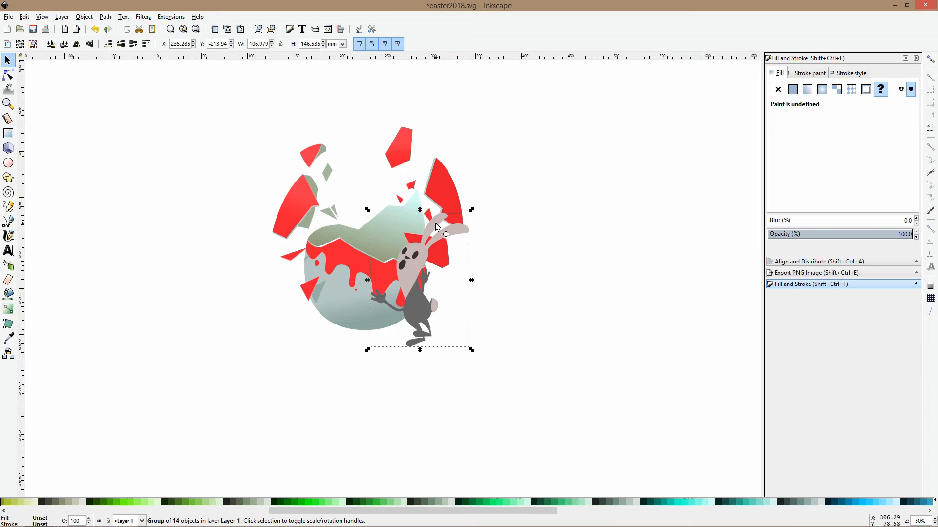
pyautogui.scroll(3, 436, 225)
pyautogui.scroll(-2, 437, 221)
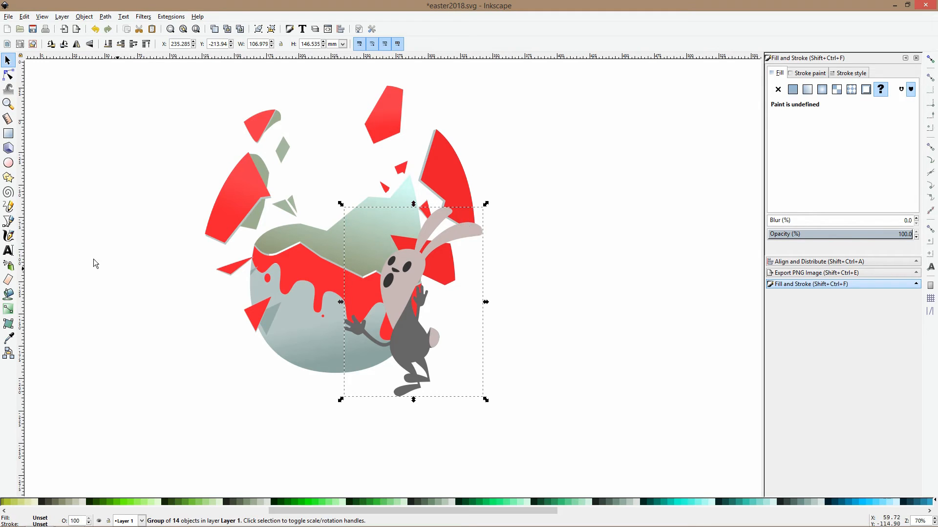
pyautogui.hotkey('ctrl', 's')
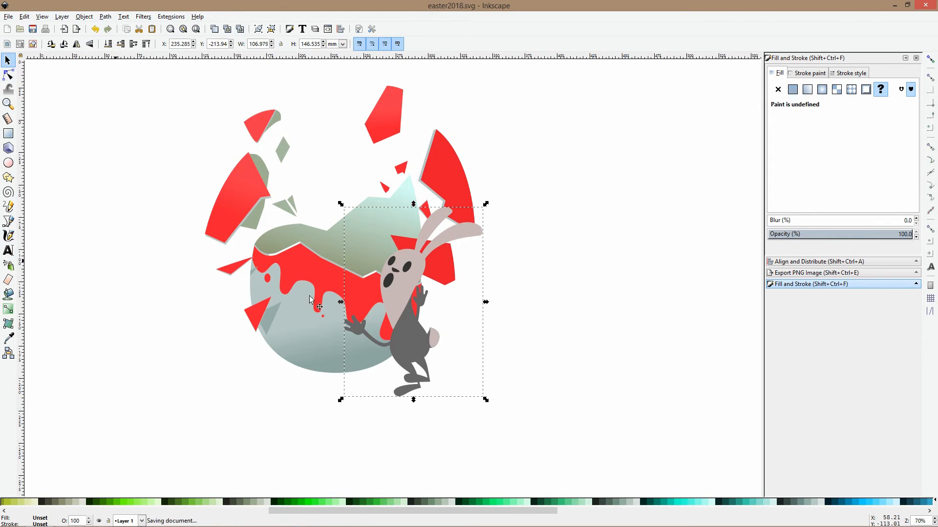
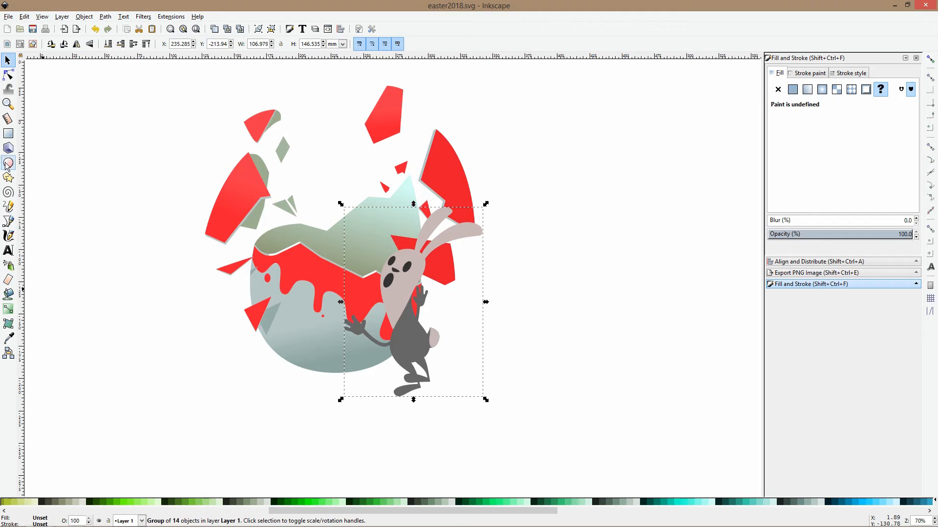
# Reshape the jagged top of the shell's inner back wall by moving its upper corner left and lowering its highest peak.
pyautogui.click(8, 220)
pyautogui.scroll(-1, 470, 199)
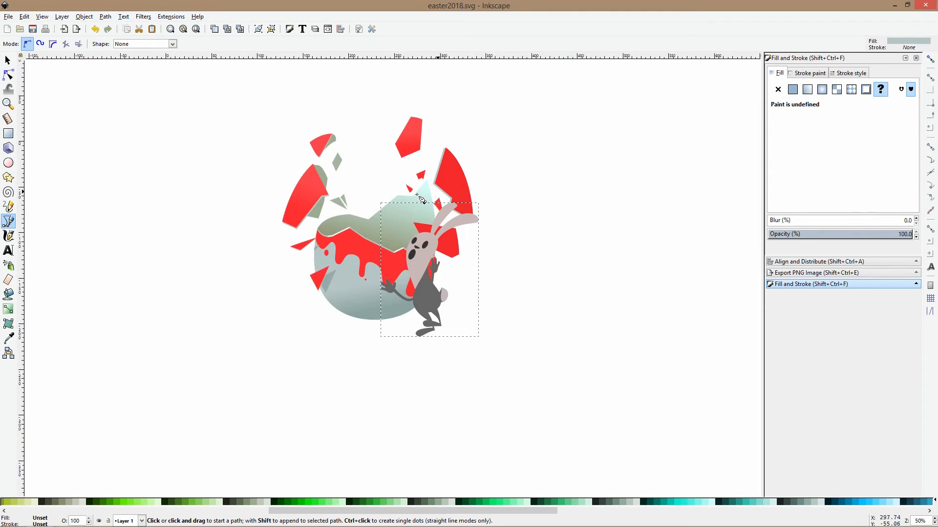
pyautogui.scroll(2, 421, 199)
pyautogui.click(9, 76)
pyautogui.click(390, 210)
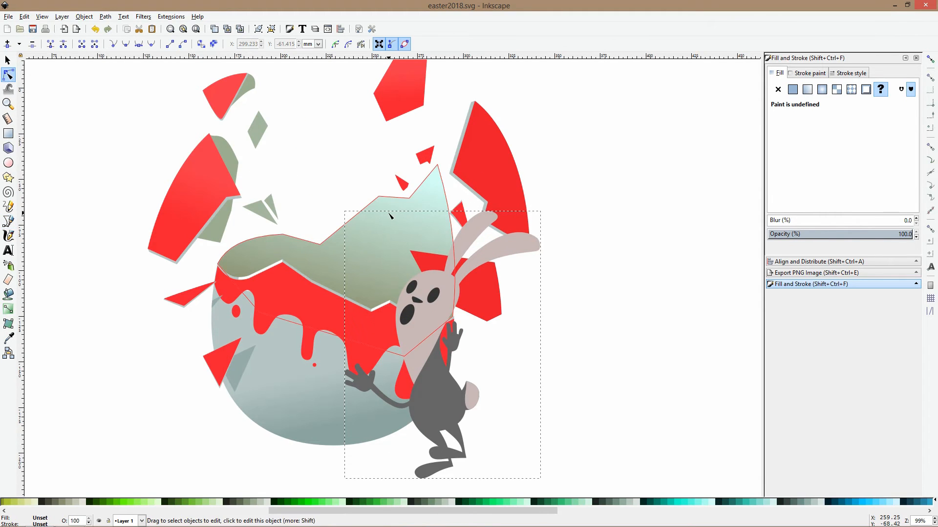
pyautogui.moveTo(379, 197); pyautogui.dragTo(409, 204)
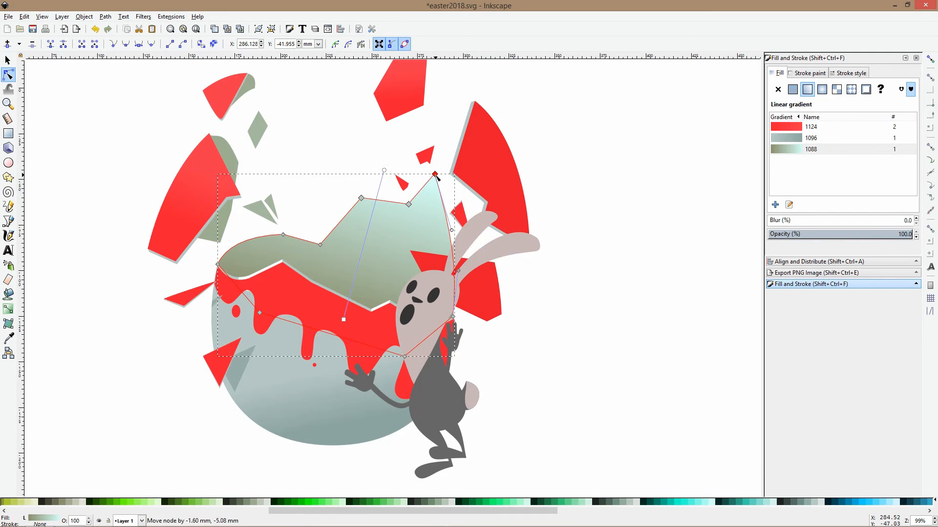
pyautogui.click(311, 164)
pyautogui.scroll(-2, 341, 182)
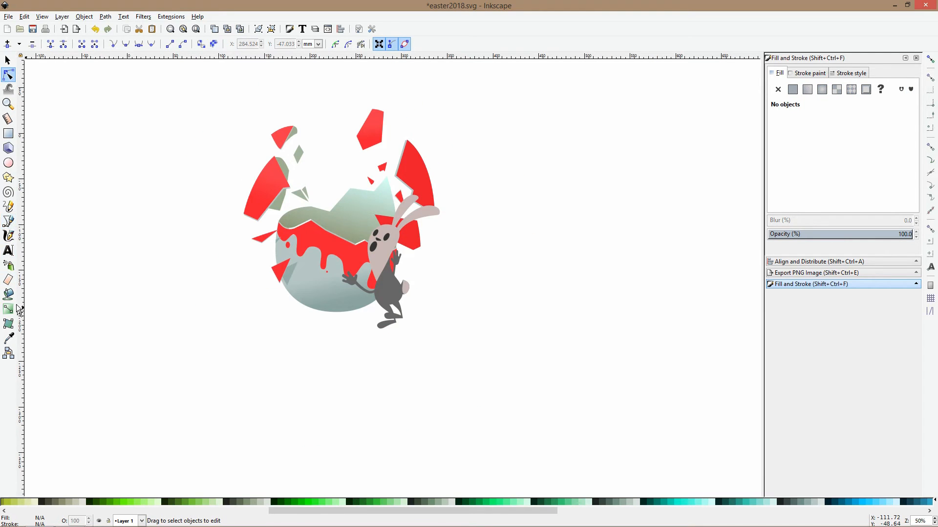
# Draw a closed straight-edged dinosaur head with open mouth and neck, about 63 × 116 mm, rising from the cracked shell.
pyautogui.click(8, 220)
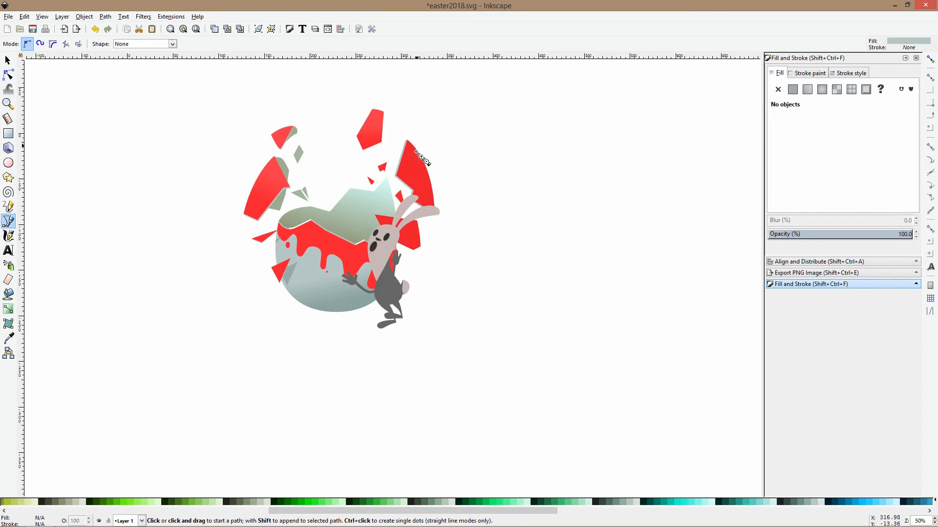
pyautogui.scroll(2, 428, 163)
pyautogui.scroll(-3, 423, 243)
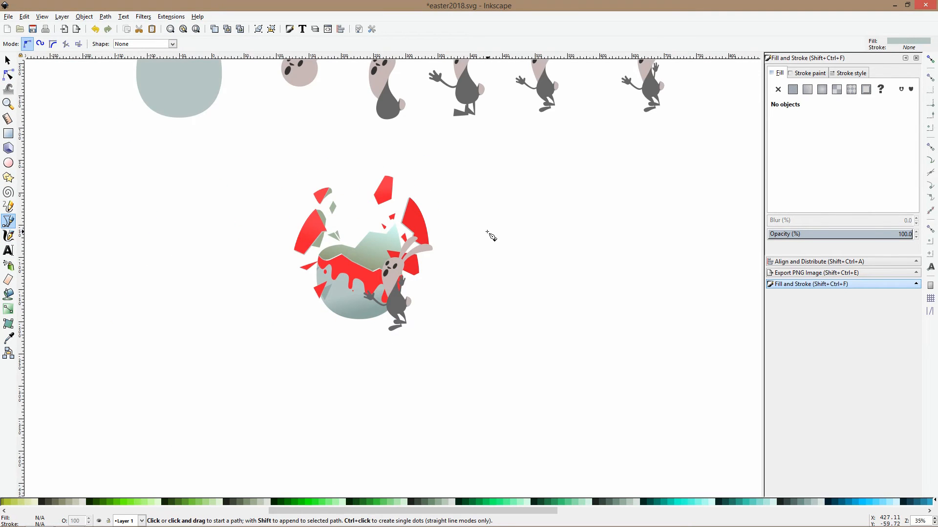
pyautogui.scroll(2, 508, 225)
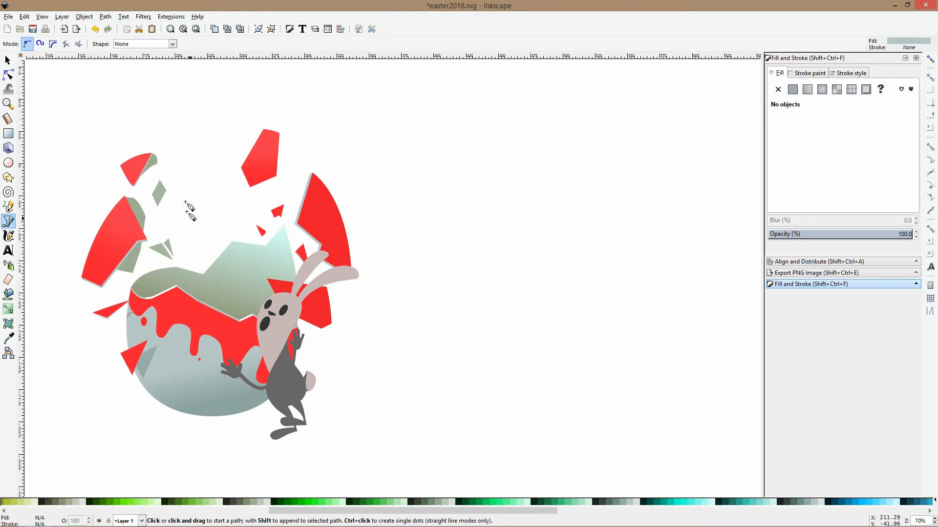
pyautogui.click(199, 181)
pyautogui.click(177, 210)
pyautogui.click(191, 212)
pyautogui.click(200, 217)
pyautogui.click(212, 229)
pyautogui.click(178, 233)
pyautogui.click(175, 243)
pyautogui.click(217, 254)
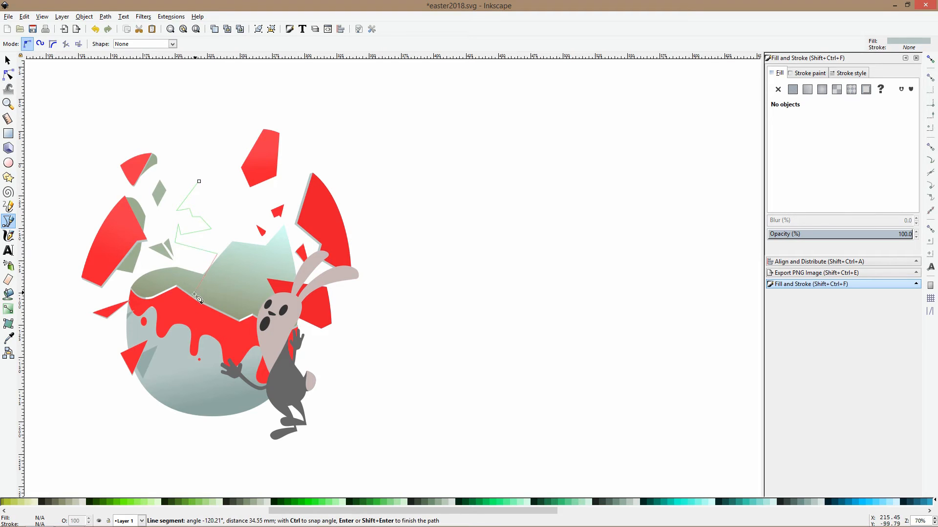
pyautogui.click(243, 331)
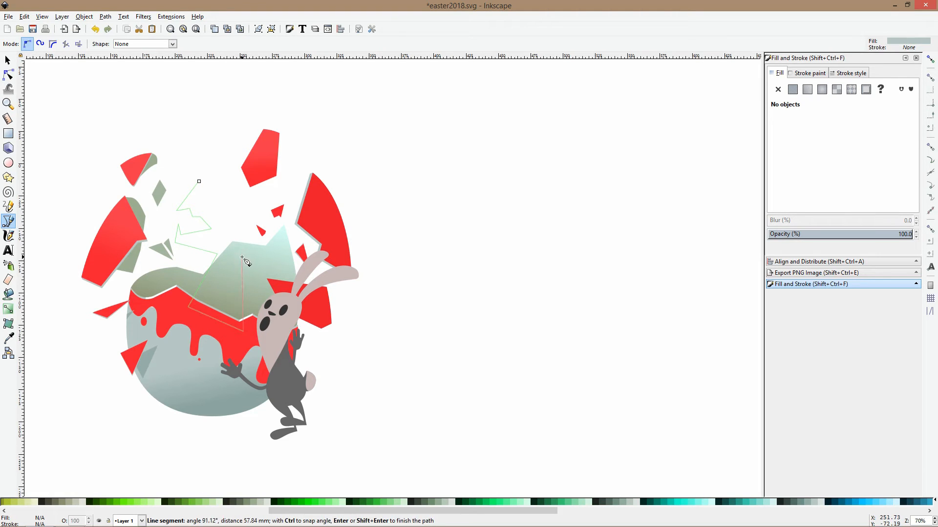
pyautogui.click(245, 245)
pyautogui.click(257, 207)
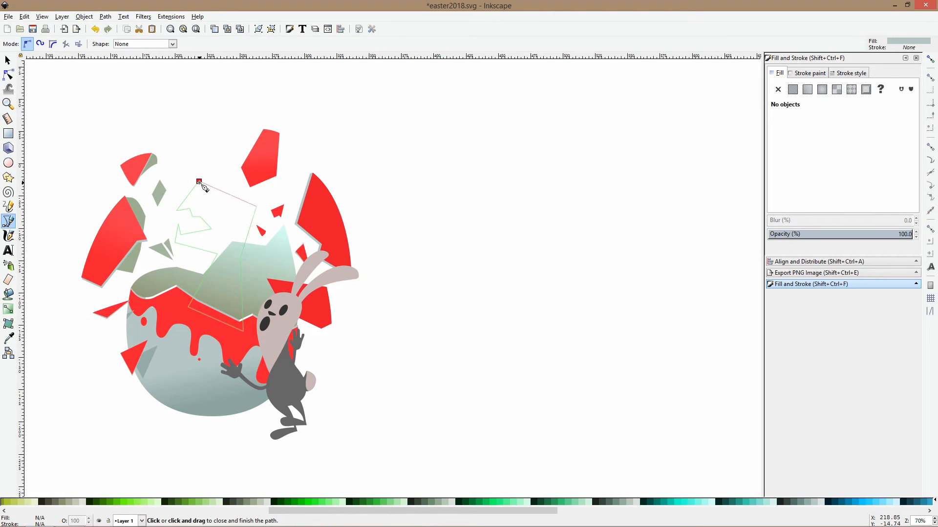
pyautogui.click(199, 182)
# Fill the dinosaur silhouette with lime green aad400.
pyautogui.moveTo(501, 509); pyautogui.dragTo(299, 526)
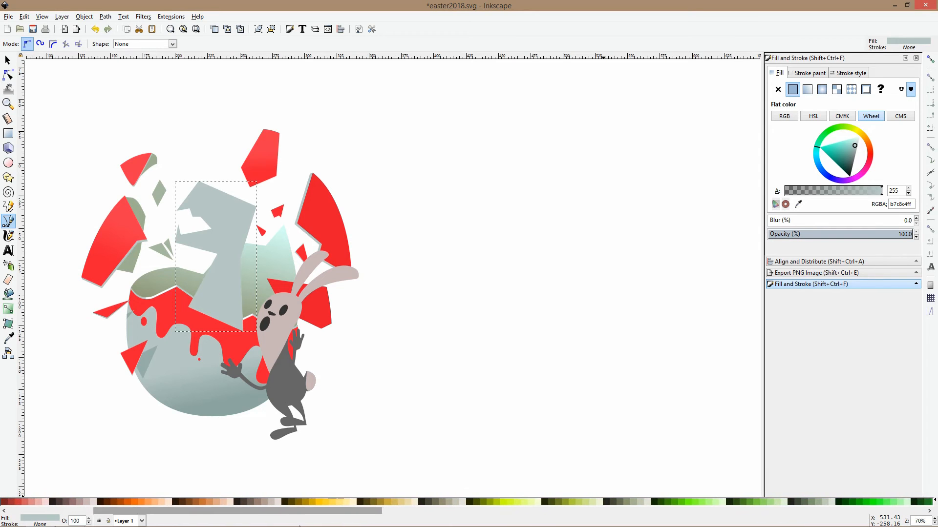
pyautogui.click(321, 499)
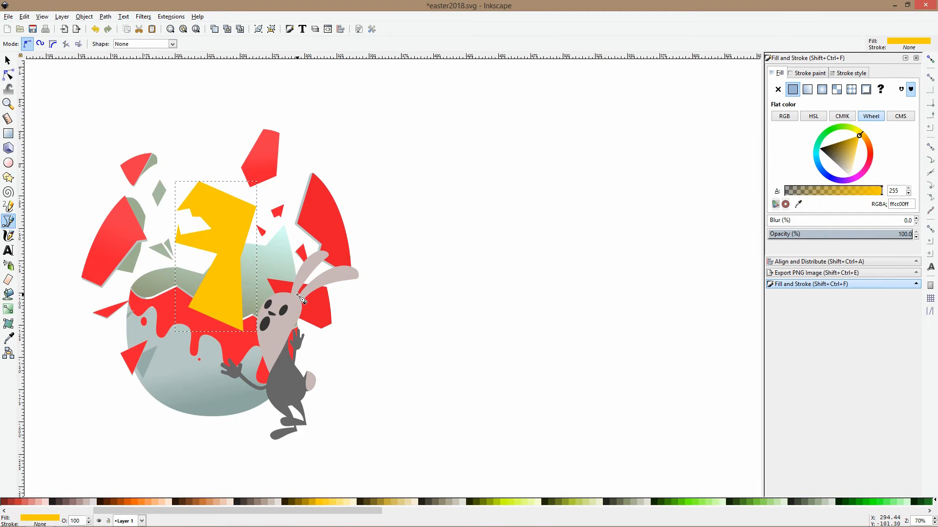
pyautogui.click(8, 60)
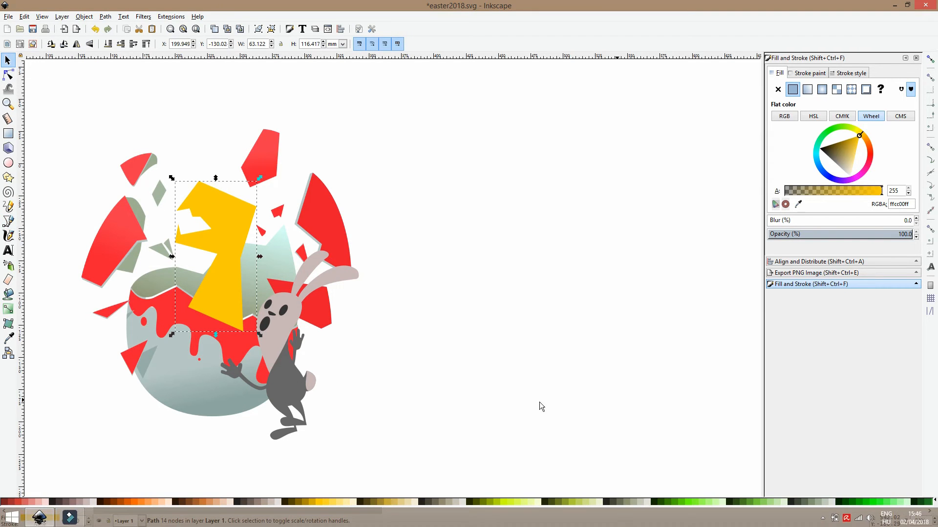
pyautogui.click(497, 501)
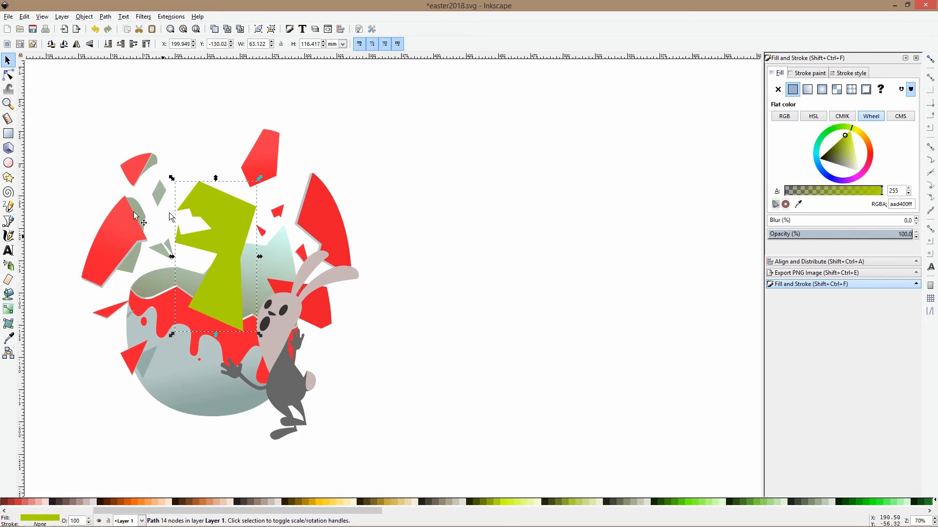
# Smooth the dinosaur's crown, back of head and lower jaw nodes, and shift the snout nodes up and left.
pyautogui.click(13, 78)
pyautogui.scroll(2, 195, 203)
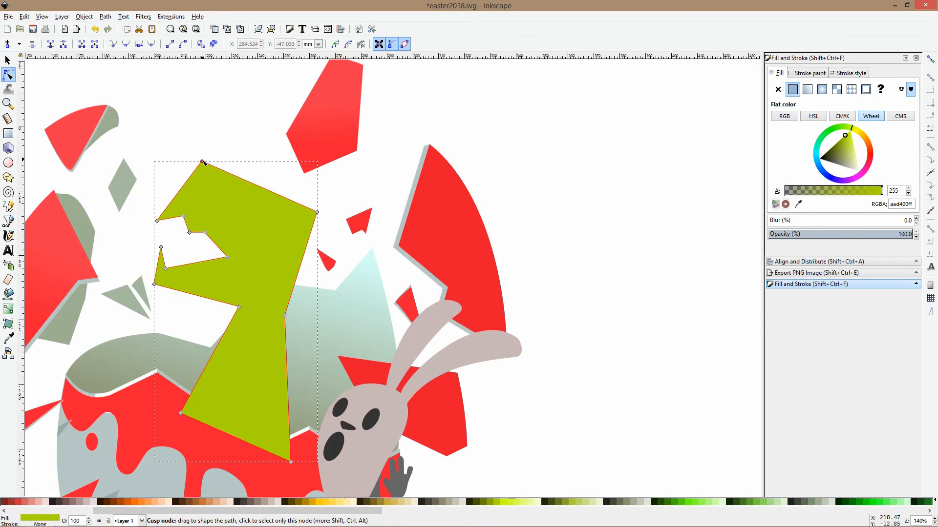
pyautogui.keyDown('ctrl'); pyautogui.click(318, 212); pyautogui.keyUp('ctrl')
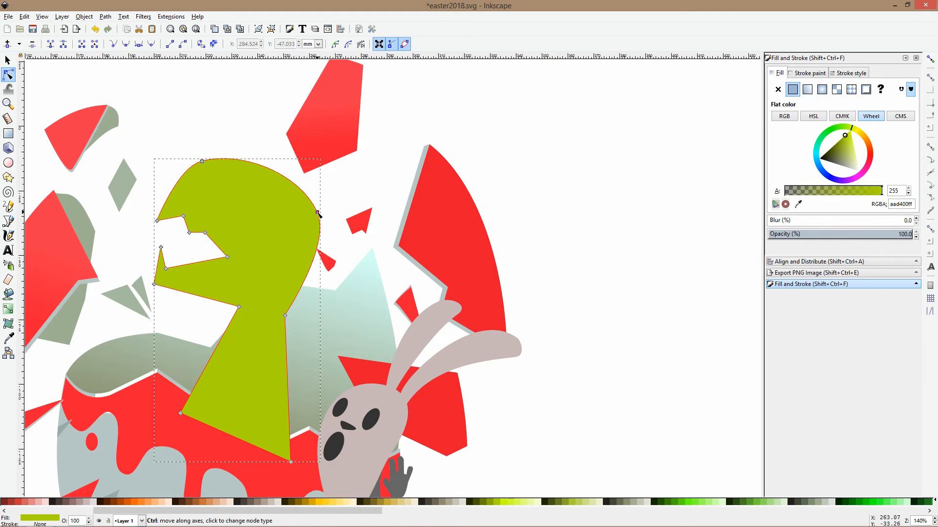
pyautogui.moveTo(166, 268)
pyautogui.mouseDown()
pyautogui.moveTo(173, 258)
pyautogui.moveTo(155, 275)
pyautogui.mouseUp()
pyautogui.keyDown('ctrl'); pyautogui.click(154, 284); pyautogui.keyUp('ctrl')
pyautogui.moveTo(152, 135); pyautogui.dragTo(185, 218)
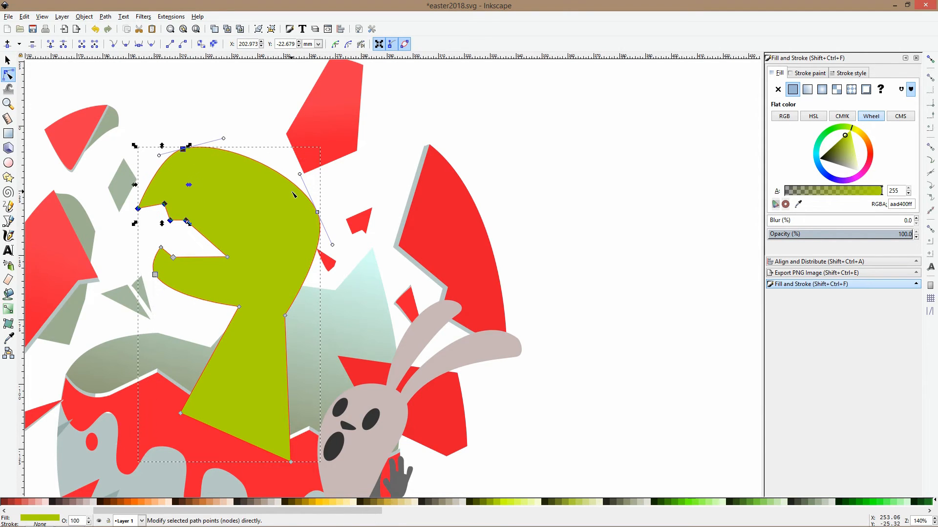
pyautogui.moveTo(317, 213); pyautogui.dragTo(317, 218)
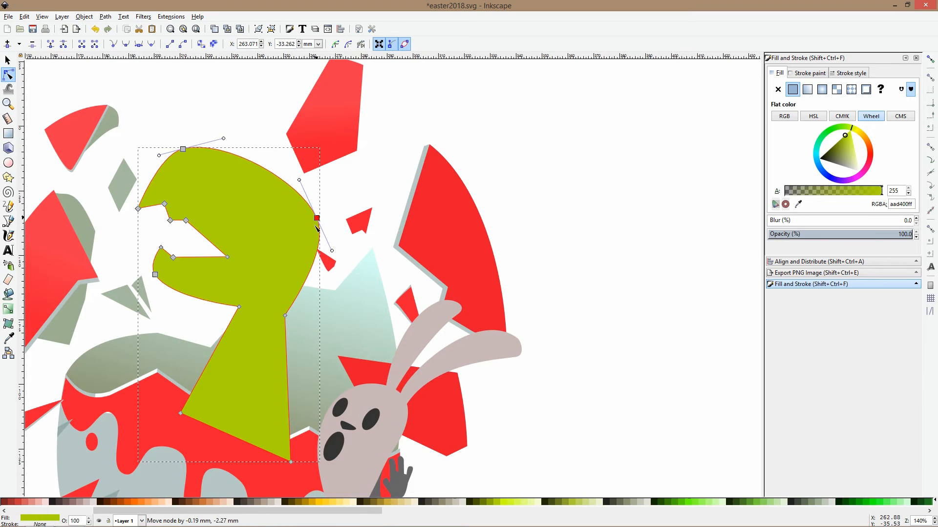
# Reposition the inner corner of the dinosaur's mouth and bend both mouth edges into smooth curves.
pyautogui.moveTo(227, 258)
pyautogui.mouseDown()
pyautogui.moveTo(236, 254)
pyautogui.moveTo(219, 269)
pyautogui.mouseUp()
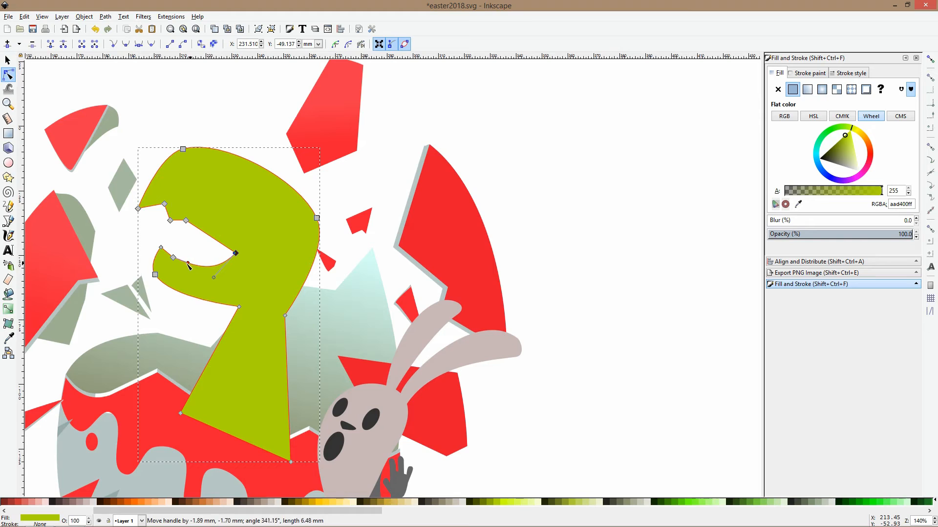
pyautogui.moveTo(235, 254); pyautogui.dragTo(212, 234)
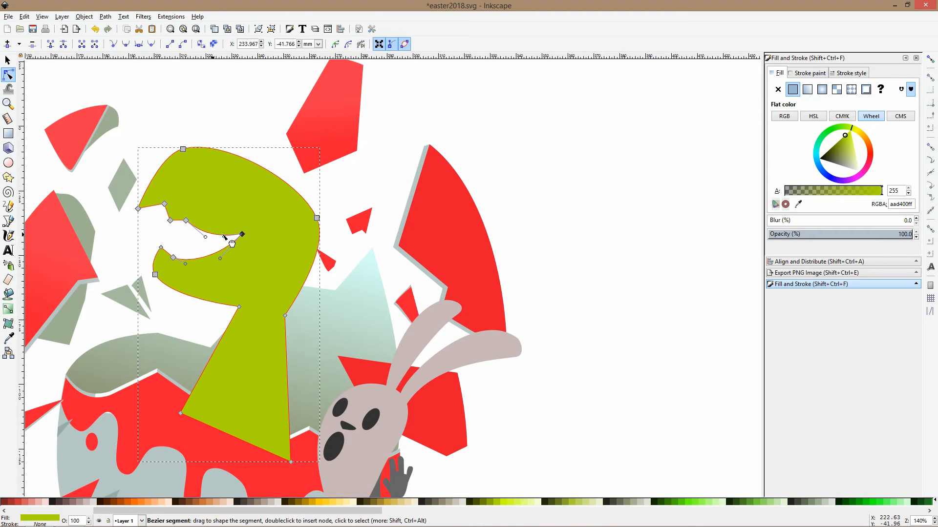
pyautogui.click(258, 151)
pyautogui.scroll(-2, 267, 155)
pyautogui.scroll(1, 277, 257)
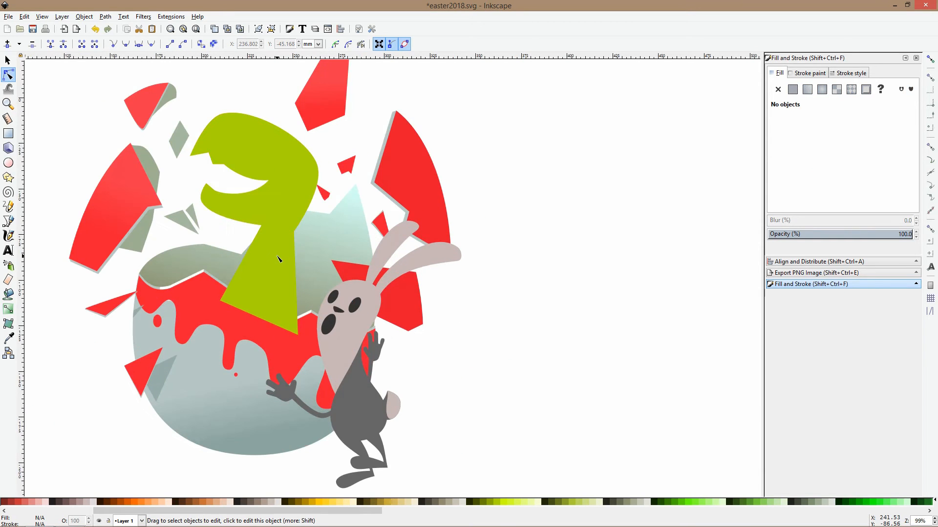
# Lower the dinosaur in the stacking order so its neck sits behind the lower eggshell.
pyautogui.click(278, 258)
pyautogui.press('s')
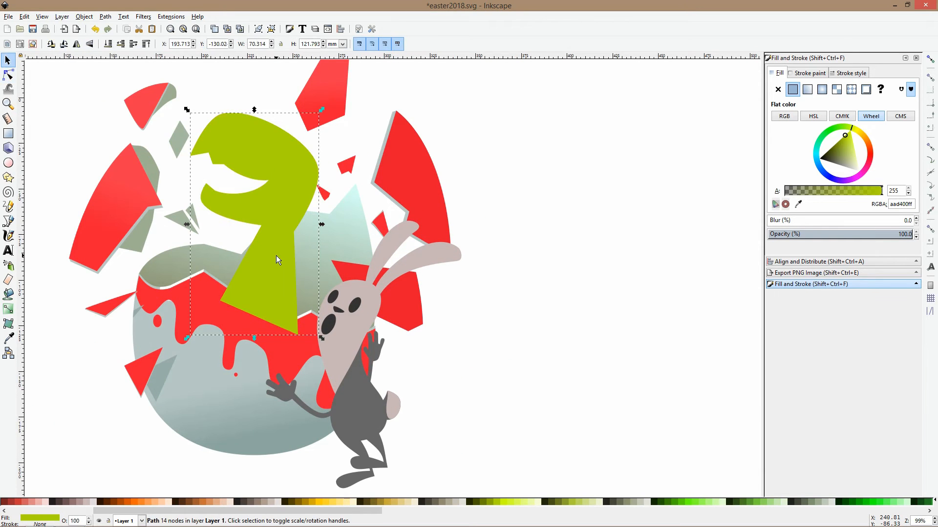
pyautogui.press('pagedown')
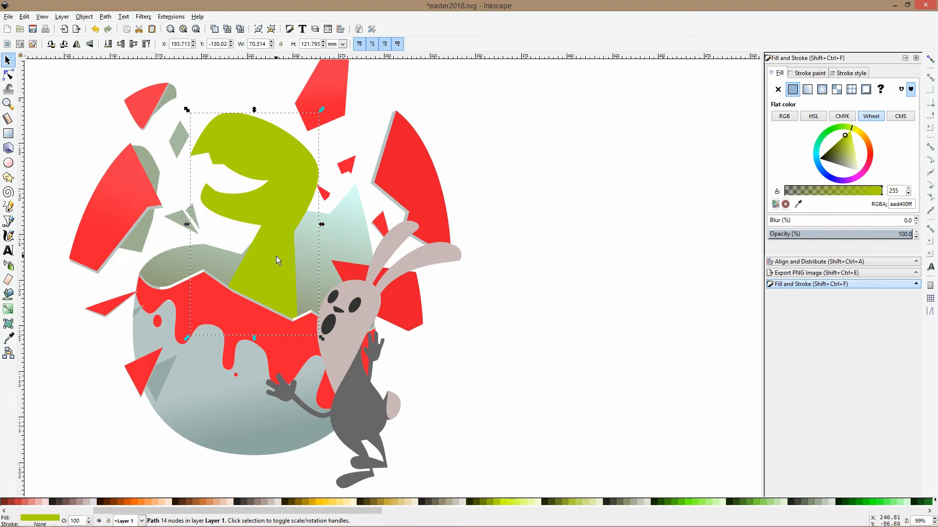
# Move the dinosaur out to the empty canvas area right of the egg and rabbit.
pyautogui.scroll(-2, 277, 256)
pyautogui.moveTo(276, 232); pyautogui.dragTo(473, 220)
pyautogui.scroll(3, 474, 242)
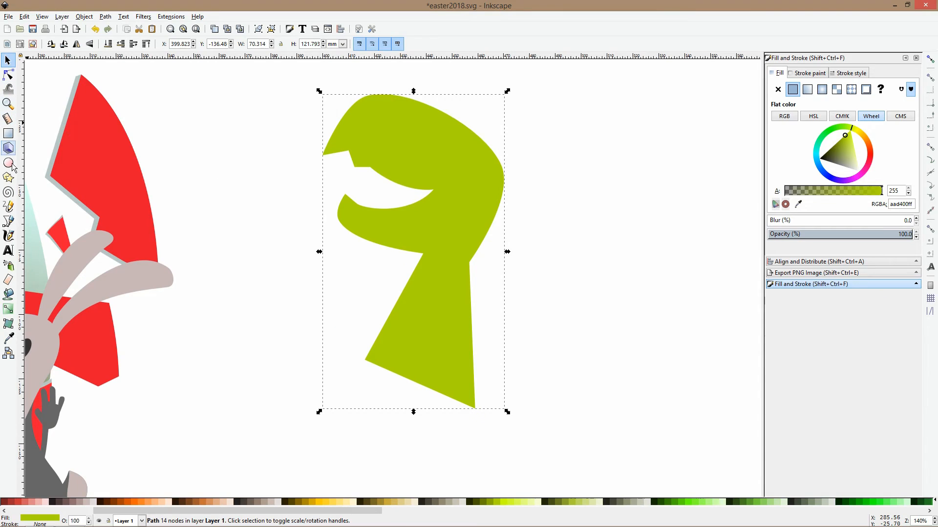
# Move the notch nodes at the front of the dinosaur's upper jaw to form a pointed front tooth.
pyautogui.click(9, 222)
pyautogui.scroll(3, 376, 153)
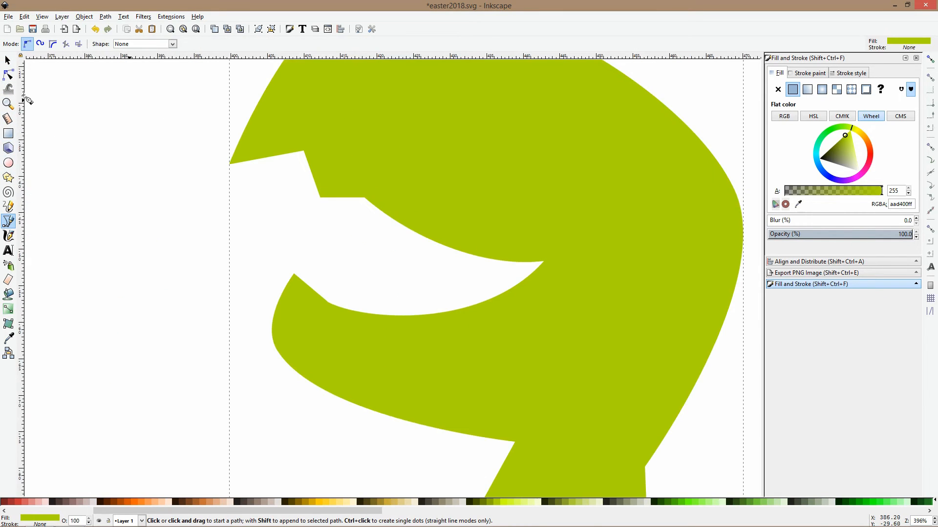
pyautogui.click(10, 77)
pyautogui.click(297, 153)
pyautogui.moveTo(304, 151); pyautogui.dragTo(296, 149)
pyautogui.hotkey('ctrl', 'z')
pyautogui.click(296, 154)
pyautogui.moveTo(320, 198); pyautogui.dragTo(292, 192)
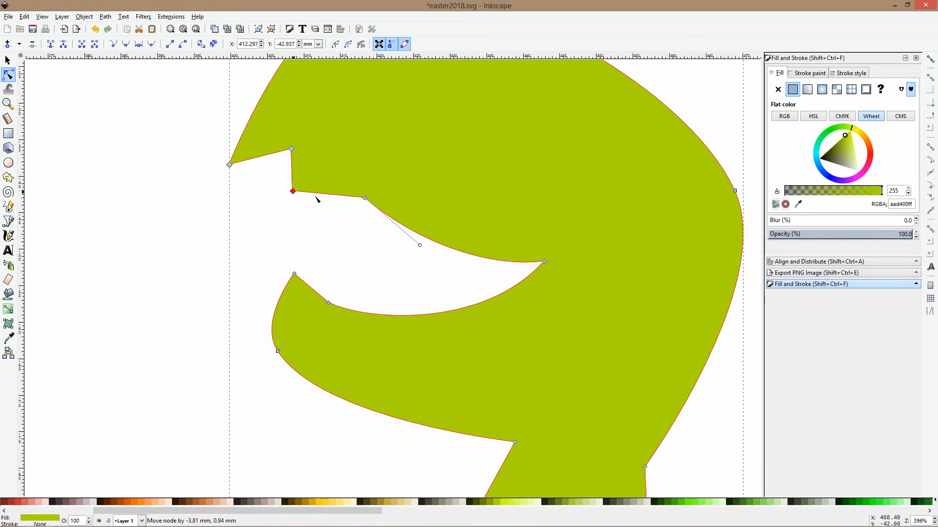
pyautogui.moveTo(365, 200); pyautogui.dragTo(346, 175)
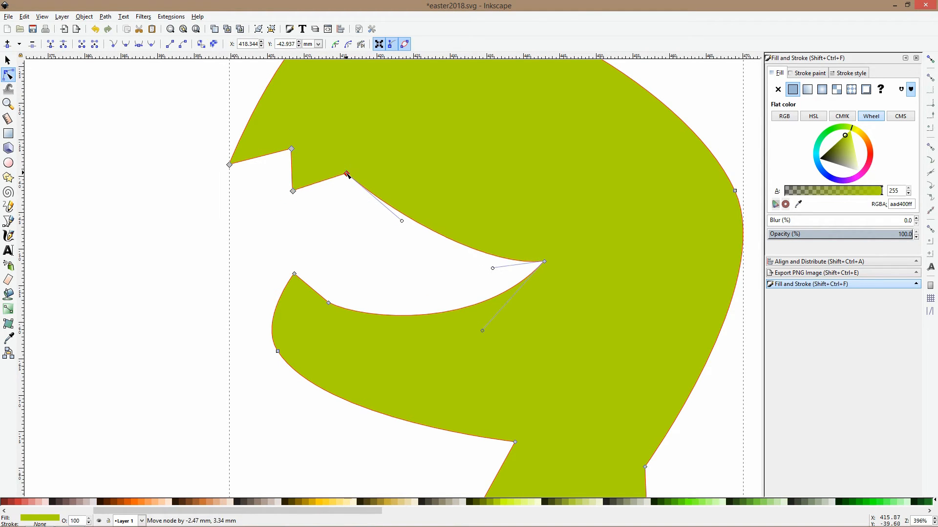
# Draw a closed zigzag shape with two pointed teeth overlapping the upper jaw's edge behind the front tooth.
pyautogui.click(8, 221)
pyautogui.click(351, 172)
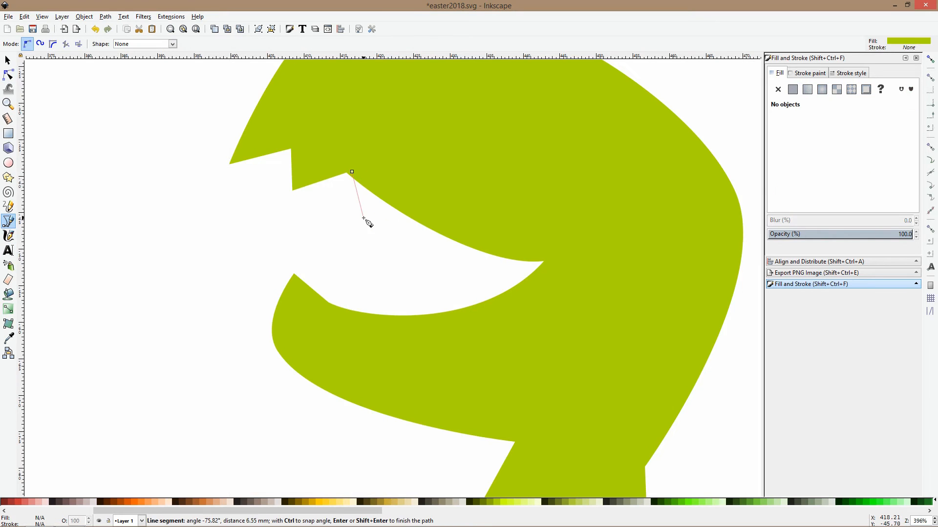
pyautogui.moveTo(401, 191); pyautogui.dragTo(447, 207)
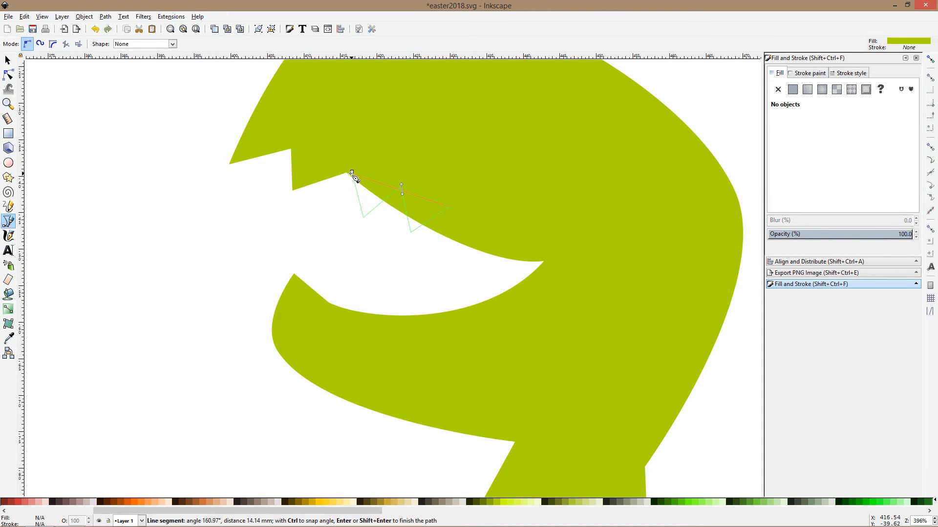
pyautogui.click(352, 173)
# Unite the zigzag tooth shape with the dinosaur's head into one path.
pyautogui.press('s')
pyautogui.click(400, 148)
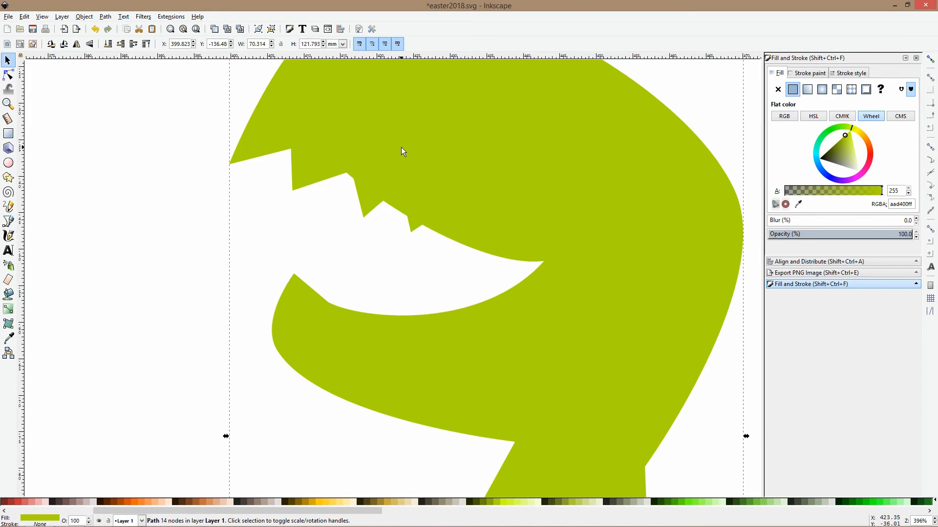
pyautogui.keyDown('shift'); pyautogui.click(376, 197); pyautogui.keyUp('shift')
pyautogui.hotkey('ctrl', '+')
pyautogui.scroll(-3, 376, 197)
# Draw a jagged tooth shape along the inner edge of the dinosaur's lower jaw.
pyautogui.click(9, 222)
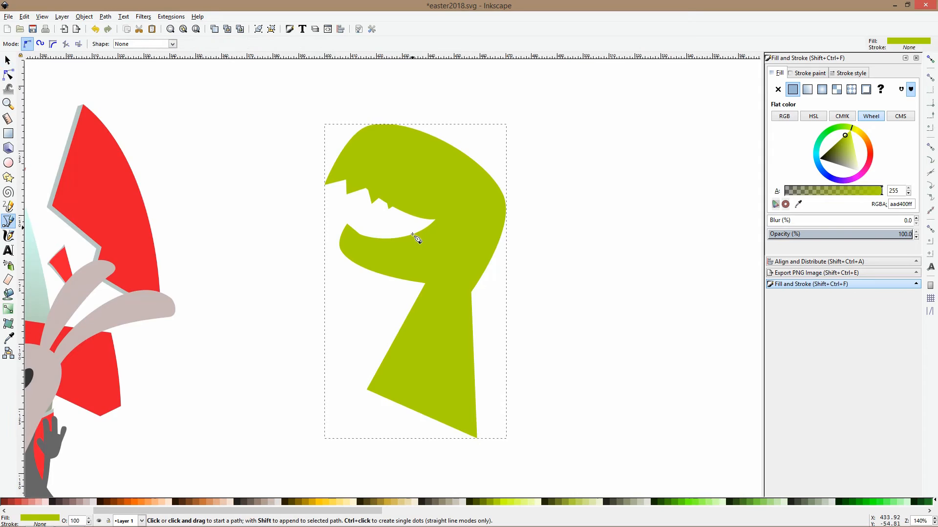
pyautogui.scroll(3, 418, 240)
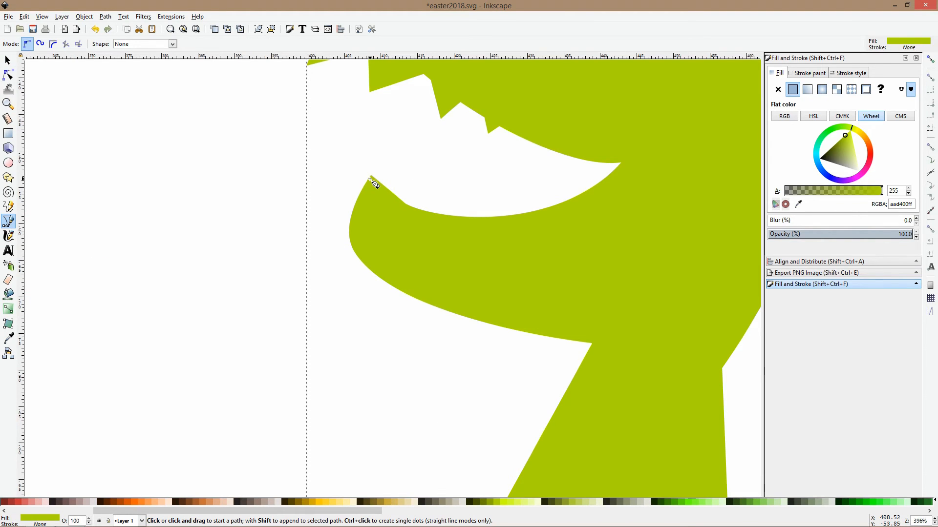
# Draw a closed zigzag shape forming four small teeth along the front edge of the lower jaw with the Bezier pen.
pyautogui.click(370, 180)
pyautogui.click(382, 159)
pyautogui.click(389, 187)
pyautogui.click(396, 177)
pyautogui.click(401, 195)
pyautogui.click(410, 188)
pyautogui.click(418, 203)
pyautogui.click(451, 230)
pyautogui.click(367, 207)
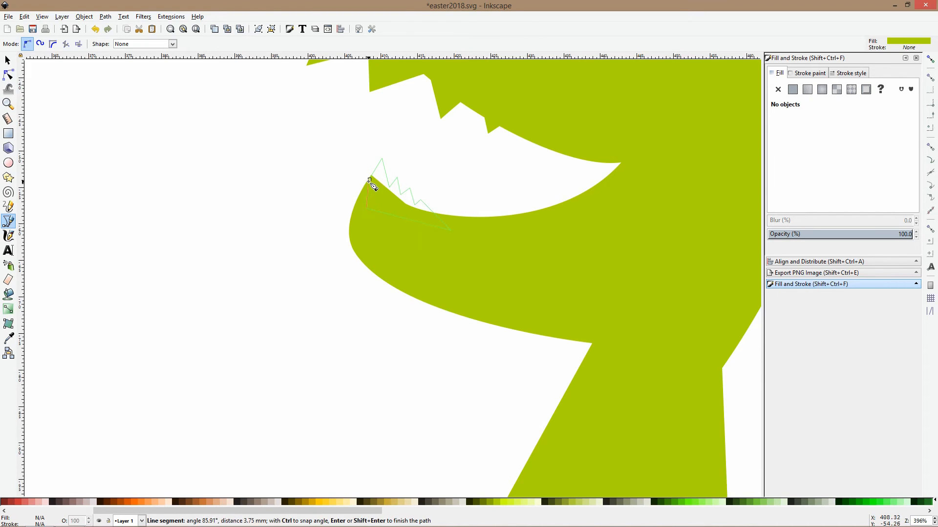
pyautogui.click(370, 179)
# Unite the lower teeth shape with the green dinosaur body into one path.
pyautogui.press('s')
pyautogui.keyDown('shift'); pyautogui.click(454, 245); pyautogui.keyUp('shift')
pyautogui.hotkey('ctrl', '+')
pyautogui.scroll(-5, 454, 245)
pyautogui.scroll(3, 502, 242)
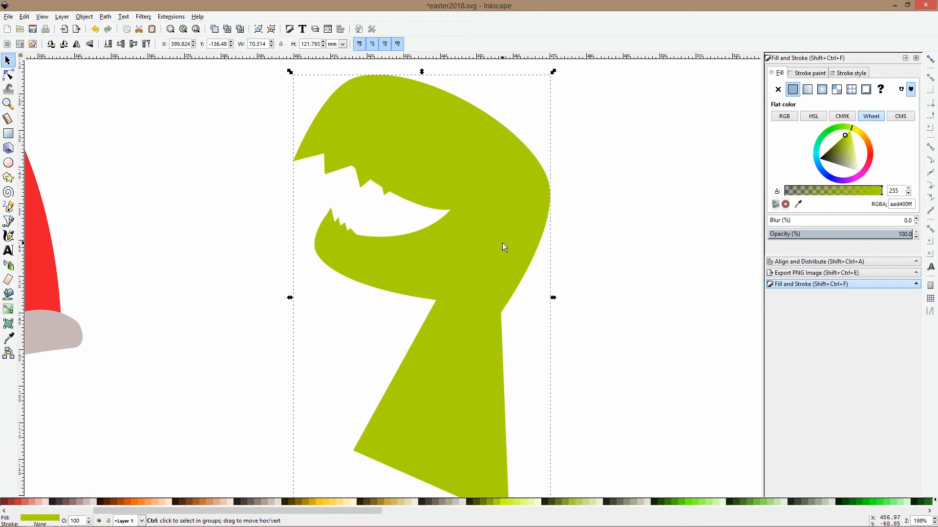
# Draw a circle about 14.7 mm wide at the upper back of the head and fill it with a slightly darker green.
pyautogui.click(8, 162)
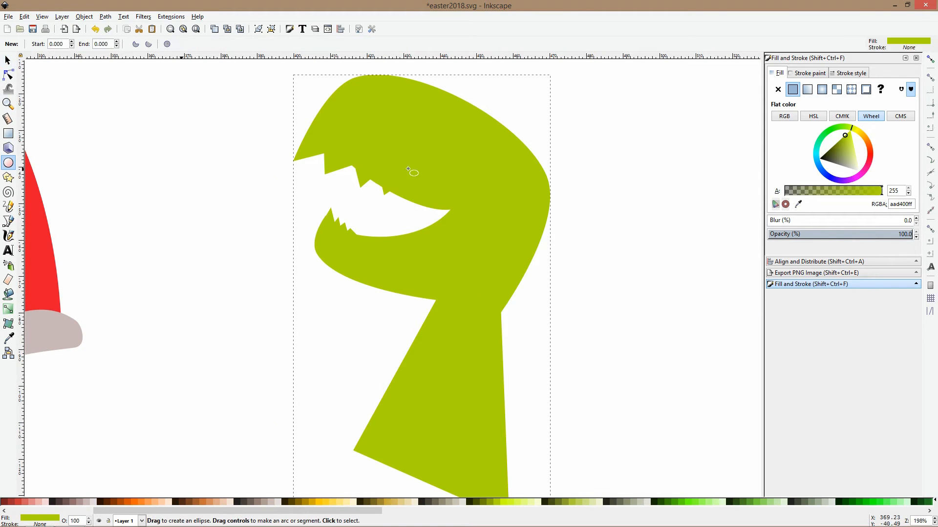
pyautogui.moveTo(487, 109); pyautogui.dragTo(557, 180)
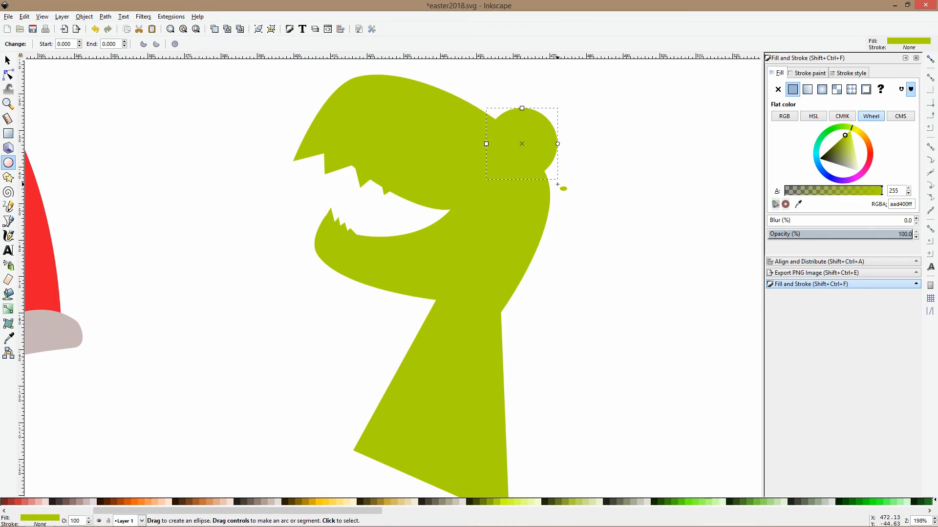
pyautogui.press('s')
pyautogui.moveTo(521, 104); pyautogui.dragTo(527, 143)
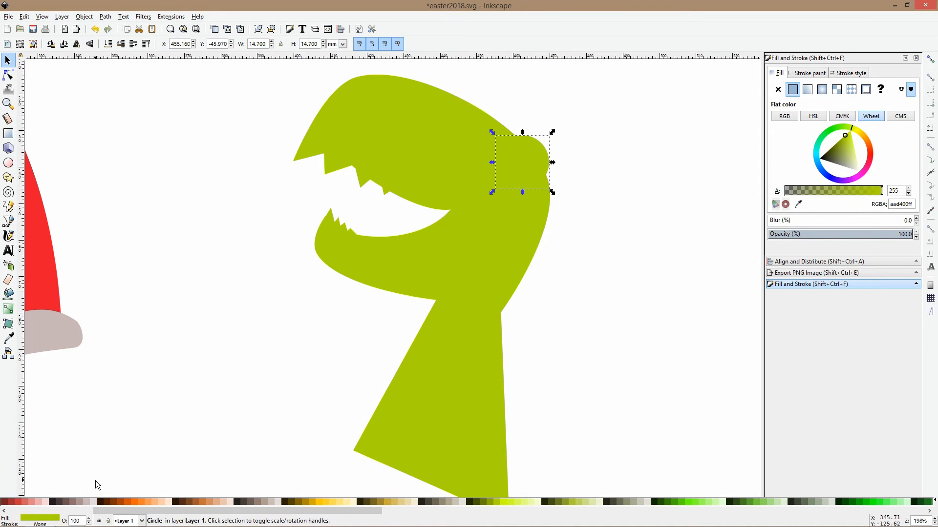
pyautogui.click(842, 139)
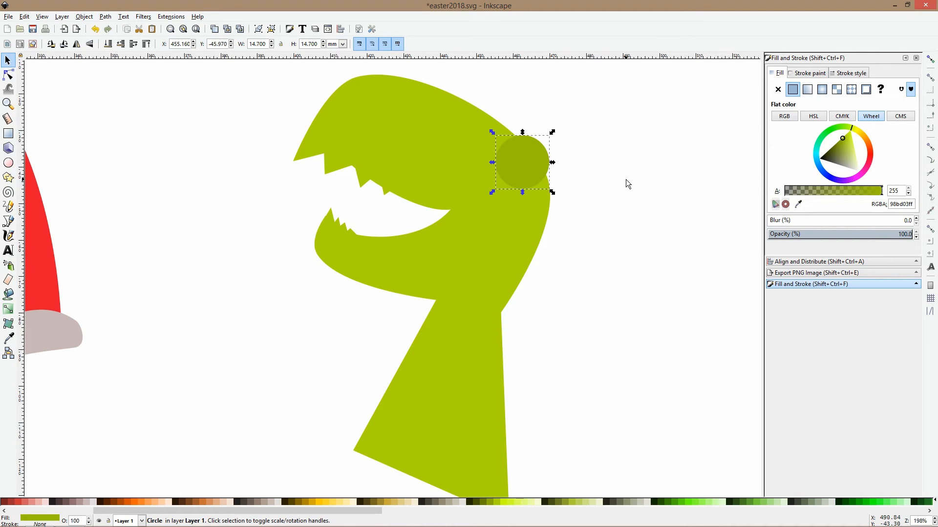
# Add a white copy of the eye circle, scaled concentrically to about 12 mm, as the eyeball.
pyautogui.scroll(5, 103, 505)
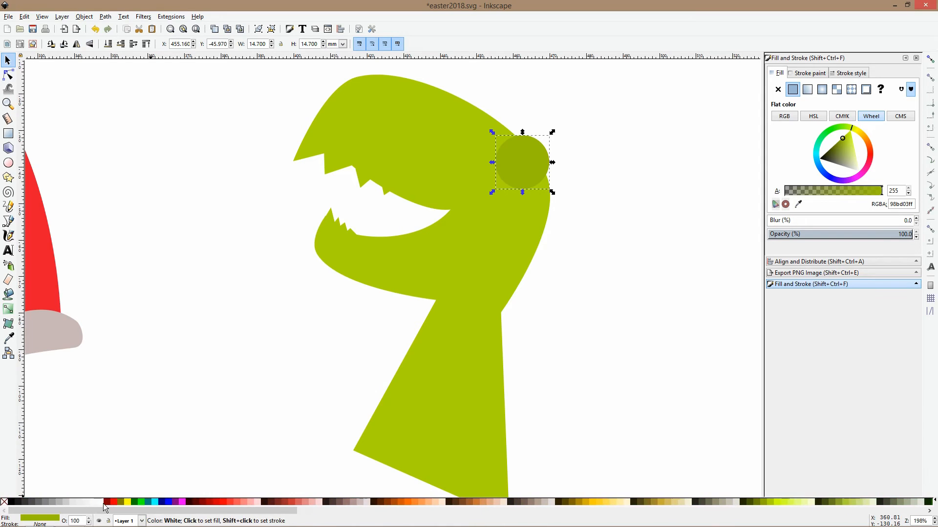
pyautogui.click(102, 503)
pyautogui.moveTo(523, 131); pyautogui.dragTo(524, 136)
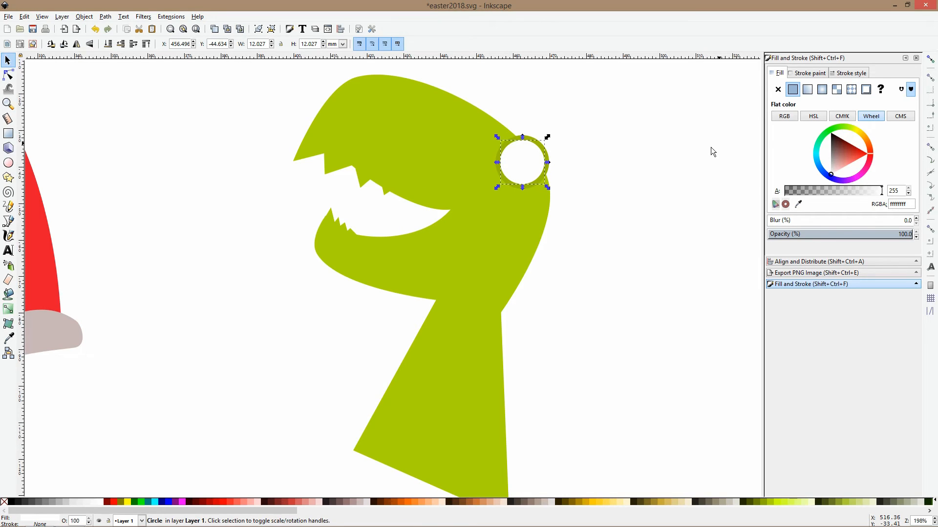
# Add a concentric copy of the eyeball about 9.9 mm wide and fill it very dark olive (262f02ff) as the pupil.
pyautogui.click(9, 338)
pyautogui.click(533, 198)
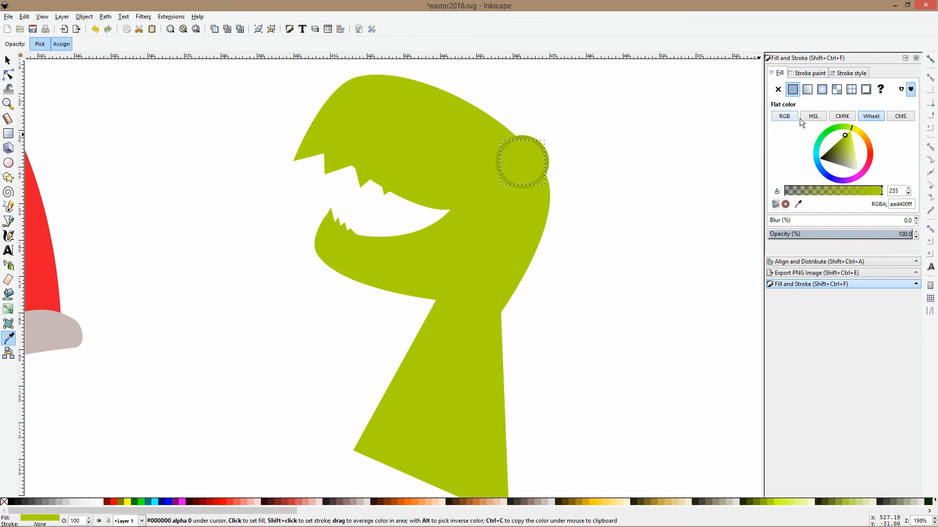
pyautogui.moveTo(834, 151); pyautogui.dragTo(825, 154)
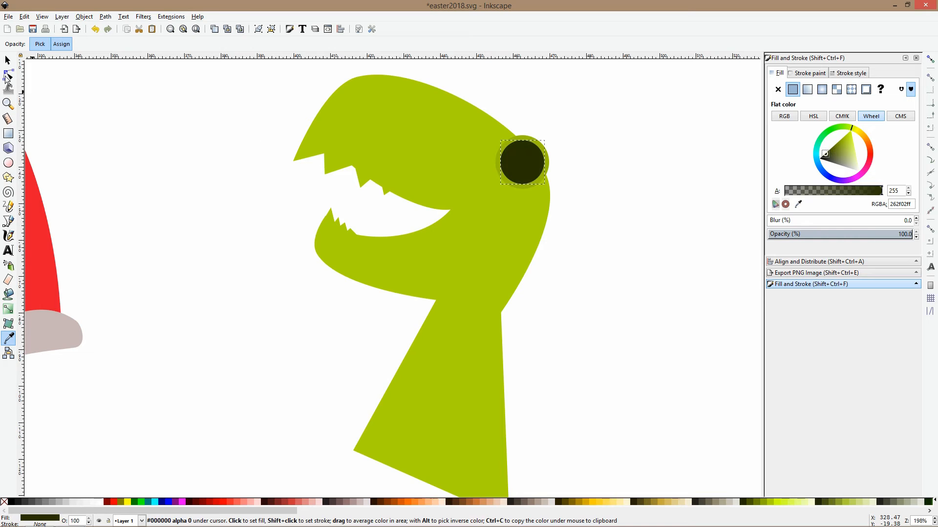
pyautogui.click(7, 60)
pyautogui.moveTo(547, 137); pyautogui.dragTo(519, 142)
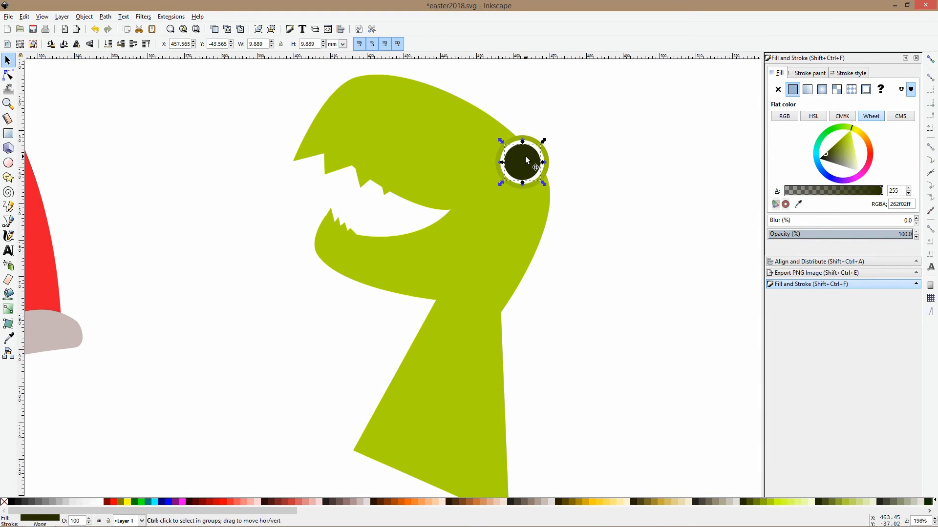
# Duplicate the pupil, shrink the copy to about 4.1 mm, fill it white and place it at the pupil's upper left as a highlight.
pyautogui.hotkey('ctrl', 'd')
pyautogui.moveTo(521, 185); pyautogui.dragTo(519, 164)
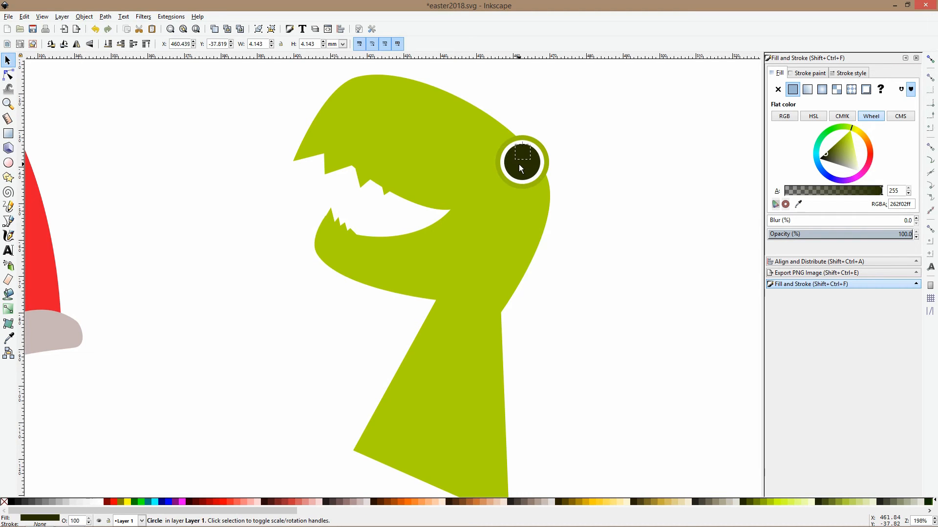
pyautogui.click(102, 501)
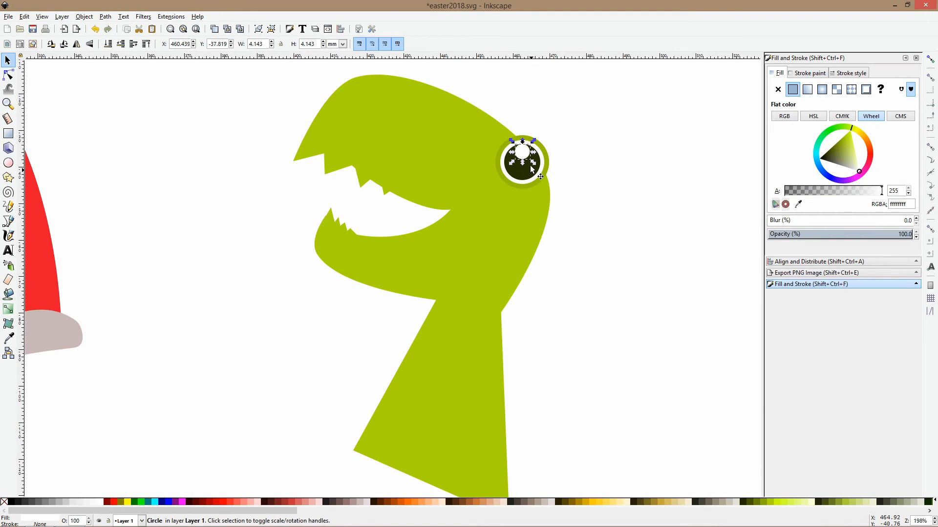
pyautogui.scroll(2, 530, 166)
pyautogui.moveTo(524, 151); pyautogui.dragTo(508, 153)
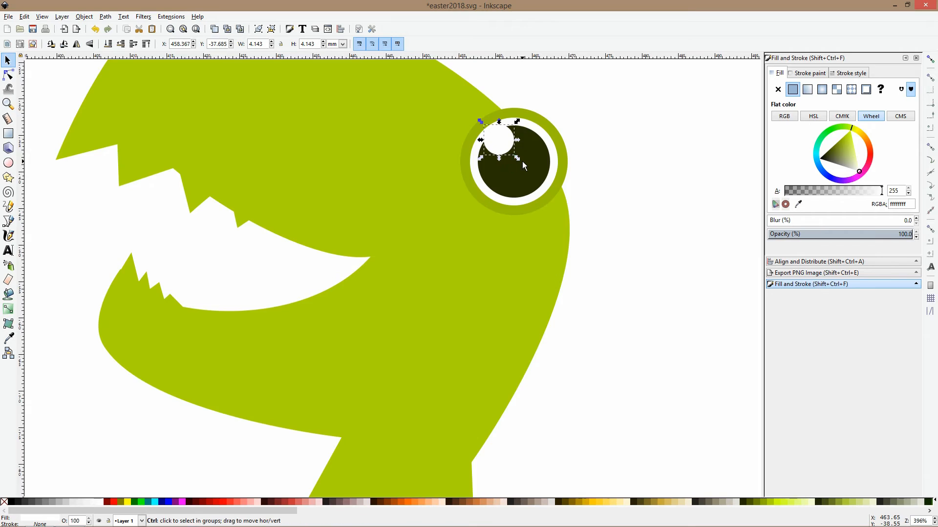
pyautogui.scroll(-2, 522, 162)
# Enlarge the eye's outer green circle to about 17.4 mm, then group the four eye circles and scale the group to about 20 mm.
pyautogui.click(537, 147)
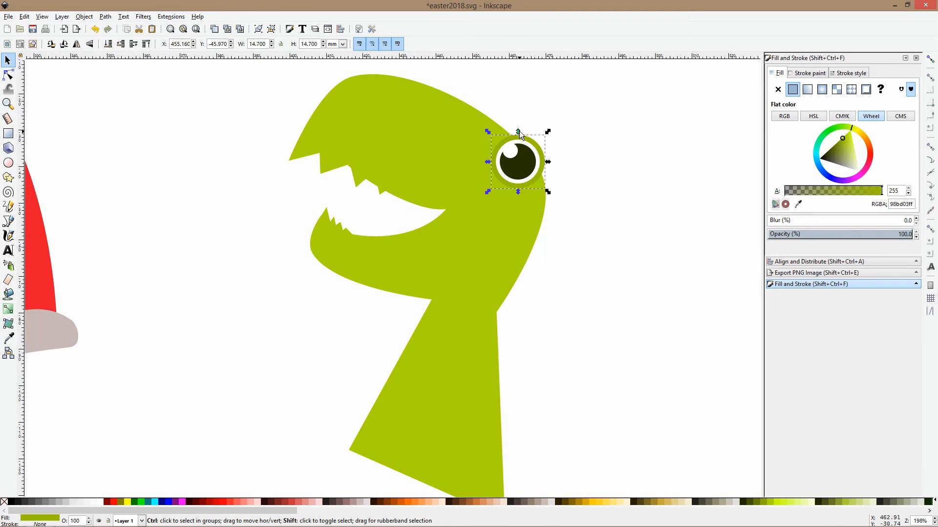
pyautogui.moveTo(520, 128); pyautogui.dragTo(519, 127)
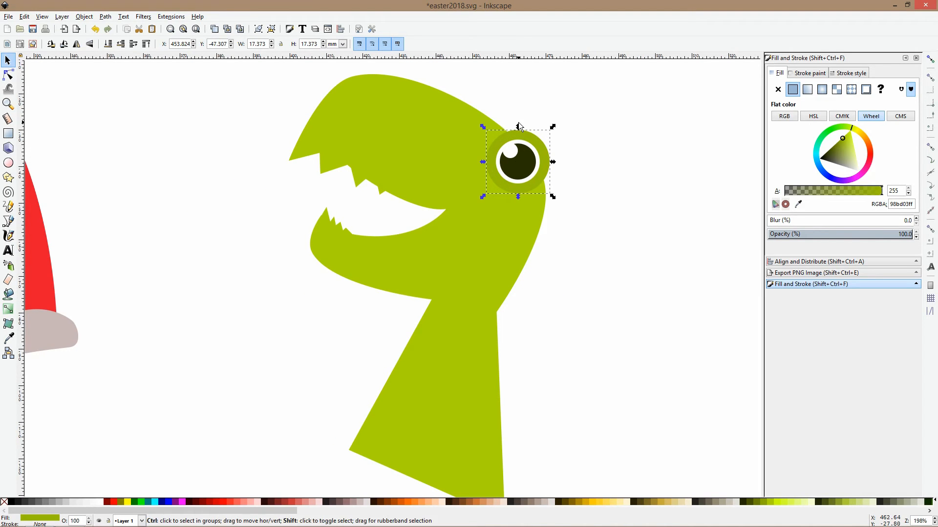
pyautogui.moveTo(478, 99); pyautogui.dragTo(560, 197)
pyautogui.hotkey('ctrl', 'g')
pyautogui.moveTo(549, 162); pyautogui.dragTo(522, 190)
pyautogui.hotkey('ctrl', 'z')
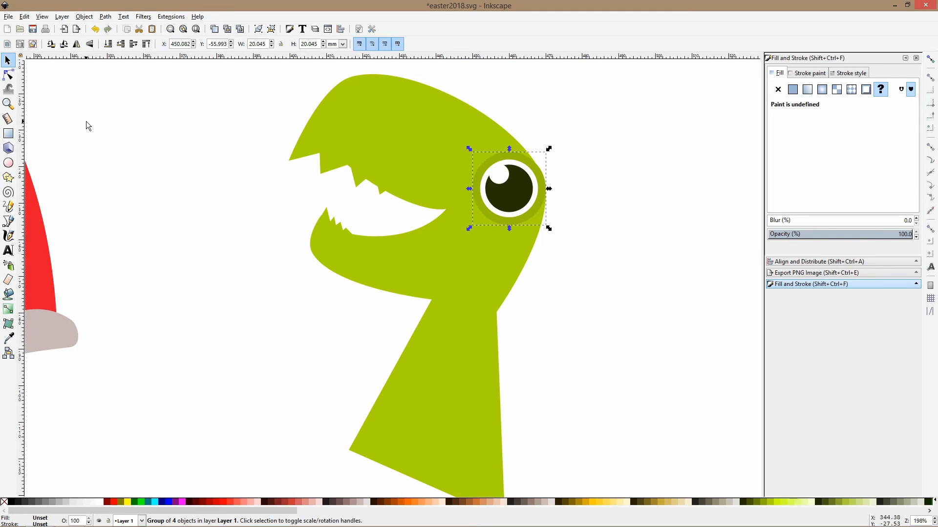
# Pull the sloping contour between snout and eye inward and move the eye group up toward the head's edge.
pyautogui.click(9, 75)
pyautogui.click(483, 126)
pyautogui.moveTo(486, 118); pyautogui.dragTo(473, 134)
pyautogui.press('s')
pyautogui.moveTo(529, 164)
pyautogui.mouseDown()
pyautogui.moveTo(550, 154)
pyautogui.moveTo(518, 162)
pyautogui.mouseUp()
pyautogui.moveTo(522, 161); pyautogui.dragTo(521, 156)
# Insert a node on the head contour in front of the eye and pull the rear node outward to form a bump over the eye.
pyautogui.press('n')
pyautogui.click(444, 156)
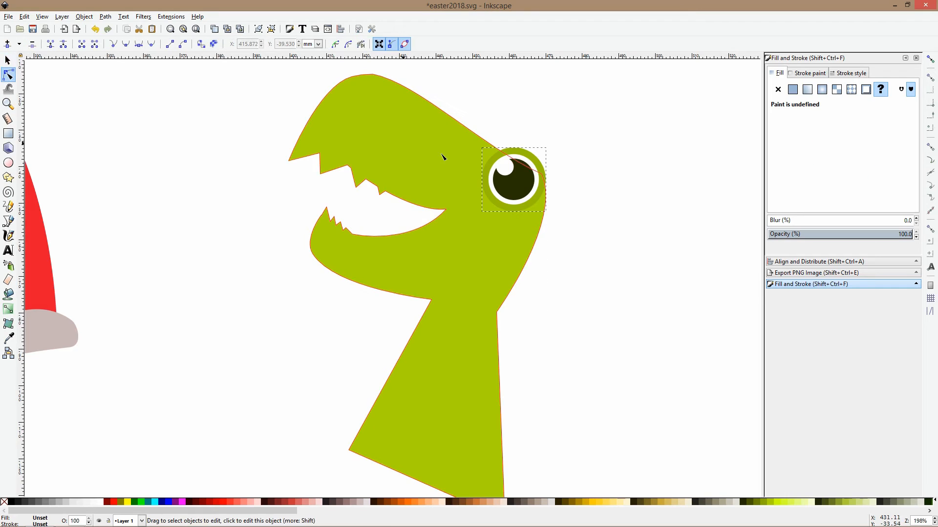
pyautogui.doubleClick(486, 143)
pyautogui.moveTo(546, 176); pyautogui.dragTo(516, 130)
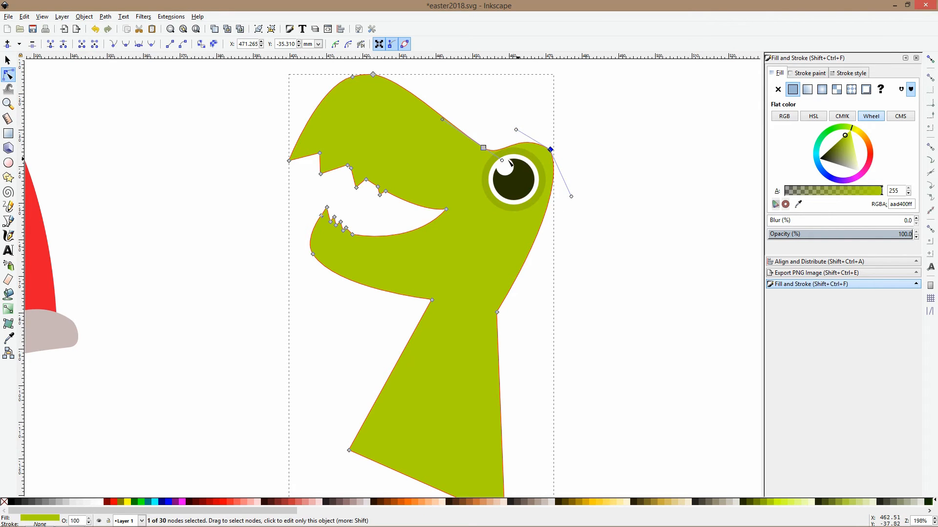
pyautogui.press('s')
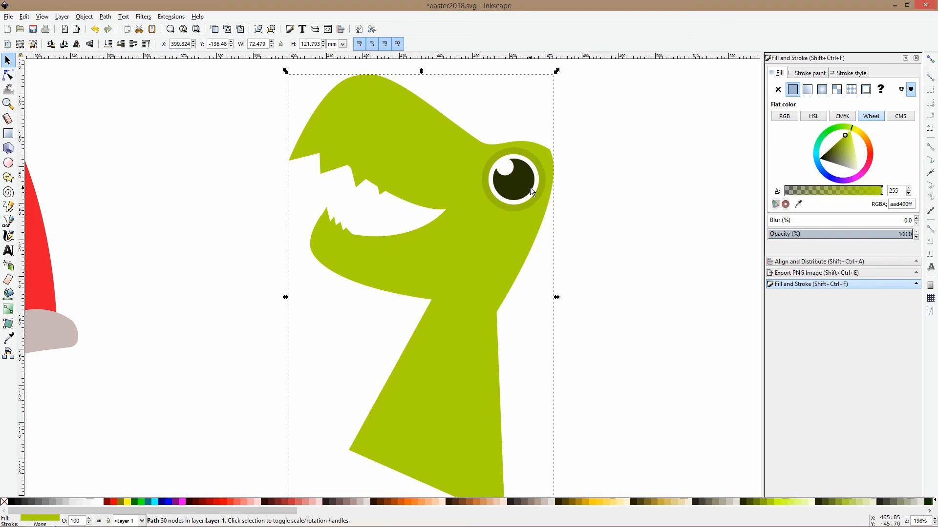
# Shift the eye slightly toward the back of the head and adjust the node behind it to round out the bump.
pyautogui.click(532, 190)
pyautogui.click(9, 74)
pyautogui.click(551, 158)
pyautogui.moveTo(553, 151); pyautogui.dragTo(554, 154)
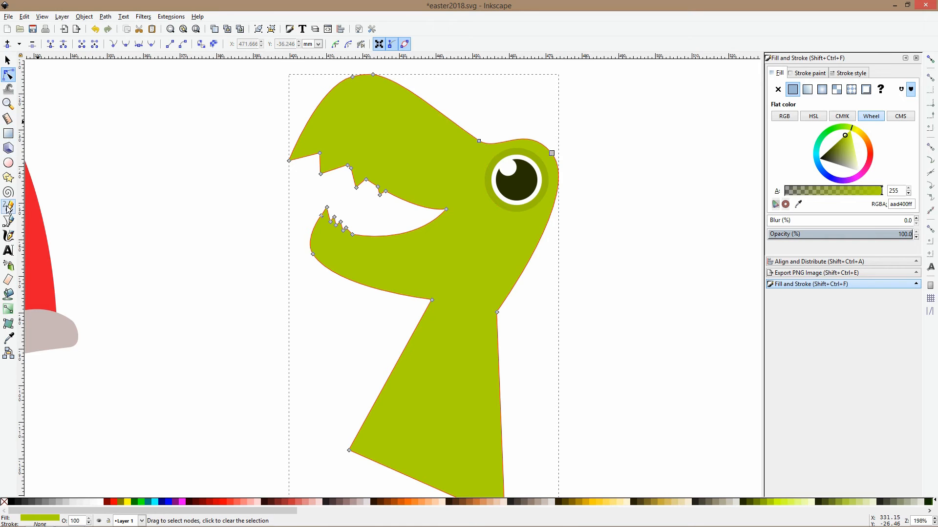
# Draw a nostril ellipse about 9.4 by 5.1 mm at the top of the snout, filled with the pupil's dark olive.
pyautogui.click(8, 163)
pyautogui.moveTo(352, 86); pyautogui.dragTo(387, 100)
pyautogui.click(9, 338)
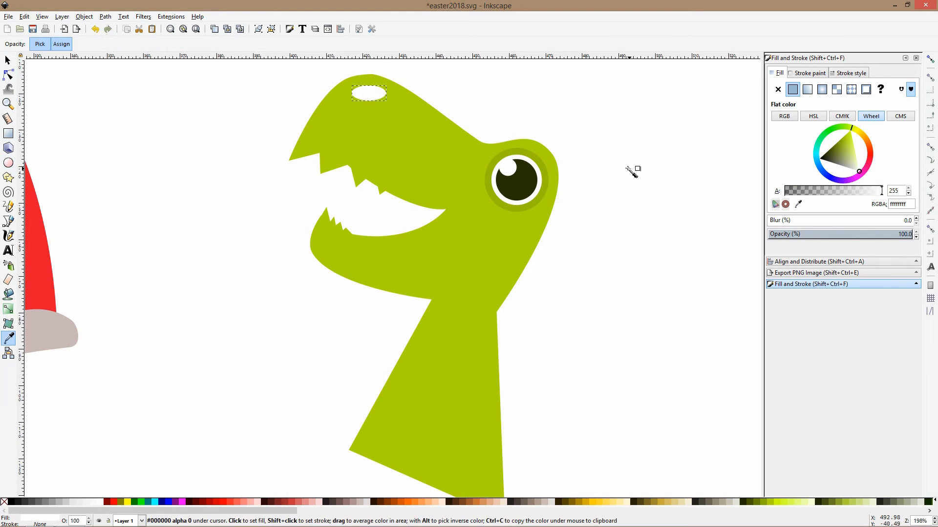
pyautogui.click(522, 188)
pyautogui.press('s')
pyautogui.moveTo(375, 98); pyautogui.dragTo(370, 75)
pyautogui.click(561, 115)
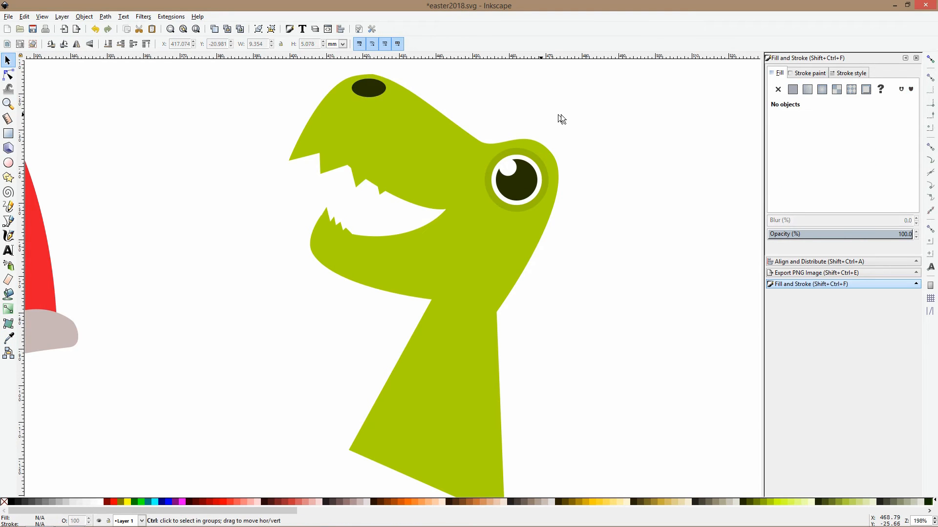
# Draw a slanted four-cornered dark eyebrow above the back of the eye with the Bezier pen.
pyautogui.scroll(-3, 560, 115)
pyautogui.scroll(2, 573, 120)
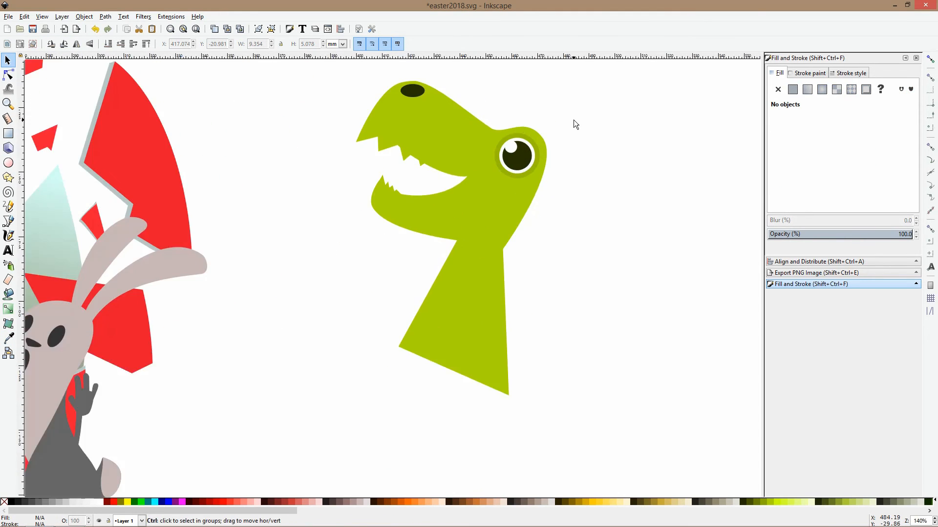
pyautogui.click(8, 75)
pyautogui.click(446, 289)
pyautogui.click(445, 289)
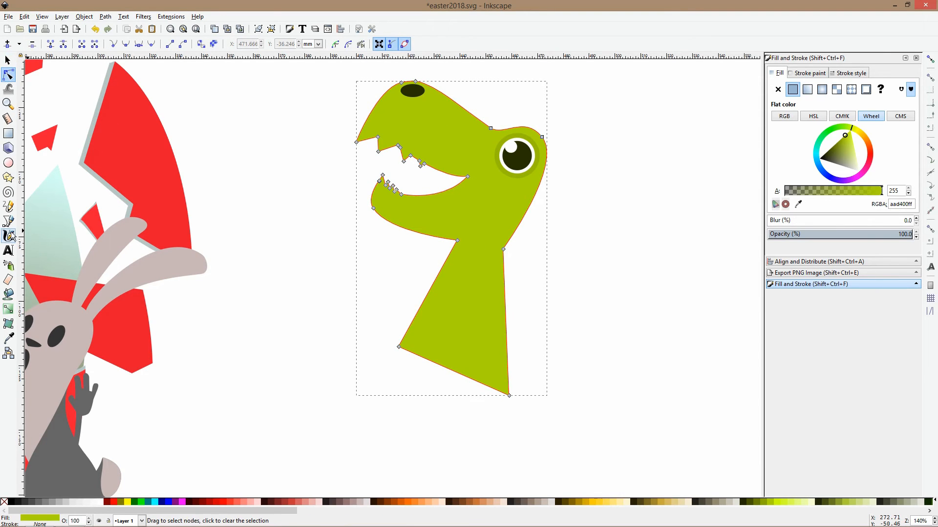
pyautogui.click(8, 221)
pyautogui.scroll(3, 543, 105)
pyautogui.click(477, 127)
pyautogui.click(466, 160)
pyautogui.click(552, 226)
pyautogui.click(571, 206)
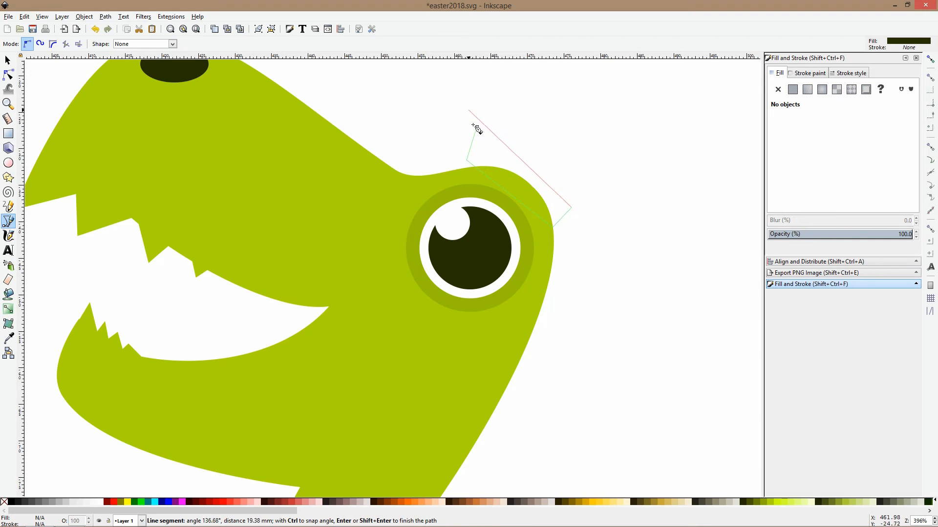
pyautogui.click(476, 127)
# Move the eyebrow's two front corners outward to make it thicker and shift the eyebrow slightly upward.
pyautogui.click(7, 77)
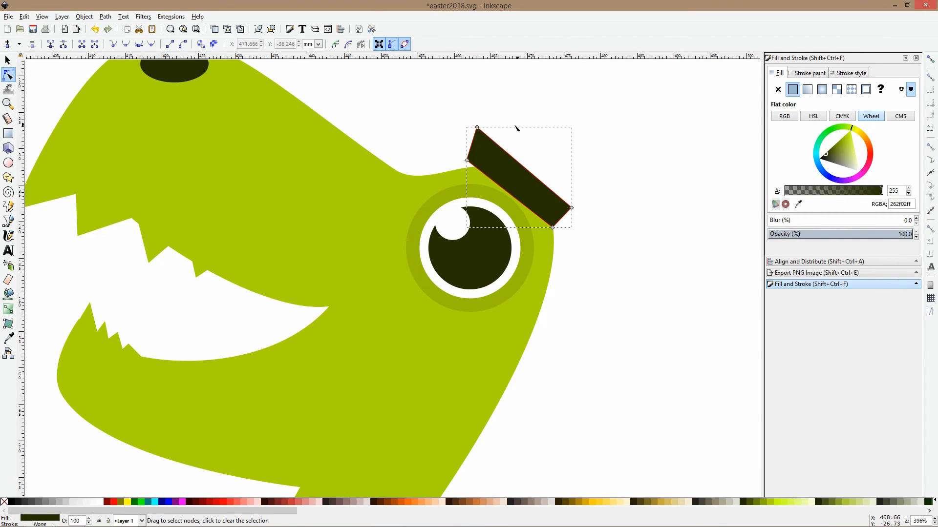
pyautogui.moveTo(477, 128); pyautogui.dragTo(500, 104)
pyautogui.moveTo(467, 161); pyautogui.dragTo(462, 142)
pyautogui.press('s')
pyautogui.moveTo(517, 165); pyautogui.dragTo(516, 152)
pyautogui.scroll(-2, 540, 163)
pyautogui.click(672, 214)
pyautogui.scroll(-2, 672, 214)
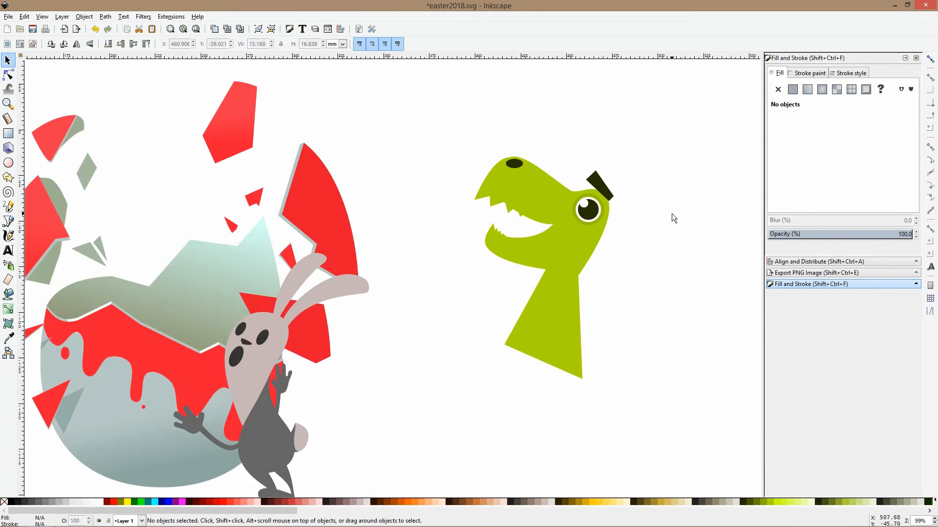
pyautogui.scroll(3, 571, 234)
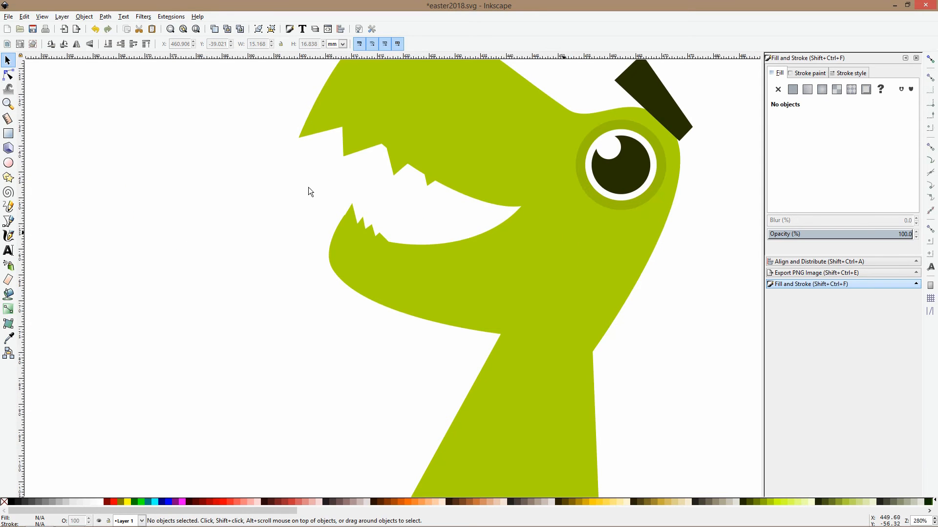
# Curve both sides of the neck by reshaping its front and back nodes, and move the node in front of the eye backward.
pyautogui.scroll(-3, 506, 195)
pyautogui.scroll(3, 511, 195)
pyautogui.scroll(-1, 511, 195)
pyautogui.scroll(-1, 511, 198)
pyautogui.click(9, 75)
pyautogui.click(537, 283)
pyautogui.moveTo(502, 254); pyautogui.dragTo(541, 256)
pyautogui.moveTo(529, 167); pyautogui.dragTo(538, 168)
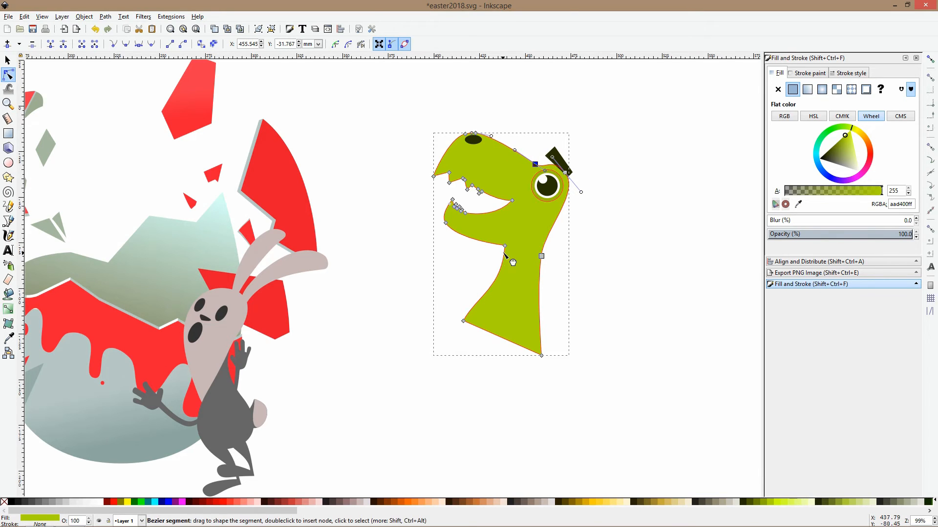
pyautogui.moveTo(507, 248); pyautogui.dragTo(513, 249)
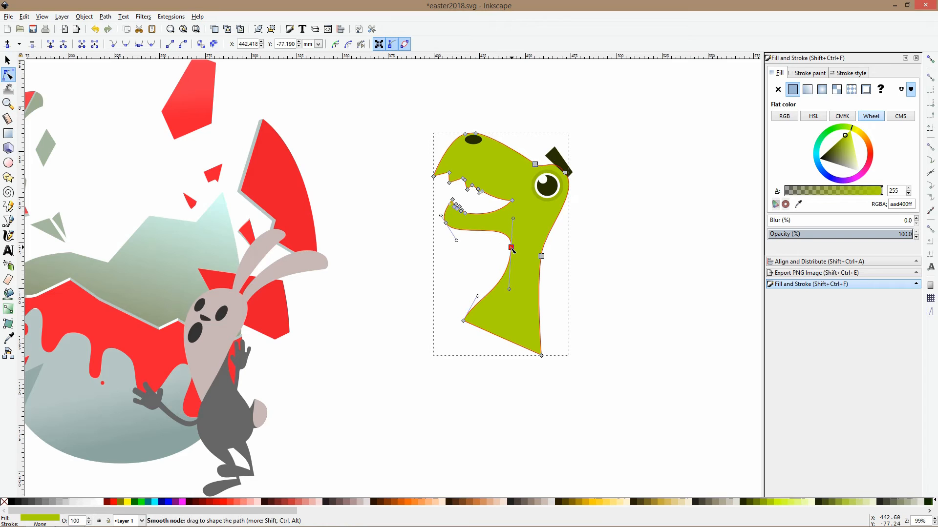
# Refine the curve under the jaw by adjusting the handle and position of the throat node.
pyautogui.scroll(3, 515, 225)
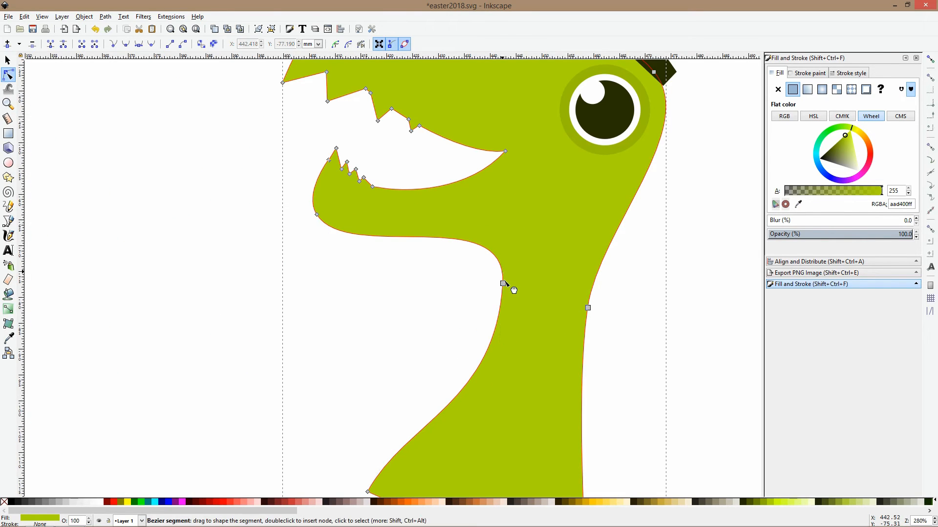
pyautogui.moveTo(507, 202); pyautogui.dragTo(503, 241)
pyautogui.moveTo(503, 283); pyautogui.dragTo(502, 279)
pyautogui.scroll(-4, 600, 316)
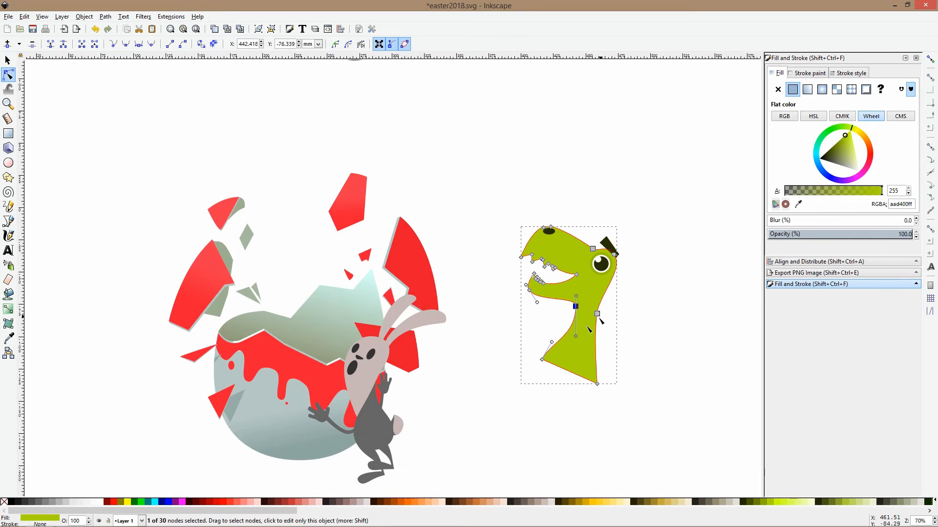
# Smooth the two corner nodes at the neck's base and move the front one down to round the bottom.
pyautogui.keyDown('ctrl'); pyautogui.click(543, 360); pyautogui.keyUp('ctrl')
pyautogui.keyDown('ctrl'); pyautogui.click(597, 385); pyautogui.keyUp('ctrl')
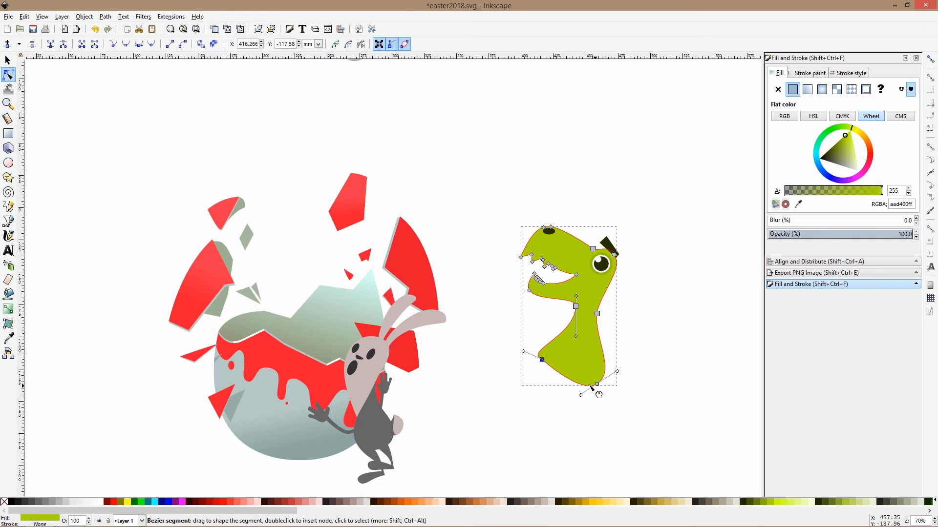
pyautogui.keyDown('ctrl'); pyautogui.click(543, 360); pyautogui.keyUp('ctrl')
pyautogui.moveTo(543, 360); pyautogui.dragTo(542, 370)
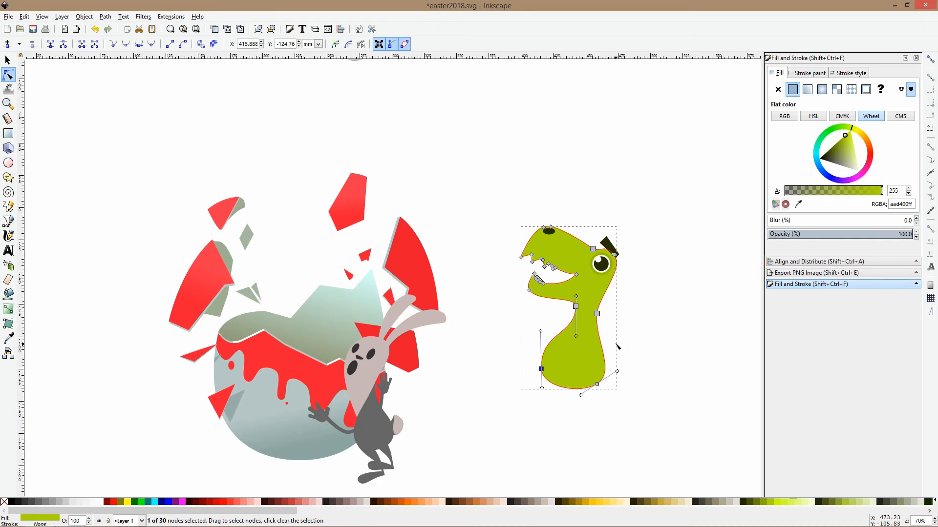
# Draw a straight-edged arm with pointed fingers in front of the neck and fill it with the body's green.
pyautogui.press('s')
pyautogui.press('3')
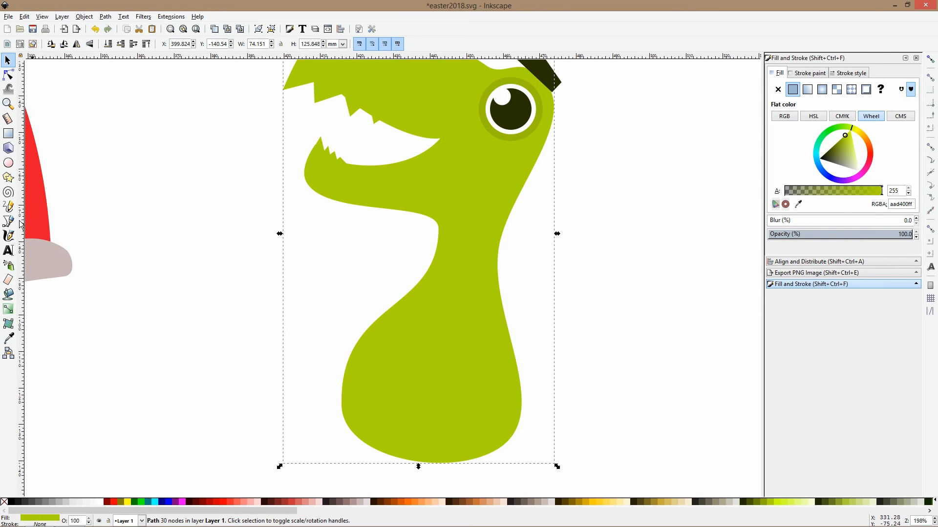
pyautogui.click(9, 222)
pyautogui.click(429, 285)
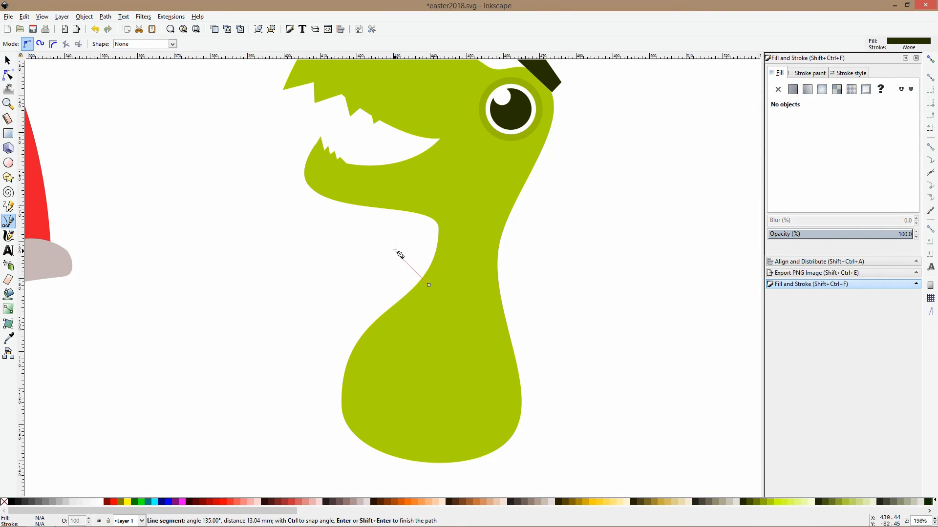
pyautogui.click(371, 235)
pyautogui.click(359, 242)
pyautogui.click(358, 258)
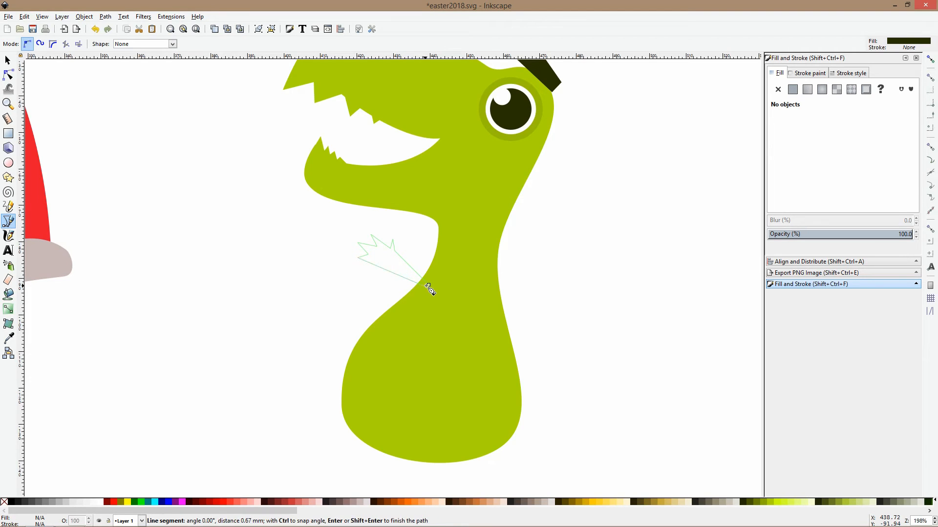
pyautogui.click(424, 285)
pyautogui.press('s')
pyautogui.click(8, 338)
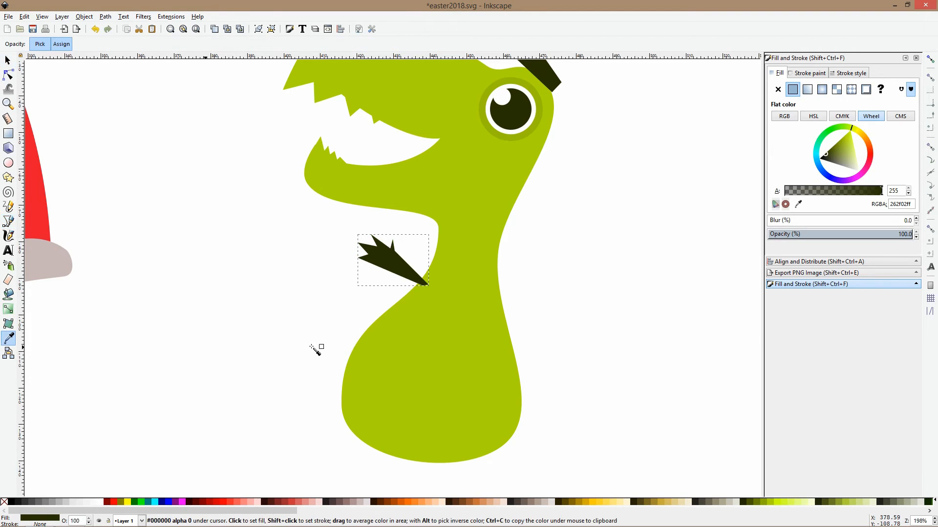
pyautogui.click(396, 361)
# Refine the hand's fingers by moving the notch beside the thumb, the lowest notch and the lowest fingertip.
pyautogui.press('n')
pyautogui.scroll(3, 398, 264)
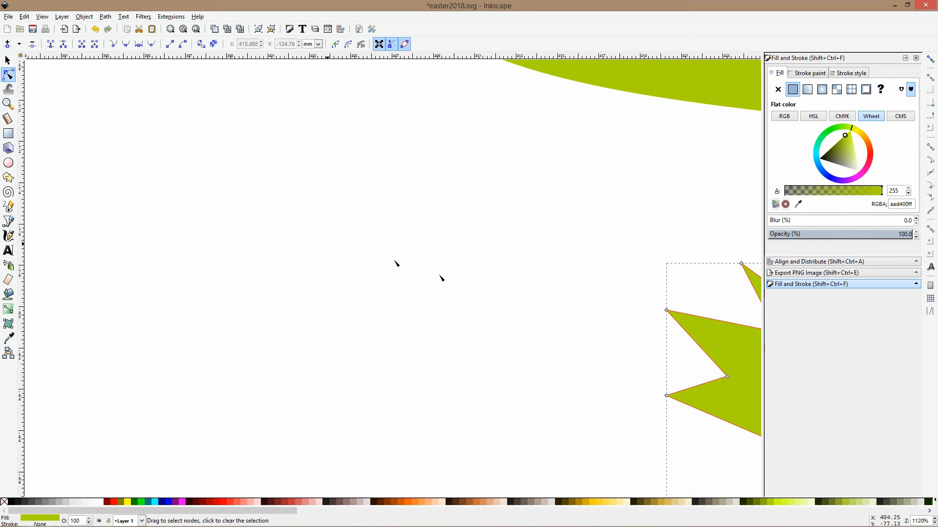
pyautogui.scroll(2, 423, 279)
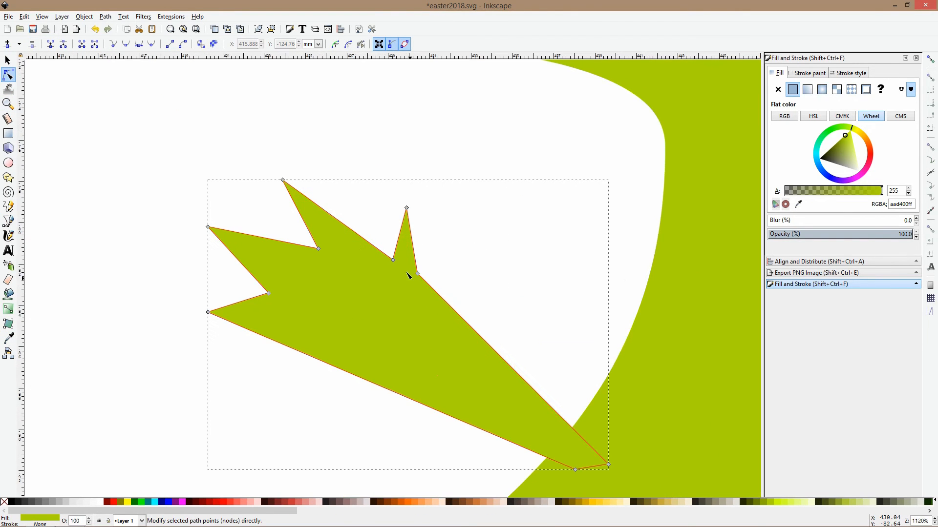
pyautogui.moveTo(392, 260); pyautogui.dragTo(387, 253)
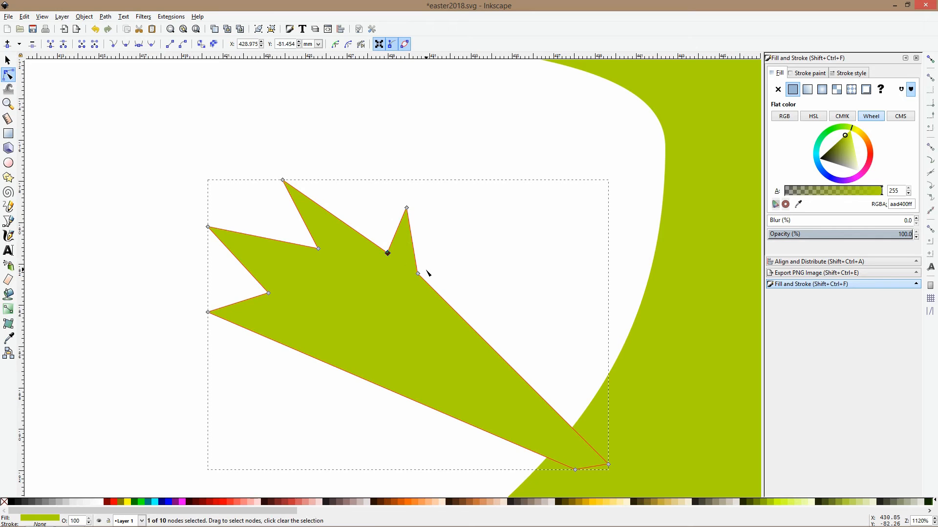
pyautogui.moveTo(269, 293); pyautogui.dragTo(283, 288)
pyautogui.moveTo(208, 312); pyautogui.dragTo(206, 296)
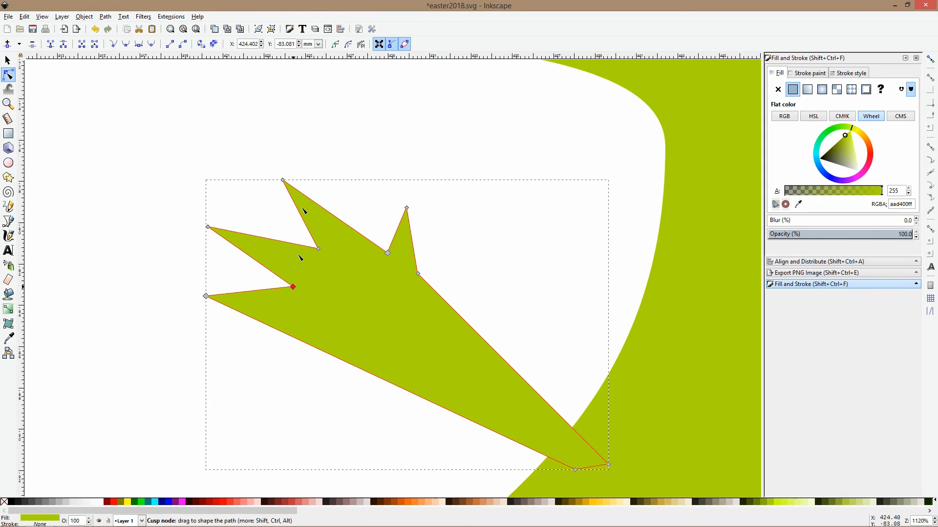
# Duplicate the arm, mirror the copy onto the back of the neck and rotate it slightly downward.
pyautogui.scroll(-3, 364, 199)
pyautogui.press('s')
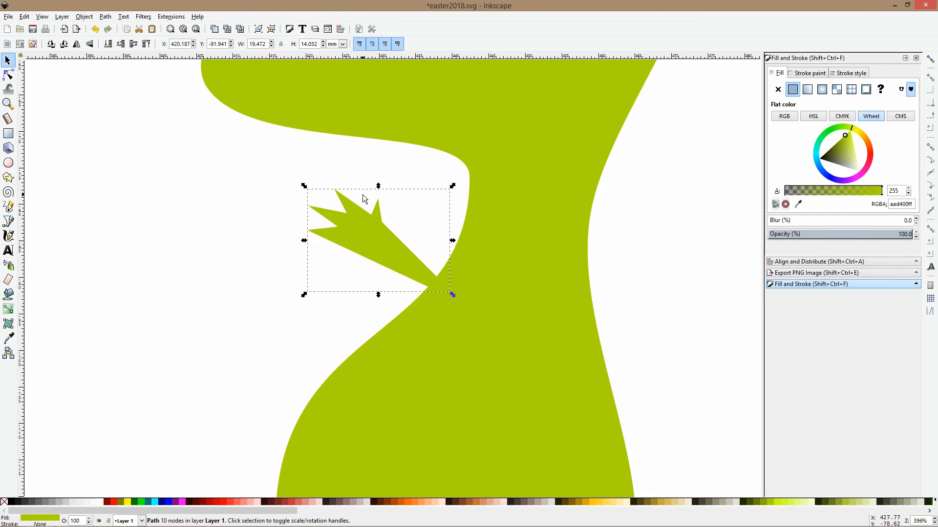
pyautogui.moveTo(389, 241); pyautogui.dragTo(638, 248)
pyautogui.click(638, 248)
pyautogui.scroll(-2, 657, 249)
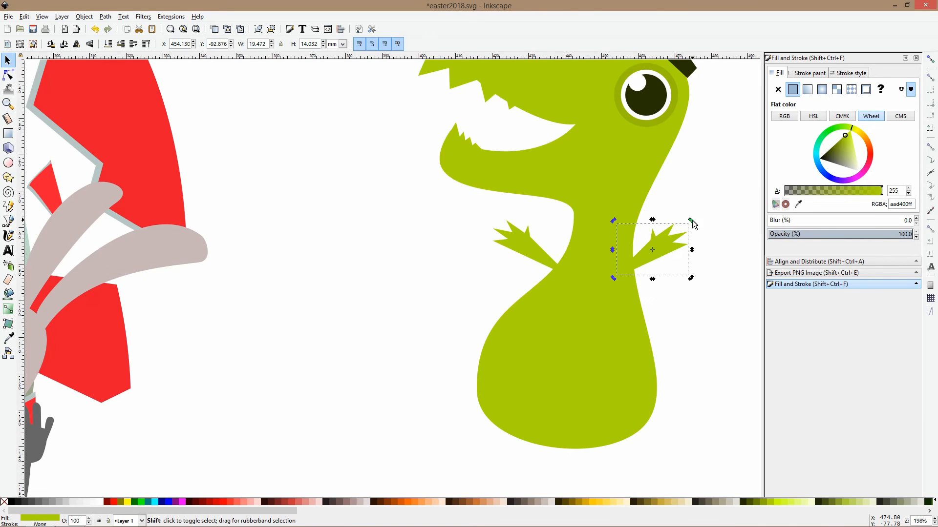
pyautogui.moveTo(693, 220); pyautogui.dragTo(704, 236)
# Bend the upper and lower edges of the back arm into gentle curves.
pyautogui.scroll(2, 697, 247)
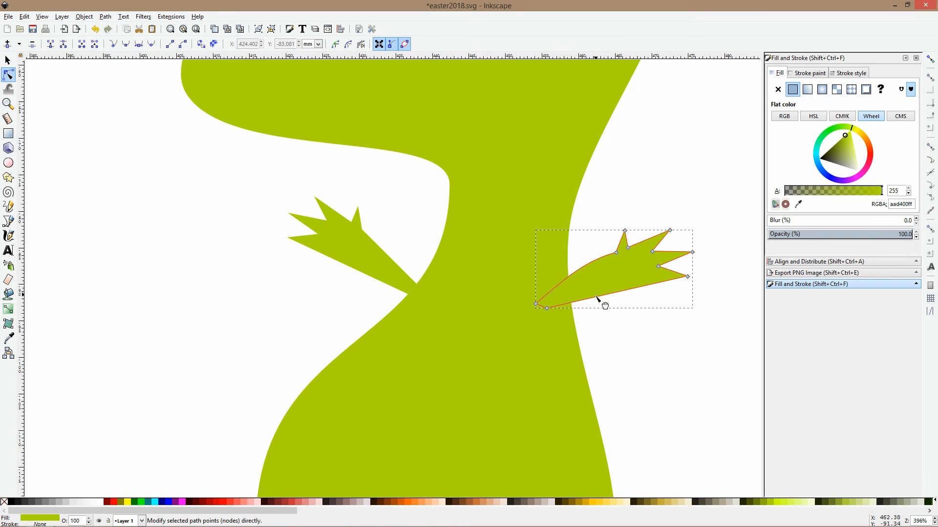
pyautogui.click(659, 221)
pyautogui.scroll(-3, 662, 223)
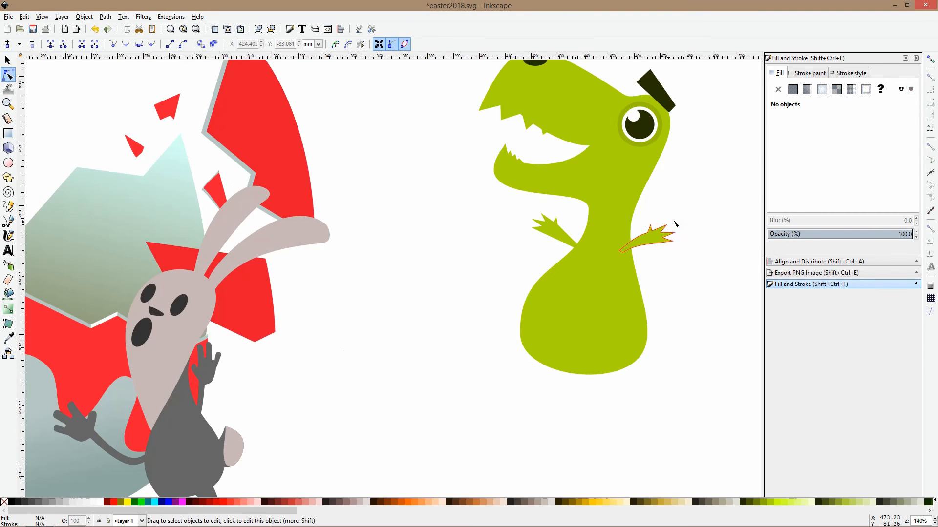
pyautogui.press('space')
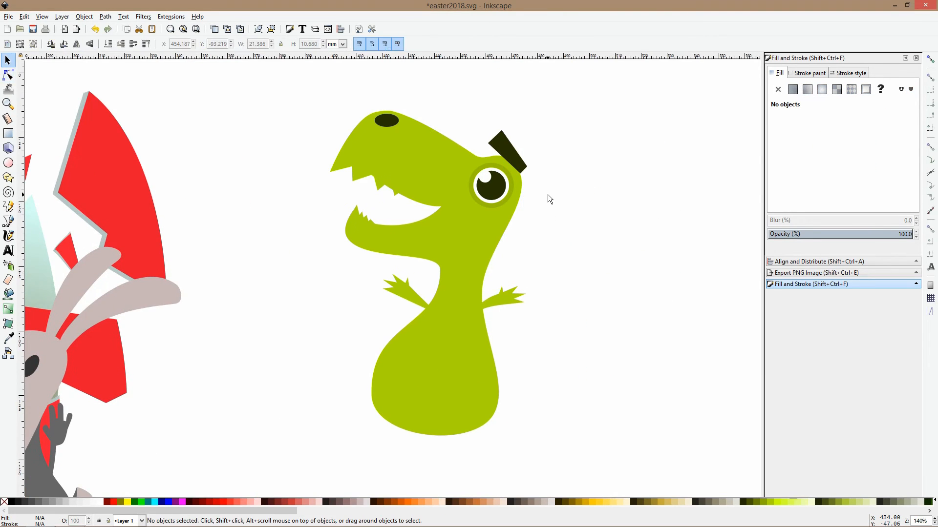
# Fill the dinosaur's body with the darker green sampled from the ring around the eye.
pyautogui.scroll(-3, 547, 195)
pyautogui.scroll(3, 528, 230)
pyautogui.click(498, 199)
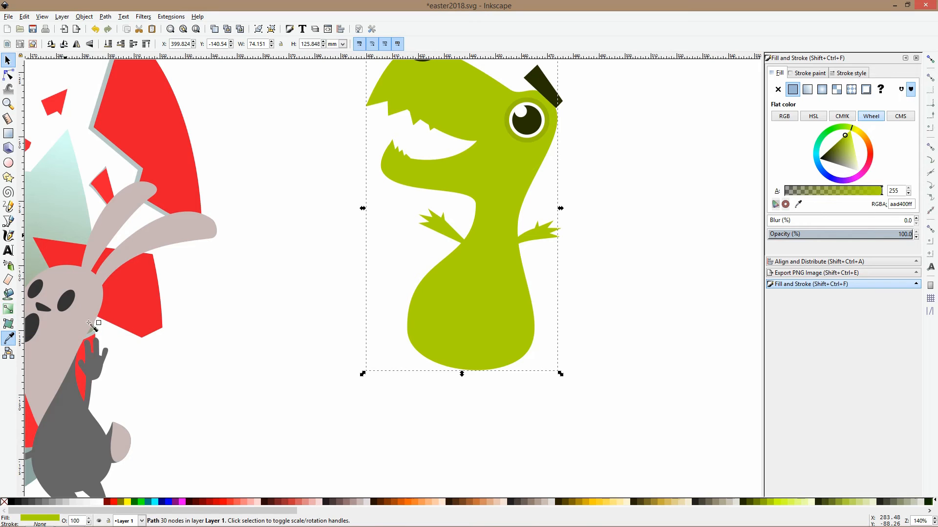
pyautogui.click(8, 337)
pyautogui.scroll(3, 560, 138)
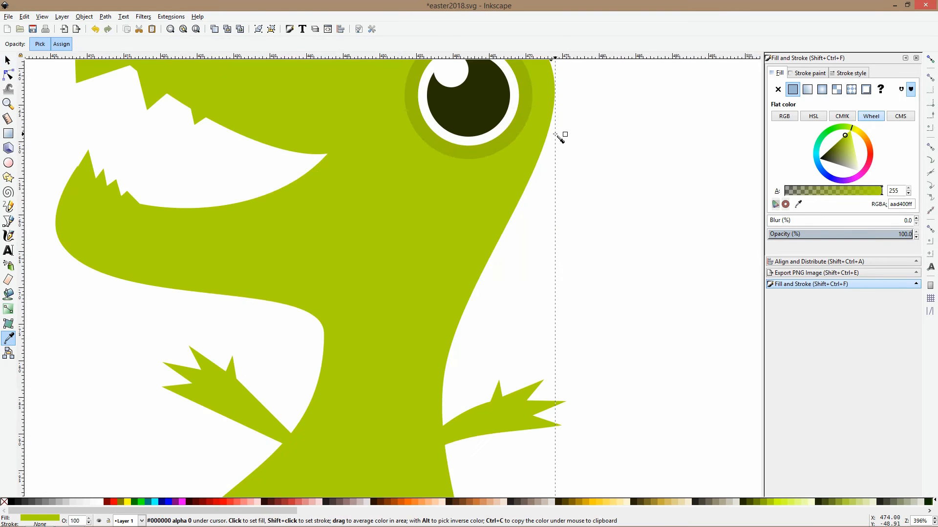
pyautogui.click(502, 146)
pyautogui.scroll(-3, 508, 149)
pyautogui.press('s')
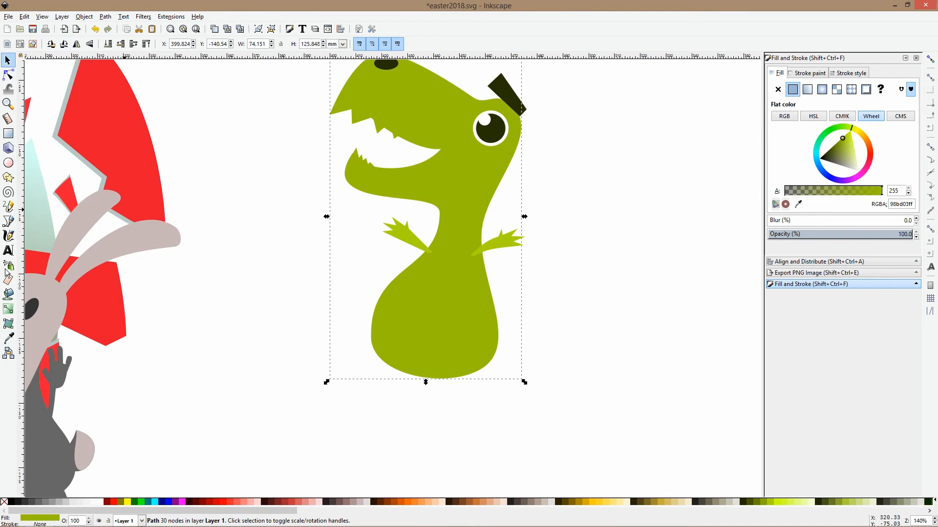
# Draw a closed straight-edged inner shape over the head, lower jaw, neck and belly, inset from the body outline.
pyautogui.click(9, 221)
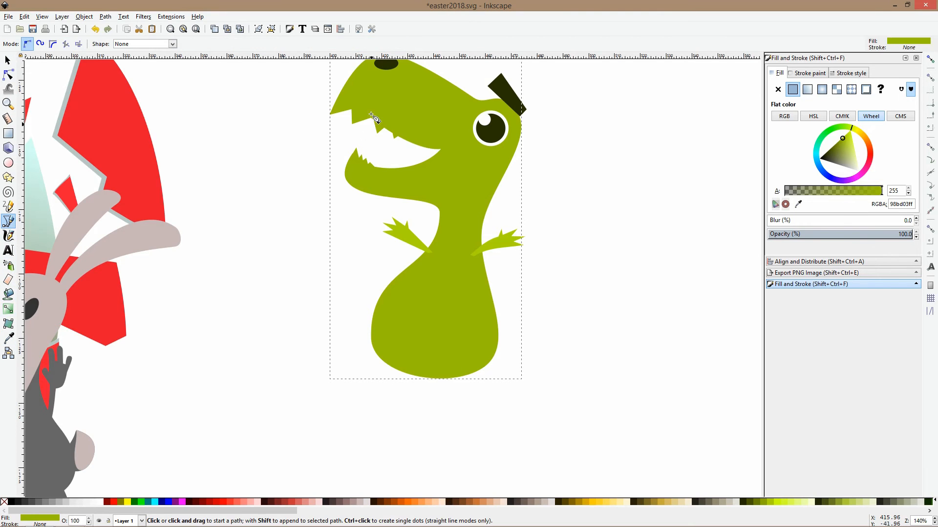
pyautogui.scroll(2, 403, 92)
pyautogui.scroll(-2, 429, 150)
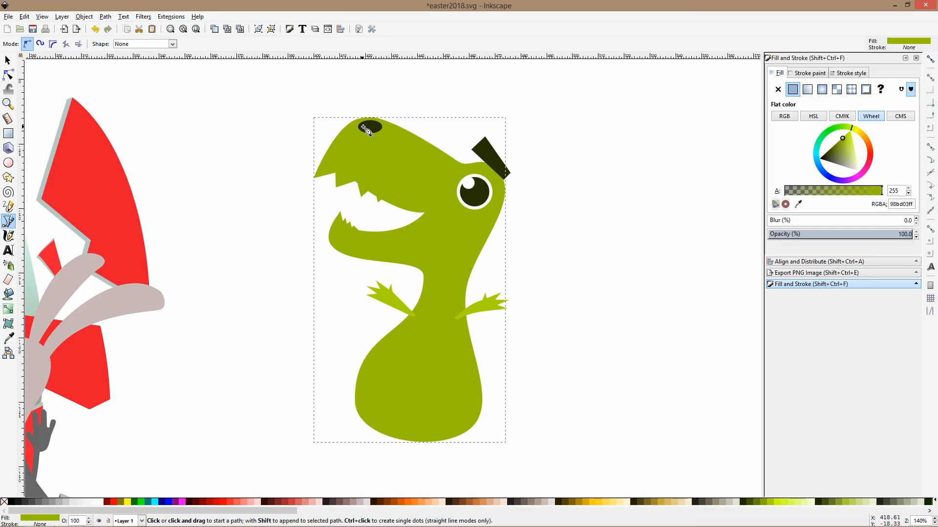
pyautogui.click(364, 127)
pyautogui.click(323, 186)
pyautogui.click(396, 220)
pyautogui.click(343, 214)
pyautogui.click(341, 242)
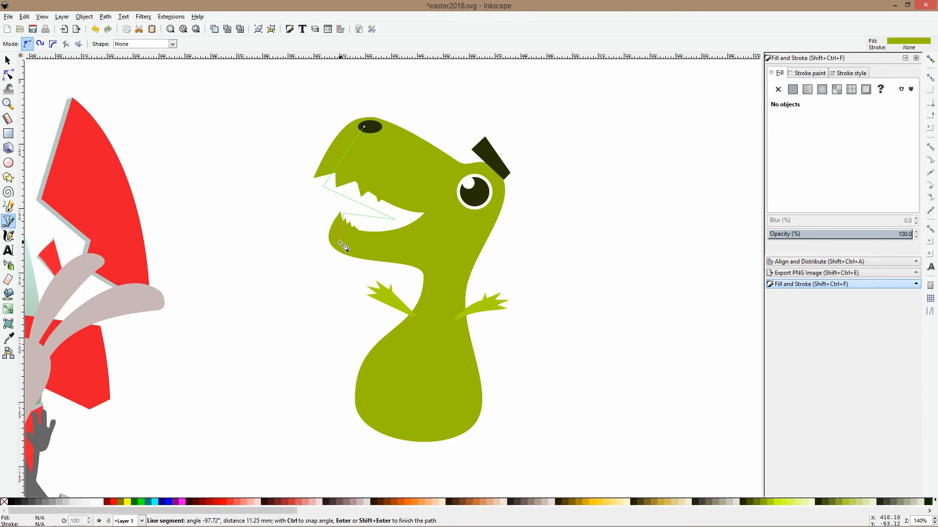
pyautogui.click(424, 254)
pyautogui.click(436, 279)
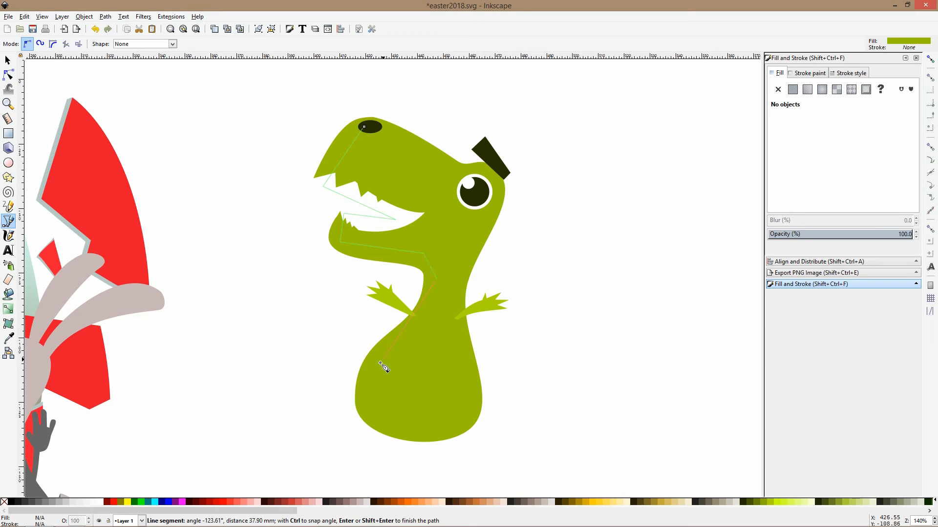
pyautogui.click(374, 387)
pyautogui.click(449, 403)
pyautogui.click(455, 251)
pyautogui.click(500, 178)
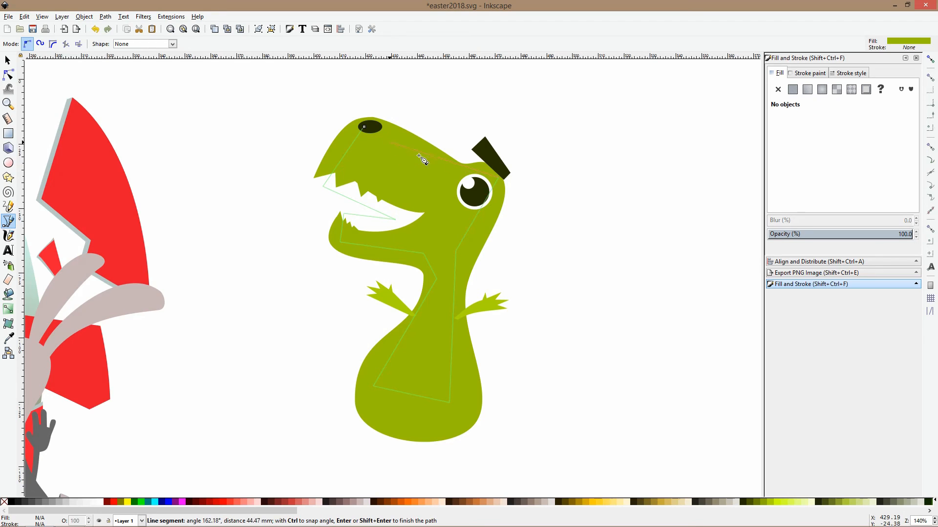
pyautogui.click(366, 130)
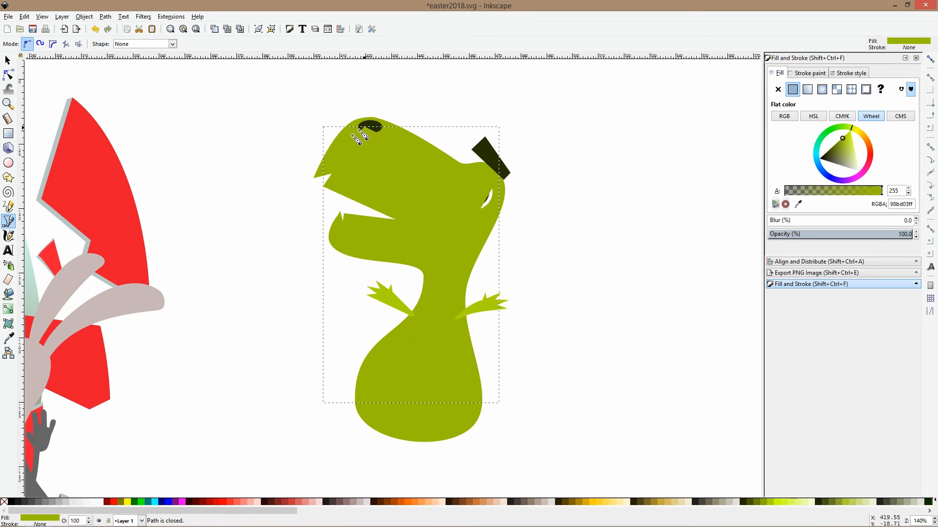
# Fill the inner shape with the lighter green sampled from the arm.
pyautogui.click(8, 338)
pyautogui.scroll(2, 484, 320)
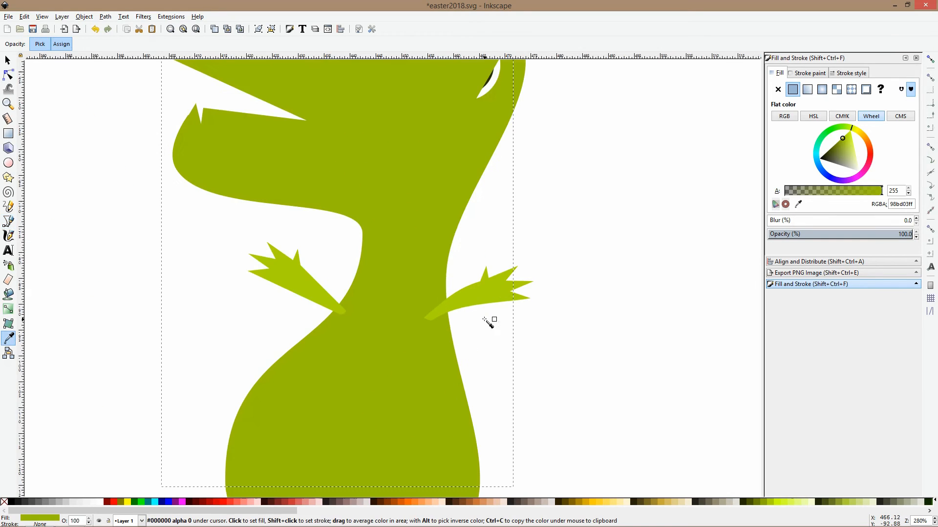
pyautogui.click(481, 295)
pyautogui.press('s')
# Smooth the inner shape's nodes under the jaw, at the throat and along the back of the neck.
pyautogui.scroll(-2, 163, 138)
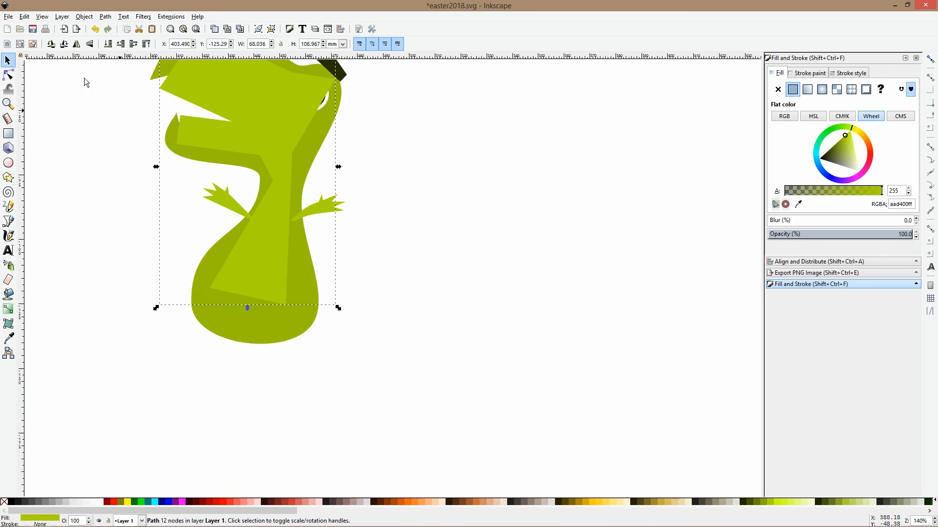
pyautogui.click(8, 75)
pyautogui.keyDown('ctrl'); pyautogui.click(273, 183); pyautogui.keyUp('ctrl')
pyautogui.keyDown('ctrl'); pyautogui.click(293, 155); pyautogui.keyUp('ctrl')
pyautogui.keyDown('ctrl'); pyautogui.click(260, 156); pyautogui.keyUp('ctrl')
pyautogui.keyDown('ctrl'); pyautogui.click(177, 145); pyautogui.keyUp('ctrl')
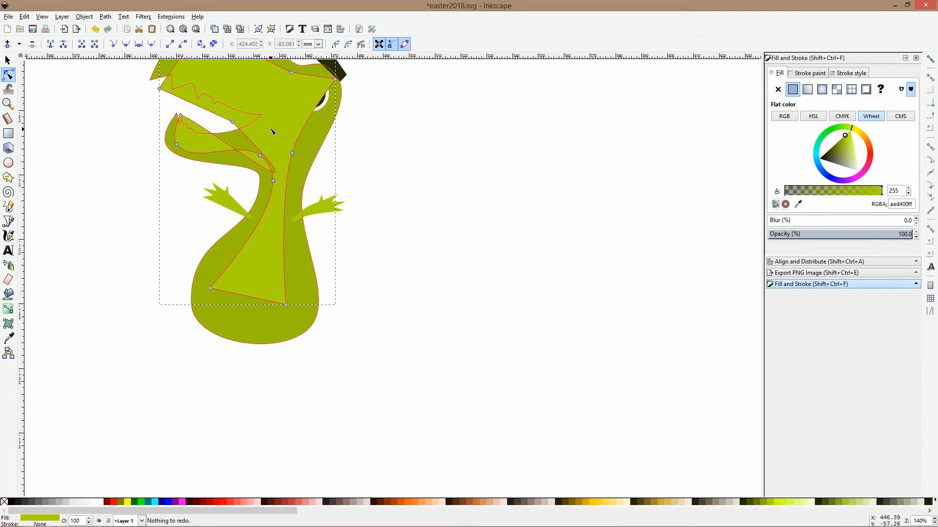
pyautogui.hotkey('ctrl', 'z')
# Smooth the inner shape's nodes at the snout and back of the head, and move the rear head node inward.
pyautogui.moveTo(250, 108); pyautogui.dragTo(318, 257)
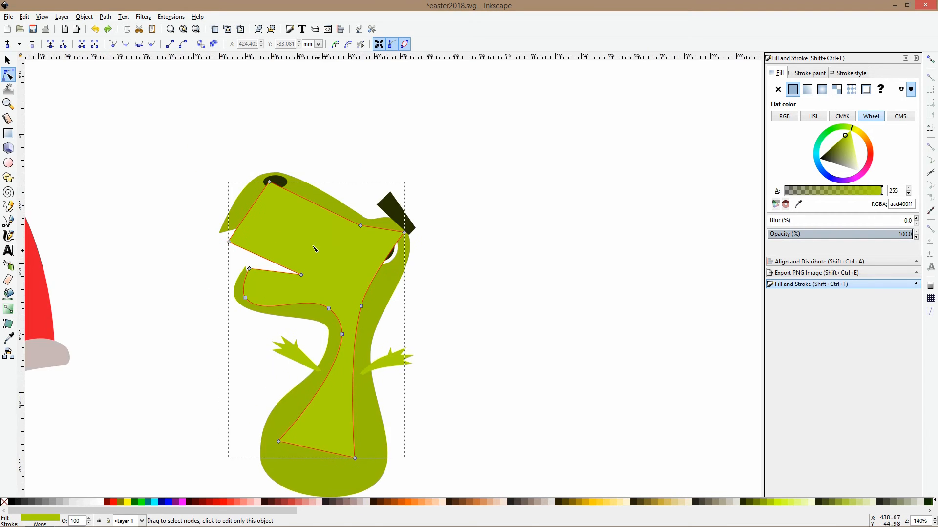
pyautogui.scroll(2, 279, 219)
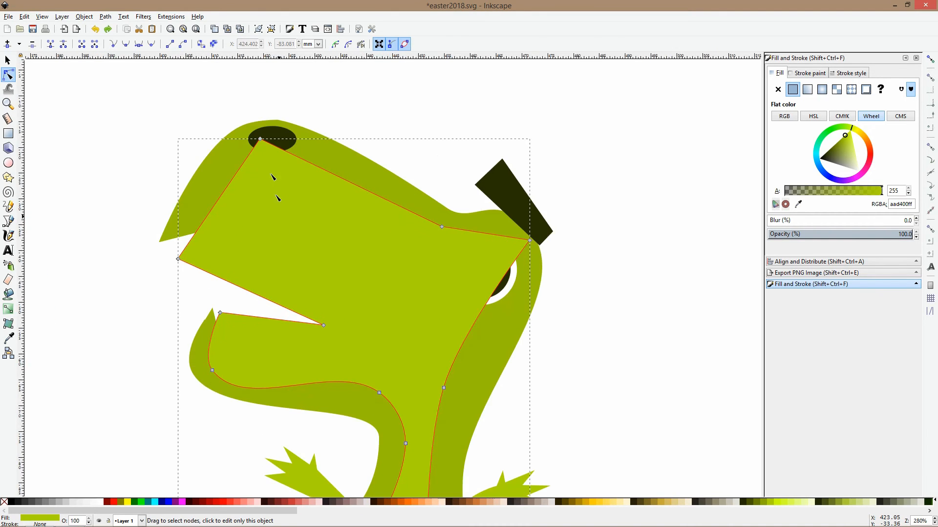
pyautogui.keyDown('ctrl'); pyautogui.click(261, 139); pyautogui.keyUp('ctrl')
pyautogui.keyDown('ctrl'); pyautogui.click(530, 241); pyautogui.keyUp('ctrl')
pyautogui.moveTo(531, 241); pyautogui.dragTo(514, 253)
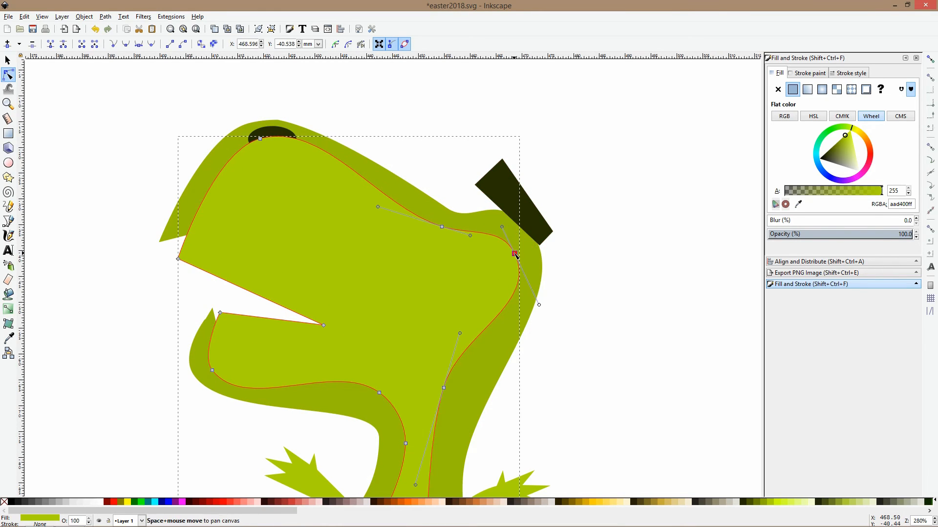
# Intersect the inner shape with a duplicate of the body and place the result beneath the eye and nostril.
pyautogui.press('s')
pyautogui.keyDown('ctrl'); pyautogui.click(527, 279); pyautogui.keyUp('ctrl')
pyautogui.keyDown('ctrl'); pyautogui.click(535, 281); pyautogui.keyUp('ctrl')
pyautogui.press('Home')
pyautogui.keyDown('ctrl'); pyautogui.keyDown('shift'); pyautogui.click(240, 283); pyautogui.keyUp('shift'); pyautogui.keyUp('ctrl')
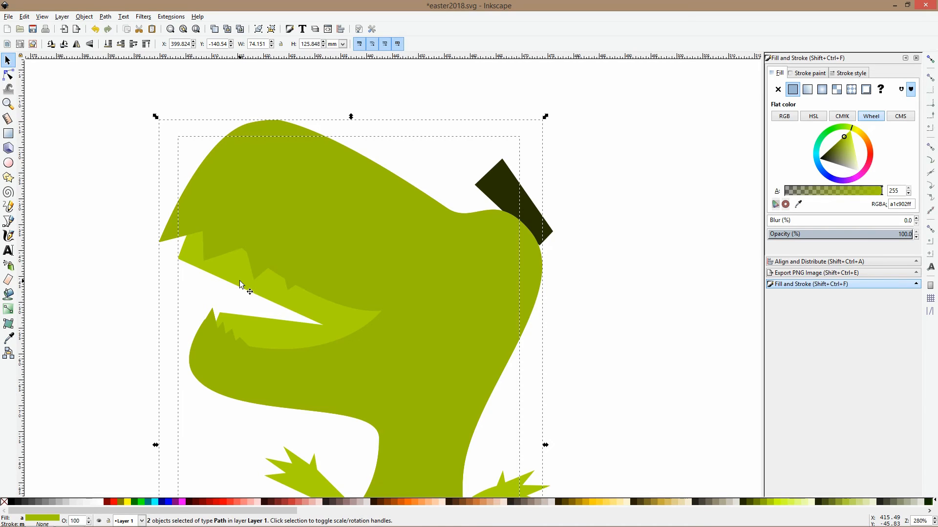
pyautogui.hotkey('ctrl', '*')
pyautogui.scroll(-1, 239, 281)
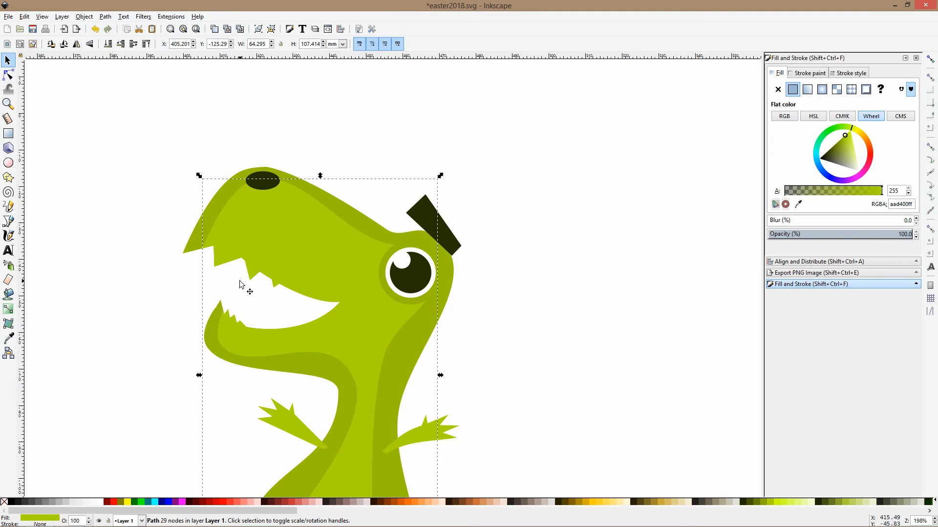
pyautogui.scroll(-3, 240, 285)
pyautogui.press('Escape')
pyautogui.scroll(2, 290, 365)
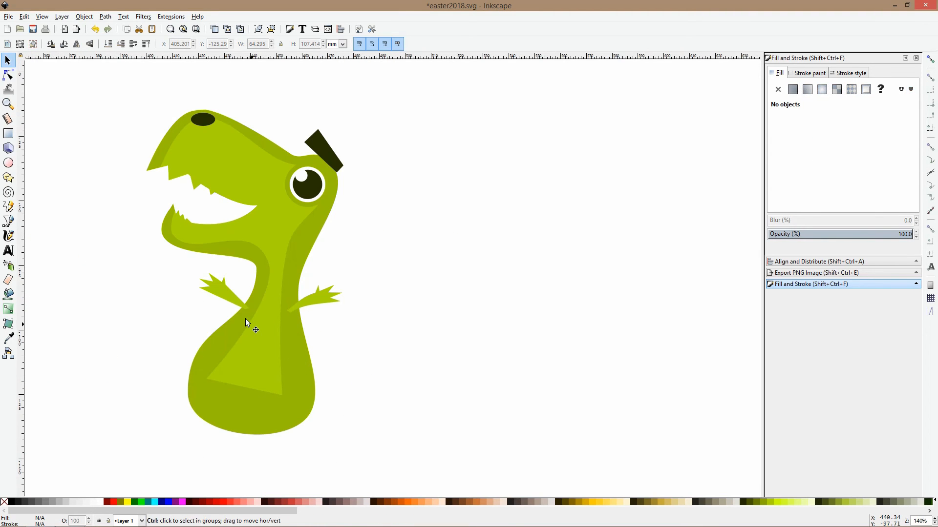
# Fill both arms with the body's darker green.
pyautogui.click(248, 305)
pyautogui.keyDown('shift'); pyautogui.click(310, 304); pyautogui.keyUp('shift')
pyautogui.press('d')
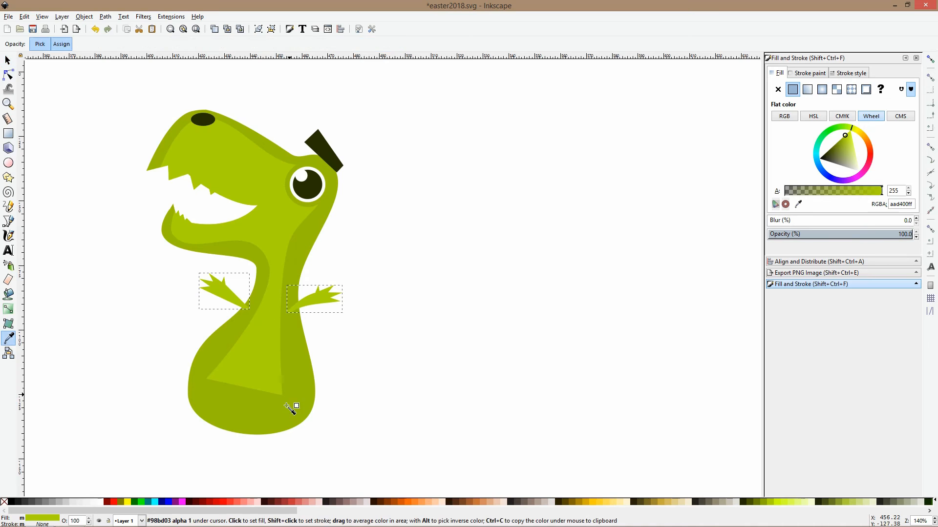
pyautogui.press('s')
pyautogui.press('Escape')
# Apply a linear gradient to the light inner shape so it fades out from the throat down to the belly.
pyautogui.click(275, 244)
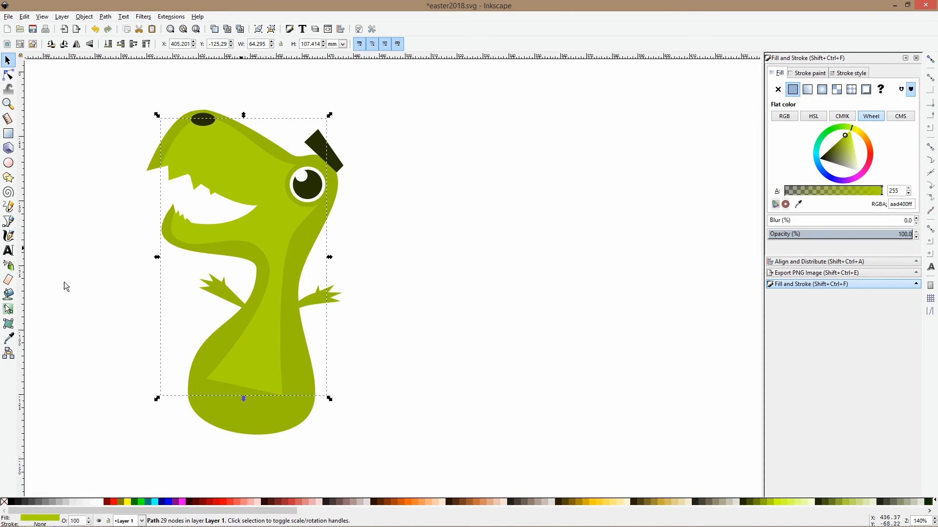
pyautogui.click(8, 309)
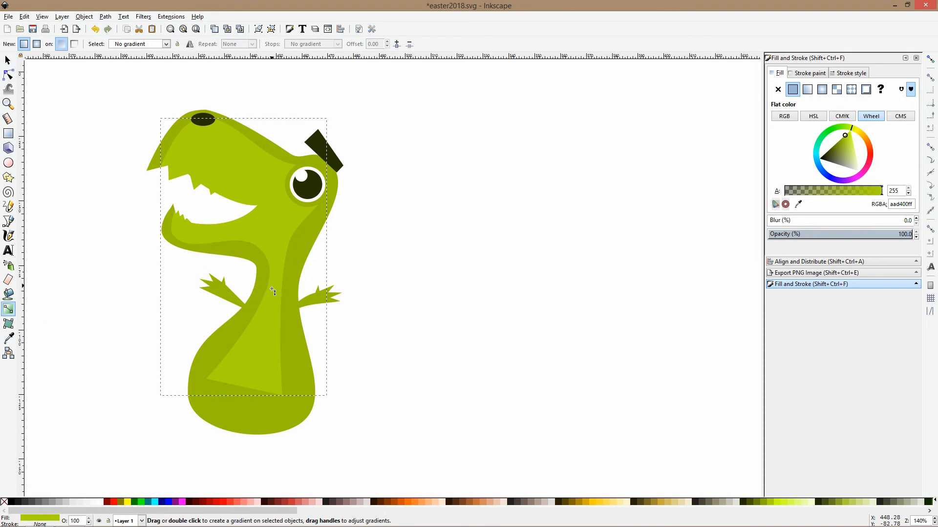
pyautogui.moveTo(273, 292); pyautogui.dragTo(268, 350)
pyautogui.moveTo(265, 383); pyautogui.dragTo(264, 368)
pyautogui.moveTo(272, 287); pyautogui.dragTo(281, 213)
pyautogui.press('s')
pyautogui.click(348, 223)
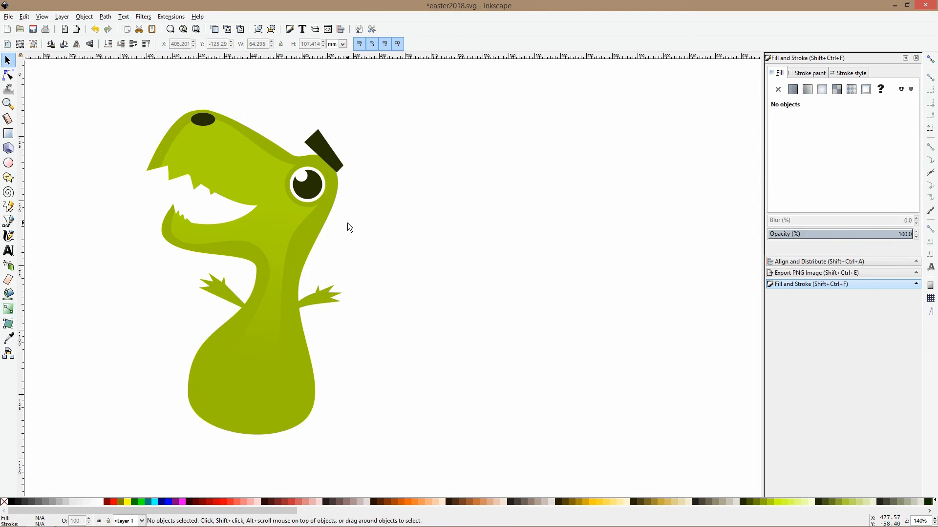
# Draw an ellipse about 11.2 by 6.1 mm over the nostril at the top of the snout.
pyautogui.click(8, 164)
pyautogui.keyDown('ctrl'); pyautogui.scroll(3, 256, 114); pyautogui.keyUp('ctrl')
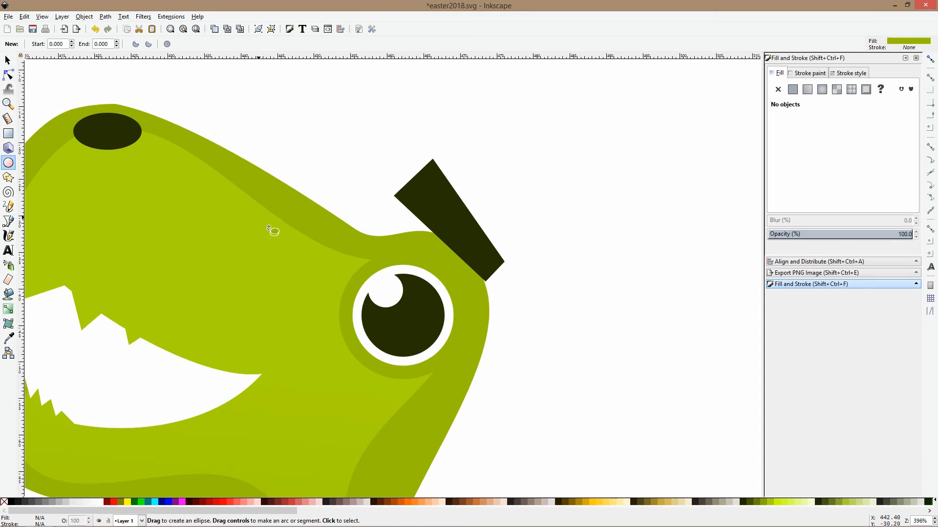
pyautogui.moveTo(192, 124); pyautogui.dragTo(399, 159)
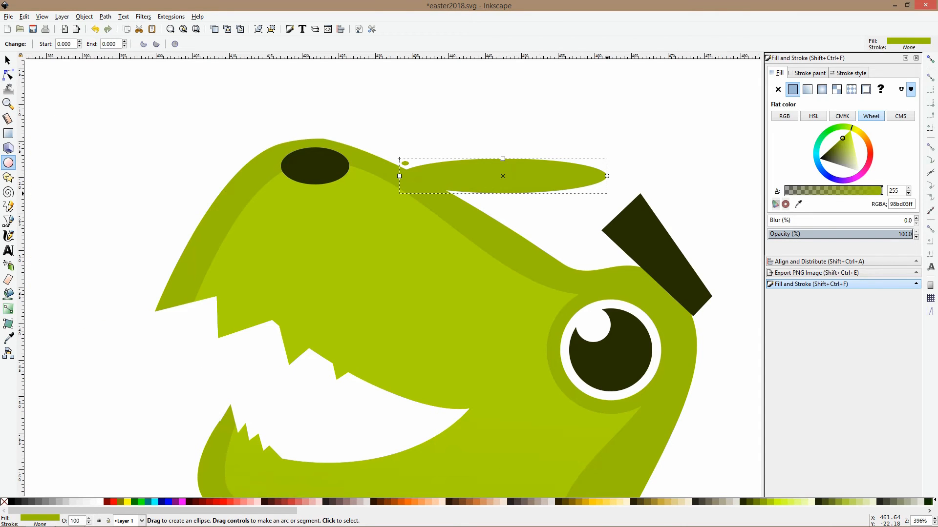
pyautogui.hotkey('ctrl', 'z')
pyautogui.click(307, 164)
pyautogui.press('space')
pyautogui.moveTo(307, 163); pyautogui.dragTo(338, 160)
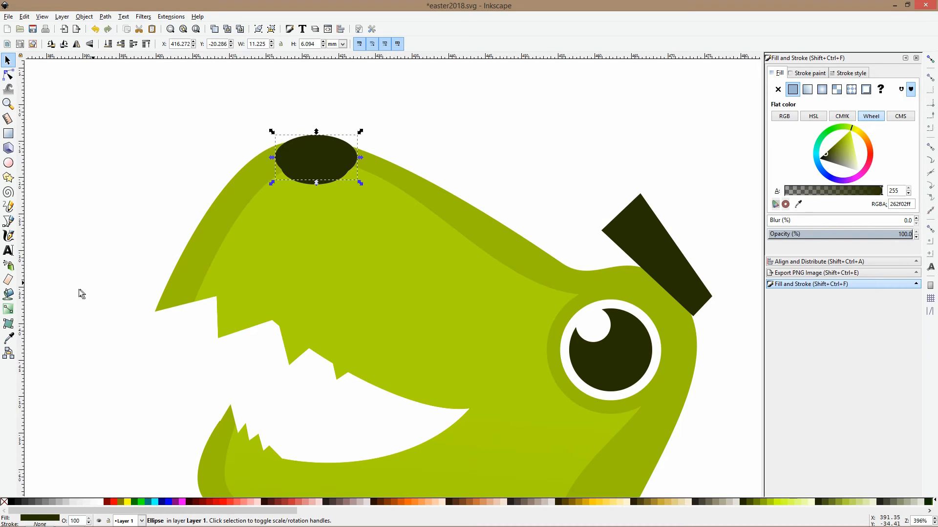
# Fill the new ellipse with the body's darker green, raise it slightly and unite it with the body as a nostril bump.
pyautogui.click(9, 341)
pyautogui.click(393, 171)
pyautogui.press('space')
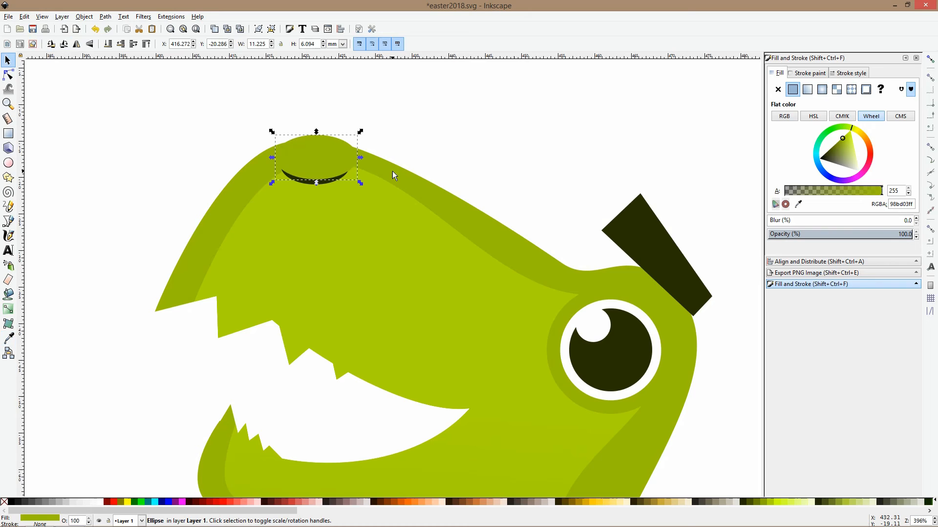
pyautogui.press('Up')
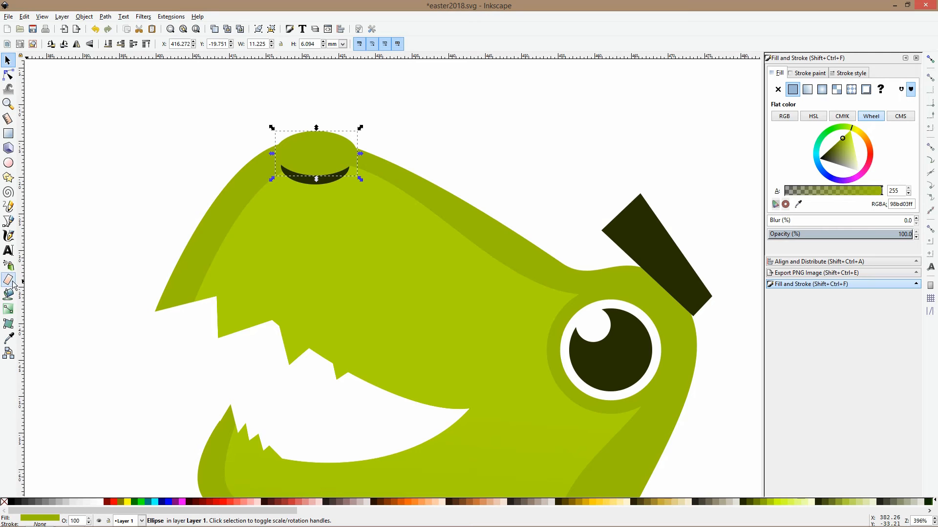
pyautogui.keyDown('shift'); pyautogui.click(371, 162); pyautogui.keyUp('shift')
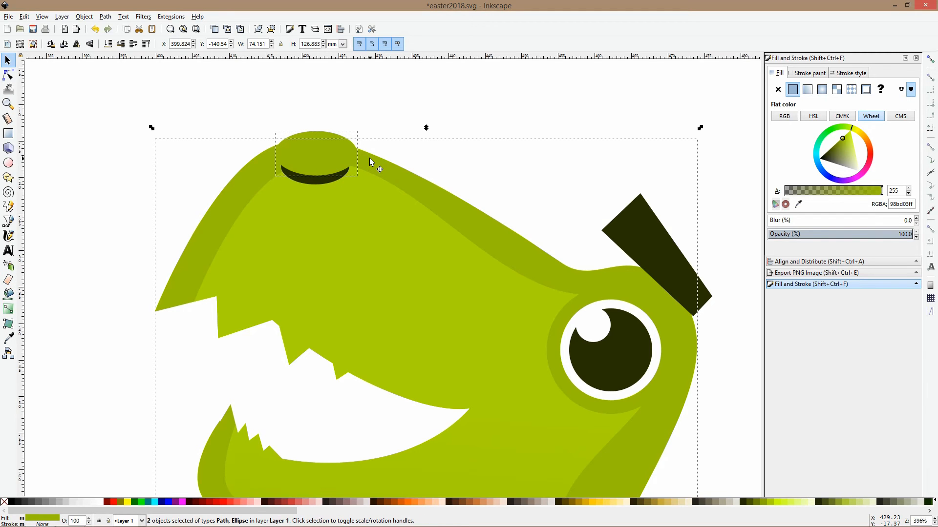
pyautogui.hotkey('ctrl', '+')
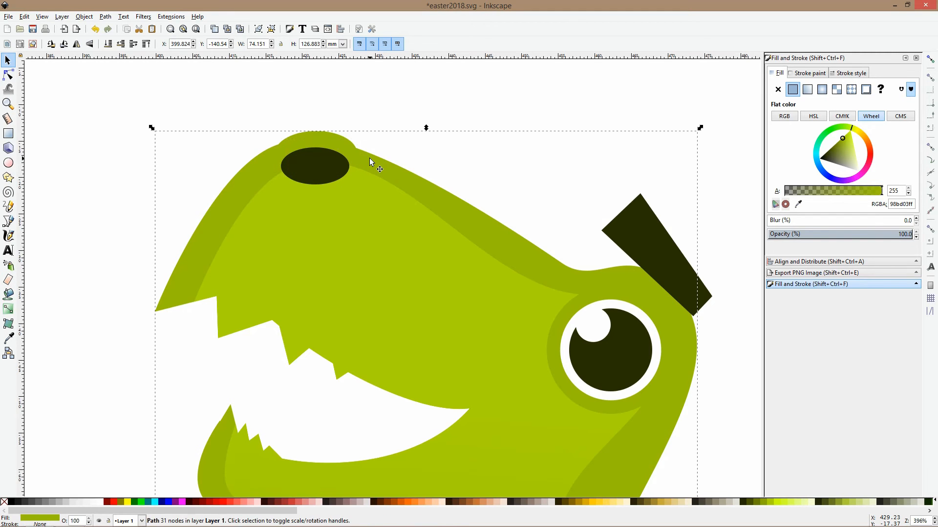
# Shrink the nostril to about 7.2 by 3.5 mm and center it on the snout bump.
pyautogui.click(341, 155)
pyautogui.moveTo(315, 188); pyautogui.dragTo(316, 138)
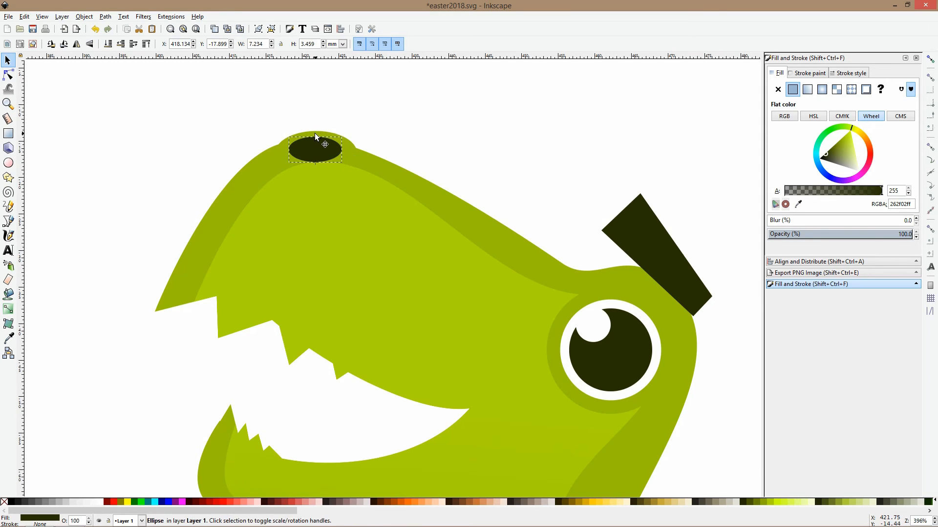
pyautogui.click(430, 162)
pyautogui.scroll(-2, 430, 162)
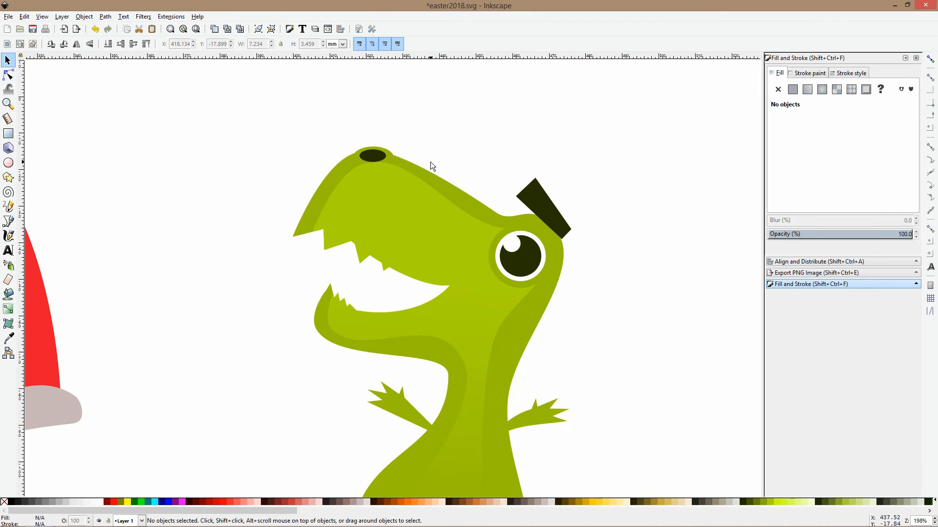
pyautogui.scroll(-4, 430, 162)
pyautogui.scroll(5, 430, 162)
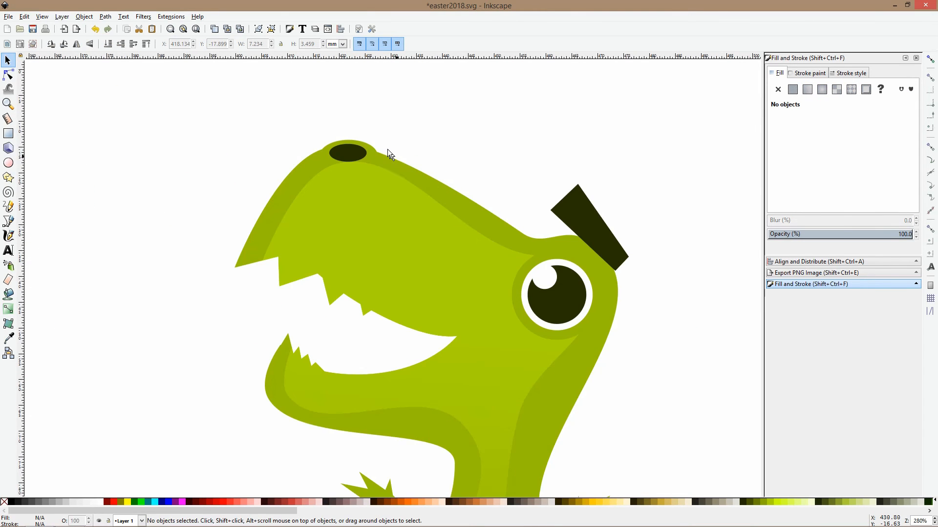
# Cut an enlarged copy of the nostril out of the light inner shape to leave a darker rim around the nostril.
pyautogui.keyDown('ctrl'); pyautogui.click(350, 154); pyautogui.keyUp('ctrl')
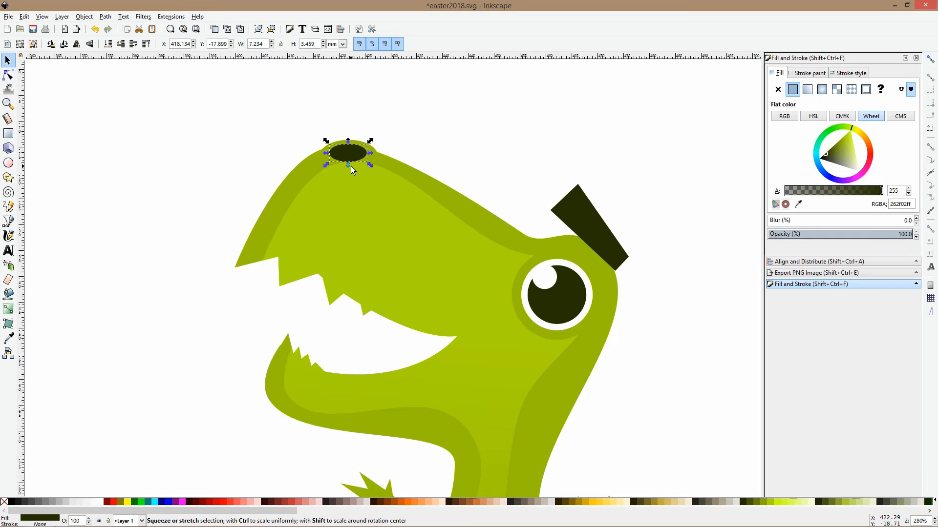
pyautogui.keyDown('shift'); pyautogui.click(369, 179); pyautogui.keyUp('shift')
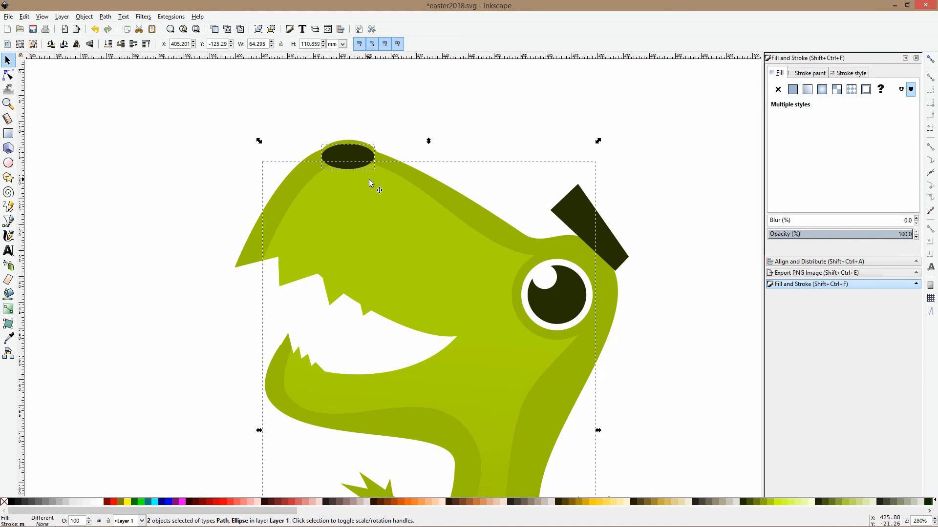
pyautogui.keyDown('ctrl'); pyautogui.click(368, 178); pyautogui.keyUp('ctrl')
pyautogui.click(391, 135)
pyautogui.scroll(-3, 392, 136)
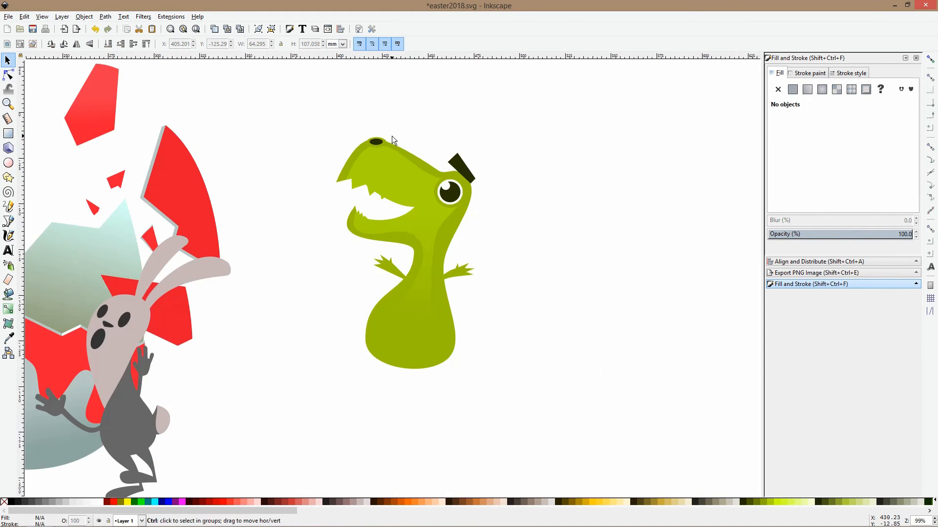
pyautogui.scroll(2, 447, 163)
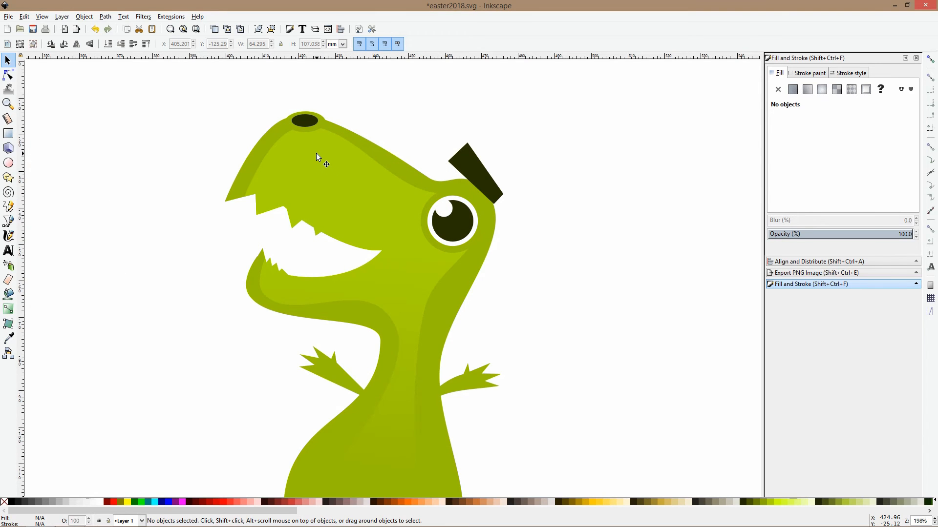
pyautogui.scroll(-3, 352, 157)
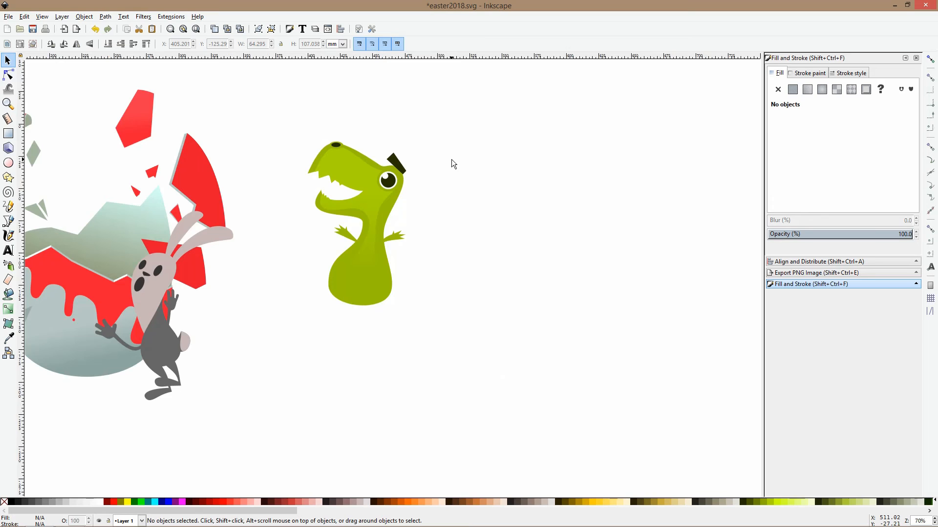
pyautogui.scroll(3, 377, 139)
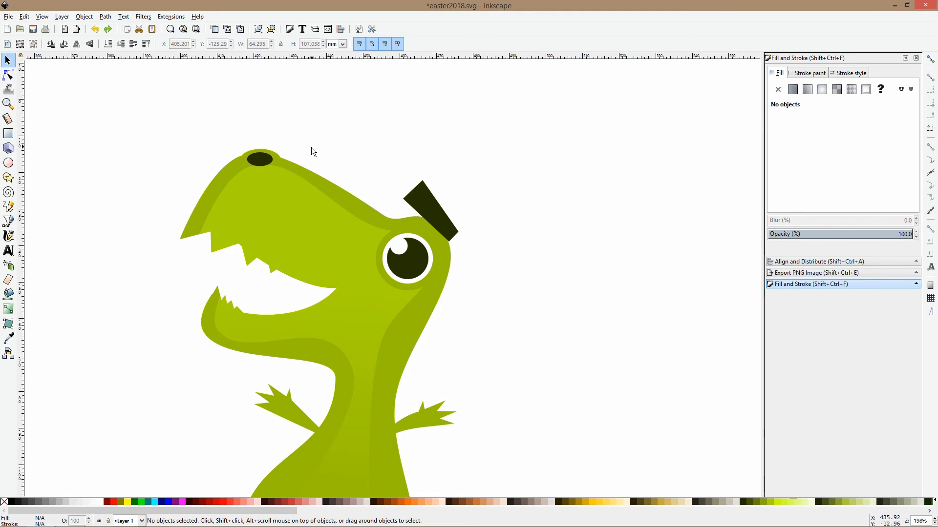
# Undo the bump merged into the top of the snout.
pyautogui.click(264, 151)
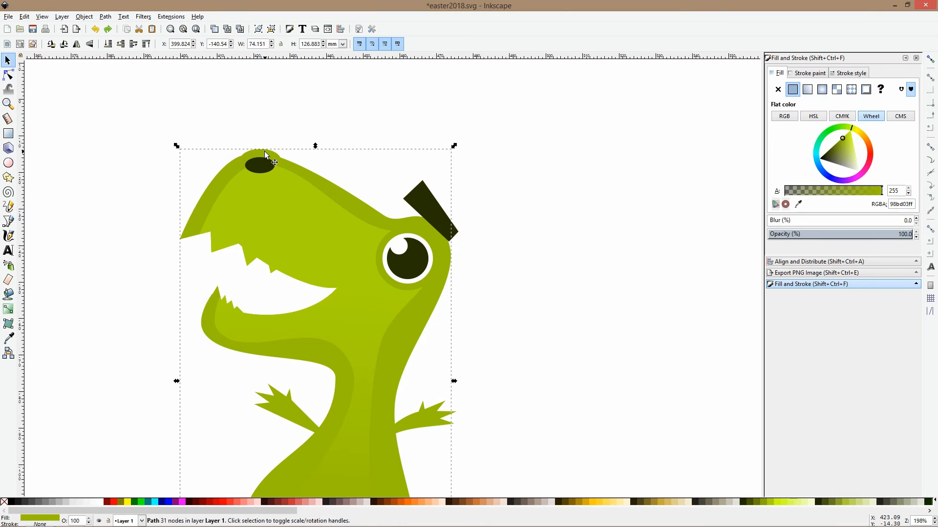
pyautogui.press('Escape')
pyautogui.click(265, 154)
pyautogui.press('Delete')
# Tilt the nostril along the snout's slope, resize it to about 6.9 by 4.3 mm and place it on the light area.
pyautogui.moveTo(260, 168); pyautogui.dragTo(282, 174)
pyautogui.click(269, 178)
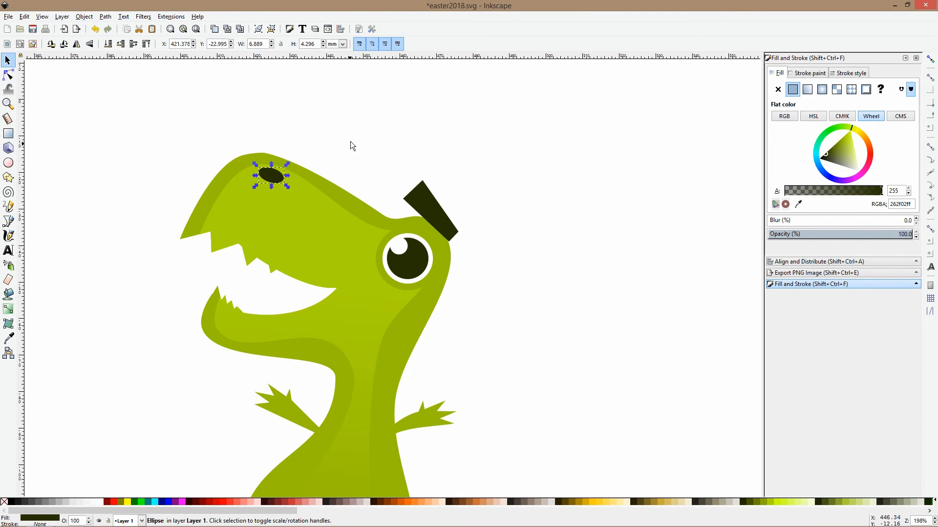
pyautogui.click(351, 141)
pyautogui.scroll(-3, 389, 160)
pyautogui.scroll(3, 420, 184)
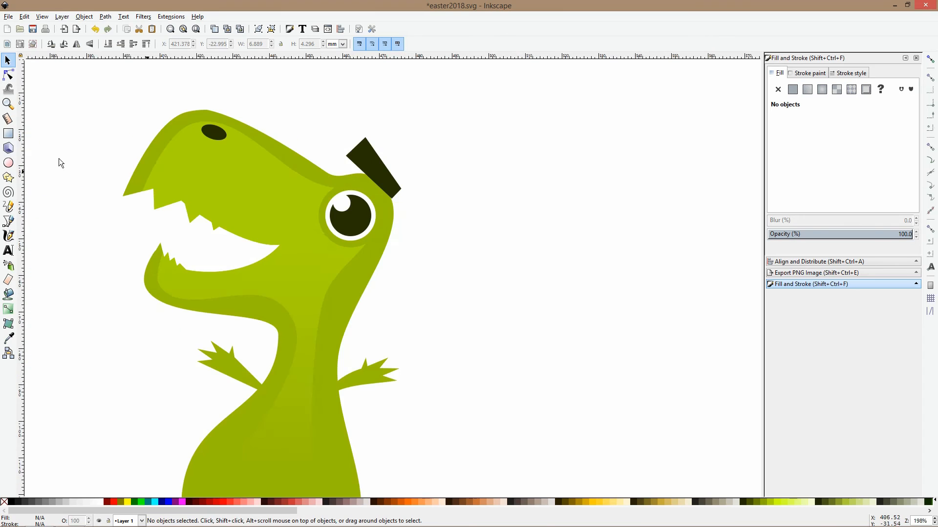
# Duplicate the nostril into a cluster of five skin spots of varying sizes between the nostril and the eye.
pyautogui.click(224, 141)
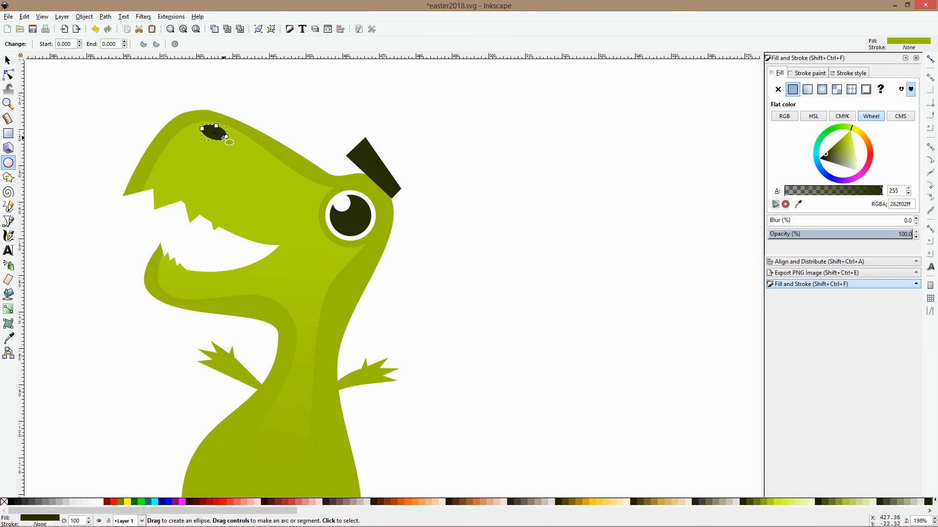
pyautogui.hotkey('ctrl', 'd')
pyautogui.moveTo(224, 141); pyautogui.dragTo(279, 154)
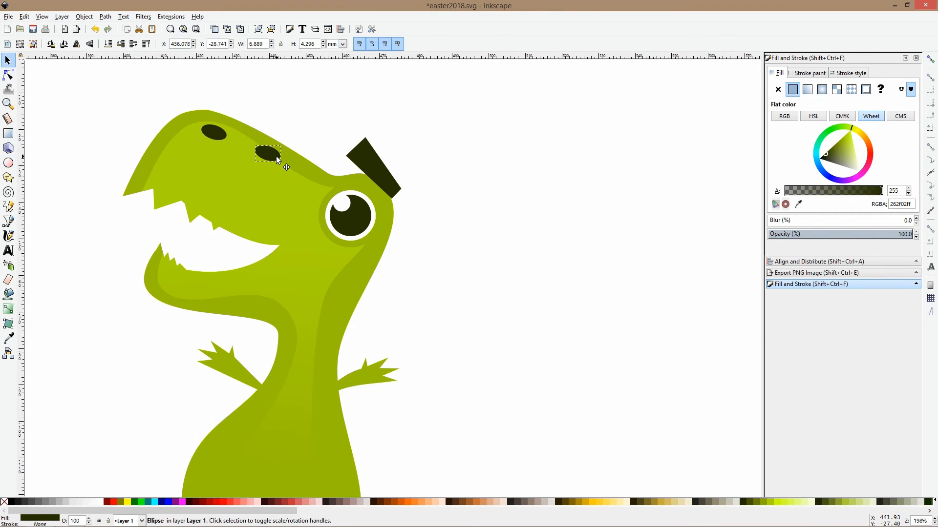
pyautogui.click(284, 145)
pyautogui.click(277, 151)
pyautogui.click(279, 154)
pyautogui.moveTo(284, 147); pyautogui.dragTo(290, 184)
pyautogui.hotkey('ctrl', 'd')
pyautogui.hotkey('ctrl', 'd')
pyautogui.hotkey('ctrl', 'd')
# Combine the five skin spots into one path and fill it with the body's darker green.
pyautogui.moveTo(251, 116); pyautogui.dragTo(320, 200)
pyautogui.hotkey('ctrl', 'k')
pyautogui.press('d')
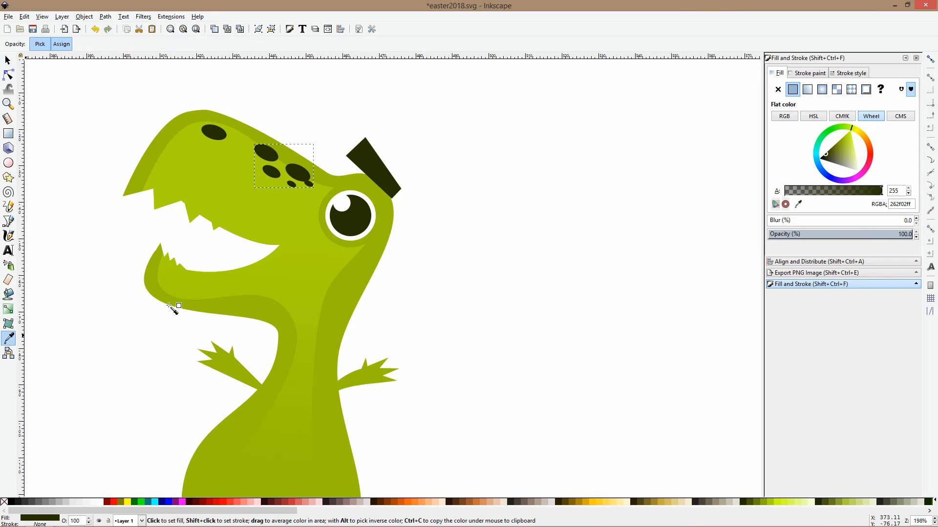
pyautogui.click(236, 310)
pyautogui.press('d')
pyautogui.press('Escape')
pyautogui.scroll(-5, 327, 116)
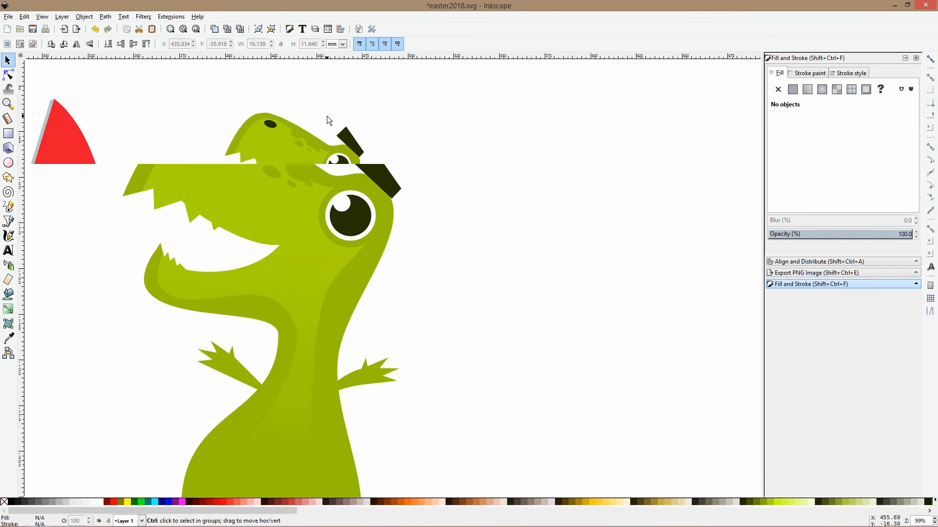
pyautogui.scroll(3, 322, 82)
pyautogui.scroll(2, 341, 189)
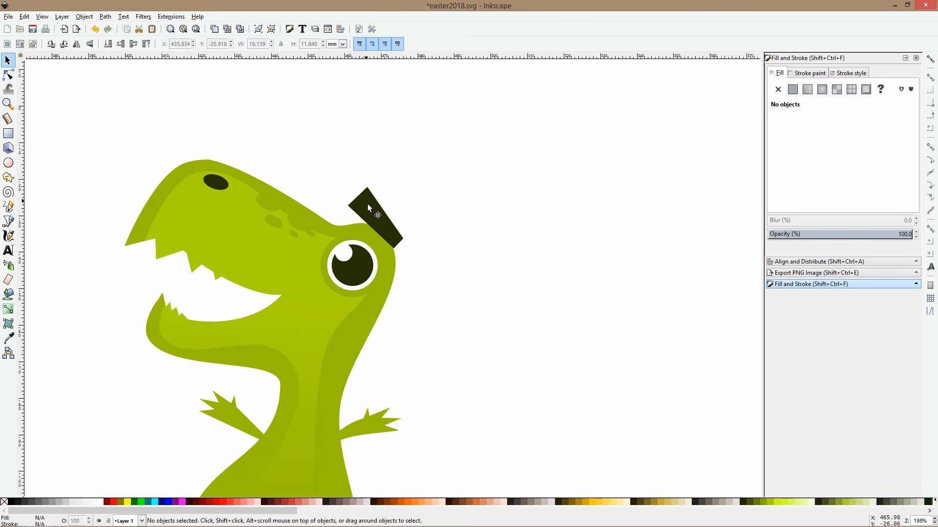
# Lower the dark eyebrow slightly toward the eye.
pyautogui.click(362, 201)
pyautogui.scroll(-2, 361, 201)
pyautogui.moveTo(391, 218); pyautogui.dragTo(391, 231)
pyautogui.click(385, 226)
pyautogui.click(403, 232)
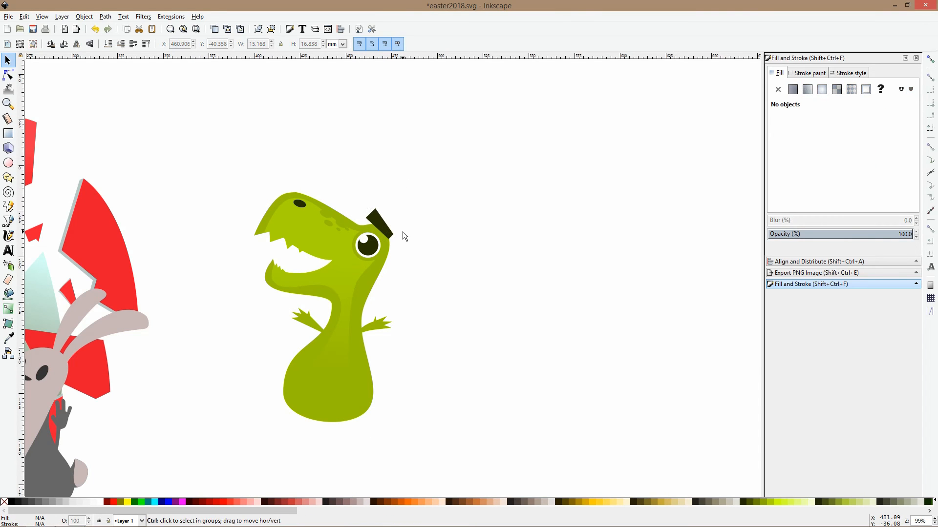
pyautogui.scroll(-2, 409, 233)
pyautogui.moveTo(305, 178); pyautogui.dragTo(416, 356)
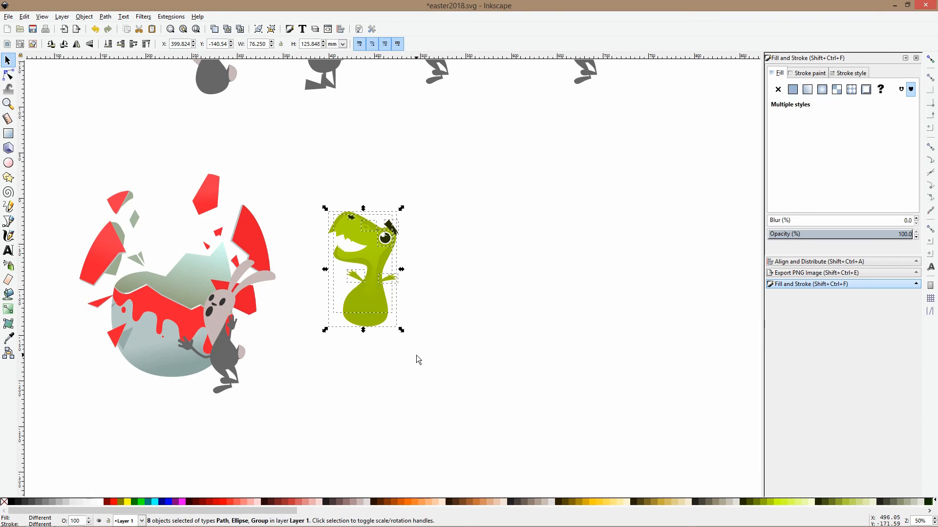
pyautogui.click(392, 298)
# Draw a closed, pointed triangular tail rising from the right side of the lower body.
pyautogui.scroll(3, 392, 298)
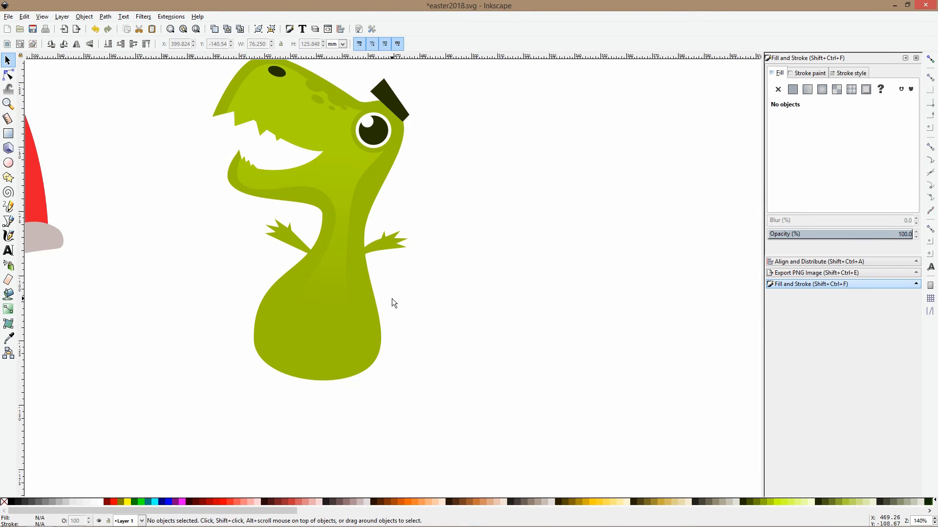
pyautogui.click(9, 220)
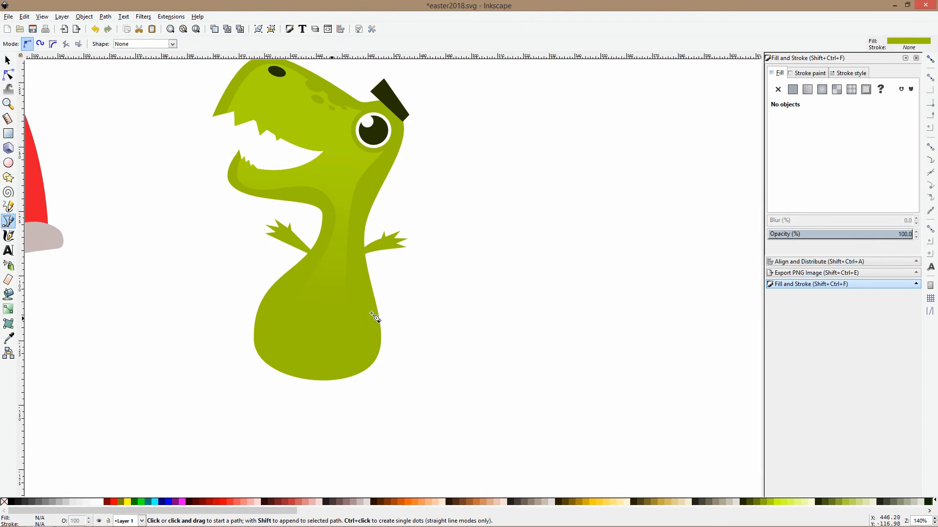
pyautogui.click(368, 317)
pyautogui.click(405, 263)
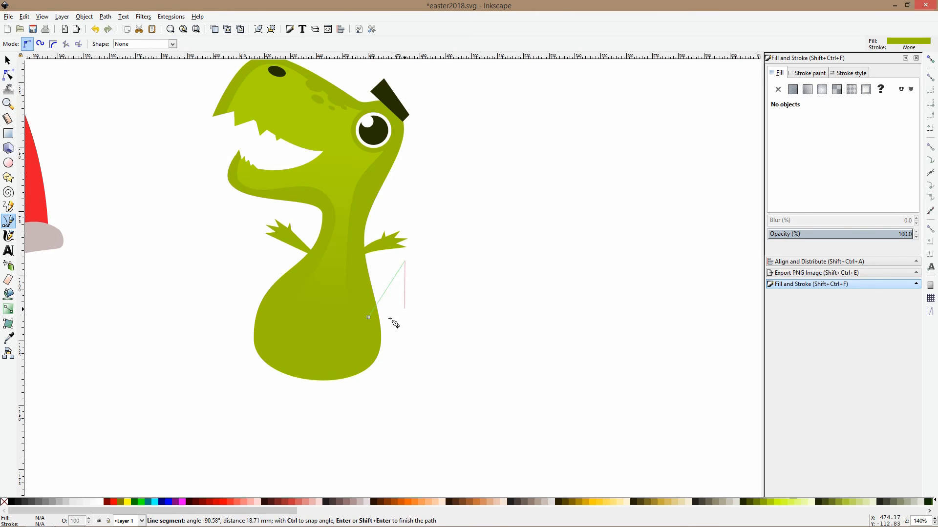
pyautogui.click(374, 358)
pyautogui.click(369, 318)
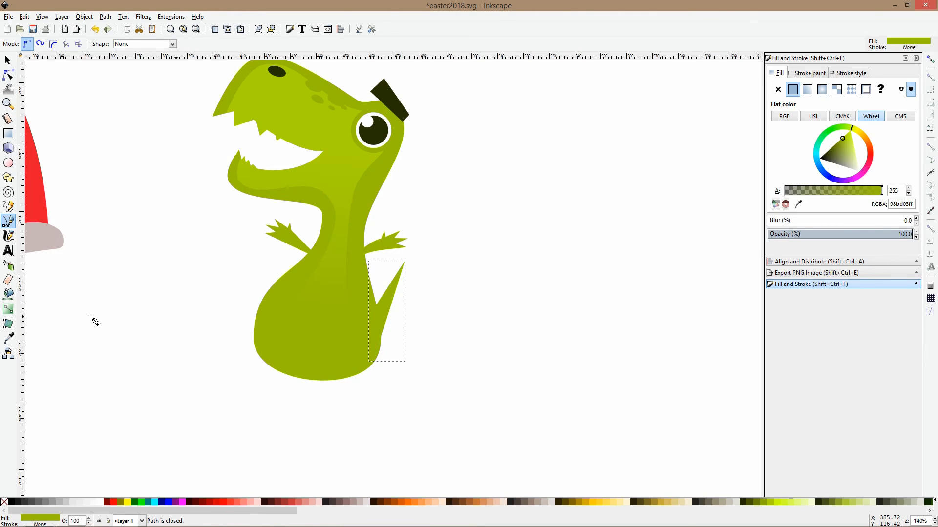
# Save the document, then smooth the tail's tip node and move it up and outward.
pyautogui.click(8, 59)
pyautogui.click(8, 74)
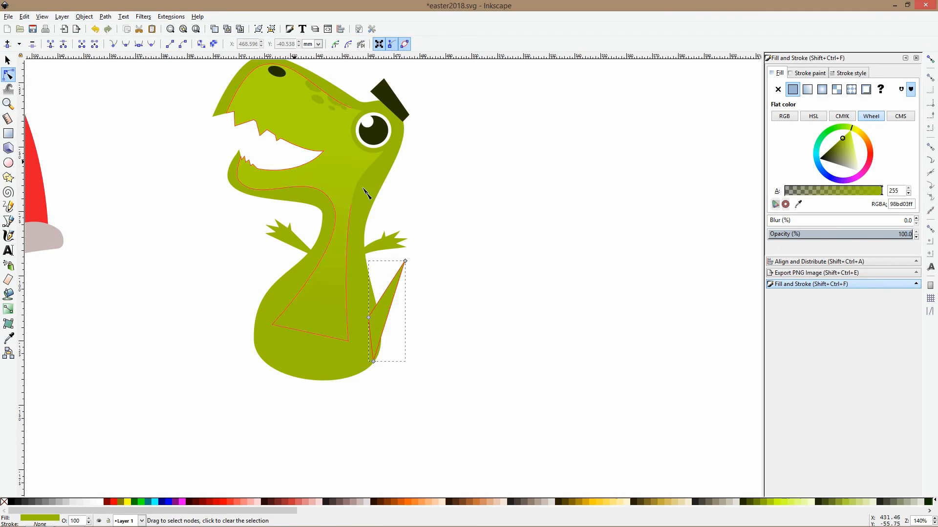
pyautogui.hotkey('ctrl', 's')
pyautogui.keyDown('ctrl'); pyautogui.click(406, 261); pyautogui.keyUp('ctrl')
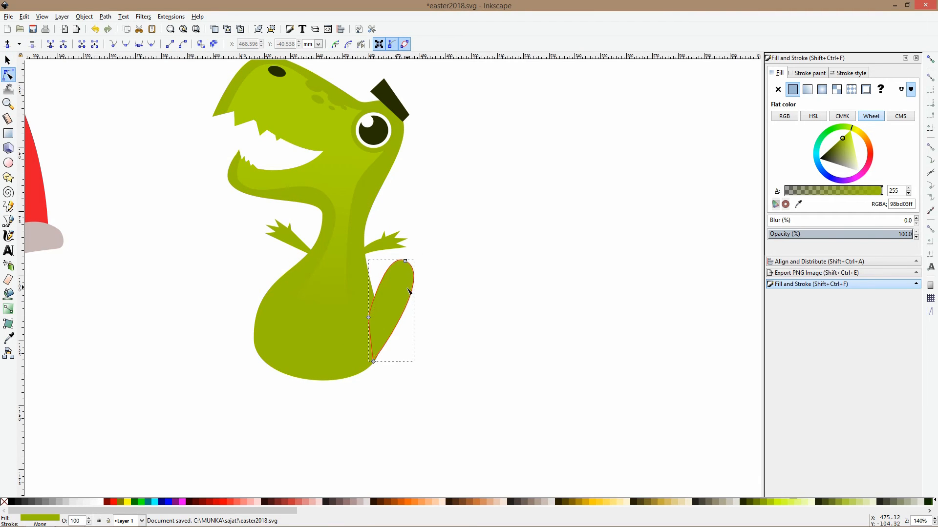
pyautogui.moveTo(405, 268); pyautogui.dragTo(412, 254)
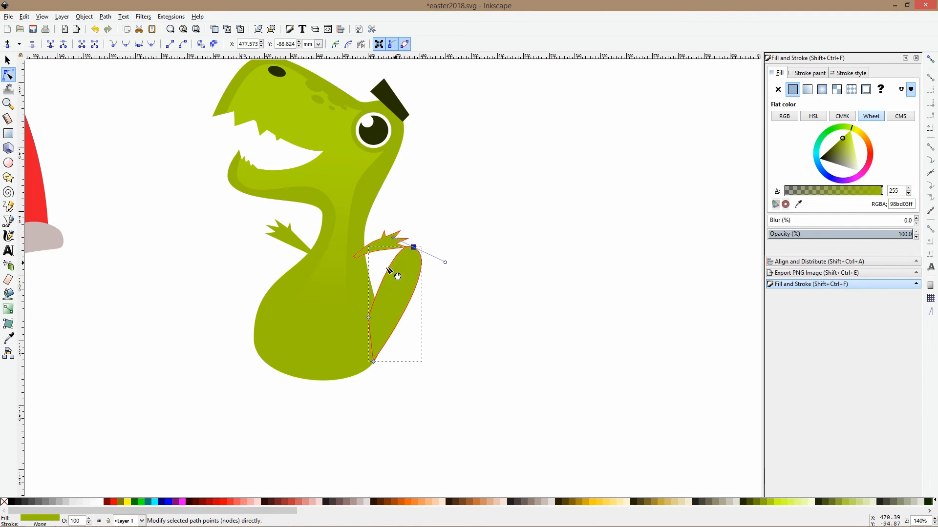
# Reshape the tail by pulling its inner base node into the body, adding a node on the outer edge and narrowing the tip.
pyautogui.moveTo(369, 317); pyautogui.dragTo(386, 282)
pyautogui.doubleClick(378, 270)
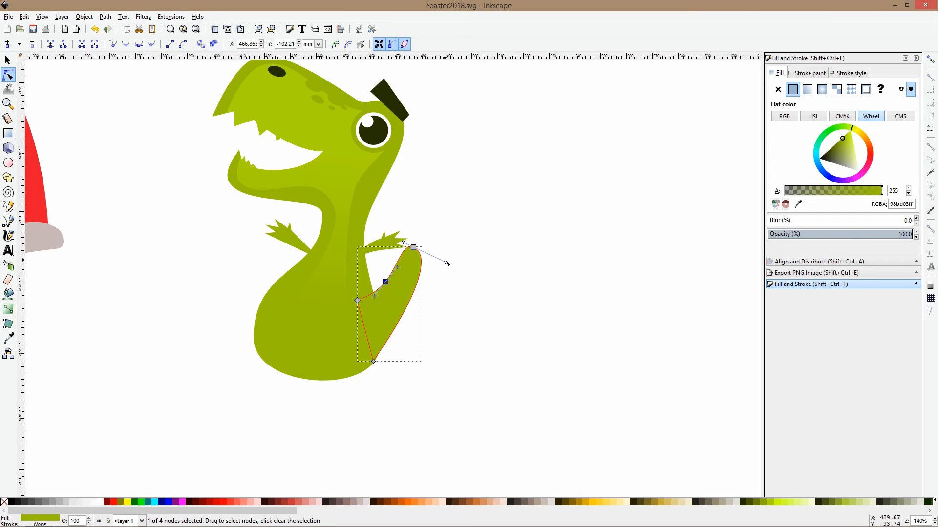
pyautogui.moveTo(443, 264); pyautogui.dragTo(431, 266)
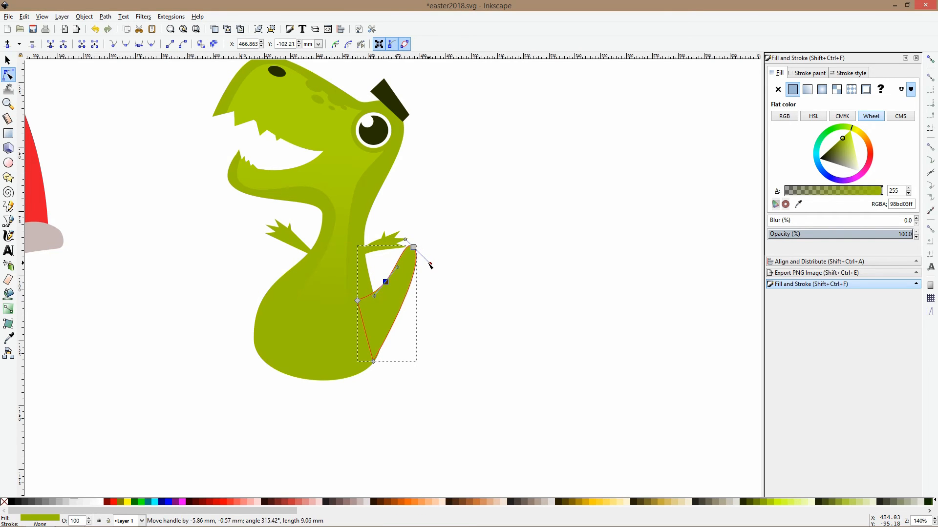
pyautogui.doubleClick(404, 310)
pyautogui.moveTo(406, 240); pyautogui.dragTo(416, 251)
pyautogui.click(386, 282)
pyautogui.press('Delete')
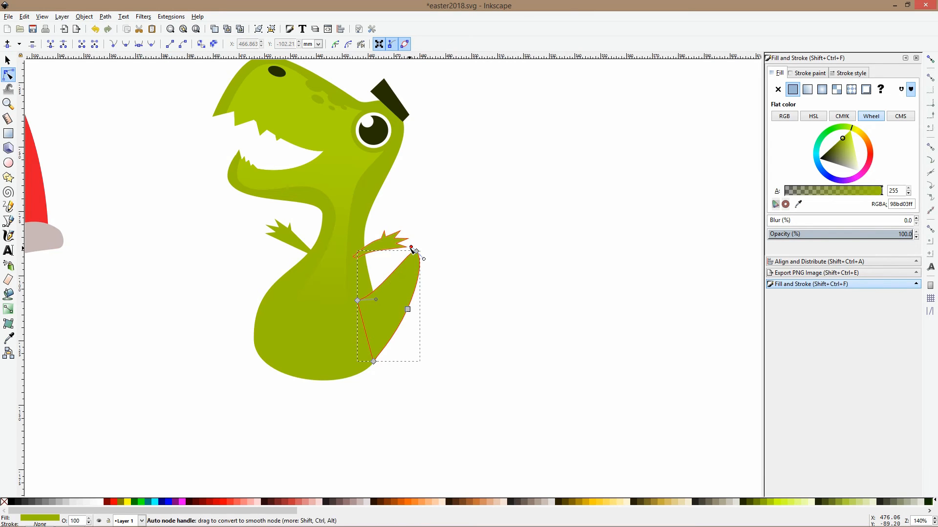
pyautogui.moveTo(375, 300); pyautogui.dragTo(408, 312)
pyautogui.press('s')
pyautogui.scroll(-2, 462, 256)
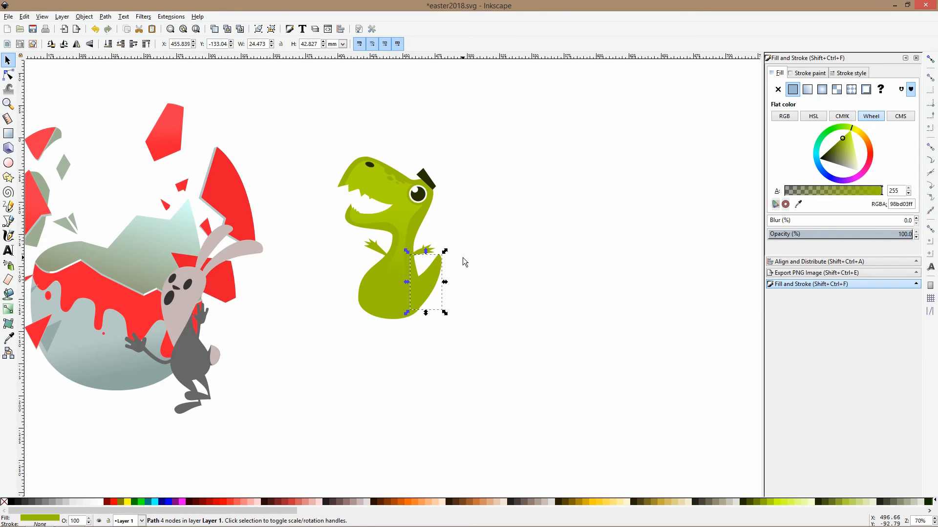
# Select all the dinosaur's parts and group them.
pyautogui.click(476, 189)
pyautogui.moveTo(482, 150); pyautogui.dragTo(323, 361)
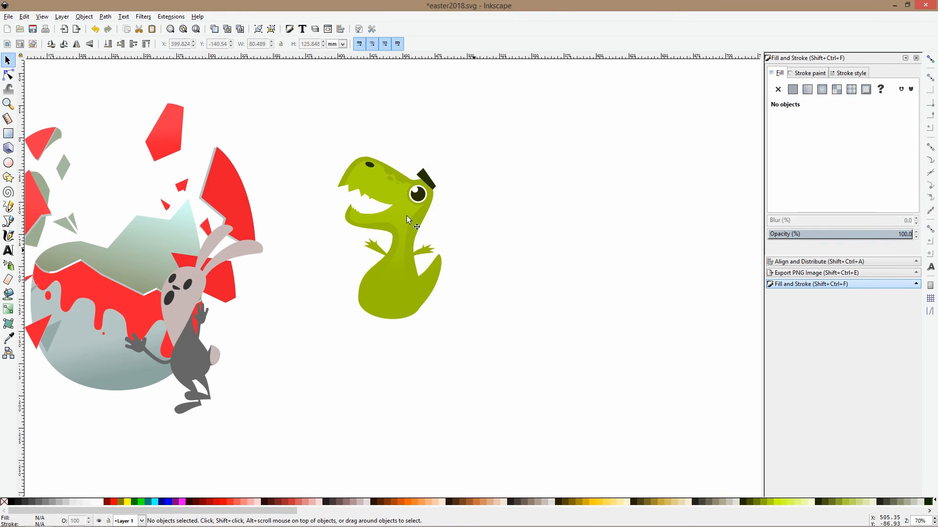
pyautogui.click(397, 199)
pyautogui.moveTo(327, 138); pyautogui.dragTo(499, 380)
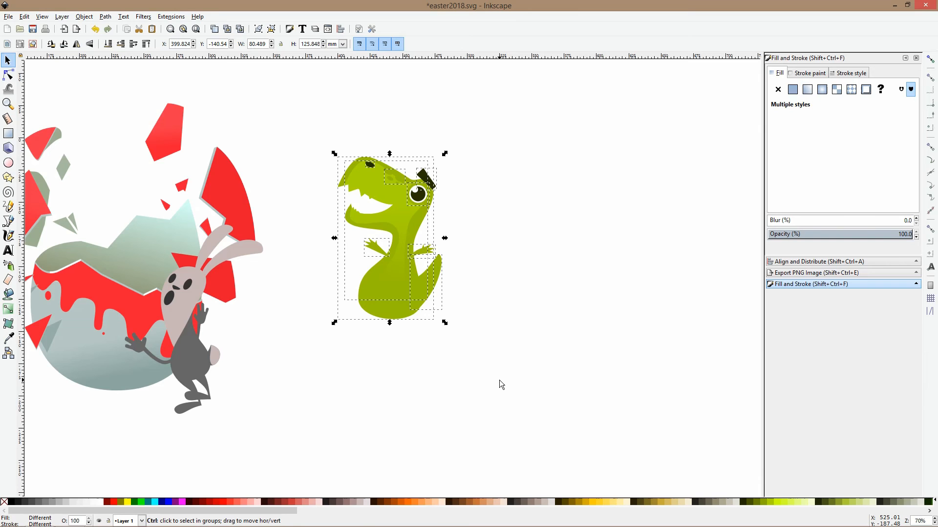
pyautogui.hotkey('ctrl', 'g')
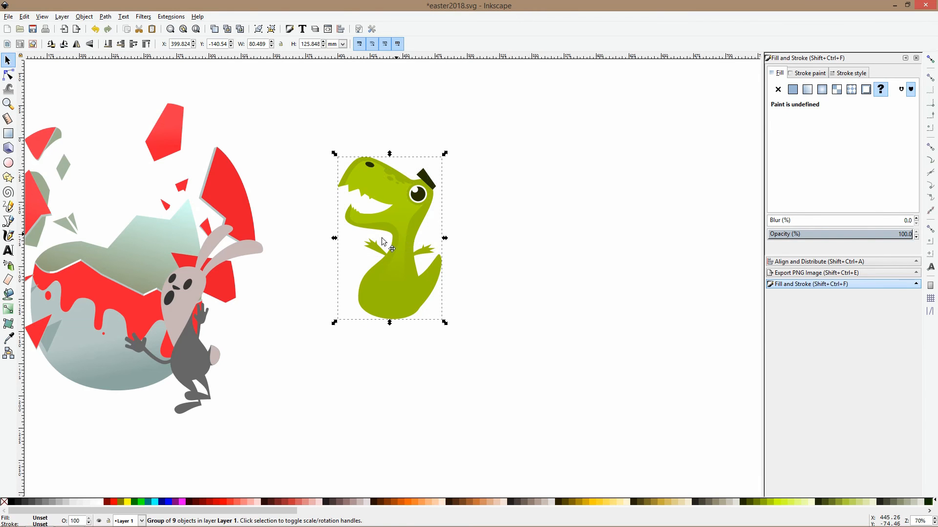
# Move the dinosaur group onto the cracked egg and enlarge it to about 91 mm wide.
pyautogui.moveTo(382, 238); pyautogui.dragTo(110, 250)
pyautogui.scroll(-2, 125, 215)
pyautogui.moveTo(119, 194); pyautogui.dragTo(125, 214)
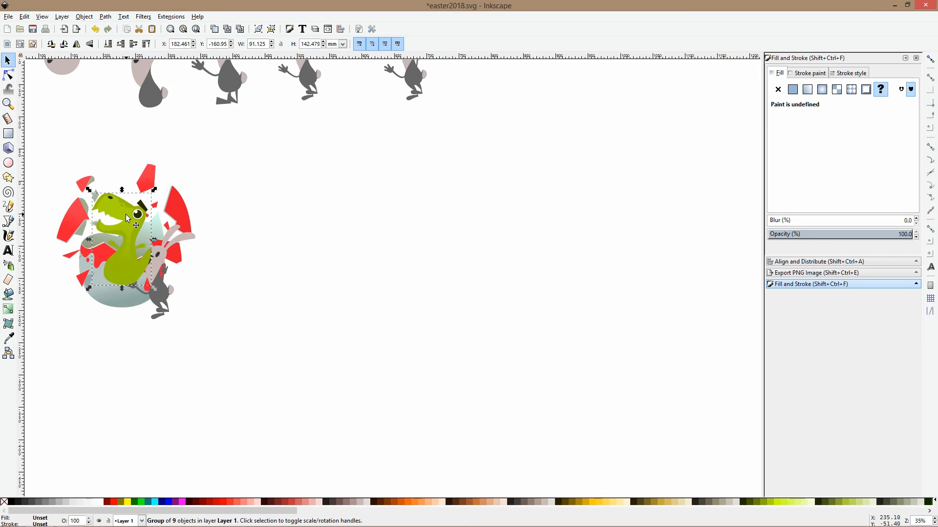
# Stack the dinosaur group between the egg's inner shell and red front shell, and nudge it slightly into place.
pyautogui.press('pagedown')
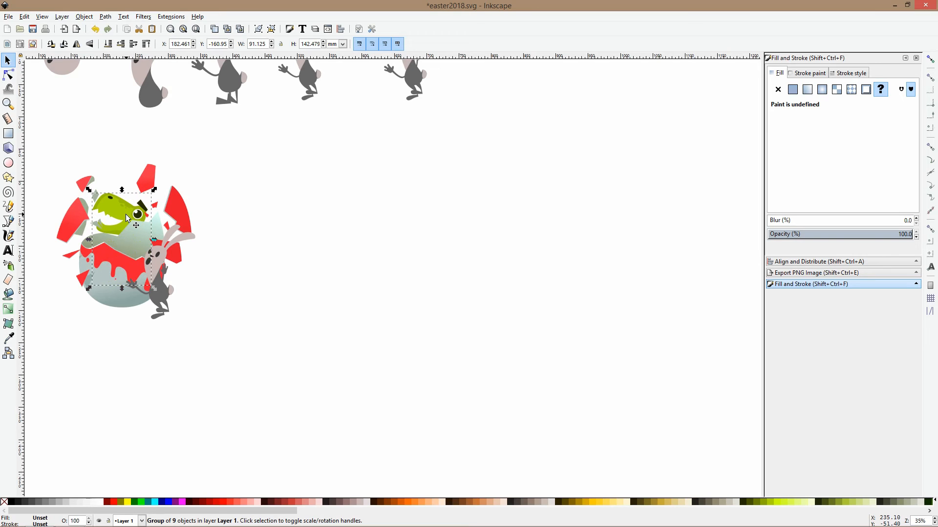
pyautogui.press('pageup')
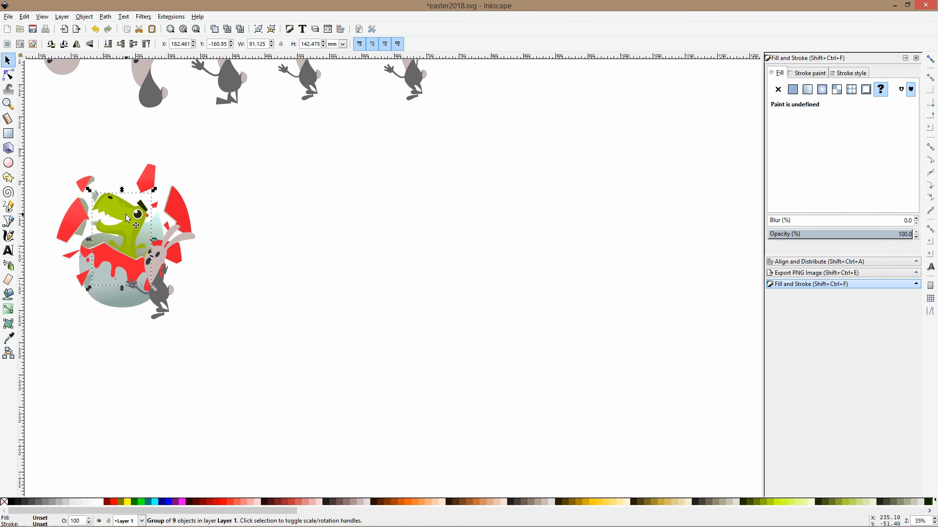
pyautogui.keyDown('ctrl'); pyautogui.scroll(2, 126, 215); pyautogui.keyUp('ctrl')
pyautogui.moveTo(126, 215); pyautogui.dragTo(183, 204)
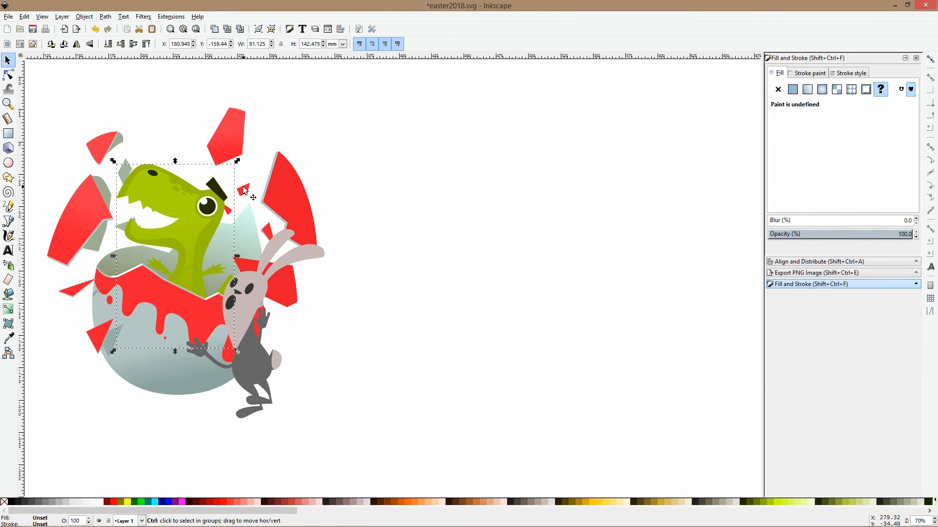
# Cut the two small red shell fragments beside the dinosaur's eye and paste them back near the same spot.
pyautogui.keyDown('ctrl'); pyautogui.click(244, 190); pyautogui.keyUp('ctrl')
pyautogui.keyDown('ctrl'); pyautogui.keyDown('shift'); pyautogui.click(231, 214); pyautogui.keyUp('shift'); pyautogui.keyUp('ctrl')
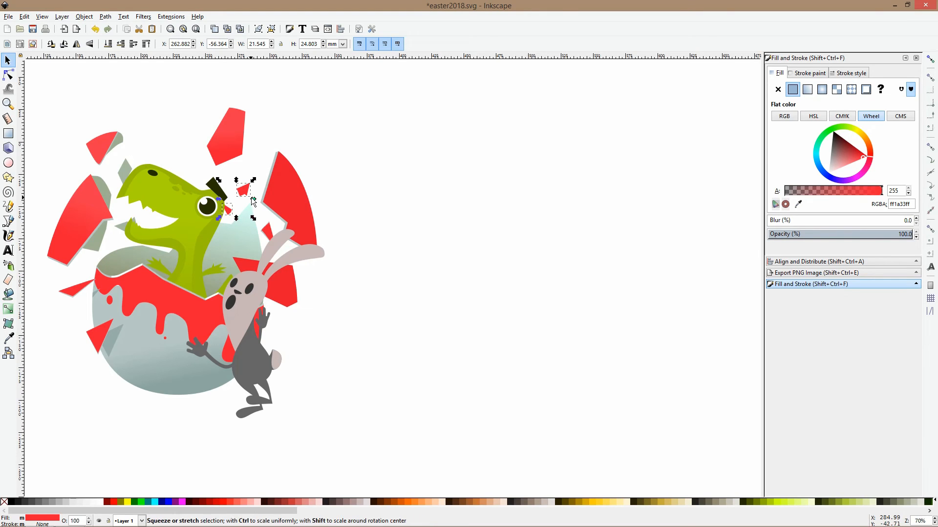
pyautogui.click(295, 139)
pyautogui.hotkey('ctrl', 'v')
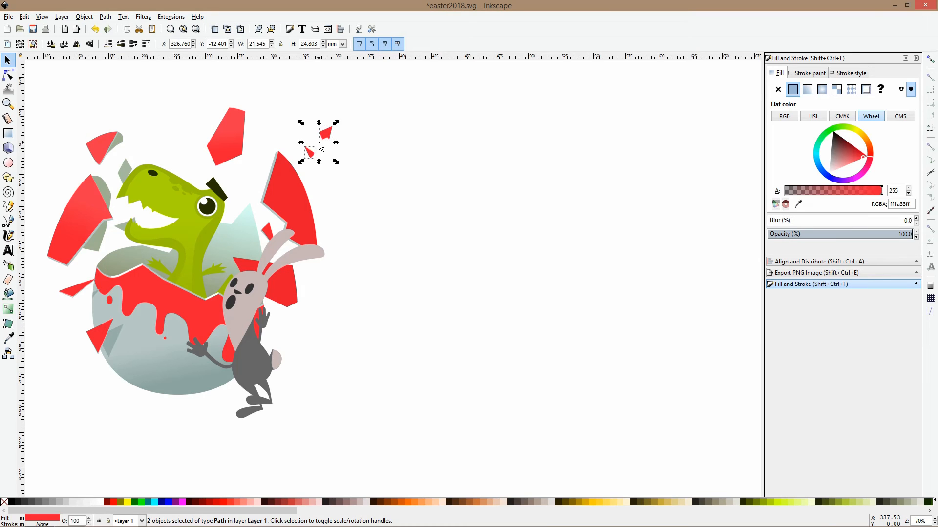
pyautogui.moveTo(320, 148); pyautogui.dragTo(222, 220)
# Group the two red fragments with the front egg shell and bring the rabbit group to the front.
pyautogui.keyDown('shift'); pyautogui.click(179, 294); pyautogui.keyUp('shift')
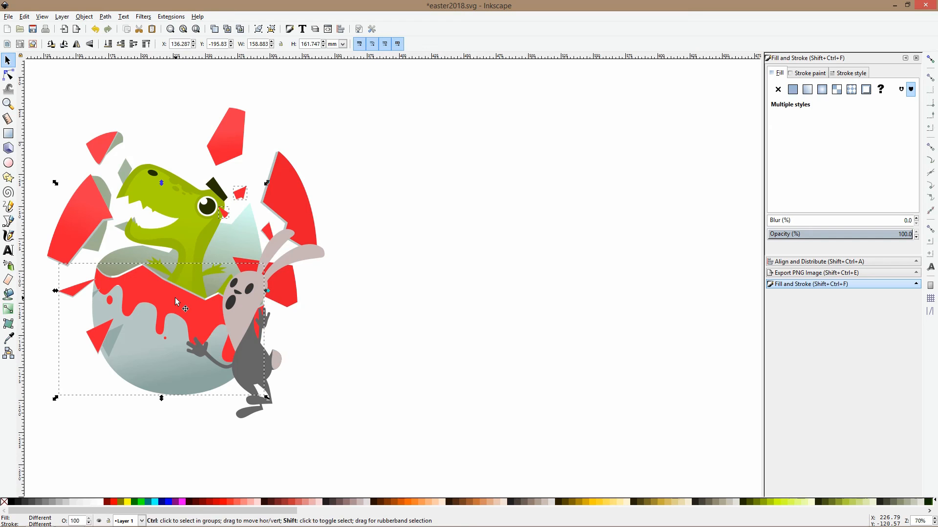
pyautogui.hotkey('ctrl', 'g')
pyautogui.click(263, 367)
pyautogui.press('Home')
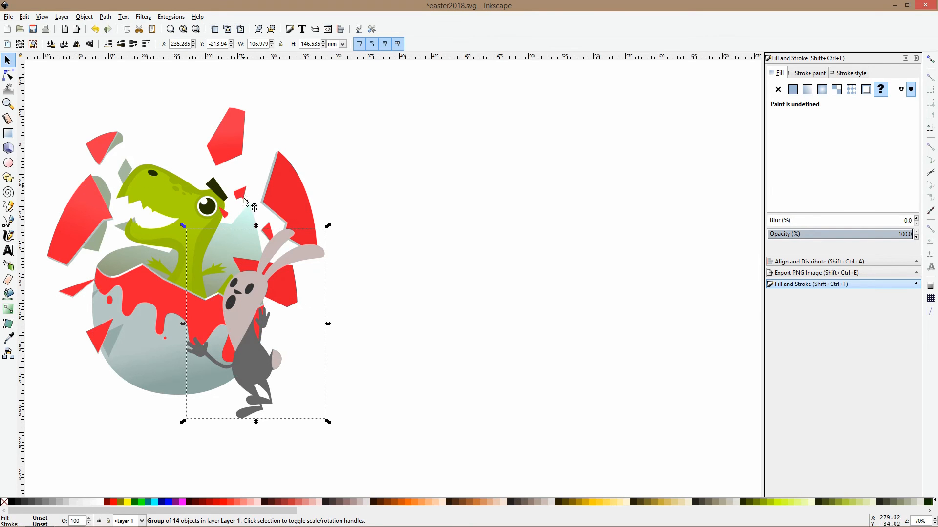
# Move the lower small red fragment away from the dinosaur's neck and shift the upper one down over the inner shell's edge.
pyautogui.scroll(2, 243, 198)
pyautogui.keyDown('ctrl'); pyautogui.click(249, 242); pyautogui.keyUp('ctrl')
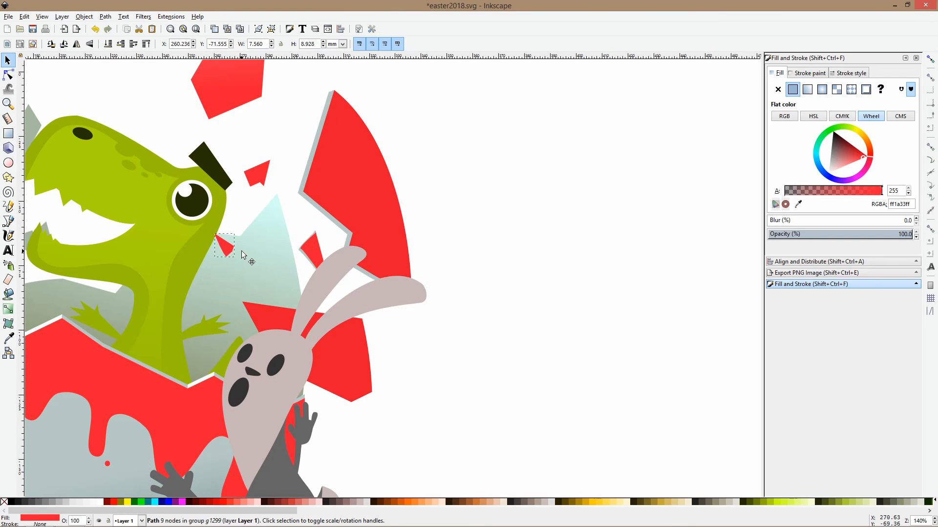
pyautogui.moveTo(252, 246); pyautogui.dragTo(252, 245)
pyautogui.click(286, 135)
pyautogui.scroll(-2, 286, 136)
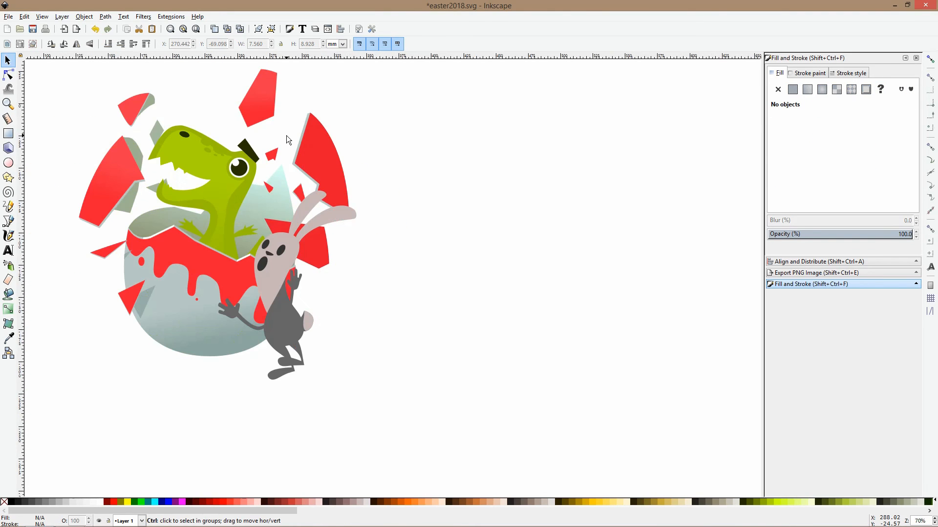
pyautogui.keyDown('ctrl'); pyautogui.click(270, 186); pyautogui.keyUp('ctrl')
pyautogui.press('n')
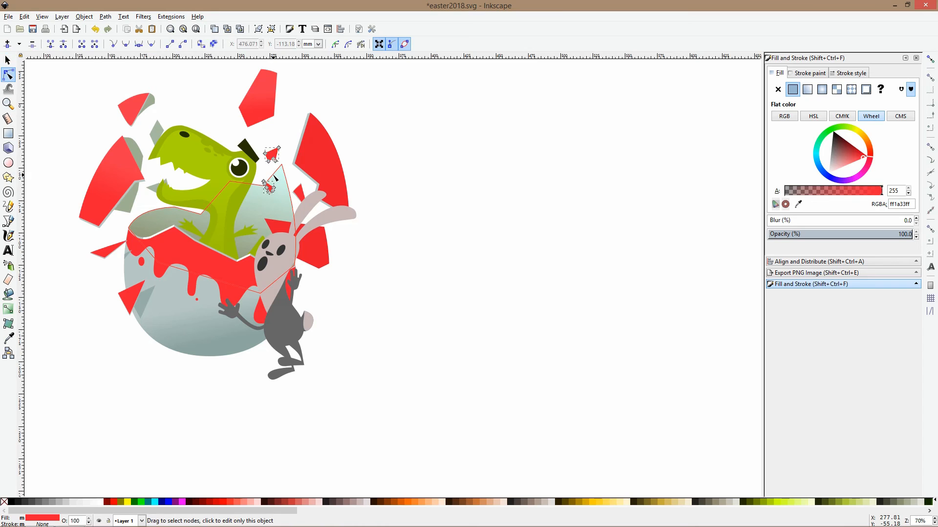
pyautogui.press('space')
pyautogui.moveTo(272, 157); pyautogui.dragTo(274, 176)
pyautogui.click(400, 145)
# Try filling the egg's inner shell with the light grey sampled from the outer shell, and undo the fill.
pyautogui.scroll(-2, 400, 144)
pyautogui.scroll(5, 313, 150)
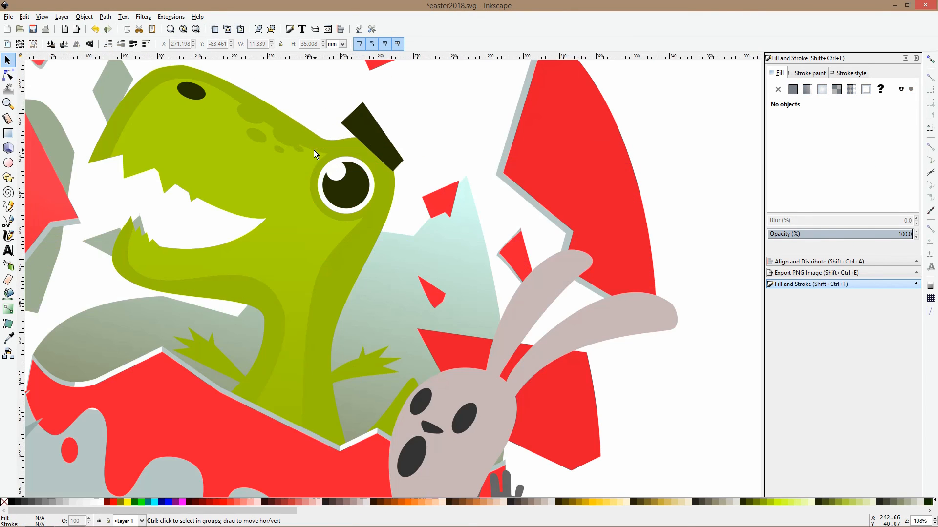
pyautogui.scroll(-3, 314, 150)
pyautogui.scroll(2, 330, 209)
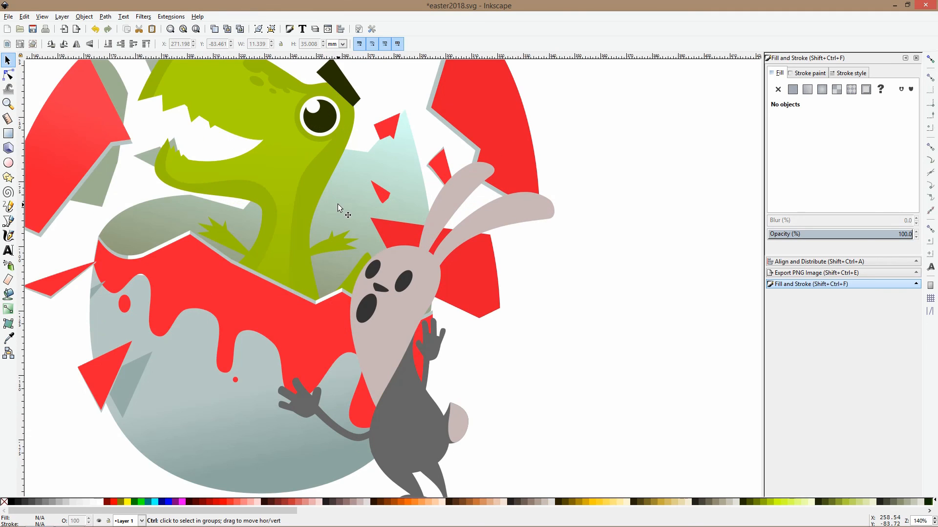
pyautogui.keyDown('ctrl'); pyautogui.click(338, 204); pyautogui.keyUp('ctrl')
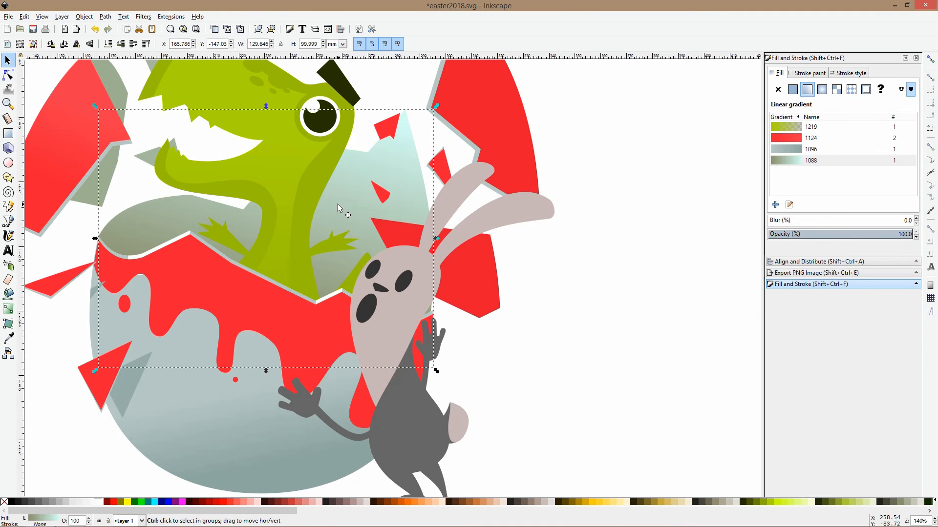
pyautogui.click(8, 337)
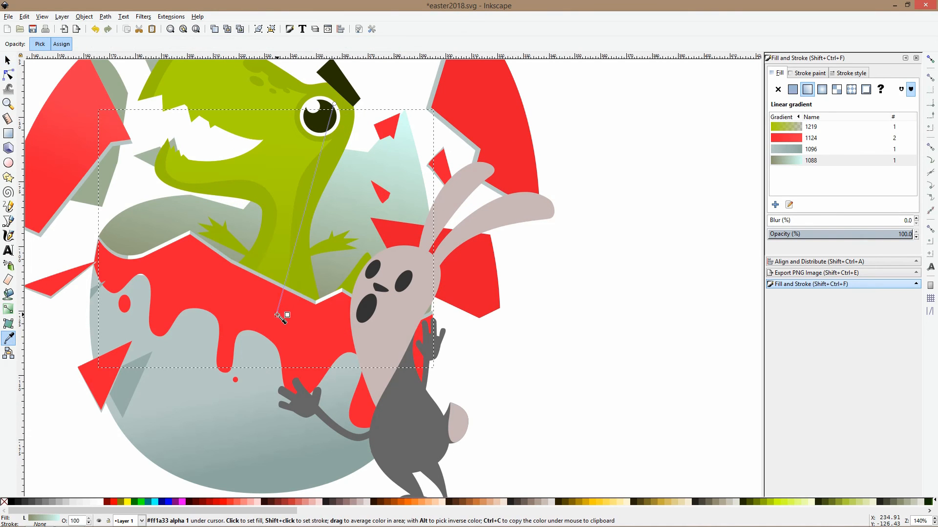
pyautogui.click(207, 322)
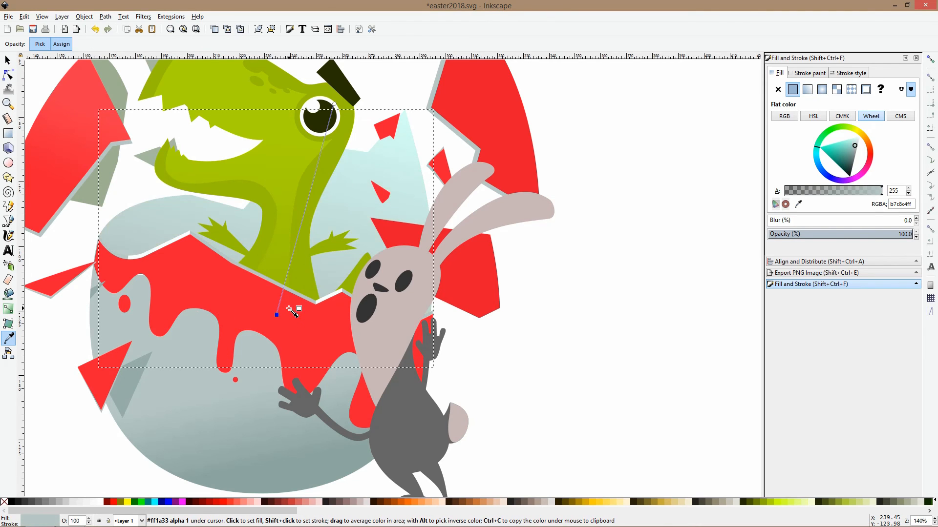
pyautogui.scroll(-3, 289, 308)
pyautogui.scroll(4, 290, 292)
pyautogui.scroll(-1, 290, 292)
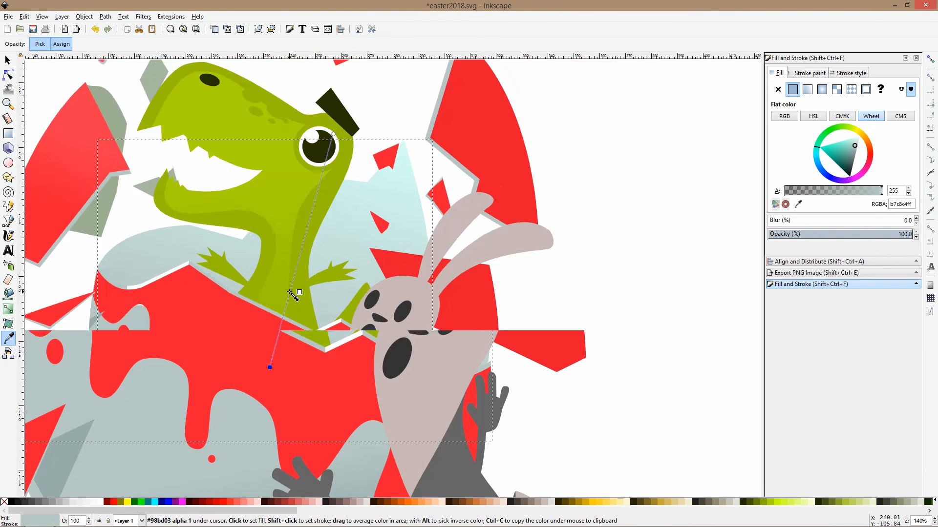
pyautogui.scroll(-1, 290, 292)
pyautogui.hotkey('ctrl', 'z')
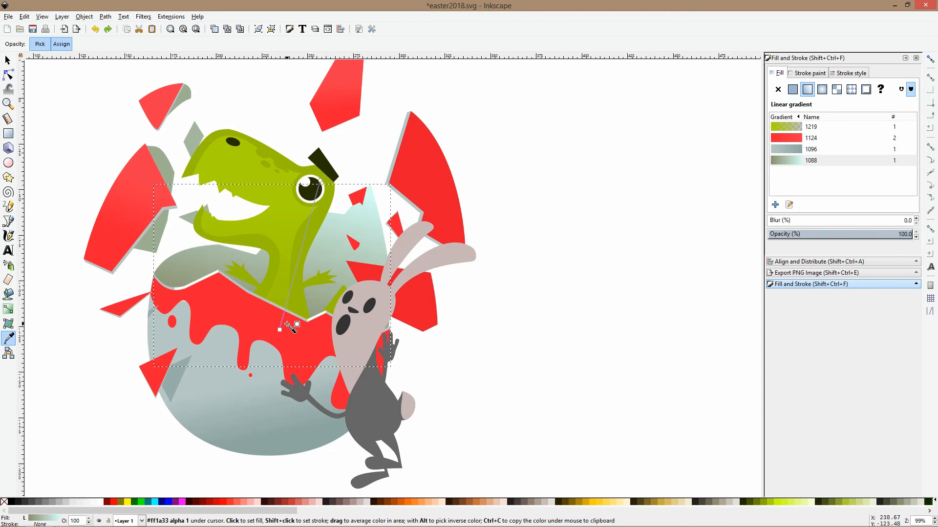
# Fill the egg's inner shell with the rabbit's dark grey and add a linear gradient fading upward to the outer shell's darker grey-green.
pyautogui.click(342, 373)
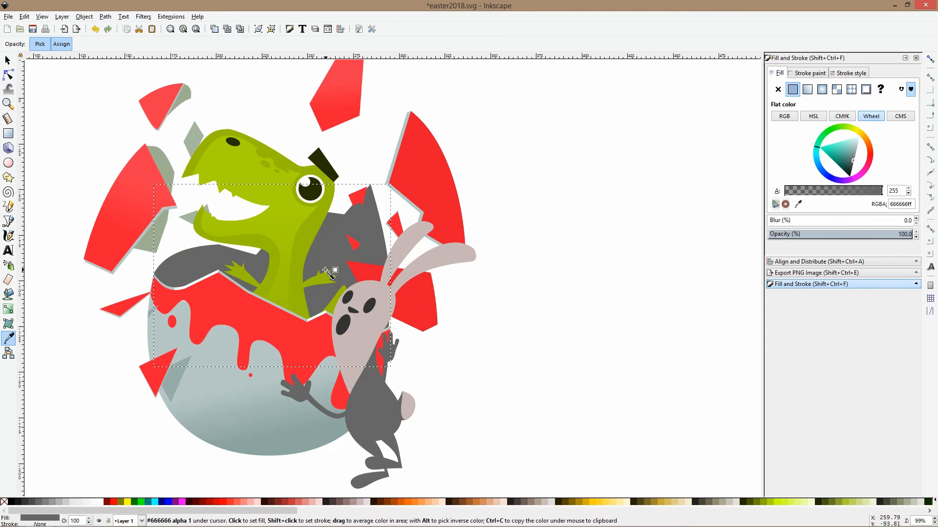
pyautogui.click(8, 308)
pyautogui.moveTo(326, 264); pyautogui.dragTo(333, 230)
pyautogui.press('d')
pyautogui.click(242, 446)
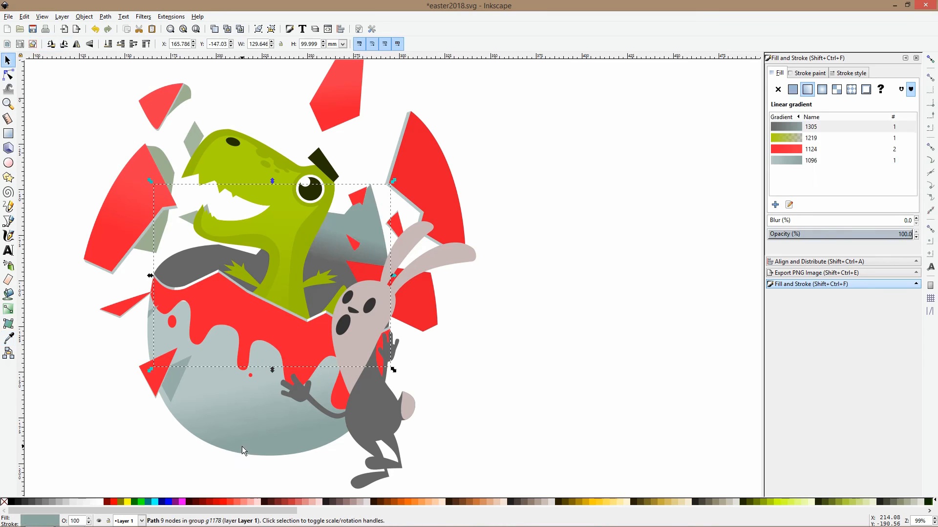
pyautogui.moveTo(326, 263); pyautogui.dragTo(311, 295)
pyautogui.press('s')
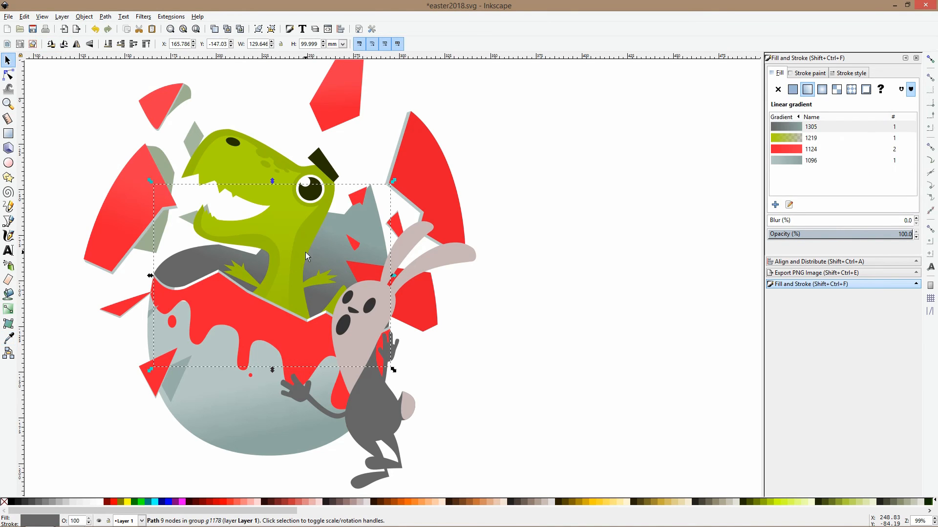
# Move the two small grey-green shell shards from around the dinosaur's lower jaw to above its head.
pyautogui.click(188, 221)
pyautogui.moveTo(187, 221); pyautogui.dragTo(180, 223)
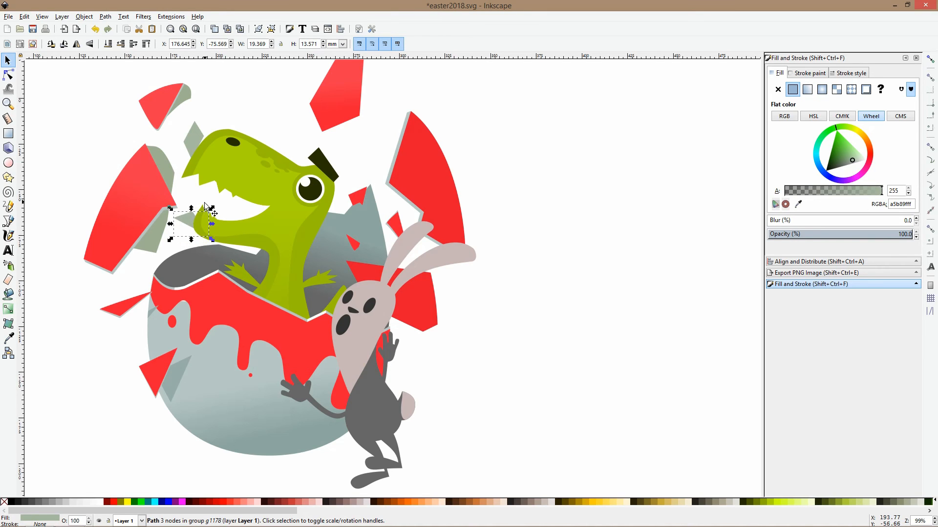
pyautogui.scroll(2, 205, 201)
pyautogui.click(210, 213)
pyautogui.keyDown('ctrl'); pyautogui.click(210, 213); pyautogui.keyUp('ctrl')
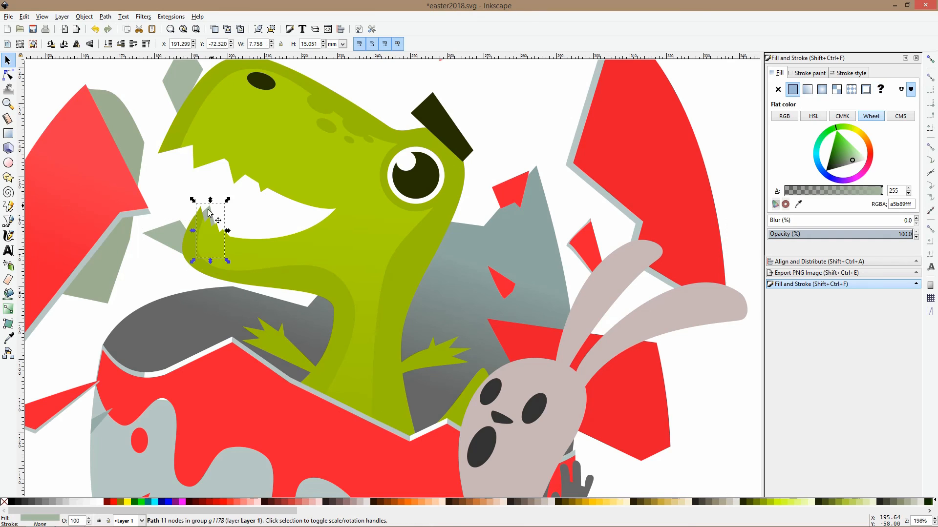
pyautogui.scroll(-2, 175, 224)
pyautogui.moveTo(180, 226); pyautogui.dragTo(251, 120)
pyautogui.doubleClick(245, 118)
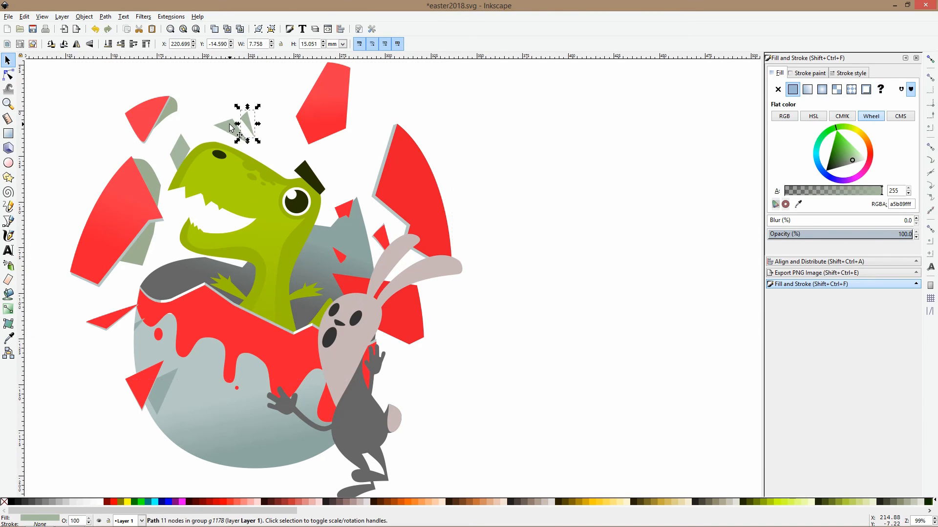
# Select the two grey-green shards above the dinosaur's head and rotate them together clockwise.
pyautogui.click(247, 122)
pyautogui.keyDown('ctrl'); pyautogui.click(247, 121); pyautogui.keyUp('ctrl')
pyautogui.keyDown('ctrl'); pyautogui.keyDown('shift'); pyautogui.click(228, 125); pyautogui.keyUp('shift'); pyautogui.keyUp('ctrl')
pyautogui.click(225, 123)
pyautogui.moveTo(211, 107); pyautogui.dragTo(226, 105)
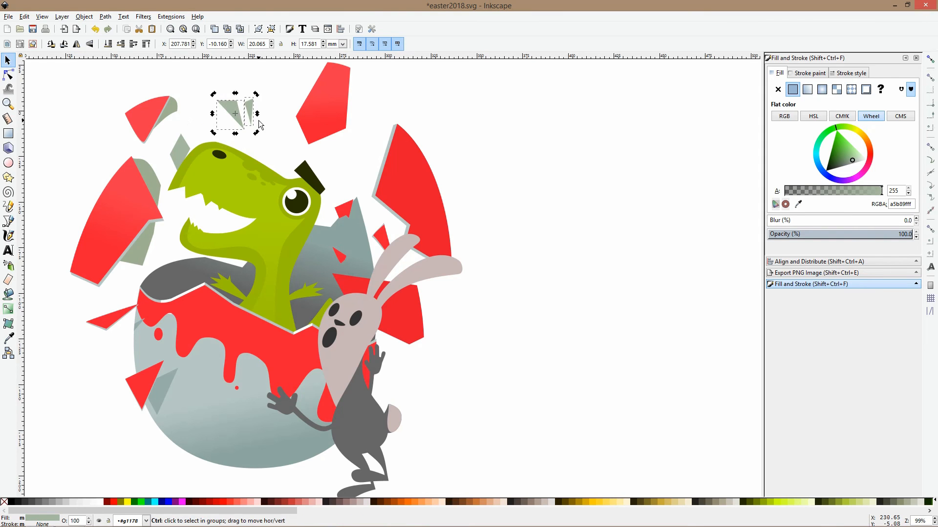
pyautogui.keyDown('ctrl'); pyautogui.scroll(-2, 257, 120); pyautogui.keyUp('ctrl')
pyautogui.click(371, 122)
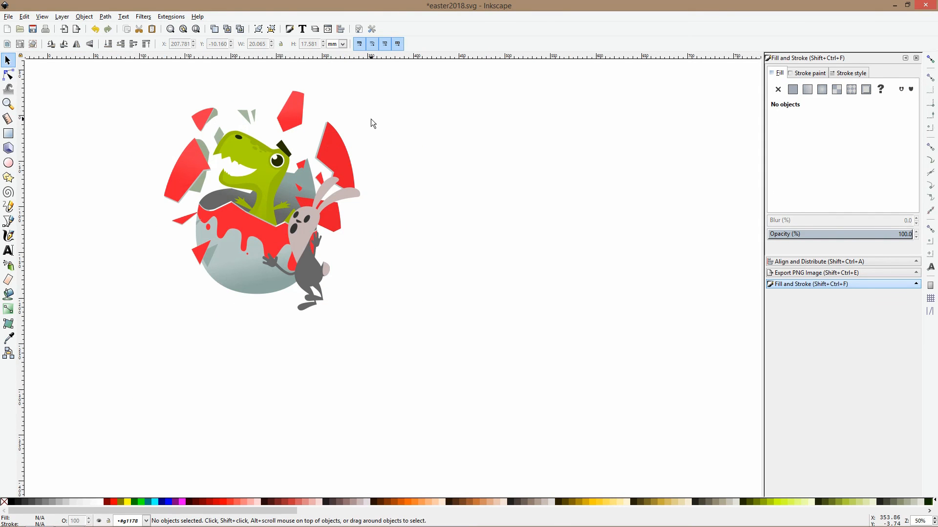
# Enlarge the dinosaur group proportionally upward to about 95 mm wide and 149 mm high.
pyautogui.keyDown('ctrl'); pyautogui.scroll(2, 298, 125); pyautogui.keyUp('ctrl')
pyautogui.click(256, 241)
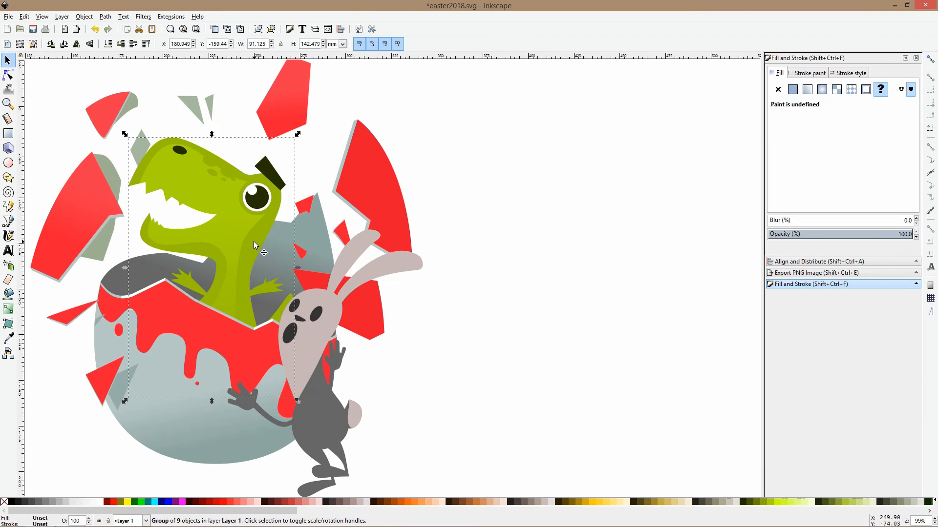
pyautogui.moveTo(211, 136); pyautogui.dragTo(210, 124)
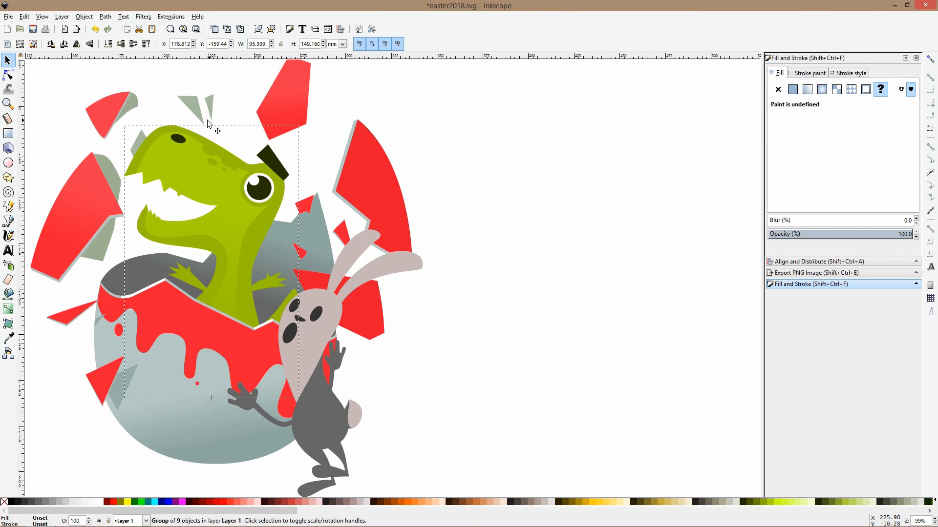
# Delete the small grey-green shell shard beside the dinosaur's snout.
pyautogui.keyDown('ctrl'); pyautogui.click(137, 145); pyautogui.keyUp('ctrl')
pyautogui.press('Escape')
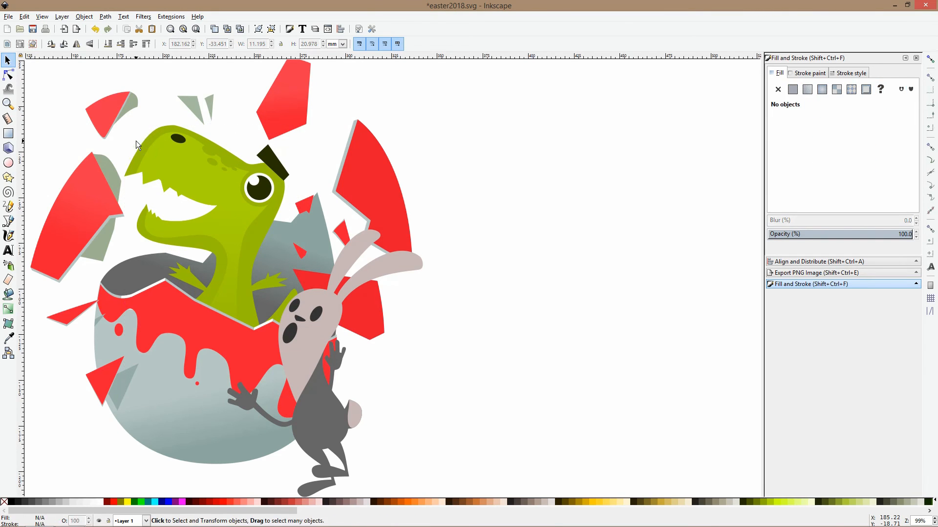
pyautogui.keyDown('ctrl'); pyautogui.scroll(-3, 140, 143); pyautogui.keyUp('ctrl')
pyautogui.keyDown('ctrl'); pyautogui.scroll(3, 175, 143); pyautogui.keyUp('ctrl')
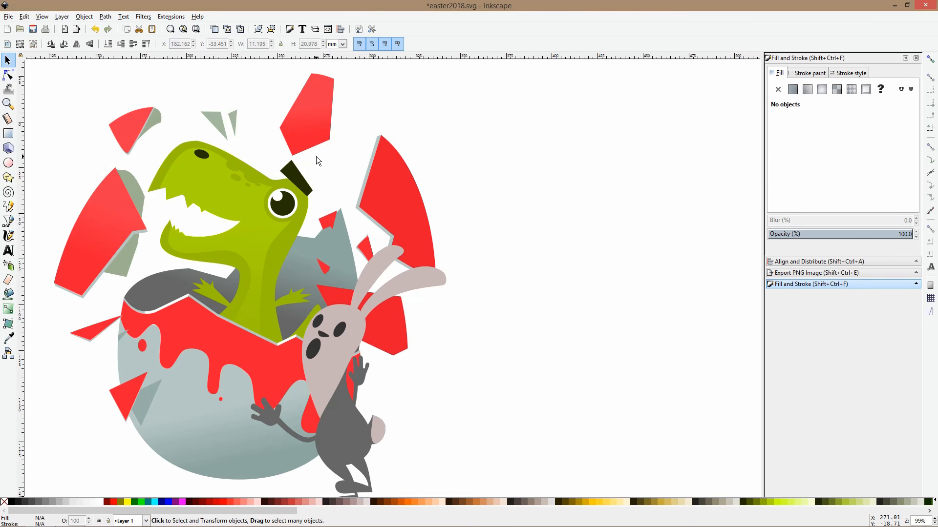
pyautogui.keyDown('ctrl'); pyautogui.scroll(-2, 316, 156); pyautogui.keyUp('ctrl')
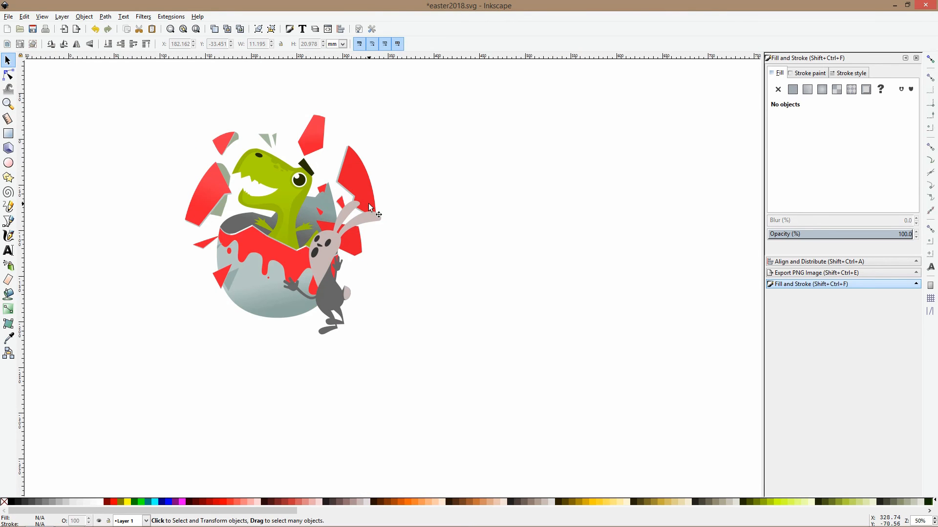
pyautogui.keyDown('ctrl'); pyautogui.scroll(1, 368, 203); pyautogui.keyUp('ctrl')
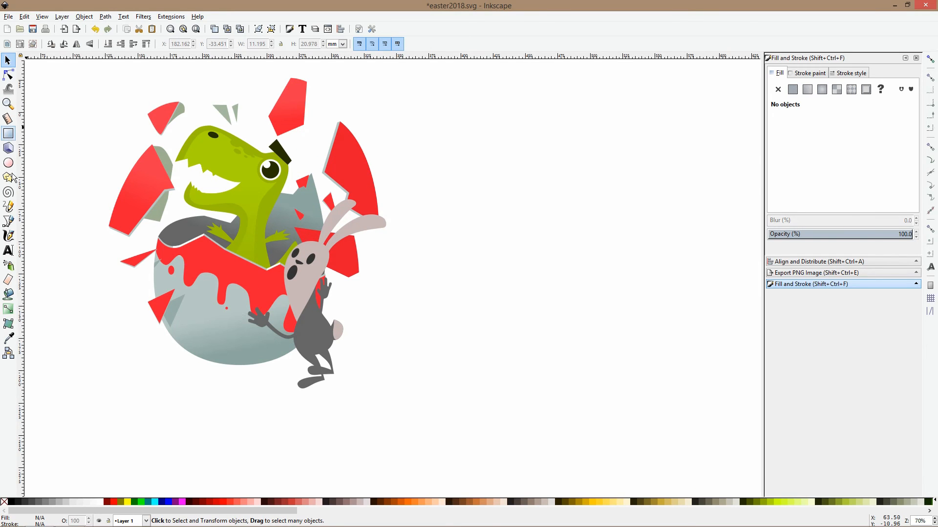
# Draw a narrow, downward-tapering four-sided paintbrush handle about 4 mm wide and 28 mm high on the empty canvas beside the rabbit.
pyautogui.click(8, 221)
pyautogui.keyDown('ctrl'); pyautogui.scroll(1, 285, 360); pyautogui.keyUp('ctrl')
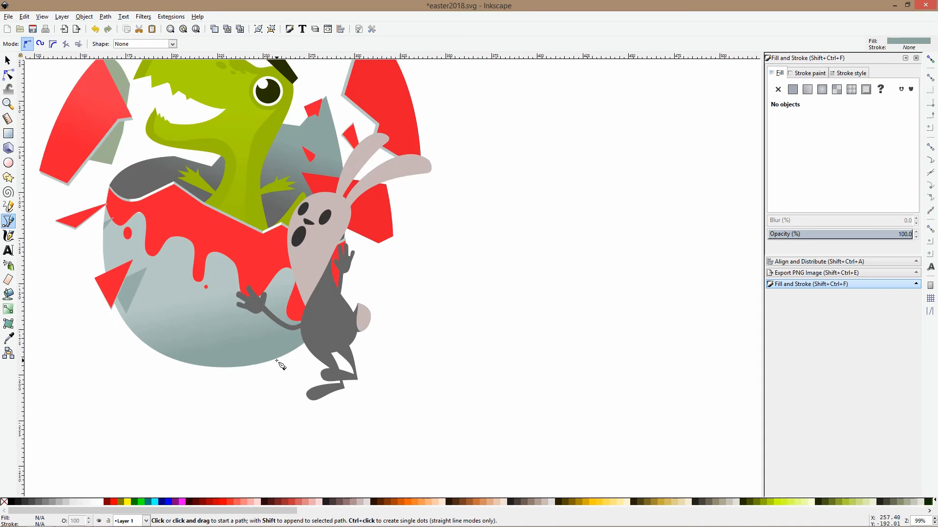
pyautogui.keyDown('ctrl'); pyautogui.scroll(2, 248, 358); pyautogui.keyUp('ctrl')
pyautogui.click(571, 228)
pyautogui.click(574, 328)
pyautogui.click(585, 228)
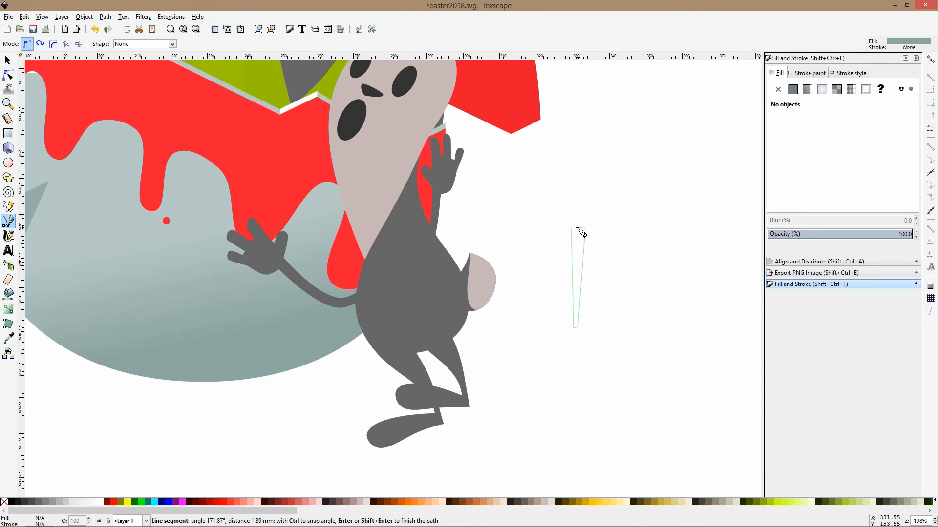
pyautogui.click(572, 228)
# Draw a closed kite-shaped brush tip just above the handle, with its long point facing upward.
pyautogui.click(579, 161)
pyautogui.click(557, 210)
pyautogui.click(576, 225)
pyautogui.click(593, 211)
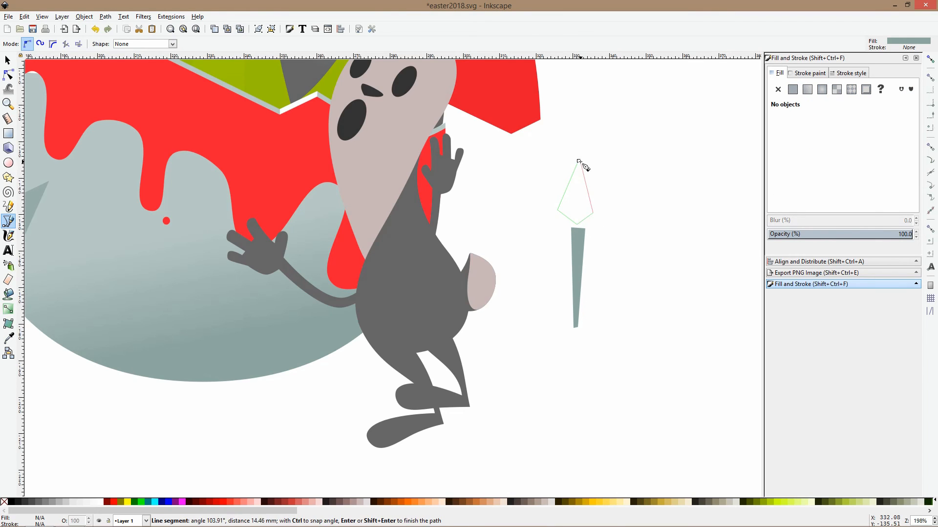
pyautogui.click(578, 162)
# Round the brush tip's side corners and curve its edge into a flame-like shape, and fill it with the egg's red.
pyautogui.click(8, 75)
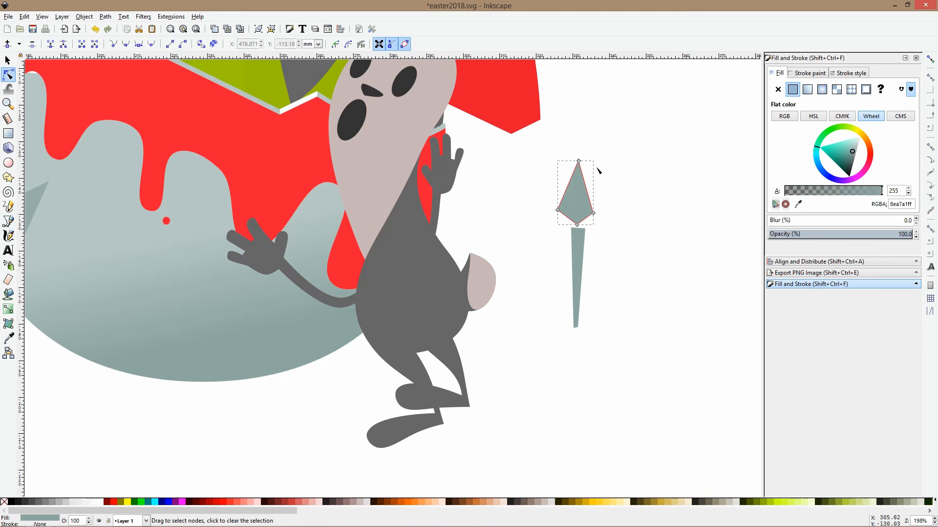
pyautogui.keyDown('ctrl'); pyautogui.click(558, 210); pyautogui.keyUp('ctrl')
pyautogui.keyDown('ctrl'); pyautogui.click(593, 213); pyautogui.keyUp('ctrl')
pyautogui.moveTo(586, 185); pyautogui.dragTo(597, 217)
pyautogui.click(8, 338)
pyautogui.click(167, 125)
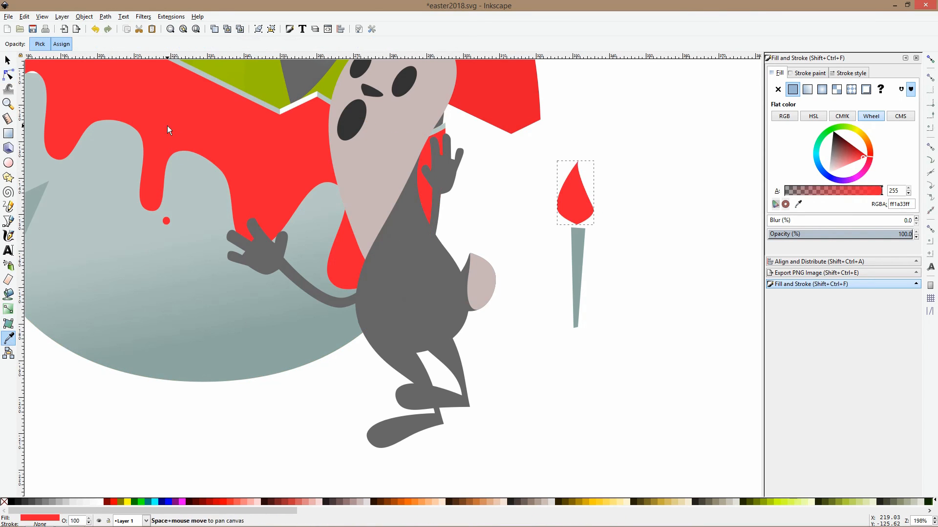
# Fill the brush handle with the rabbit body's dark grey (#666666).
pyautogui.press('s')
pyautogui.click(568, 254)
pyautogui.click(579, 254)
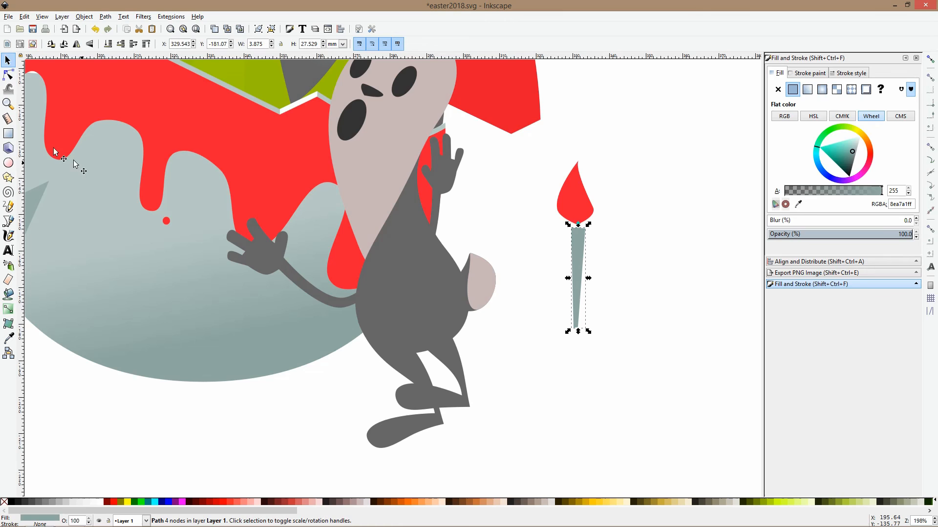
pyautogui.click(9, 338)
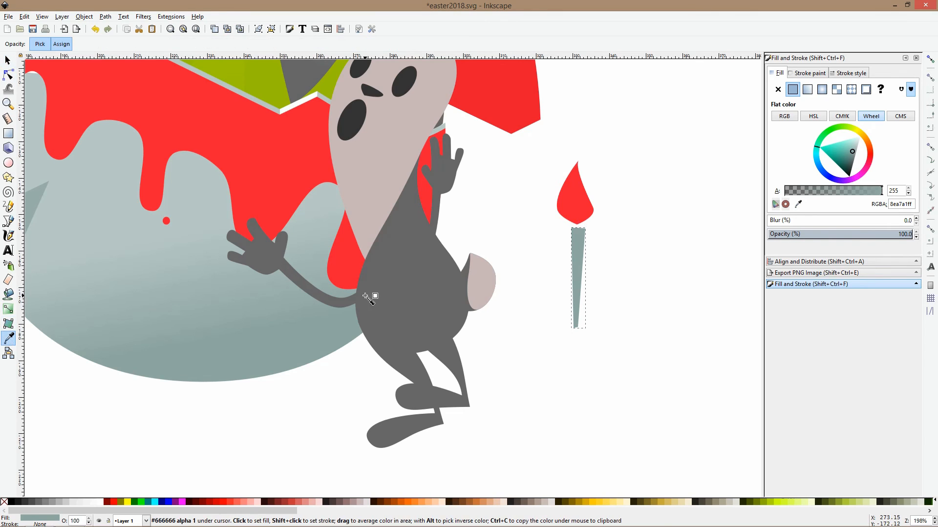
pyautogui.click(380, 299)
# Group the brush handle and tip, rotate the brush to point away from the rabbit, and place it below its outstretched hand.
pyautogui.press('s')
pyautogui.keyDown('shift'); pyautogui.click(587, 219); pyautogui.keyUp('shift')
pyautogui.hotkey('ctrl', 'g')
pyautogui.click(587, 220)
pyautogui.moveTo(596, 157); pyautogui.dragTo(127, 257)
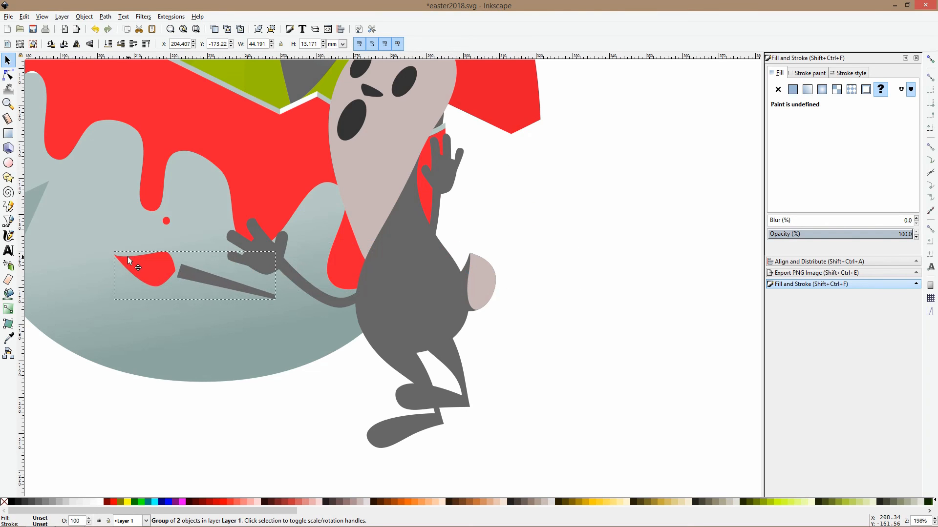
# Draw three round drops below the brush tip and four flat ellipses beneath the egg, combining the ellipses into one puddle path.
pyautogui.click(8, 162)
pyautogui.moveTo(125, 293)
pyautogui.mouseDown()
pyautogui.moveTo(142, 313)
pyautogui.moveTo(123, 350)
pyautogui.mouseUp()
pyautogui.scroll(-2, 136, 428)
pyautogui.moveTo(112, 402); pyautogui.dragTo(131, 429)
pyautogui.moveTo(156, 437); pyautogui.dragTo(165, 442)
pyautogui.press('s')
pyautogui.moveTo(87, 369); pyautogui.dragTo(225, 459)
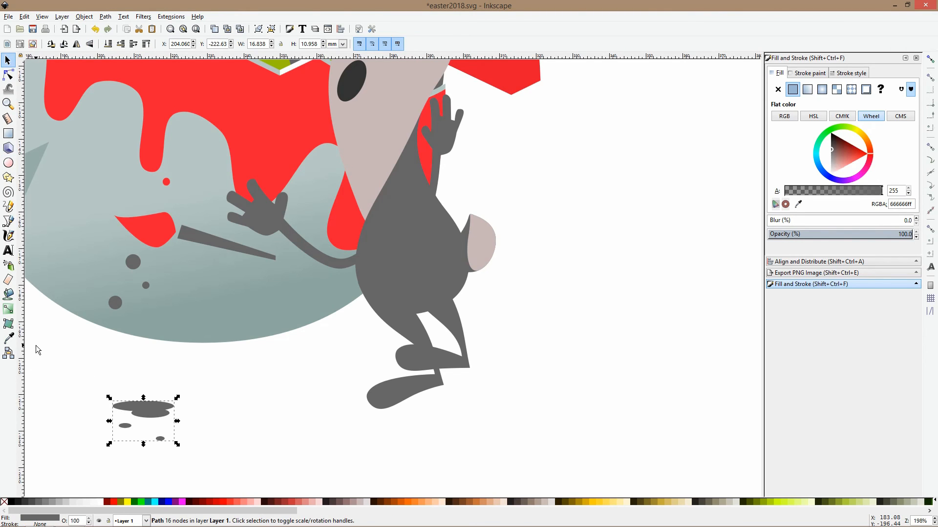
# Fill the puddle and the three round drops with the brush tip's red.
pyautogui.click(8, 338)
pyautogui.click(162, 221)
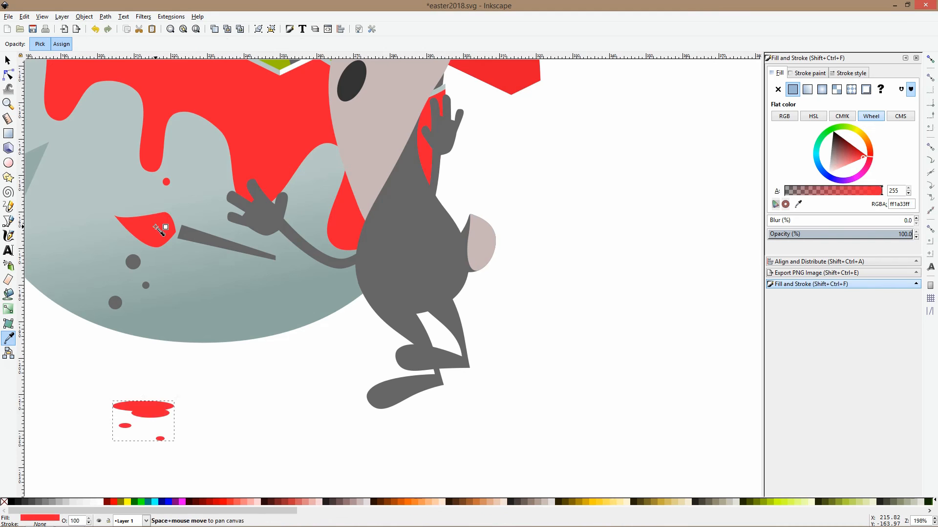
pyautogui.press('s')
pyautogui.click(133, 262)
pyautogui.keyDown('shift'); pyautogui.click(146, 285); pyautogui.keyUp('shift')
pyautogui.keyDown('shift'); pyautogui.click(115, 303); pyautogui.keyUp('shift')
pyautogui.click(8, 338)
pyautogui.click(126, 406)
pyautogui.press('s')
pyautogui.click(153, 360)
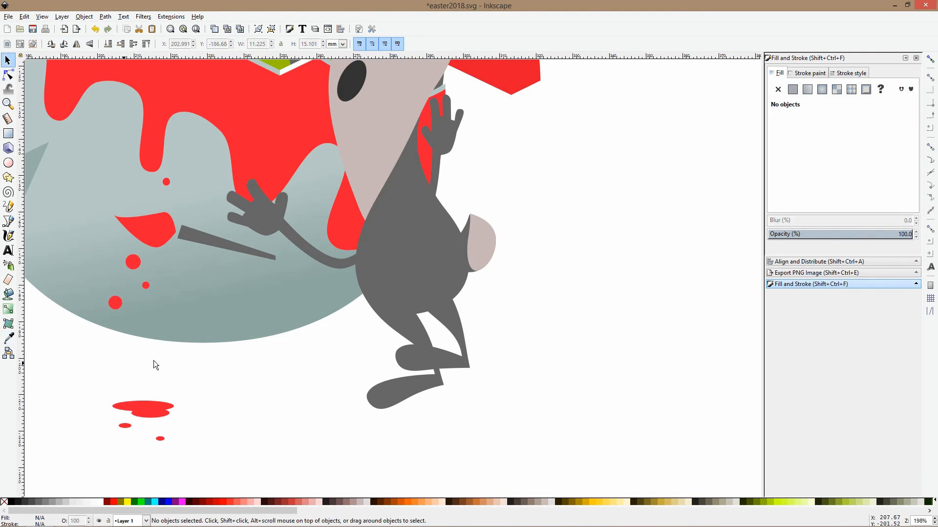
# Fill the nose inside the rabbit group with a light salmon pink.
pyautogui.scroll(-3, 297, 300)
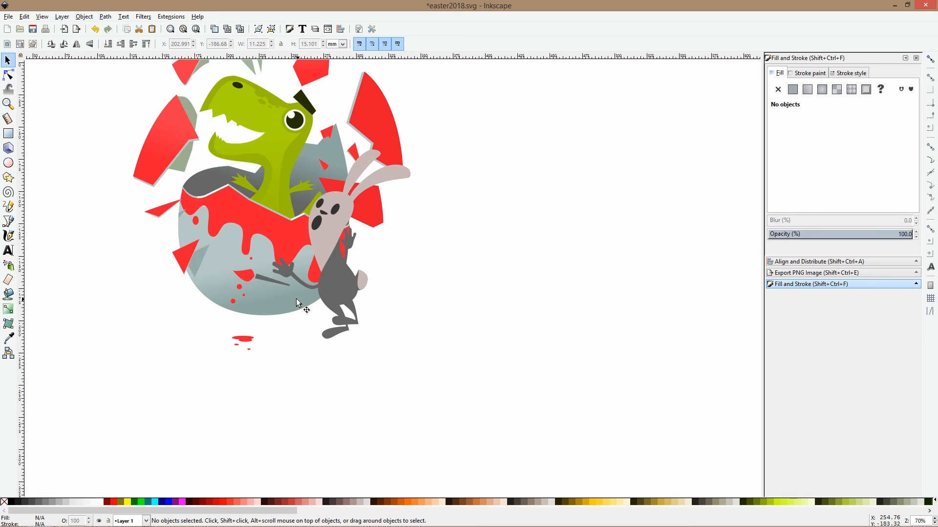
pyautogui.click(331, 284)
pyautogui.keyDown('ctrl'); pyautogui.scroll(2, 335, 234); pyautogui.keyUp('ctrl')
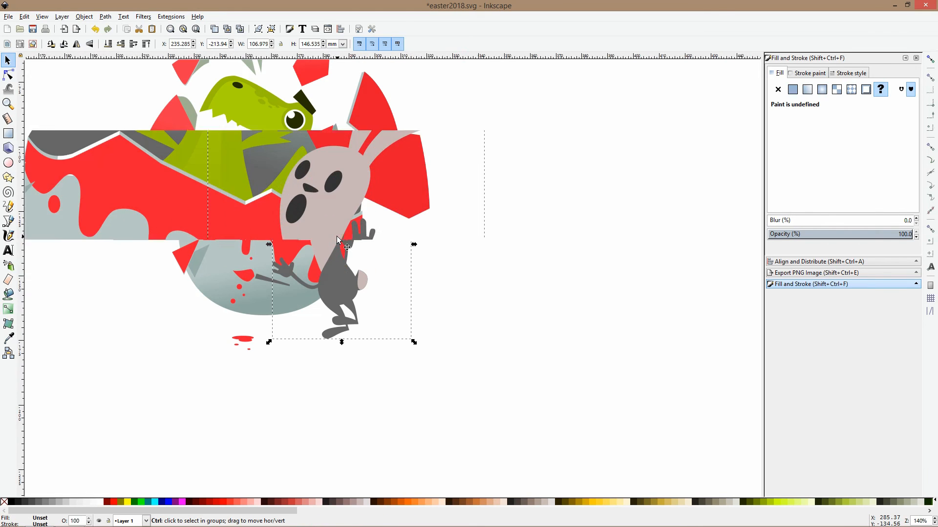
pyautogui.keyDown('ctrl'); pyautogui.scroll(3, 315, 186); pyautogui.keyUp('ctrl')
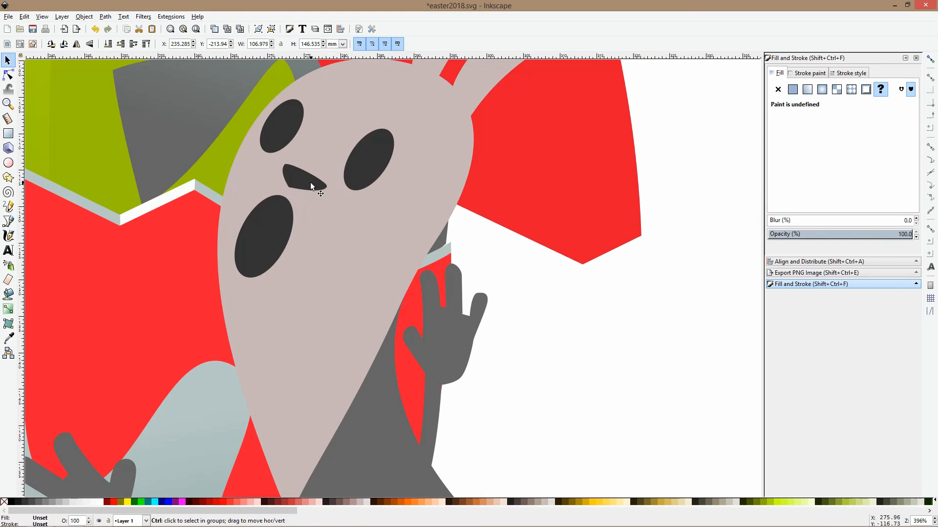
pyautogui.keyDown('ctrl'); pyautogui.click(310, 183); pyautogui.keyUp('ctrl')
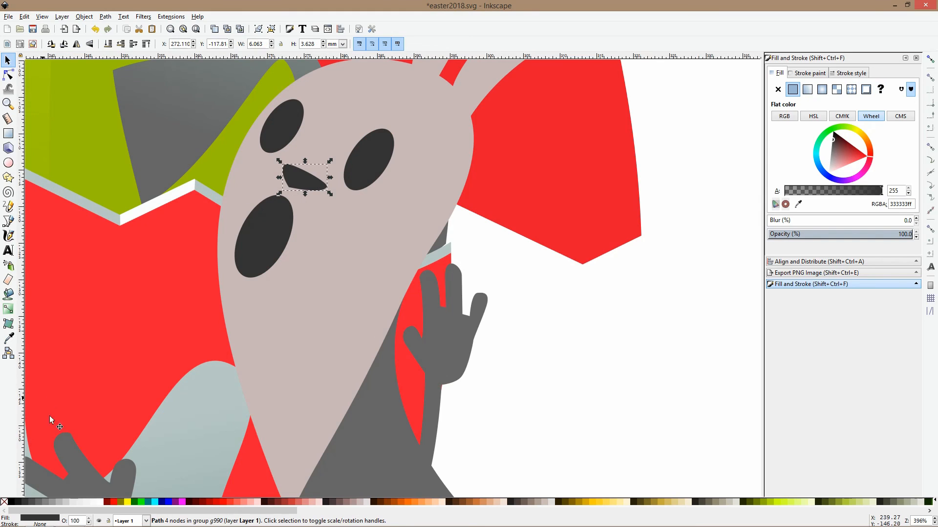
pyautogui.click(246, 501)
# Fill the rabbit's head and both ears with white.
pyautogui.click(324, 125)
pyautogui.keyDown('ctrl'); pyautogui.scroll(-2, 332, 126); pyautogui.keyUp('ctrl')
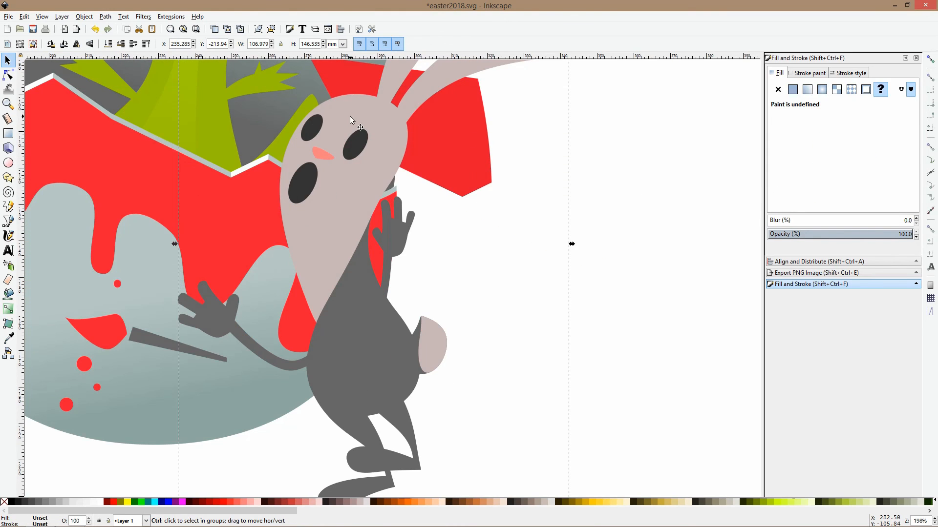
pyautogui.keyDown('ctrl'); pyautogui.click(350, 115); pyautogui.keyUp('ctrl')
pyautogui.keyDown('ctrl'); pyautogui.keyDown('shift'); pyautogui.click(410, 101); pyautogui.keyUp('shift'); pyautogui.keyUp('ctrl')
pyautogui.keyDown('ctrl'); pyautogui.keyDown('shift'); pyautogui.click(406, 107); pyautogui.keyUp('shift'); pyautogui.keyUp('ctrl')
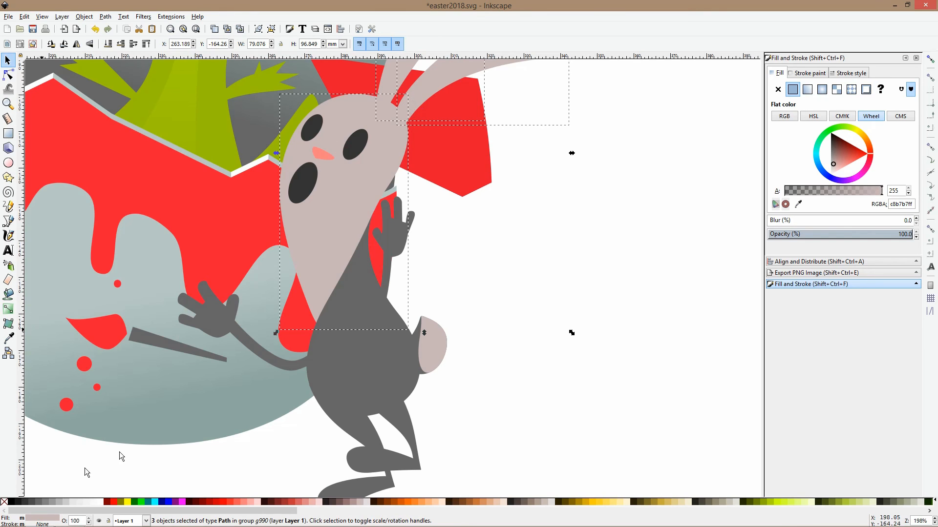
pyautogui.click(101, 501)
pyautogui.keyDown('ctrl'); pyautogui.scroll(-3, 548, 187); pyautogui.keyUp('ctrl')
pyautogui.moveTo(548, 186); pyautogui.dragTo(497, 228)
pyautogui.keyDown('ctrl'); pyautogui.scroll(2, 498, 183); pyautogui.keyUp('ctrl')
pyautogui.press('Escape')
# Give the rabbit's shorter, upright ear a linear gradient from white to the egg's light grey-blue at the ear's base.
pyautogui.keyDown('ctrl'); pyautogui.click(422, 143); pyautogui.keyUp('ctrl')
pyautogui.keyDown('ctrl'); pyautogui.keyDown('shift'); pyautogui.click(423, 197); pyautogui.keyUp('shift'); pyautogui.keyUp('ctrl')
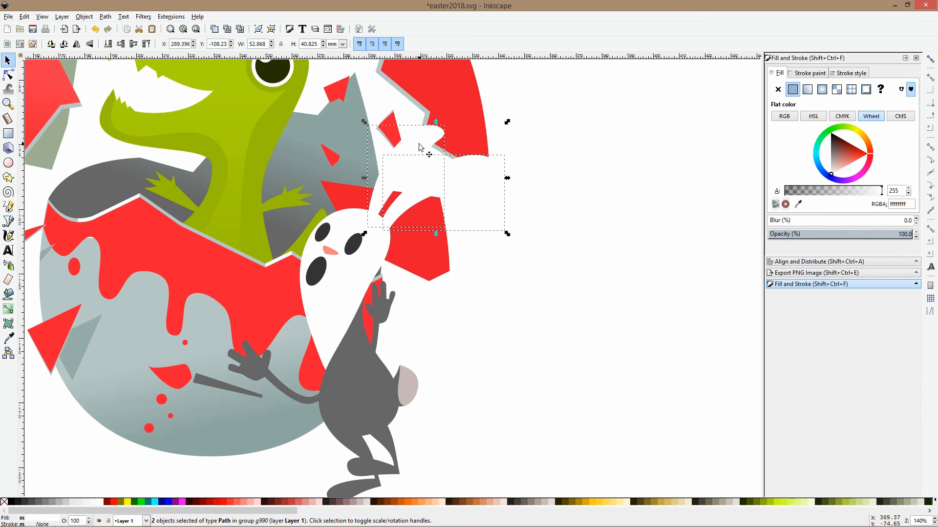
pyautogui.click(508, 145)
pyautogui.keyDown('ctrl'); pyautogui.click(438, 141); pyautogui.keyUp('ctrl')
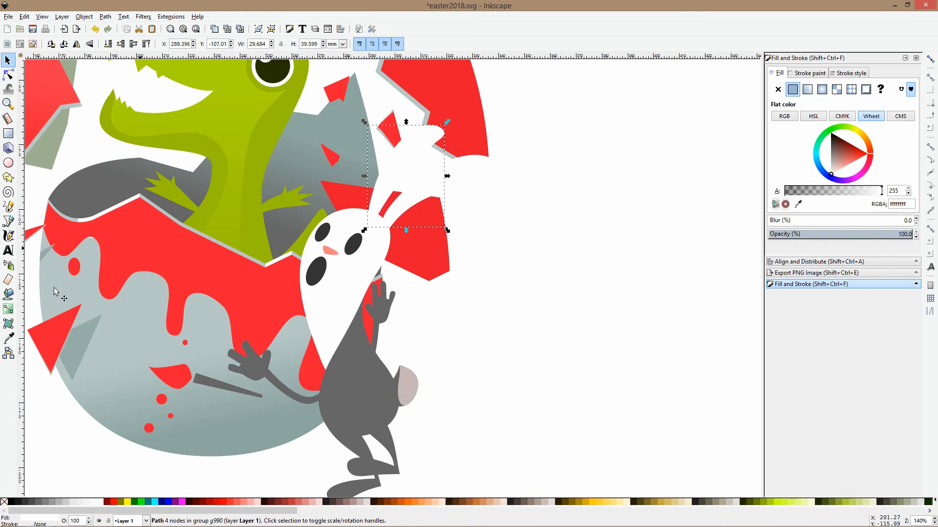
pyautogui.click(8, 309)
pyautogui.moveTo(389, 167); pyautogui.dragTo(372, 210)
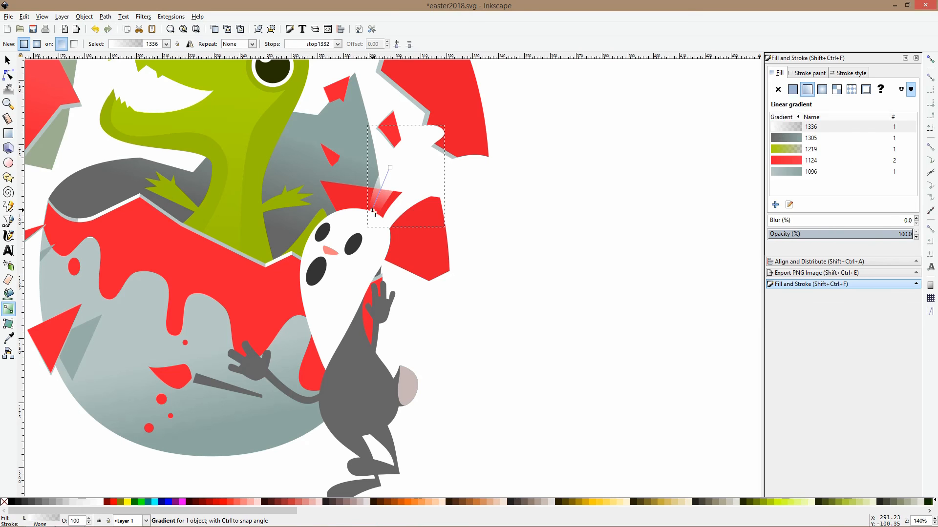
pyautogui.click(9, 338)
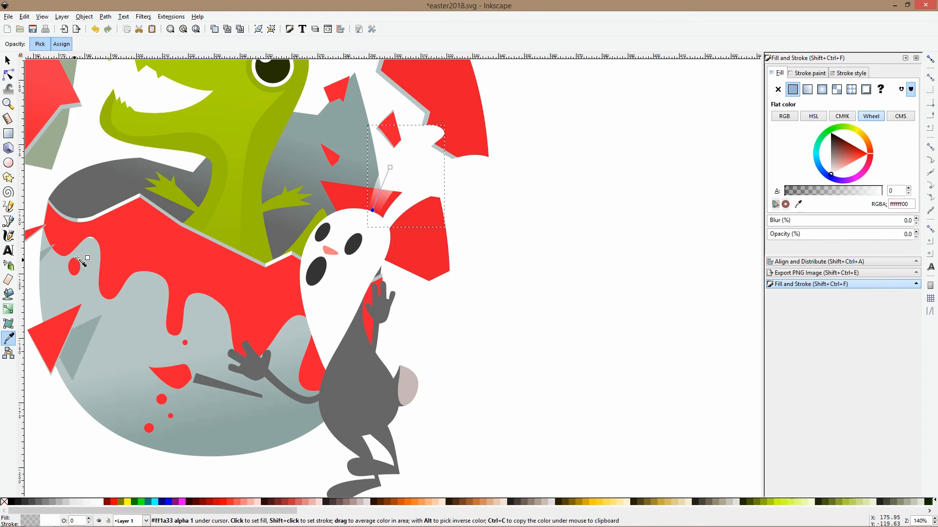
pyautogui.click(89, 243)
pyautogui.press('s')
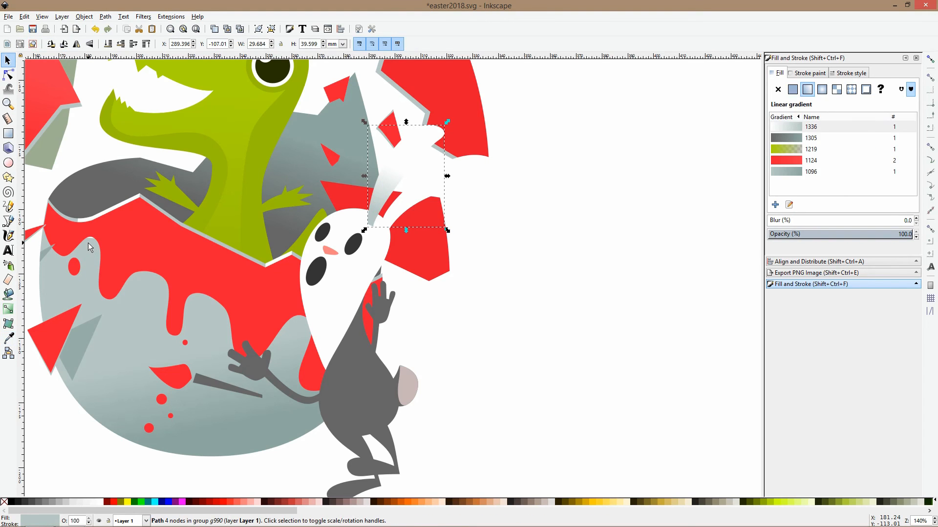
# Apply the same white-to-grey gradient to the rabbit's longer ear and reposition it so the grey shades only the ear's base.
pyautogui.keyDown('ctrl'); pyautogui.click(438, 192); pyautogui.keyUp('ctrl')
pyautogui.click(808, 89)
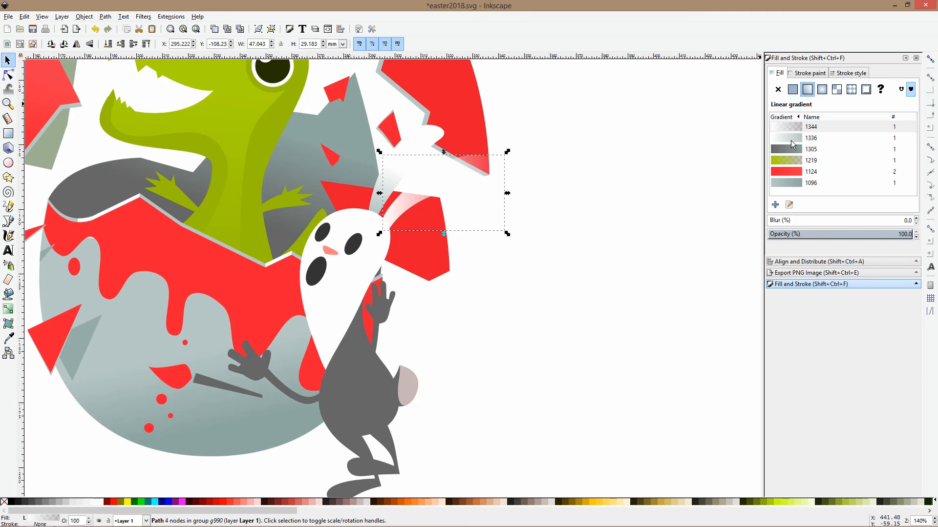
pyautogui.click(792, 140)
pyautogui.press('g')
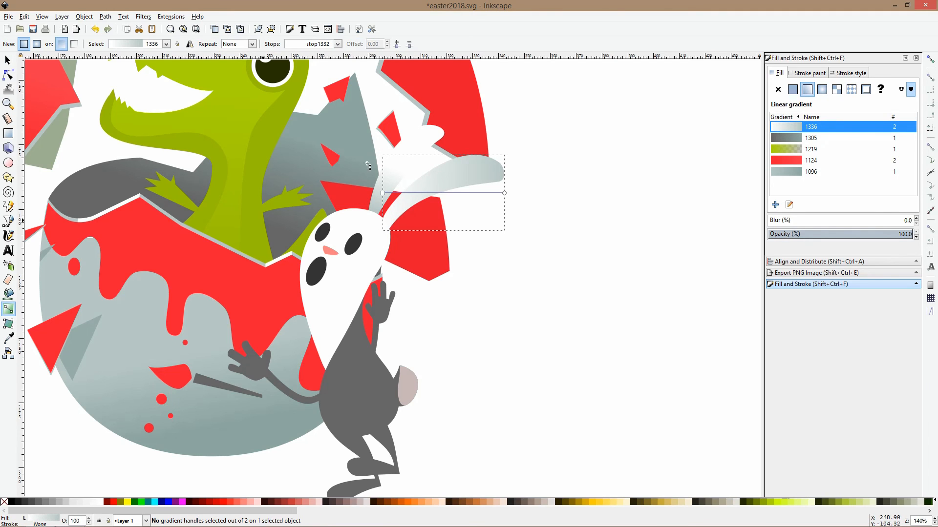
pyautogui.moveTo(504, 193); pyautogui.dragTo(377, 230)
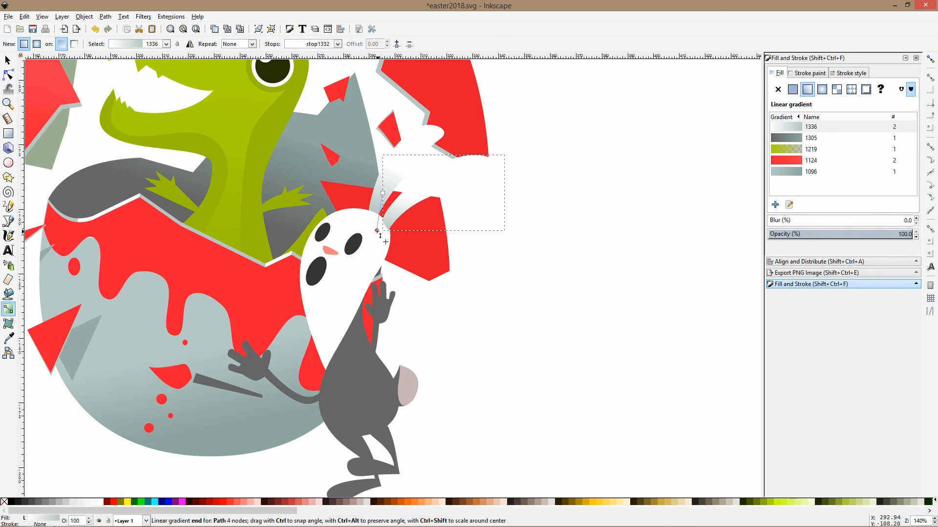
pyautogui.moveTo(384, 194); pyautogui.dragTo(435, 184)
pyautogui.press('s')
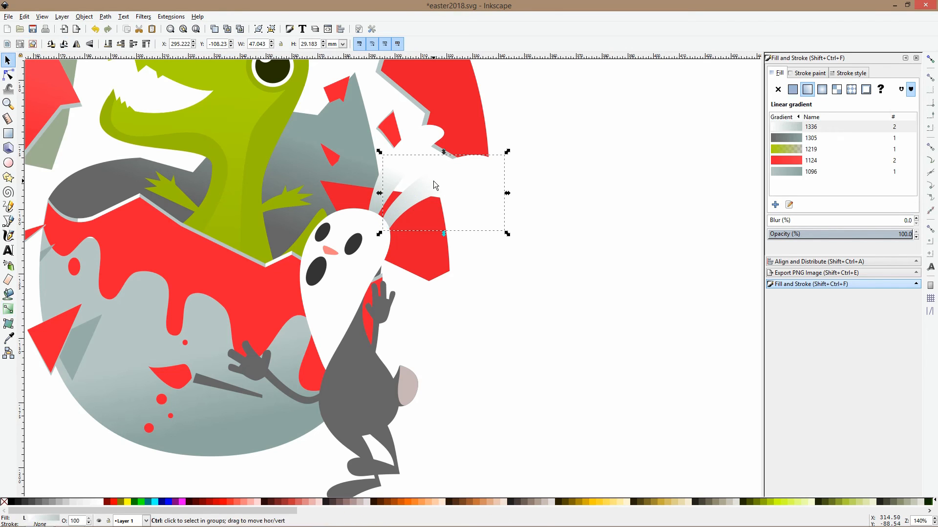
# Apply the ears' white-to-grey gradient to the rabbit's body and angle it so the grey shades the upper back.
pyautogui.click(376, 364)
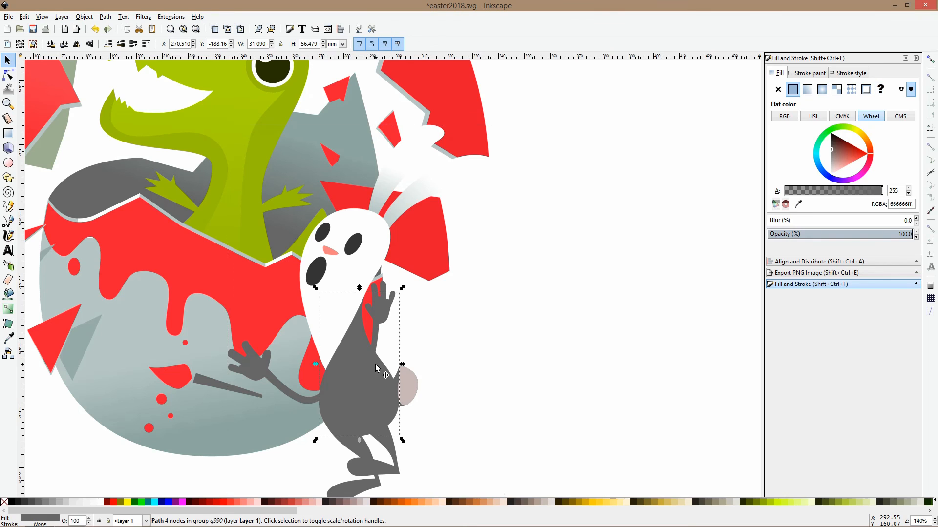
pyautogui.click(12, 312)
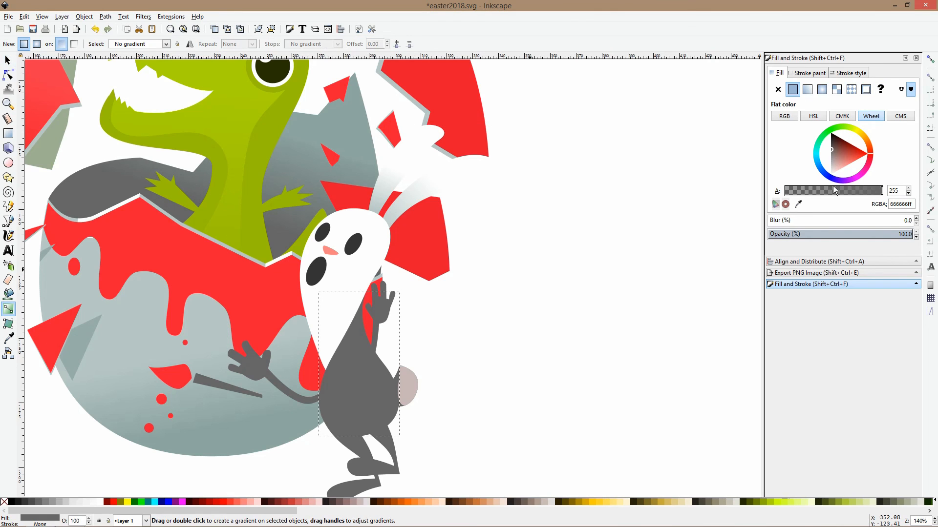
pyautogui.click(808, 90)
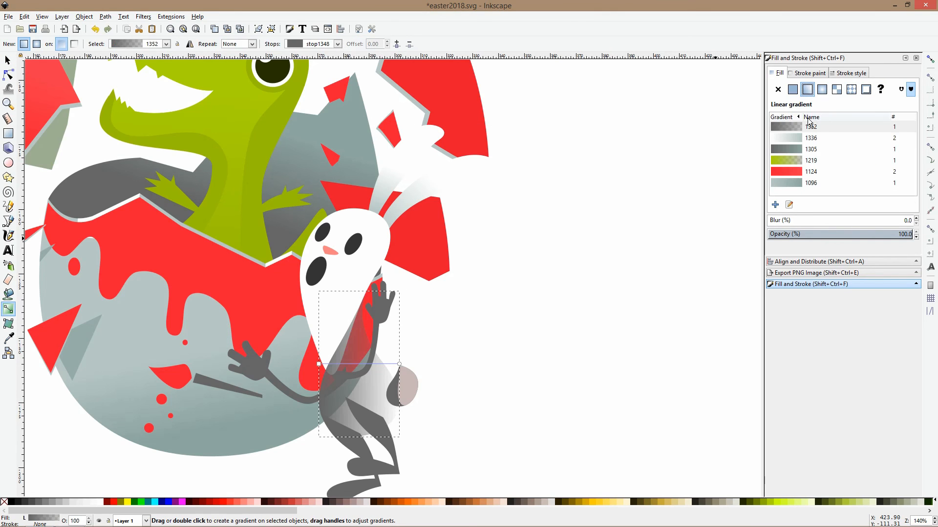
pyautogui.scroll(-2, 444, 363)
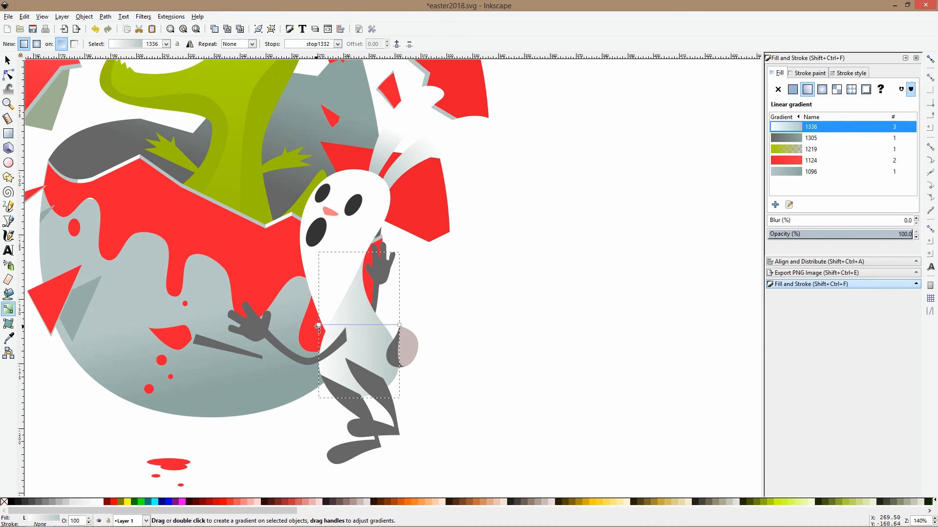
pyautogui.moveTo(318, 326); pyautogui.dragTo(350, 309)
pyautogui.click(400, 325)
pyautogui.moveTo(400, 325)
pyautogui.mouseDown()
pyautogui.moveTo(347, 371)
pyautogui.moveTo(391, 278)
pyautogui.mouseUp()
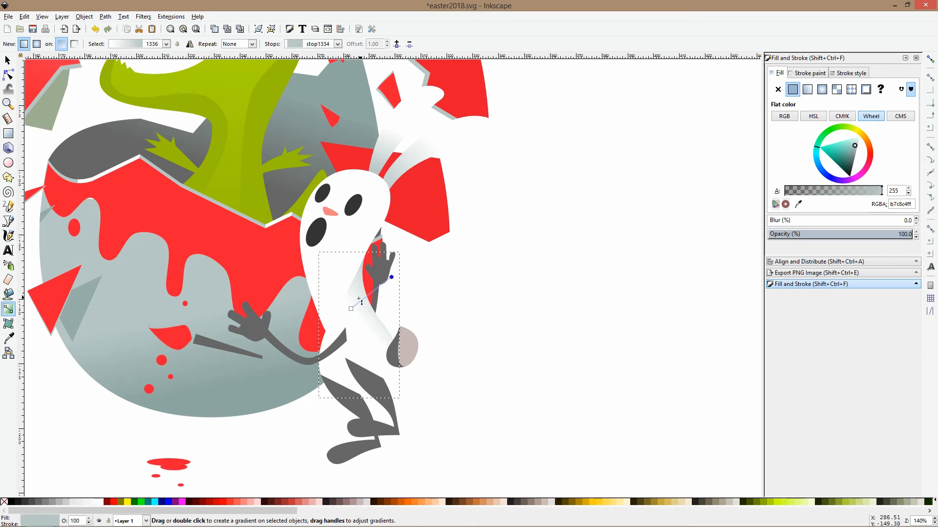
# Shift the white end of the rabbit's body gradient lower, and fill both arms and both legs with white.
pyautogui.moveTo(350, 309)
pyautogui.mouseDown()
pyautogui.moveTo(336, 358)
pyautogui.moveTo(346, 321)
pyautogui.mouseUp()
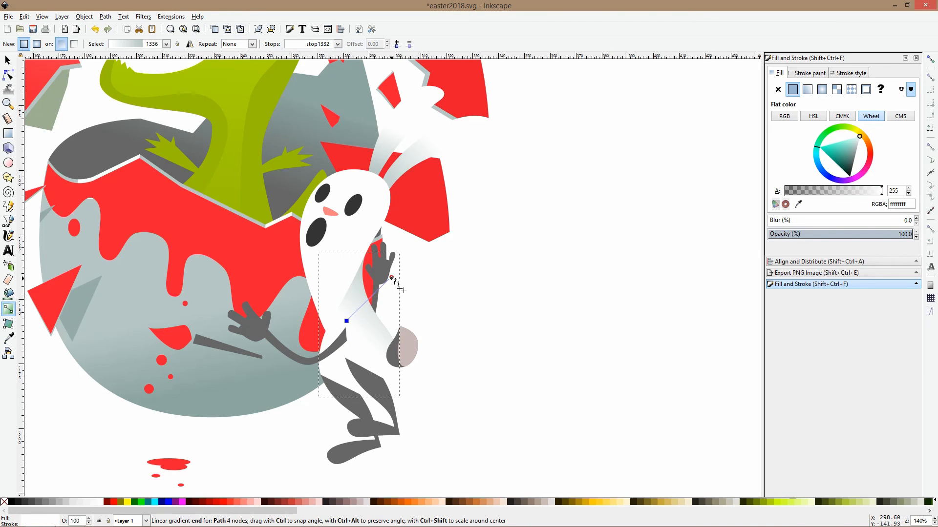
pyautogui.press('s')
pyautogui.keyDown('ctrl'); pyautogui.click(380, 265); pyautogui.keyUp('ctrl')
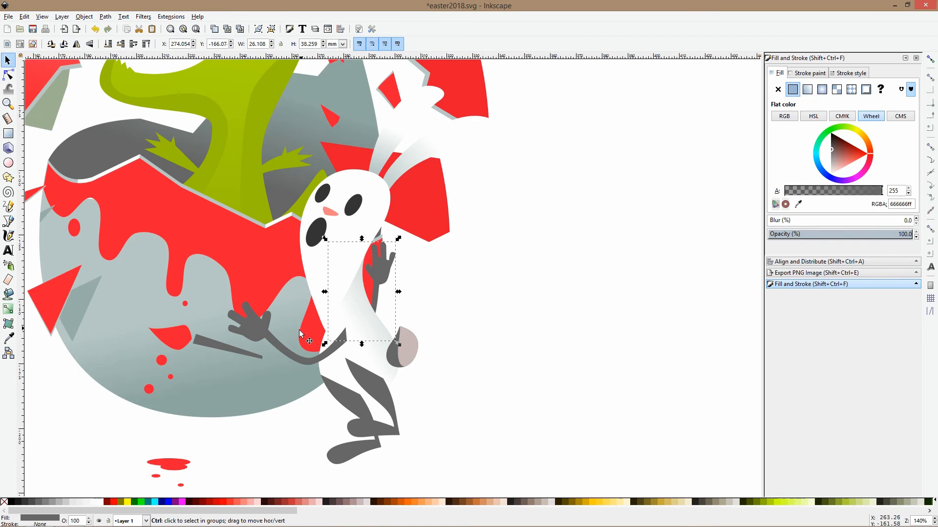
pyautogui.keyDown('ctrl'); pyautogui.keyDown('shift'); pyautogui.click(277, 342); pyautogui.keyUp('shift'); pyautogui.keyUp('ctrl')
pyautogui.keyDown('ctrl'); pyautogui.keyDown('shift'); pyautogui.click(356, 405); pyautogui.keyUp('shift'); pyautogui.keyUp('ctrl')
pyautogui.keyDown('ctrl'); pyautogui.keyDown('shift'); pyautogui.click(370, 381); pyautogui.keyUp('shift'); pyautogui.keyUp('ctrl')
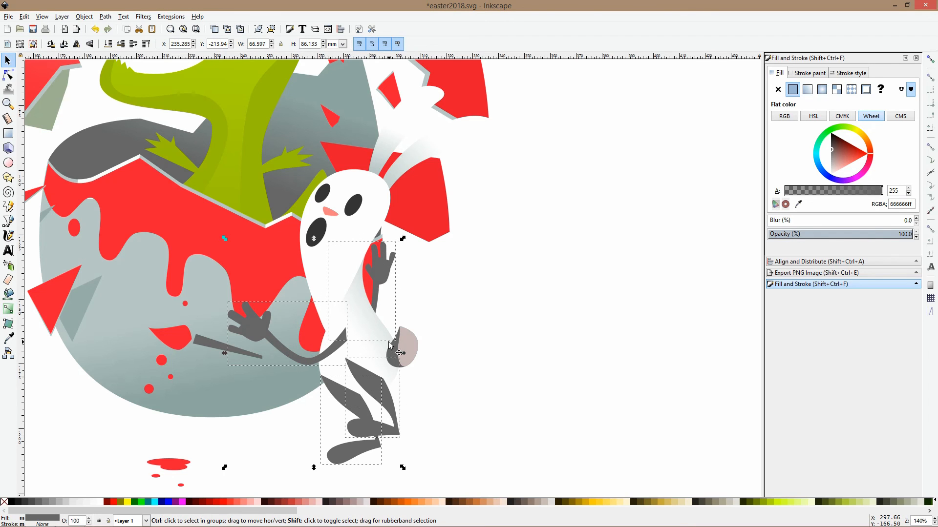
pyautogui.press('d')
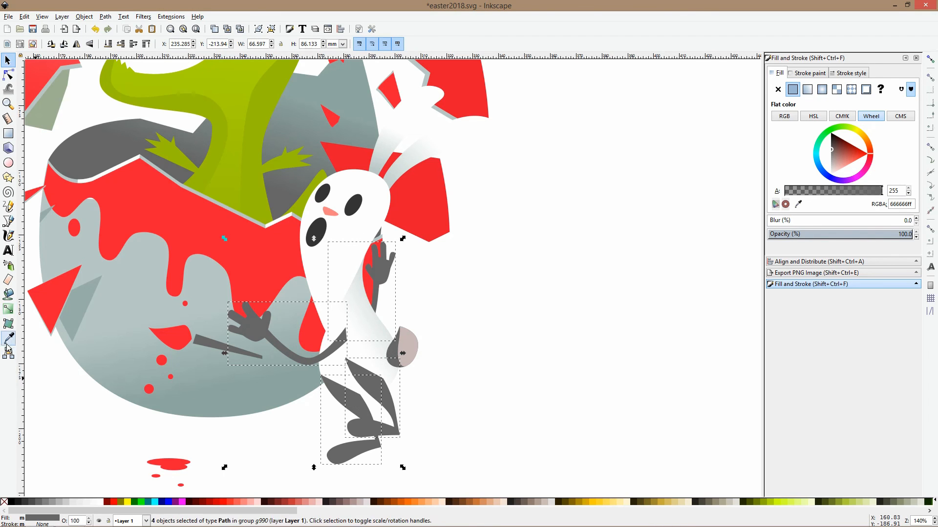
pyautogui.click(335, 249)
# Fill the outer part of the rabbit's tail with white sampled from its head.
pyautogui.press('s')
pyautogui.keyDown('ctrl'); pyautogui.click(412, 352); pyautogui.keyUp('ctrl')
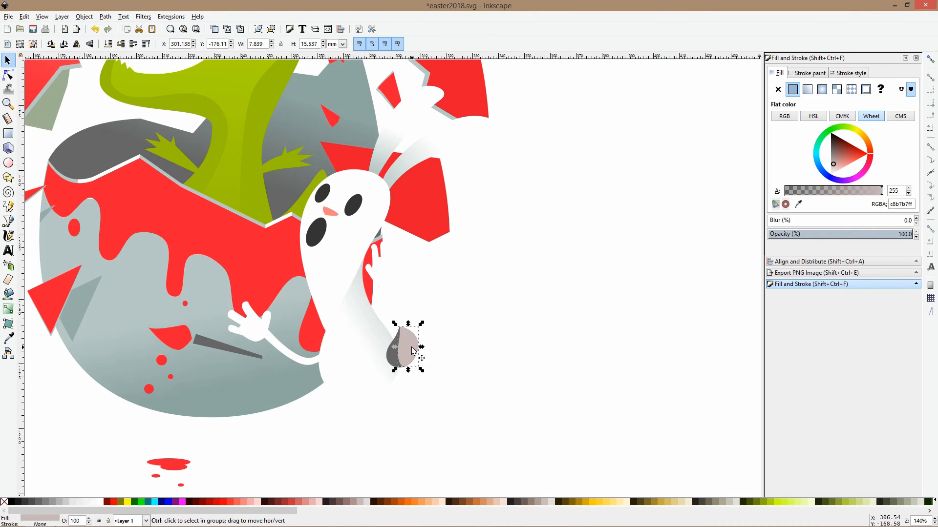
pyautogui.click(8, 339)
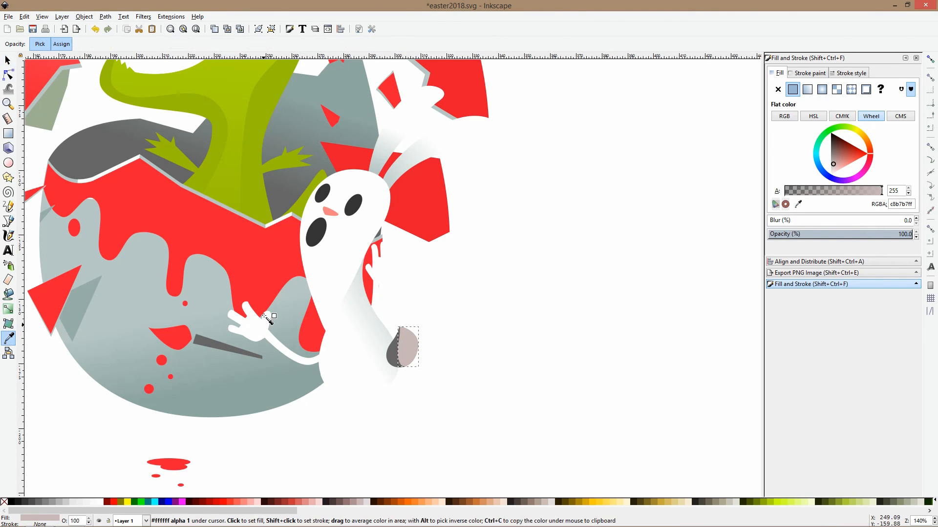
pyautogui.click(318, 295)
# Fill the dark shadow part of the rabbit's tail with light grey d7e0de sampled from the longer ear's shading.
pyautogui.press('s')
pyautogui.keyDown('ctrl'); pyautogui.click(392, 353); pyautogui.keyUp('ctrl')
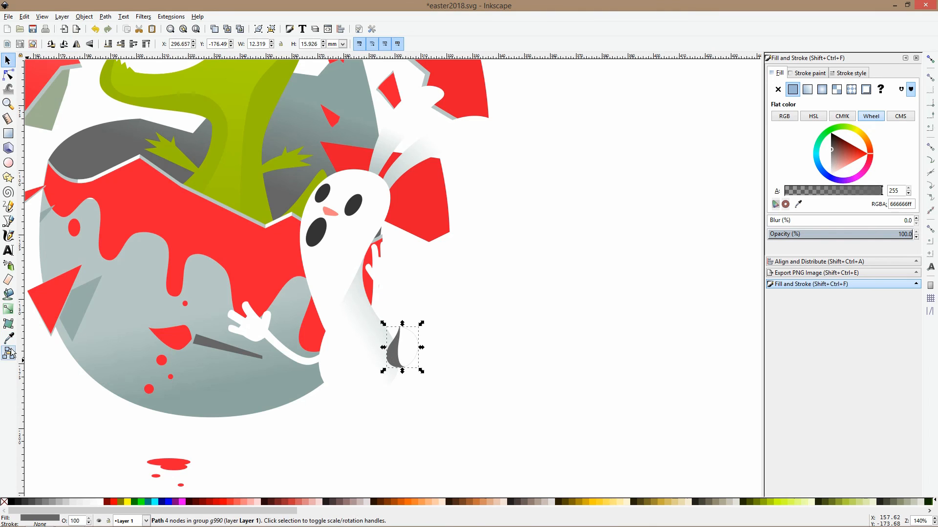
pyautogui.click(8, 339)
pyautogui.click(391, 177)
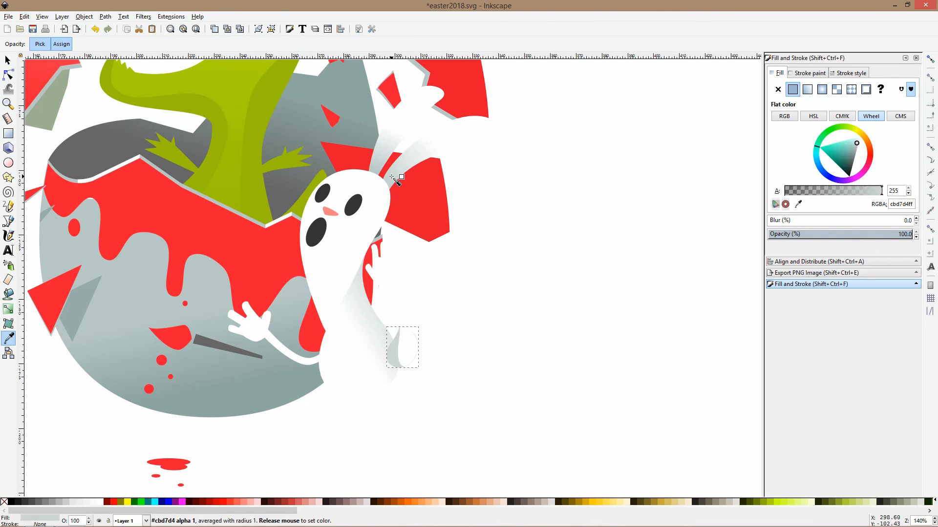
pyautogui.press('s')
pyautogui.press('d')
pyautogui.click(401, 168)
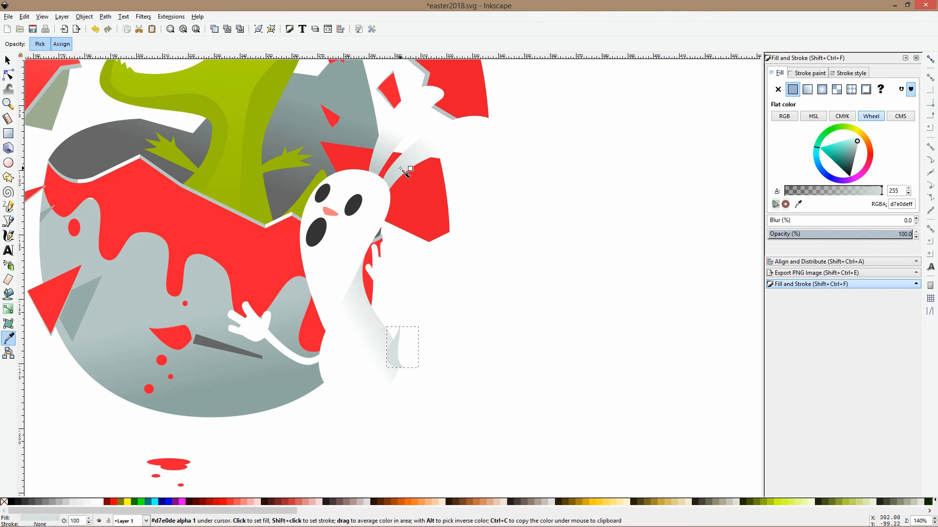
# Draw a background rectangle about 315 by 350 mm around the egg scene and send it behind everything.
pyautogui.press('s')
pyautogui.click(487, 262)
pyautogui.keyDown('ctrl'); pyautogui.scroll(-2, 487, 262); pyautogui.keyUp('ctrl')
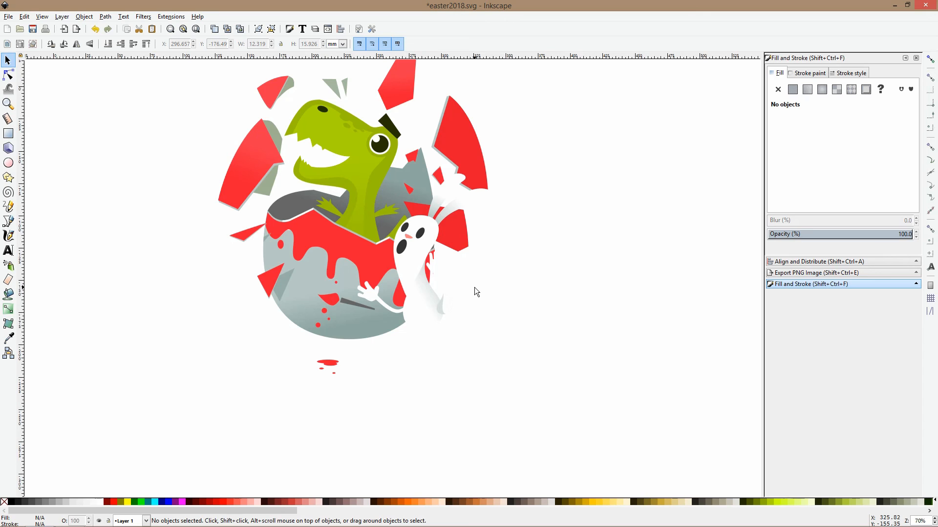
pyautogui.keyDown('ctrl'); pyautogui.scroll(-3, 458, 271); pyautogui.keyUp('ctrl')
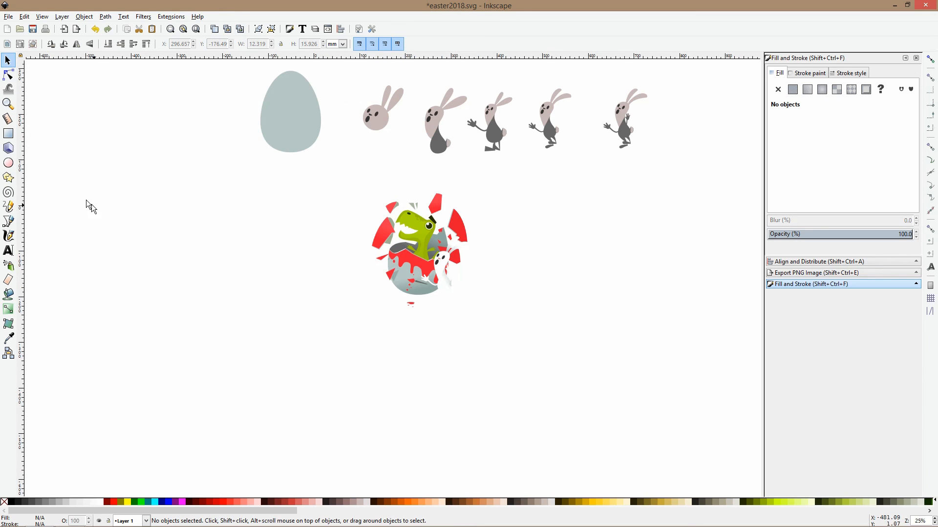
pyautogui.click(8, 133)
pyautogui.moveTo(338, 172); pyautogui.dragTo(482, 331)
pyautogui.press('End')
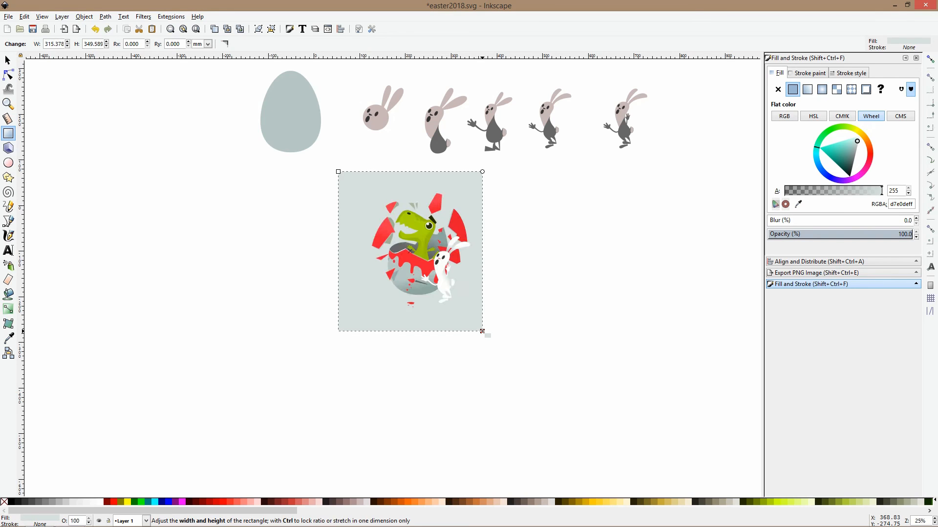
# Fill the background rectangle with turquoise 78d9c3.
pyautogui.press('s')
pyautogui.click(9, 338)
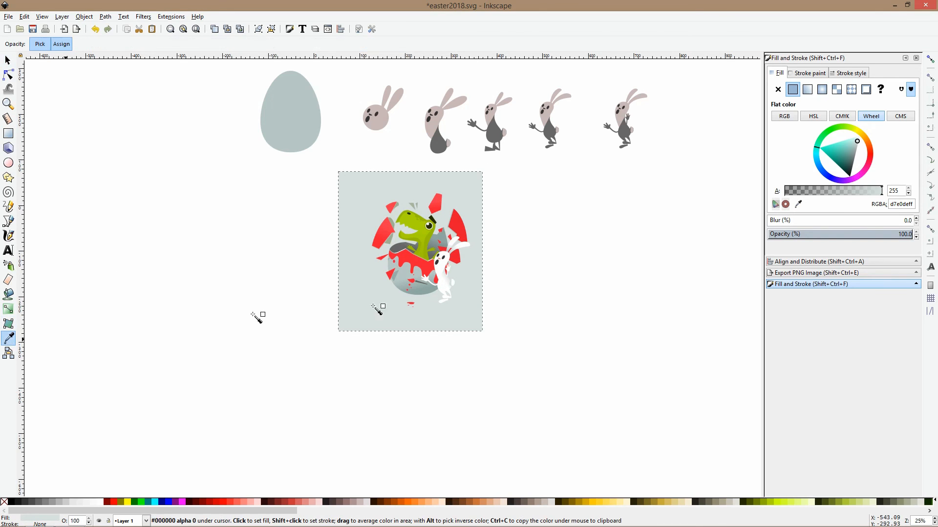
pyautogui.scroll(3, 456, 232)
pyautogui.moveTo(843, 159)
pyautogui.mouseDown()
pyautogui.moveTo(844, 138)
pyautogui.moveTo(843, 147)
pyautogui.mouseUp()
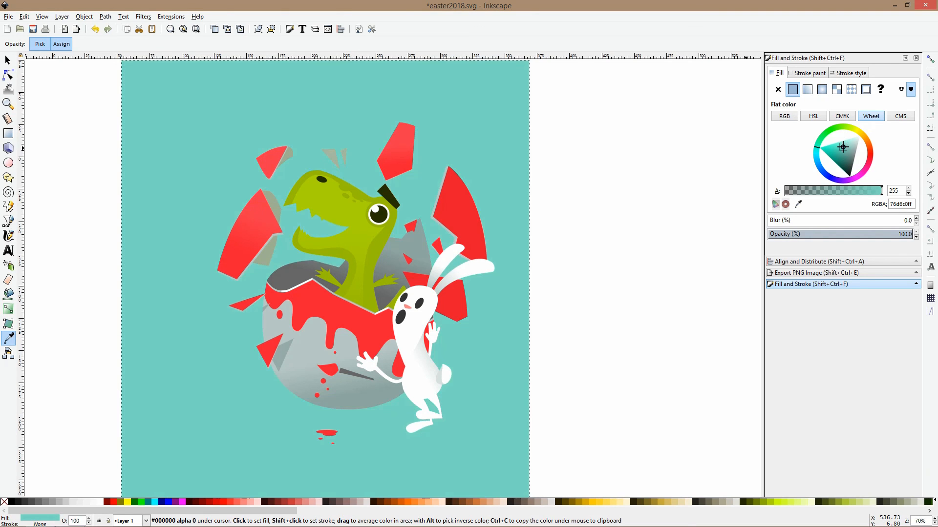
# Shift the background rectangle slightly sideways and set its width and height to 300 mm.
pyautogui.scroll(-2, 650, 189)
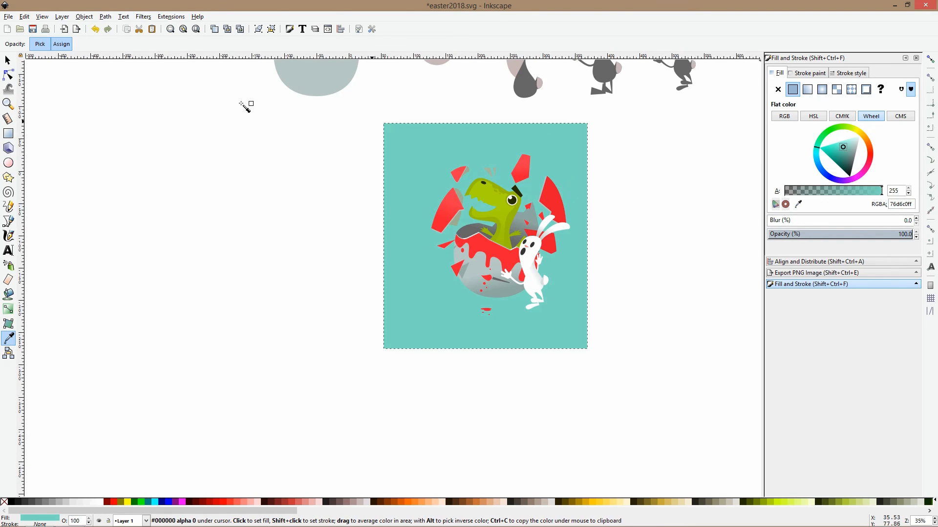
pyautogui.press('s')
pyautogui.moveTo(562, 165); pyautogui.dragTo(580, 162)
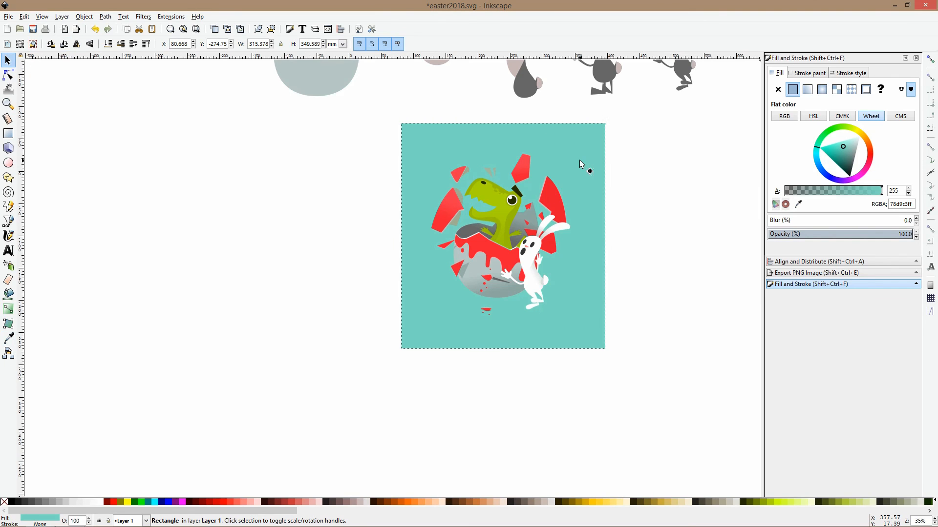
pyautogui.moveTo(503, 120); pyautogui.dragTo(499, 125)
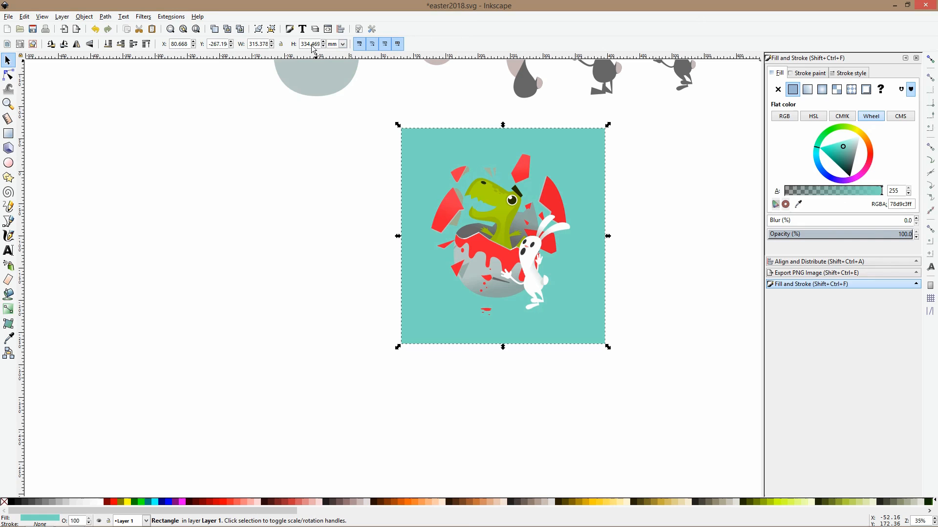
pyautogui.write('3')
pyautogui.press('Return')
pyautogui.write('300')
pyautogui.press('Return')
# Centre the square background behind the egg scene and enlarge it evenly to about 314 mm per side.
pyautogui.scroll(1, 569, 249)
pyautogui.moveTo(577, 230); pyautogui.dragTo(570, 201)
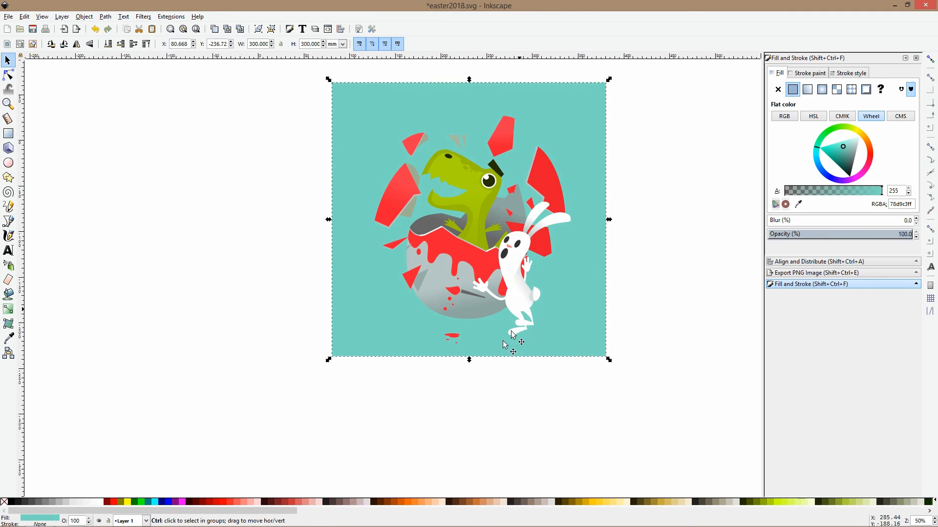
pyautogui.moveTo(469, 361); pyautogui.dragTo(472, 369)
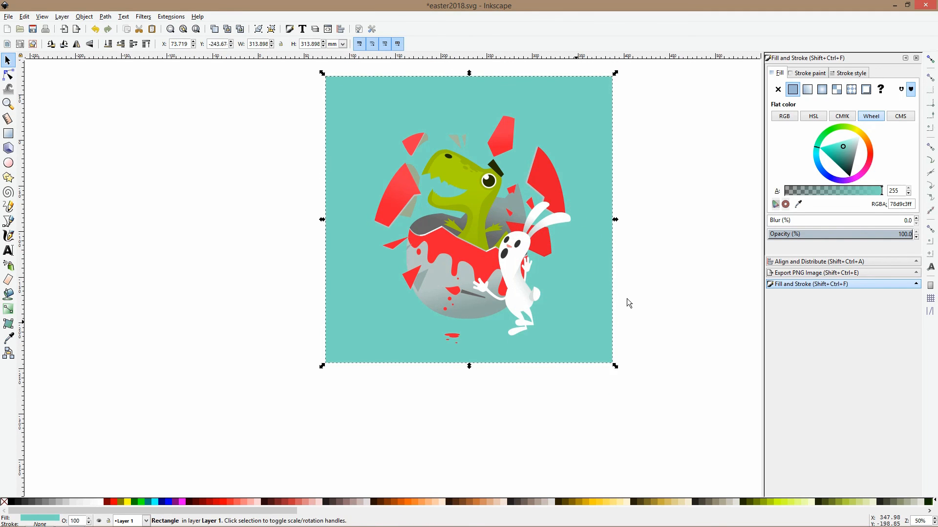
# Fill the rabbit's far leg with light grey e6eceb sampled from the body's shading and lower it behind the body.
pyautogui.scroll(1, 630, 300)
pyautogui.scroll(1, 501, 341)
pyautogui.keyDown('ctrl'); pyautogui.click(478, 332); pyautogui.keyUp('ctrl')
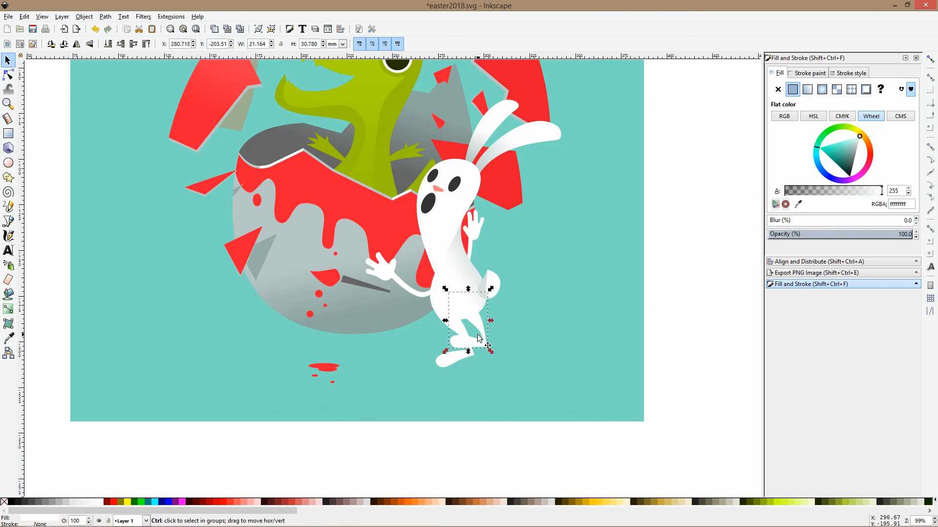
pyautogui.click(8, 337)
pyautogui.scroll(1, 448, 292)
pyautogui.click(470, 282)
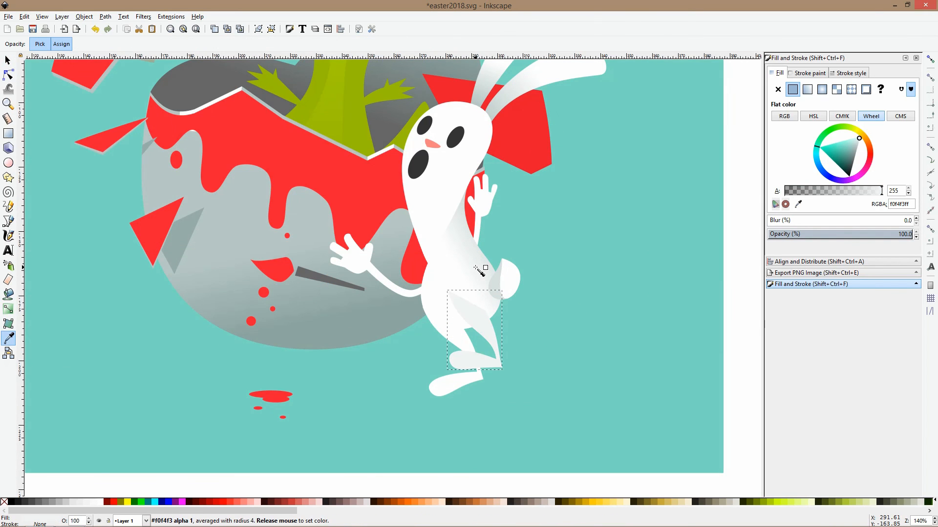
pyautogui.press('space')
pyautogui.click(470, 239)
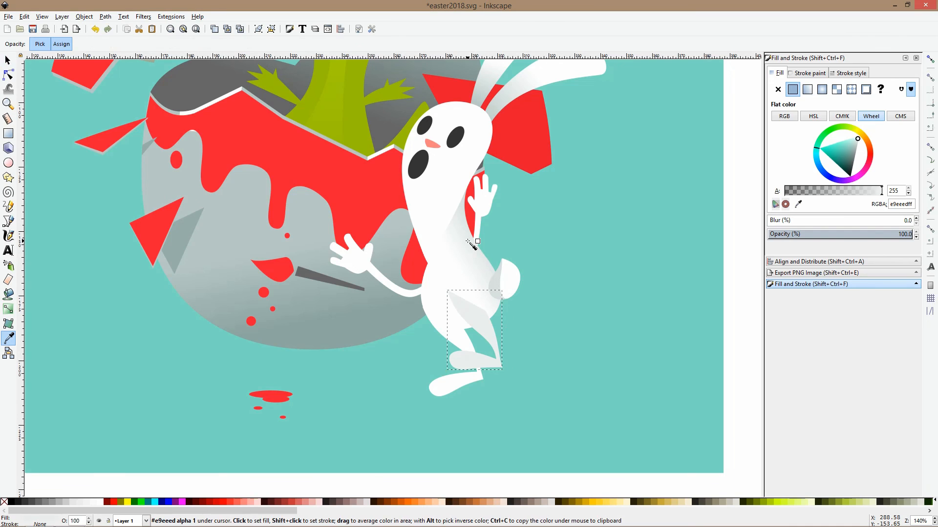
pyautogui.click(468, 237)
pyautogui.press('space')
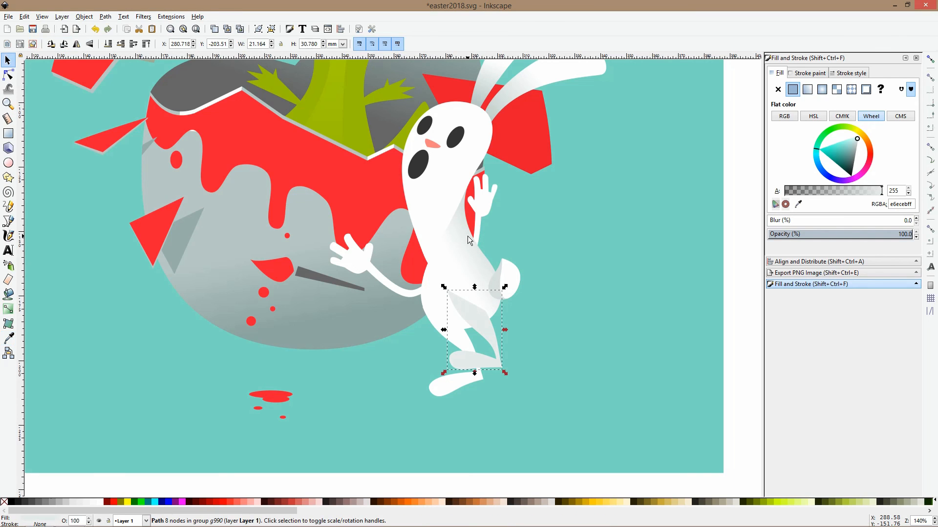
pyautogui.press('pagedown')
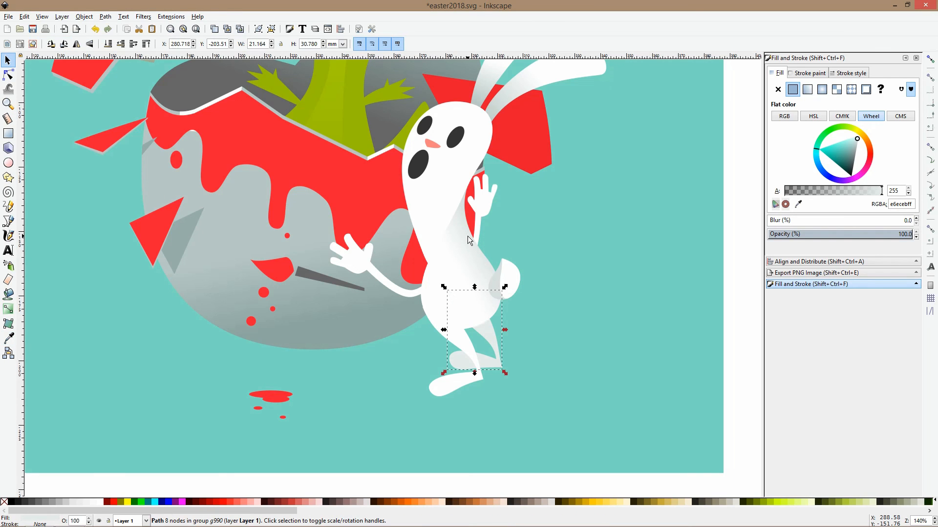
# Save the drawing and enlarge the paintbrush group below the rabbit's hand to about 47 mm wide.
pyautogui.scroll(-2, 562, 244)
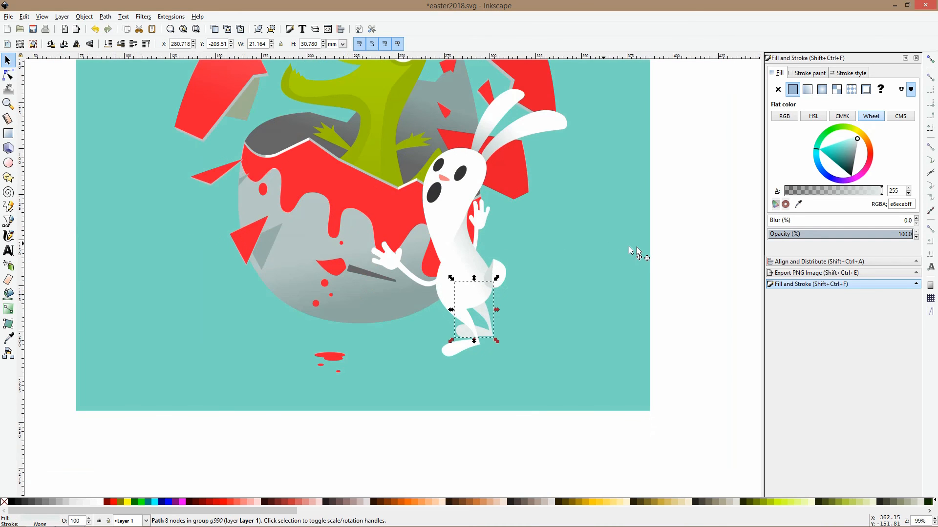
pyautogui.click(677, 204)
pyautogui.hotkey('ctrl', 's')
pyautogui.click(515, 228)
pyautogui.moveTo(514, 228); pyautogui.dragTo(519, 227)
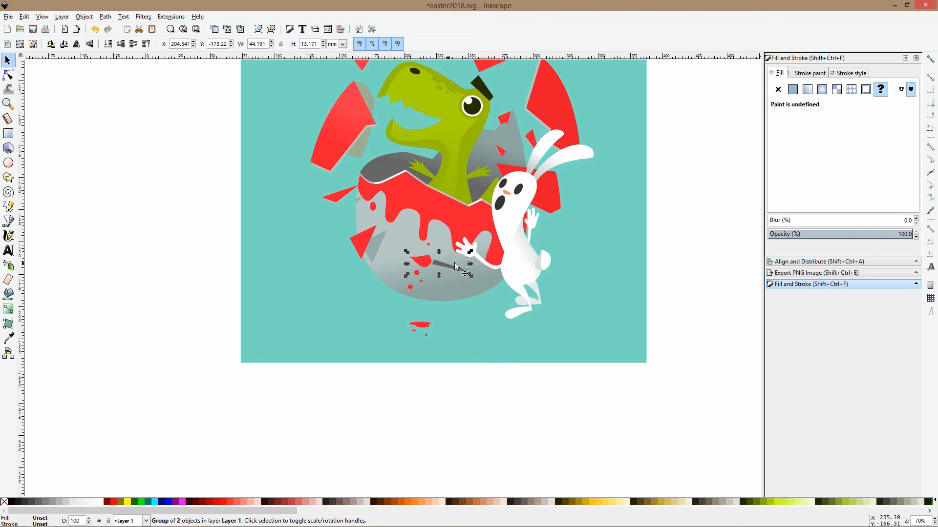
pyautogui.click(471, 254)
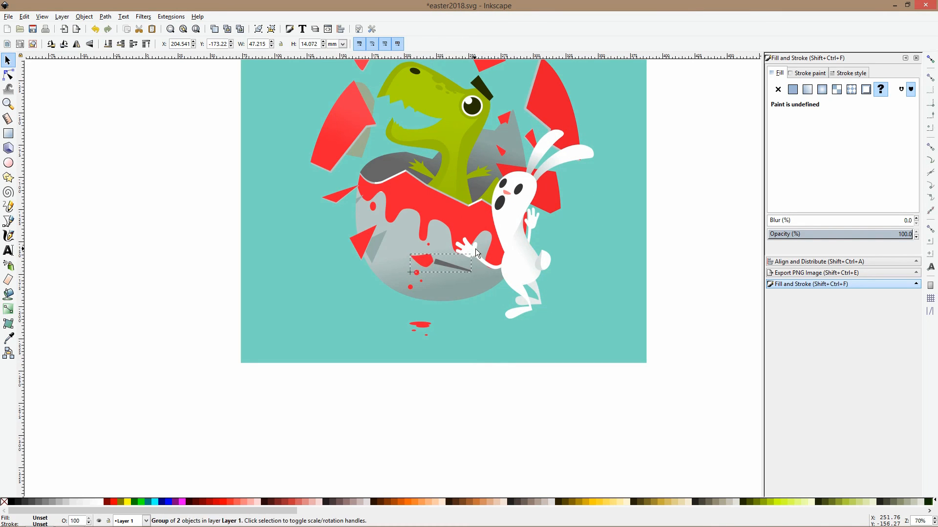
pyautogui.click(642, 272)
# Fill the grey-green inner sides of the flying shell pieces around the dinosaur's head with grey 8ea7a1 from the egg's inside.
pyautogui.scroll(-1, 676, 281)
pyautogui.moveTo(676, 235); pyautogui.dragTo(593, 283)
pyautogui.scroll(1, 421, 139)
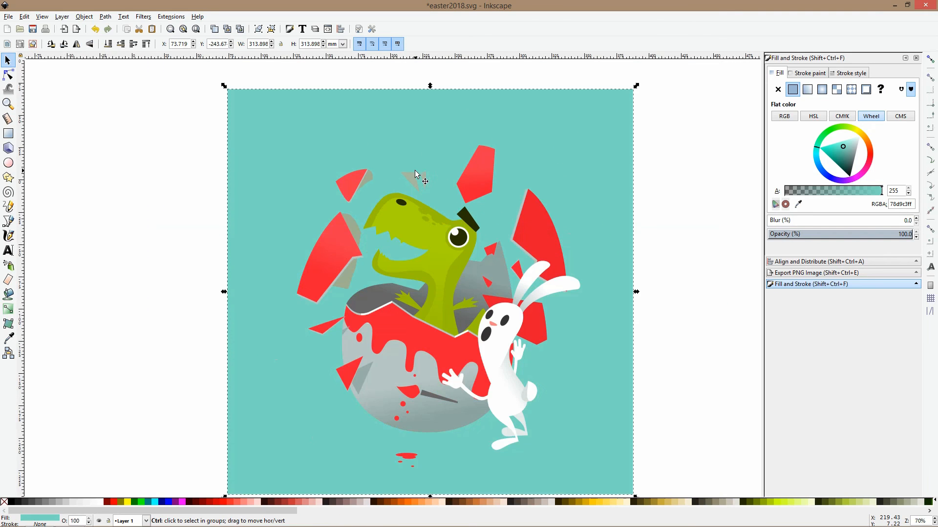
pyautogui.keyDown('ctrl'); pyautogui.click(415, 172); pyautogui.keyUp('ctrl')
pyautogui.keyDown('ctrl'); pyautogui.keyDown('shift'); pyautogui.click(371, 181); pyautogui.keyUp('shift'); pyautogui.keyUp('ctrl')
pyautogui.keyDown('ctrl'); pyautogui.keyDown('shift'); pyautogui.click(355, 225); pyautogui.keyUp('shift'); pyautogui.keyUp('ctrl')
pyautogui.click(9, 338)
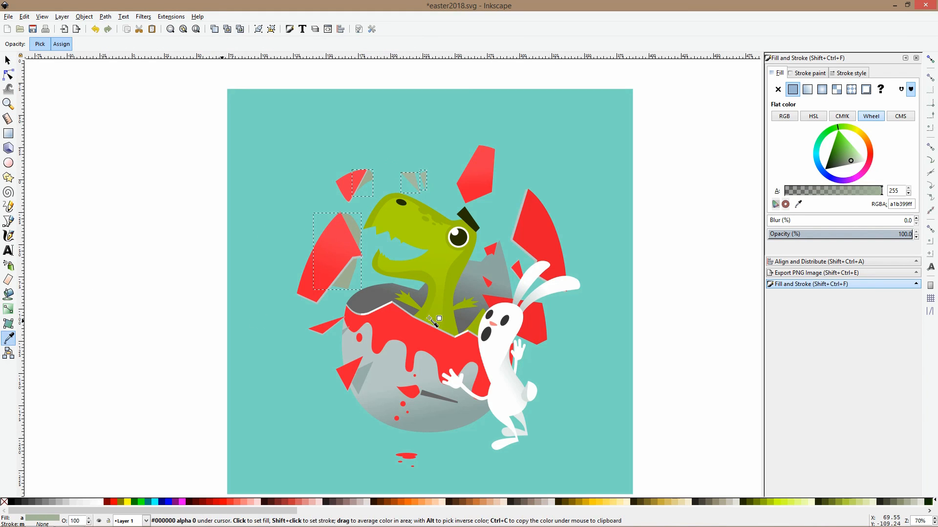
pyautogui.click(480, 267)
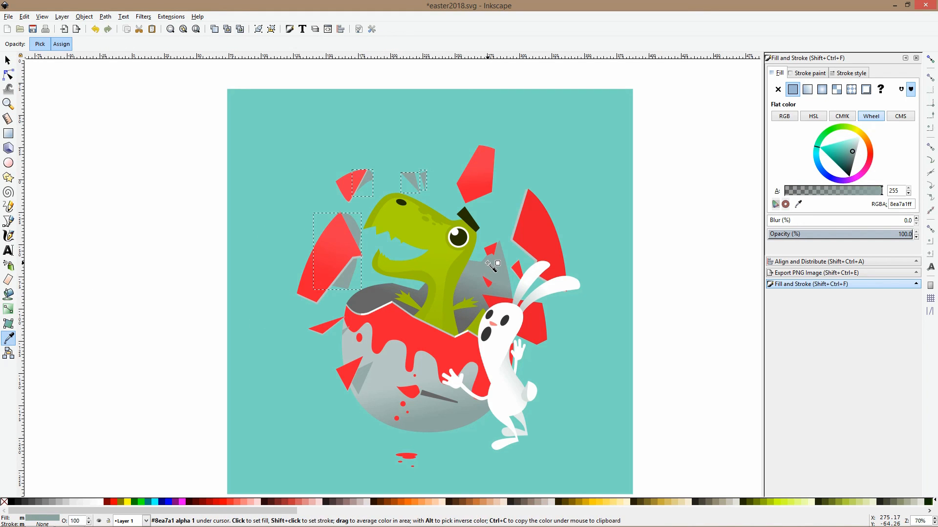
pyautogui.press('s')
pyautogui.click(662, 223)
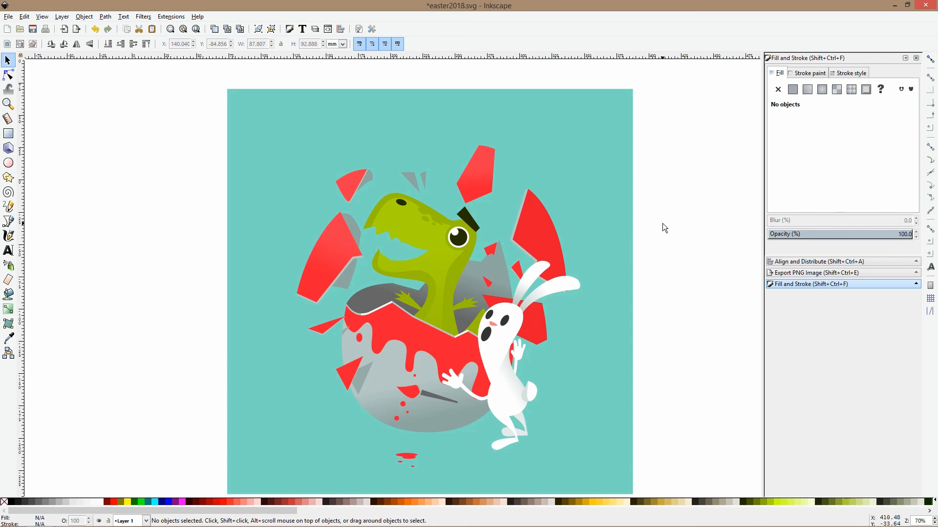
# Rotate the topmost red shell piece above the dinosaur's eye clockwise so it lies flatter.
pyautogui.scroll(-2, 663, 224)
pyautogui.keyDown('ctrl'); pyautogui.scroll(-2, 663, 223); pyautogui.keyUp('ctrl')
pyautogui.keyDown('ctrl'); pyautogui.scroll(1, 629, 205); pyautogui.keyUp('ctrl')
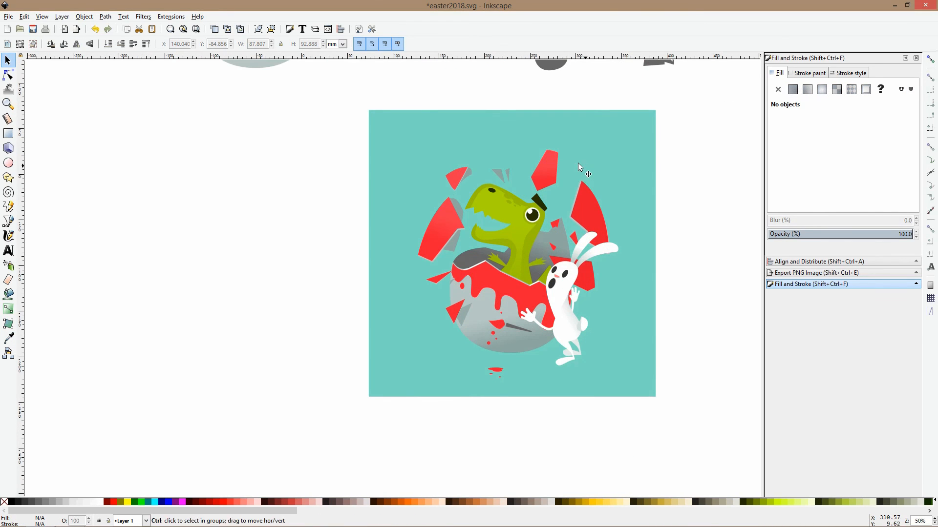
pyautogui.keyDown('ctrl'); pyautogui.click(564, 163); pyautogui.keyUp('ctrl')
pyautogui.keyDown('ctrl'); pyautogui.click(550, 156); pyautogui.keyUp('ctrl')
pyautogui.click(550, 155)
pyautogui.keyDown('ctrl'); pyautogui.click(552, 157); pyautogui.keyUp('ctrl')
pyautogui.click(554, 157)
pyautogui.keyDown('ctrl'); pyautogui.click(555, 158); pyautogui.keyUp('ctrl')
pyautogui.click(556, 159)
pyautogui.moveTo(562, 146)
pyautogui.mouseDown()
pyautogui.moveTo(567, 158)
pyautogui.moveTo(558, 153)
pyautogui.mouseUp()
pyautogui.click(675, 197)
pyautogui.moveTo(677, 196); pyautogui.dragTo(568, 193)
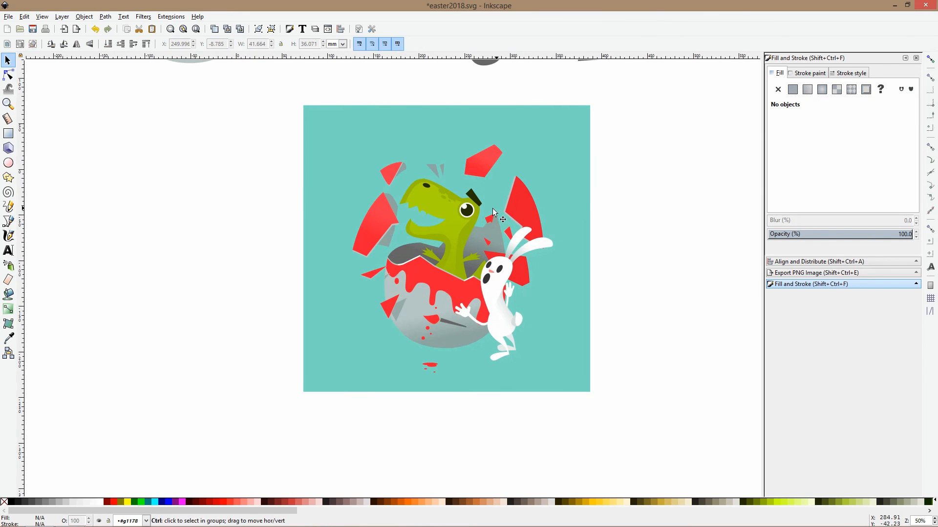
# Save the drawing and fill the dinosaur's darker green body shape with red ff2840 sampled from the large shell piece.
pyautogui.scroll(3, 471, 209)
pyautogui.keyDown('ctrl'); pyautogui.click(451, 181); pyautogui.keyUp('ctrl')
pyautogui.hotkey('ctrl', 's')
pyautogui.scroll(-3, 451, 179)
pyautogui.scroll(2, 468, 224)
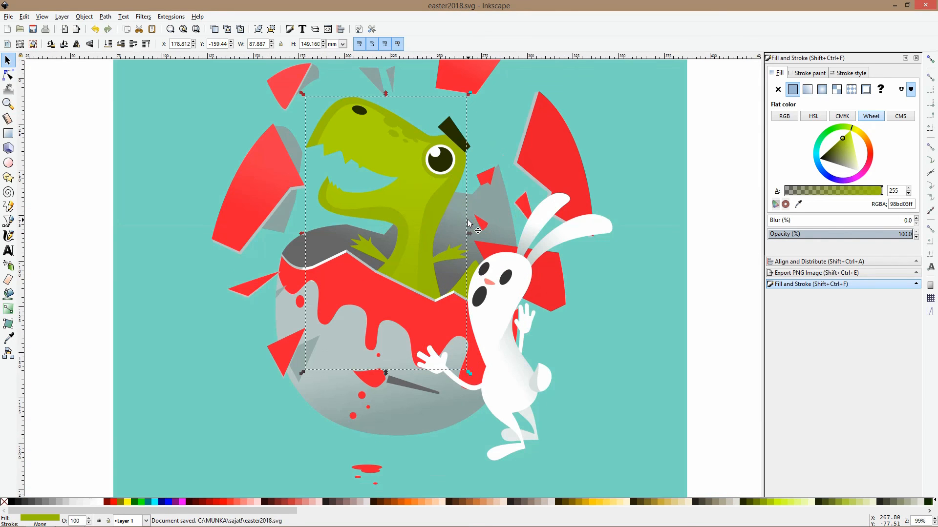
pyautogui.click(9, 338)
pyautogui.click(252, 185)
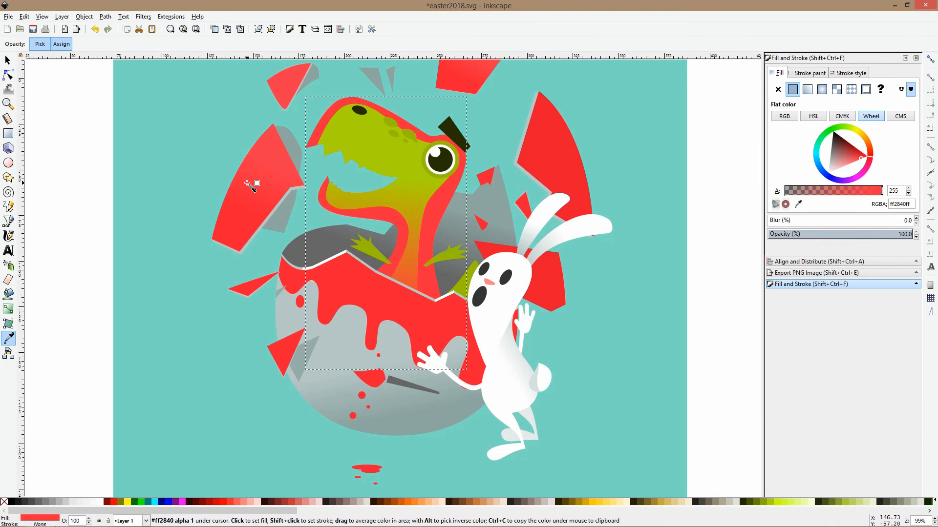
# Recolour the dinosaur's outer body shape and both inner-body gradient stops pink ff28ce, setting the gradient's end stop to 30.2% opacity.
pyautogui.click(865, 171)
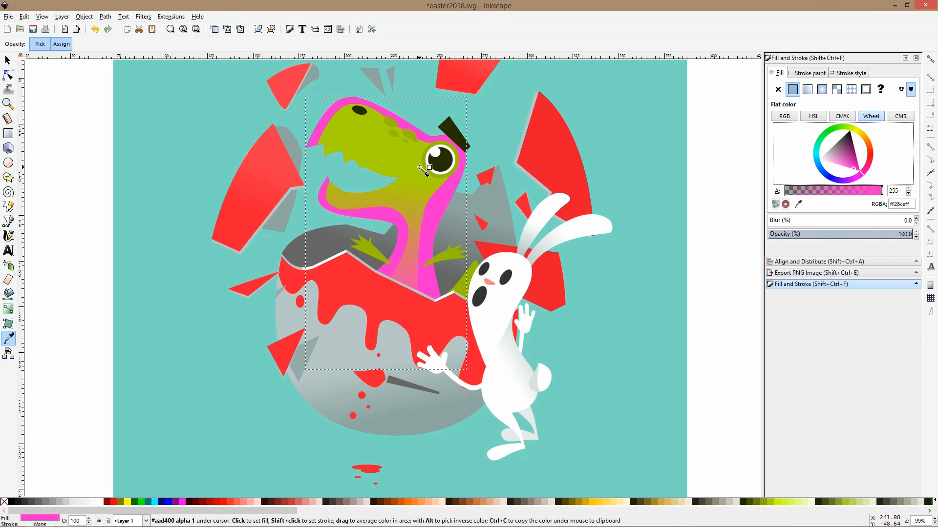
pyautogui.click(9, 61)
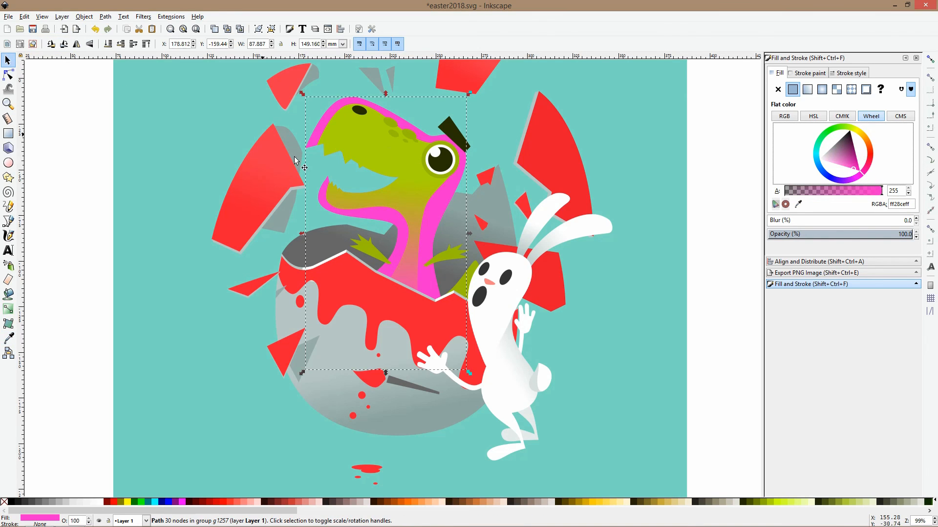
pyautogui.click(355, 147)
pyautogui.click(9, 338)
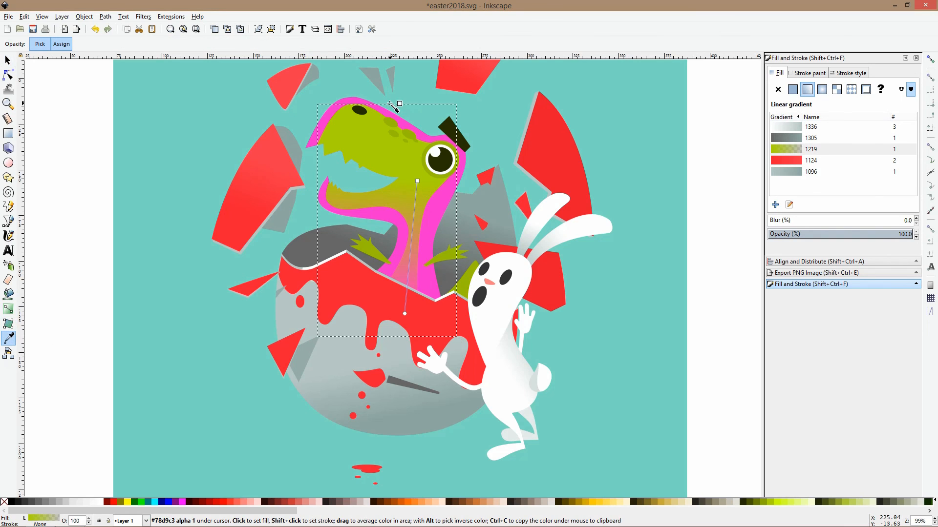
pyautogui.click(417, 181)
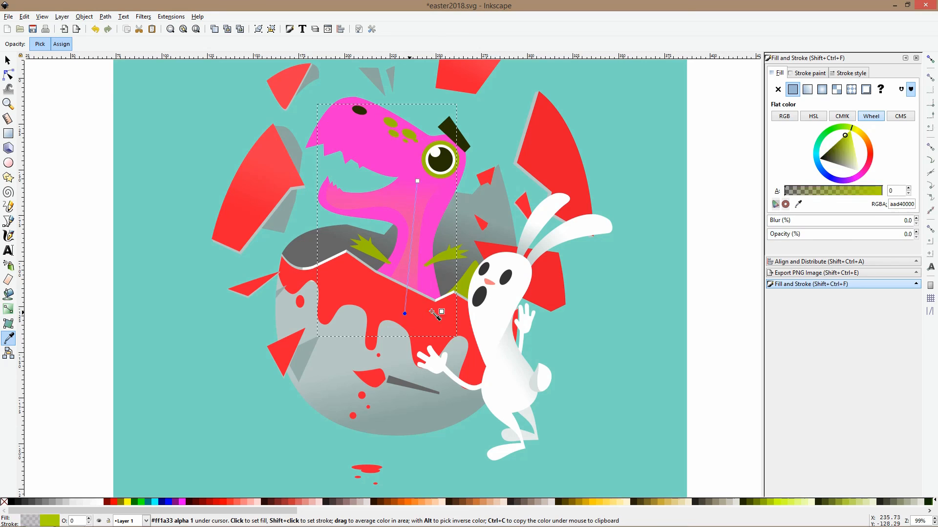
pyautogui.click(372, 128)
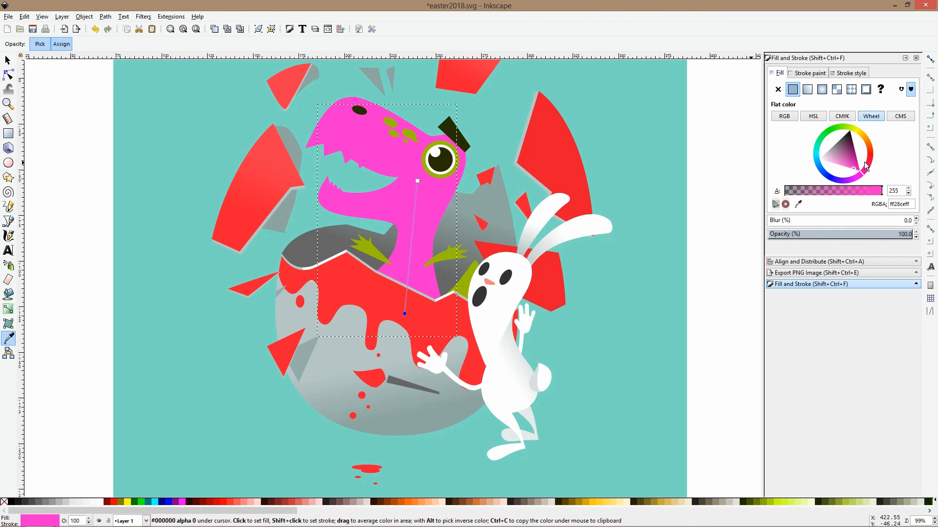
pyautogui.moveTo(856, 198); pyautogui.dragTo(772, 198)
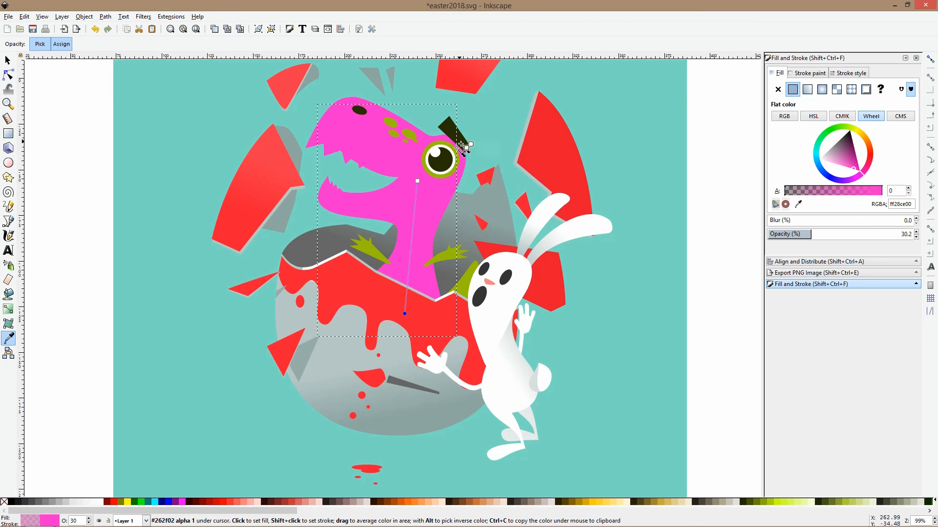
# Fill the dinosaur's outer body shape with the slightly darker pink e826bd.
pyautogui.press('s')
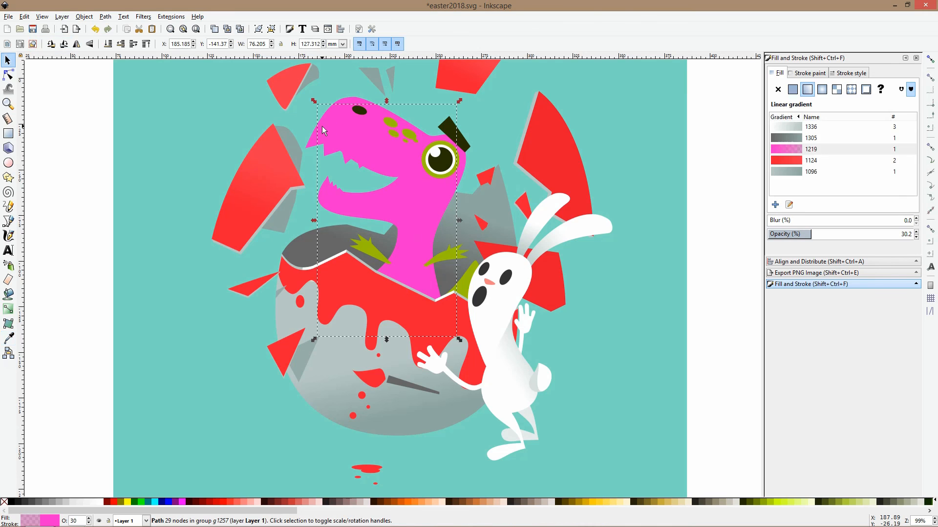
pyautogui.keyDown('ctrl'); pyautogui.click(320, 126); pyautogui.keyUp('ctrl')
pyautogui.click(852, 154)
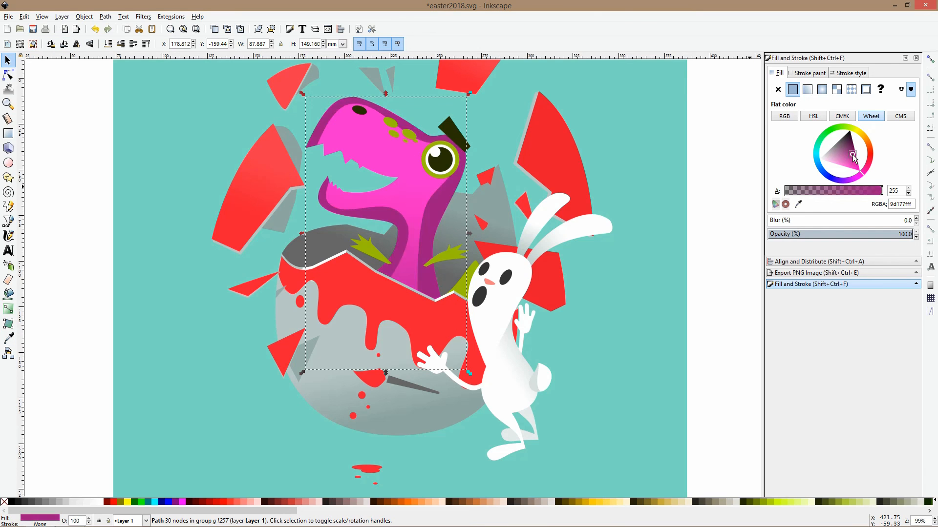
pyautogui.click(853, 166)
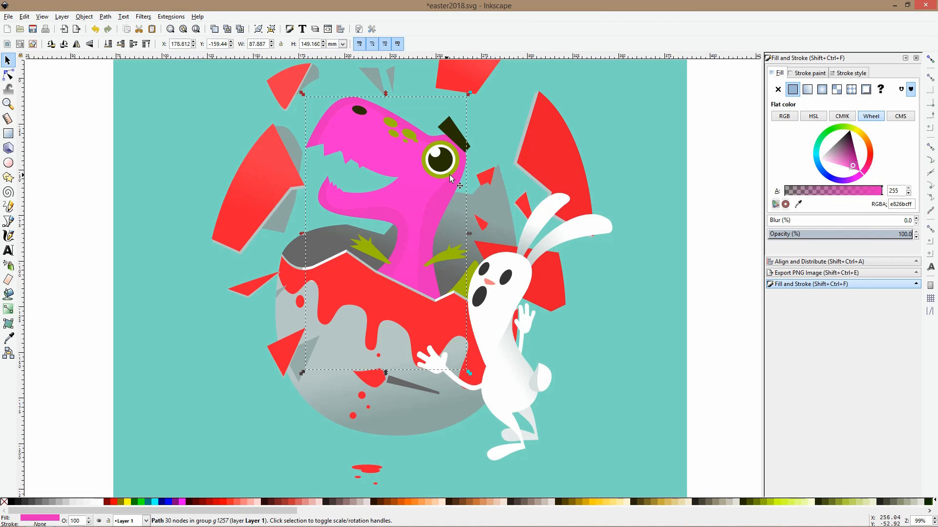
# Shorten the inner body's linear gradient by moving its lower end up to the base of the dinosaur's neck.
pyautogui.keyDown('ctrl'); pyautogui.click(412, 204); pyautogui.keyUp('ctrl')
pyautogui.click(8, 309)
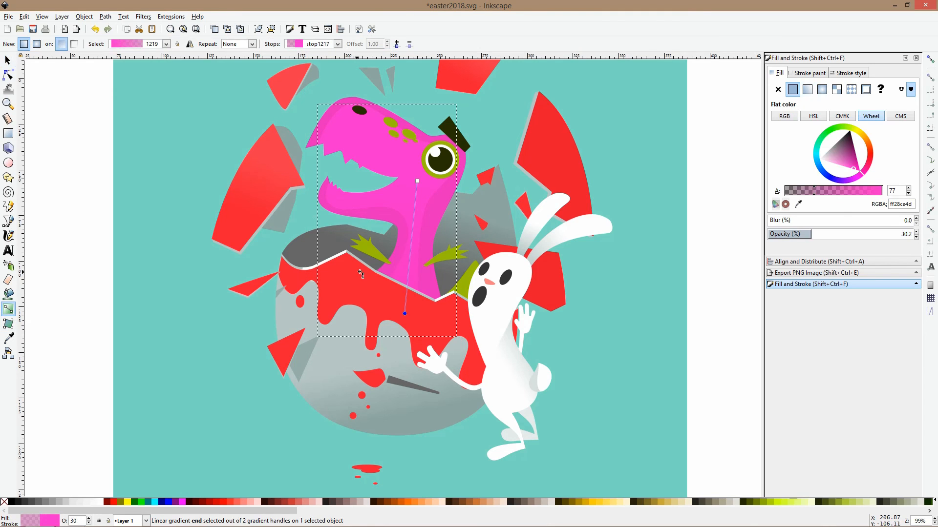
pyautogui.moveTo(405, 313); pyautogui.dragTo(409, 266)
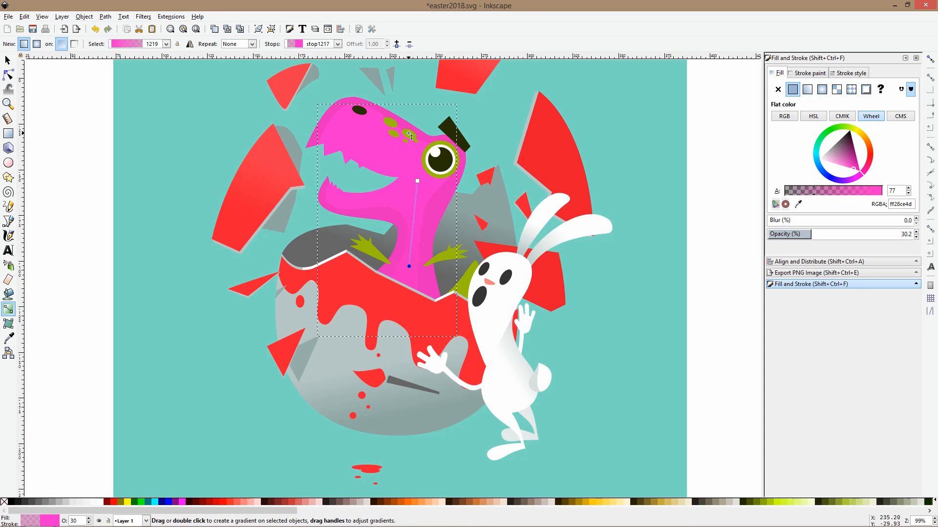
pyautogui.press('Escape')
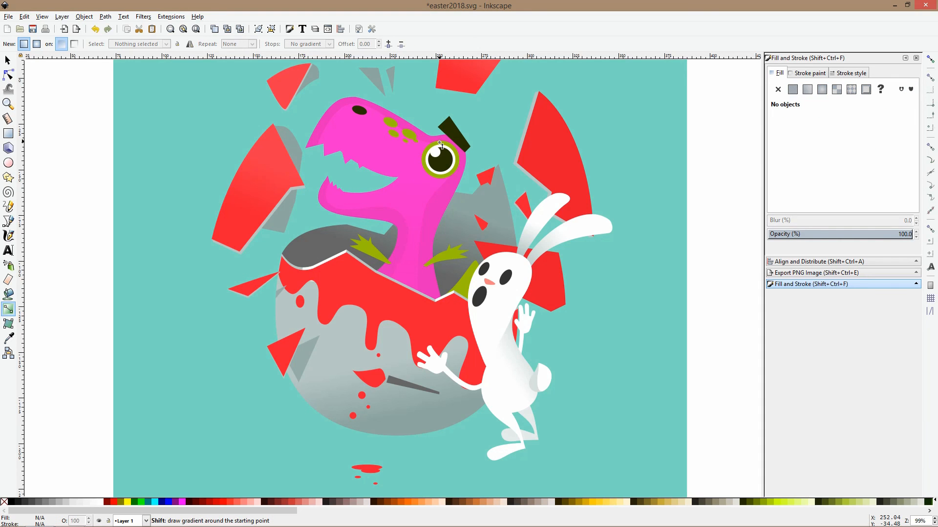
# Fill the green head spots and the ring around the dinosaur's eye with pink e826bd sampled from its body.
pyautogui.press('F1')
pyautogui.keyDown('ctrl'); pyautogui.click(427, 149); pyautogui.keyUp('ctrl')
pyautogui.keyDown('ctrl'); pyautogui.keyDown('shift'); pyautogui.click(413, 132); pyautogui.keyUp('shift'); pyautogui.keyUp('ctrl')
pyautogui.click(9, 338)
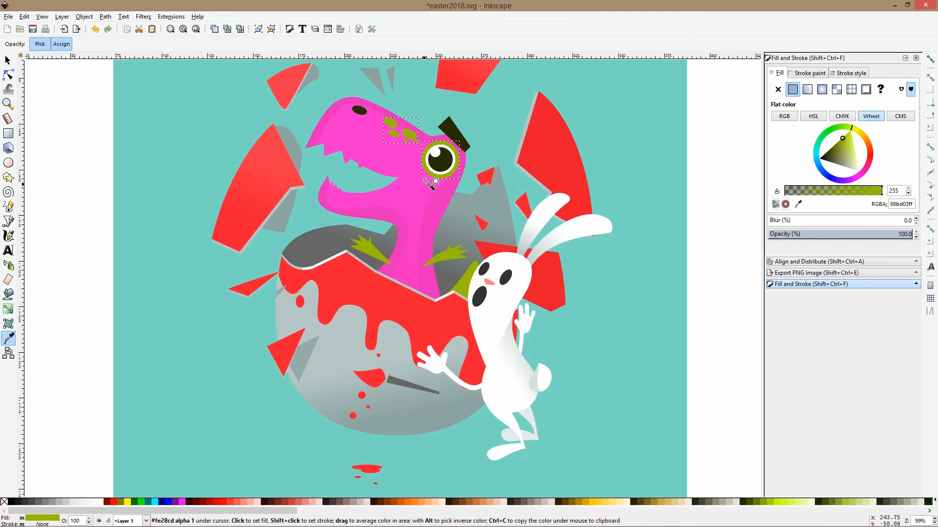
pyautogui.click(439, 210)
# Fill the dinosaur's two green hands and the green body part behind the rabbit with pink e826bd sampled from the body.
pyautogui.press('F1')
pyautogui.keyDown('ctrl'); pyautogui.click(449, 259); pyautogui.keyUp('ctrl')
pyautogui.keyDown('ctrl'); pyautogui.keyDown('shift'); pyautogui.click(462, 271); pyautogui.keyUp('shift'); pyautogui.keyUp('ctrl')
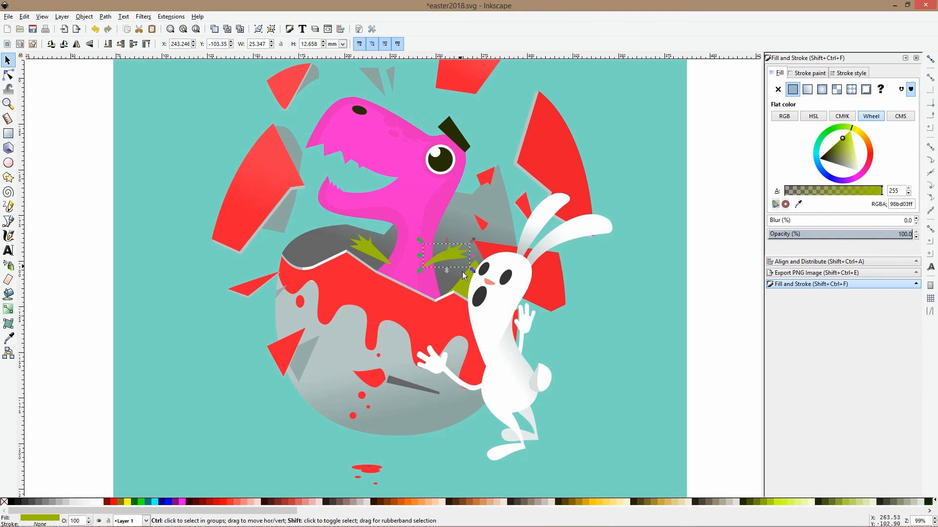
pyautogui.keyDown('ctrl'); pyautogui.keyDown('shift'); pyautogui.click(361, 248); pyautogui.keyUp('shift'); pyautogui.keyUp('ctrl')
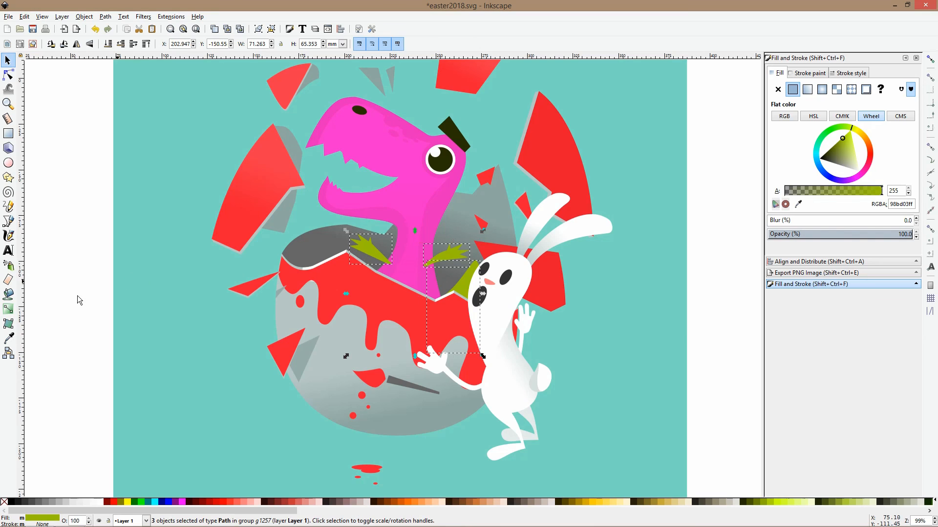
pyautogui.click(8, 338)
pyautogui.click(383, 216)
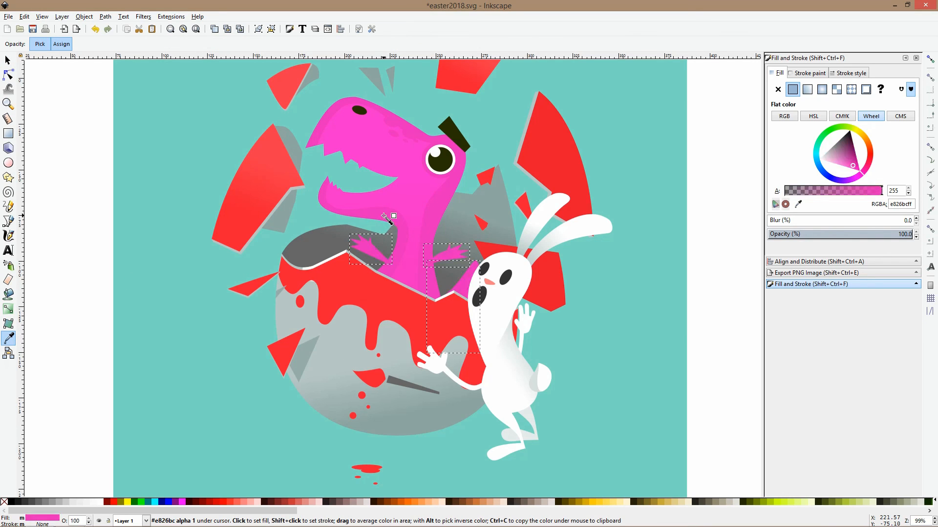
pyautogui.scroll(-2, 384, 216)
pyautogui.click(150, 195)
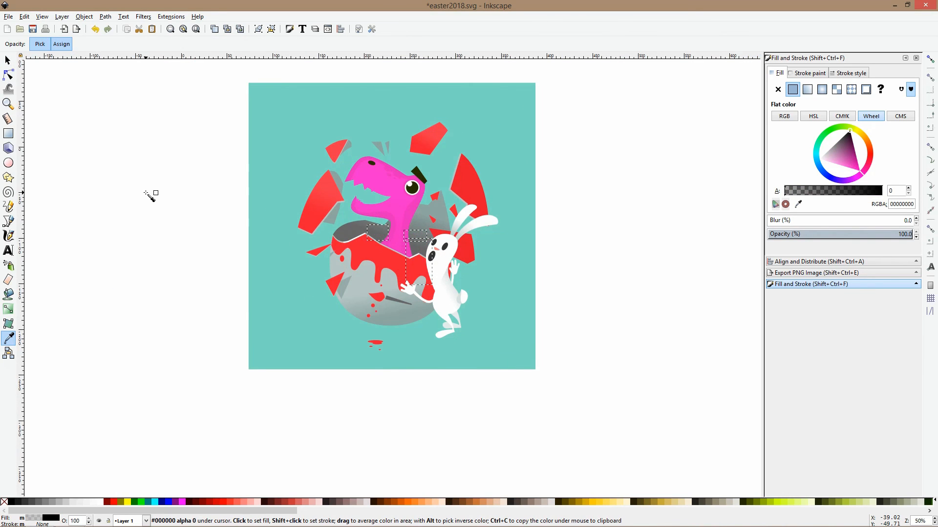
pyautogui.hotkey('ctrl', 'z')
# Change the turquoise background rectangle's fill to near-black 1a1a1a.
pyautogui.press('s')
pyautogui.click(145, 192)
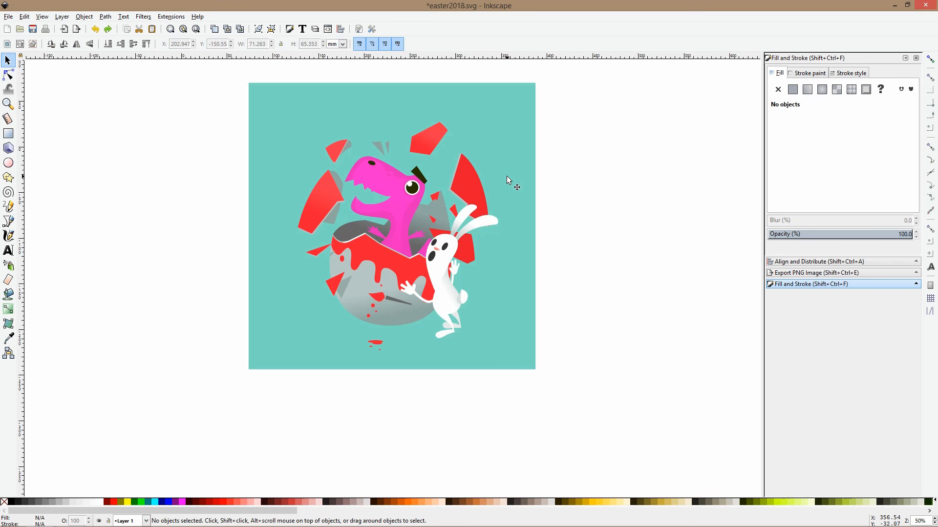
pyautogui.scroll(3, 508, 181)
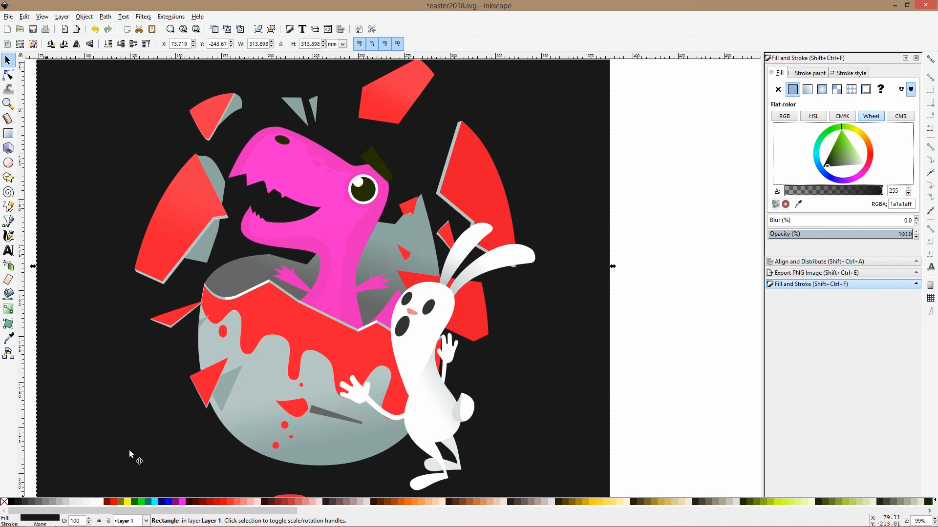
pyautogui.scroll(-2, 262, 334)
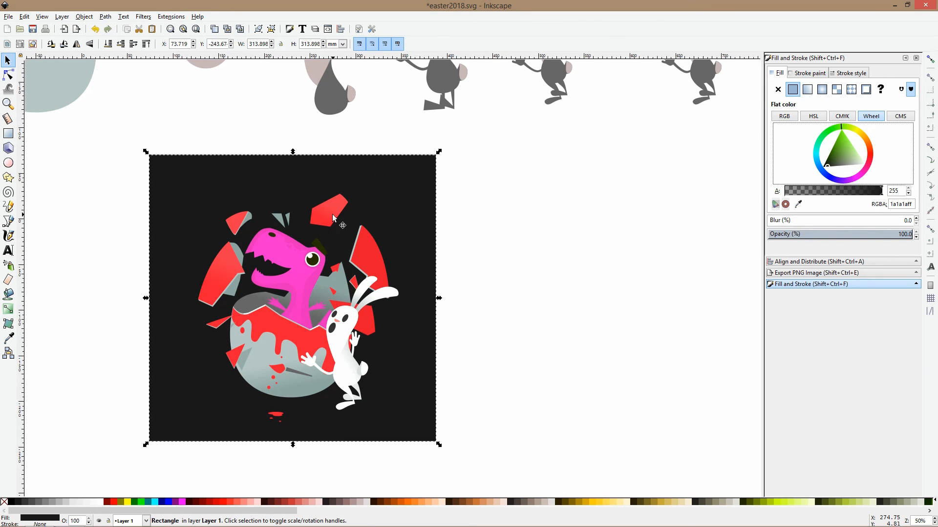
# Fill the dinosaur's eyebrow with pink e826bd sampled from the head and move it up away from the eye.
pyautogui.keyDown('ctrl'); pyautogui.click(320, 244); pyautogui.keyUp('ctrl')
pyautogui.scroll(3, 318, 242)
pyautogui.press('d')
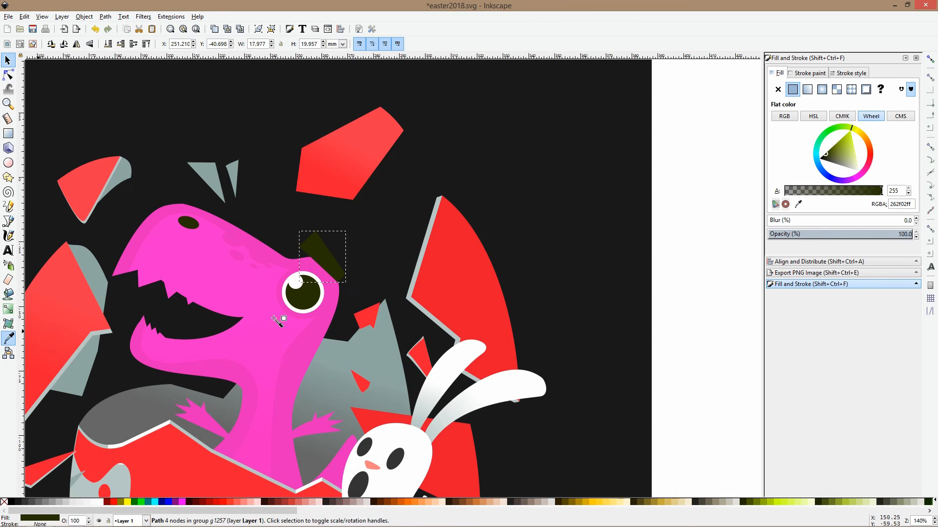
pyautogui.click(312, 266)
pyautogui.press('s')
pyautogui.moveTo(315, 240)
pyautogui.mouseDown()
pyautogui.moveTo(315, 224)
pyautogui.moveTo(327, 231)
pyautogui.mouseUp()
# Fill the dinosaur's pupil and nostril with dark purple 6d0555.
pyautogui.keyDown('ctrl'); pyautogui.click(307, 305); pyautogui.keyUp('ctrl')
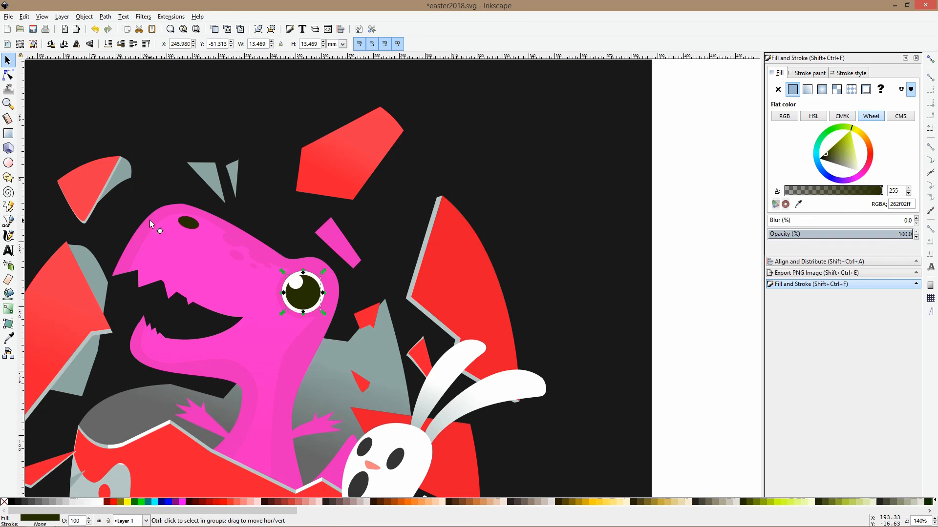
pyautogui.keyDown('ctrl'); pyautogui.keyDown('shift'); pyautogui.click(188, 223); pyautogui.keyUp('shift'); pyautogui.keyUp('ctrl')
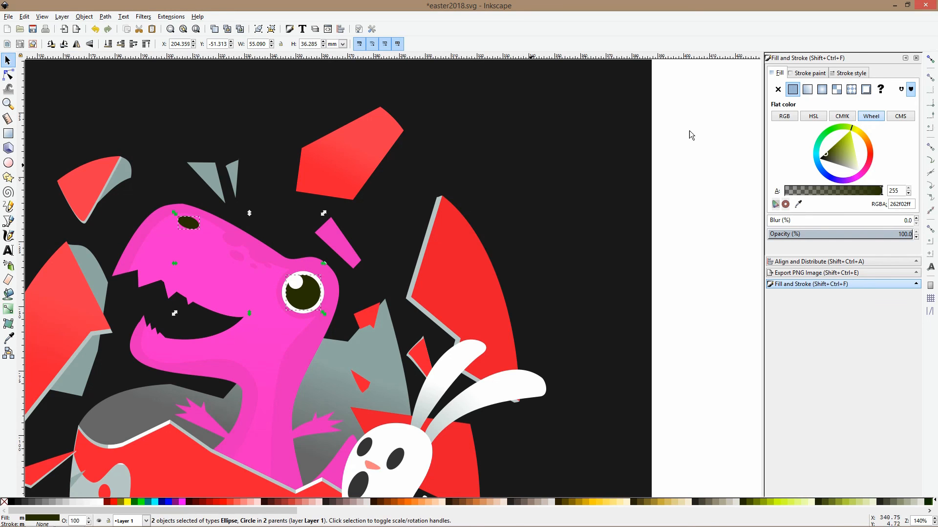
pyautogui.click(8, 338)
pyautogui.click(185, 281)
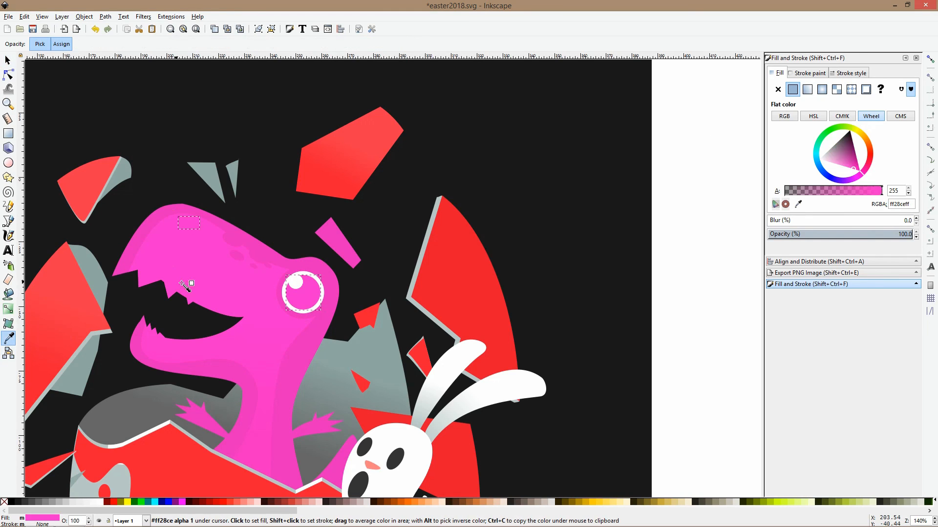
pyautogui.click(854, 149)
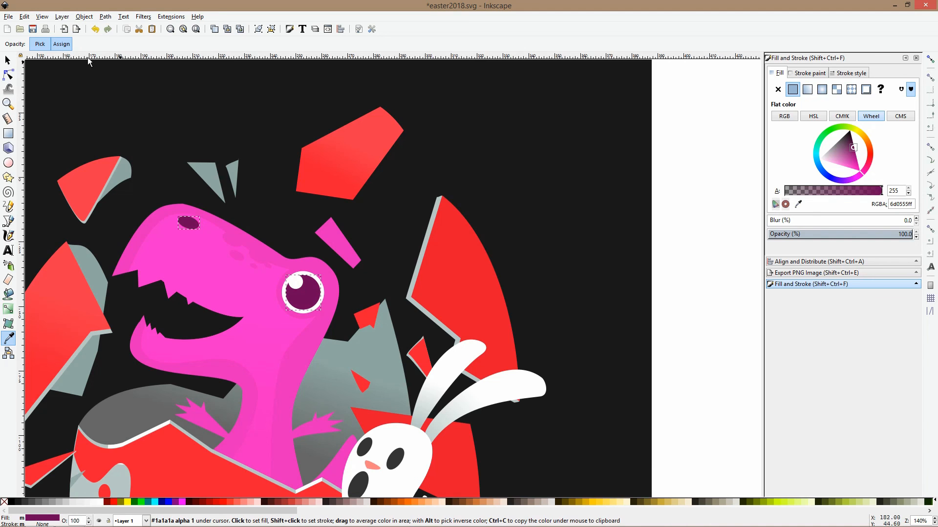
pyautogui.press('s')
pyautogui.click(421, 154)
# Fill the dinosaur's eyebrow with dark purple 6d0555 sampled from the pupil.
pyautogui.scroll(-3, 421, 154)
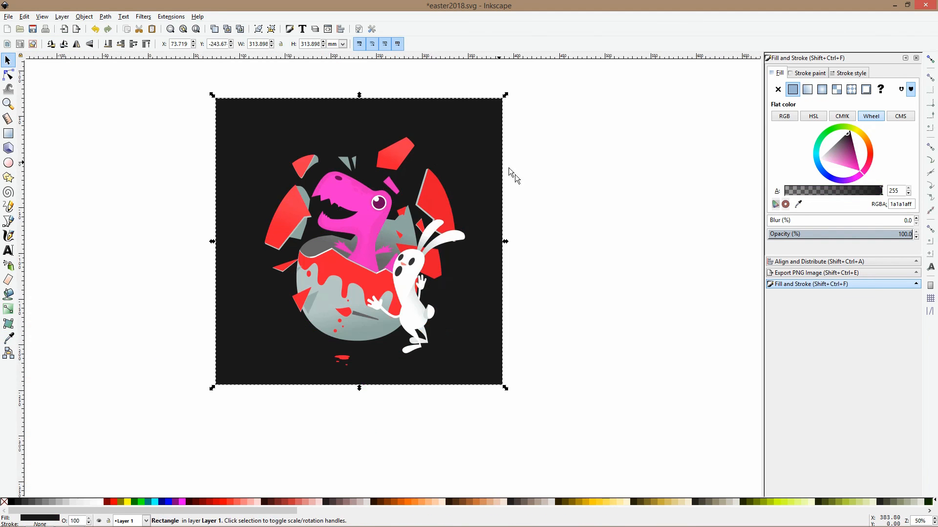
pyautogui.scroll(2, 367, 185)
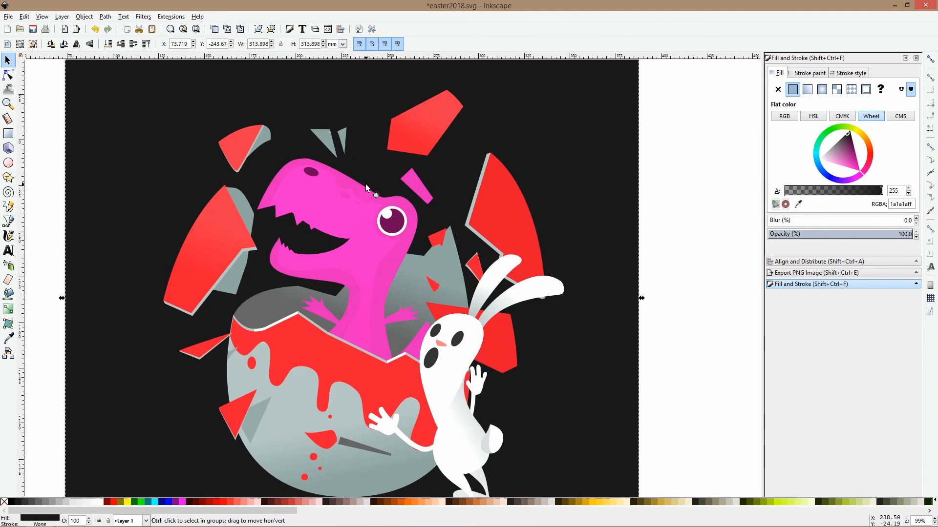
pyautogui.click(413, 190)
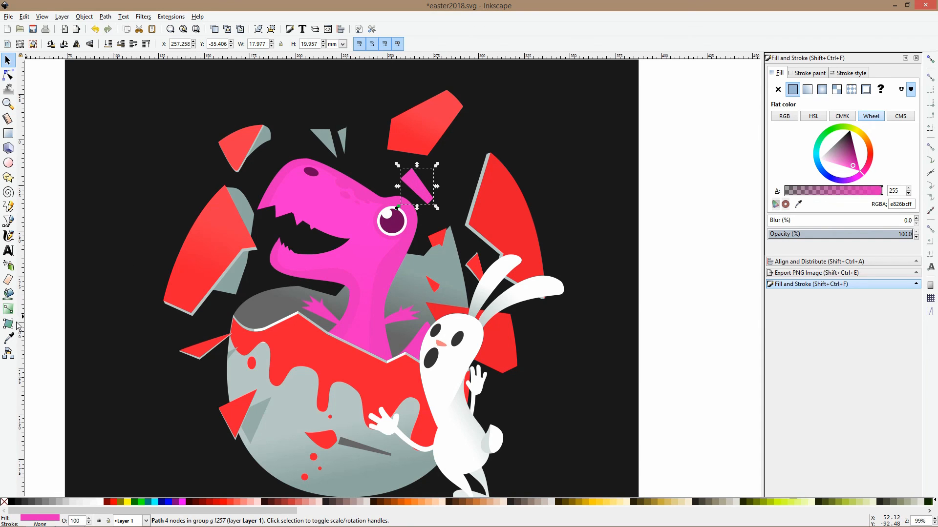
pyautogui.click(8, 338)
pyautogui.click(394, 226)
pyautogui.press('s')
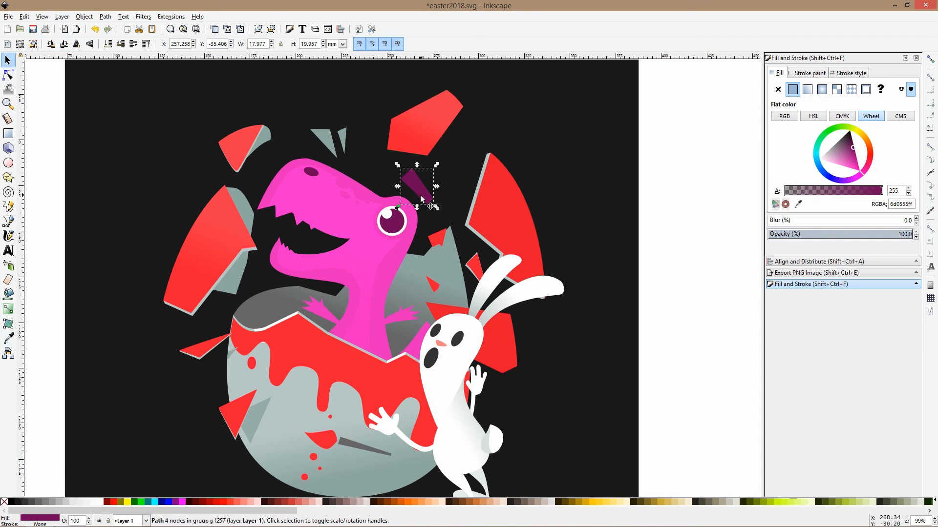
# Move the eyebrow back over the dinosaur's eye and rotate it counterclockwise so it lies flatter across the eye's upper edge.
pyautogui.moveTo(421, 201); pyautogui.dragTo(411, 213)
pyautogui.click(412, 211)
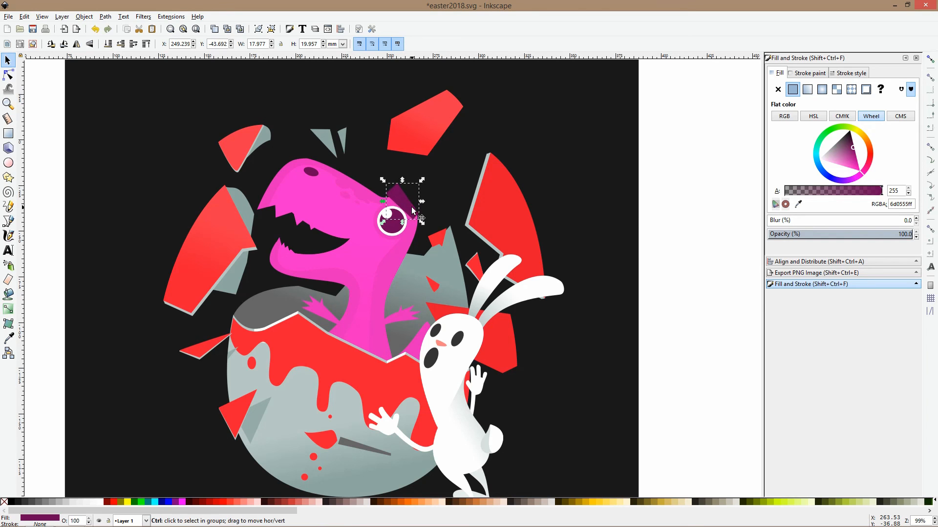
pyautogui.scroll(3, 412, 210)
pyautogui.doubleClick(393, 206)
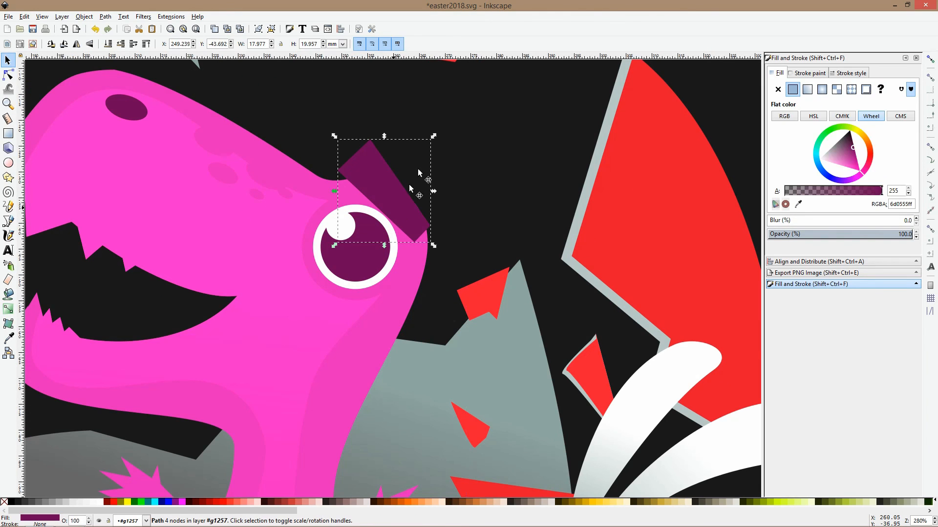
pyautogui.moveTo(426, 142); pyautogui.dragTo(389, 146)
pyautogui.moveTo(391, 201); pyautogui.dragTo(371, 209)
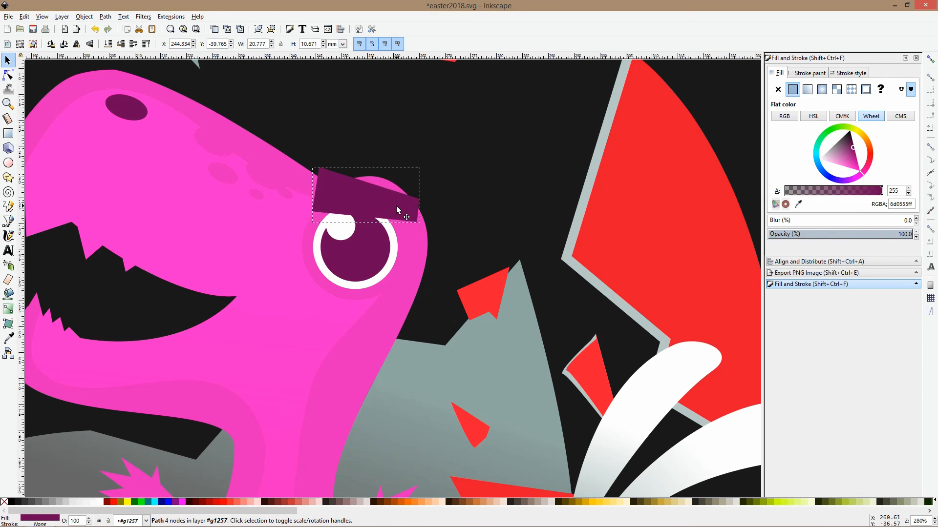
pyautogui.scroll(-3, 418, 204)
pyautogui.click(706, 139)
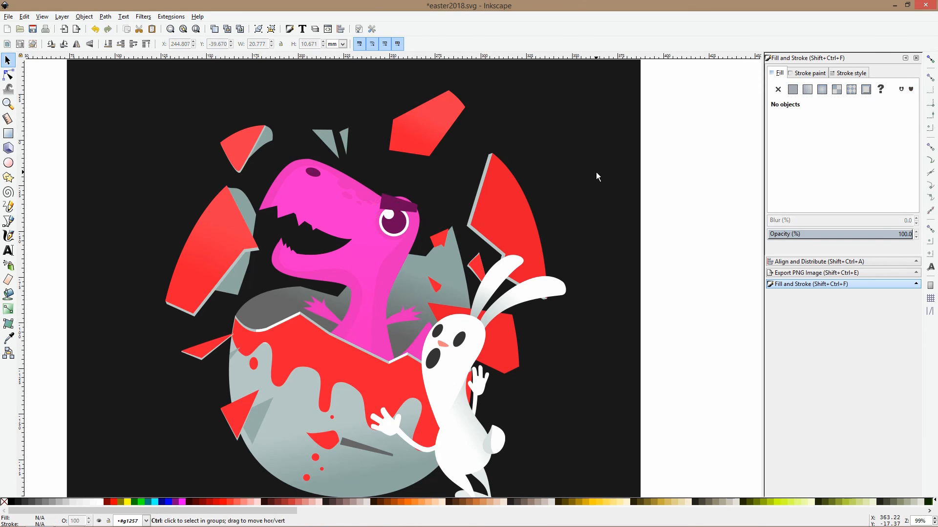
# Flip the dinosaur's eyebrow vertically so it slants down toward the snout.
pyautogui.scroll(-1, 597, 176)
pyautogui.scroll(5, 394, 265)
pyautogui.scroll(-3, 537, 146)
pyautogui.scroll(2, 470, 257)
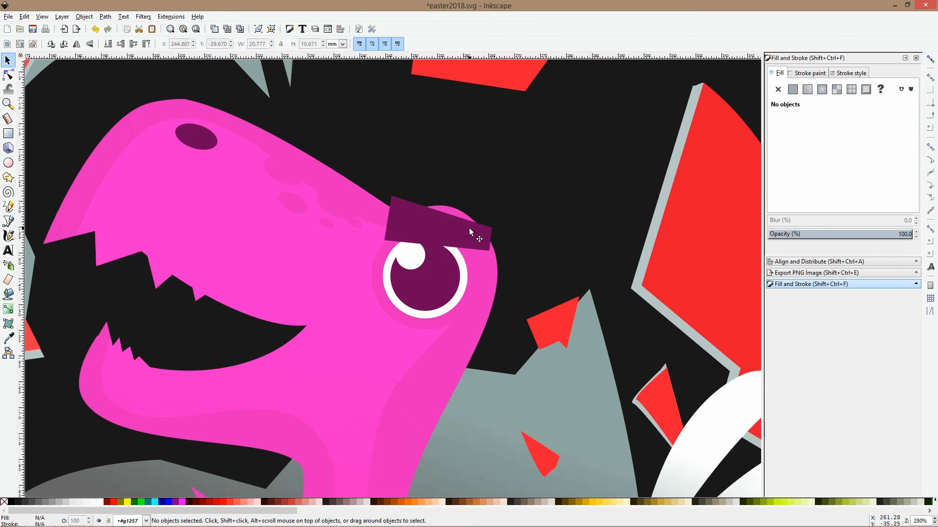
pyautogui.click(470, 230)
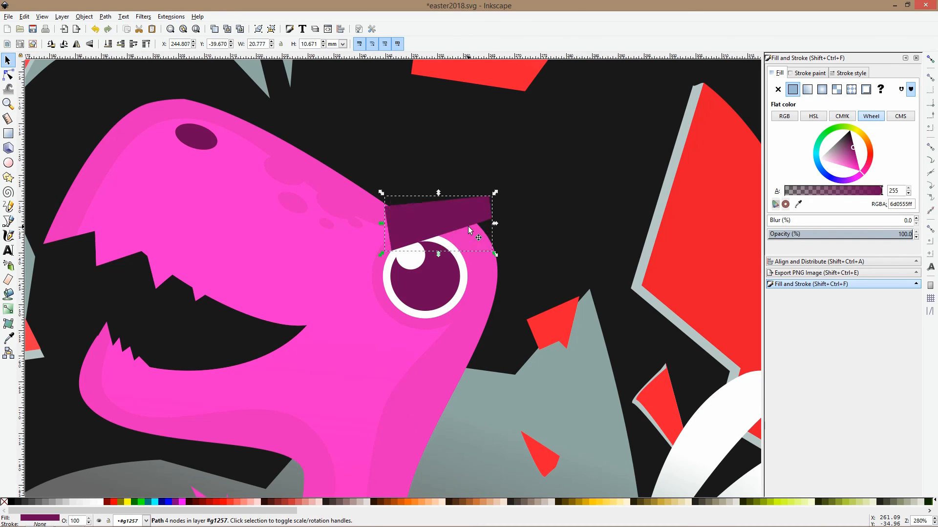
# Flip the dinosaur's eyebrow horizontally, then tilt and lower it over the upper part of the eye.
pyautogui.press('v')
pyautogui.press('h')
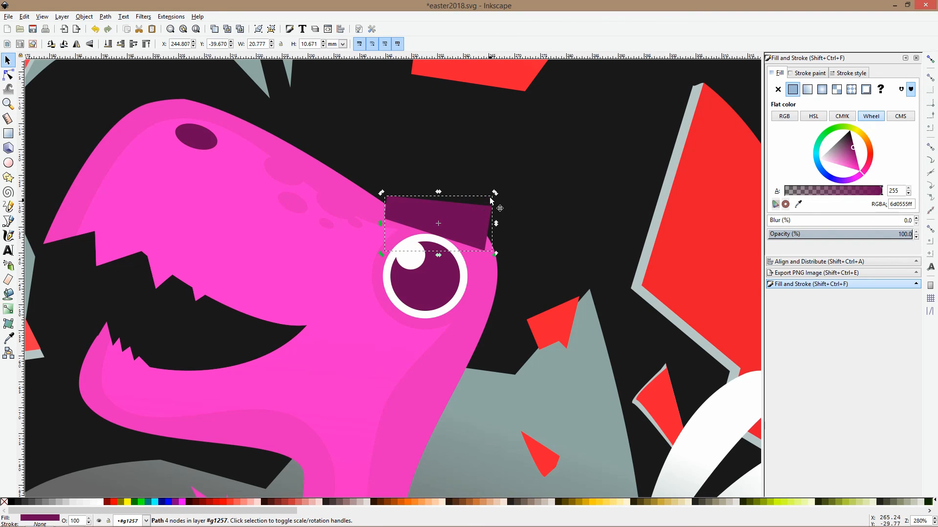
pyautogui.moveTo(489, 197); pyautogui.dragTo(485, 166)
pyautogui.moveTo(474, 201); pyautogui.dragTo(486, 237)
pyautogui.scroll(-2, 484, 236)
pyautogui.scroll(-2, 490, 238)
pyautogui.click(644, 214)
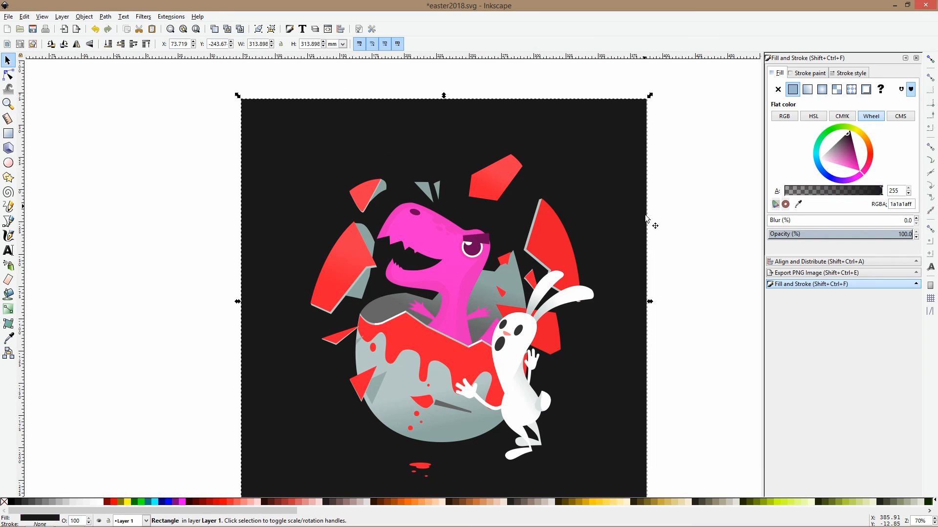
# Scale the rabbit and the small shell fragment group together to about 126 × 130 mm and shift them slightly right and up.
pyautogui.scroll(-2, 650, 230)
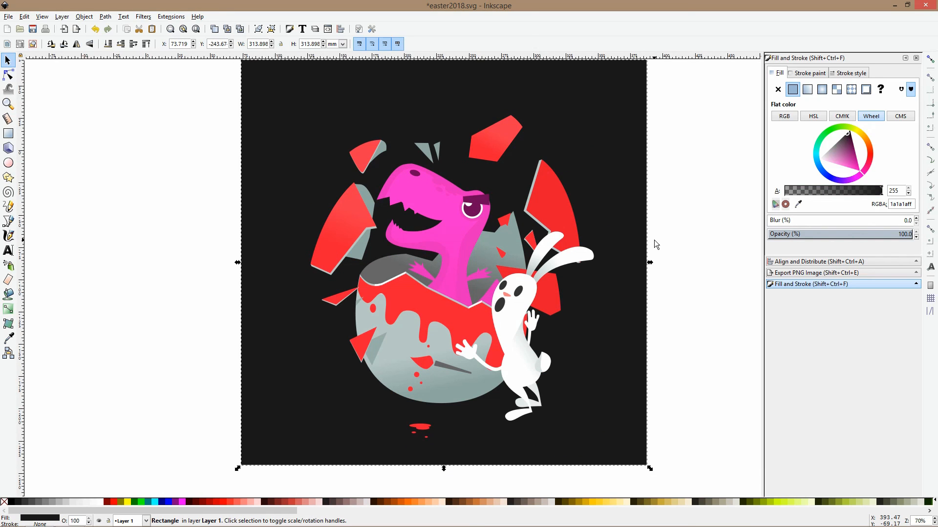
pyautogui.click(541, 270)
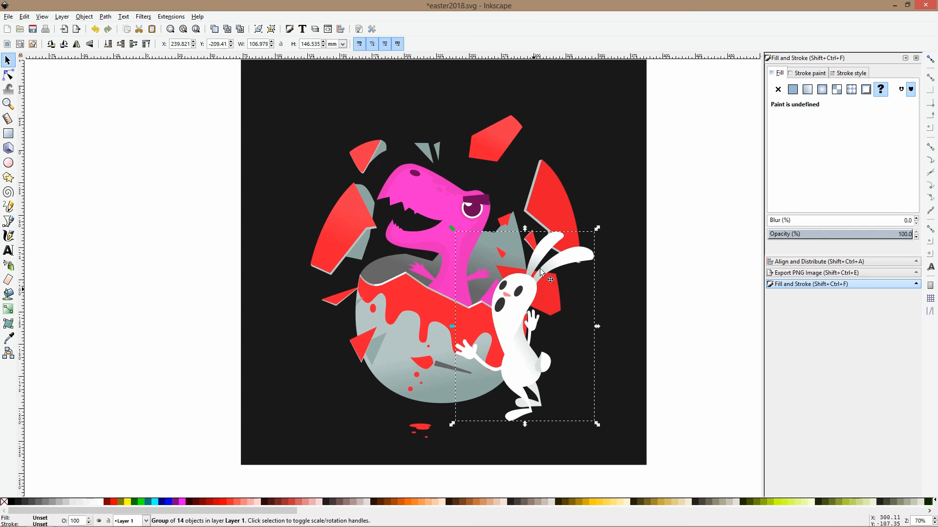
pyautogui.keyDown('shift'); pyautogui.click(434, 360); pyautogui.keyUp('shift')
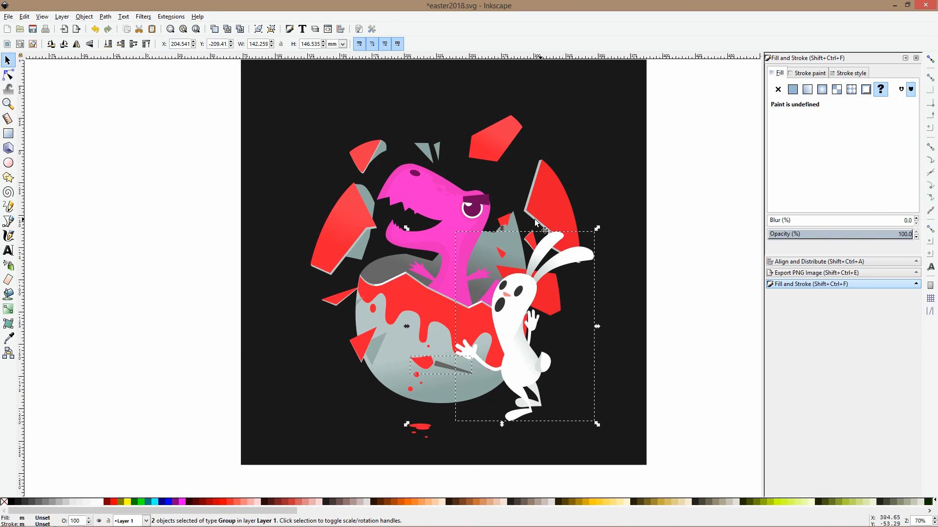
pyautogui.moveTo(501, 229); pyautogui.dragTo(503, 250)
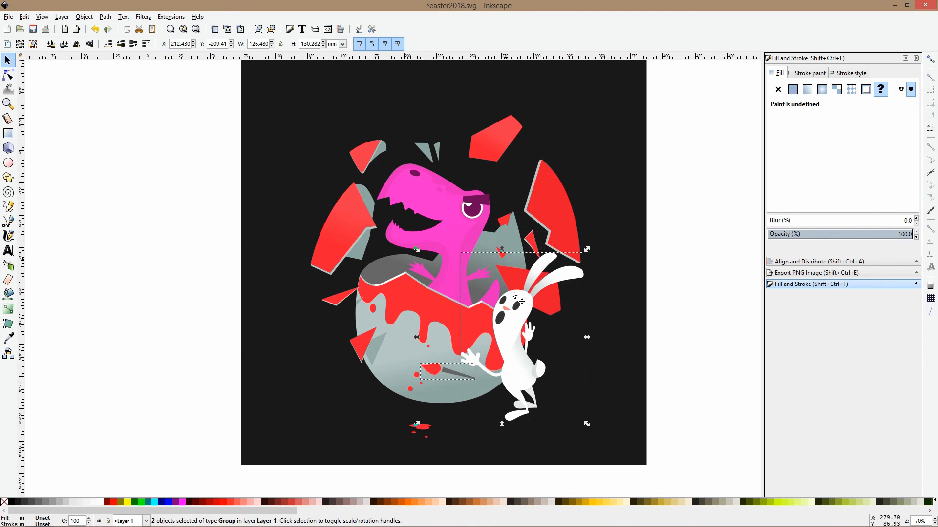
pyautogui.moveTo(508, 324); pyautogui.dragTo(517, 321)
pyautogui.click(673, 266)
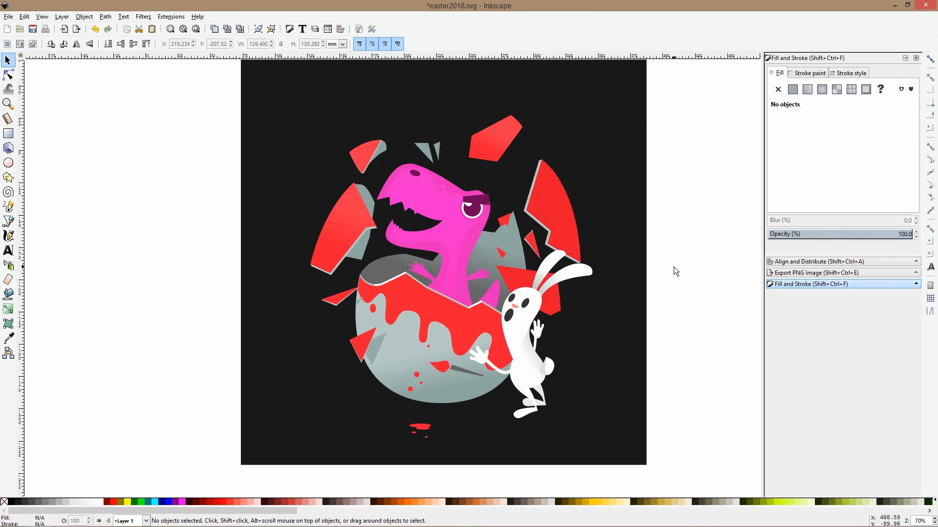
# Fill the square background rectangle with dark reddish brown 533131.
pyautogui.keyDown('ctrl'); pyautogui.scroll(-1, 630, 215); pyautogui.keyUp('ctrl')
pyautogui.click(623, 198)
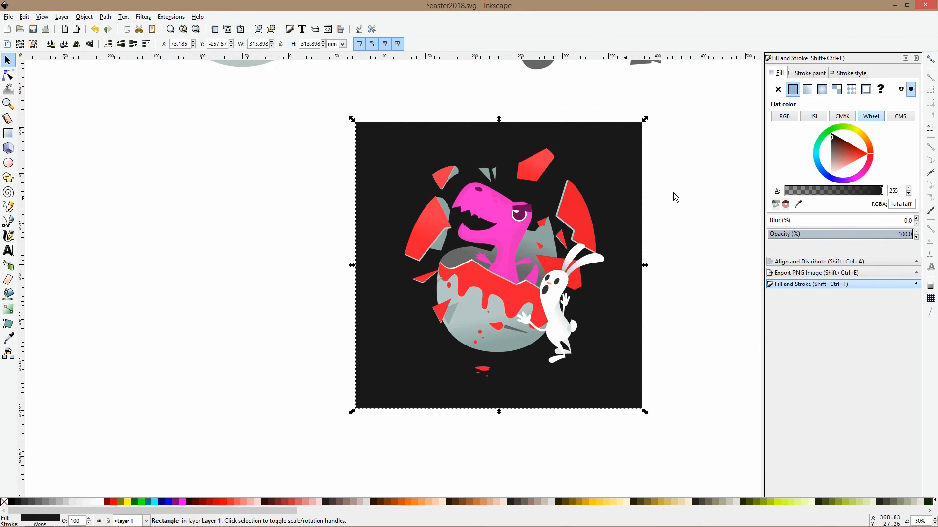
pyautogui.click(8, 338)
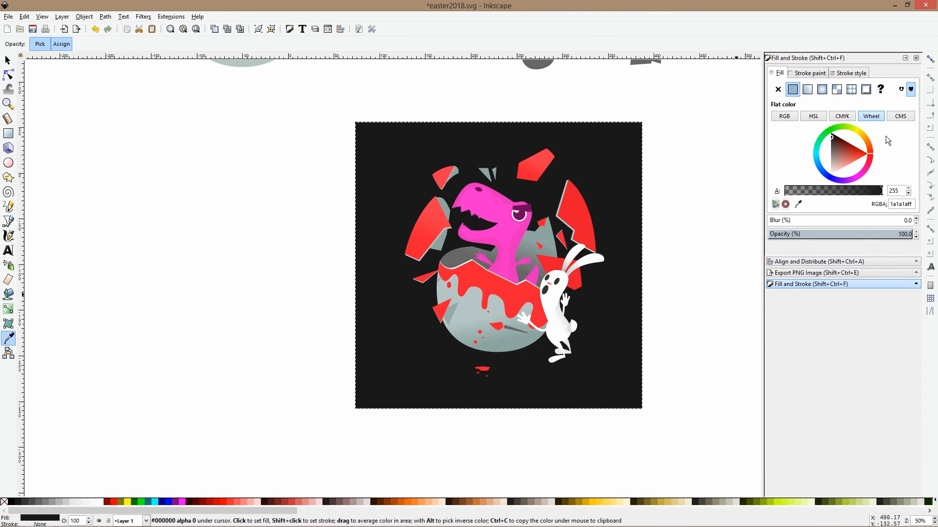
pyautogui.moveTo(840, 138); pyautogui.dragTo(835, 143)
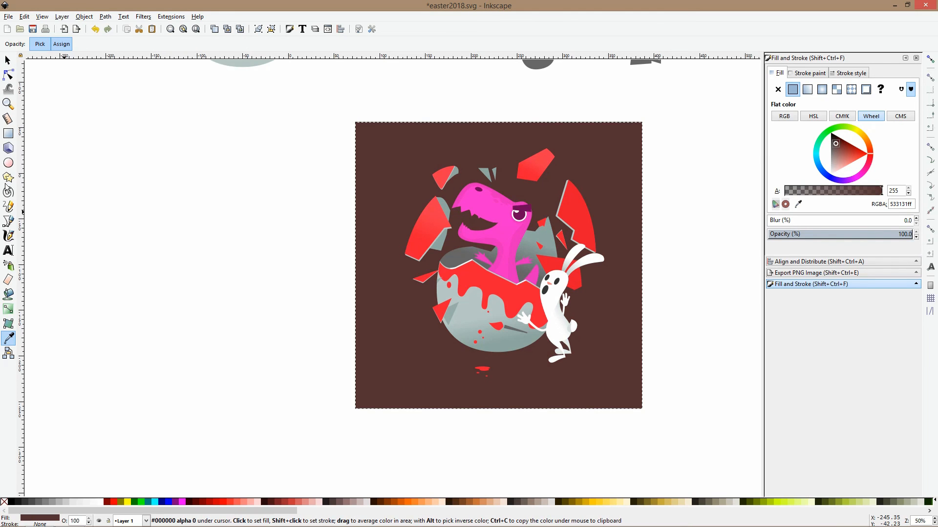
pyautogui.click(8, 60)
pyautogui.click(135, 135)
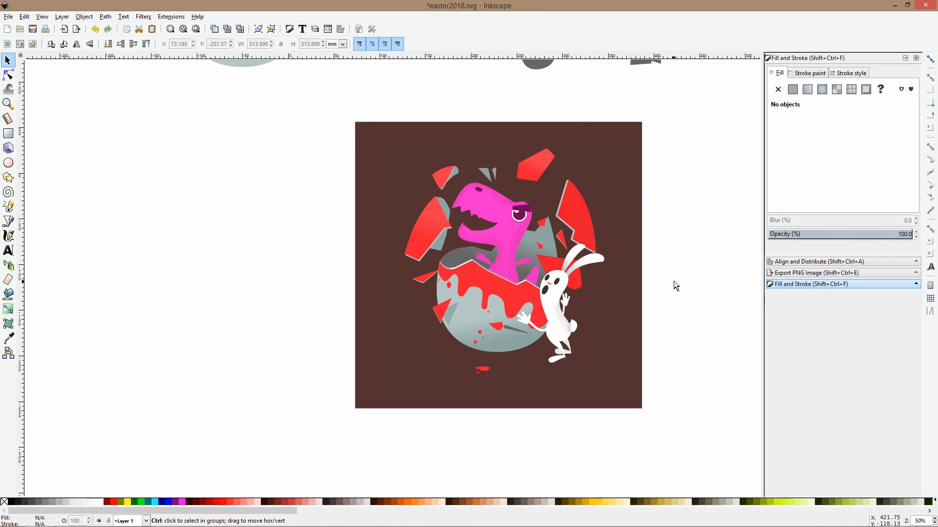
# Draw a flat ellipse about 102 × 20 mm across the egg's base and fill it with very dark brown 300b0b.
pyautogui.scroll(2, 674, 283)
pyautogui.scroll(-1, 611, 250)
pyautogui.moveTo(600, 178); pyautogui.dragTo(601, 195)
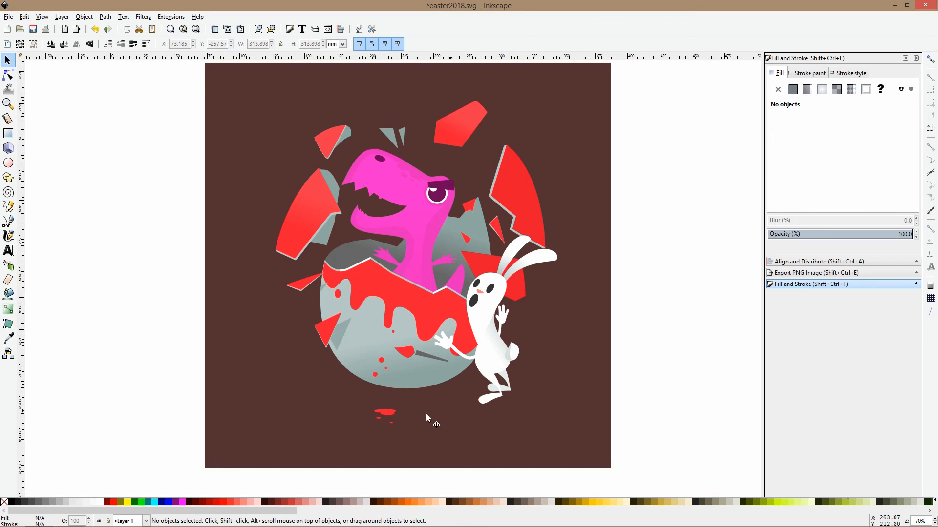
pyautogui.click(8, 163)
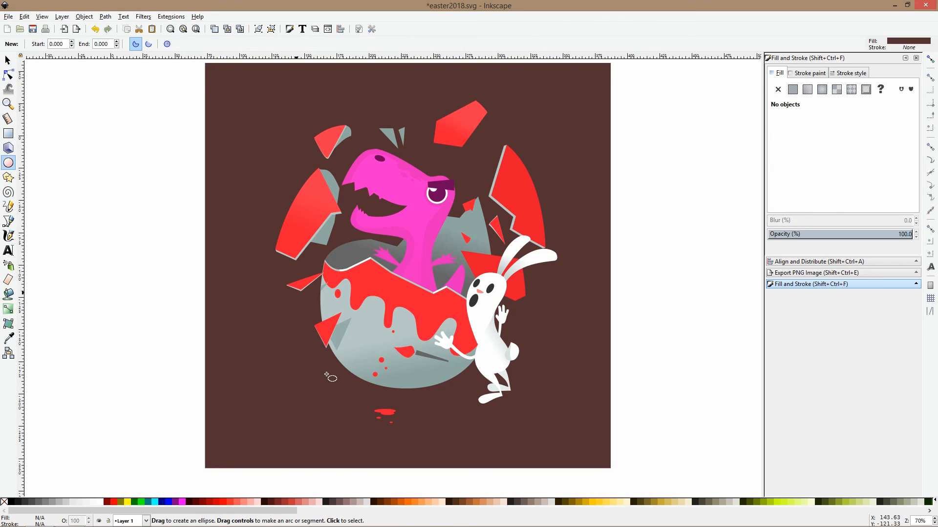
pyautogui.moveTo(337, 371); pyautogui.dragTo(470, 396)
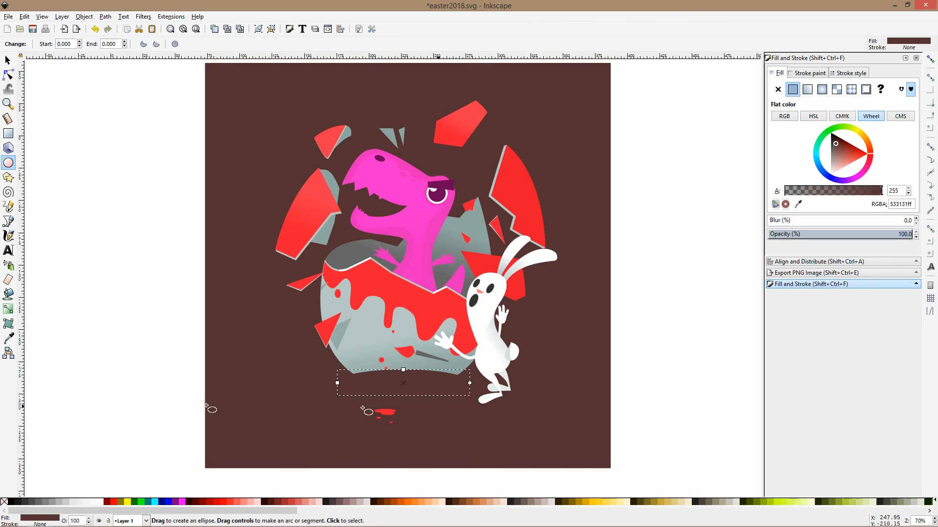
pyautogui.click(838, 141)
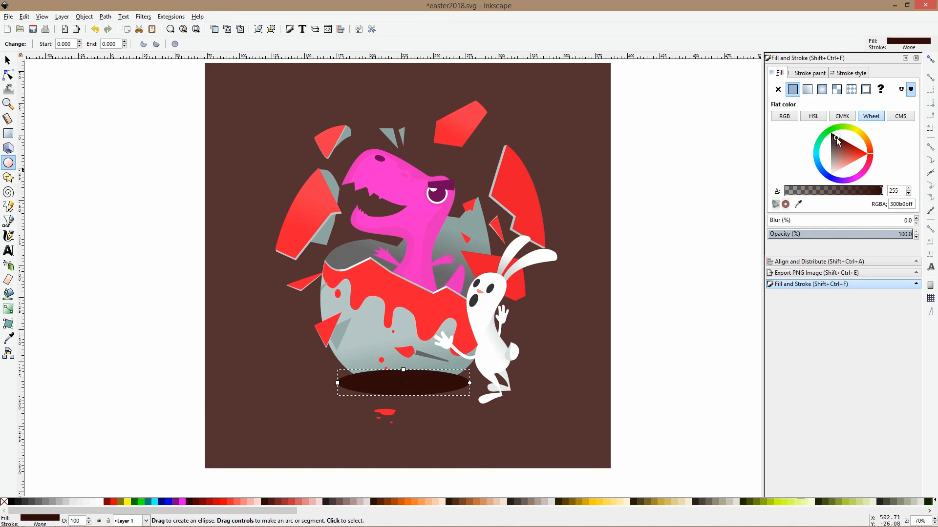
# Recolour the shadow ellipse to 3e1a1a by averaging it with the background, and place it behind the egg but above the background.
pyautogui.click(9, 338)
pyautogui.scroll(2, 360, 397)
pyautogui.moveTo(356, 389); pyautogui.dragTo(353, 399)
pyautogui.press('s')
pyautogui.press('pagedown')
pyautogui.press('pagedown')
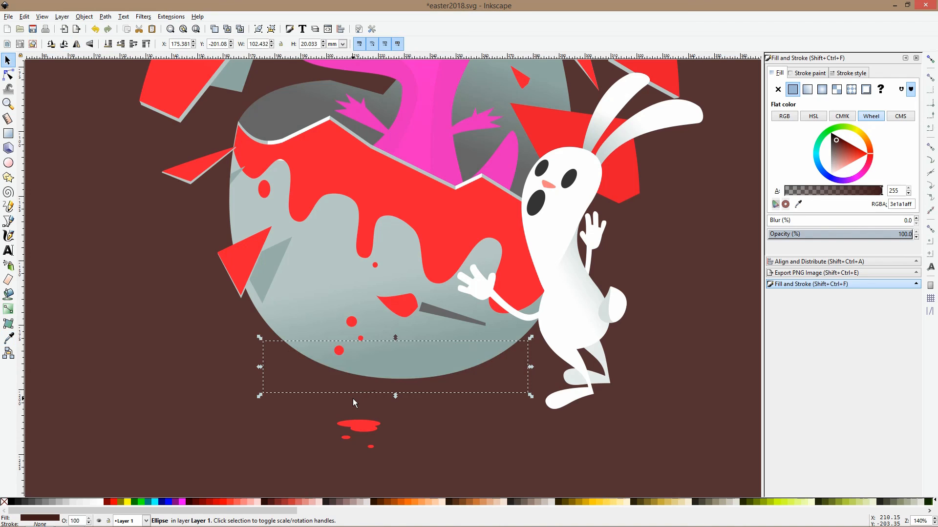
pyautogui.press('d')
pyautogui.press('d')
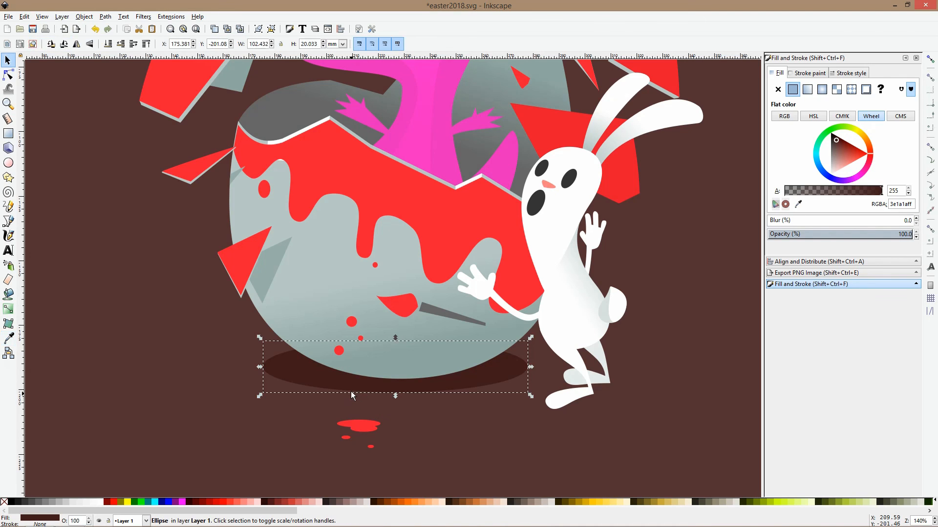
# Soften the egg's shadow to 472323 by averaging the colours across its lower edge.
pyautogui.press('d')
pyautogui.moveTo(351, 392); pyautogui.dragTo(353, 393)
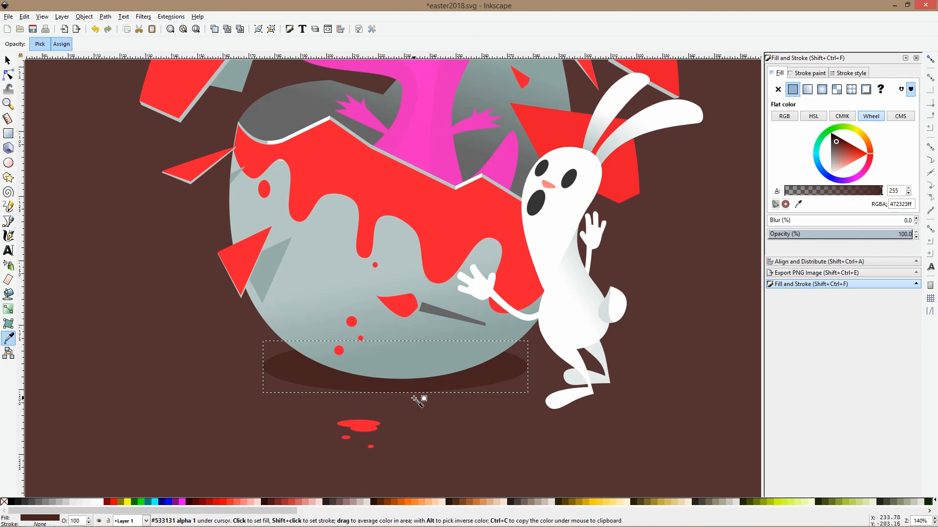
pyautogui.press('d')
# Narrow the egg's shadow symmetrically to about 94 mm wide and centre it horizontally on the egg.
pyautogui.moveTo(260, 367); pyautogui.dragTo(272, 366)
pyautogui.keyDown('shift'); pyautogui.click(485, 370); pyautogui.keyUp('shift')
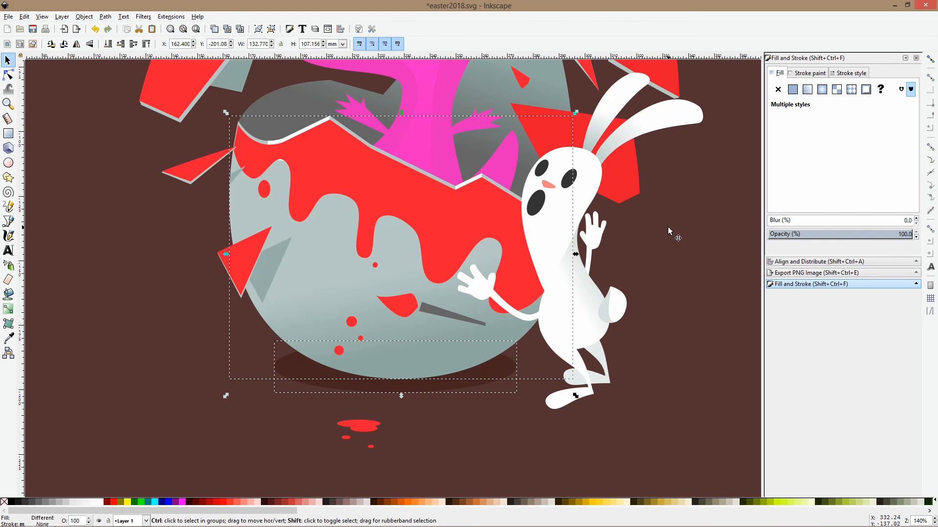
pyautogui.hotkey('ctrl', 'shift', 'a')
pyautogui.click(859, 109)
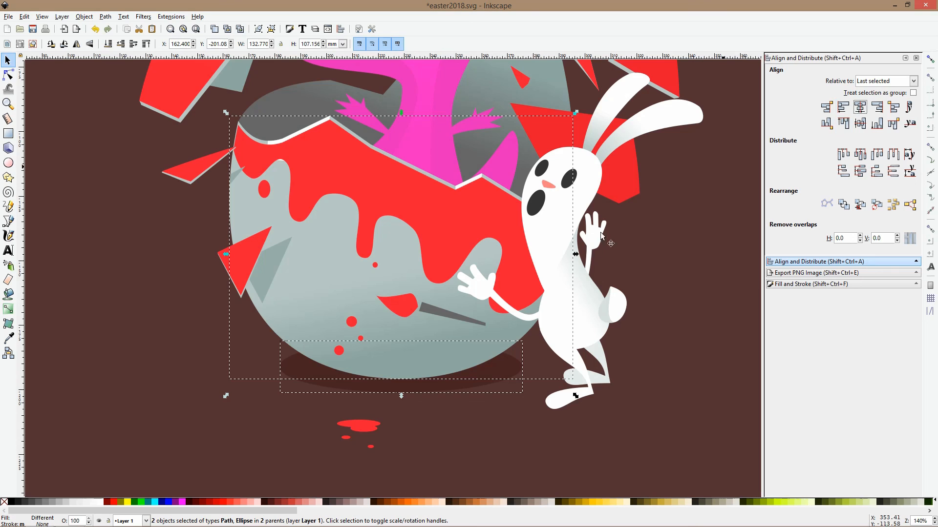
pyautogui.scroll(-2, 624, 301)
# Copy the egg's shadow at about half size and arrange several overlapping ellipses beneath and to the right of the rabbit's feet.
pyautogui.click(559, 333)
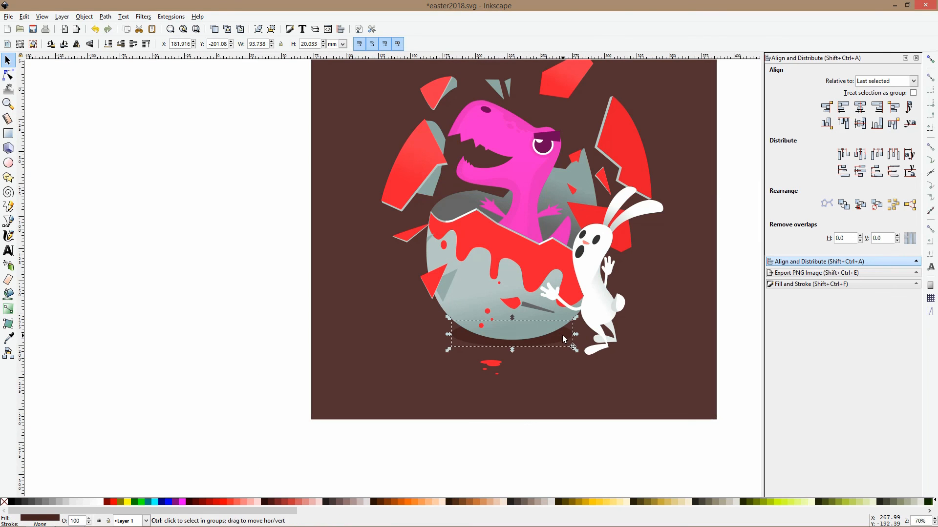
pyautogui.moveTo(560, 336); pyautogui.dragTo(654, 348)
pyautogui.moveTo(655, 352); pyautogui.dragTo(654, 341)
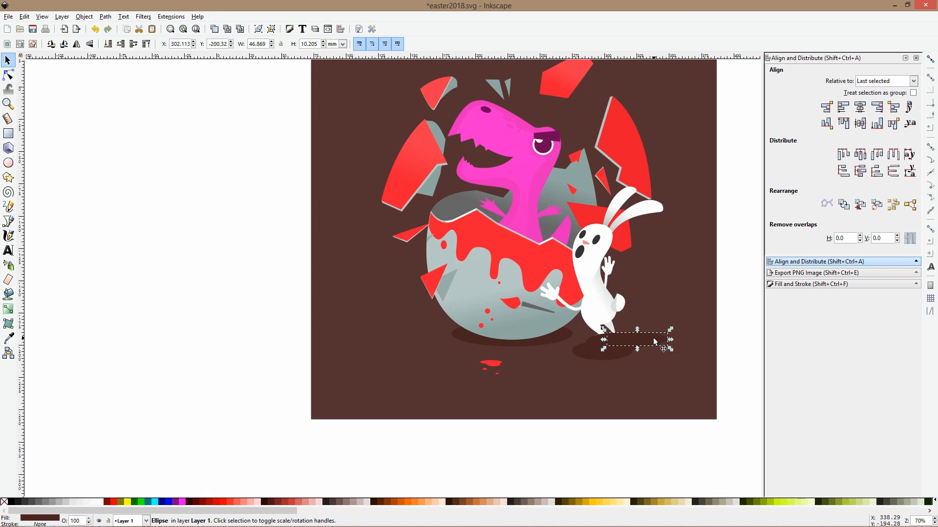
pyautogui.click(655, 341)
pyautogui.moveTo(659, 342); pyautogui.dragTo(653, 350)
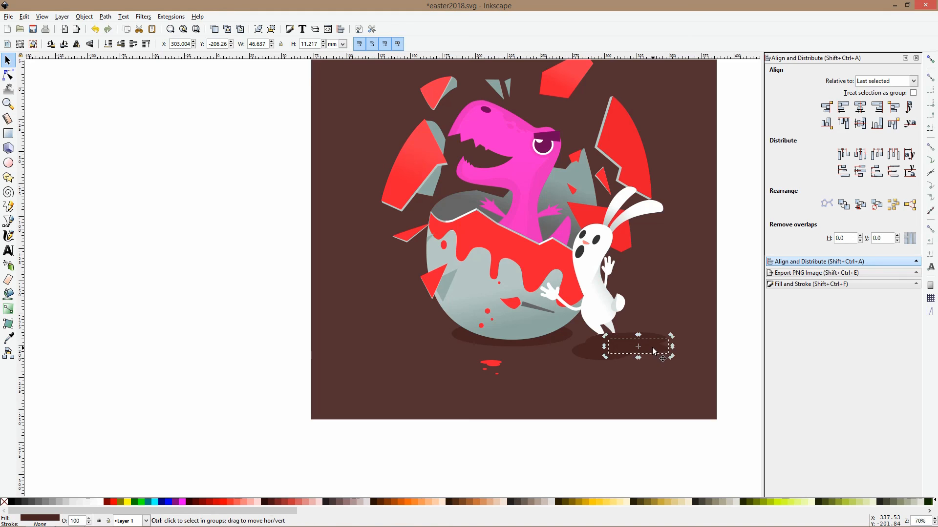
# Unite the overlapping ellipses under the rabbit into one shadow shape and lower it behind the rabbit.
pyautogui.scroll(2, 653, 350)
pyautogui.keyDown('shift'); pyautogui.click(525, 355); pyautogui.keyUp('shift')
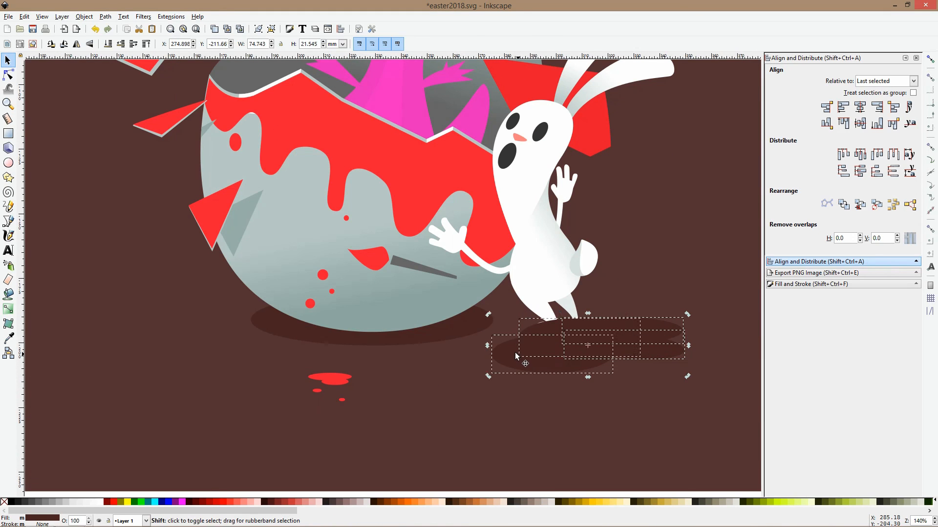
pyautogui.hotkey('ctrl', '+')
pyautogui.press('pagedown')
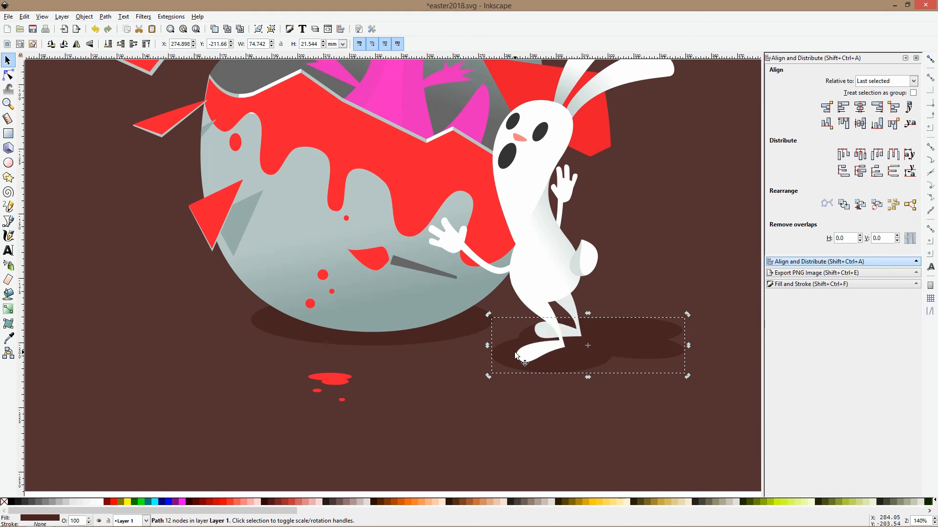
# Flatten the rabbit's shadow to about 14 mm high and reposition it beneath the feet.
pyautogui.moveTo(588, 314); pyautogui.dragTo(614, 342)
pyautogui.scroll(-3, 627, 347)
pyautogui.click(756, 338)
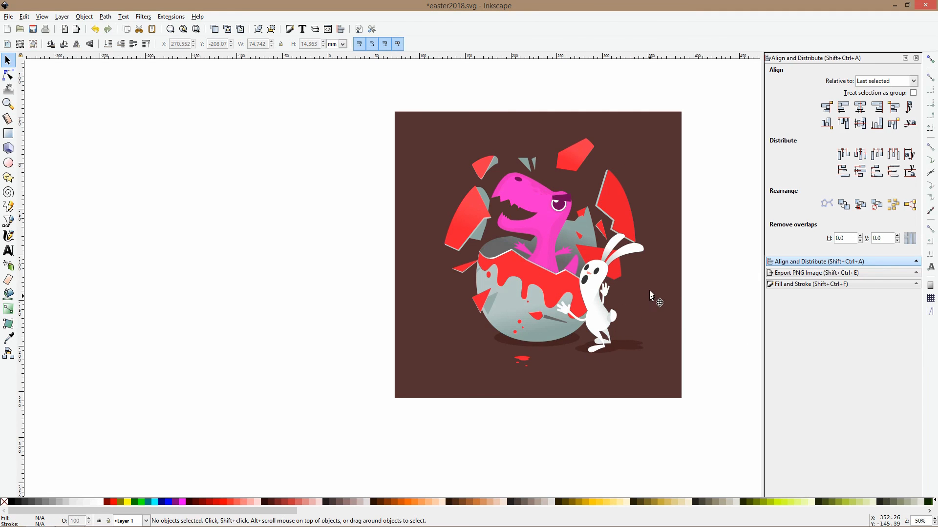
pyautogui.click(634, 344)
pyautogui.scroll(1, 670, 230)
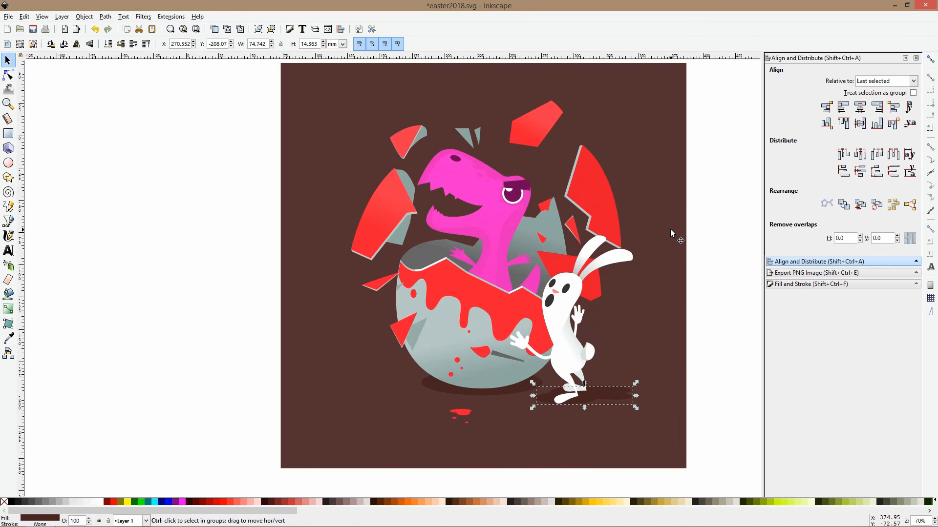
# Add the artist's website address as a line of text in the empty area right of the artwork.
pyautogui.hscroll(3, 691, 234)
pyautogui.click(607, 224)
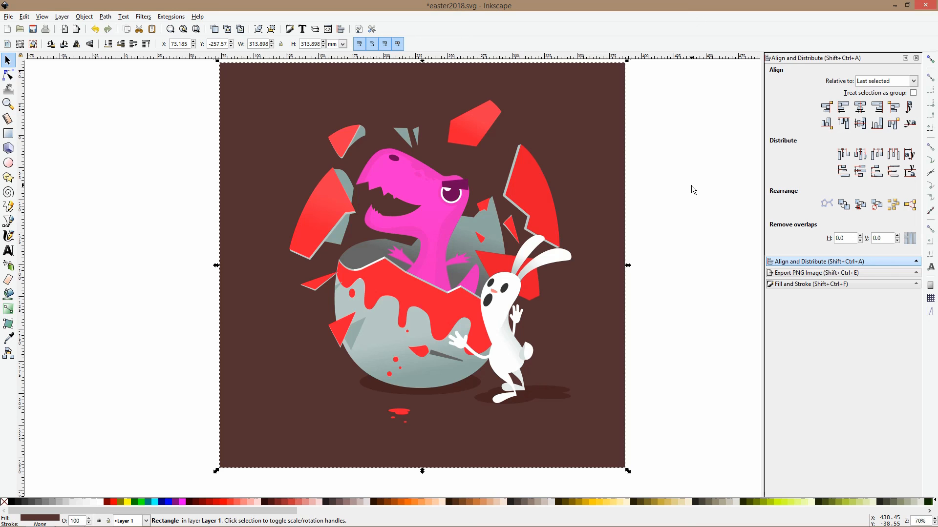
pyautogui.moveTo(546, 188); pyautogui.dragTo(244, 190)
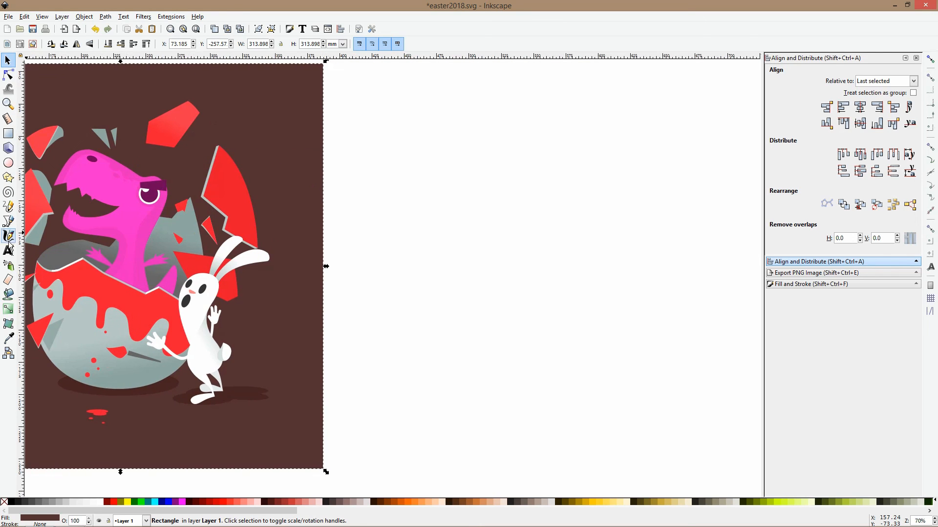
pyautogui.click(9, 251)
pyautogui.click(386, 210)
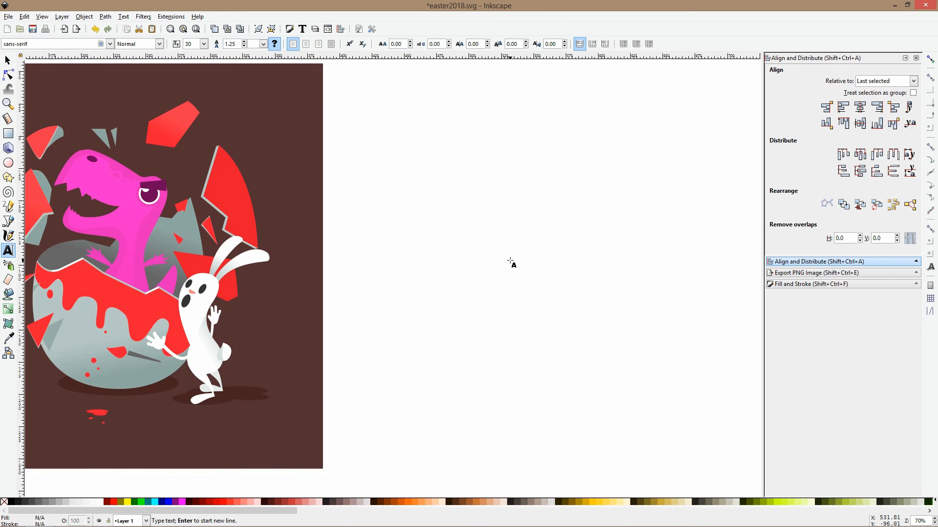
pyautogui.write('ISTVANSZEP')
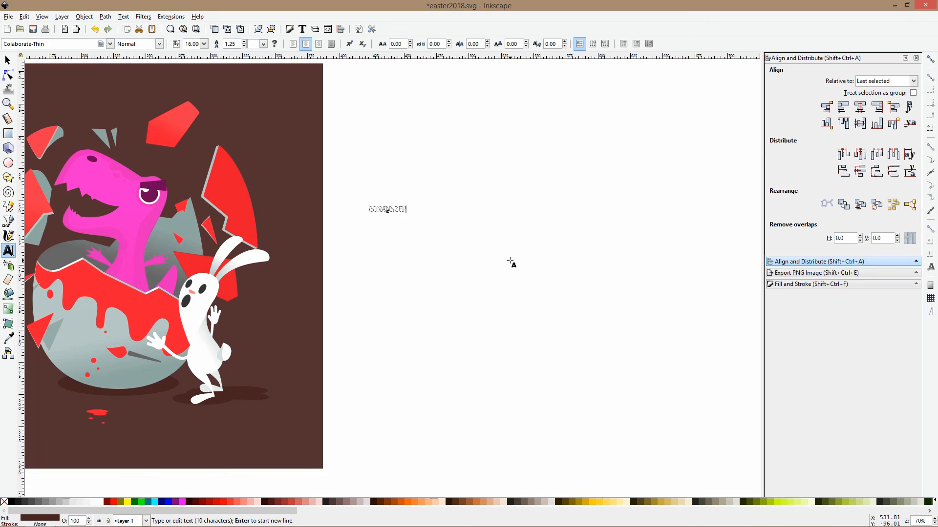
pyautogui.write('.COM')
# Enlarge the website text to about 158 mm wide.
pyautogui.click(7, 60)
pyautogui.moveTo(417, 209); pyautogui.dragTo(572, 209)
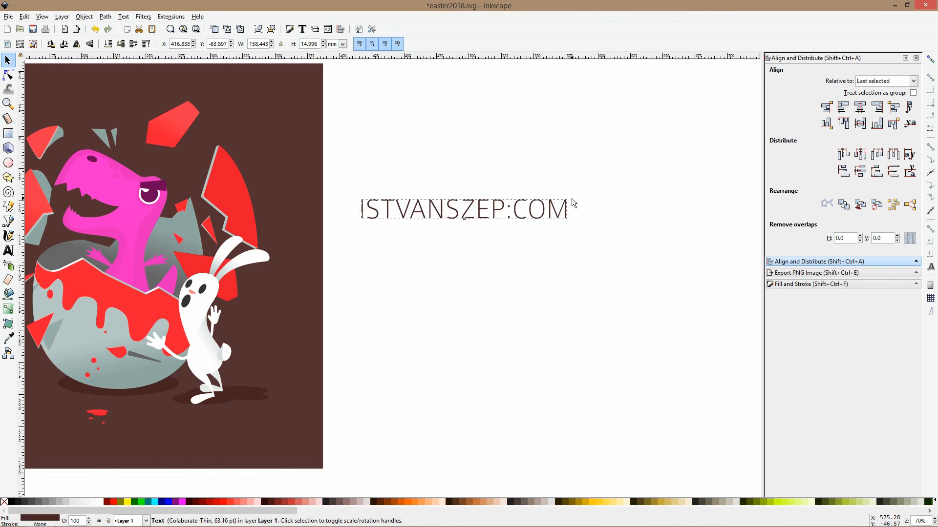
pyautogui.click(569, 249)
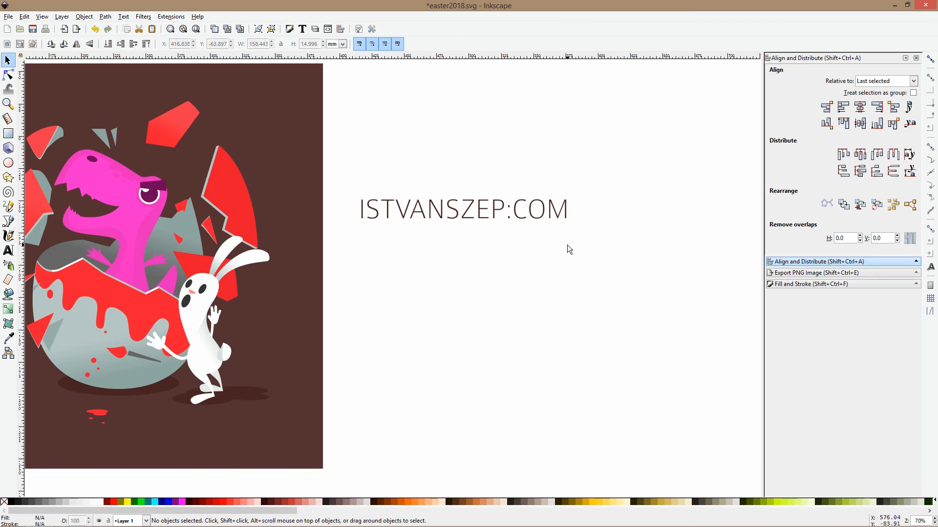
# Replace the colon before COM in the website text with a period and deselect it.
pyautogui.click(8, 250)
pyautogui.moveTo(508, 217); pyautogui.dragTo(511, 215)
pyautogui.click(511, 214)
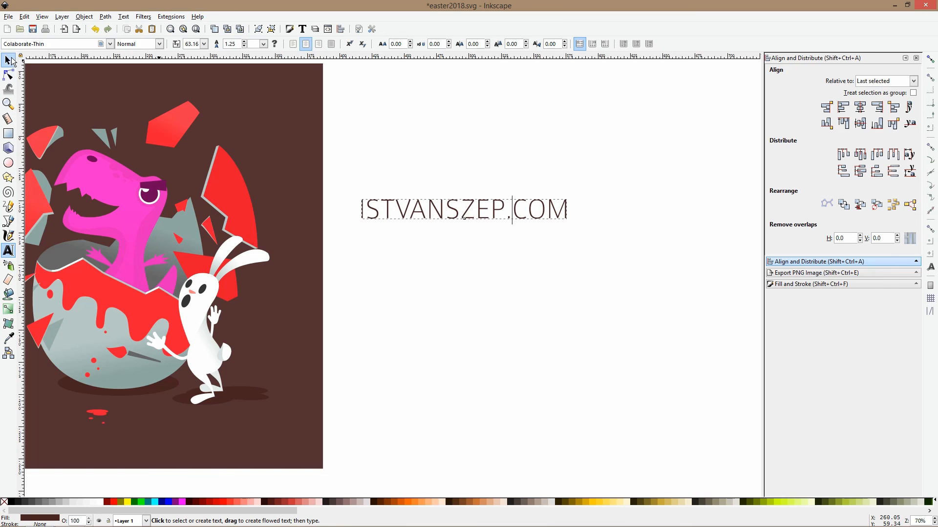
pyautogui.click(11, 61)
pyautogui.moveTo(448, 141); pyautogui.dragTo(640, 142)
pyautogui.click(614, 123)
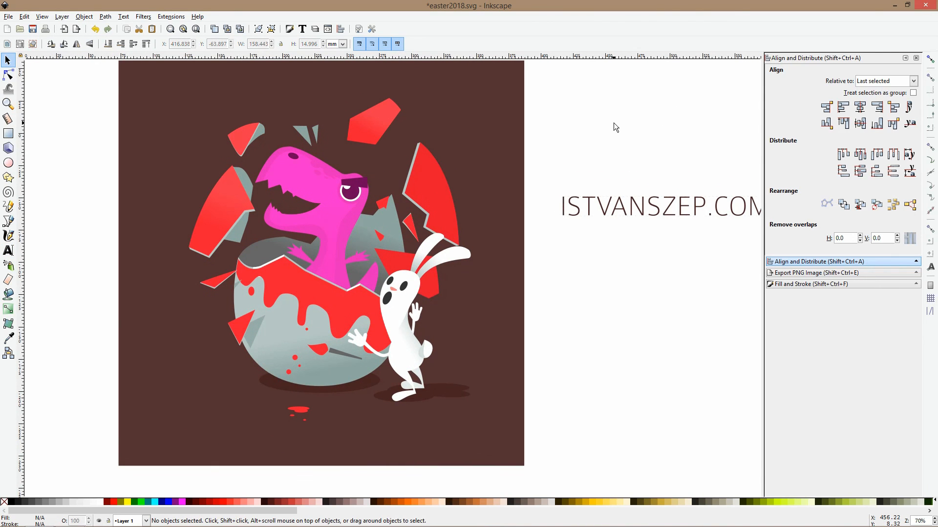